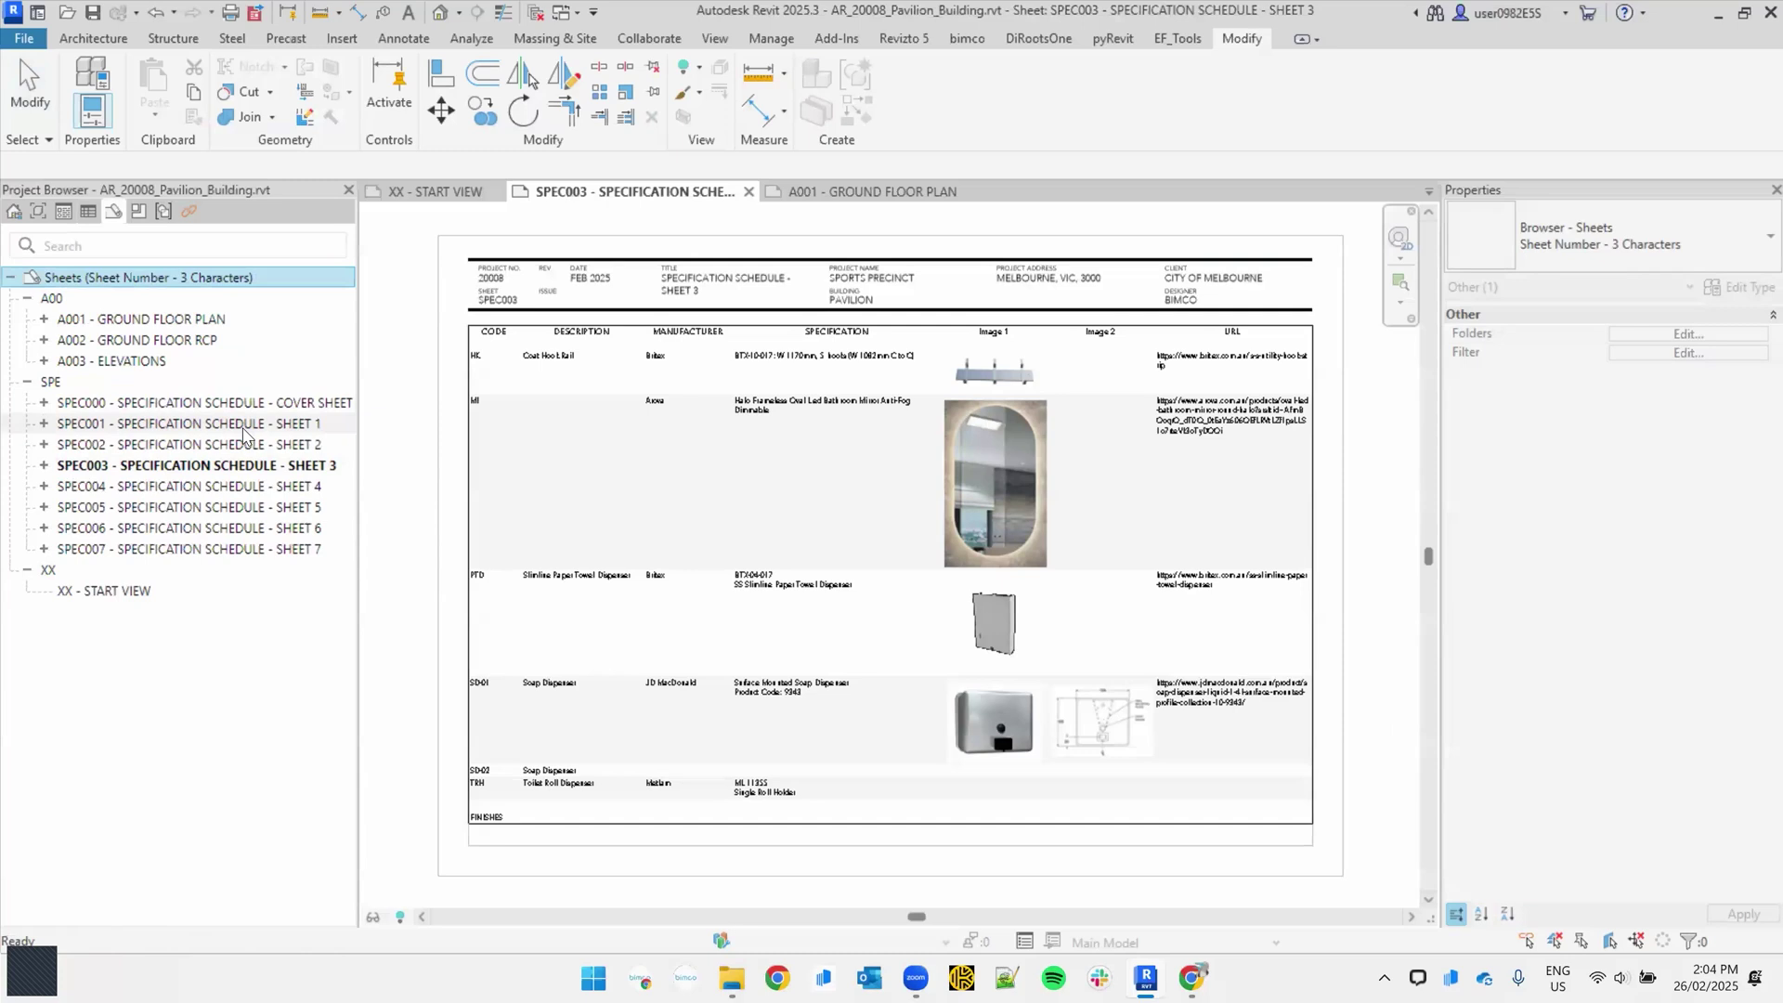
Step: Open the SPECIFICATION SCHEDULE view from the schedule placed on sheet SPEC003 and look through its rows
left_click(1040, 416)
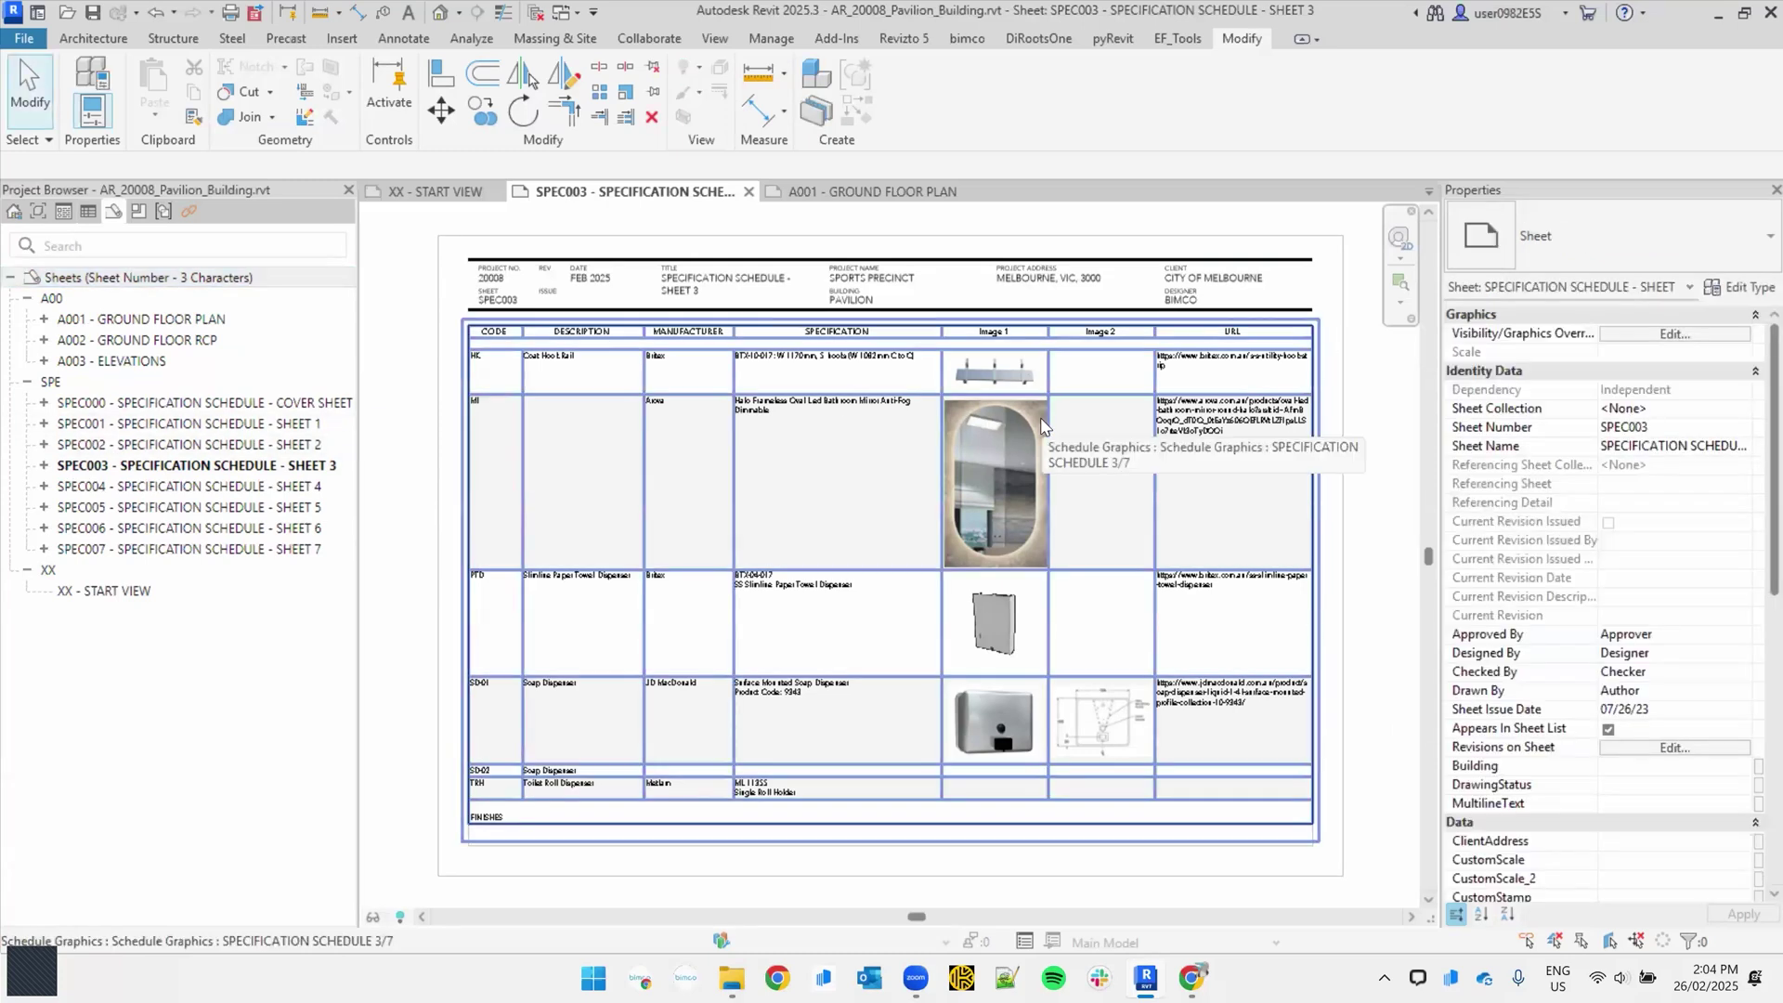
left_click(1041, 418)
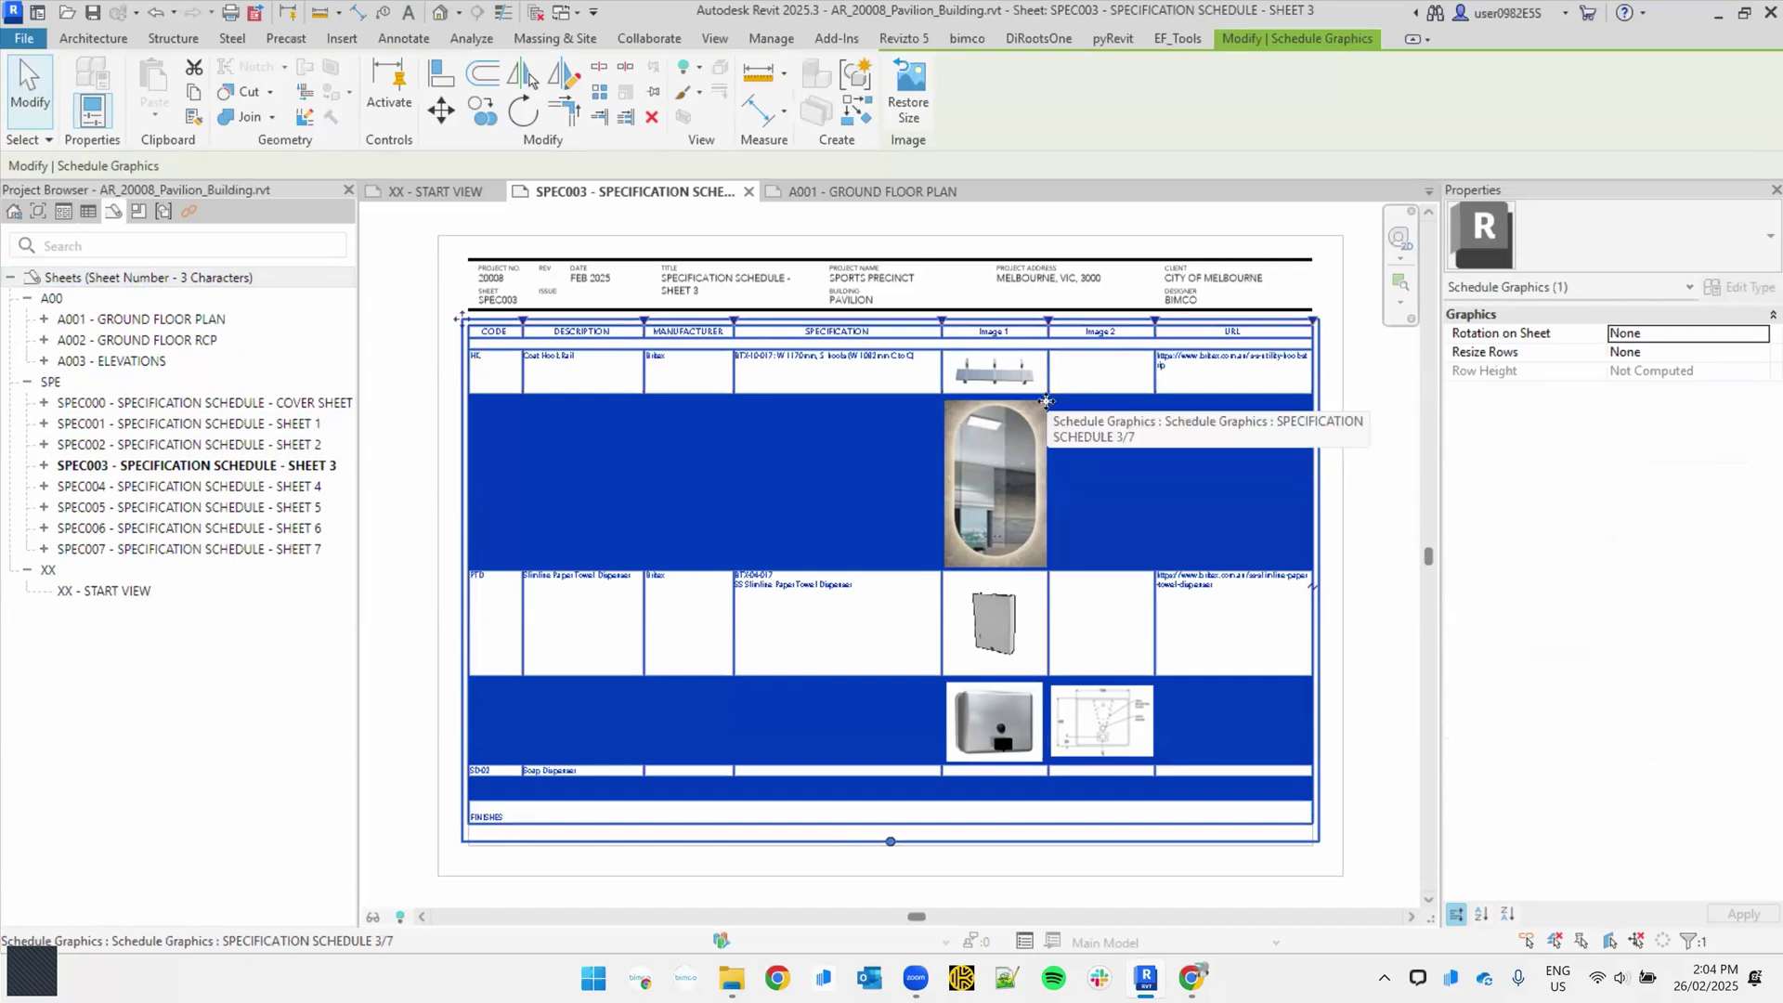
double_click(1046, 401)
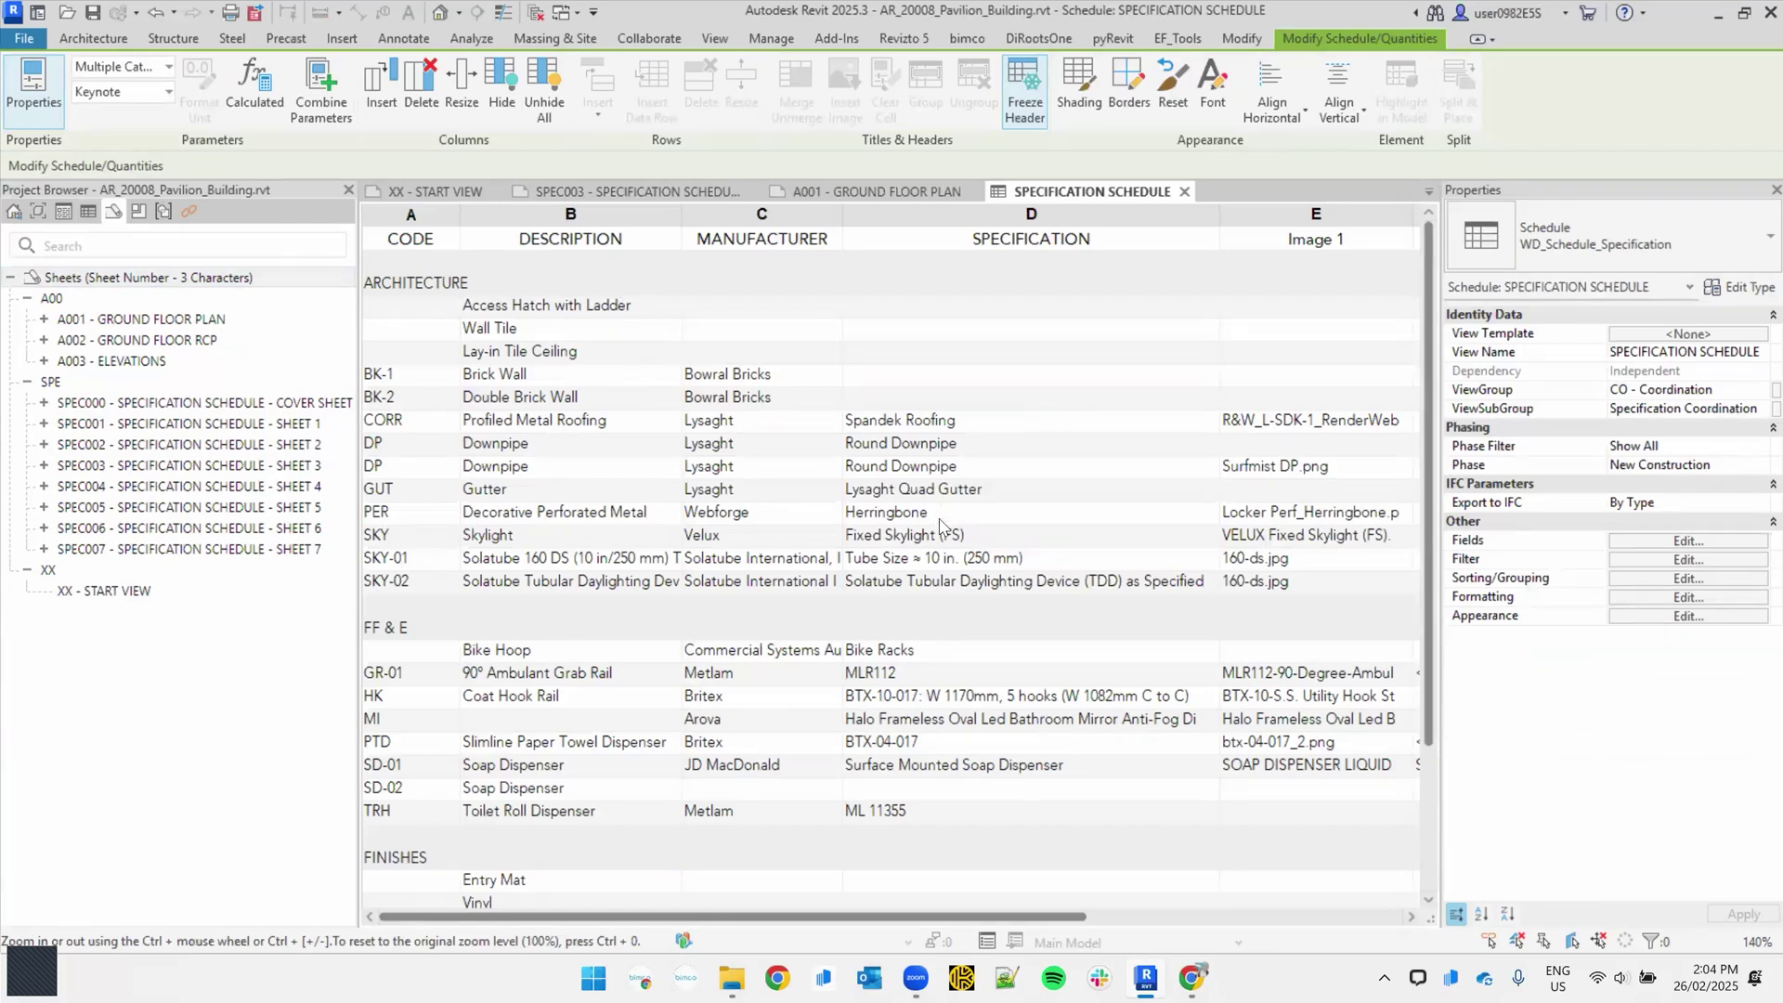
scroll(918, 635, "down", 3)
scroll(661, 790, "up", 3)
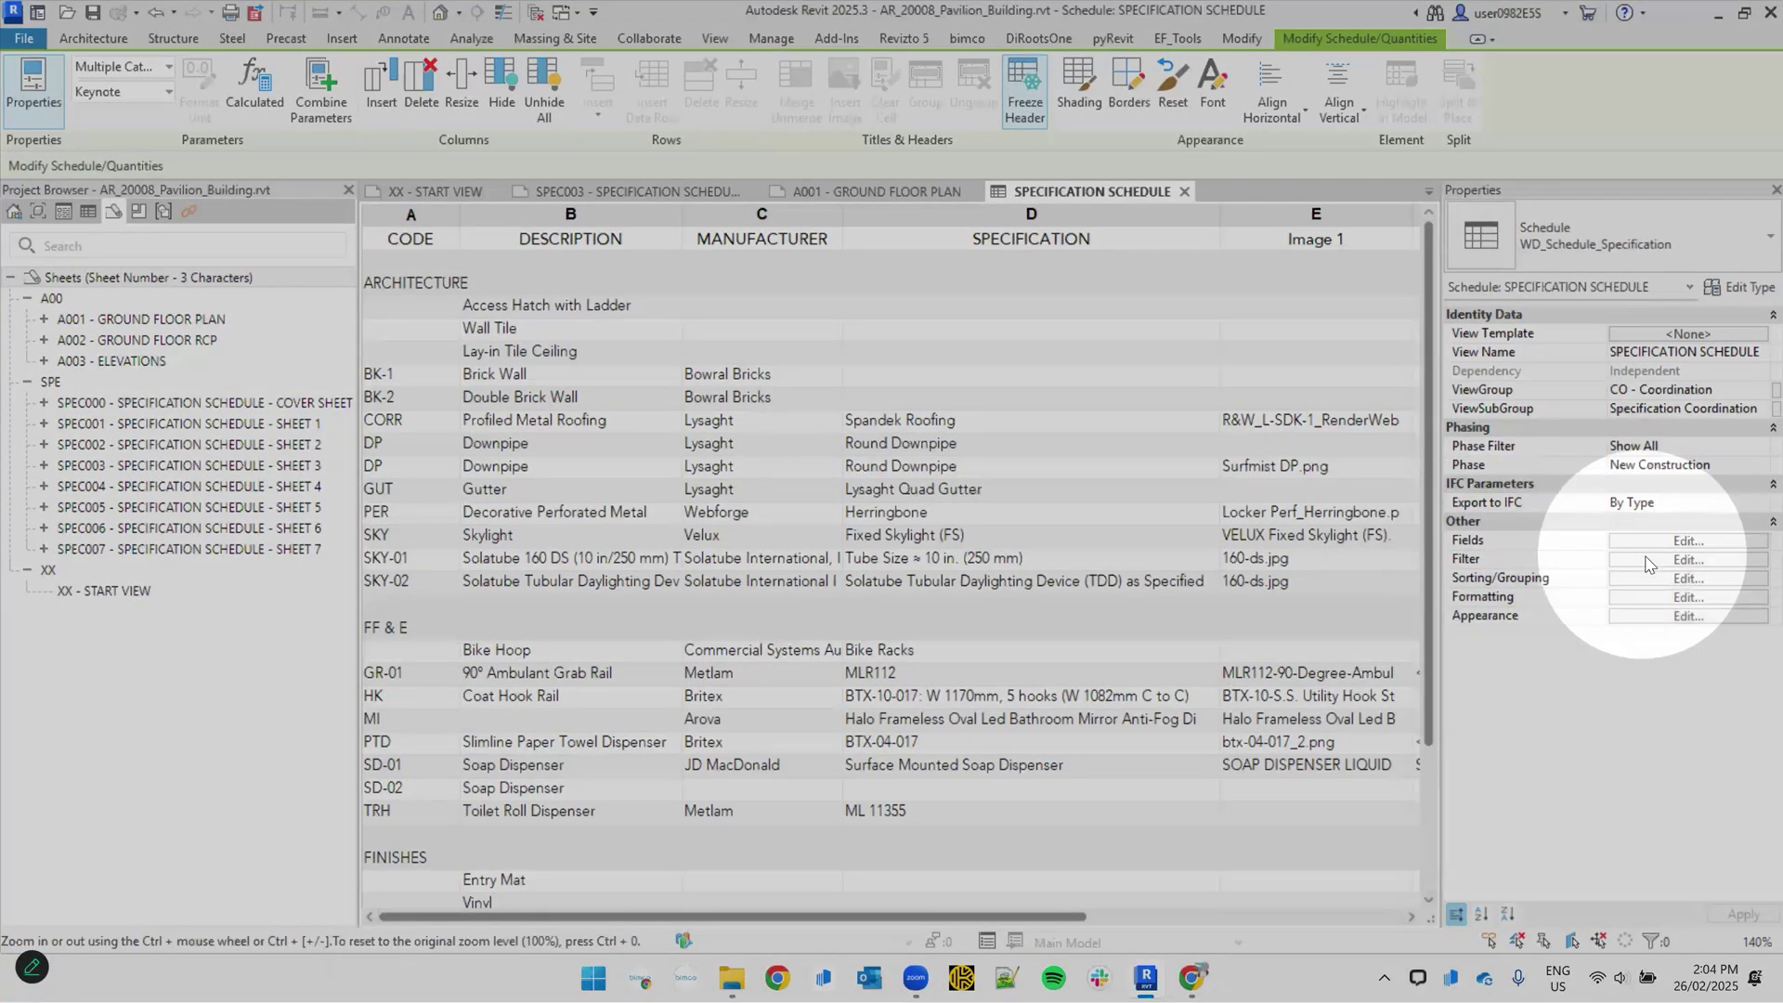
Step: Review the schedule's filter rules without changing them, and look over the rows listed in each specification group
left_click(1643, 558)
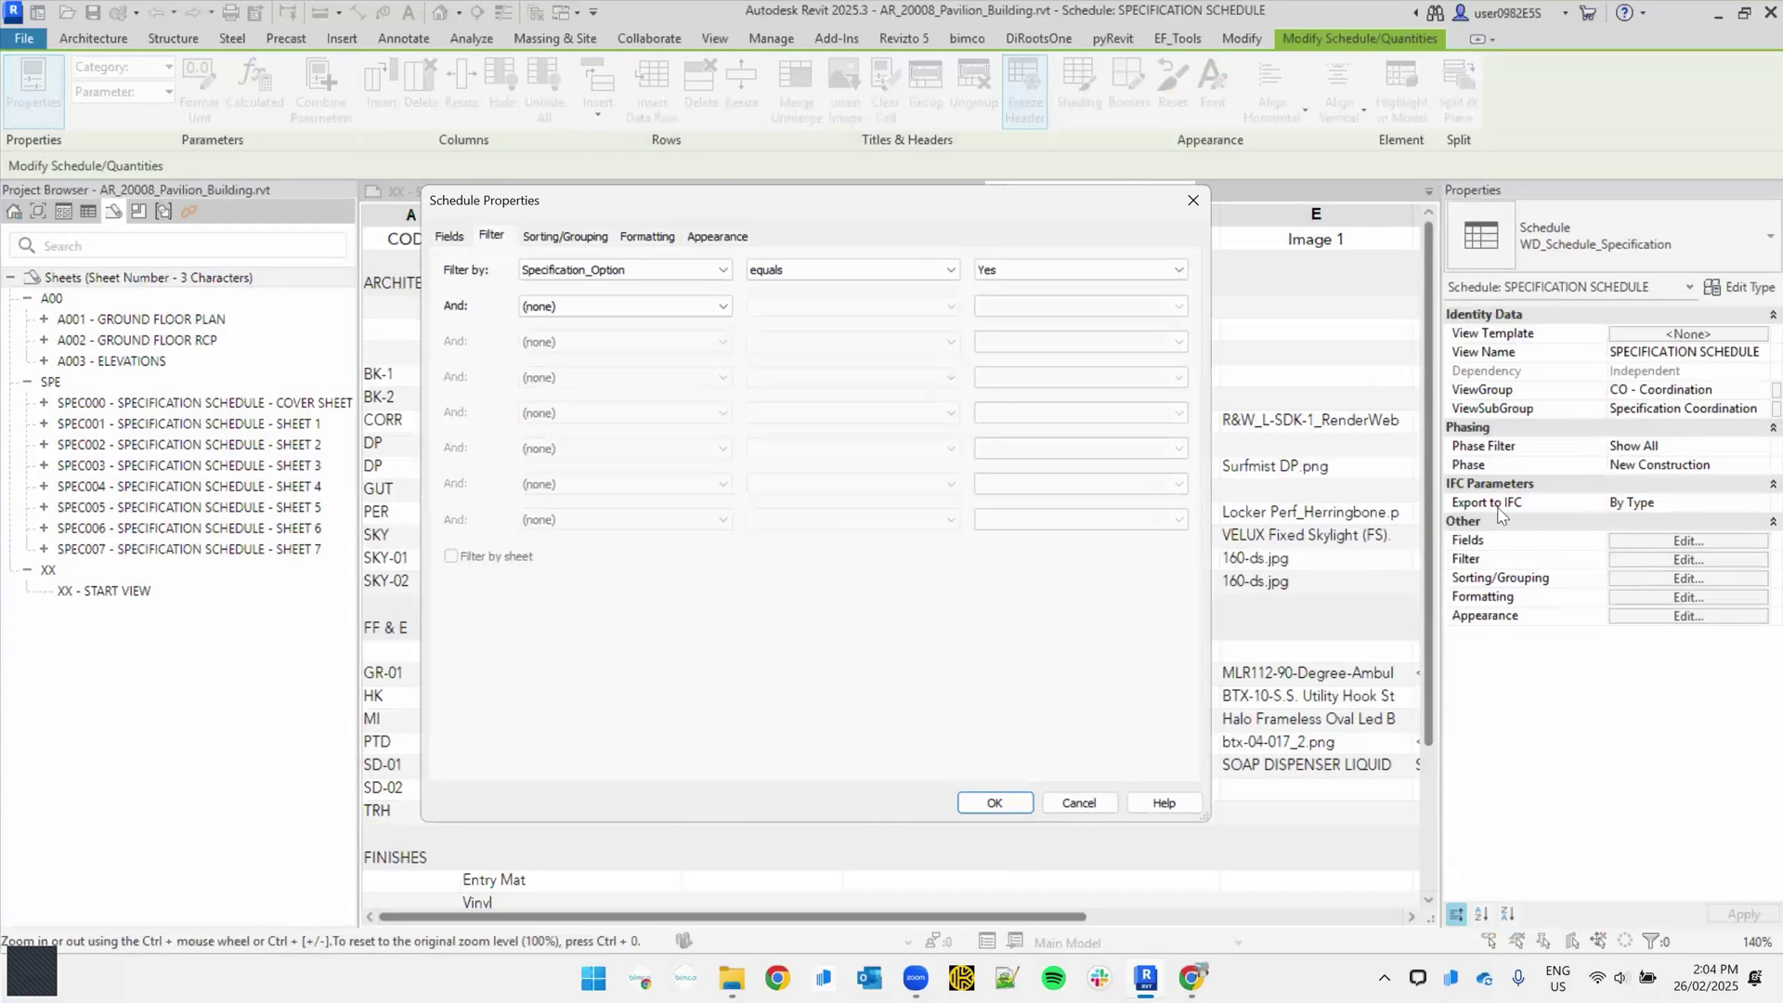
left_click(525, 308)
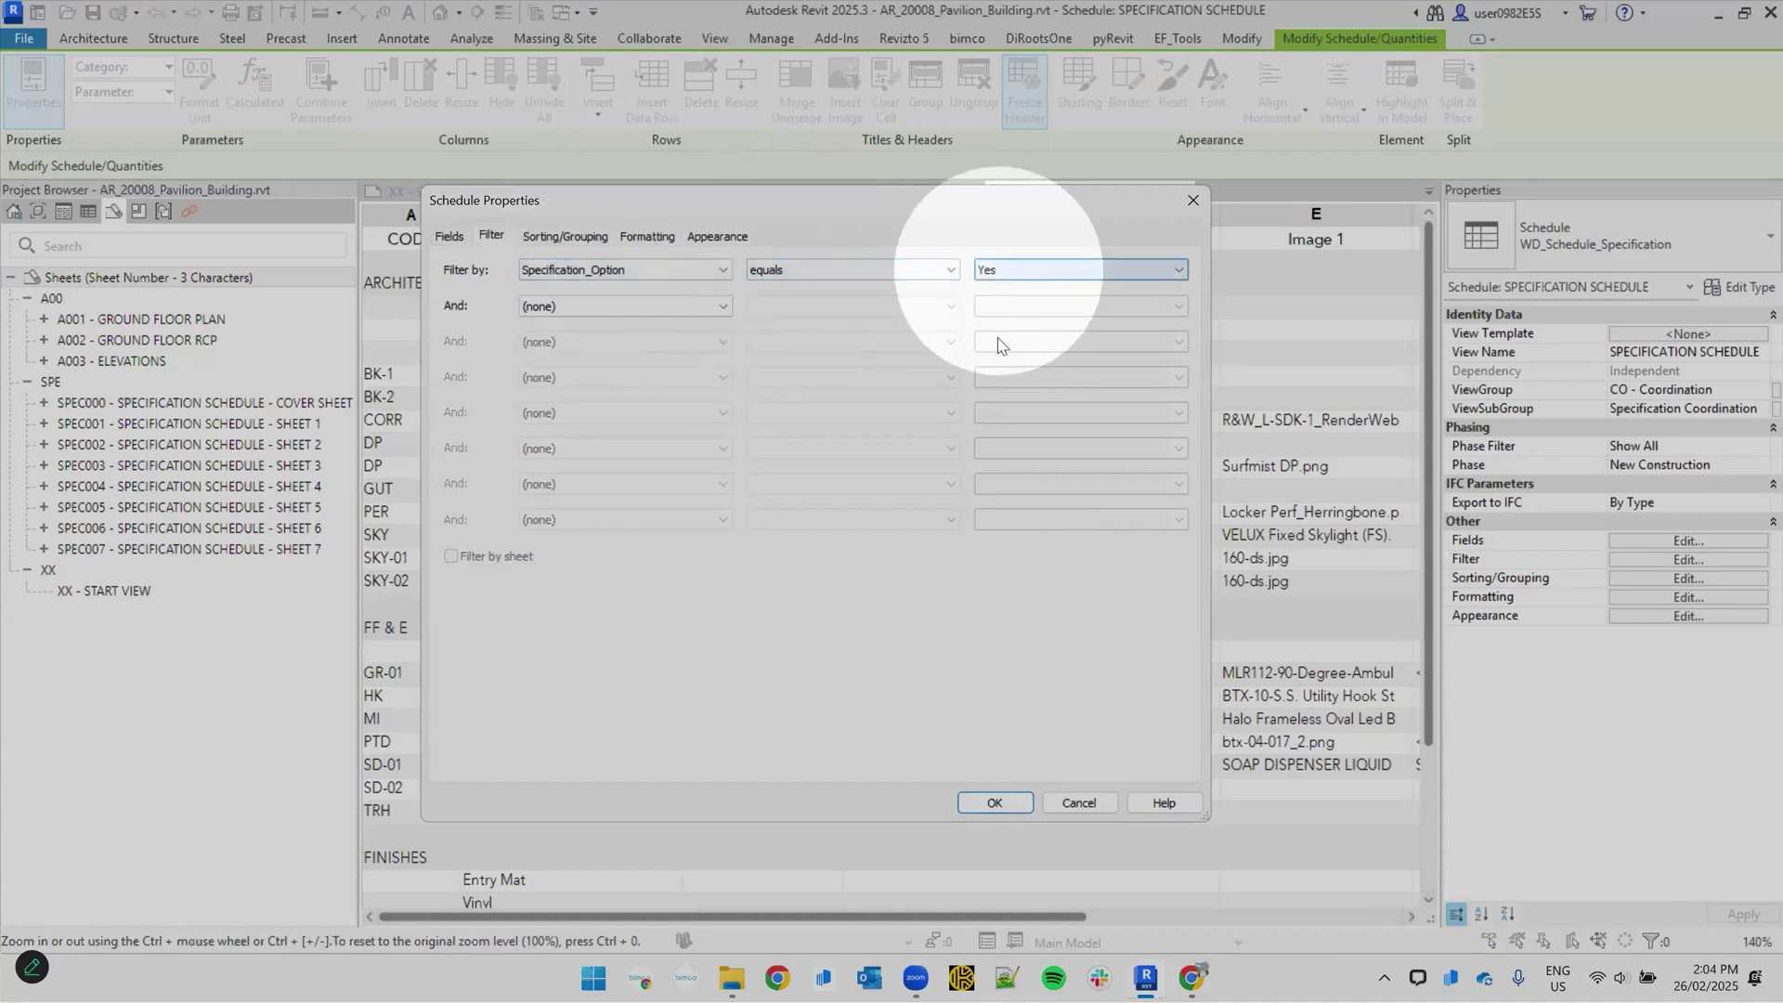
left_click(1078, 801)
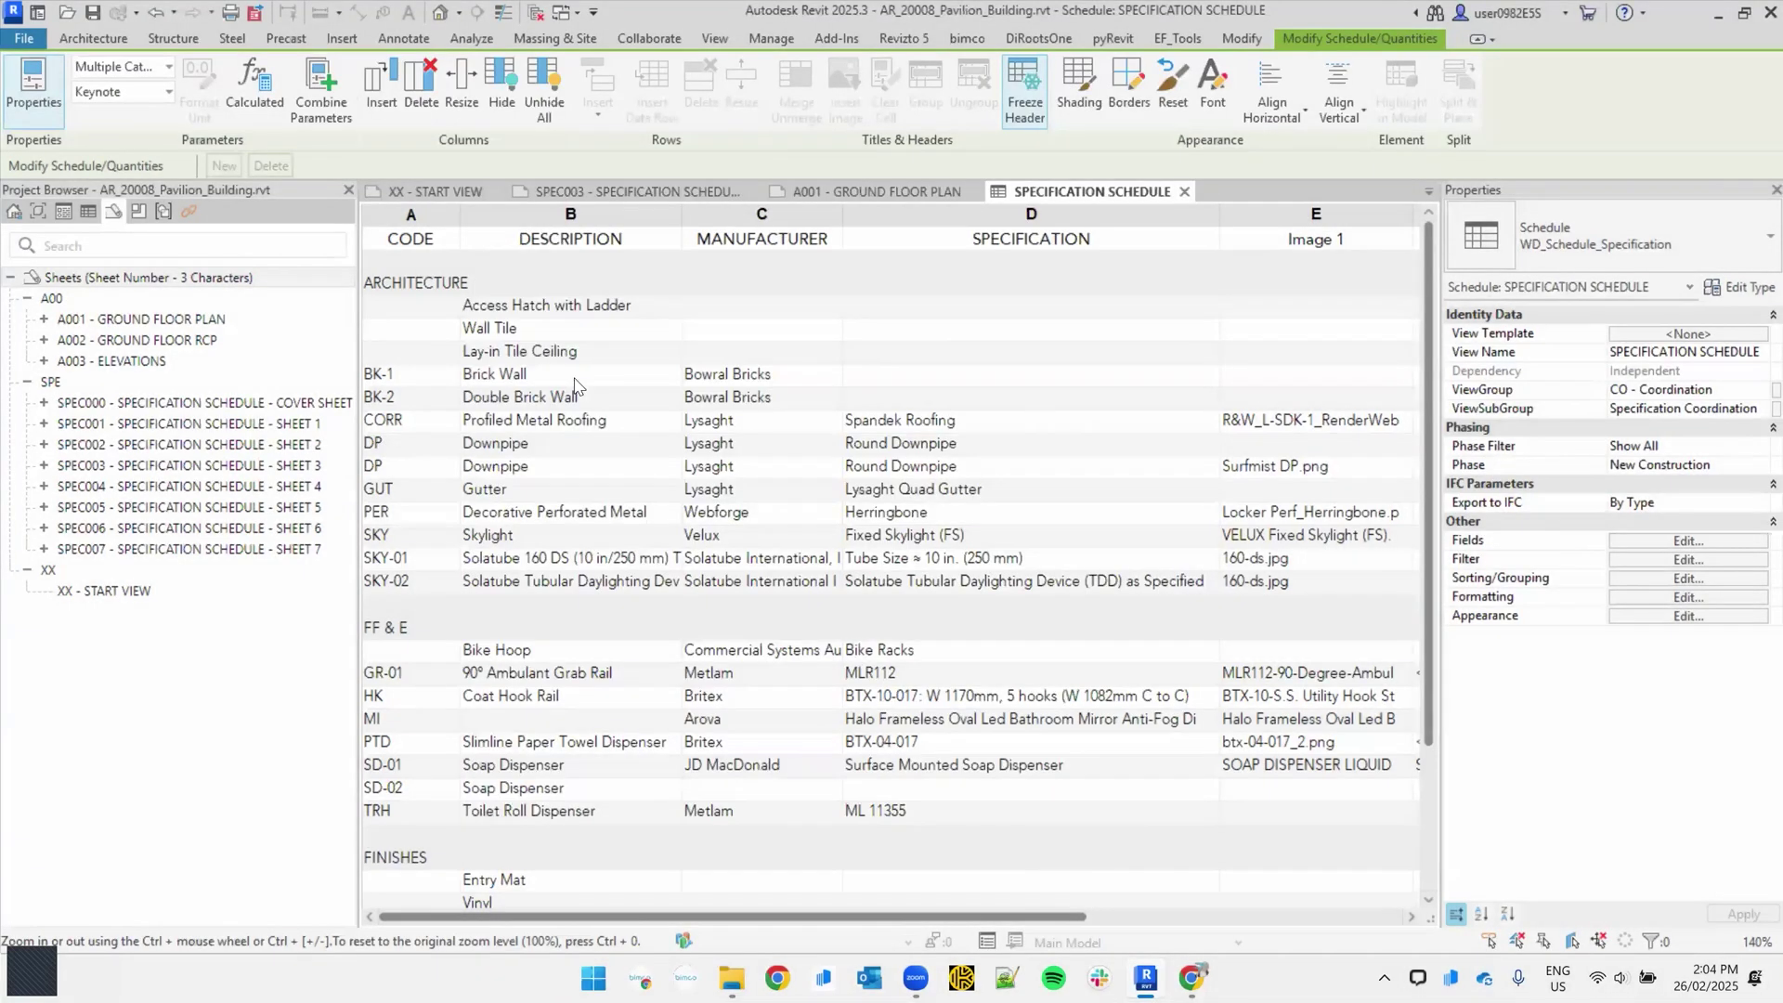
scroll(542, 410, "down", 3)
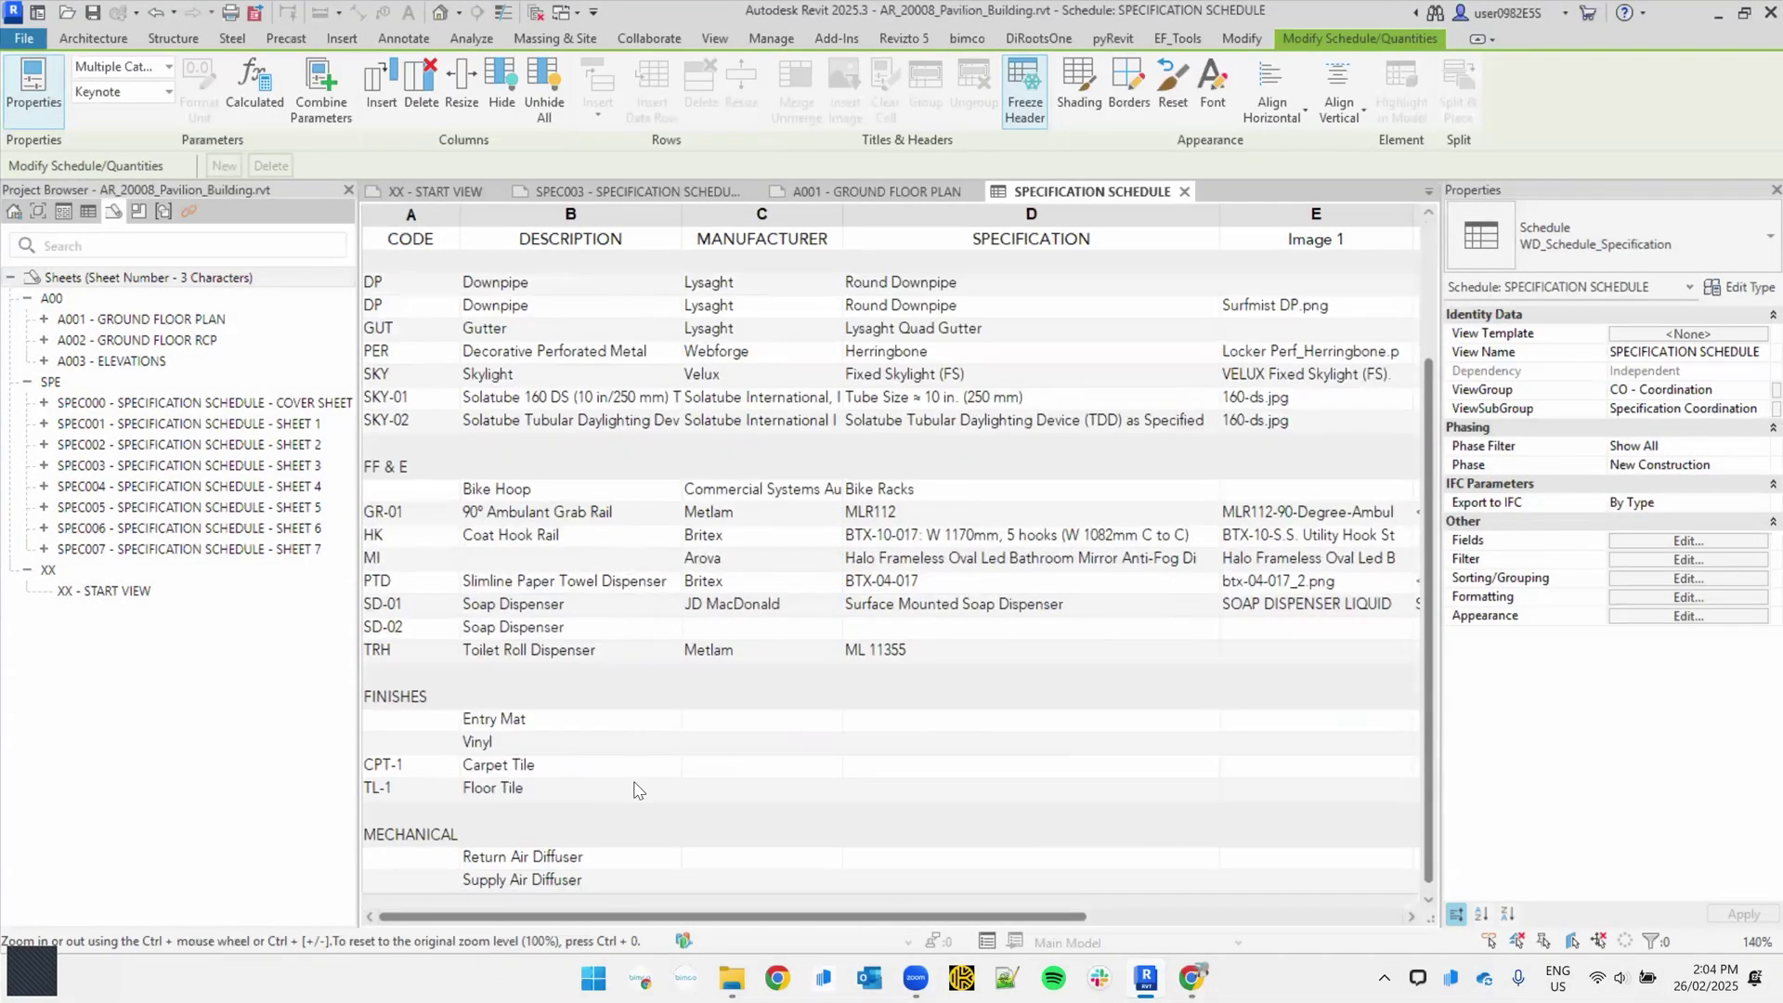
scroll(634, 790, "up", 3)
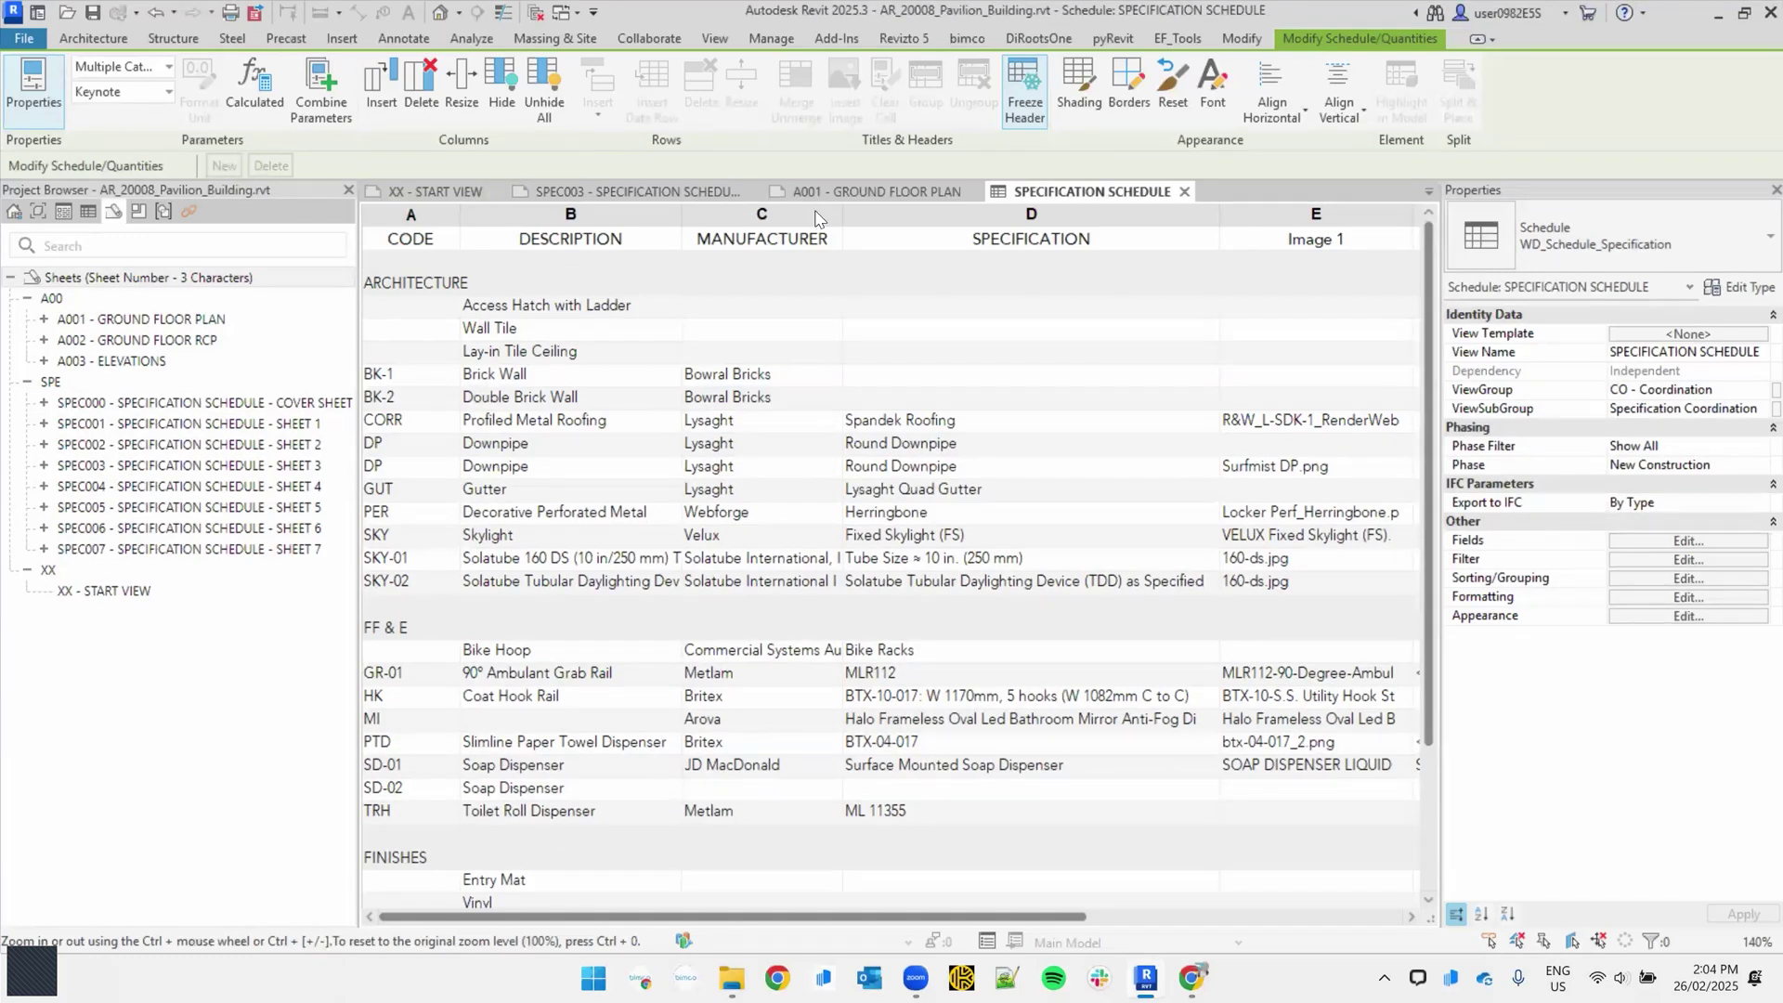
Step: Close the start view and sheet SPEC003, and tile the A001 ground floor plan beside the specification schedule
left_click(873, 192)
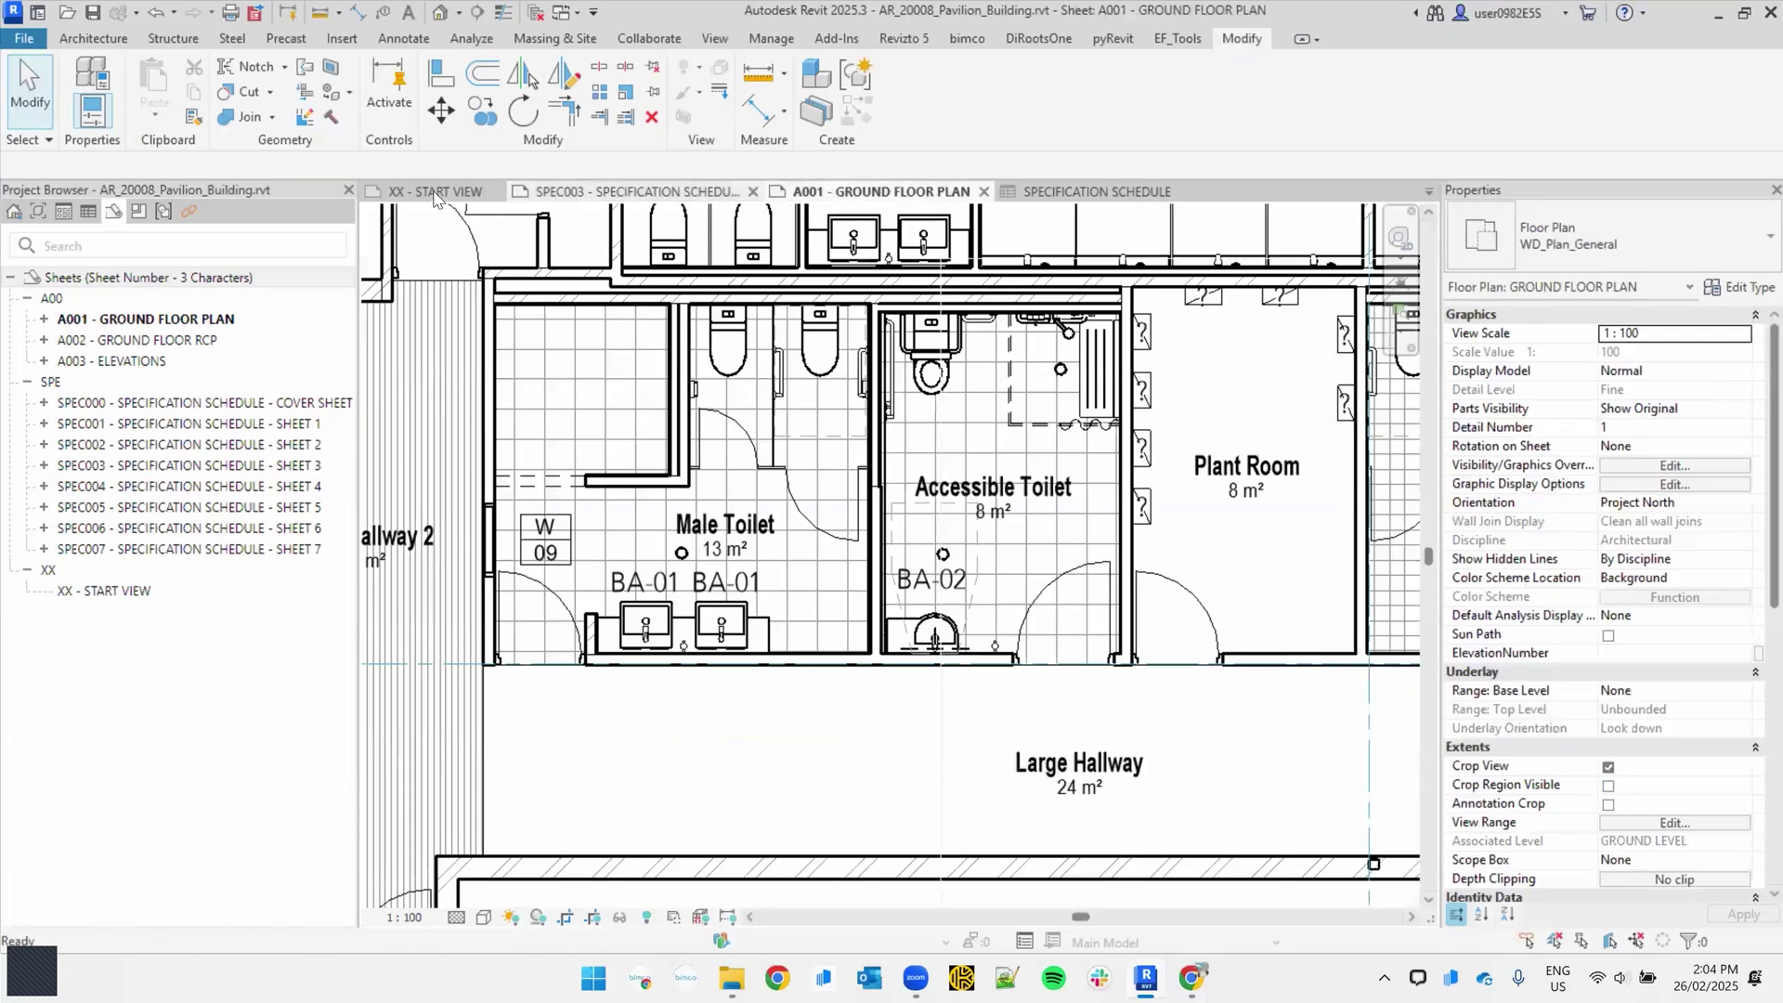
left_click(497, 193)
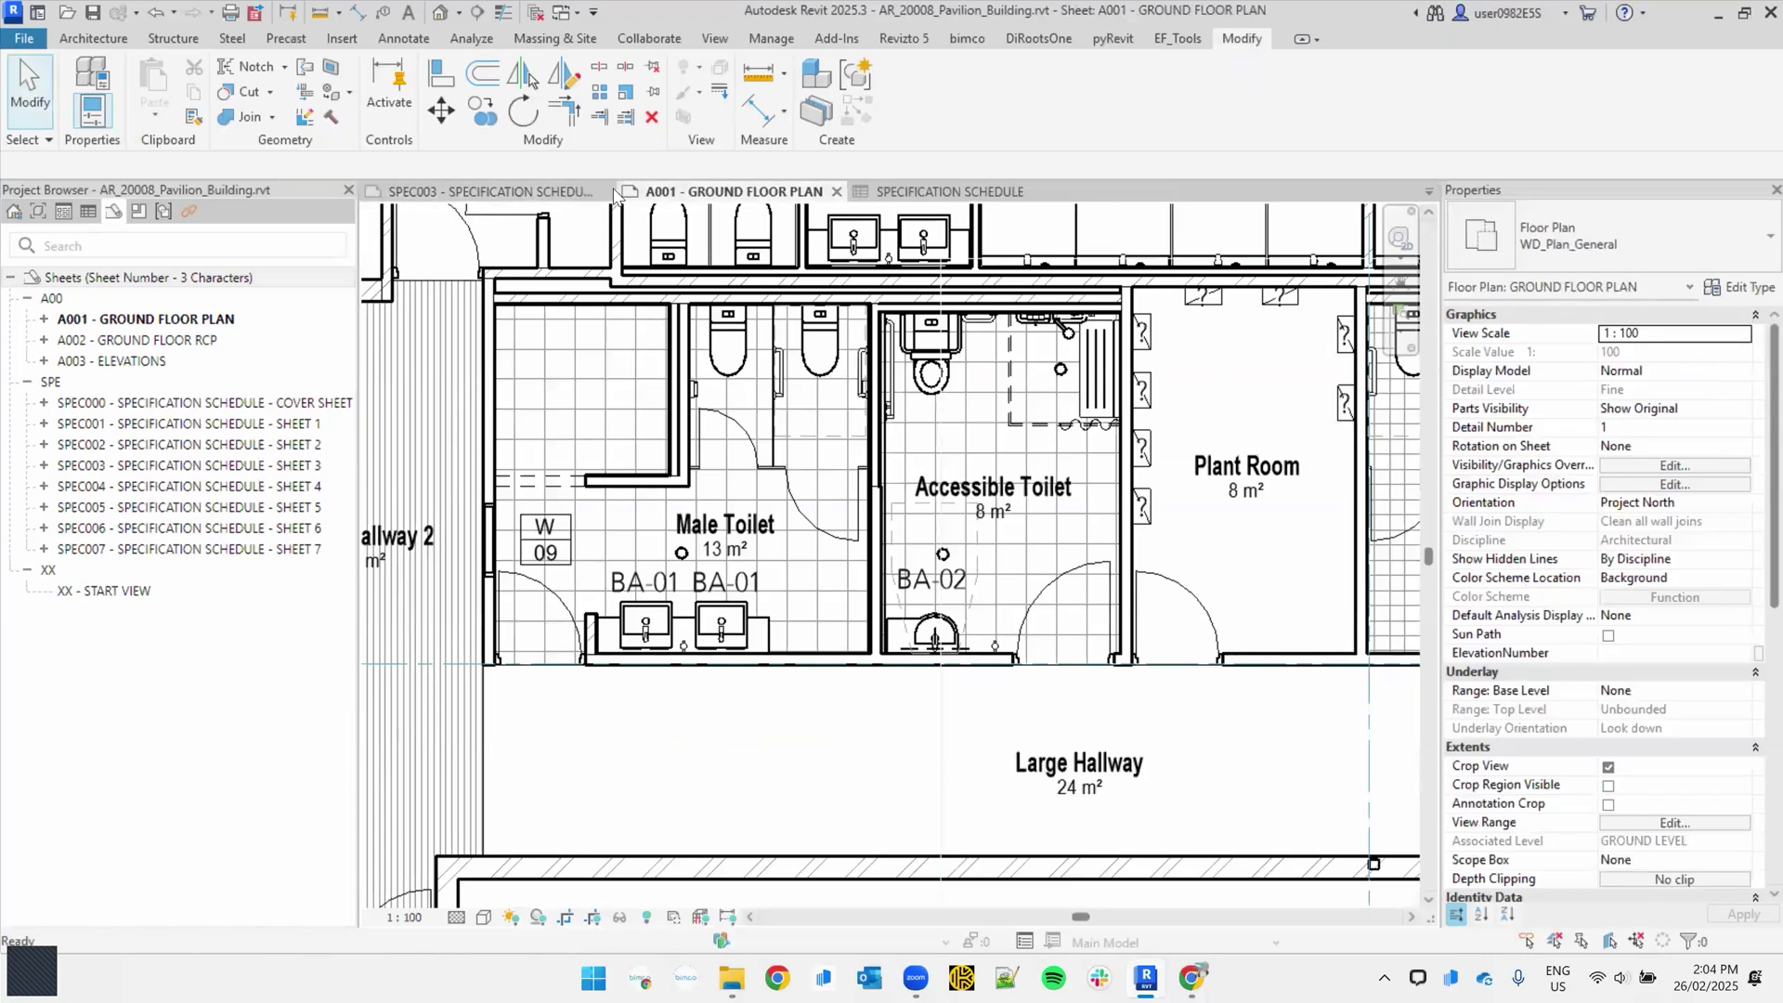
left_click(605, 192)
scroll(796, 464, "down", 4)
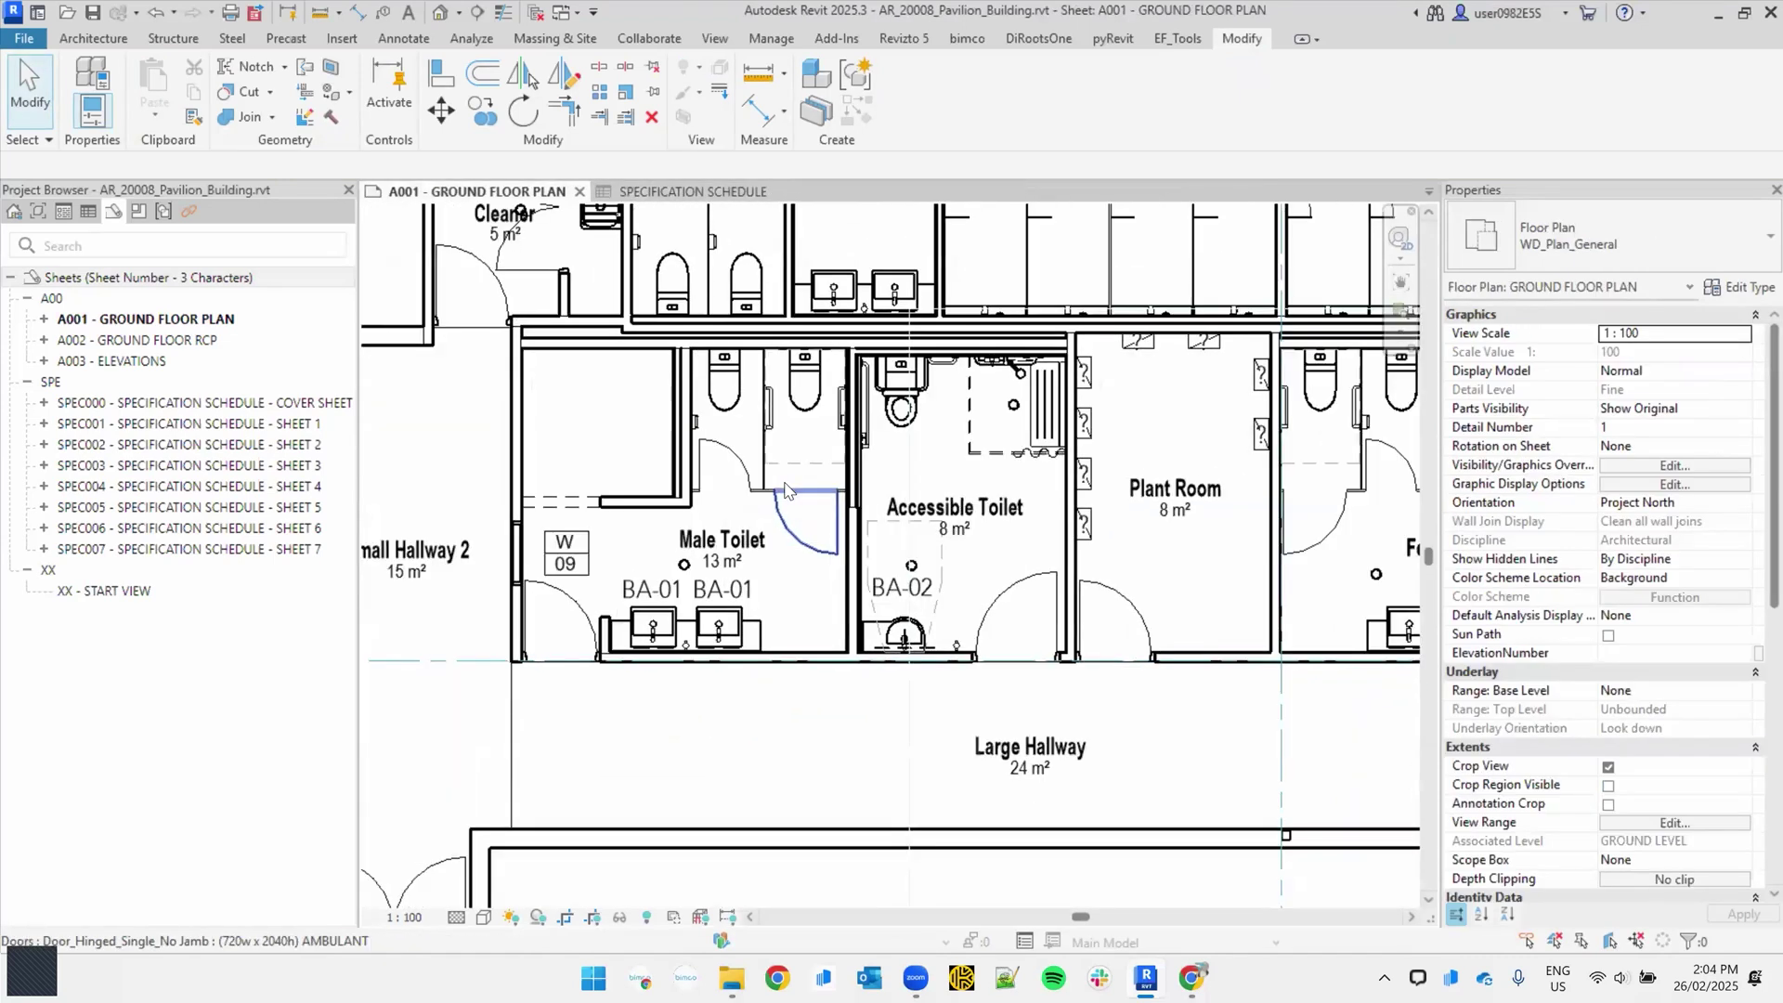
key("t")
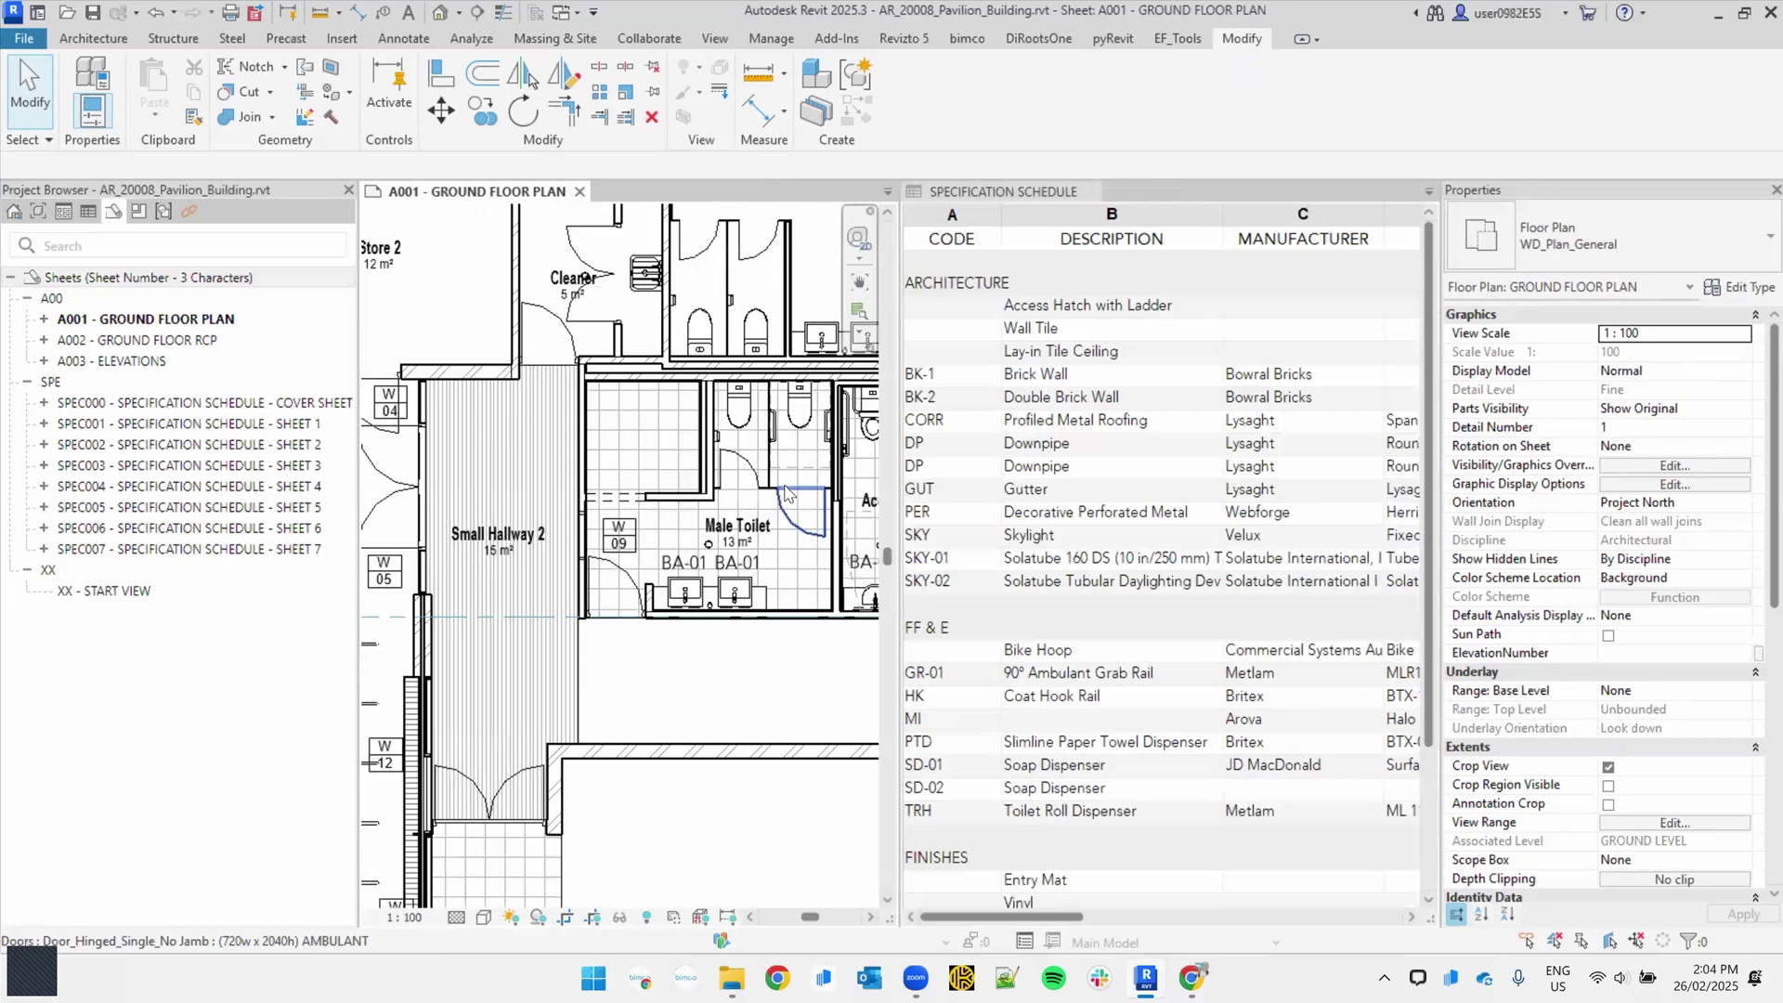
scroll(1018, 557, "down", 3)
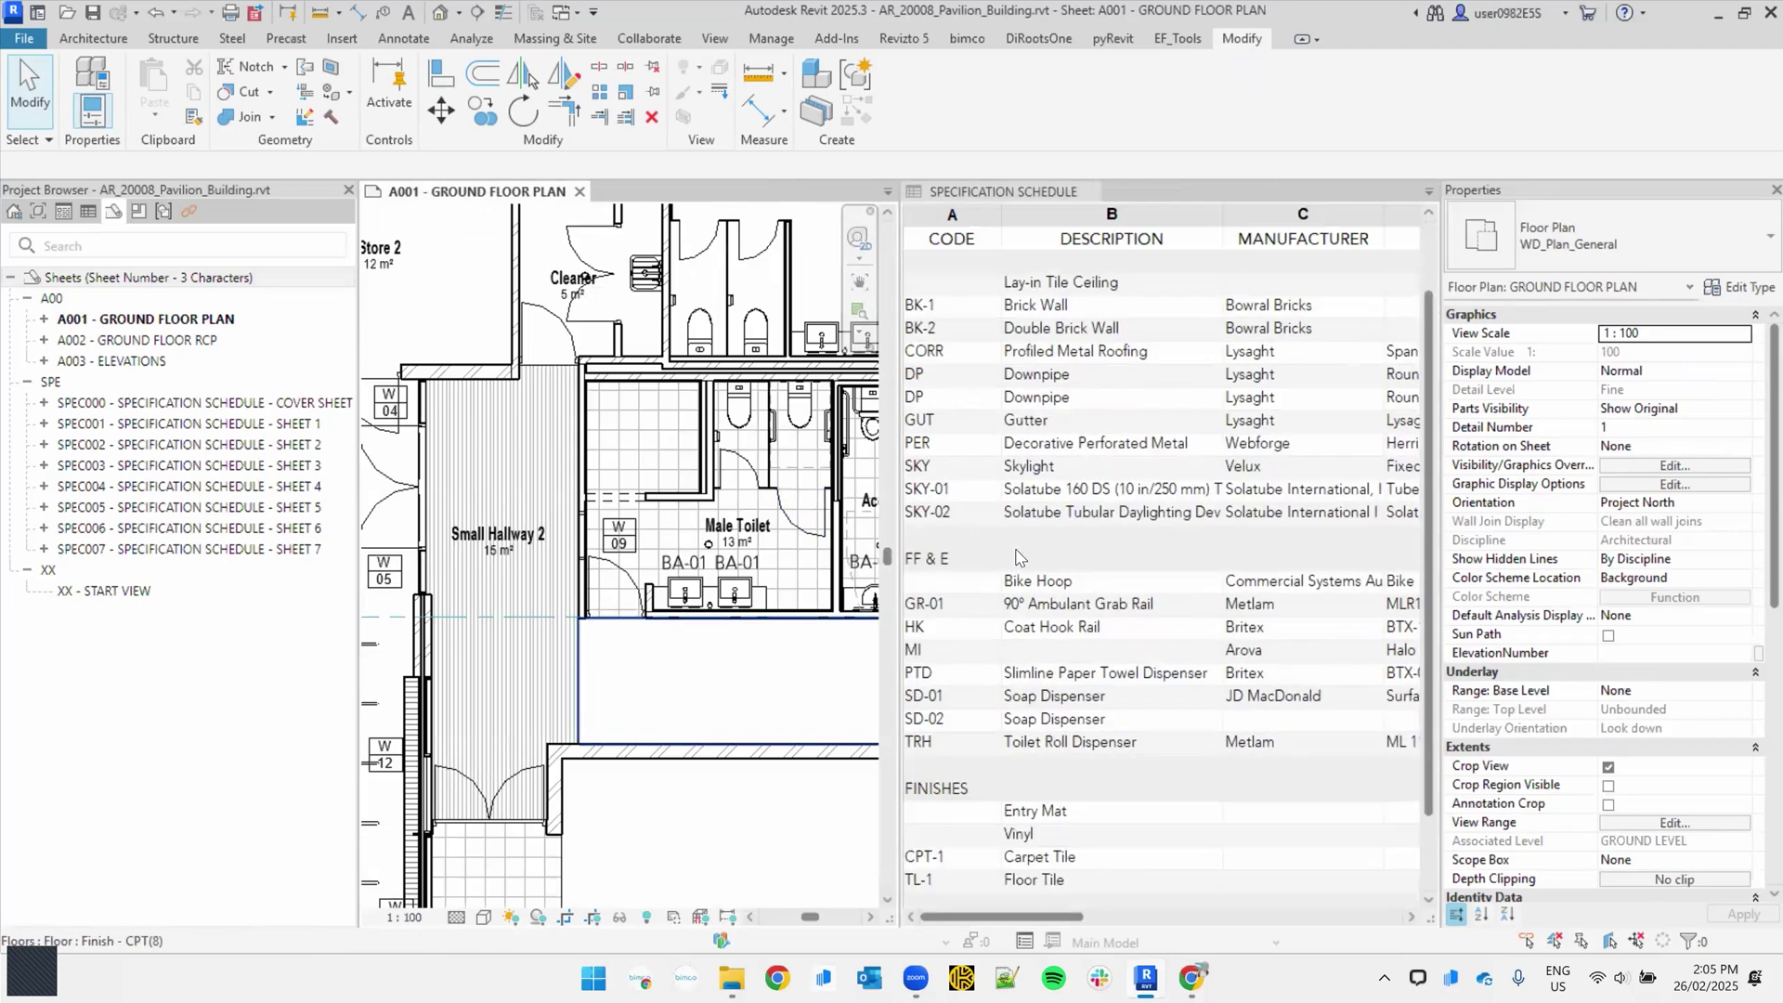
Step: Enable Specification_Option in the type properties of the Male Toilet's BA-01 basin and clear the selection
left_click(739, 675)
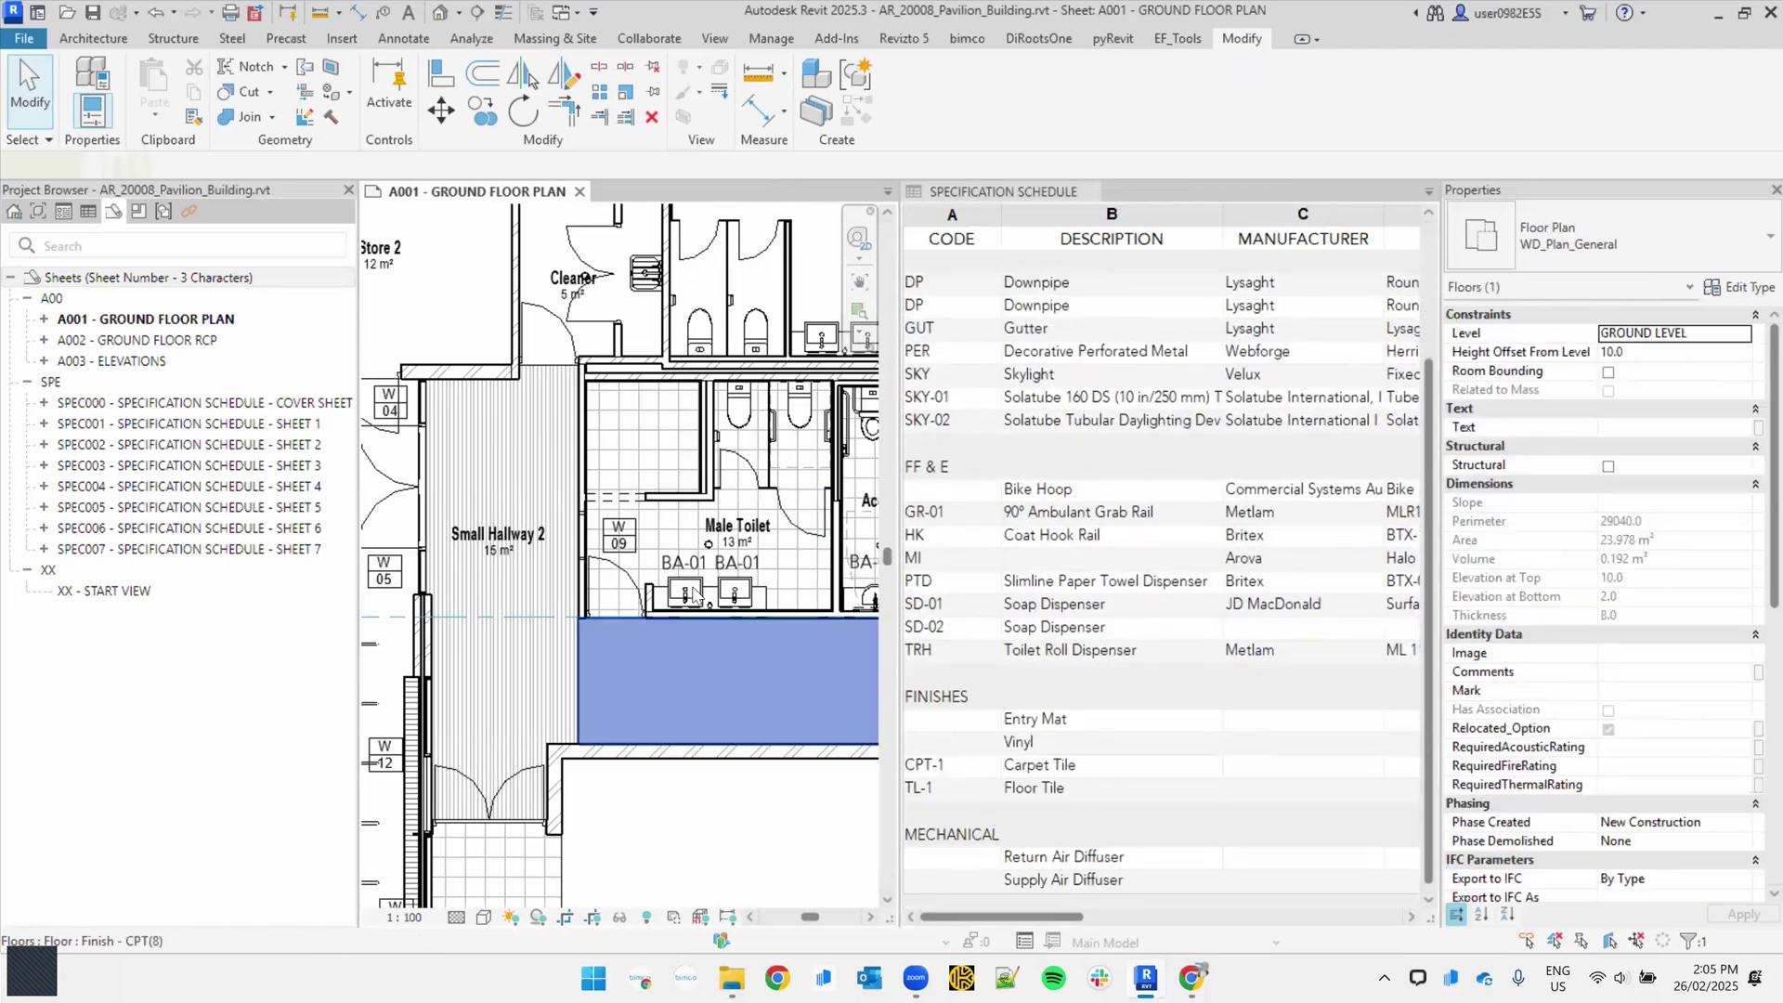
scroll(696, 583, "up", 4)
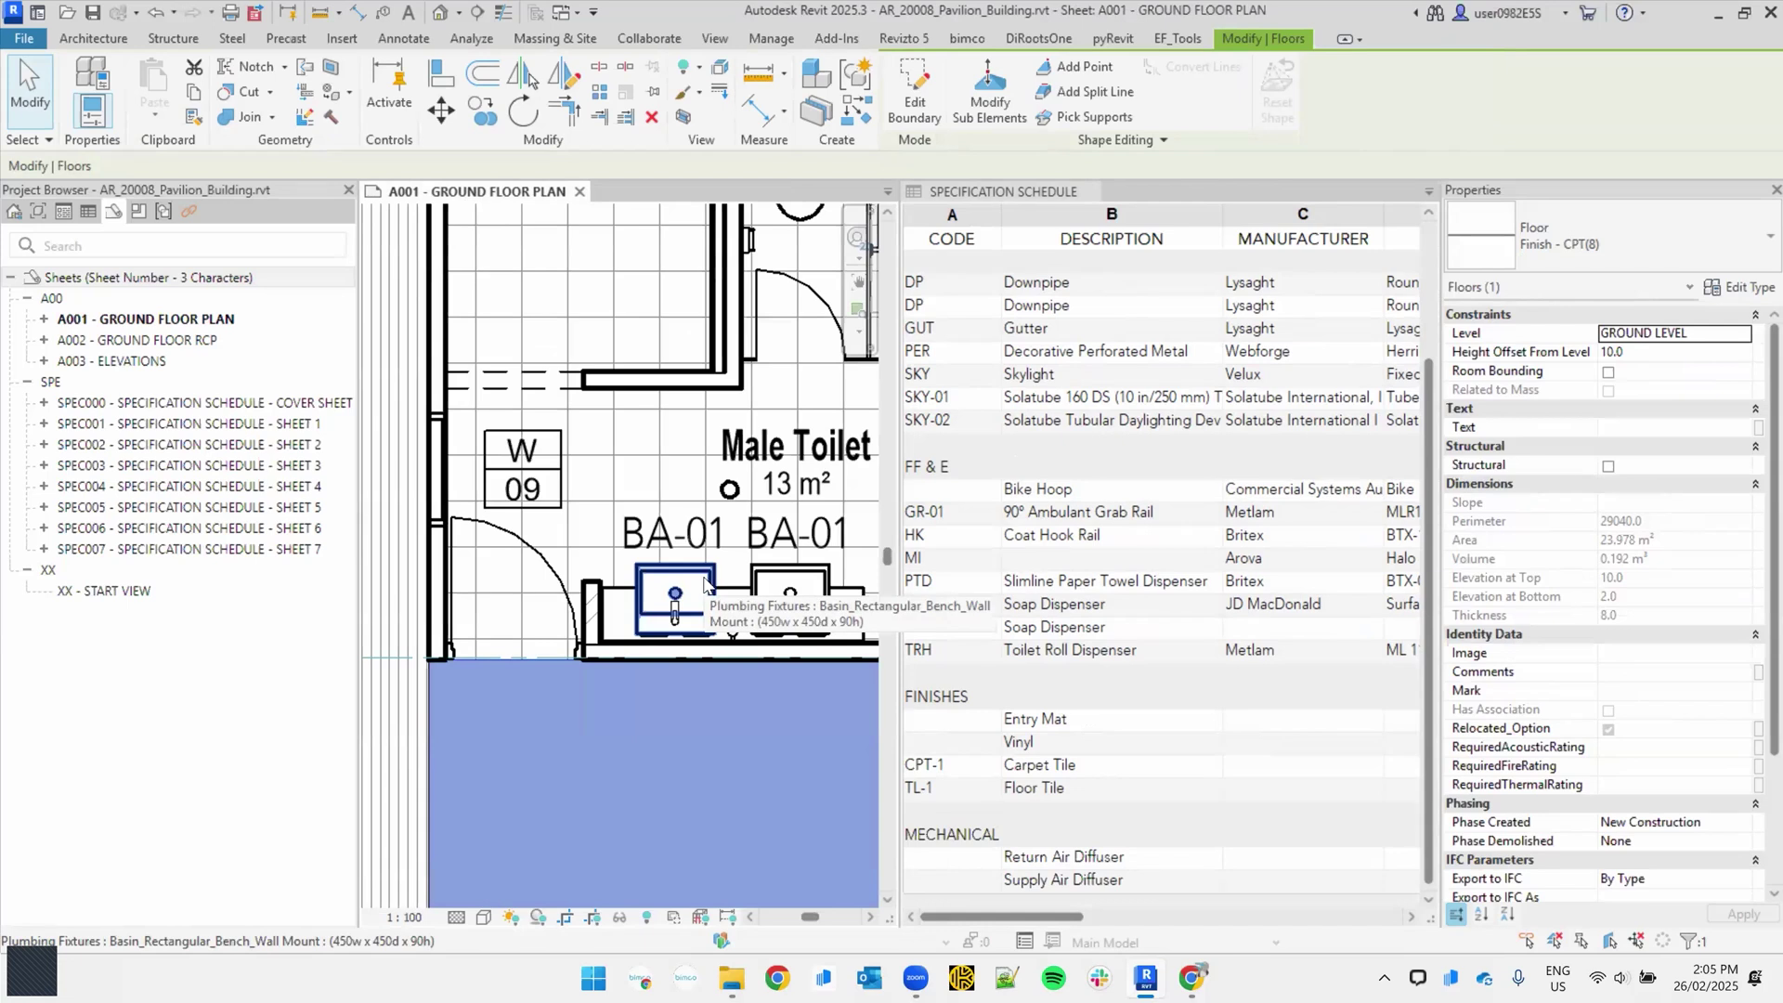
left_click(704, 583)
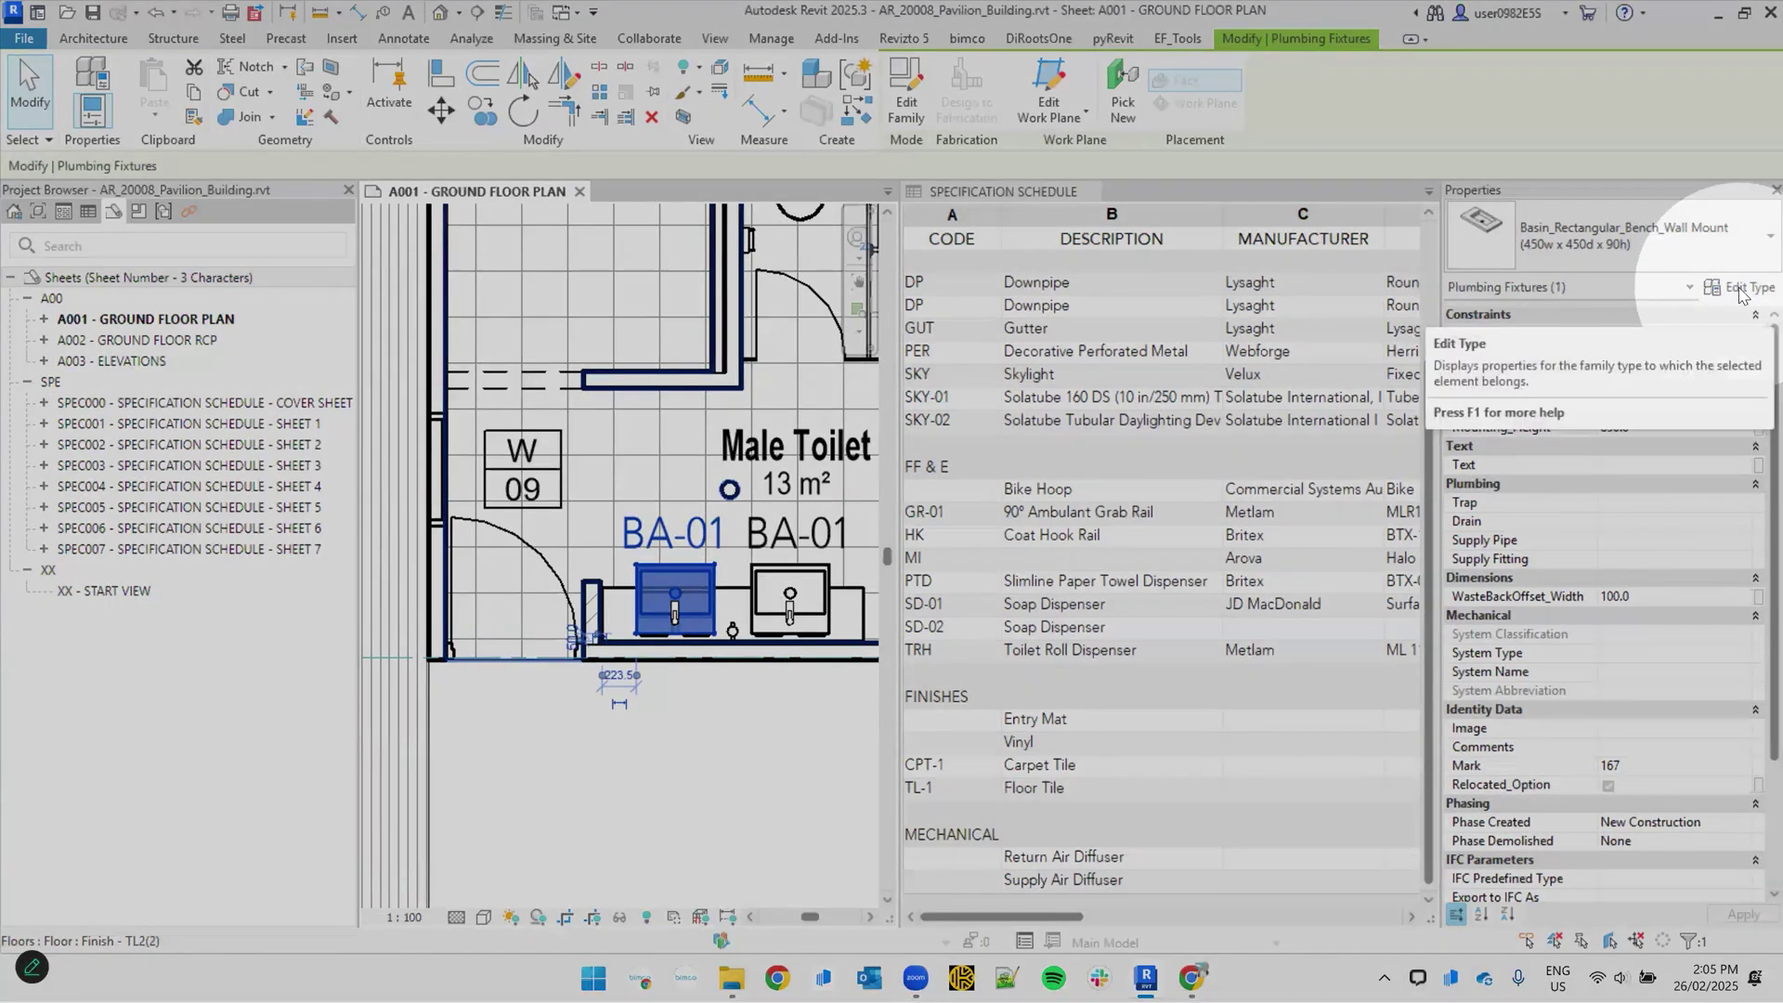
left_click(1740, 292)
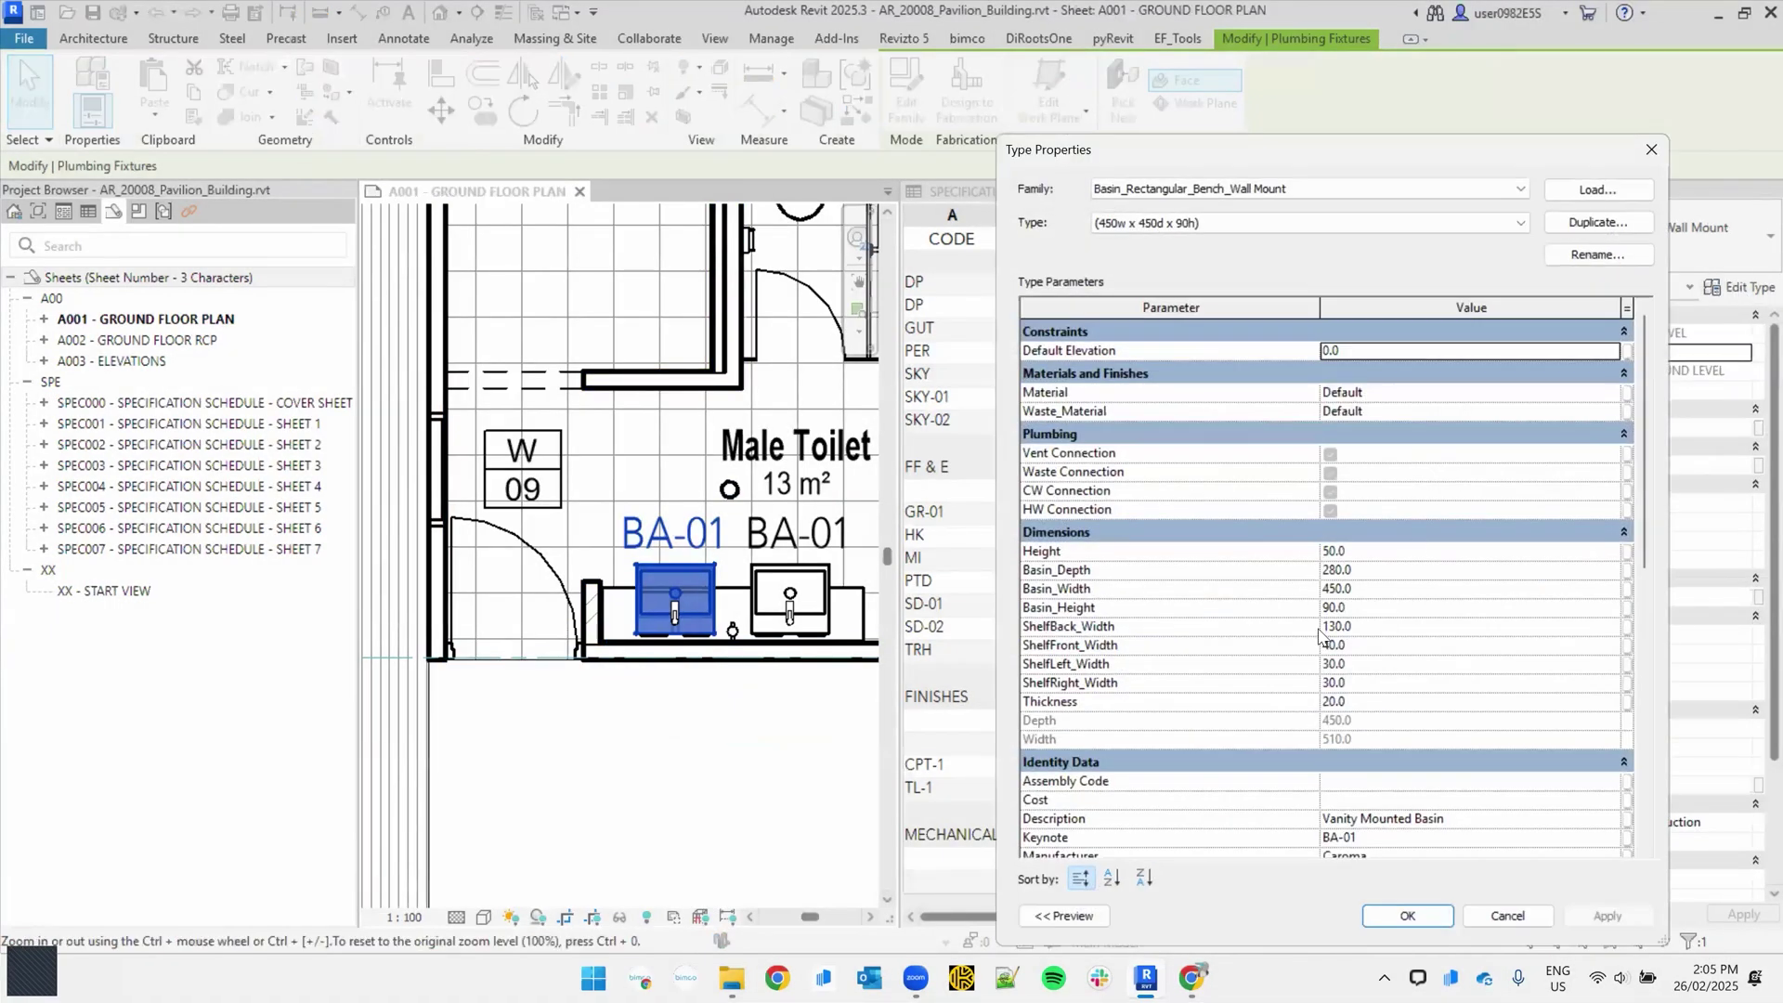
scroll(1319, 636, "down", 8)
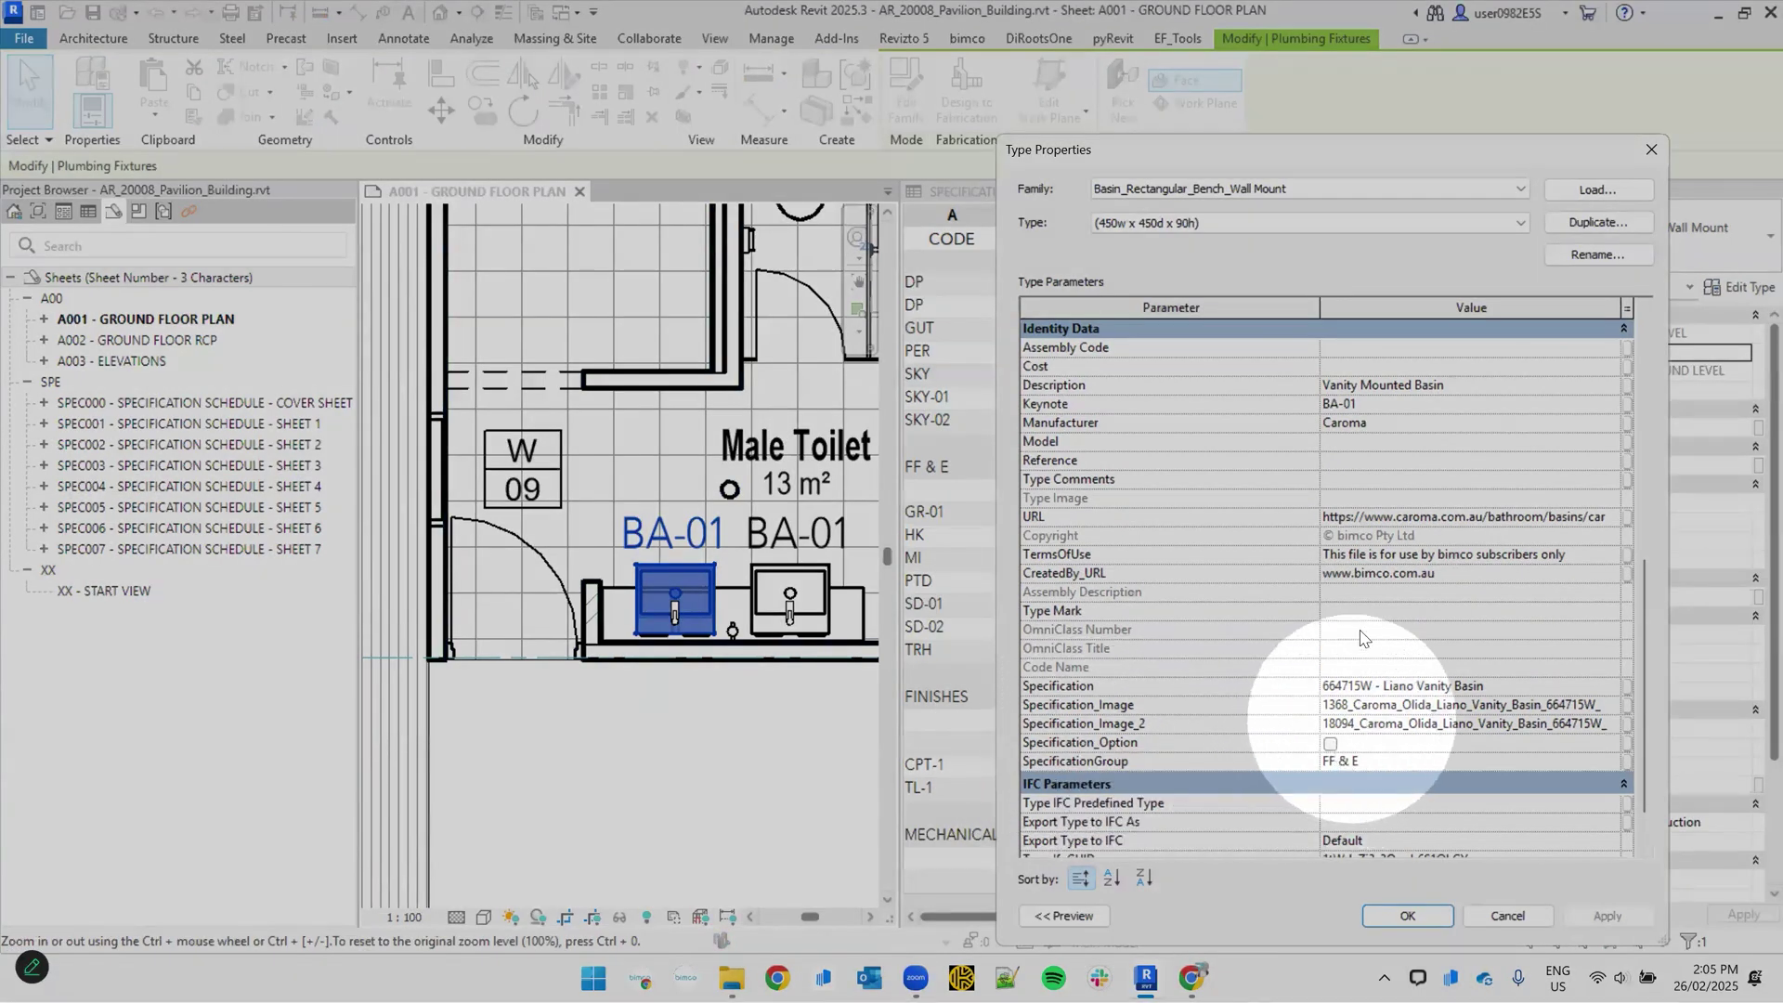
left_click(1331, 744)
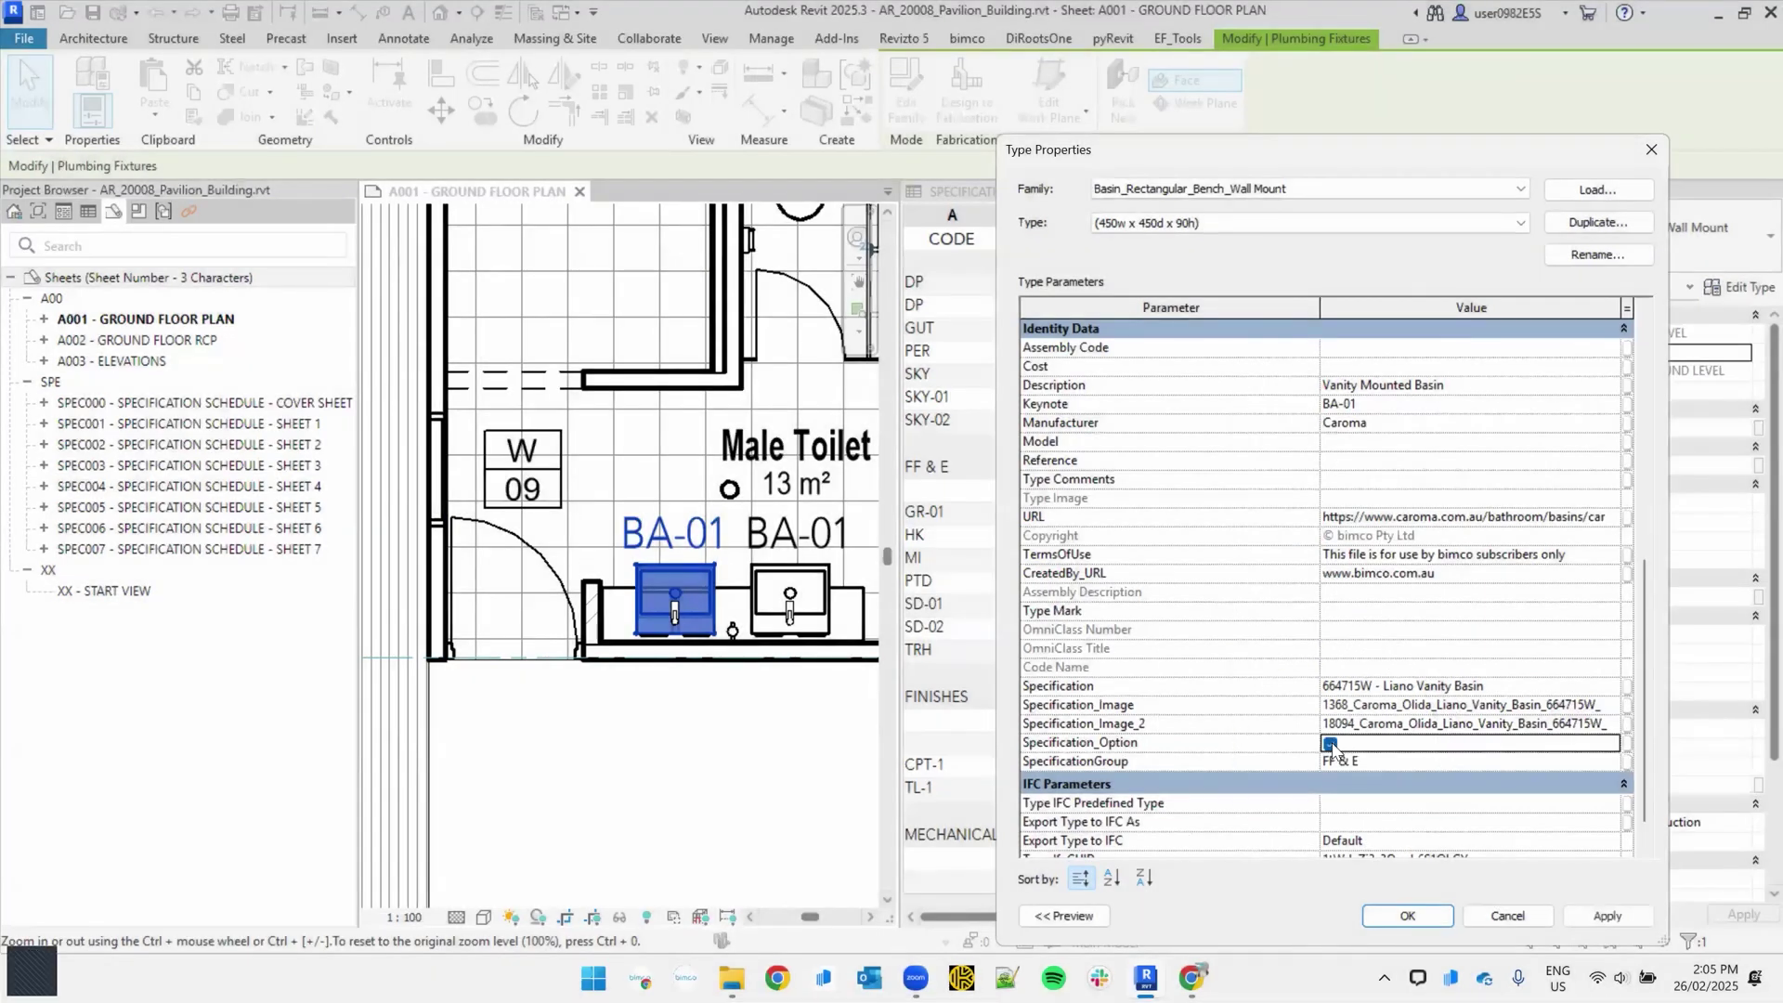
left_click(1393, 918)
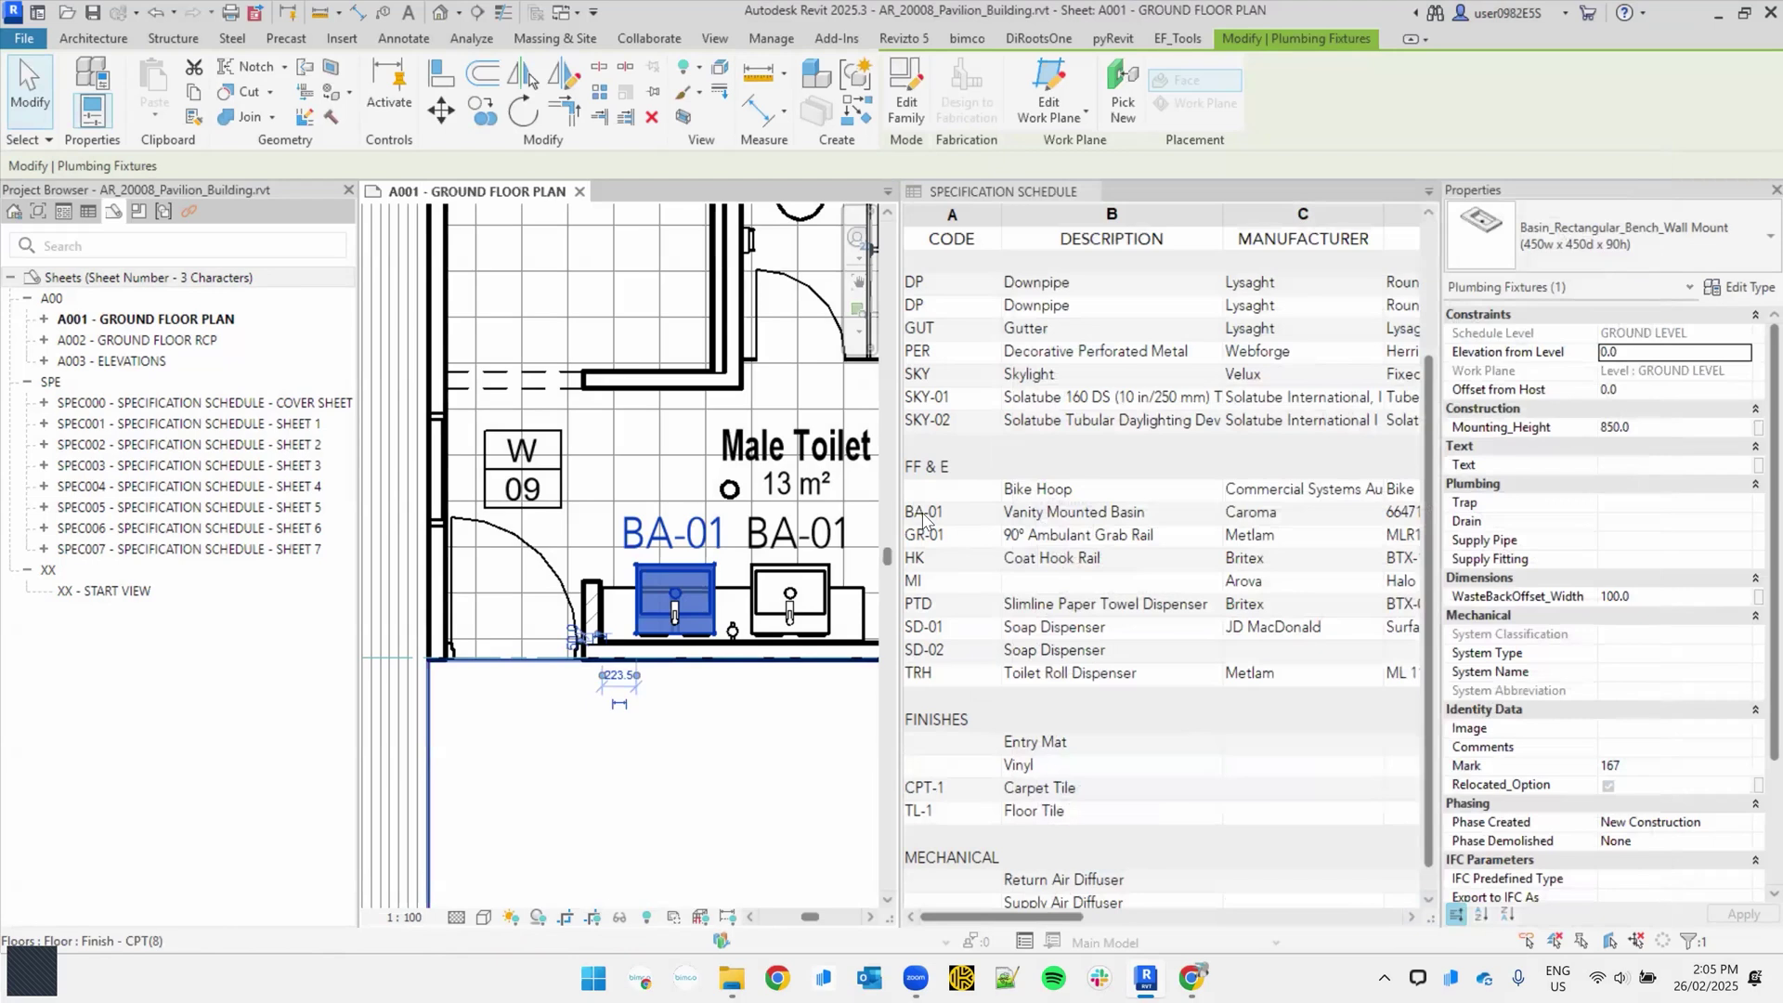
key("ctrl")
key("ctrl")
scroll(733, 737, "down", 1)
key("Escape")
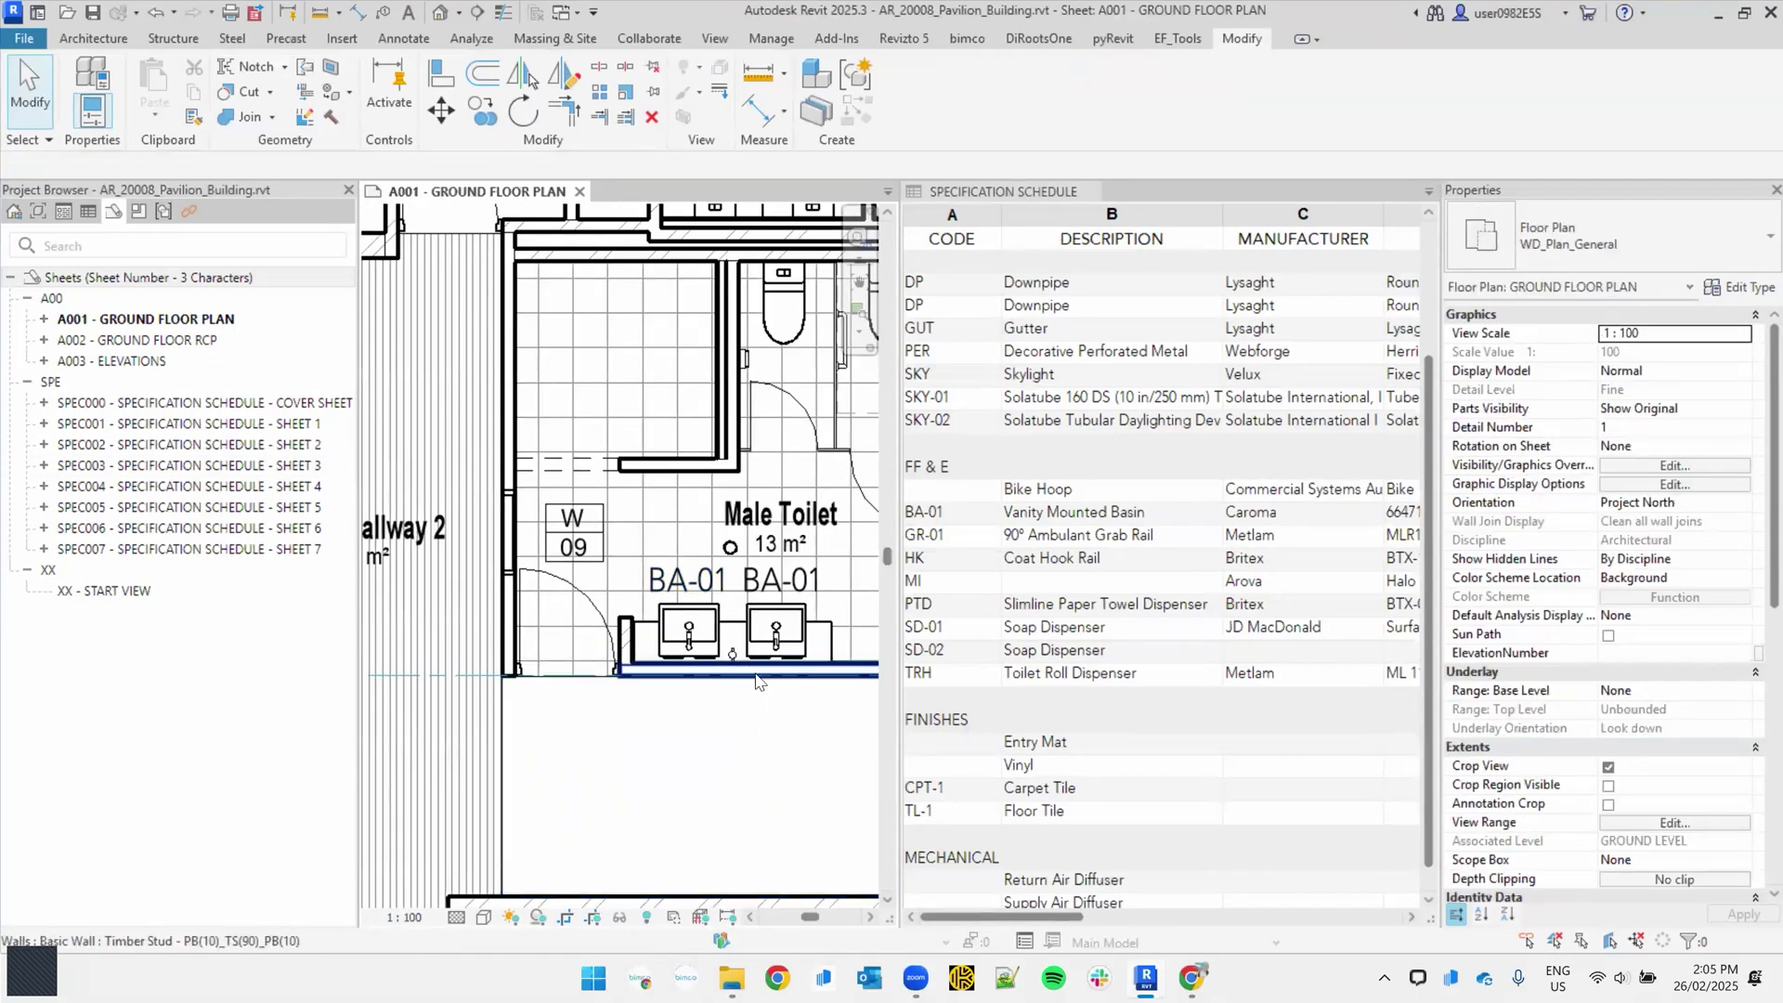
Step: Enable Specification_Option in the type properties of the Male Toilet's standard close-coupled toilet, type (350w x 700d x 800h)
left_click(787, 632)
middle_click_drag(804, 305, 703, 397)
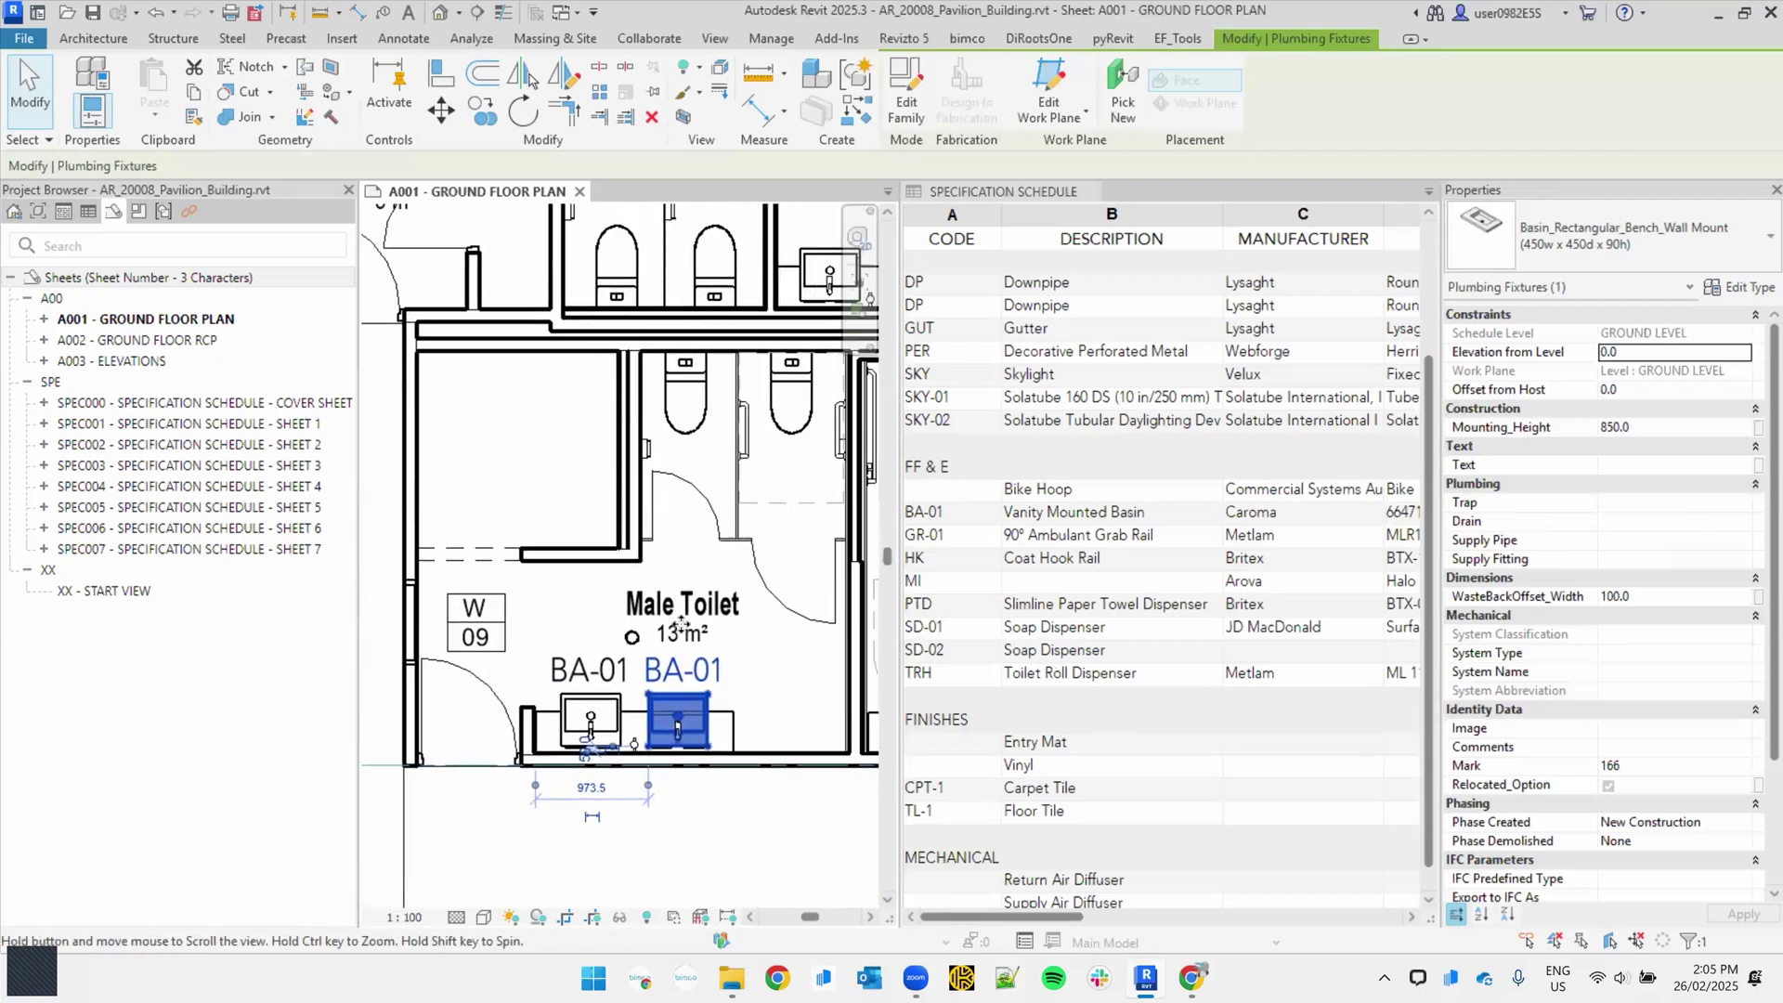
left_click(703, 398)
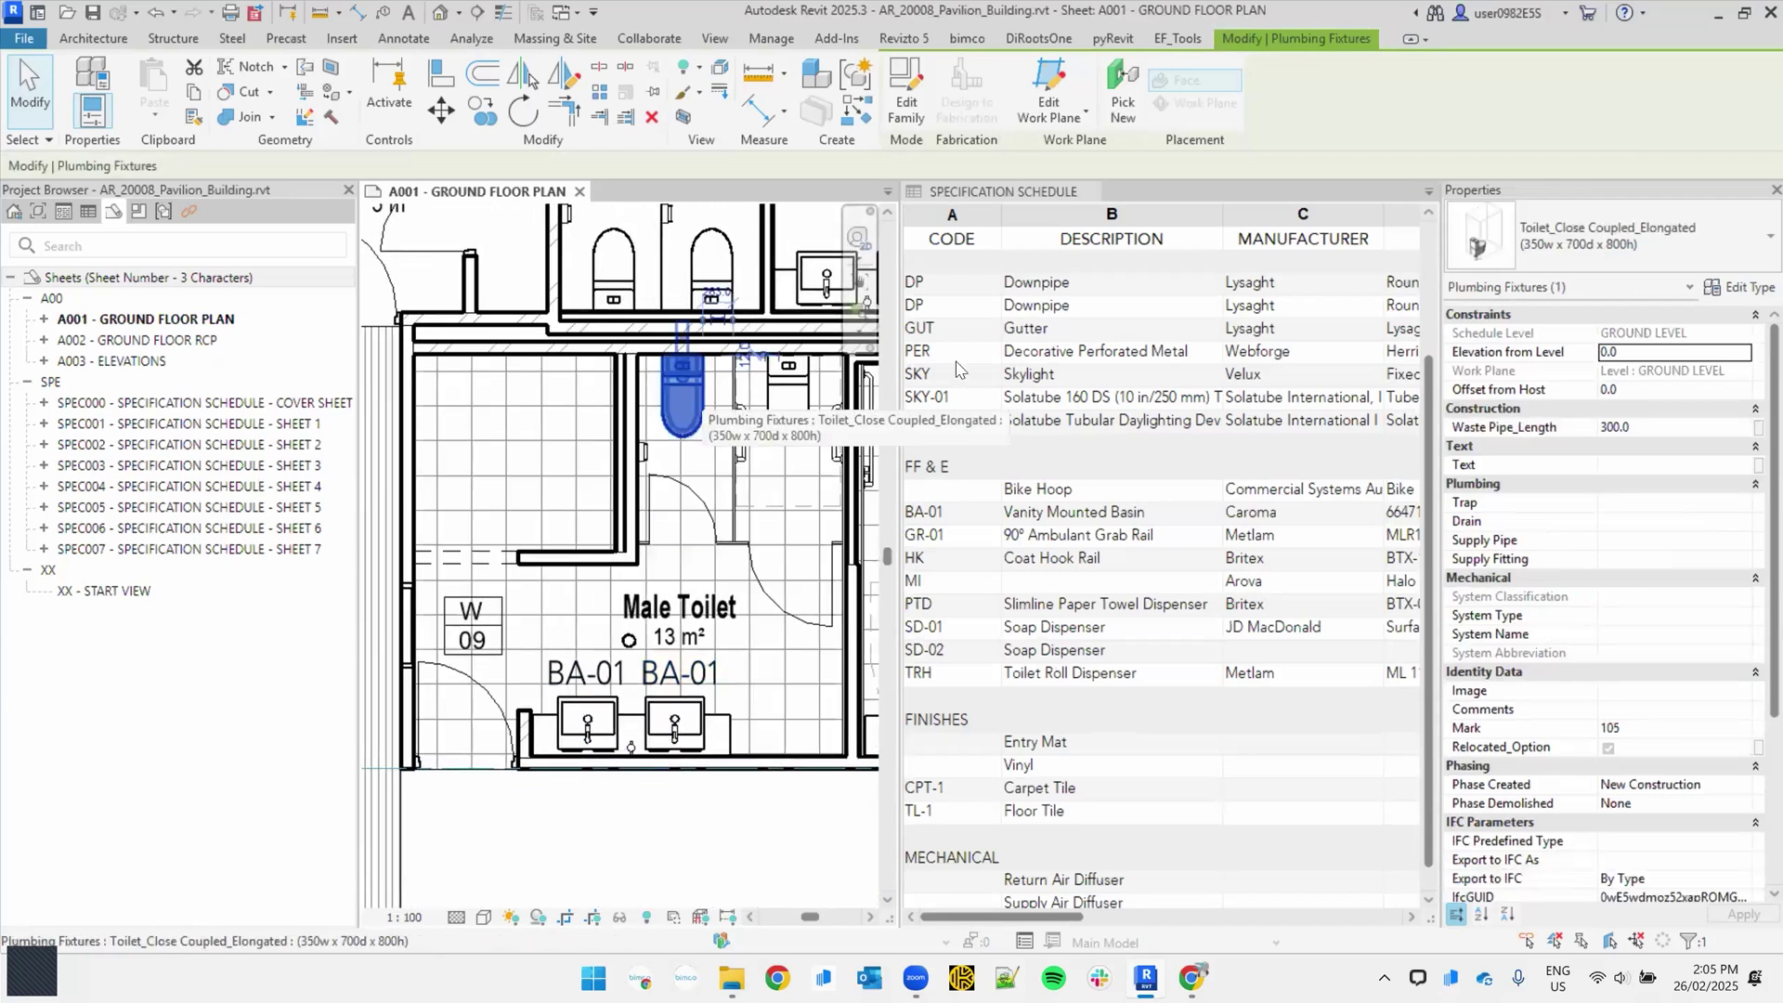
left_click(1733, 290)
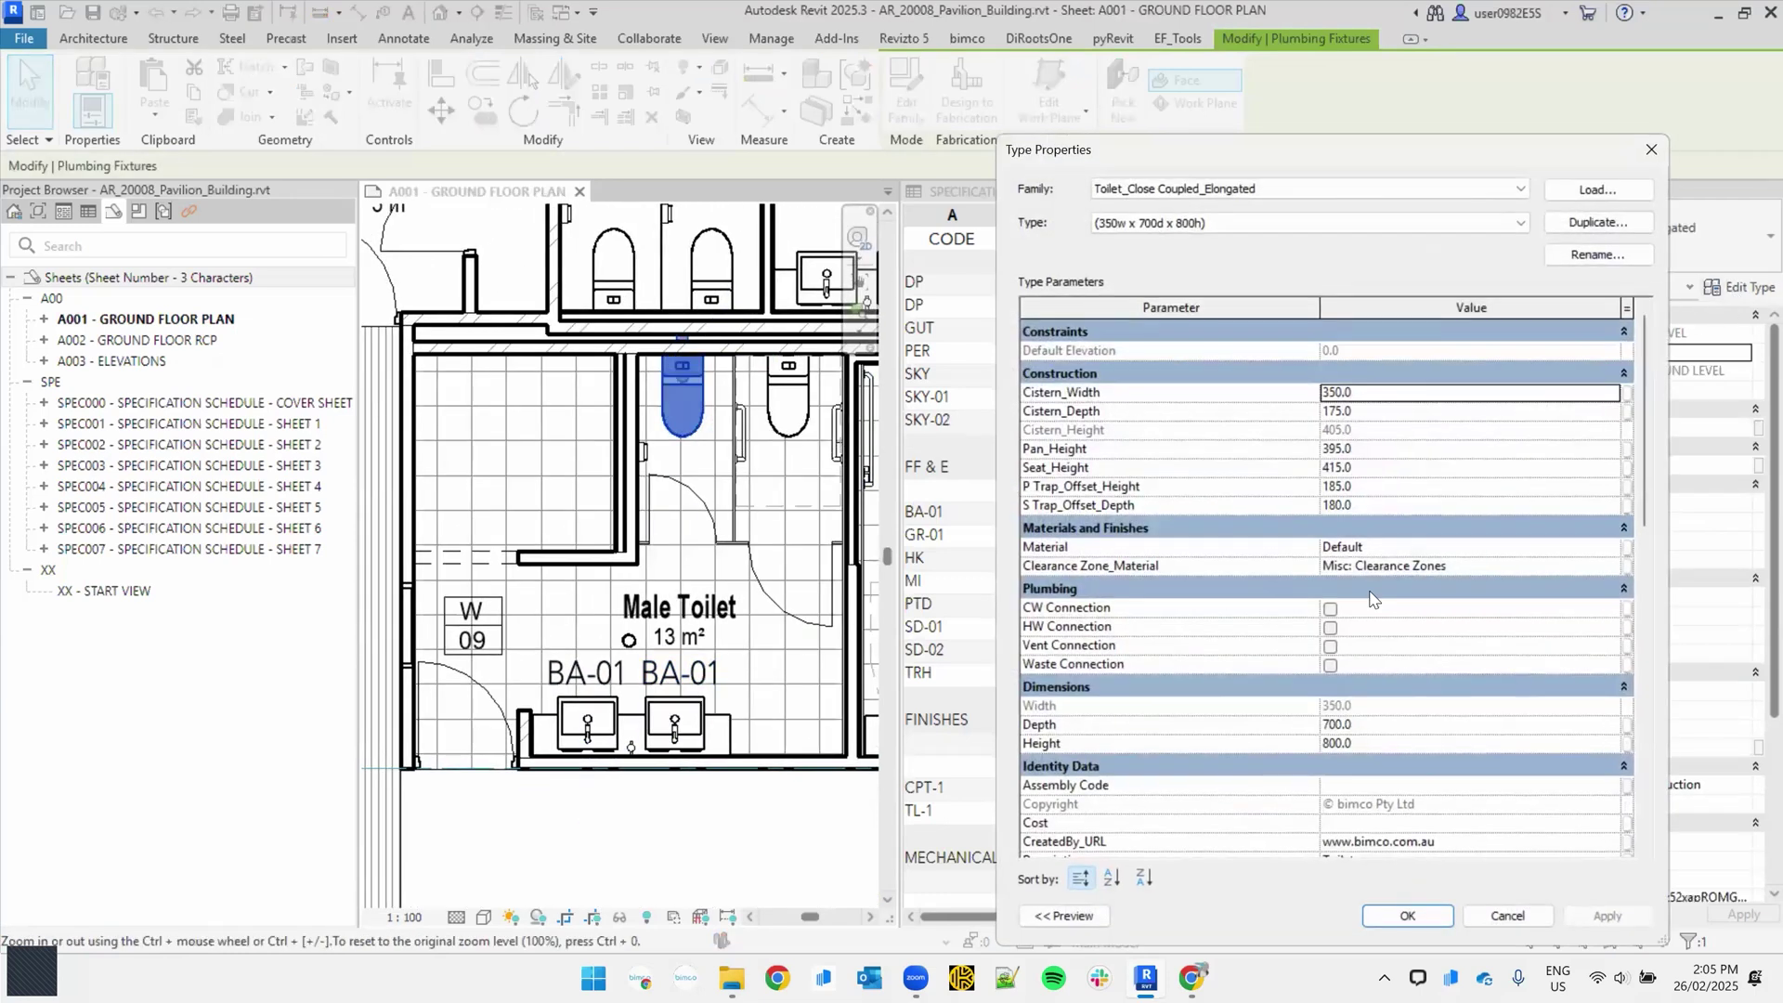
scroll(1371, 598, "down", 10)
left_click(1331, 649)
left_click(1407, 916)
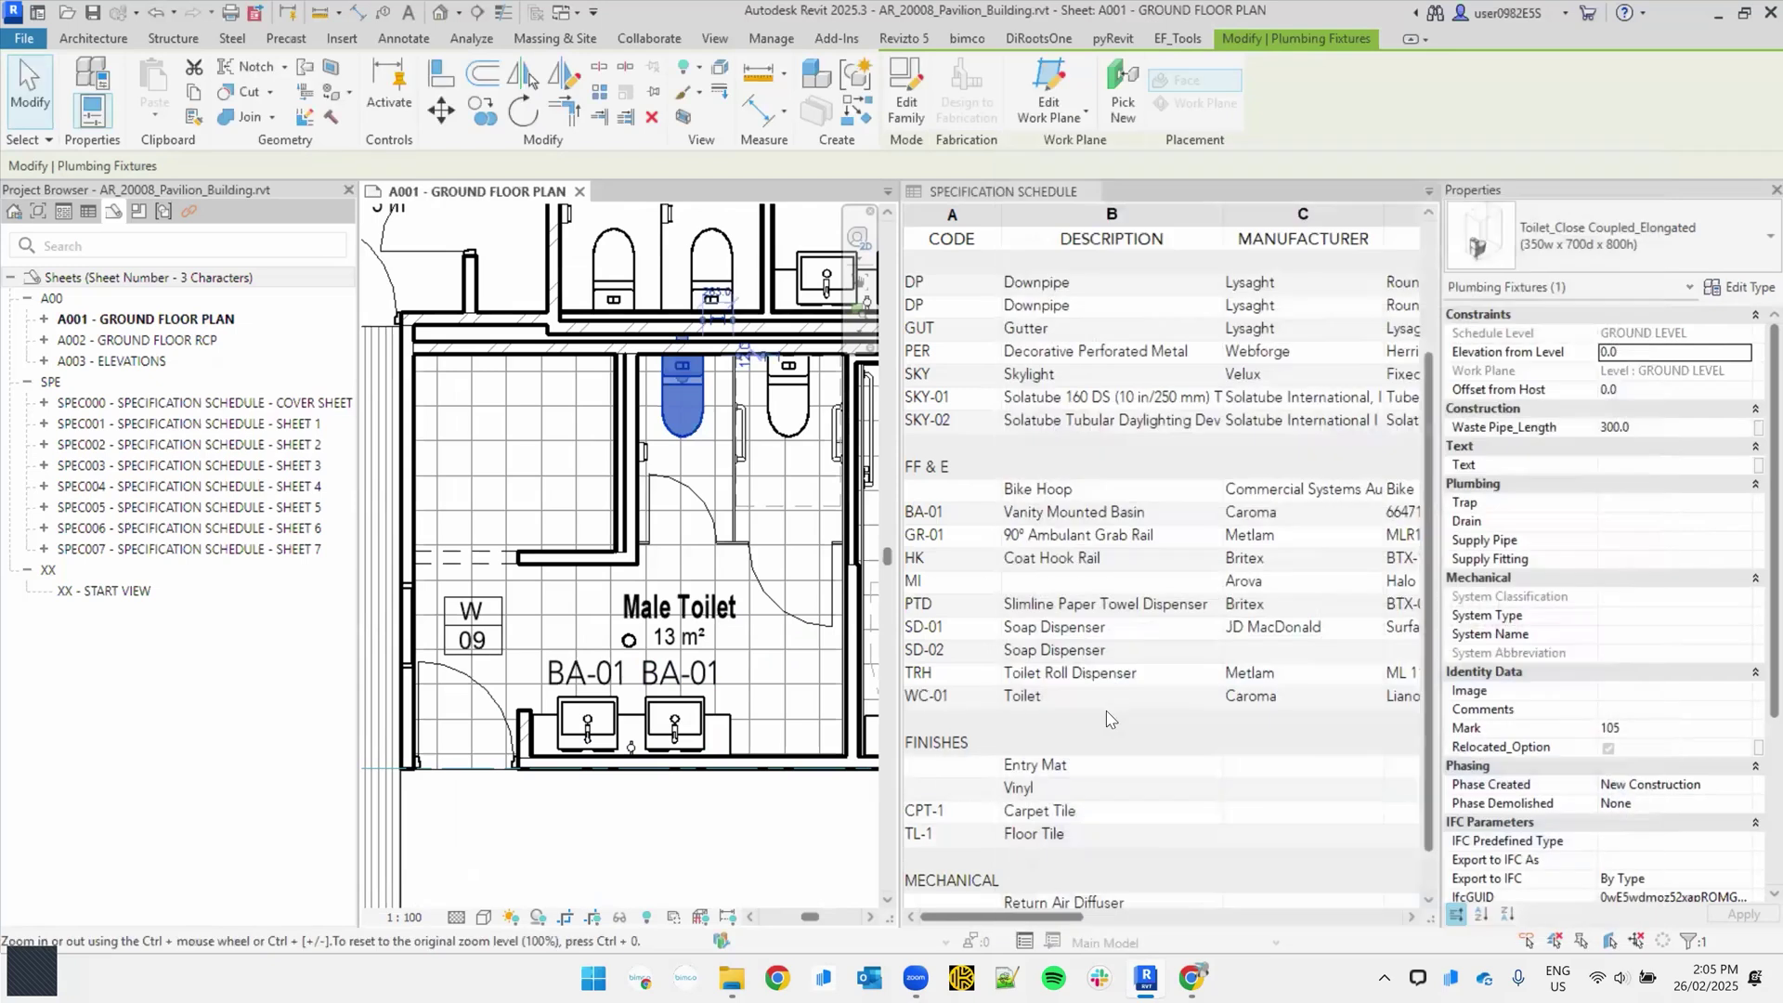
Step: Enable Specification_Option in the type properties of the Toilet_Connector_Round fixture in the Accessible Toilet
middle_click_drag(702, 650, 492, 695)
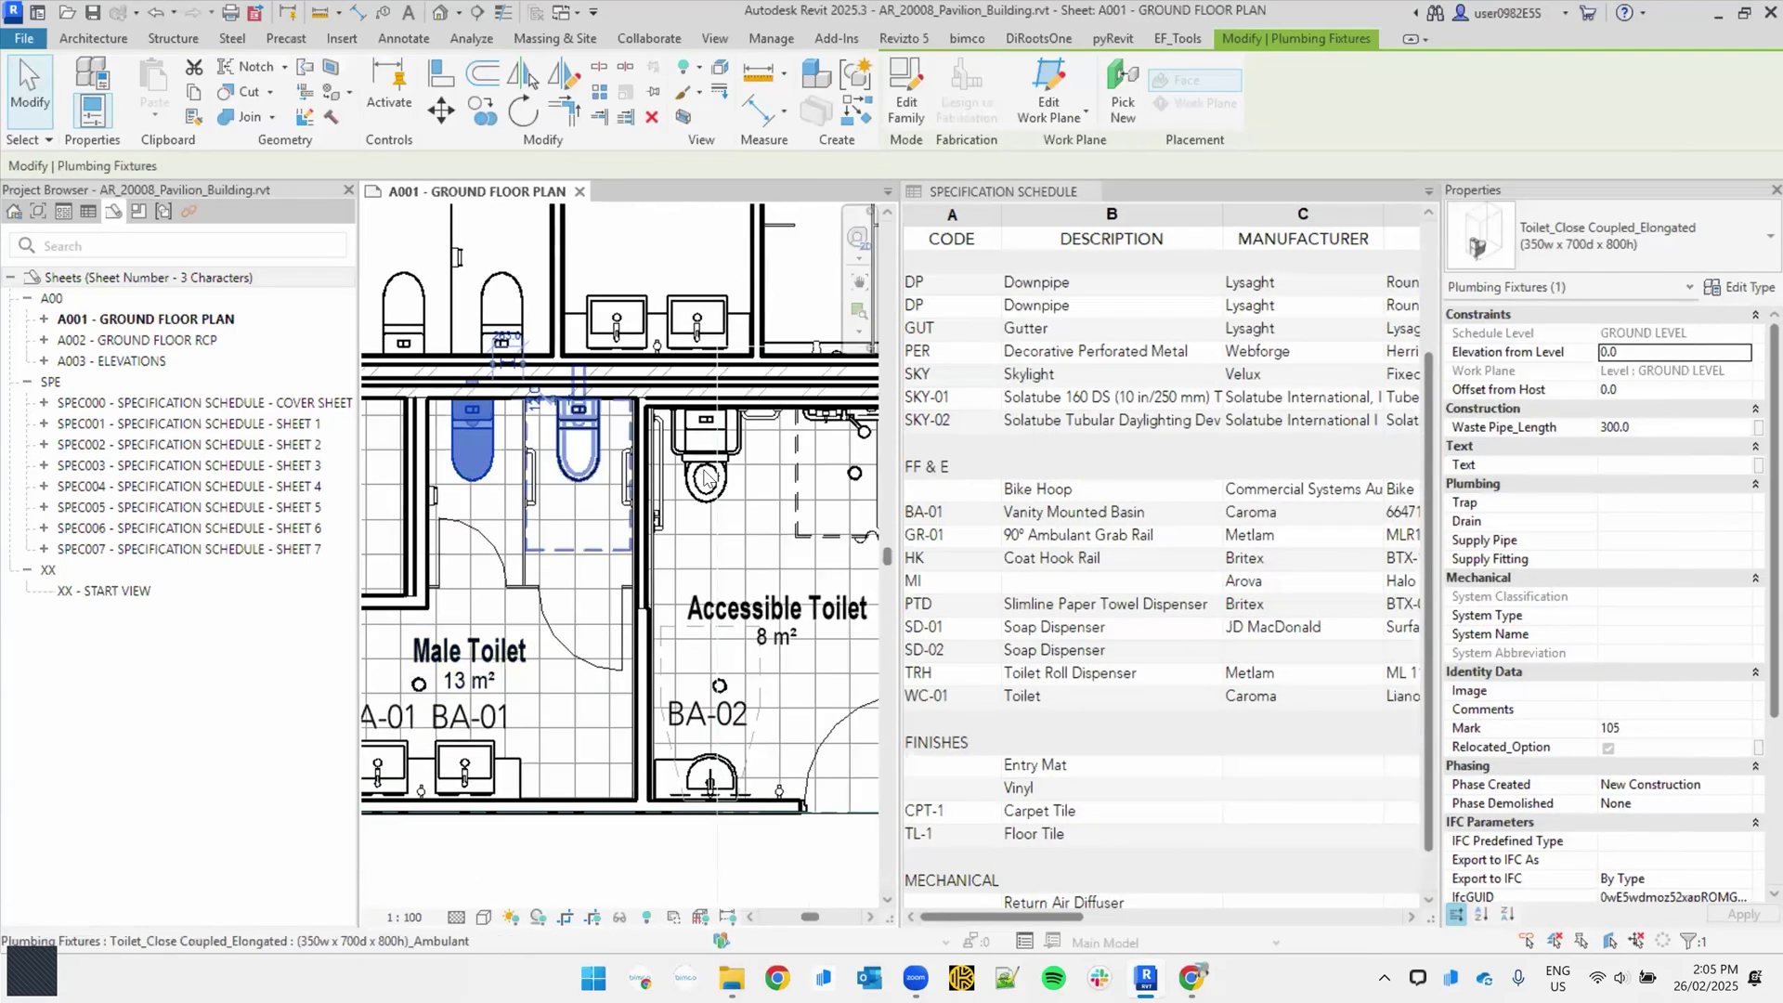
left_click(704, 478)
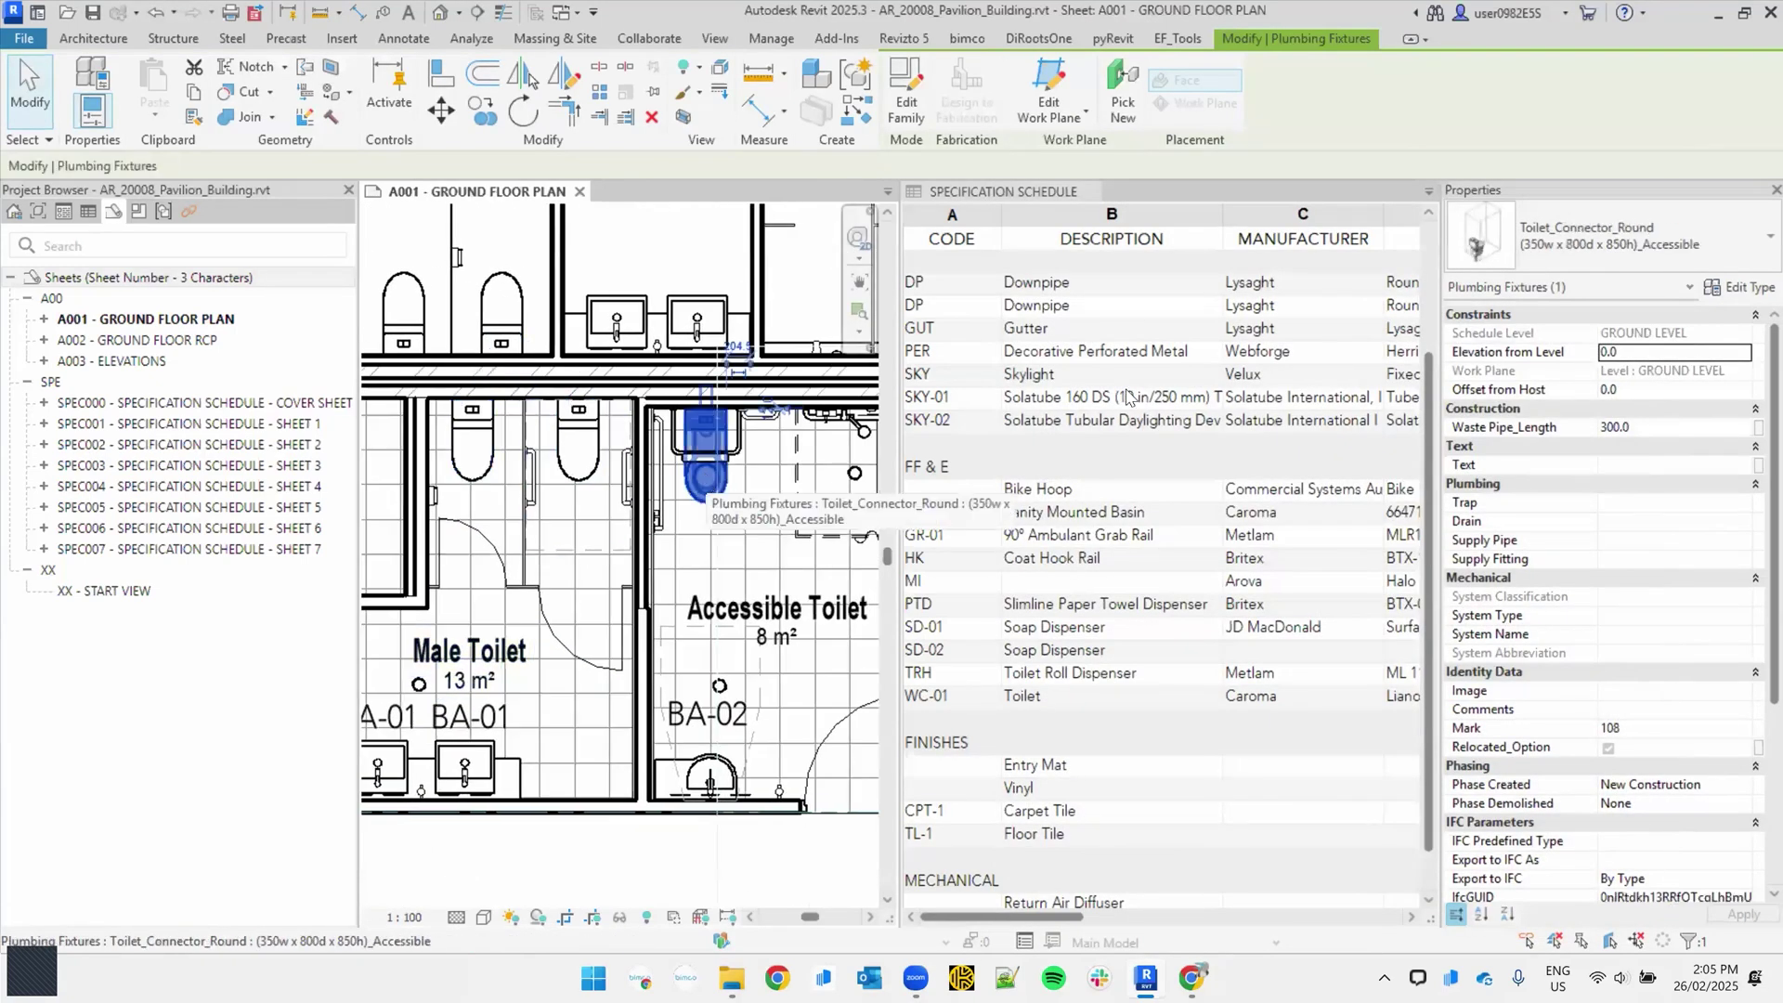
left_click(1737, 294)
scroll(1342, 644, "down", 10)
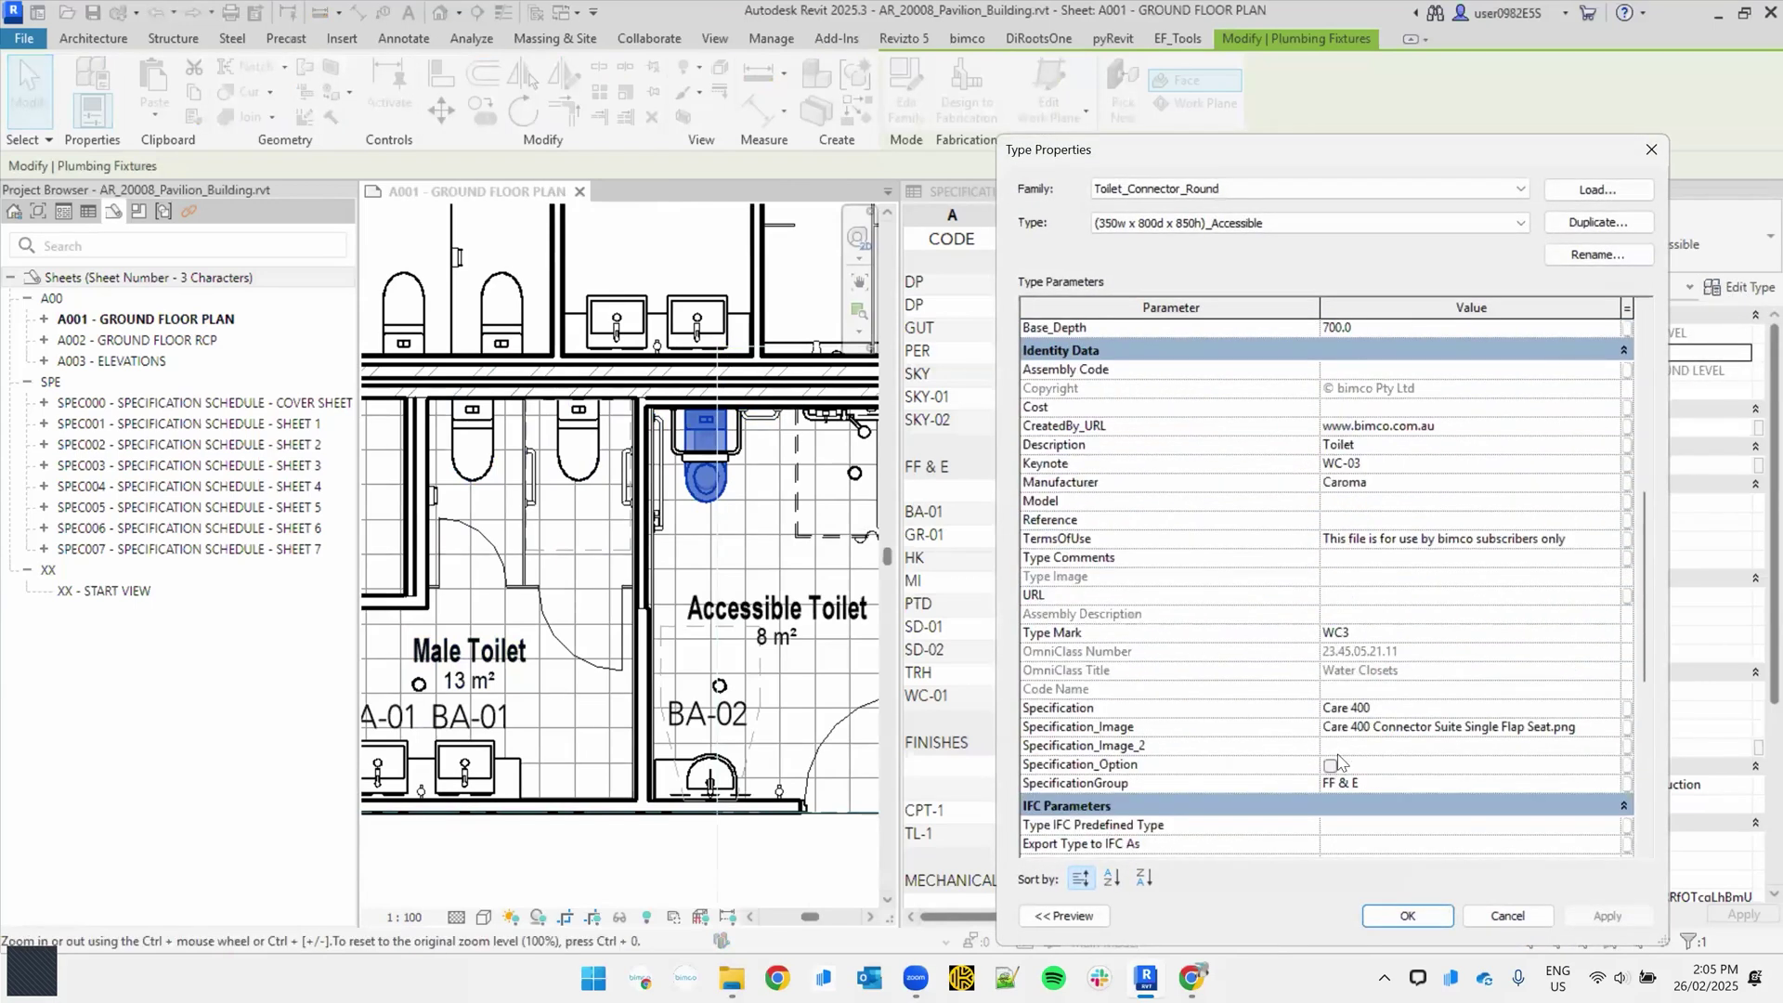
left_click(1331, 766)
left_click(1407, 916)
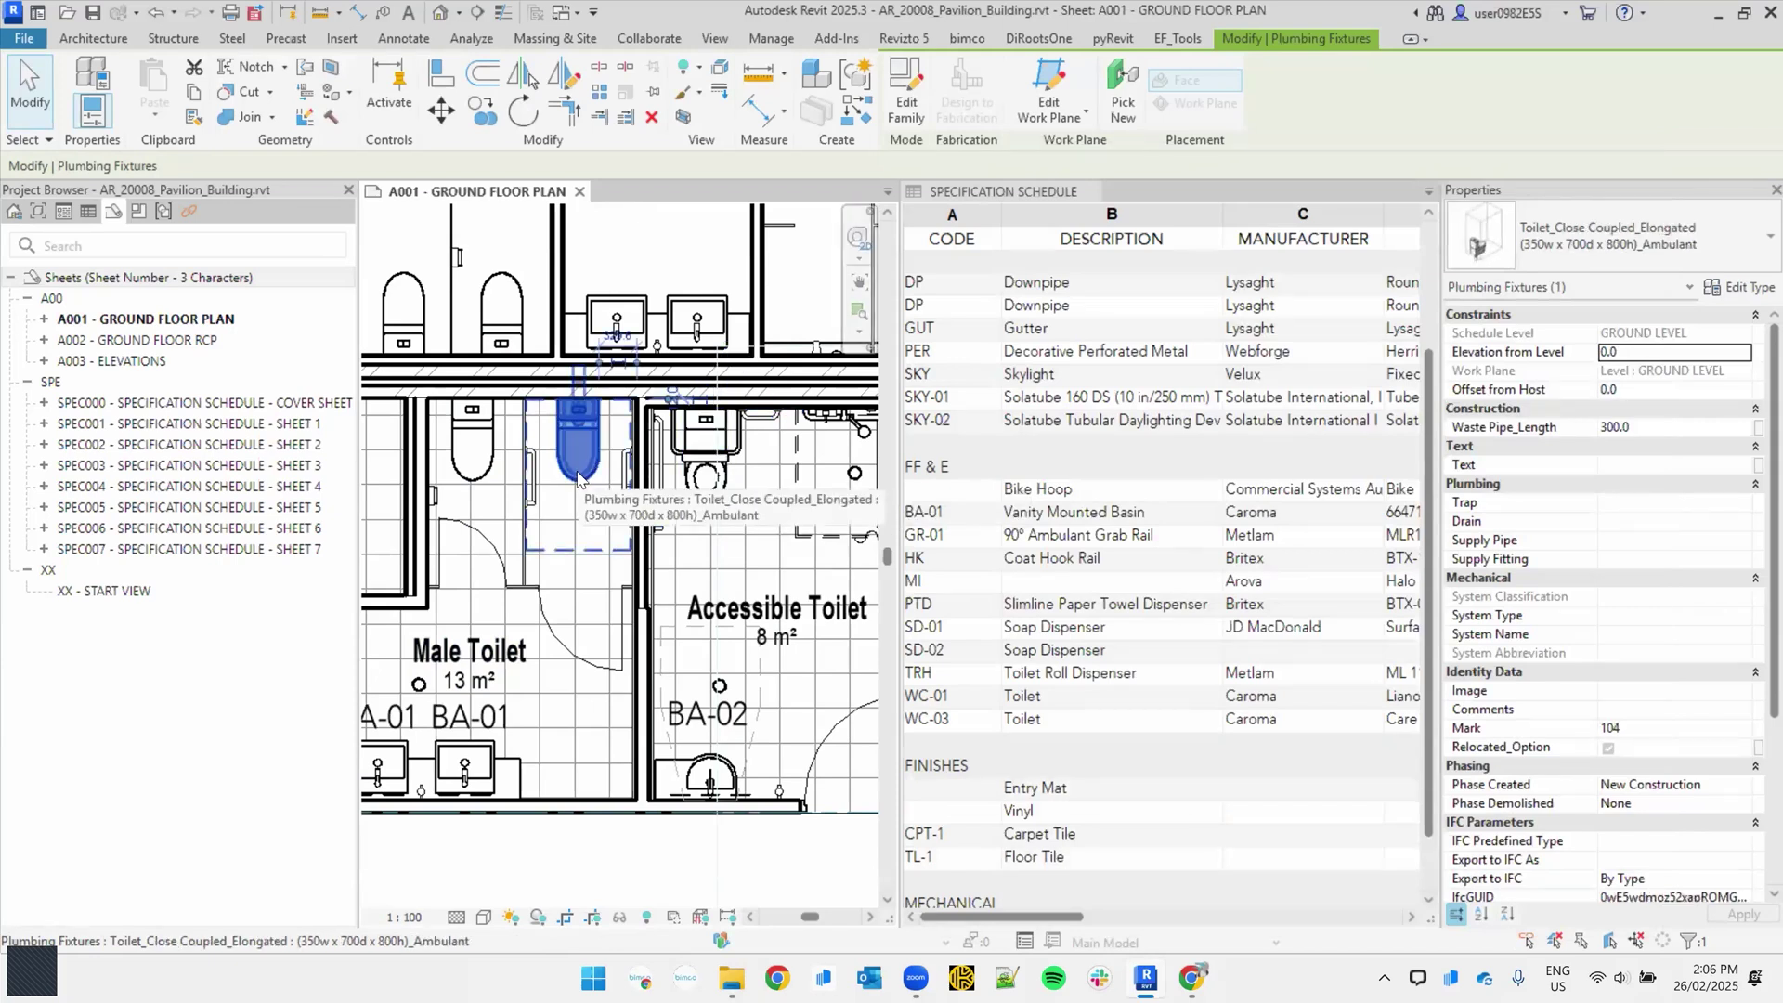
Step: Select all instances of the standard close-coupled toilet to see where they occur, then clear the selection and review the schedule
left_click(472, 450)
scroll(499, 477, "down", 2)
middle_click_drag(530, 518, 628, 627)
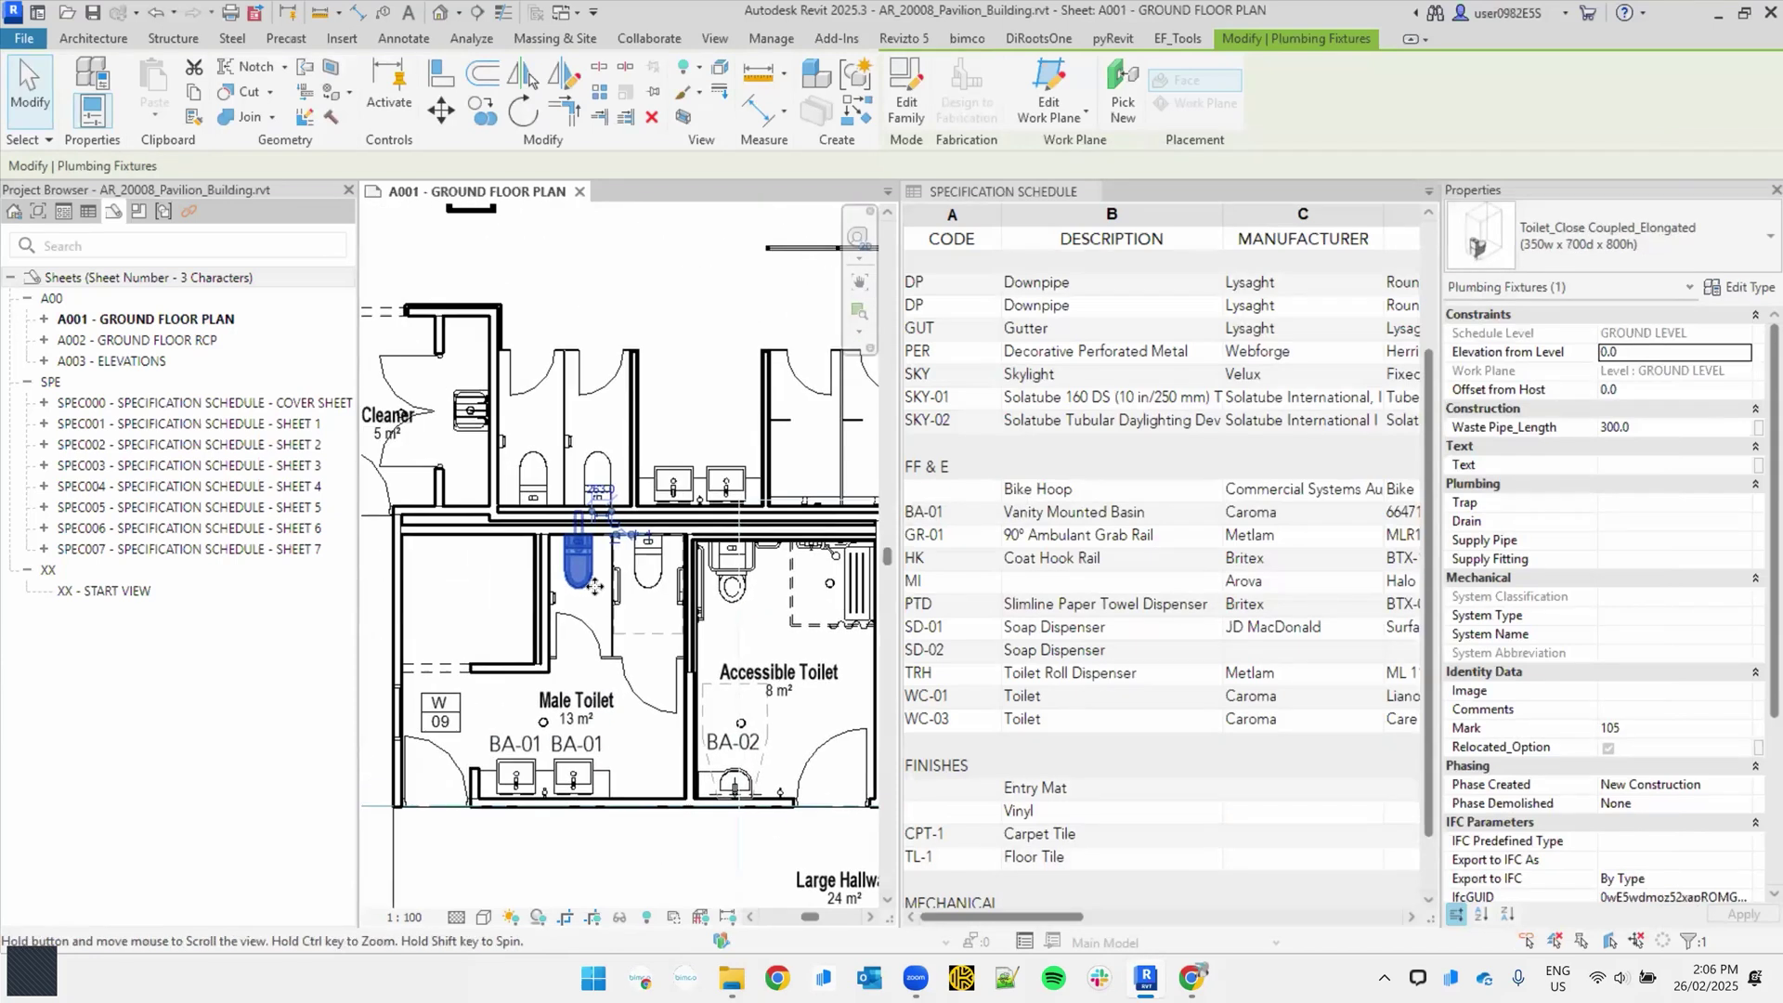
key("s")
key("a")
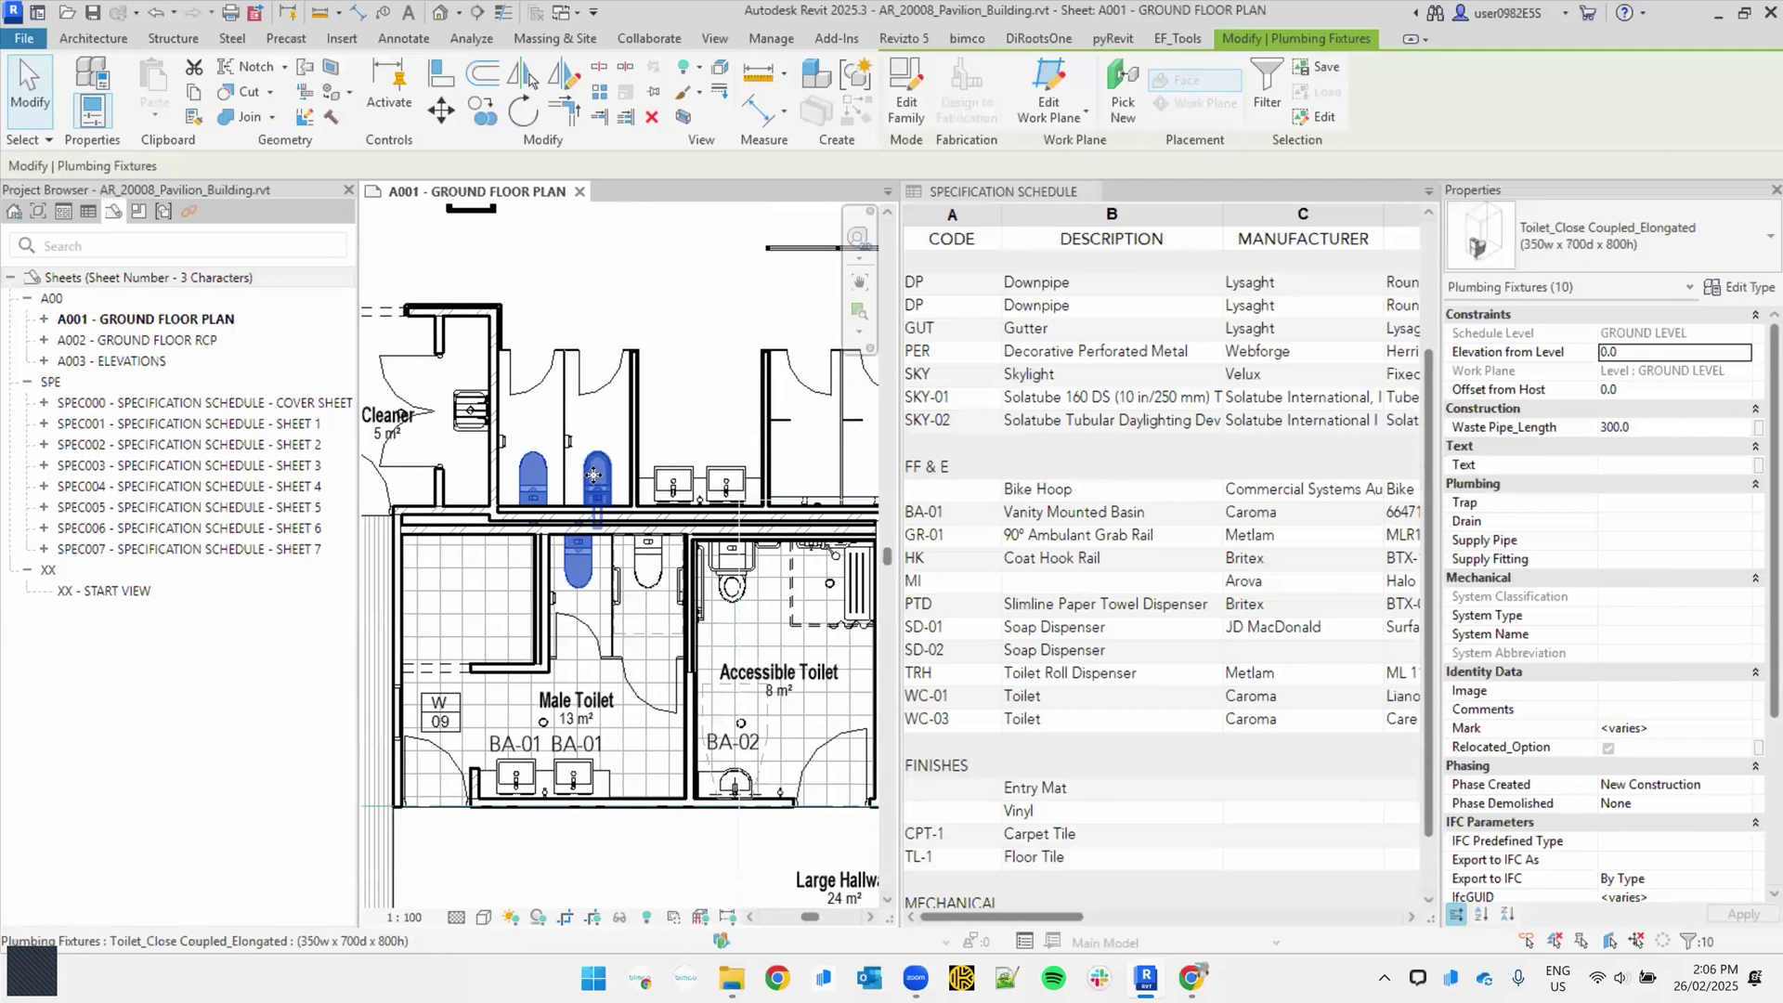
scroll(594, 474, "down", 4)
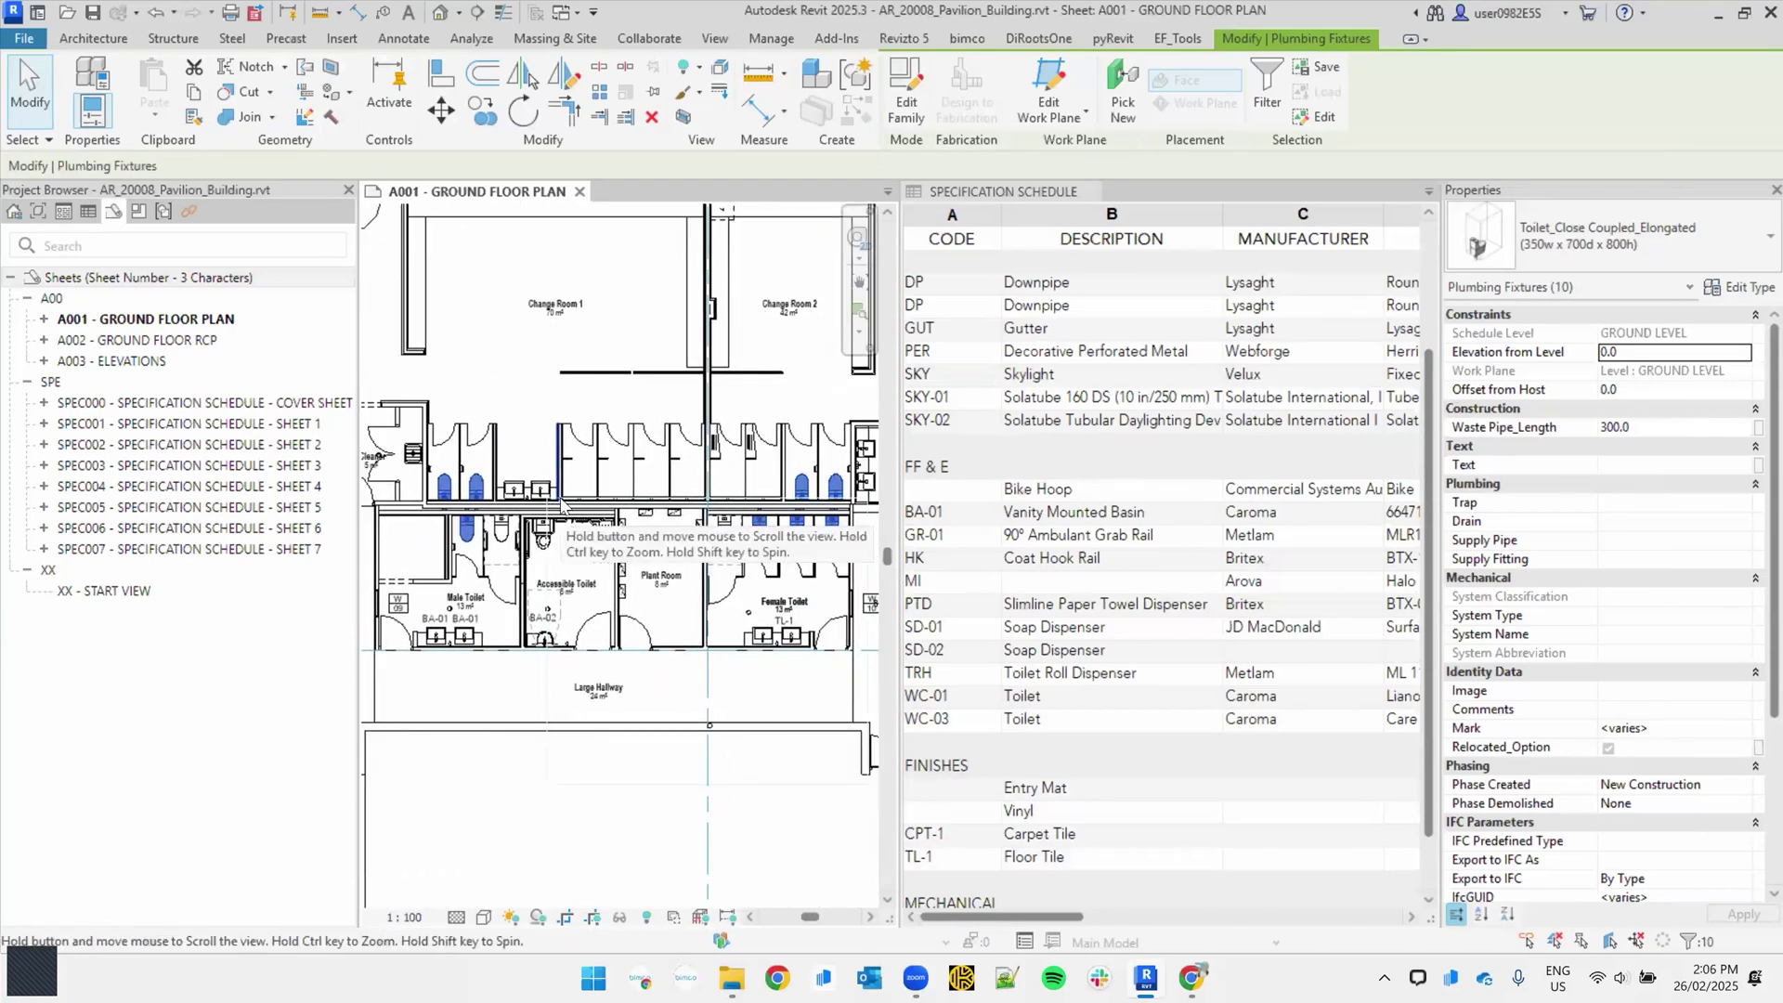
key("Escape")
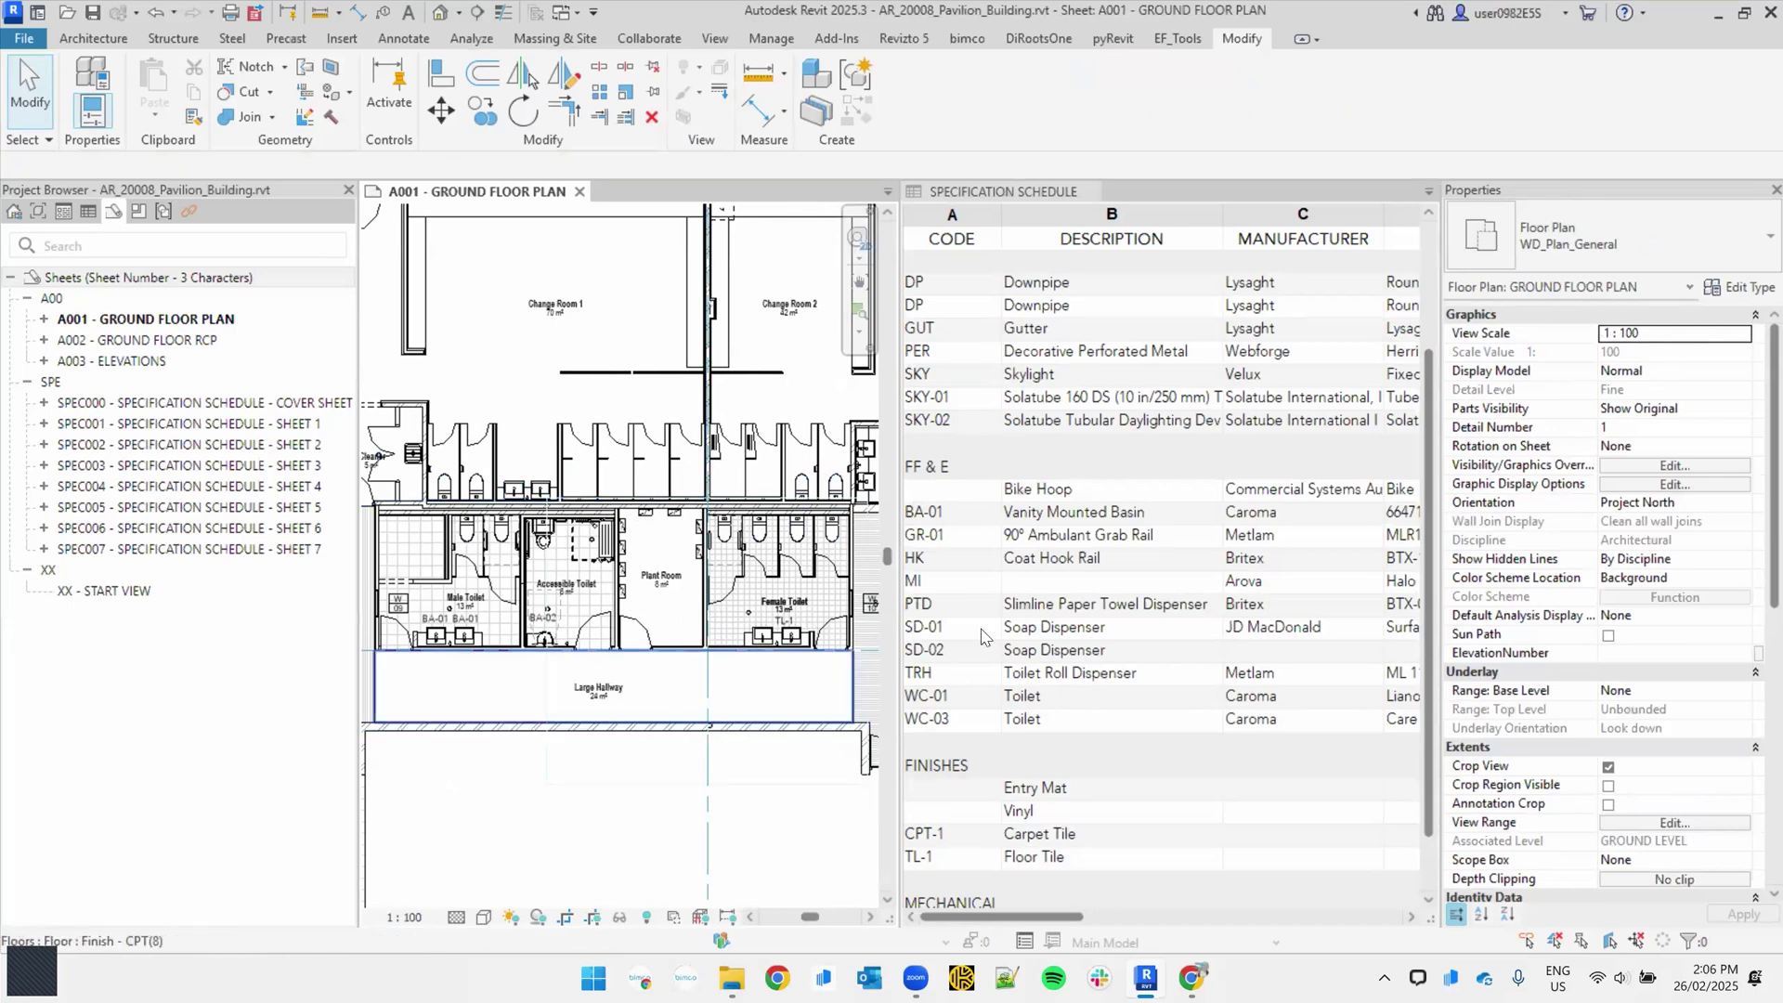
scroll(970, 503, "down", 1)
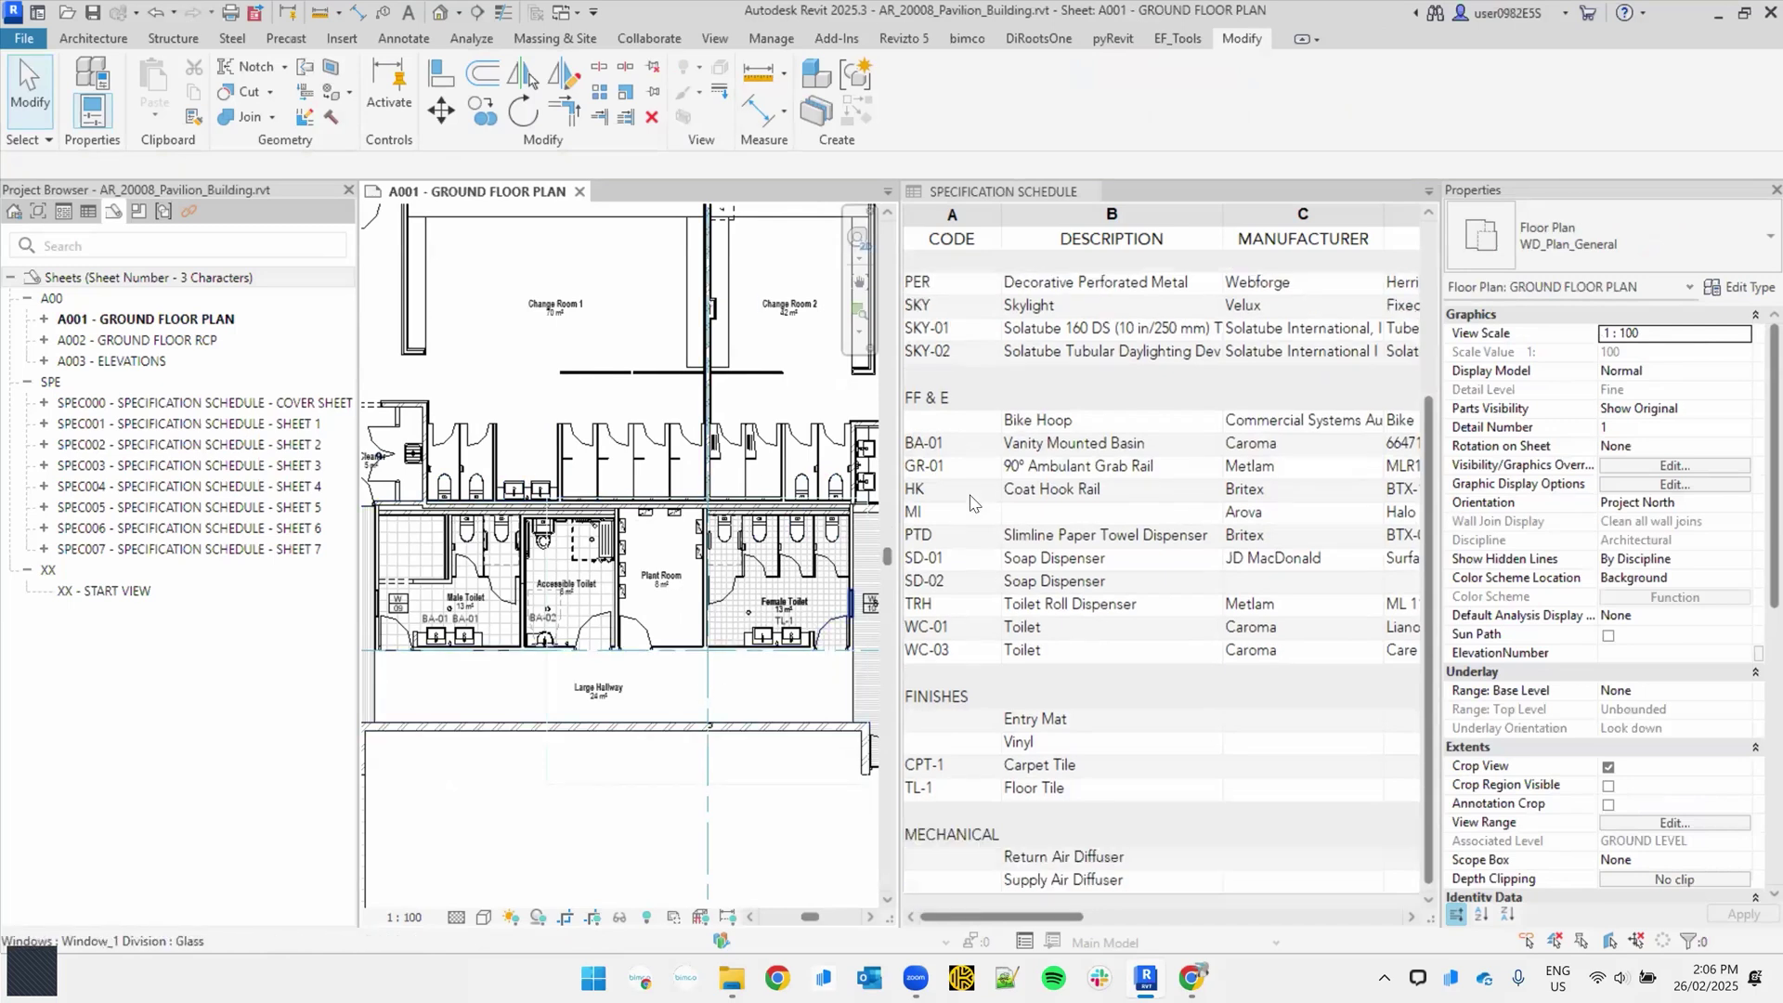
Step: Close the ground floor plan sheet, open SPECIFICATION SCHEDULE TEMP, enlarge its text and slightly narrow the Specification_Option column
scroll(970, 503, "up", 4)
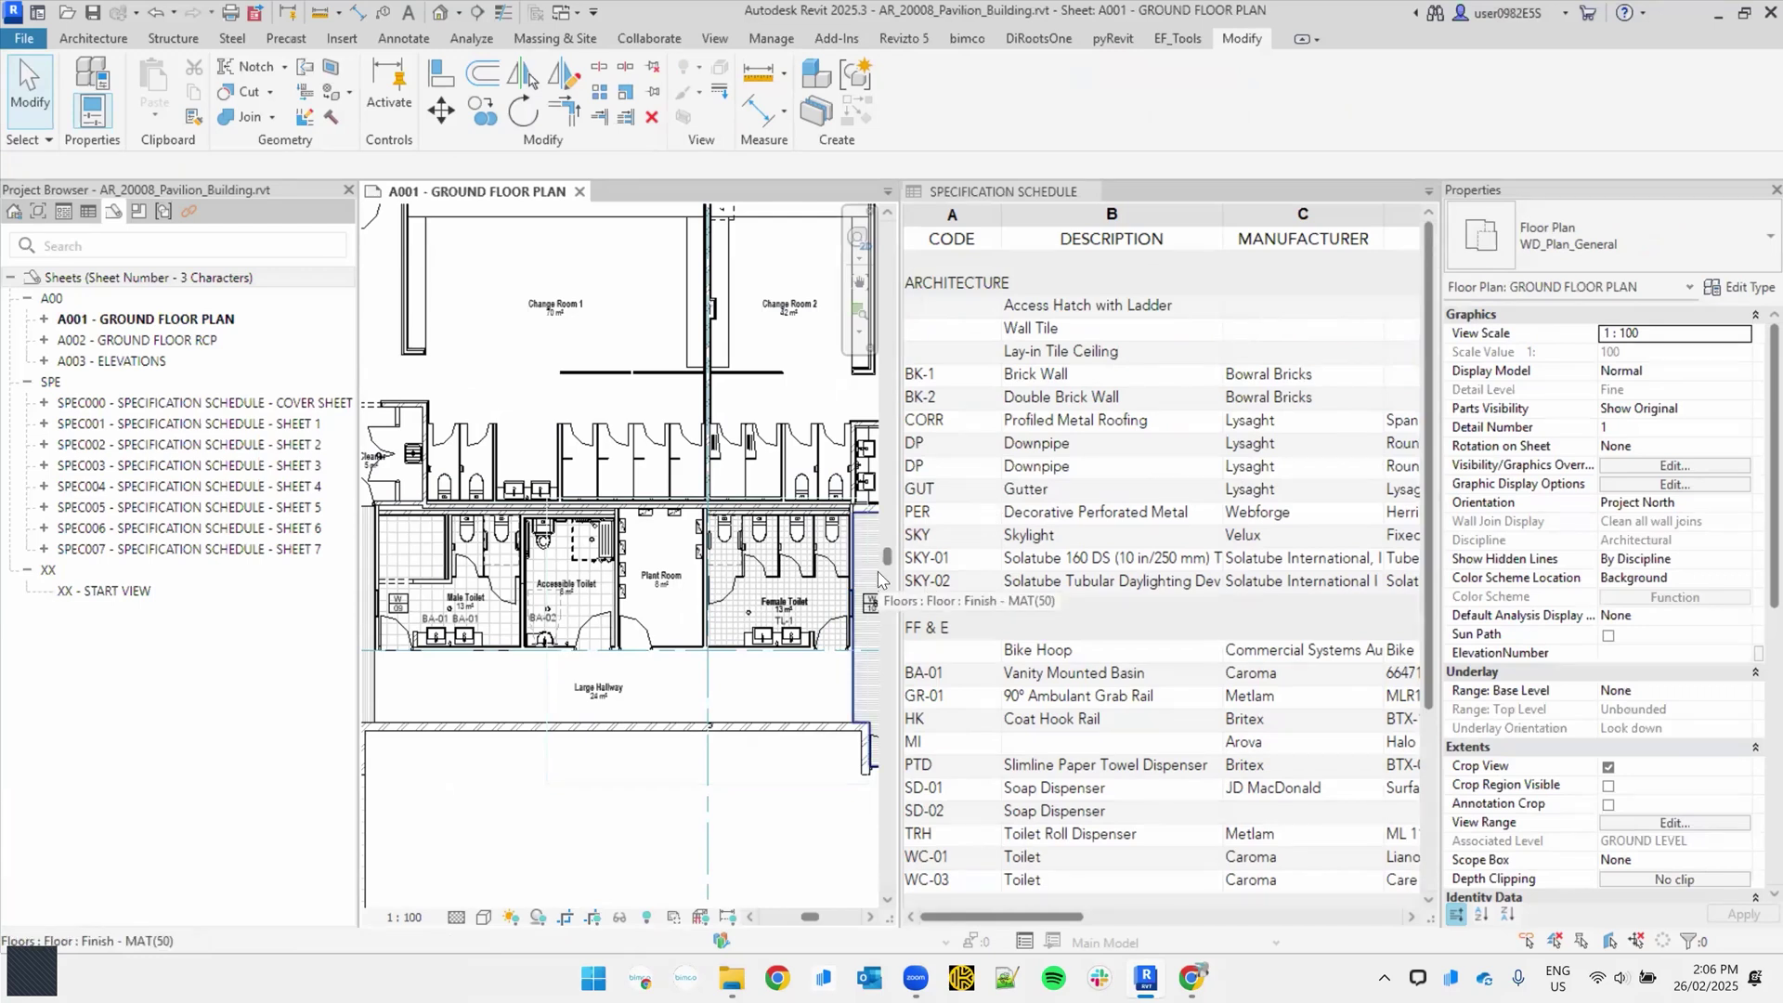
left_click(89, 214)
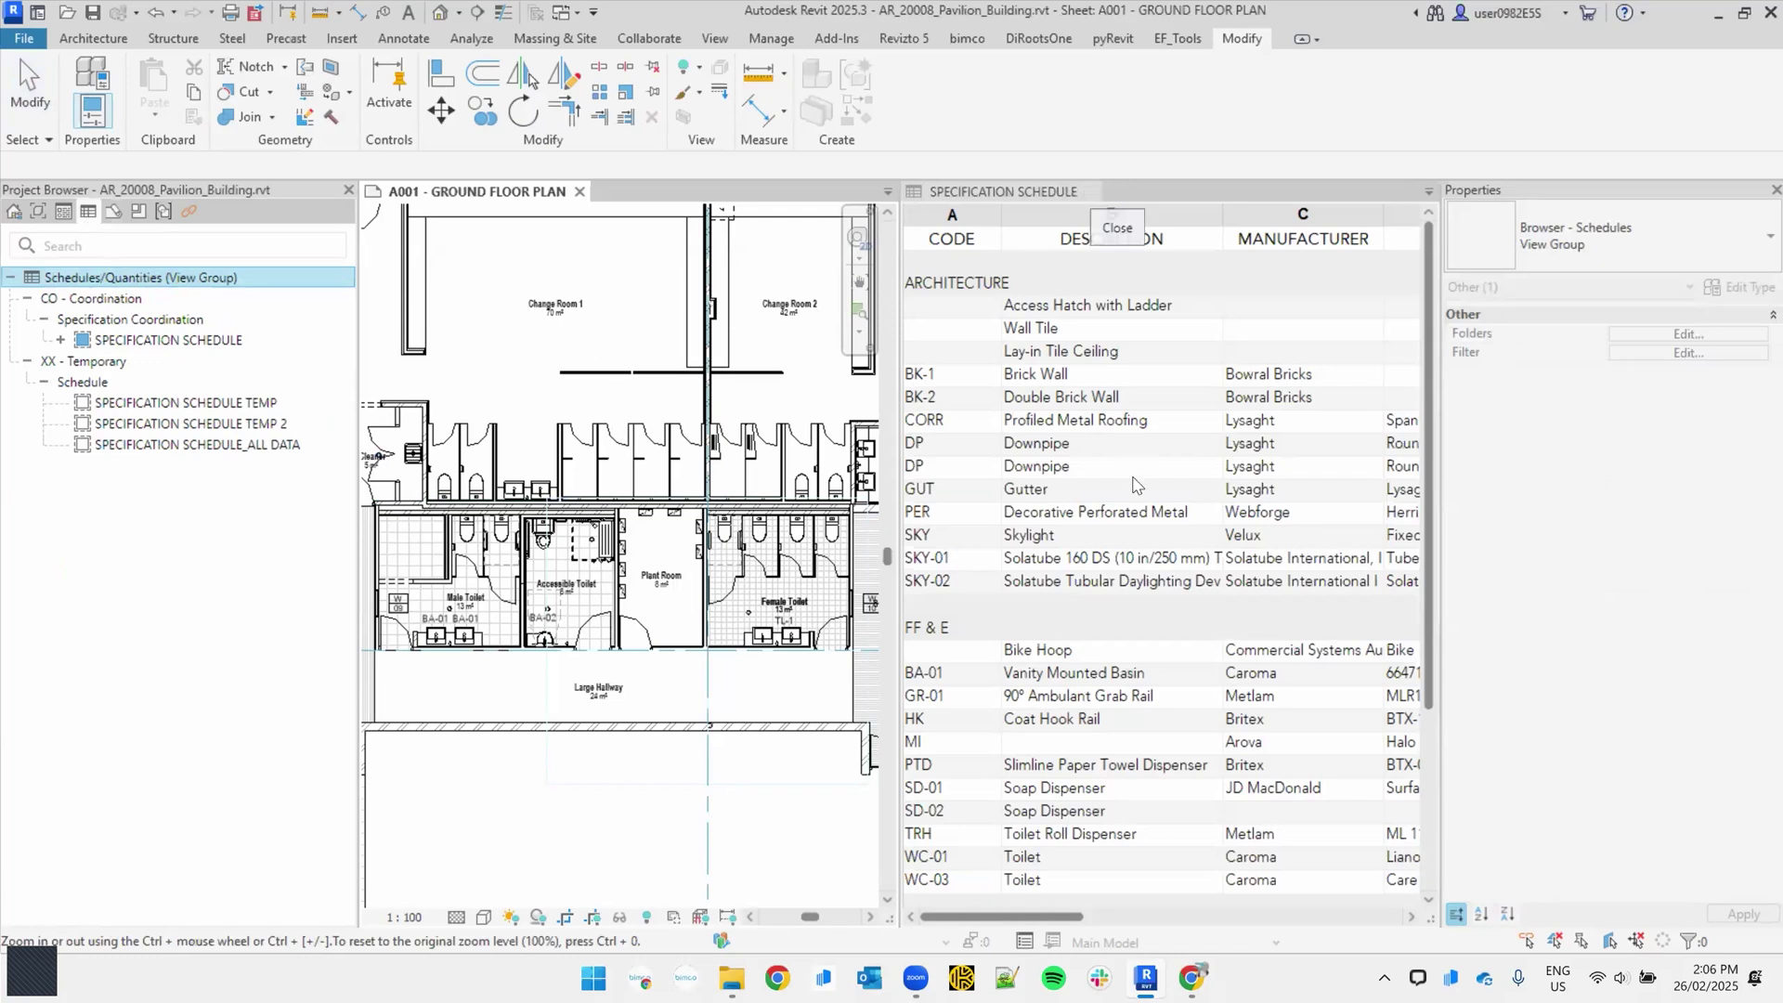
scroll(1087, 233, "down", 3)
scroll(1084, 239, "up", 3)
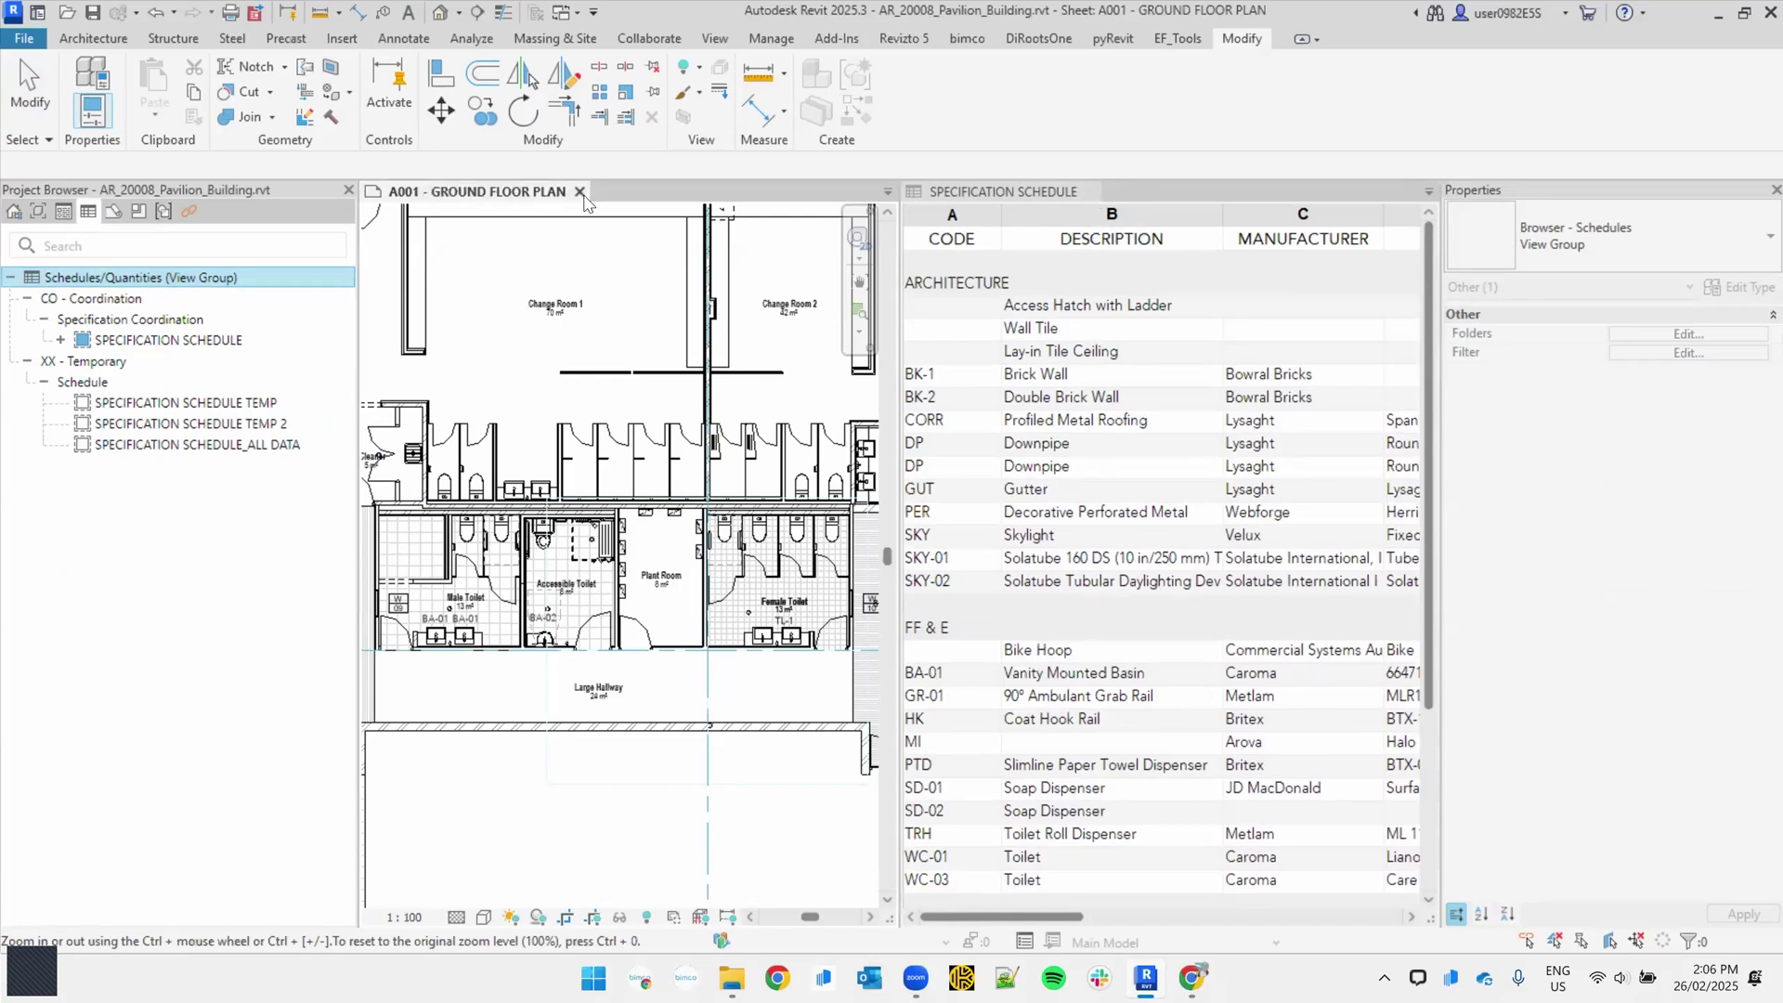
left_click(584, 194)
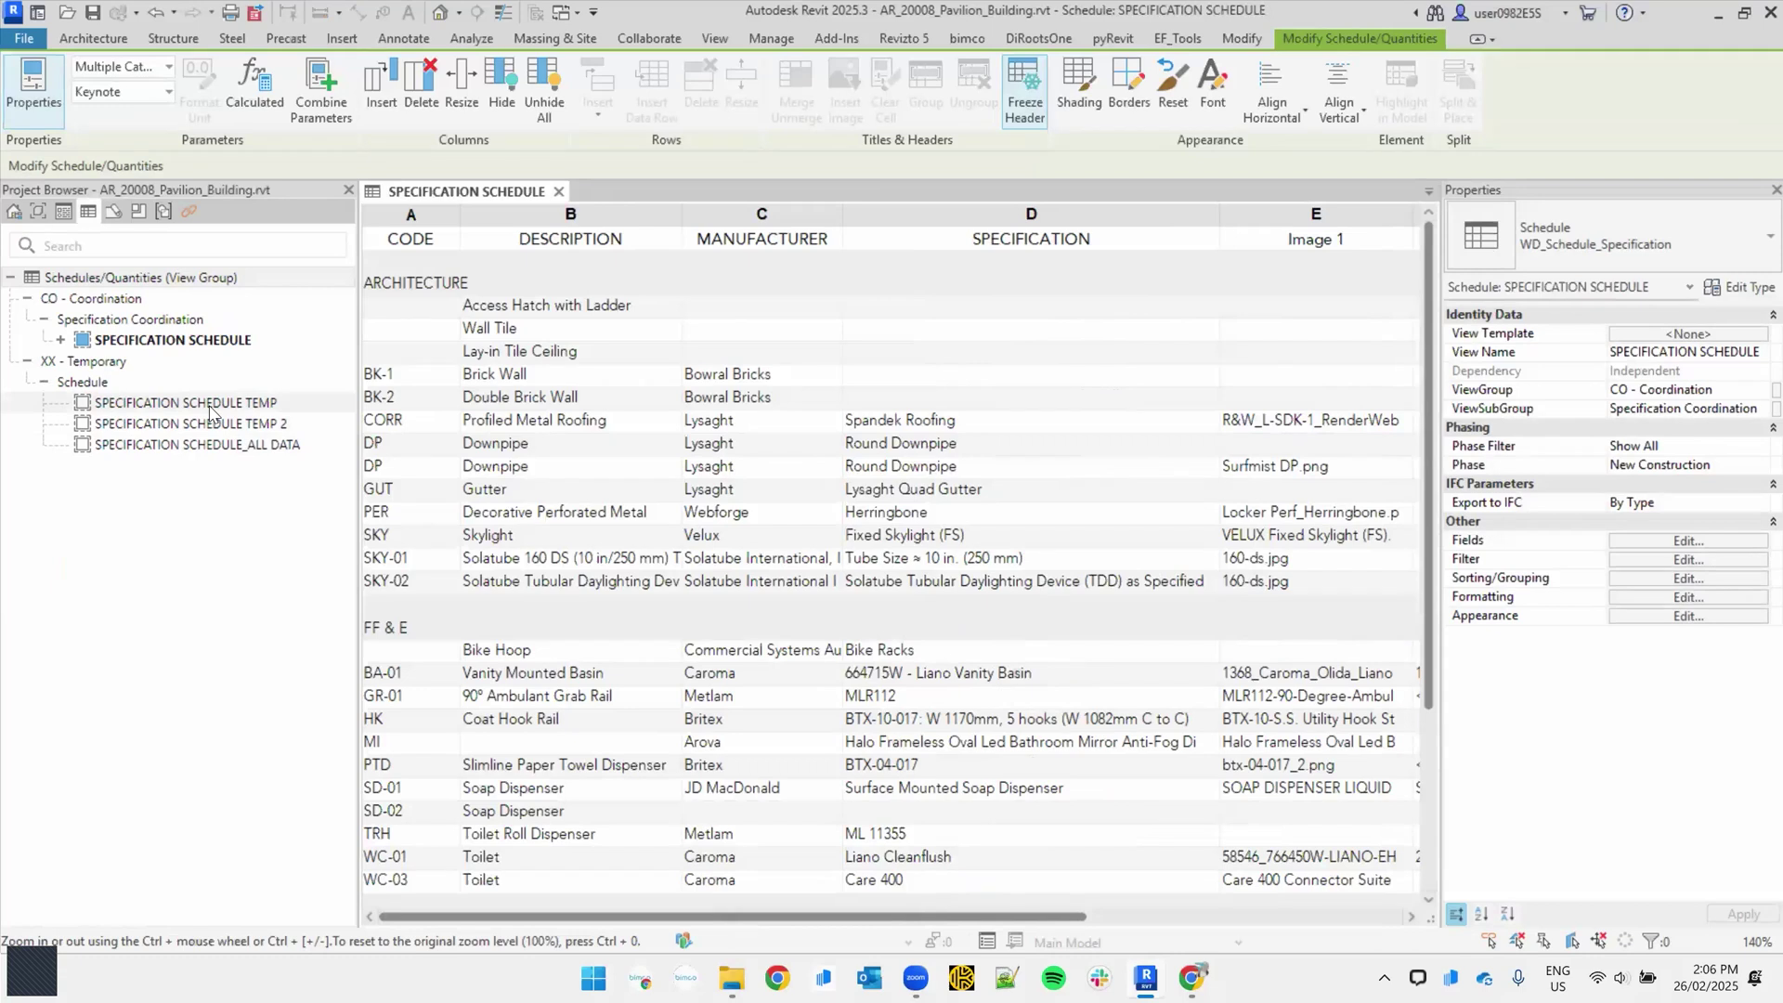
double_click(209, 403)
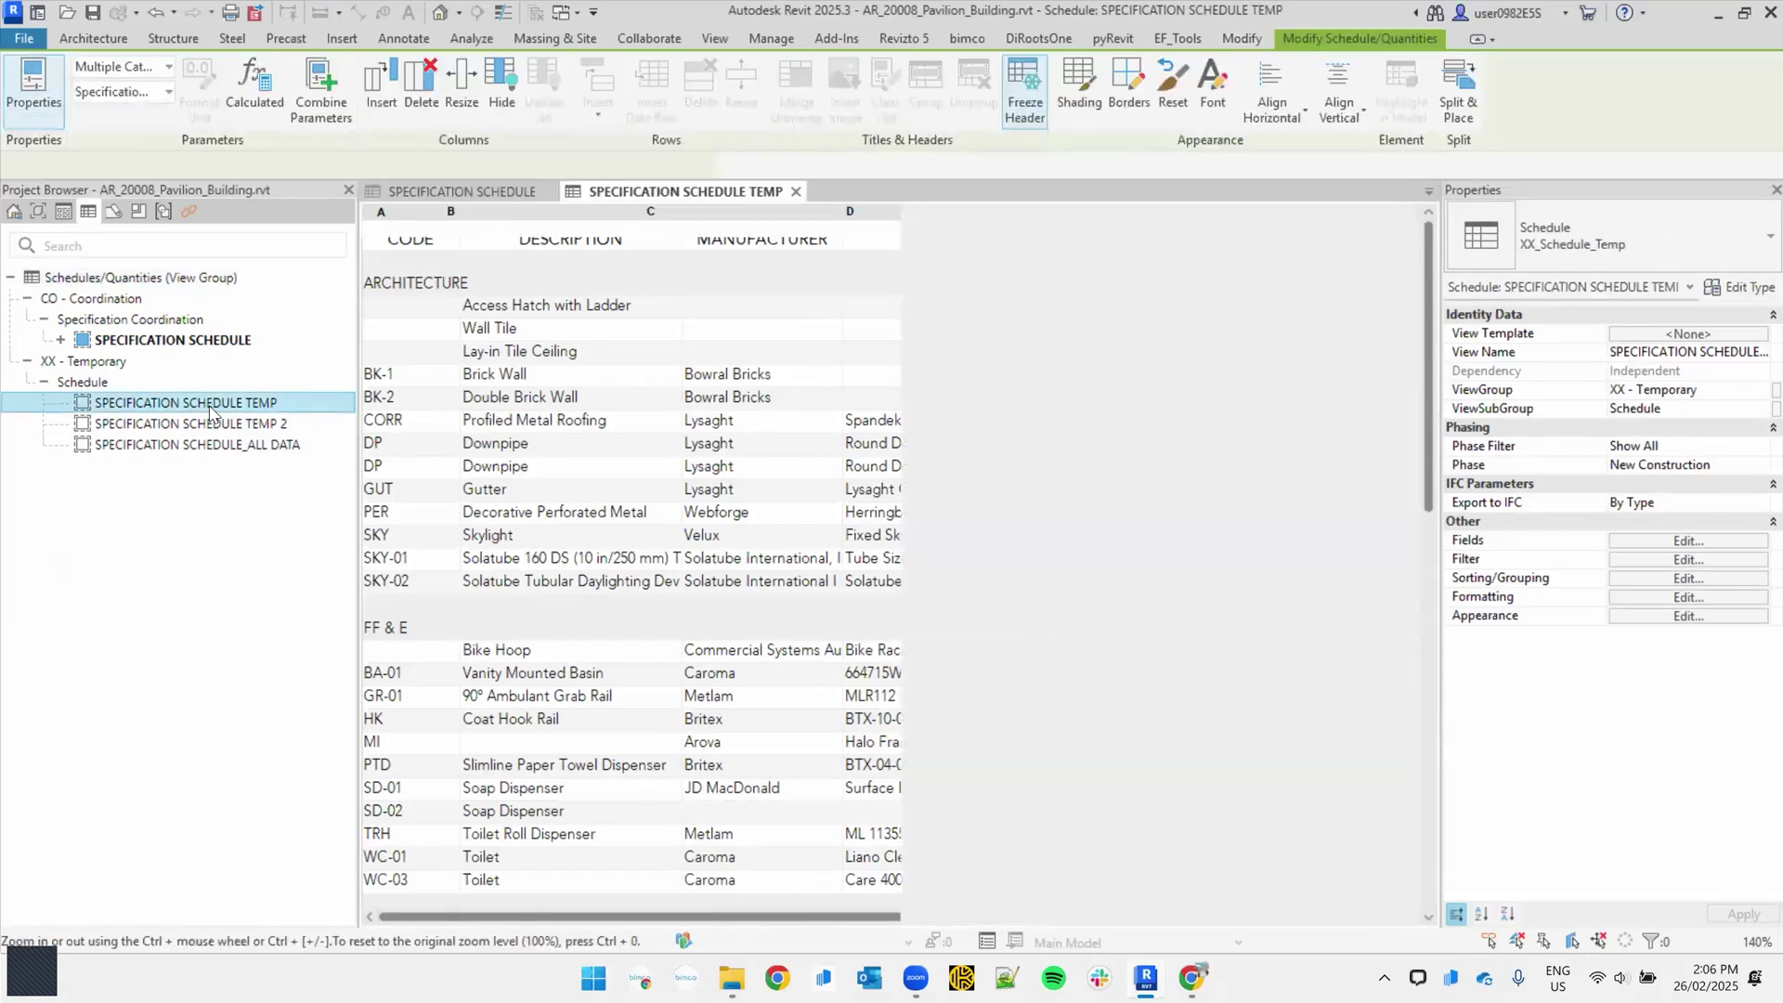
scroll(1019, 489, "up", 5, "ctrl")
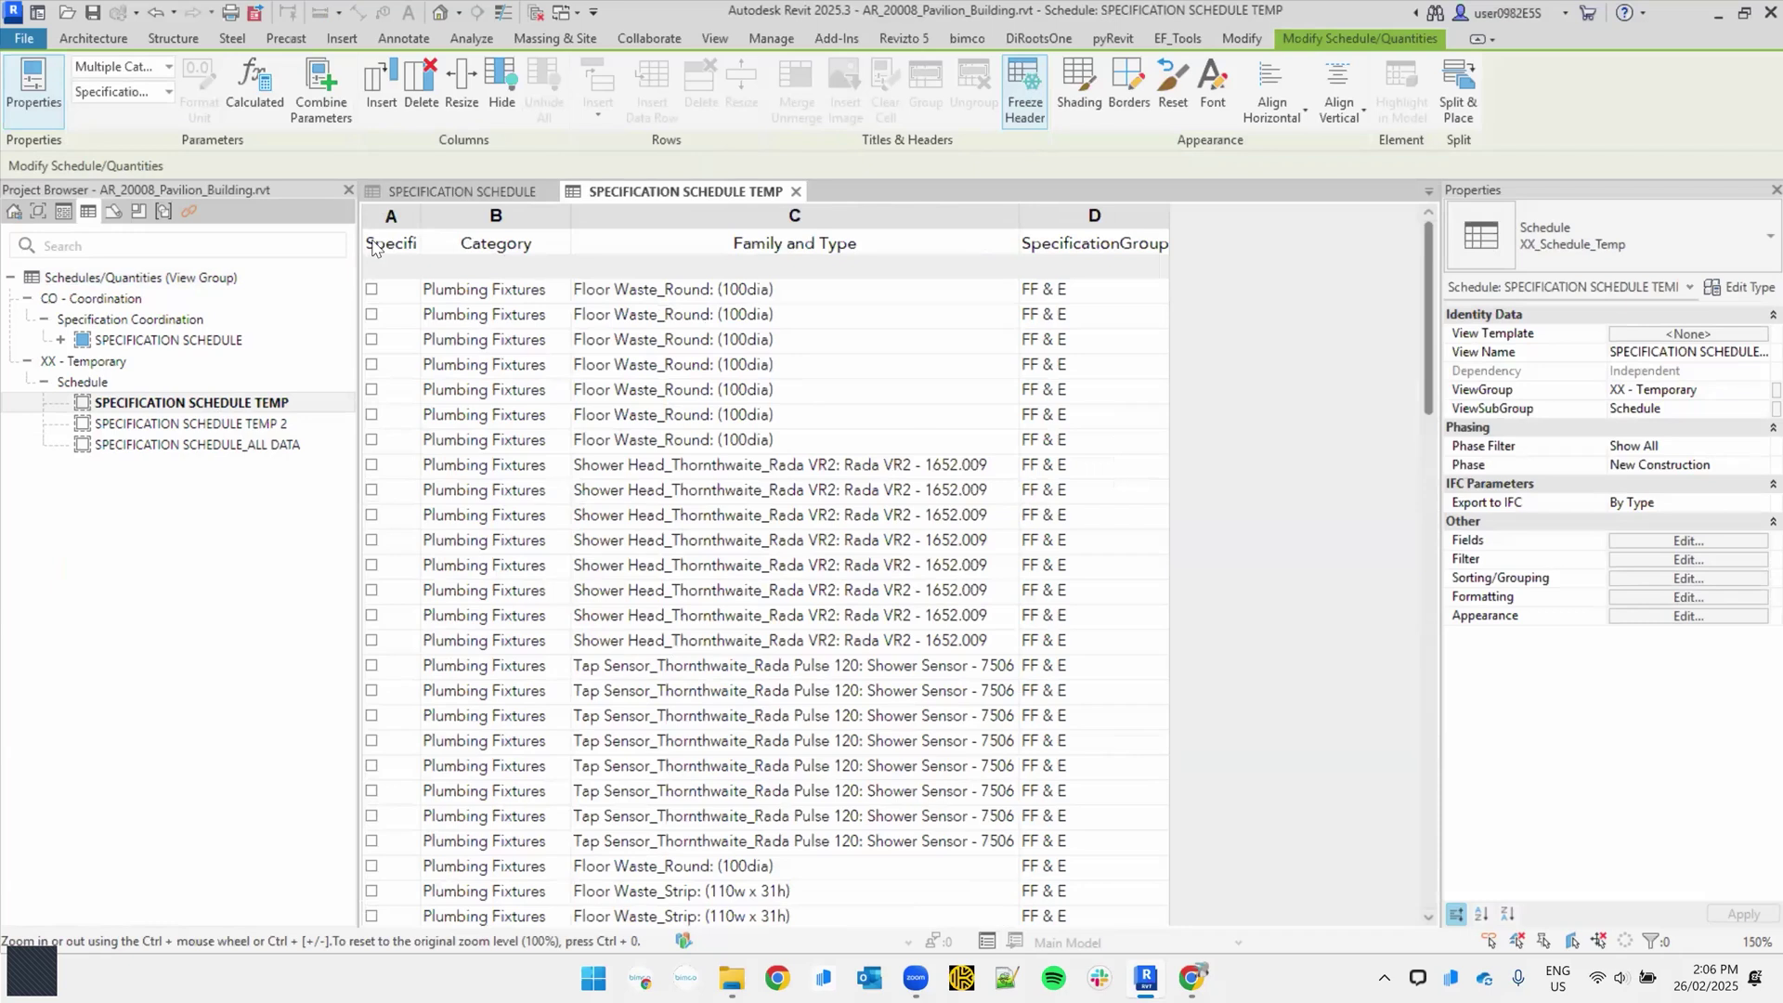
key("ctrl")
key("ctrl")
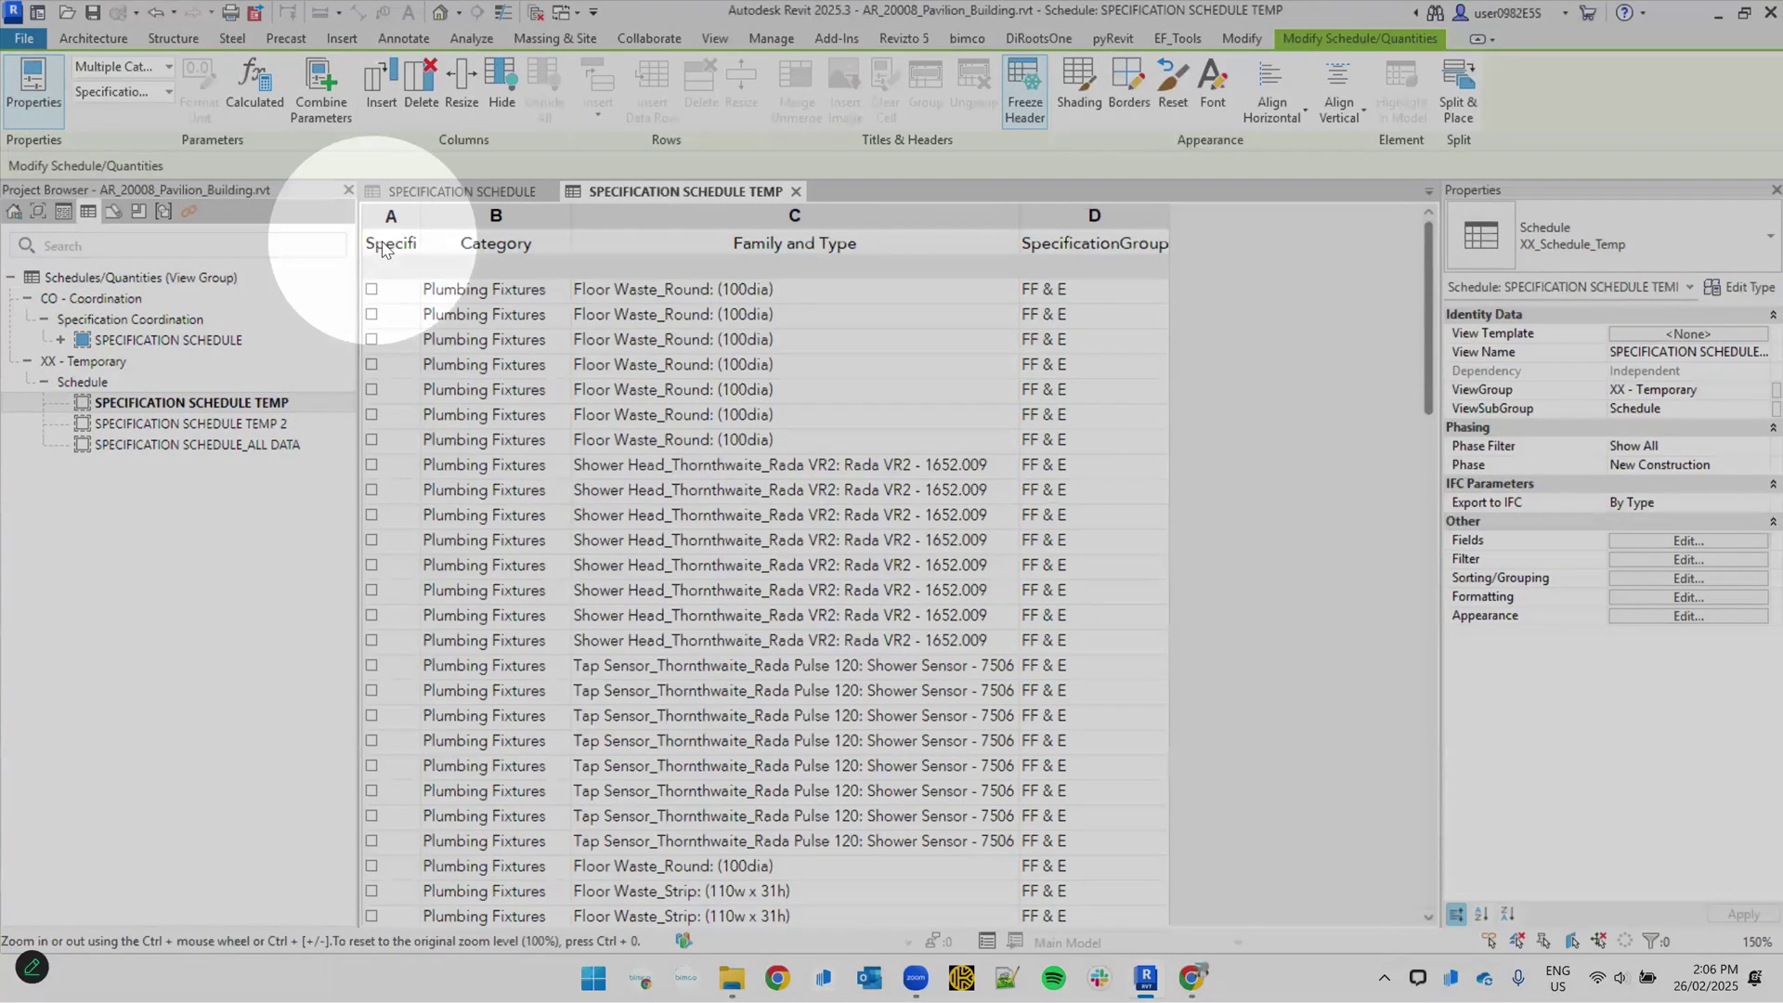
mouse_move(421, 220)
left_mouse_down()
mouse_move(495, 217)
mouse_move(418, 221)
left_mouse_up()
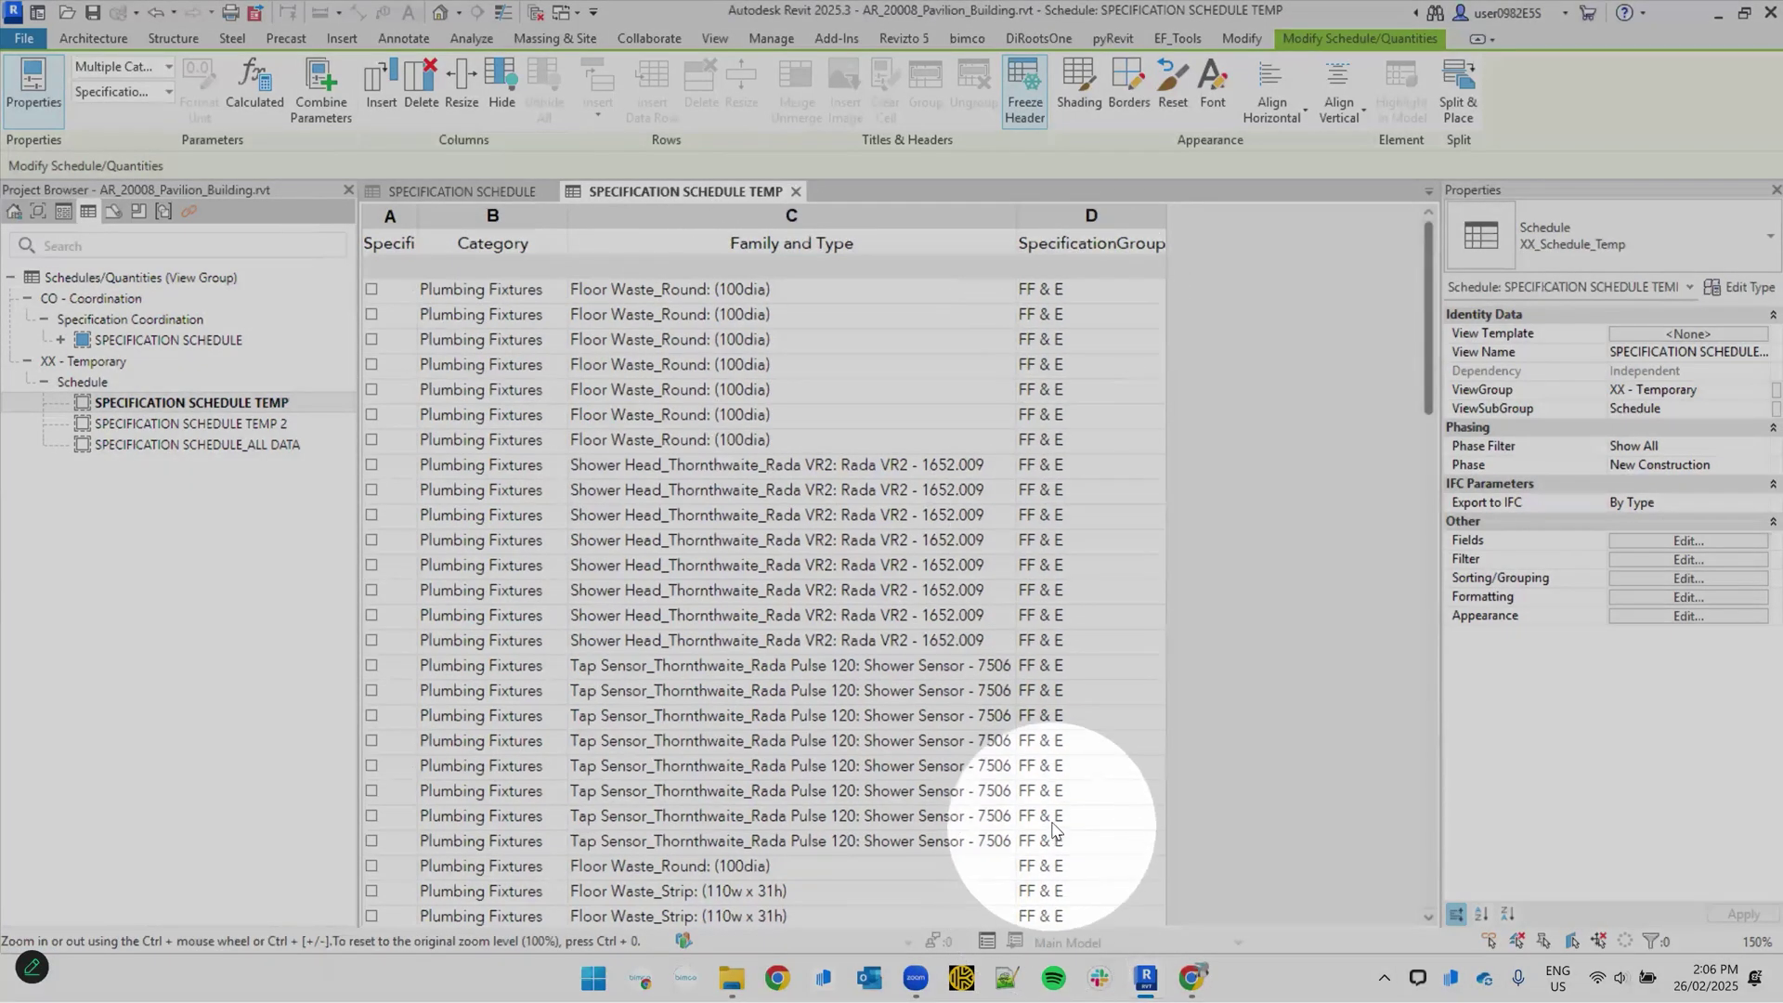
Step: Enable Specification_Option for the Floor Waste_Round (100dia) and Shower Head_Thornthwaite_Rada VR2 types in the temporary schedule, applying each change to all elements of the type
scroll(372, 644, "down", 4)
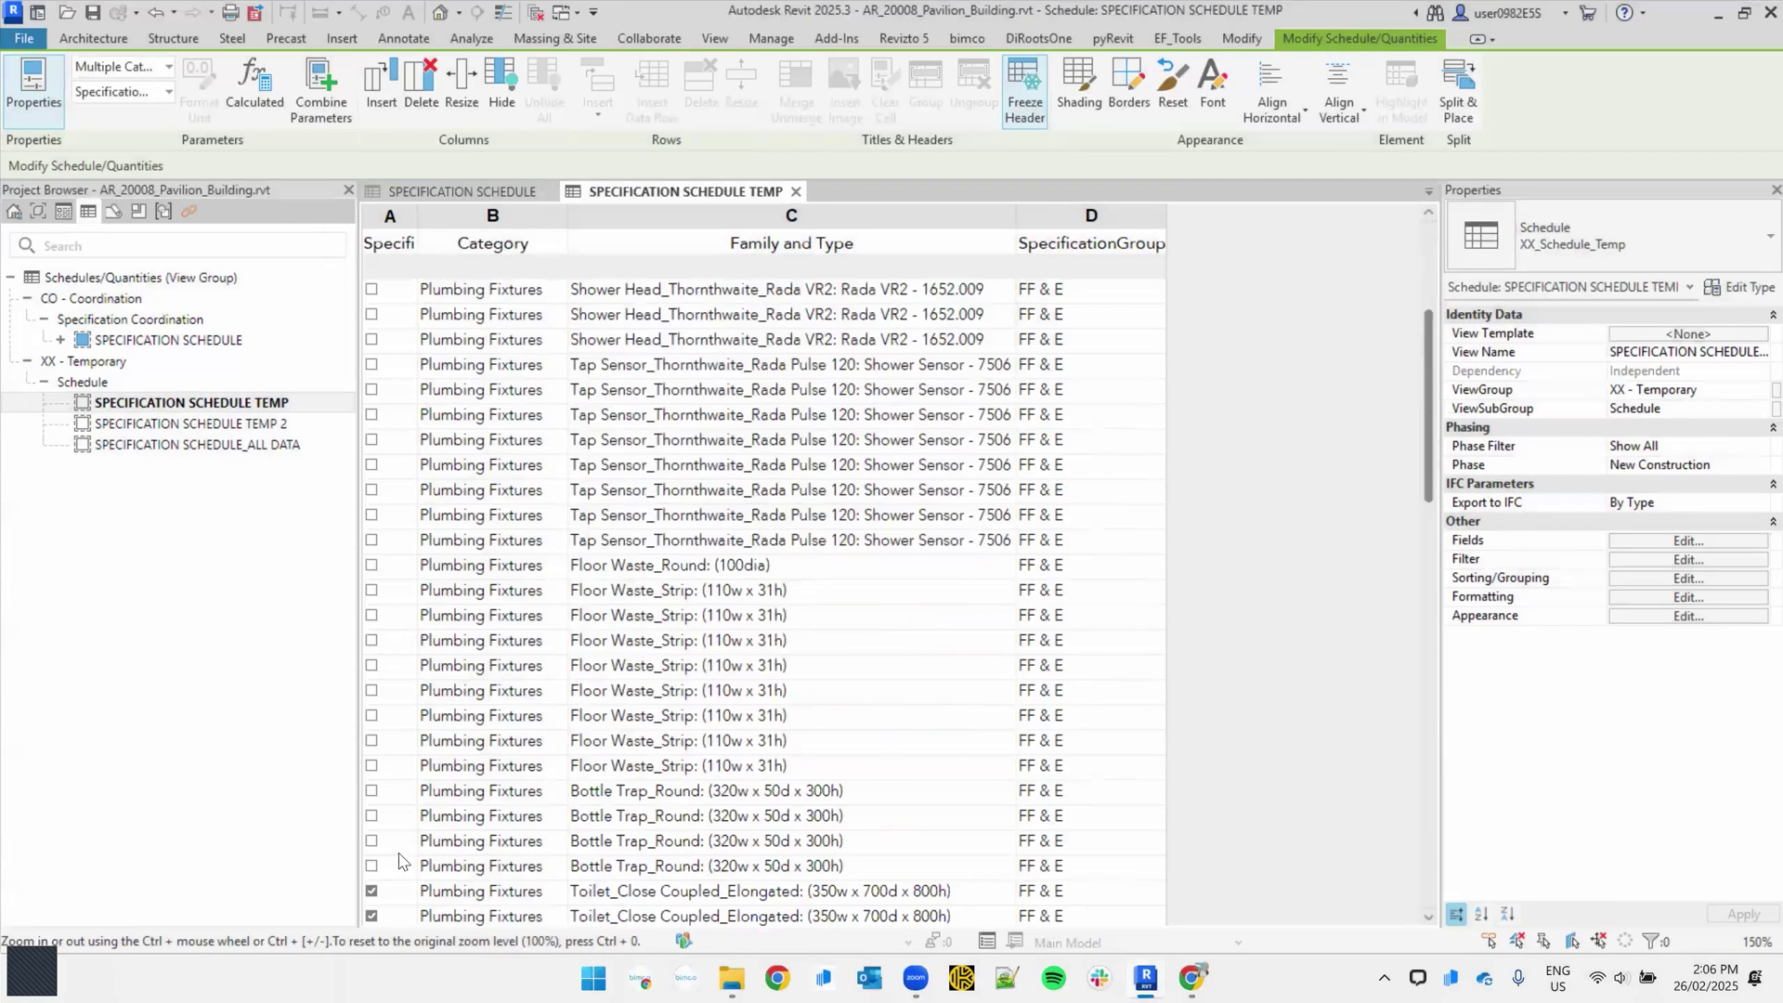
scroll(492, 314, "up", 4)
left_click(372, 291)
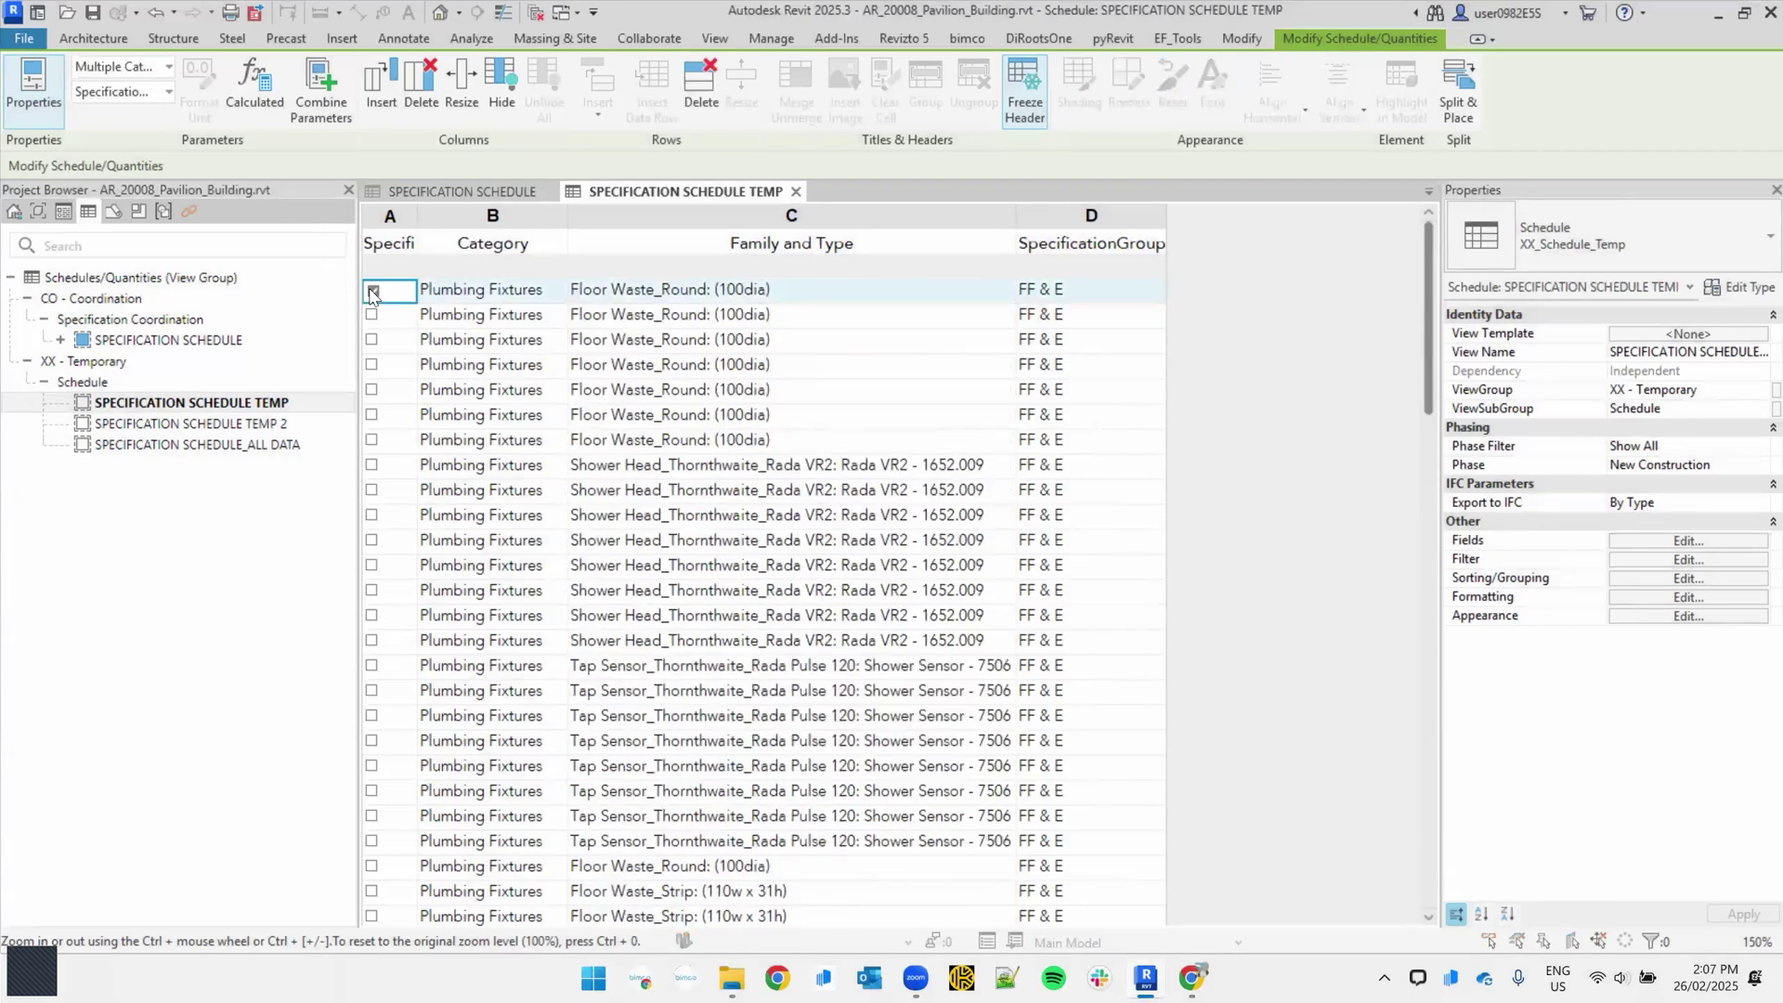
left_click(933, 510)
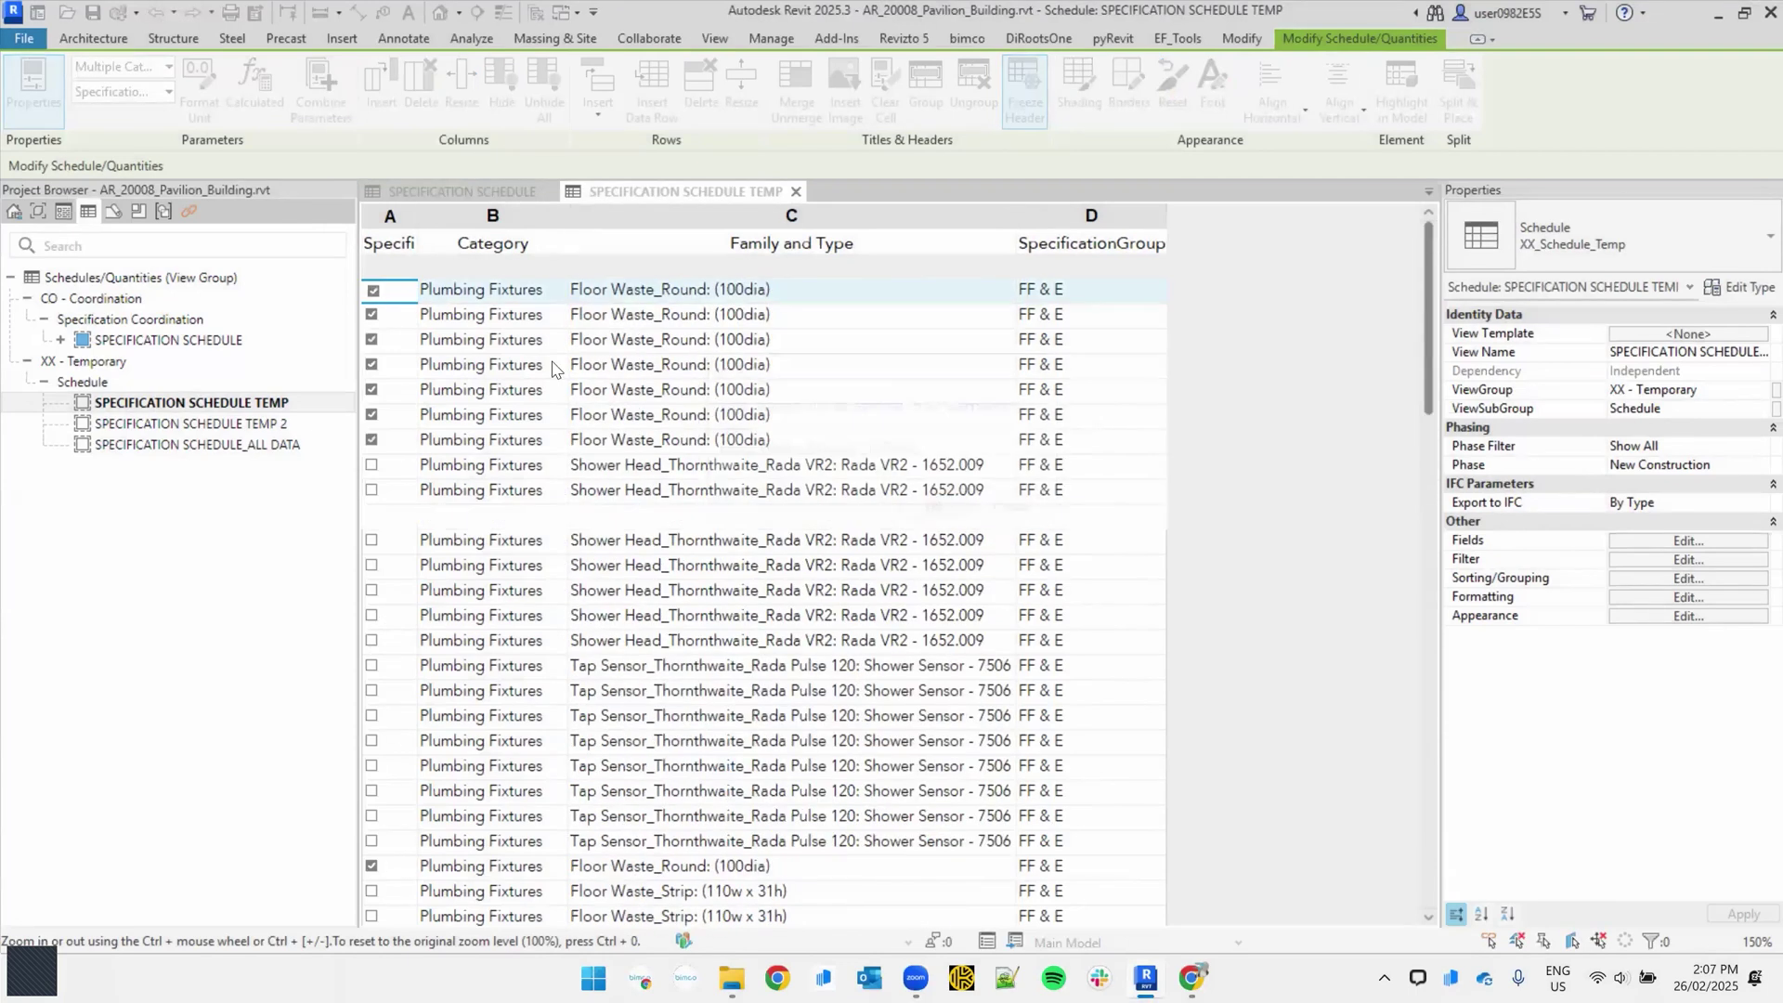
left_click(372, 466)
left_click(932, 527)
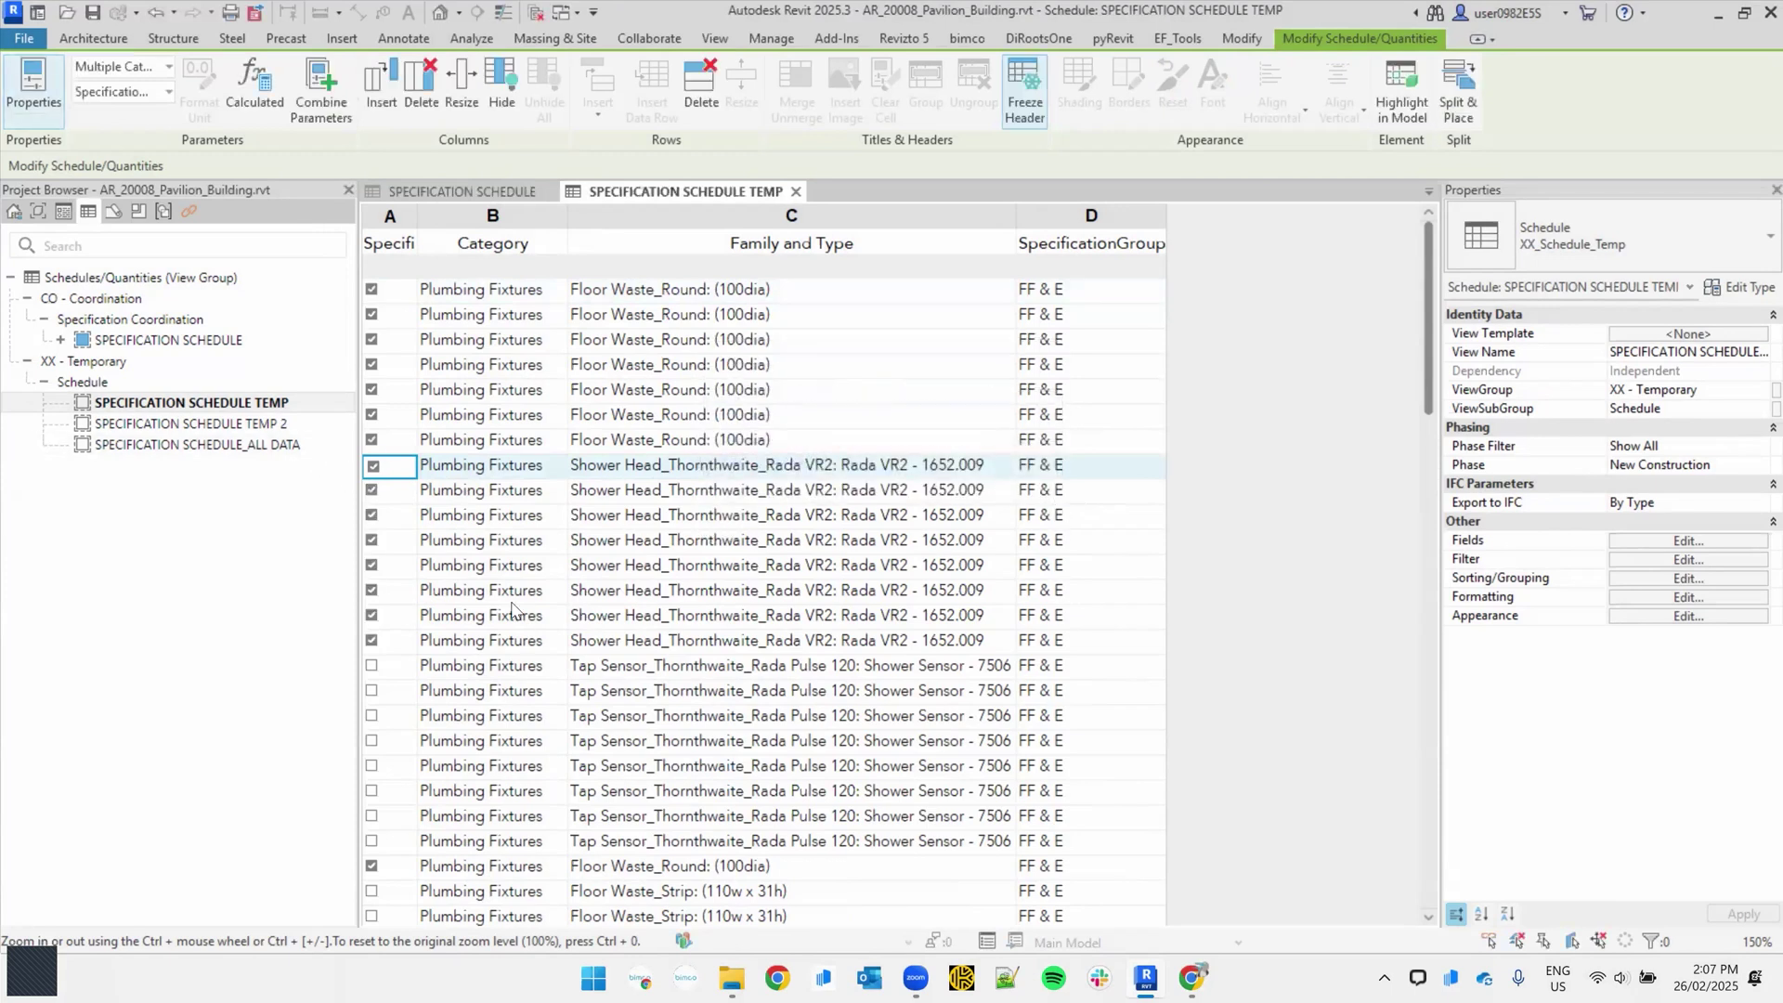
scroll(548, 592, "down", 15)
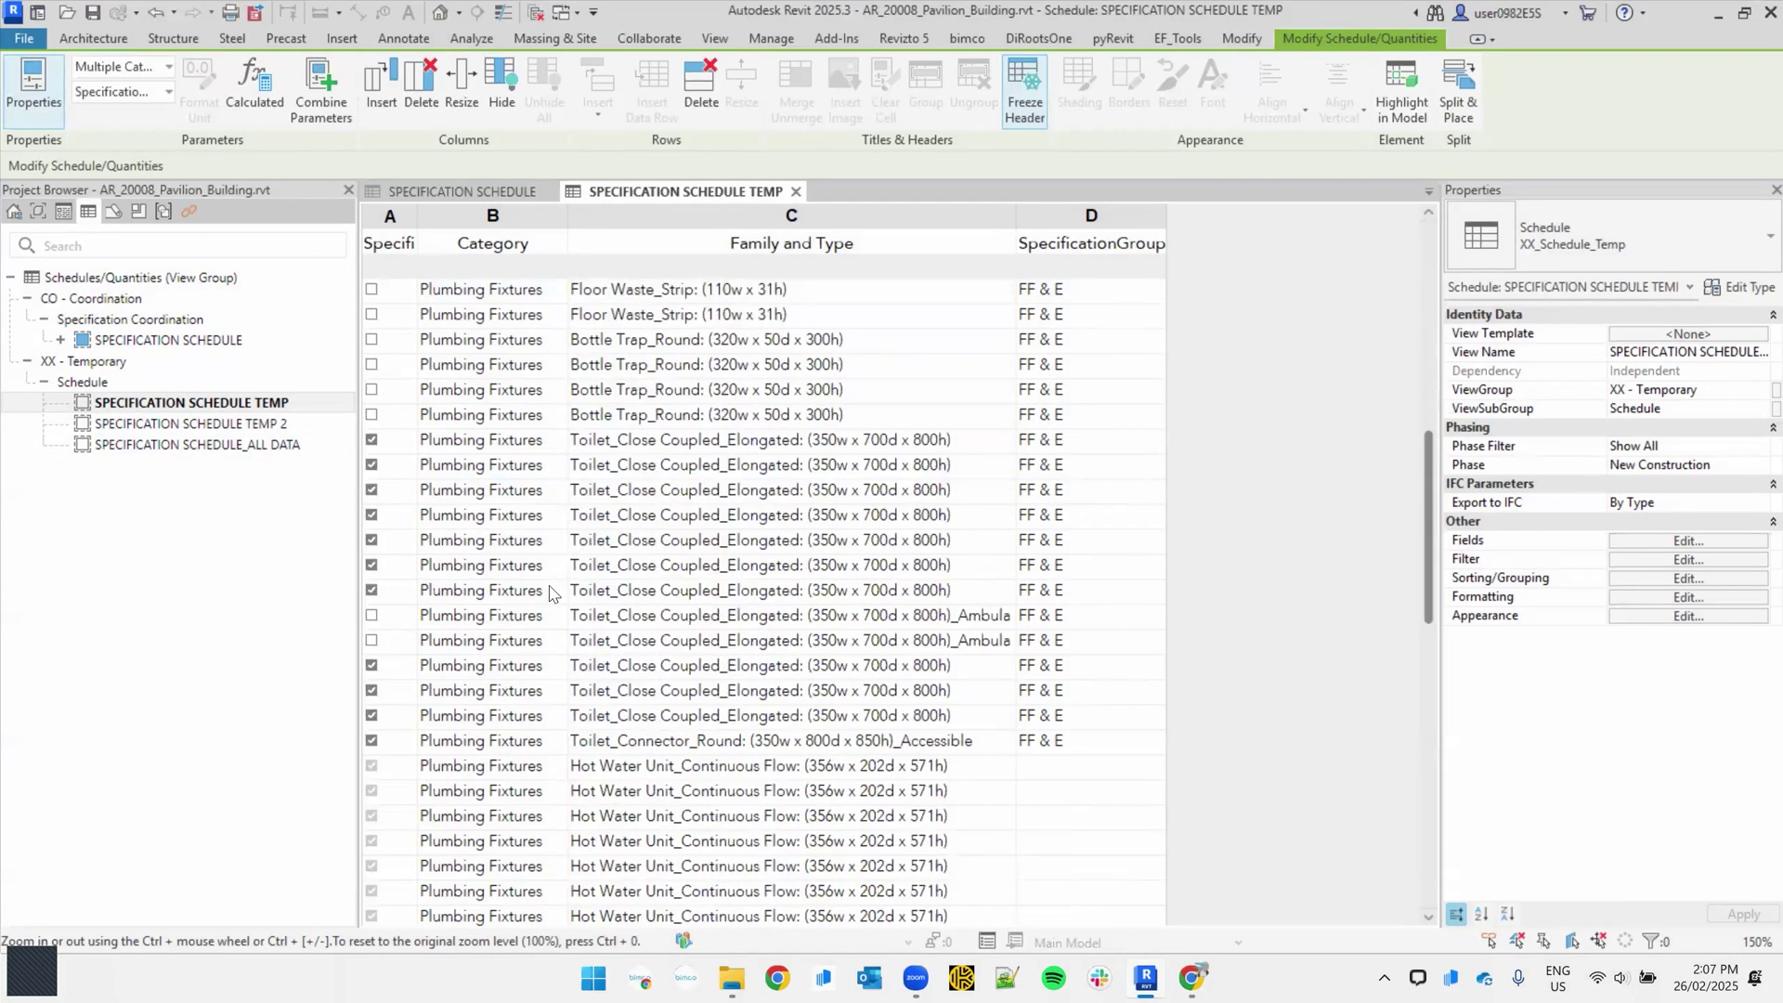
scroll(550, 592, "up", 15)
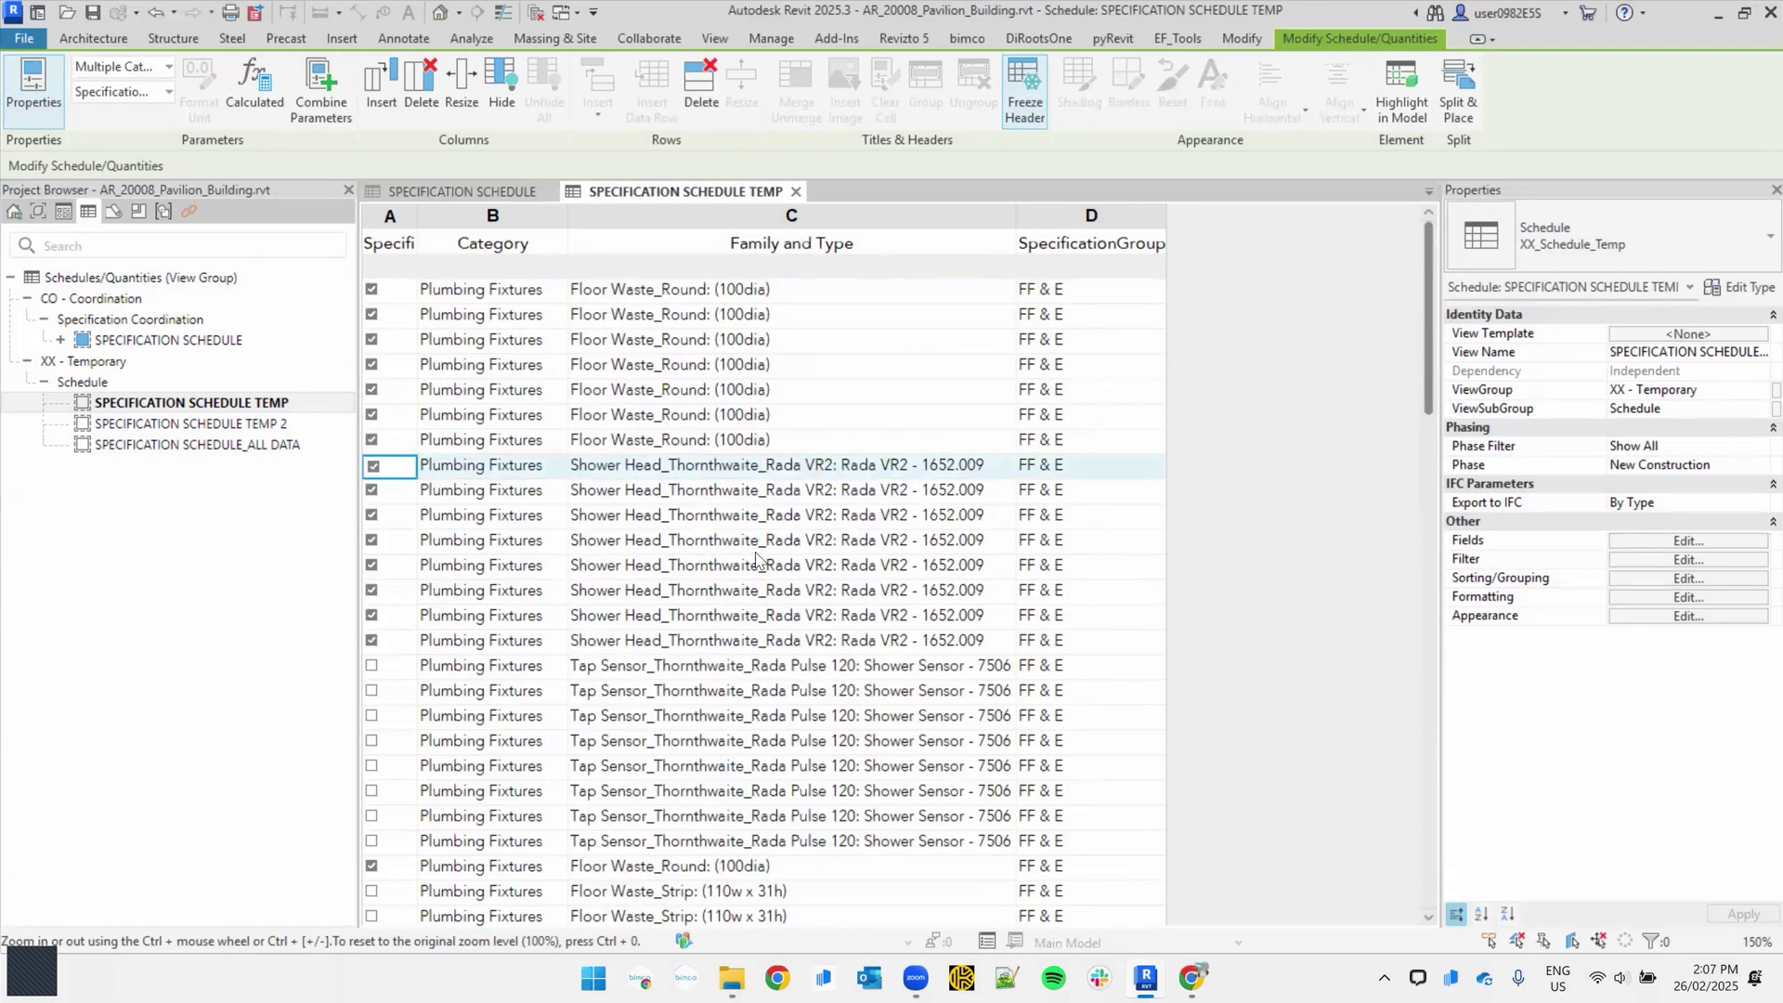
Step: Turn off Itemize every instance in the temporary schedule's sorting settings to collapse the plumbing fixtures by category
left_click(1663, 562)
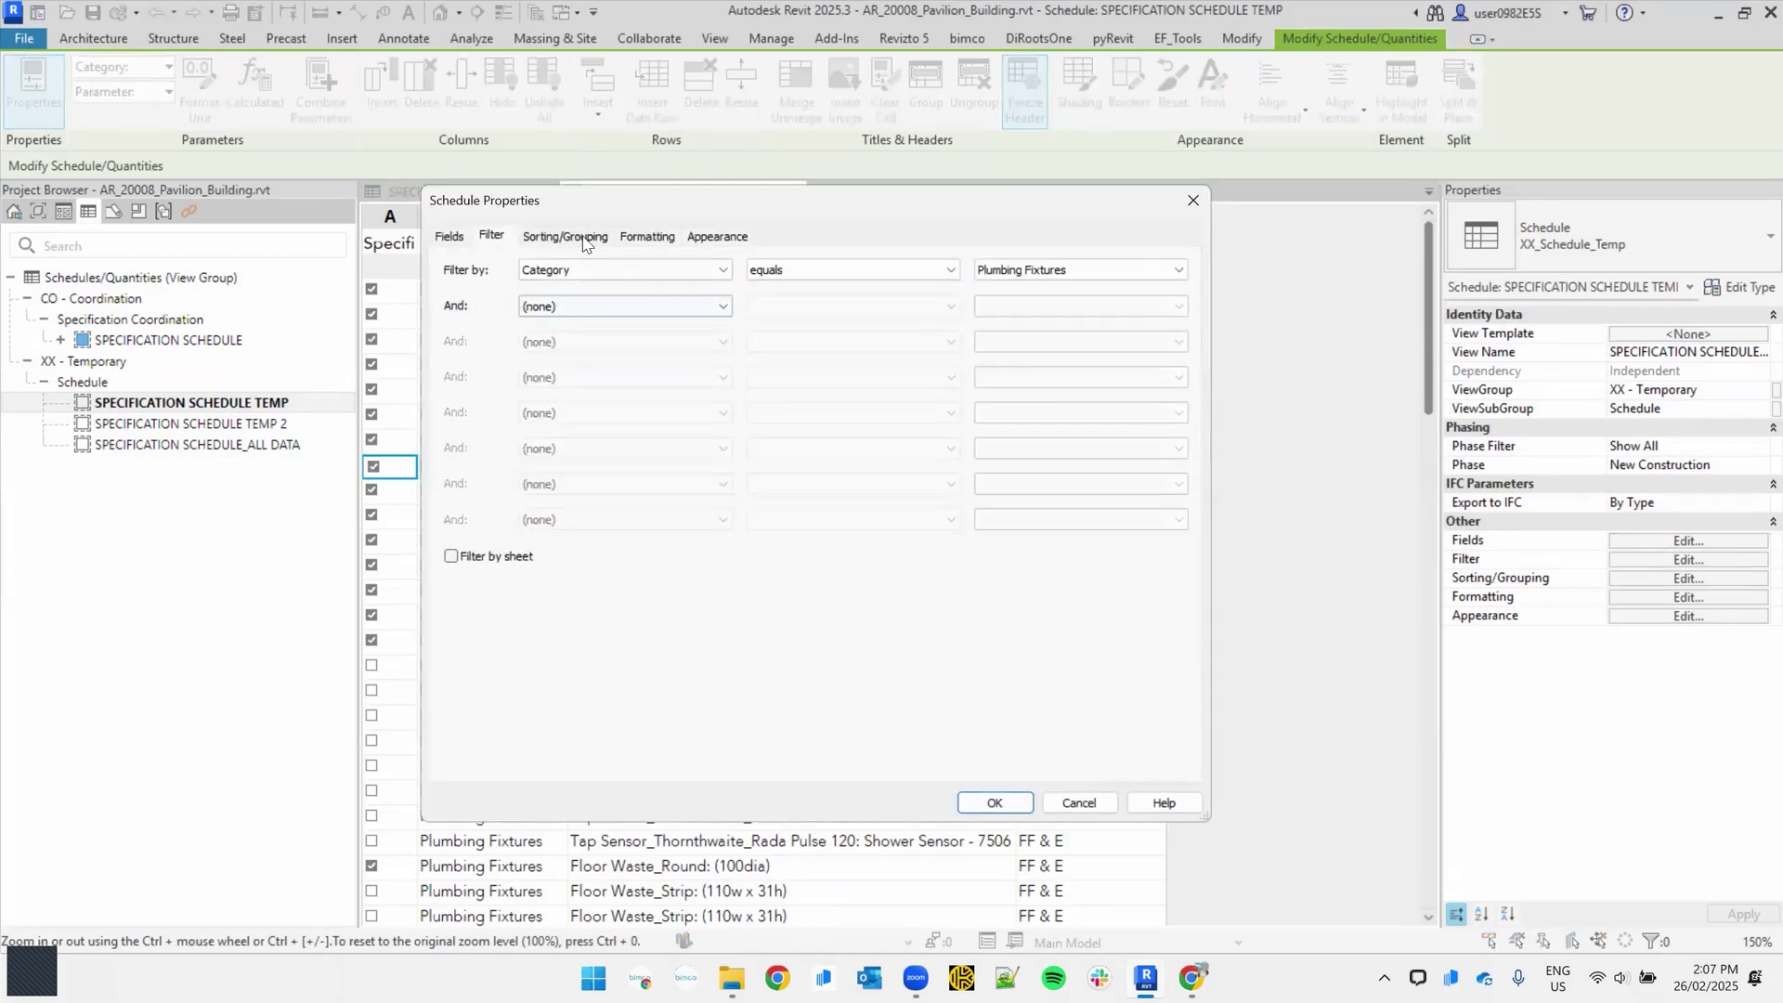
left_click(550, 269)
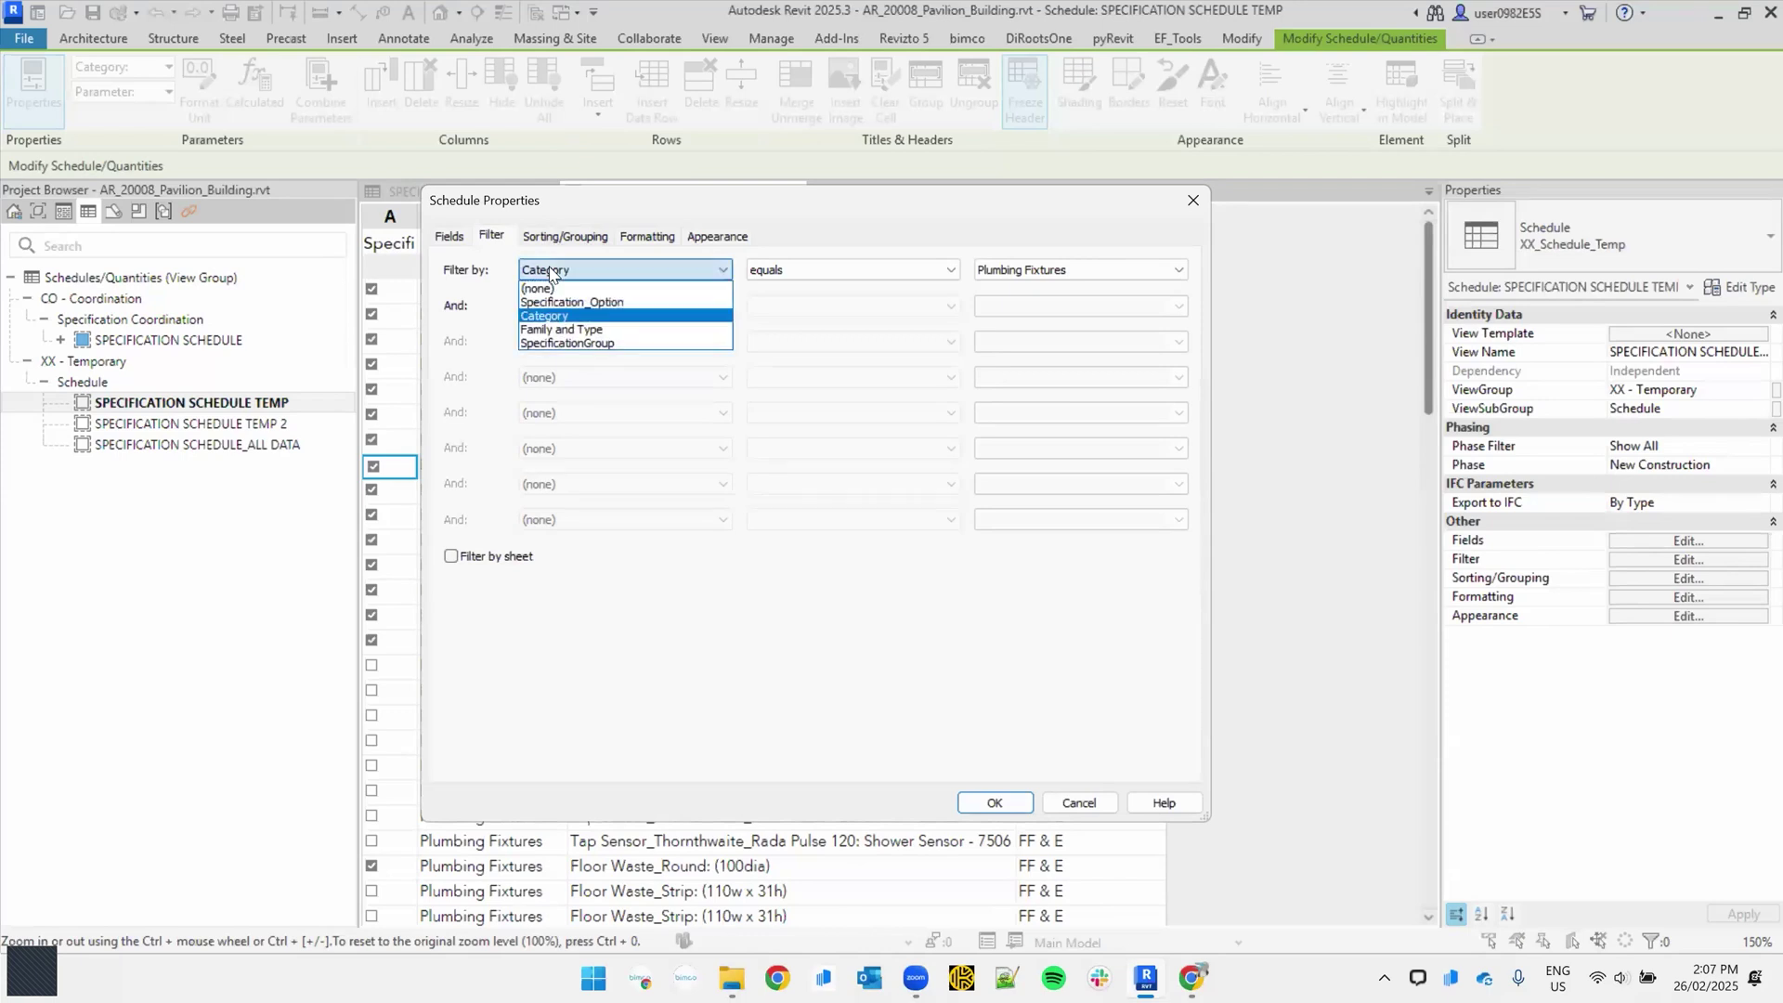
left_click(549, 269)
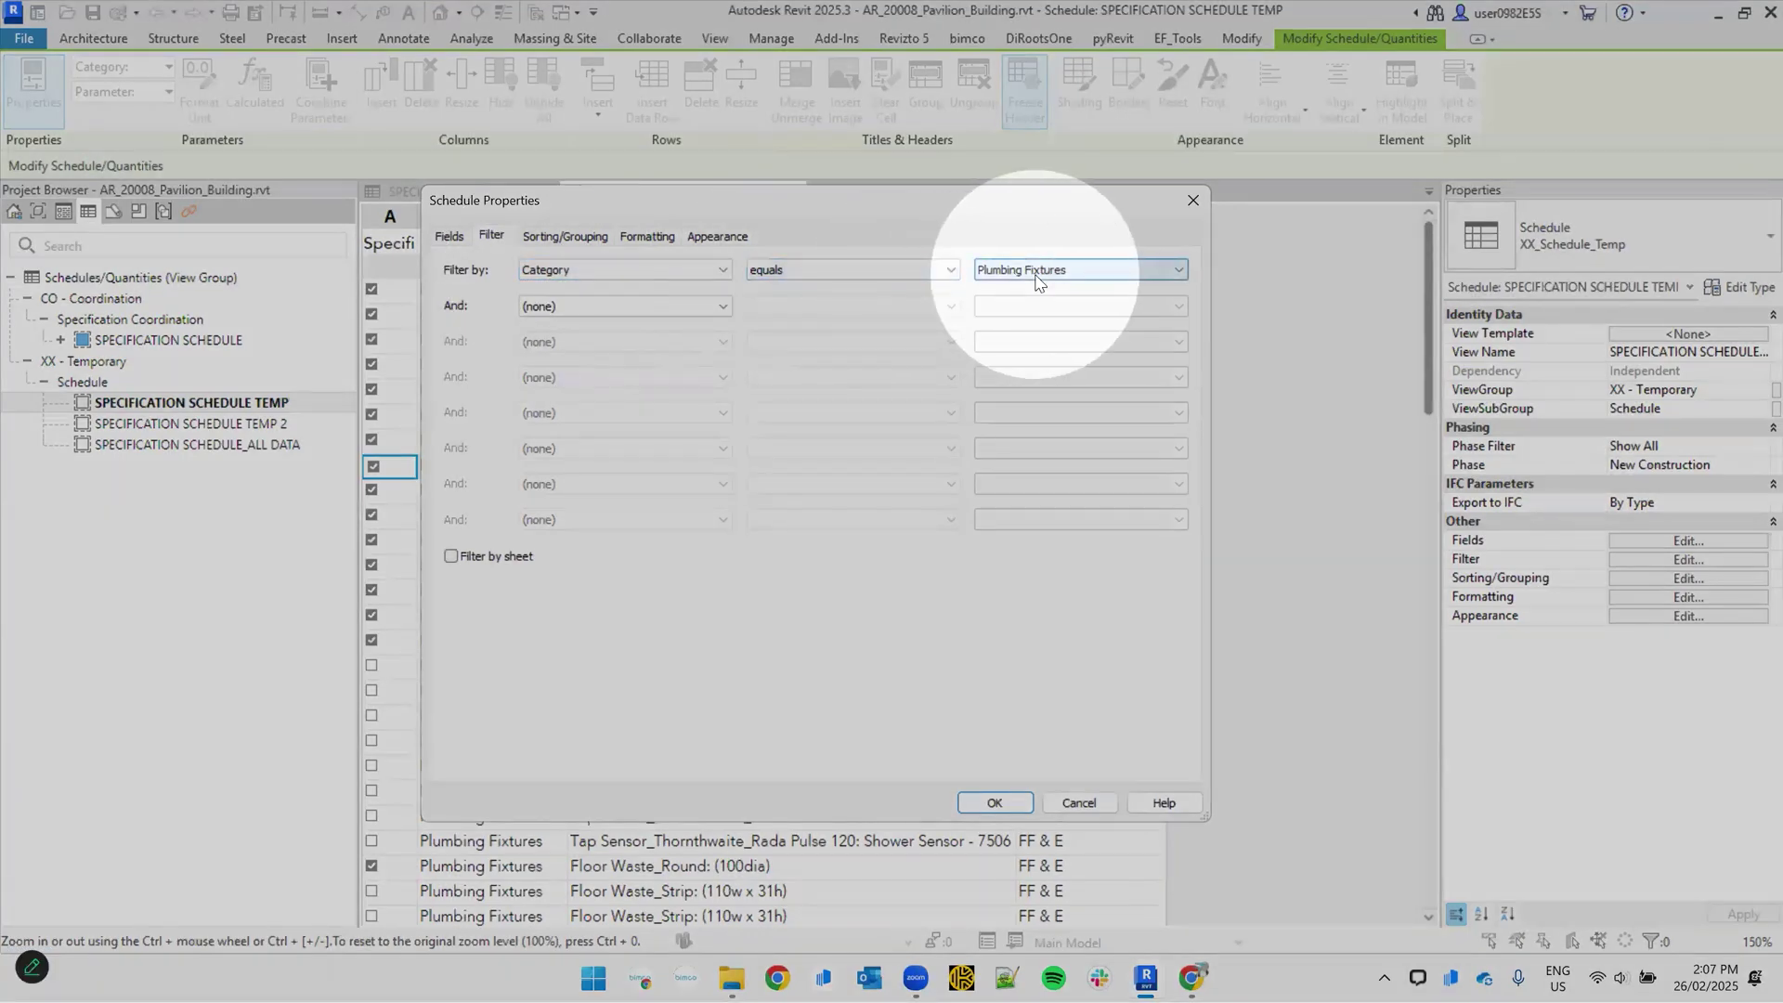
left_click(568, 240)
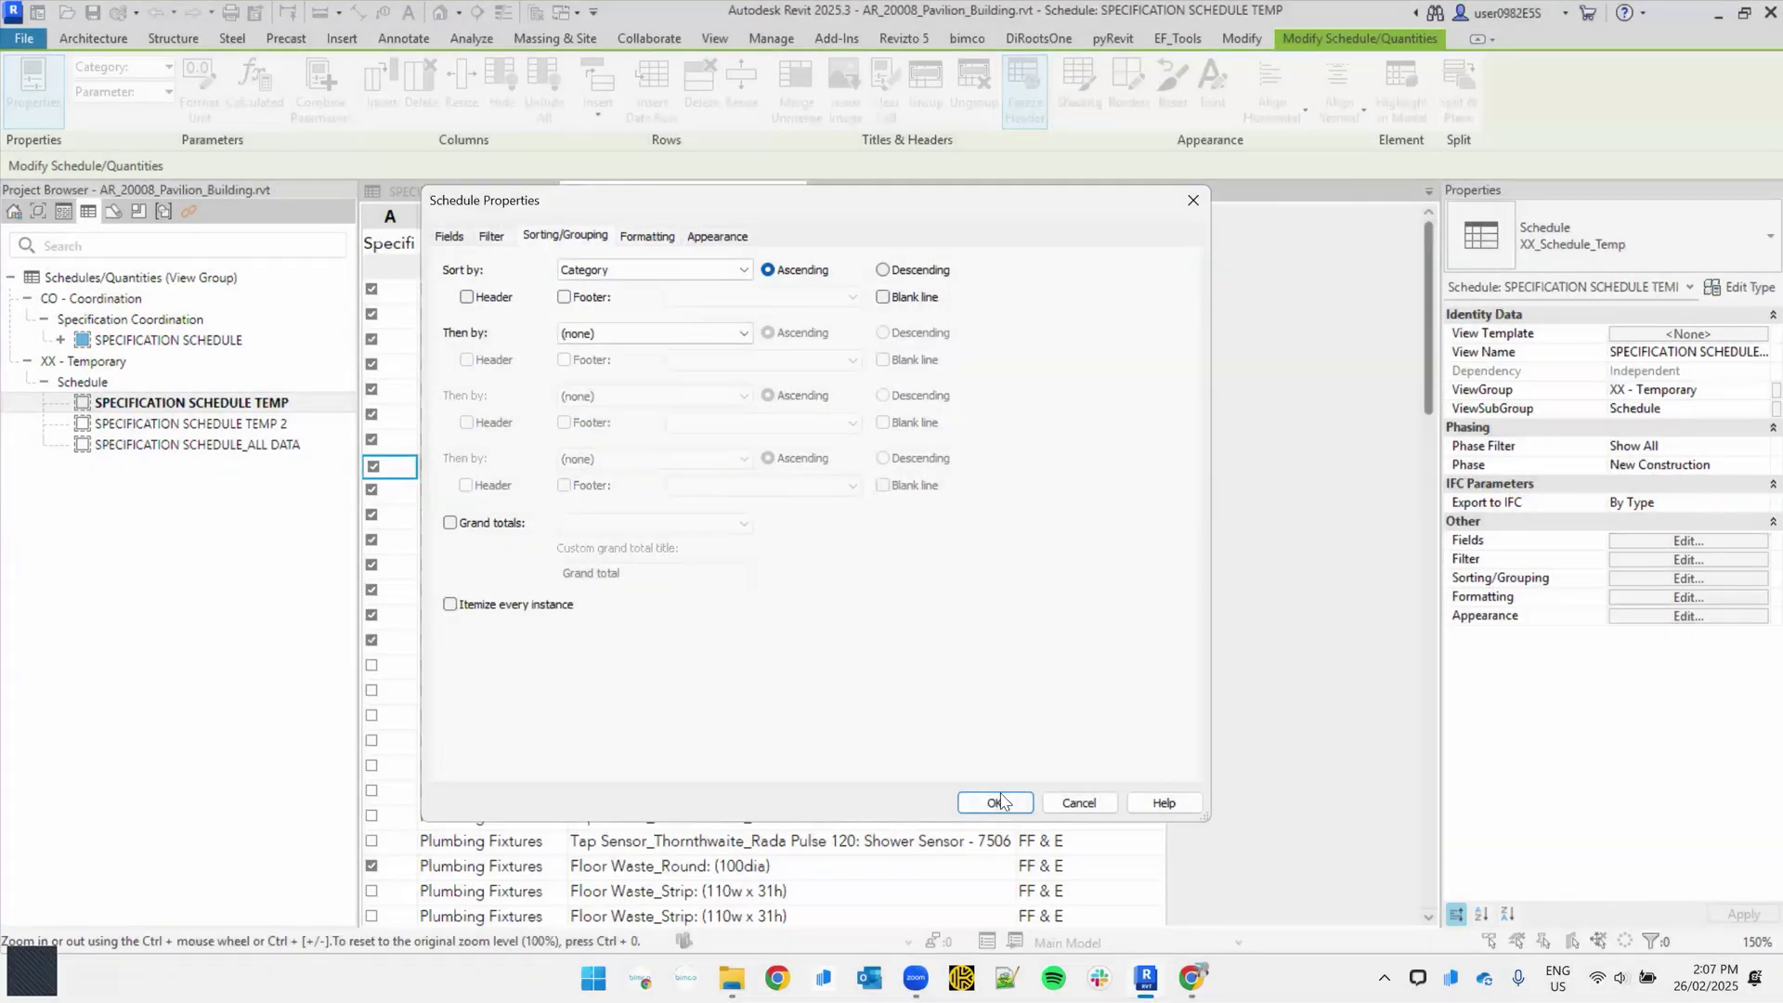
left_click(1000, 801)
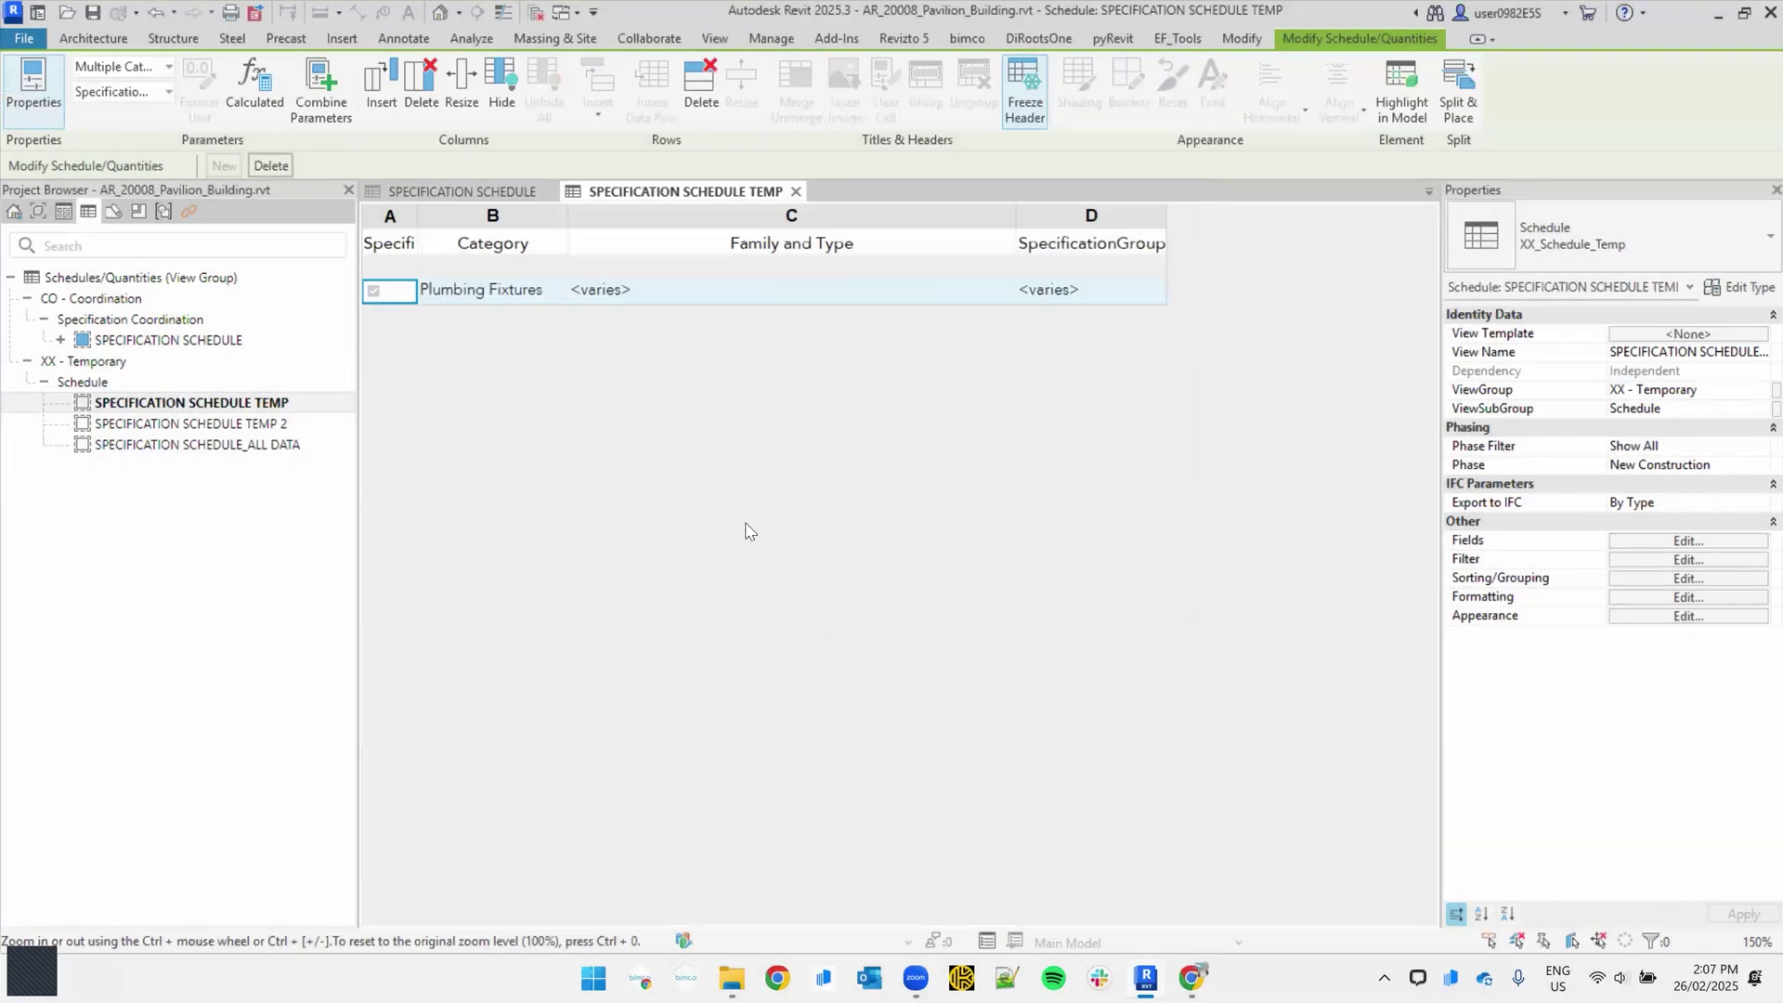
Step: Enable Specification_Option for the collapsed Plumbing Fixtures row, accept the type-wide change and review the listed items in SPECIFICATION SCHEDULE
left_click(374, 292)
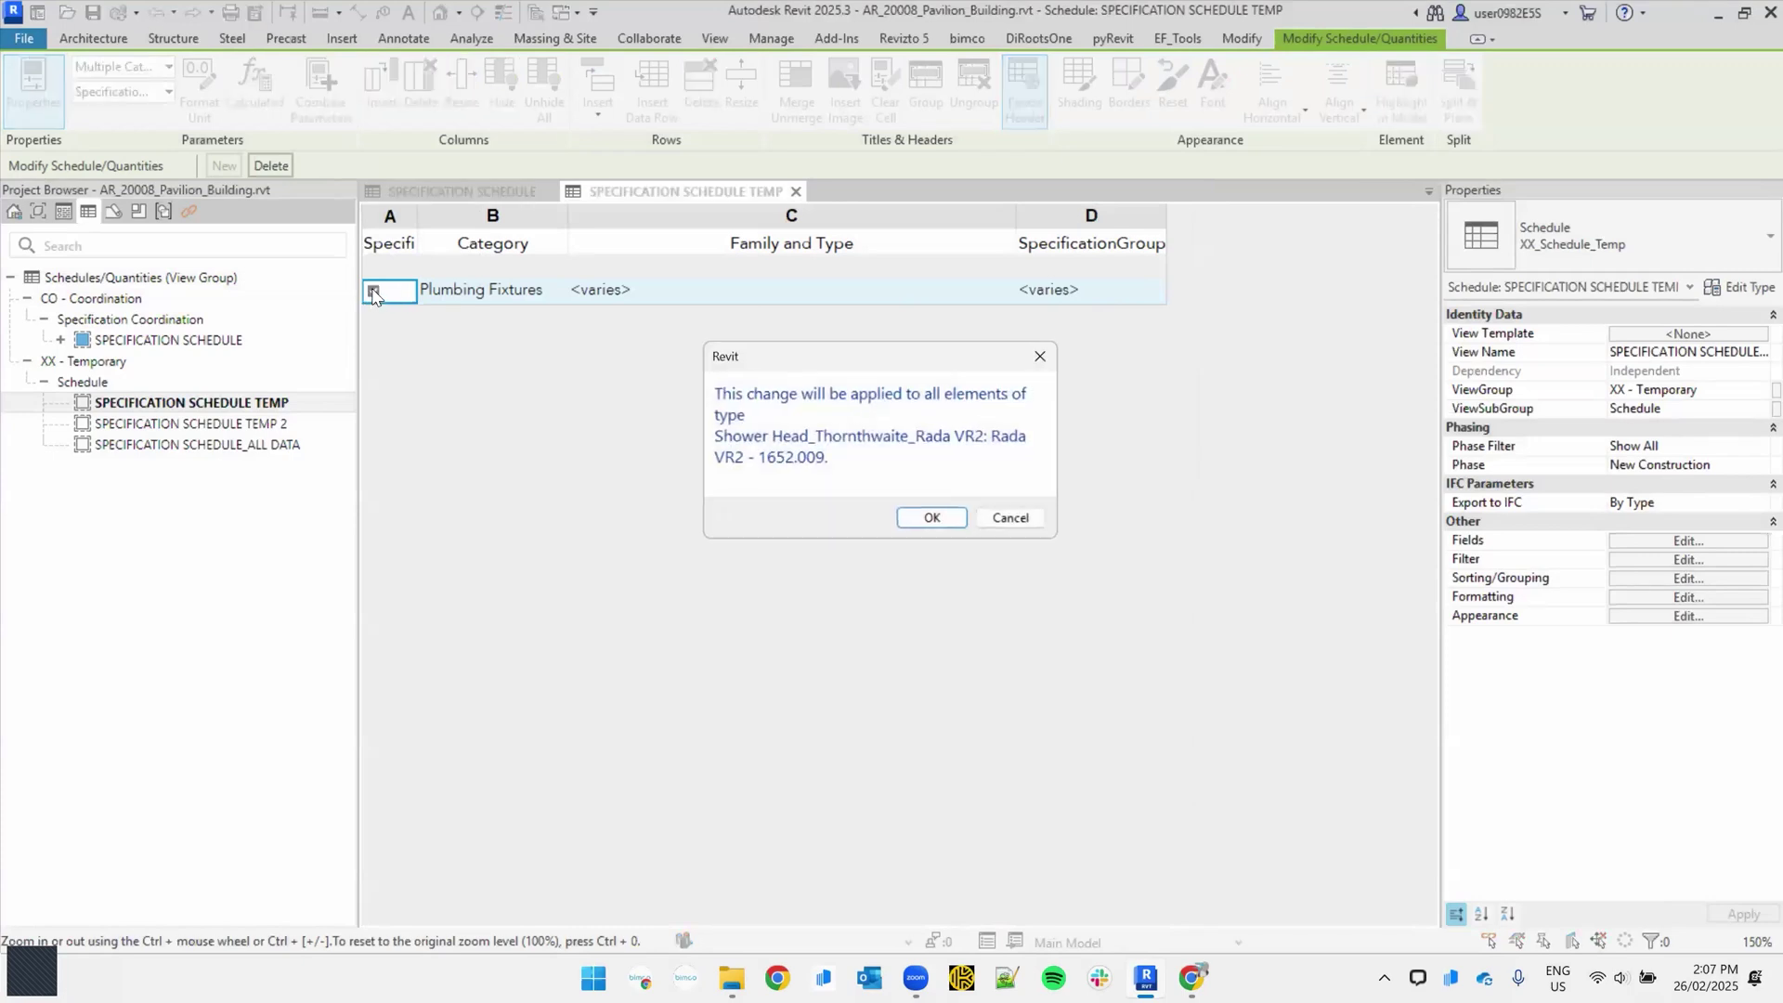
left_click(935, 523)
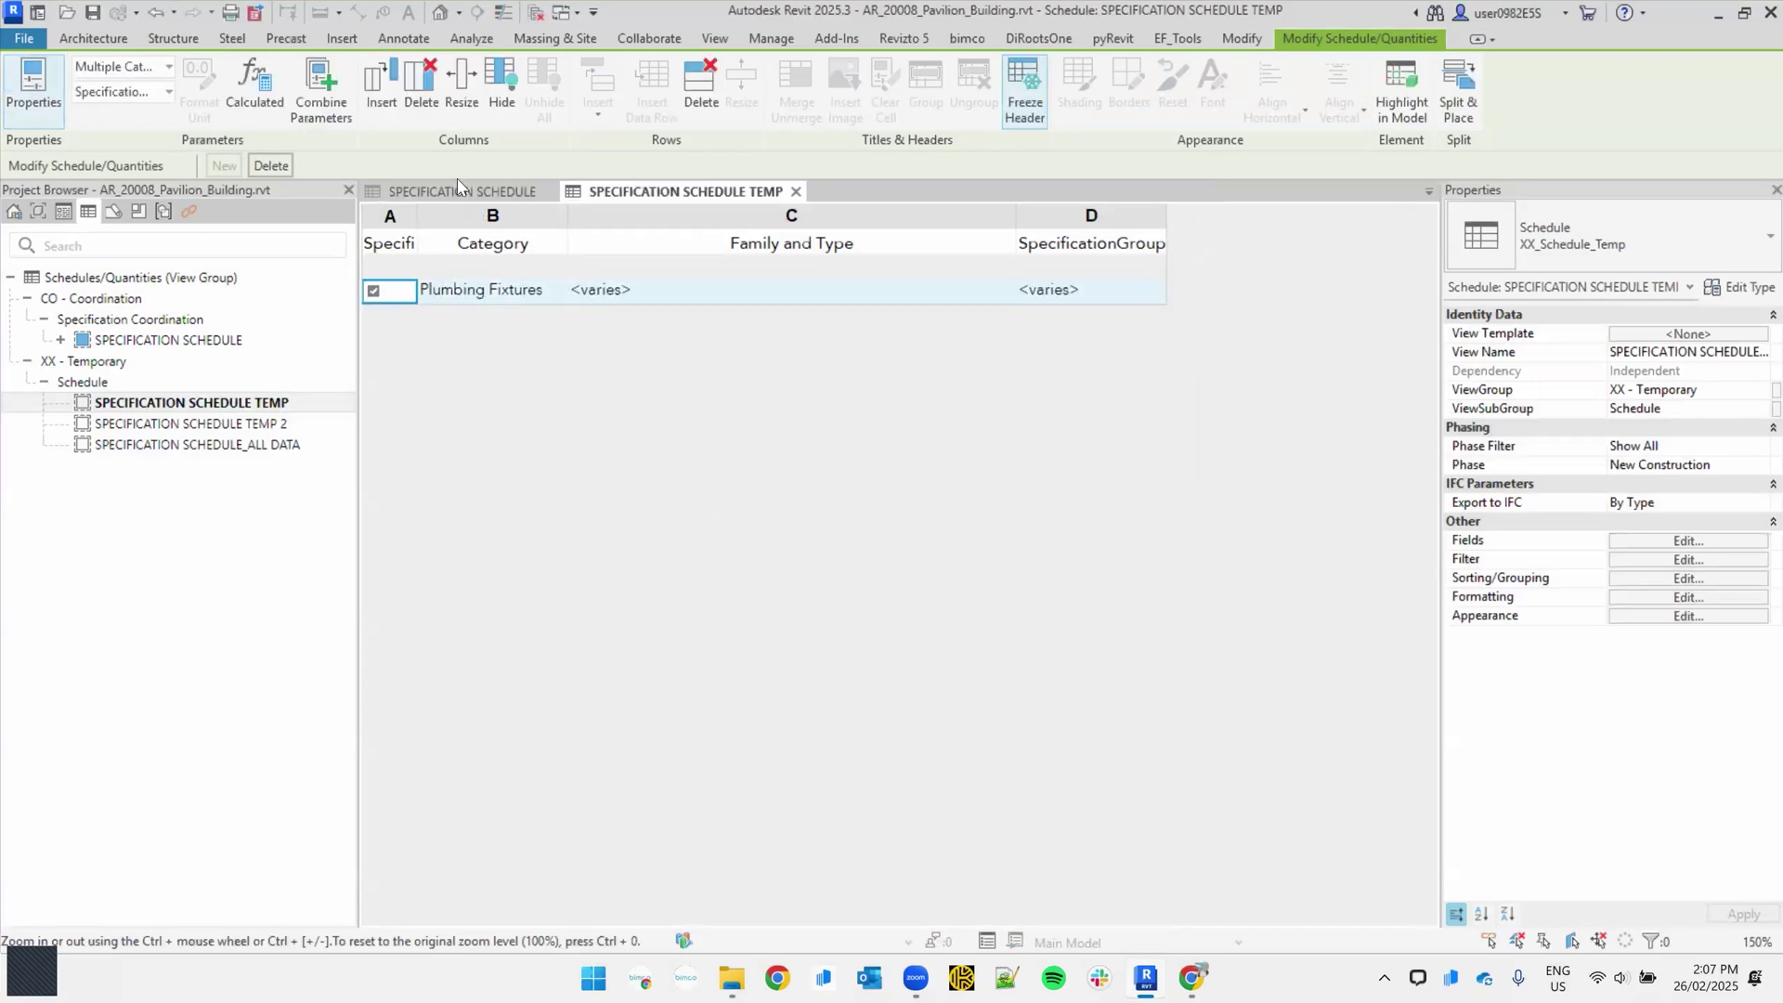
left_click(455, 190)
scroll(648, 489, "down", 15)
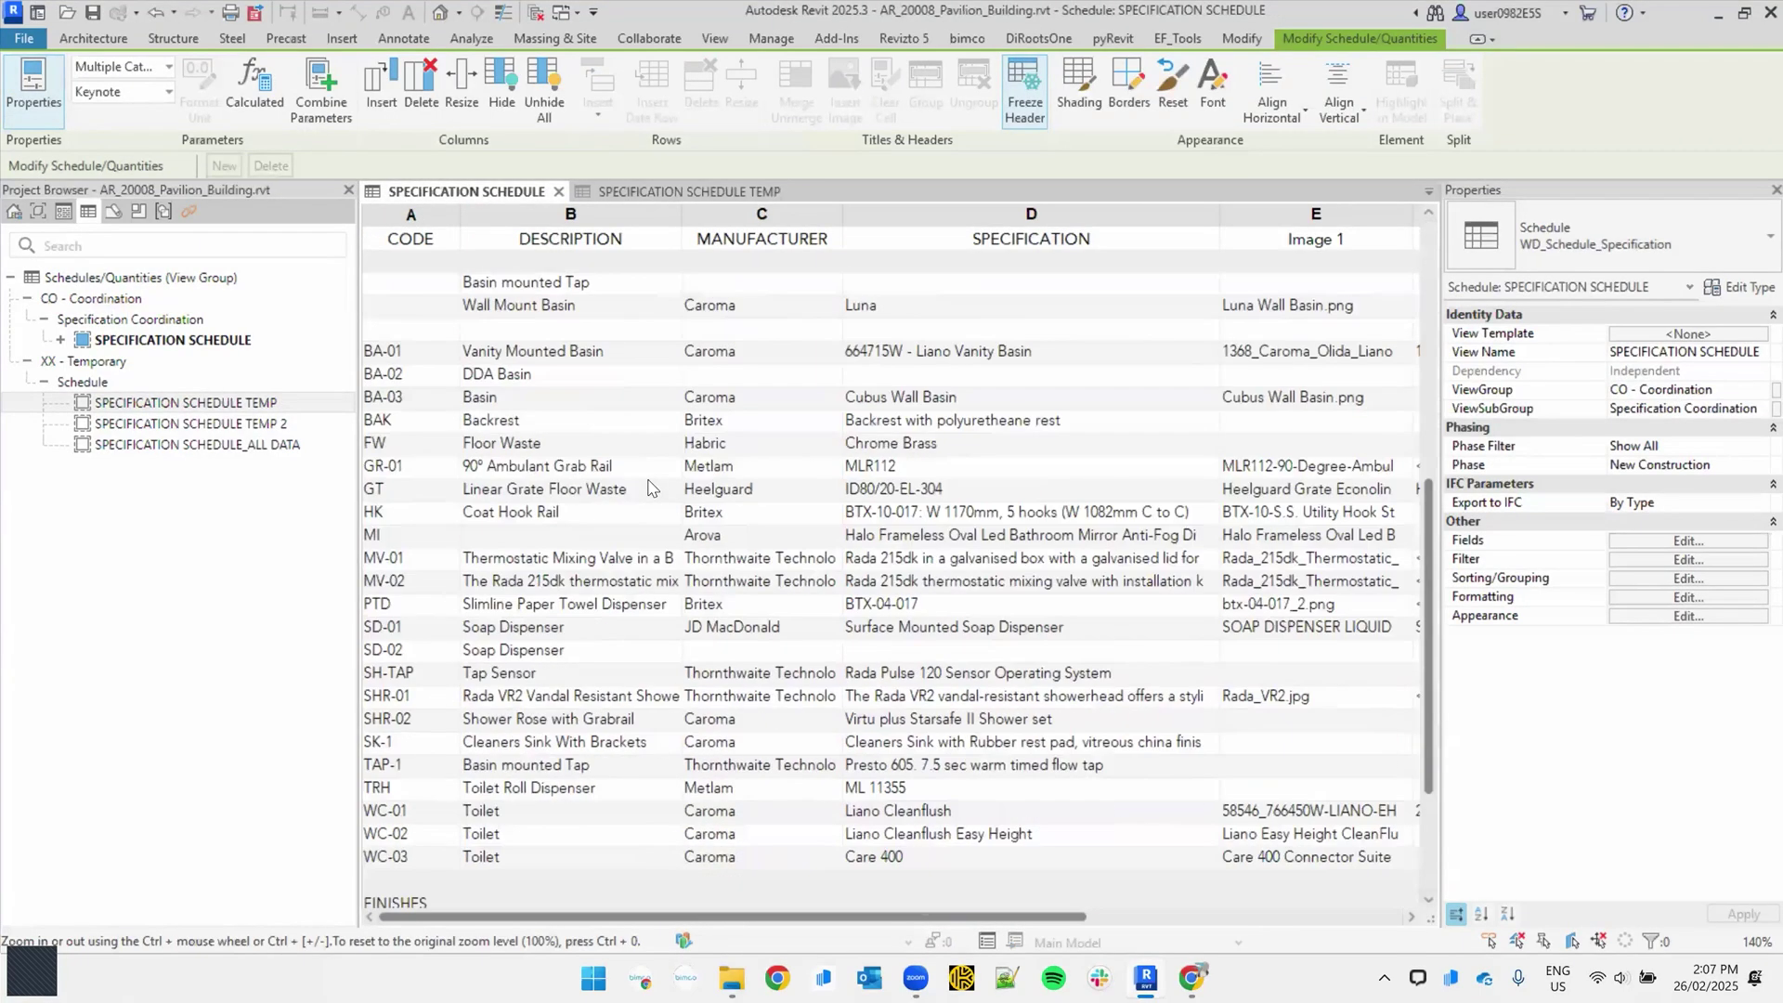
scroll(613, 562, "up", 15)
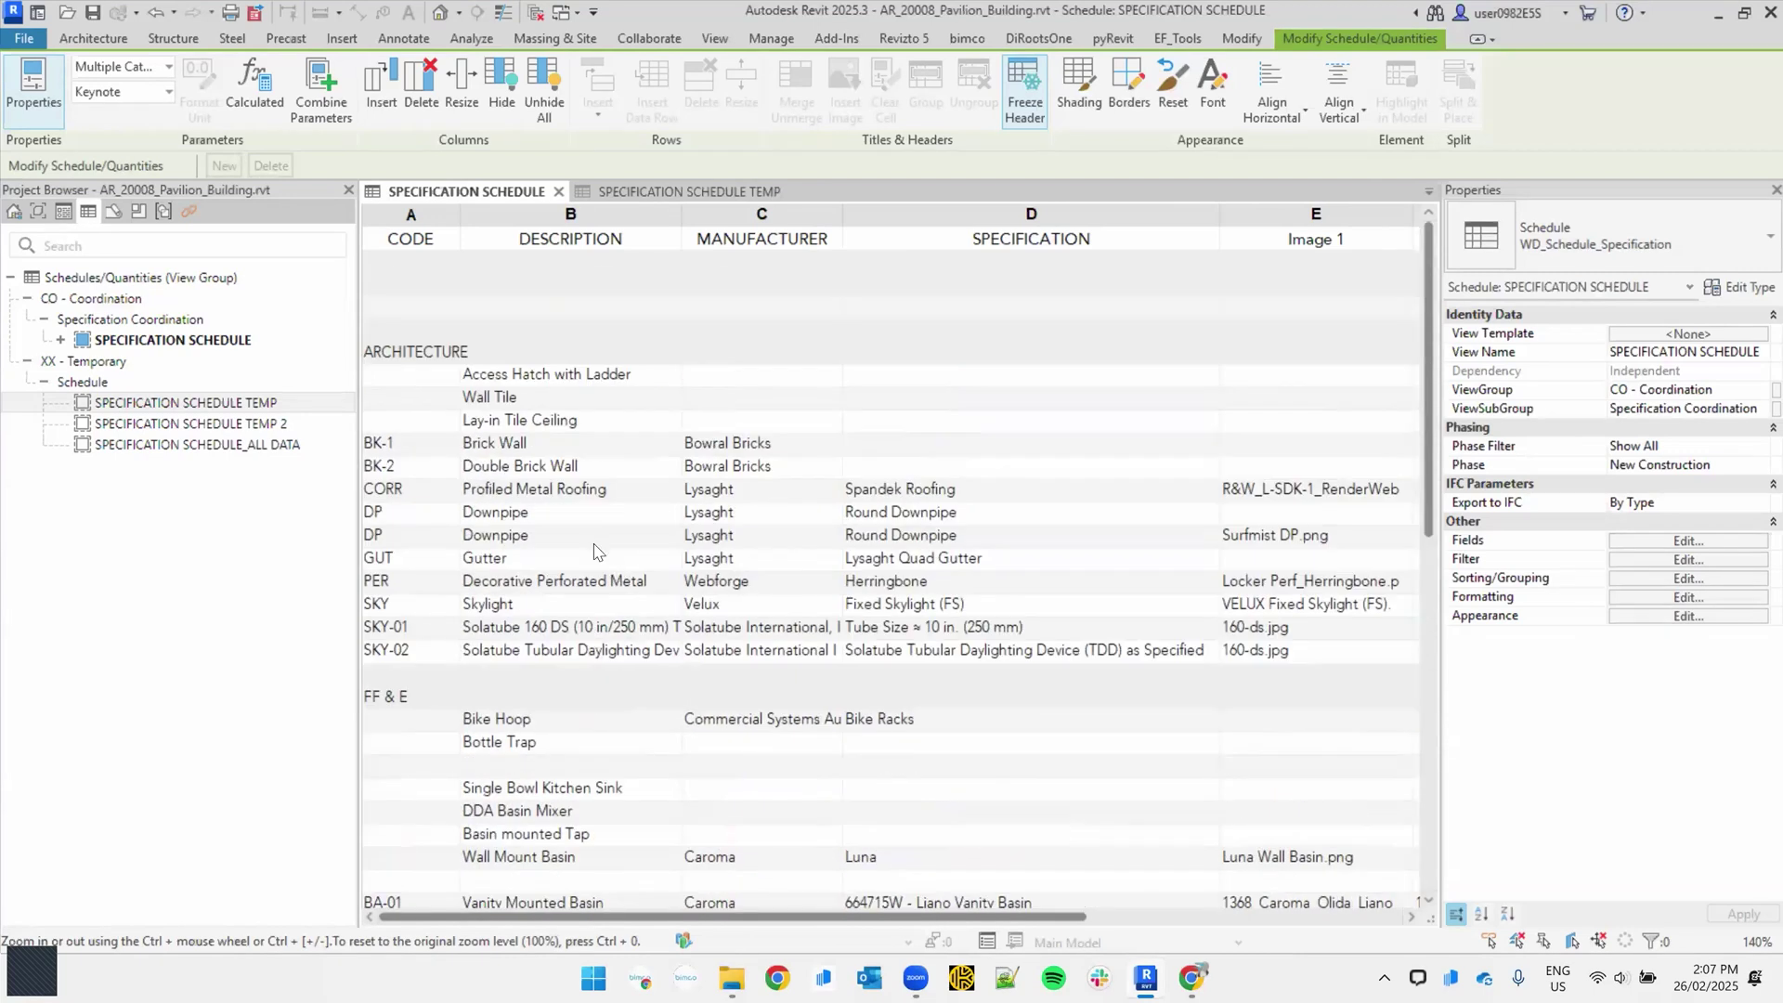
left_click(662, 193)
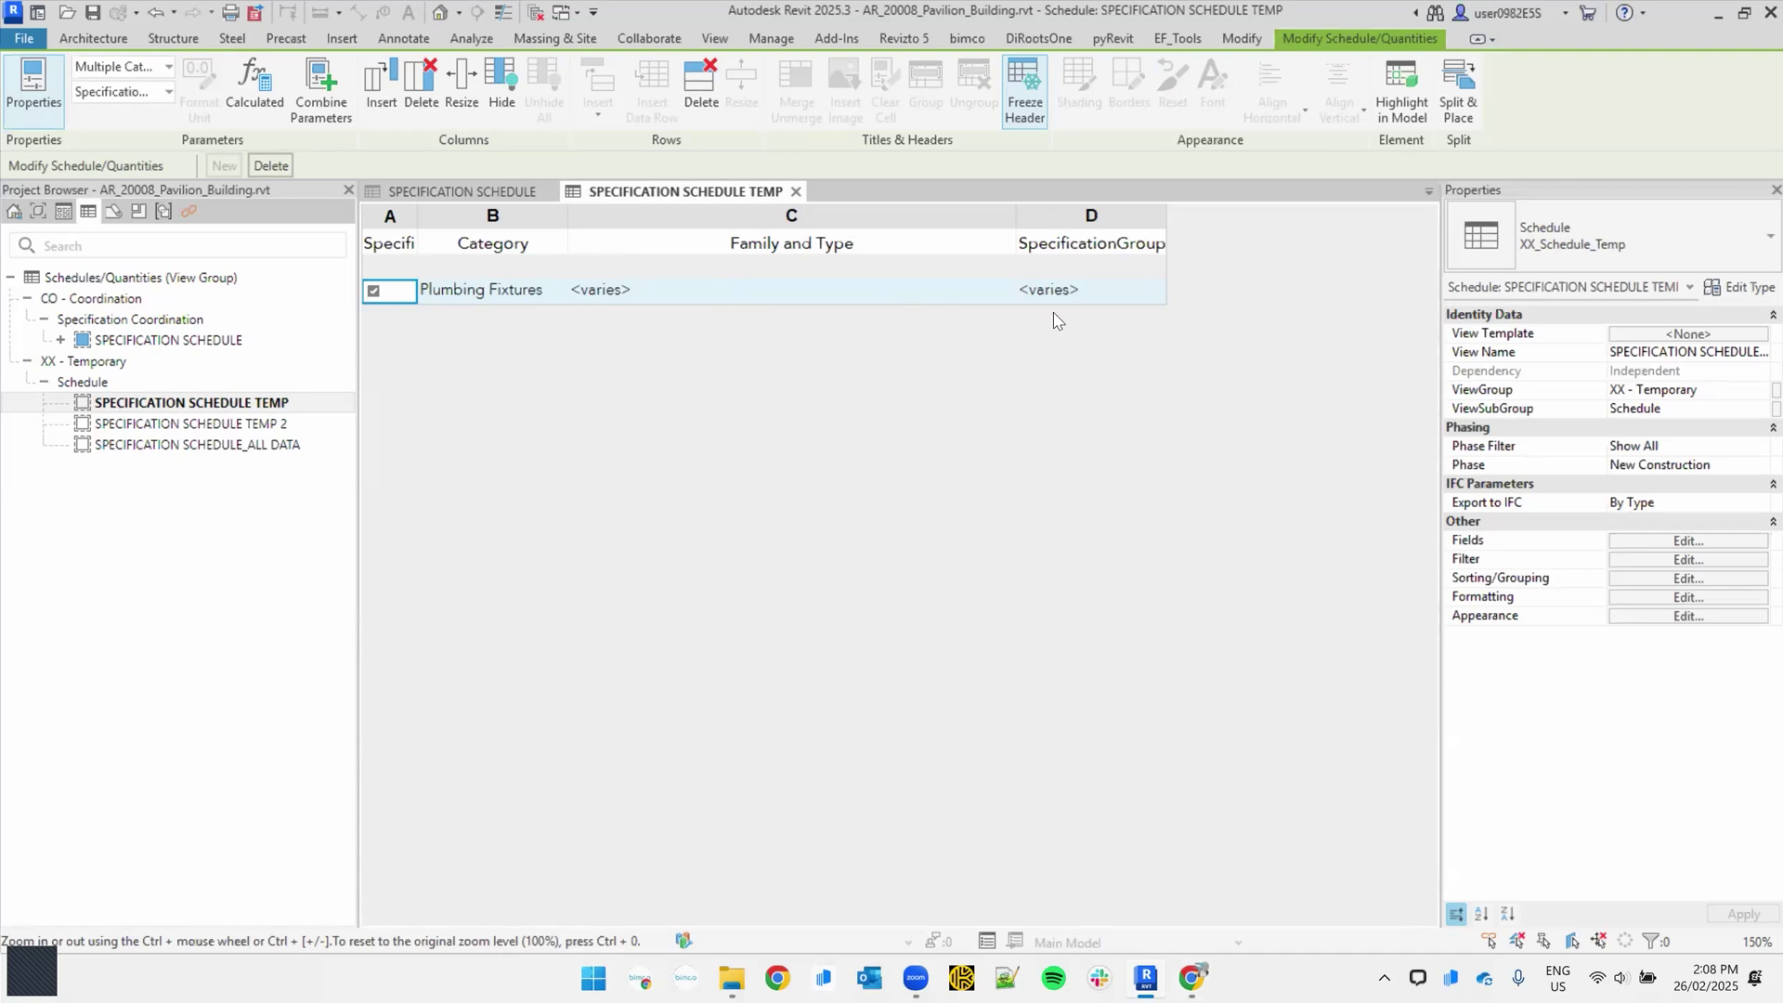
left_click(469, 191)
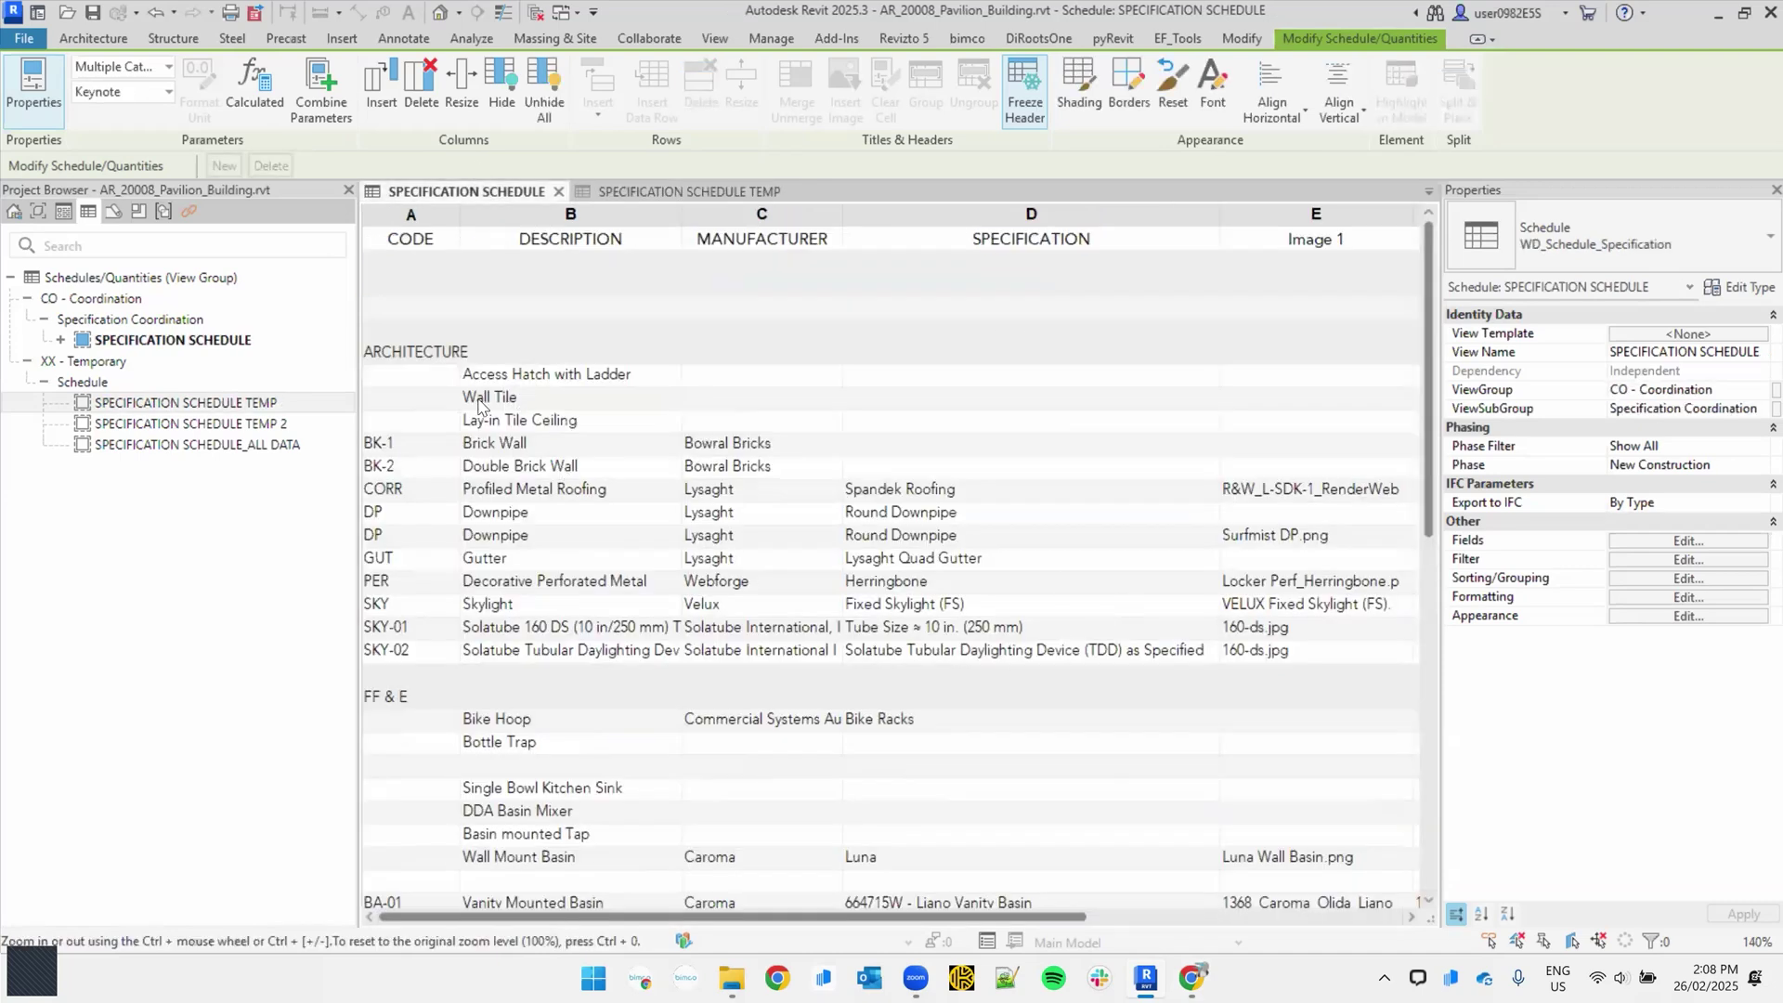
Step: Add a second filter to SPECIFICATION SCHEDULE requiring SpecificationGroup to equal FF & E, and look through the filtered rows
left_click(1627, 560)
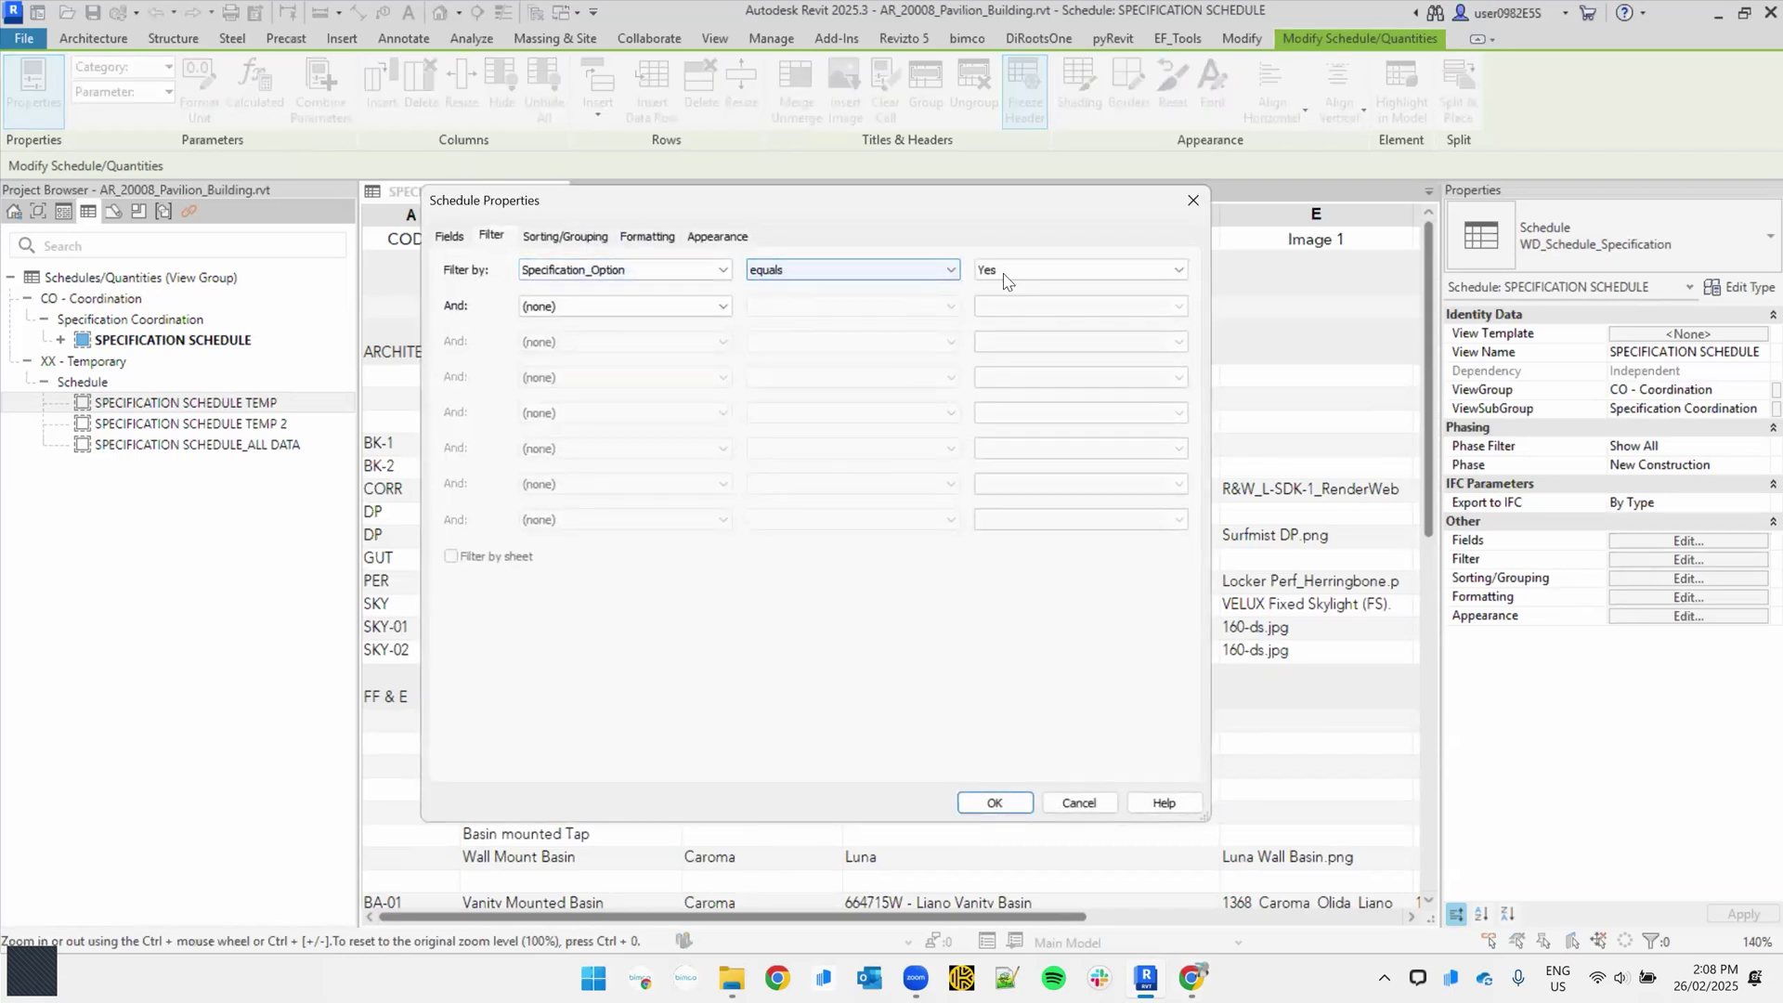
left_click(572, 306)
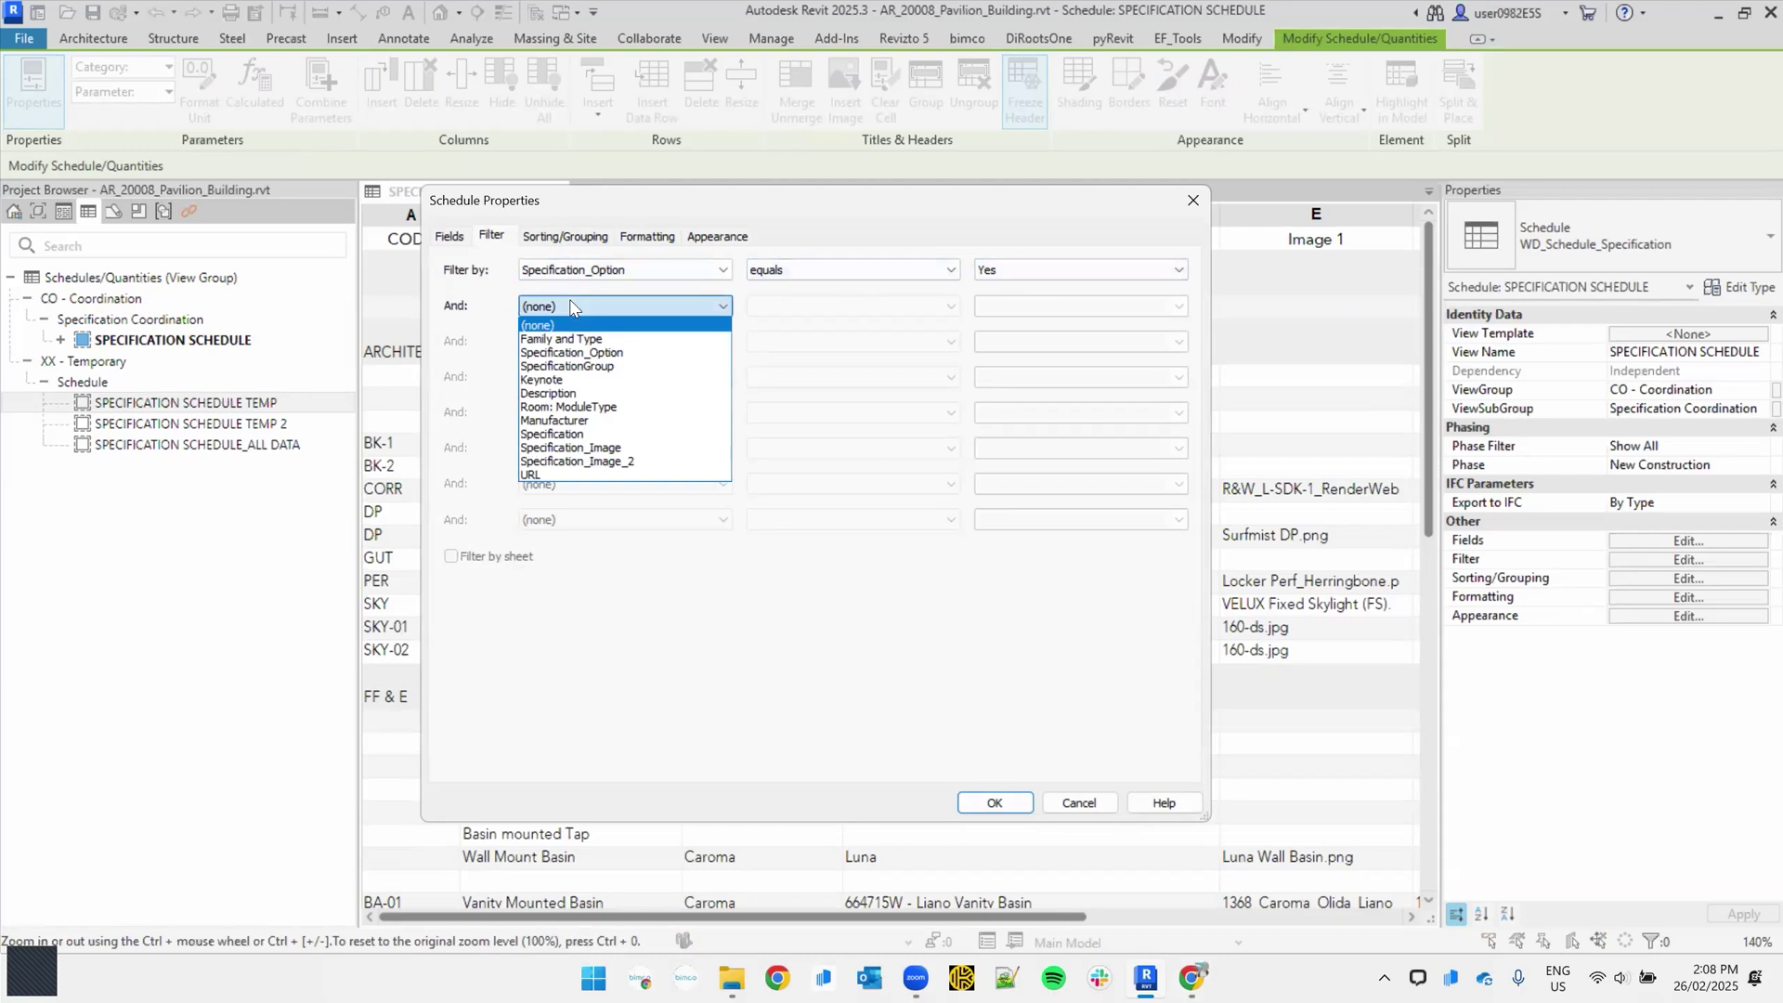
left_click(571, 366)
left_click(817, 311)
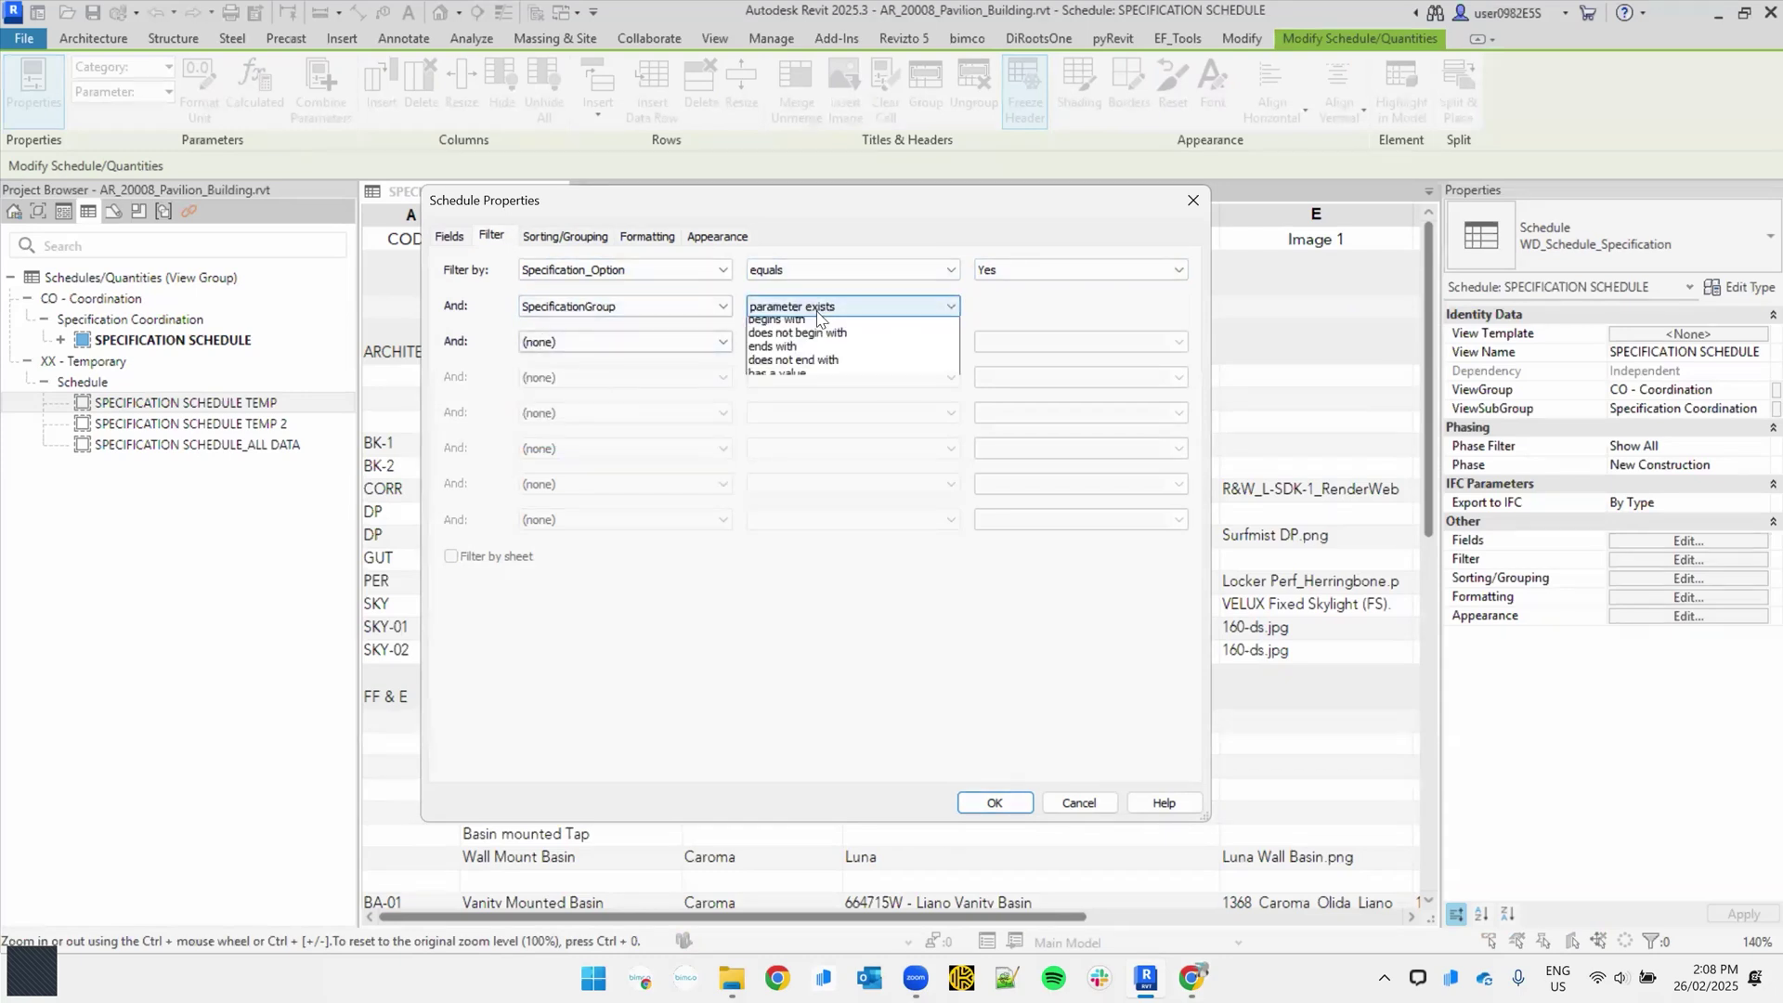
left_click(785, 332)
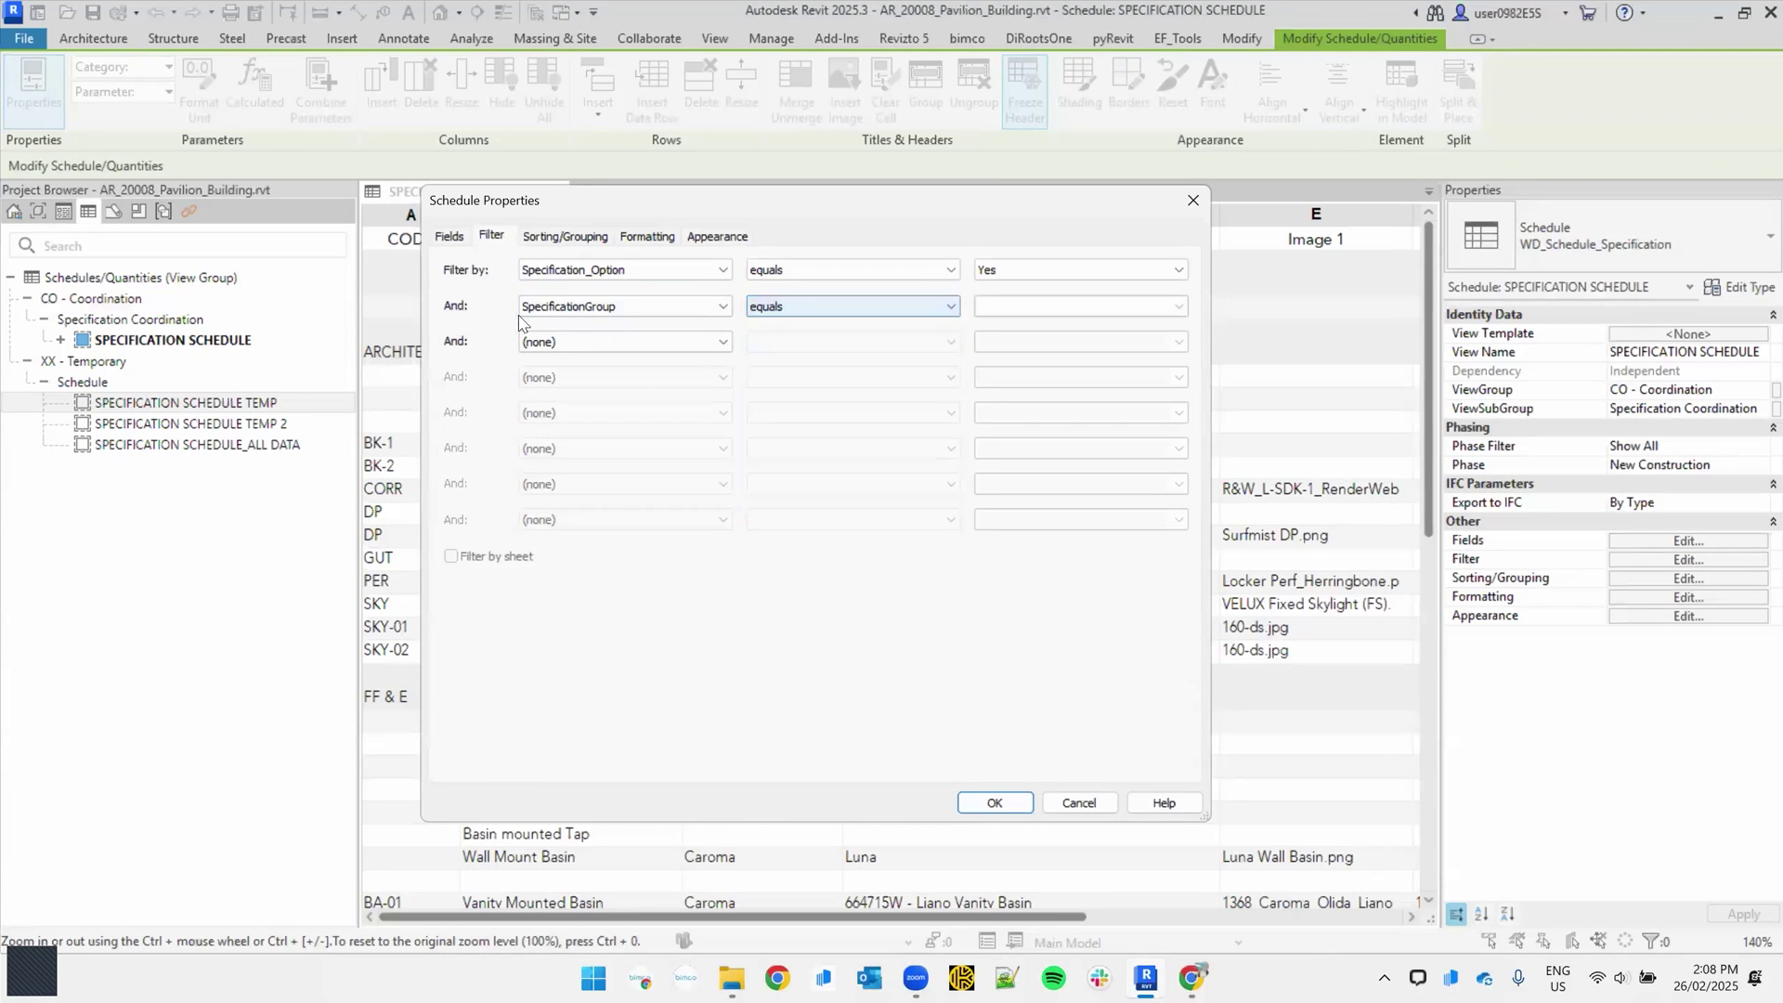
left_click(1179, 307)
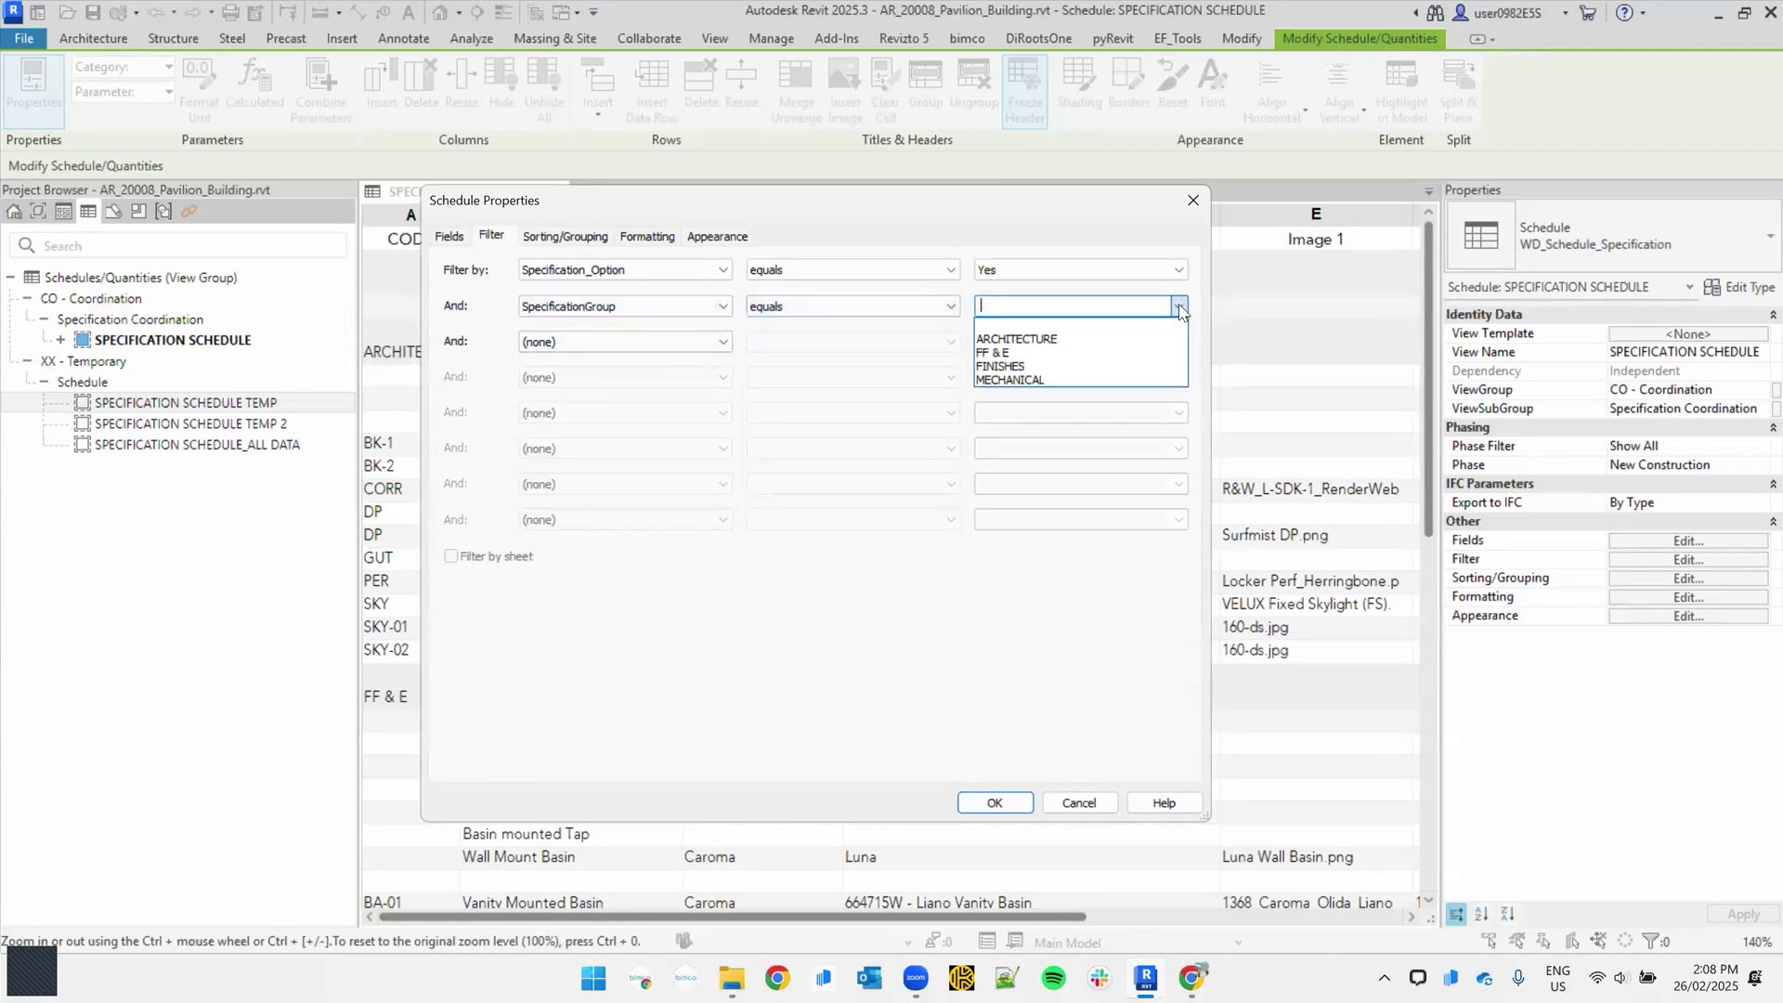
left_click(1033, 355)
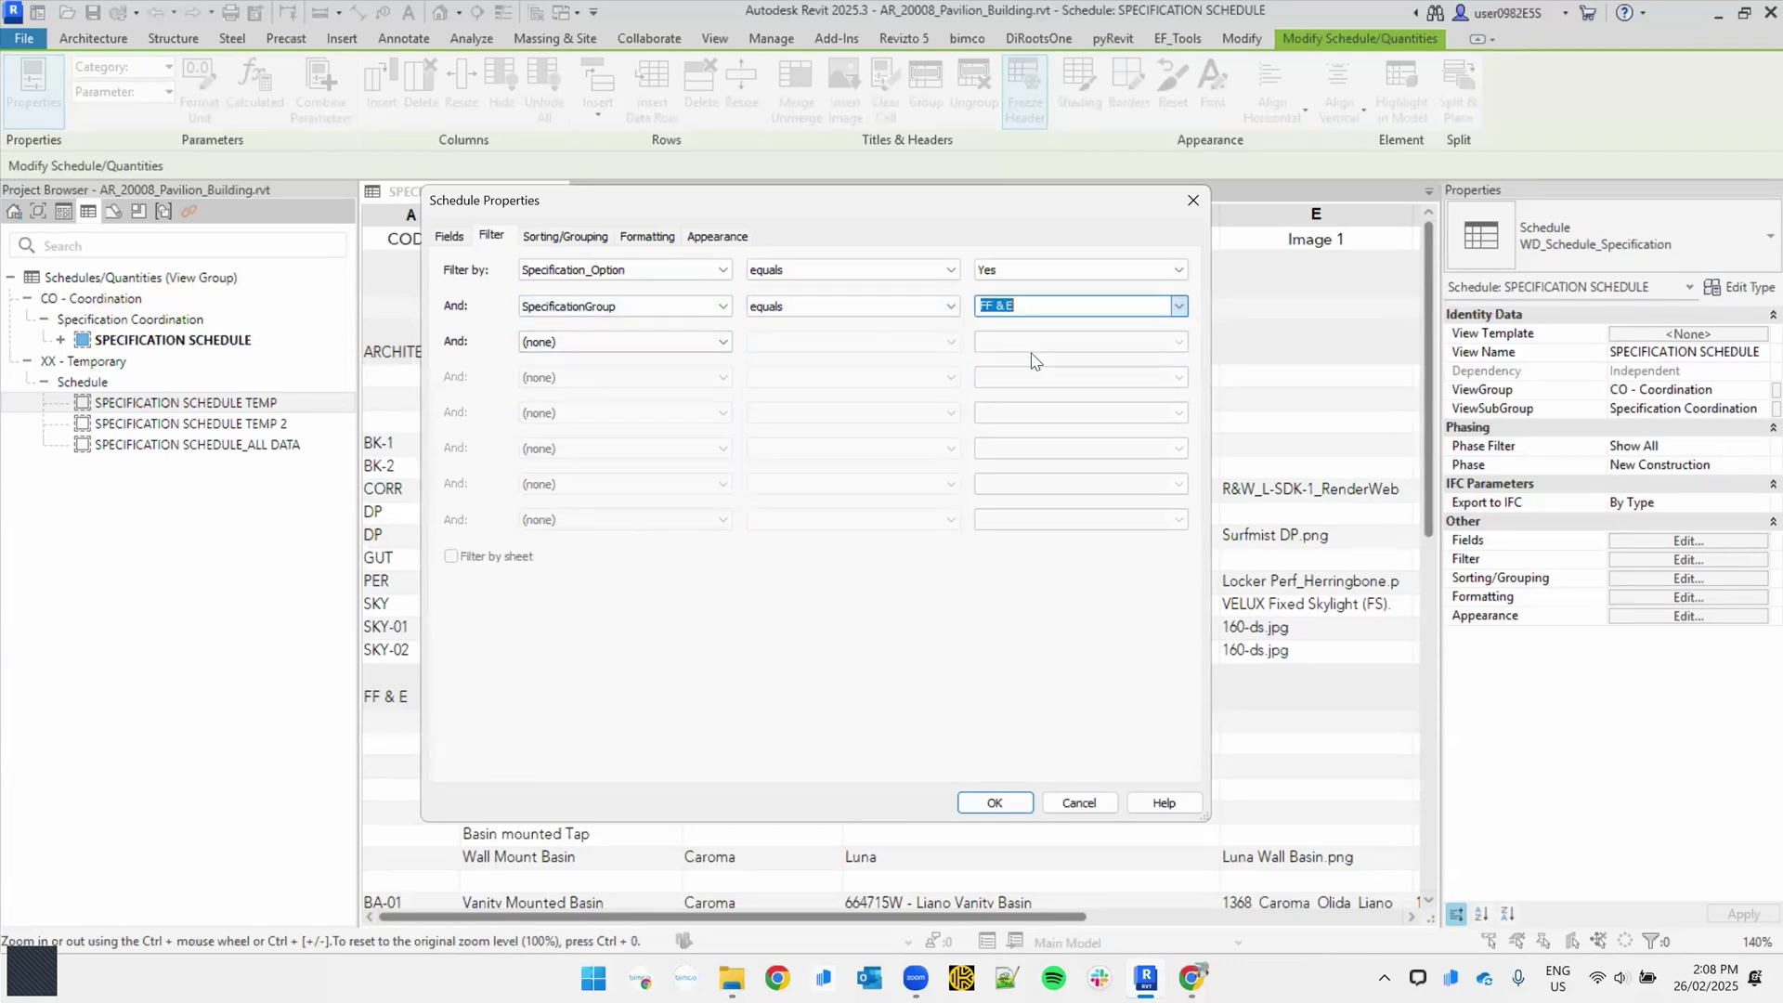
left_click(999, 801)
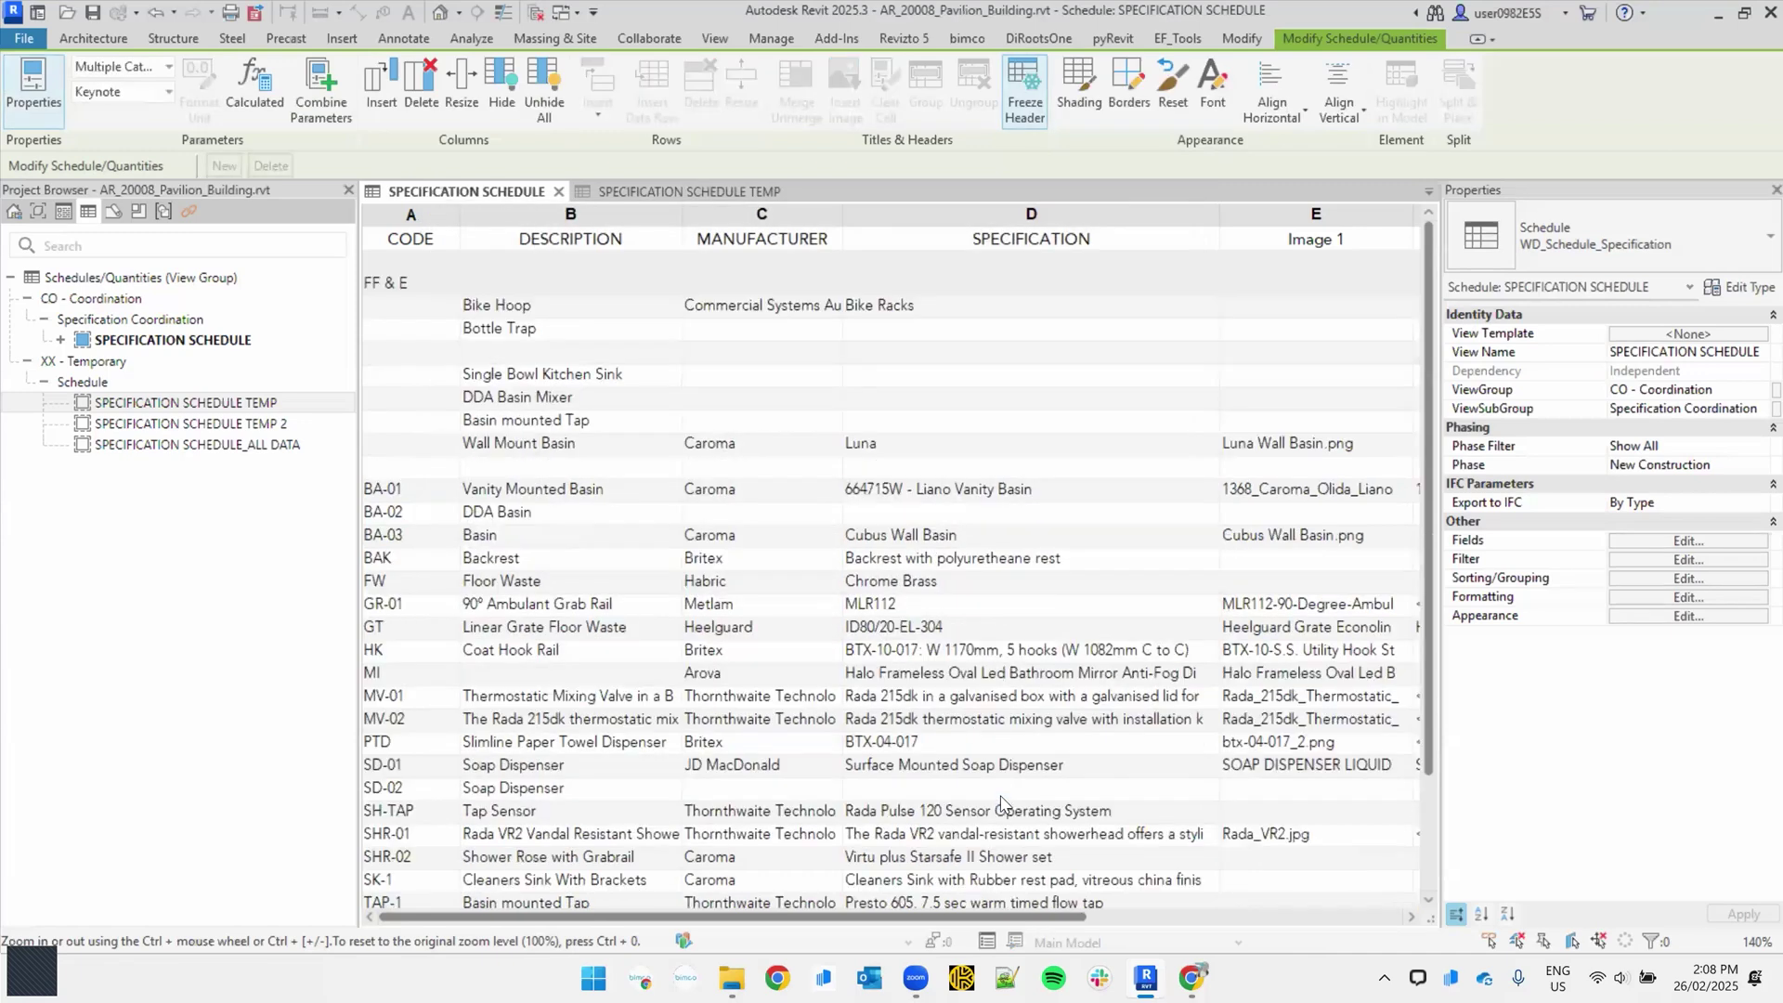
scroll(910, 590, "down", 2)
scroll(853, 720, "up", 1)
scroll(852, 719, "up", 1)
Step: Set SpecificationGroup to FF & E for the collapsed Plumbing Fixtures row in SPECIFICATION SCHEDULE TEMP and accept the type-wide change
left_click(690, 193)
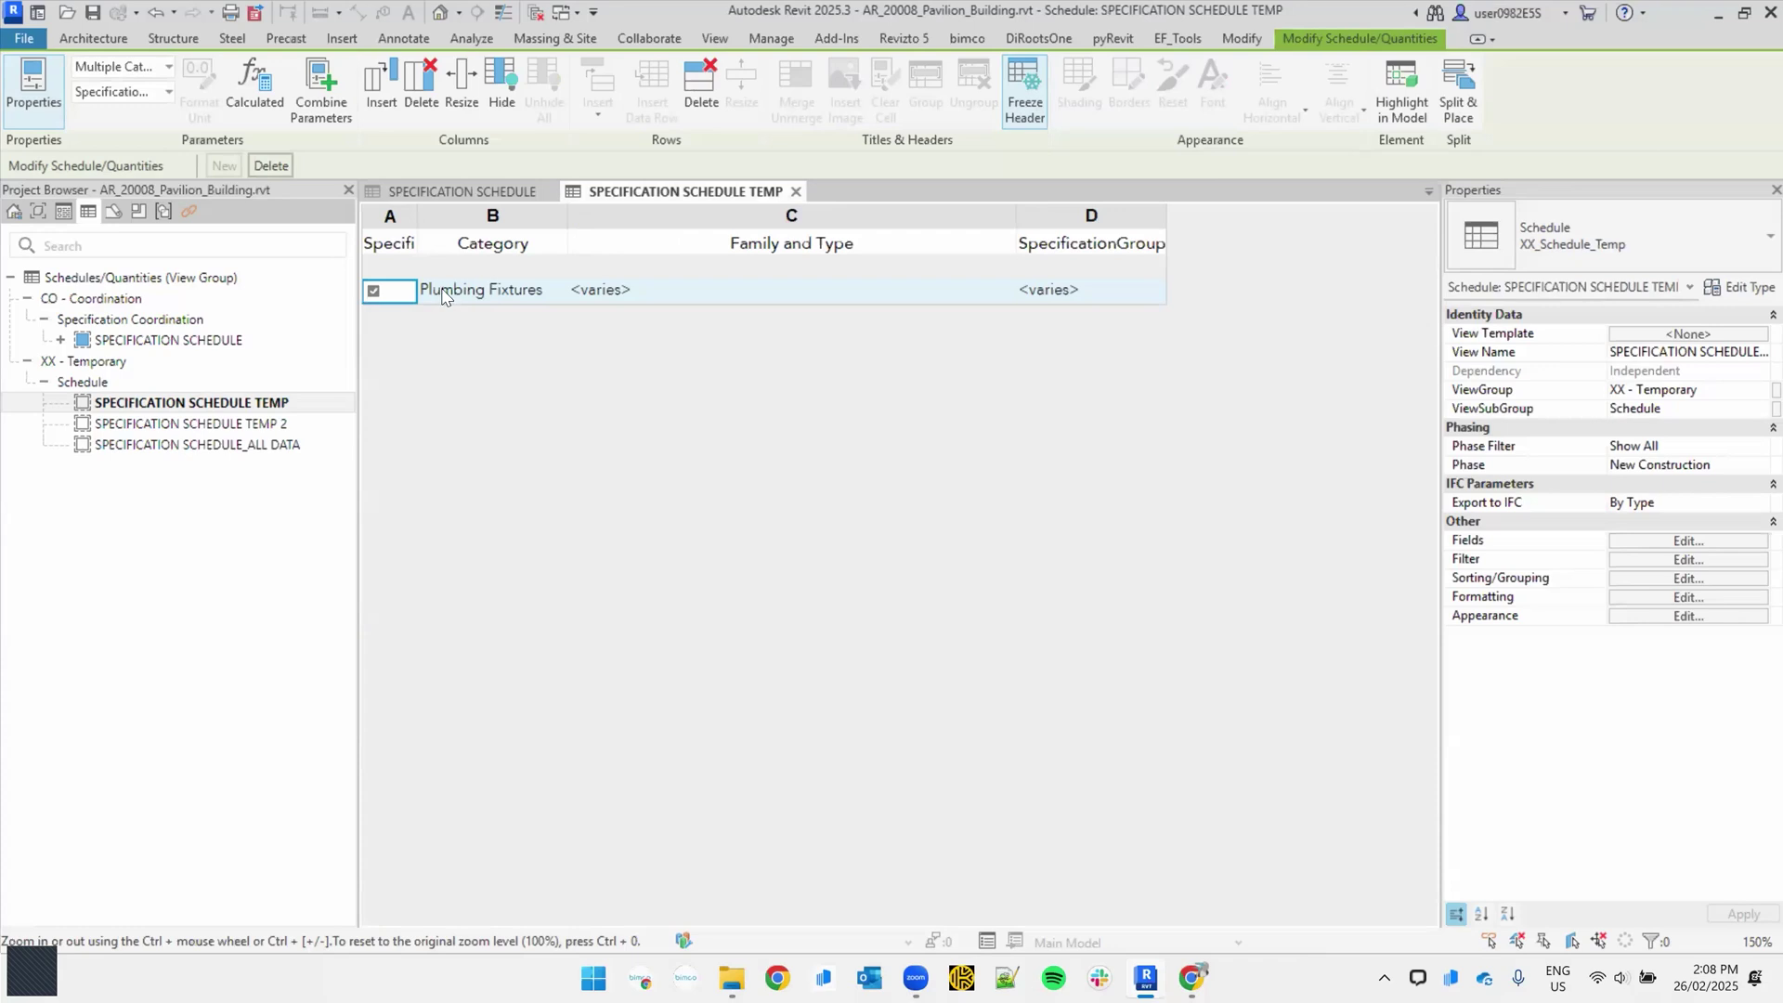
left_click(1106, 295)
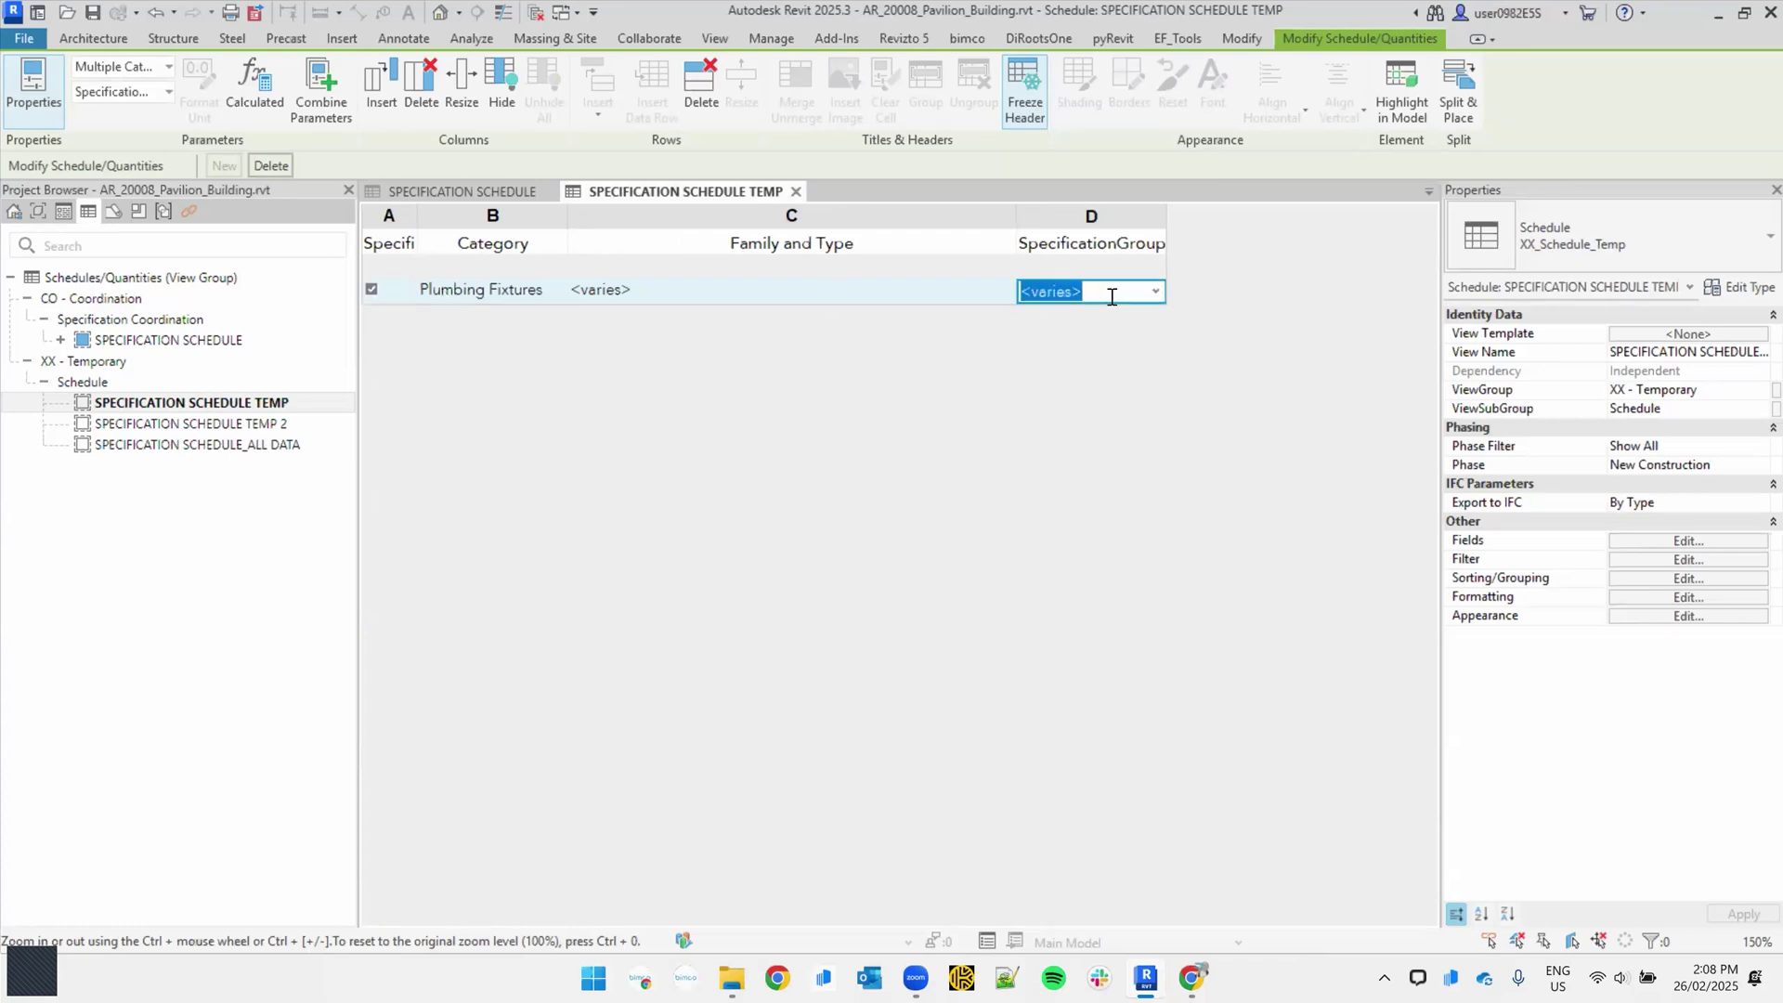
left_click(1158, 292)
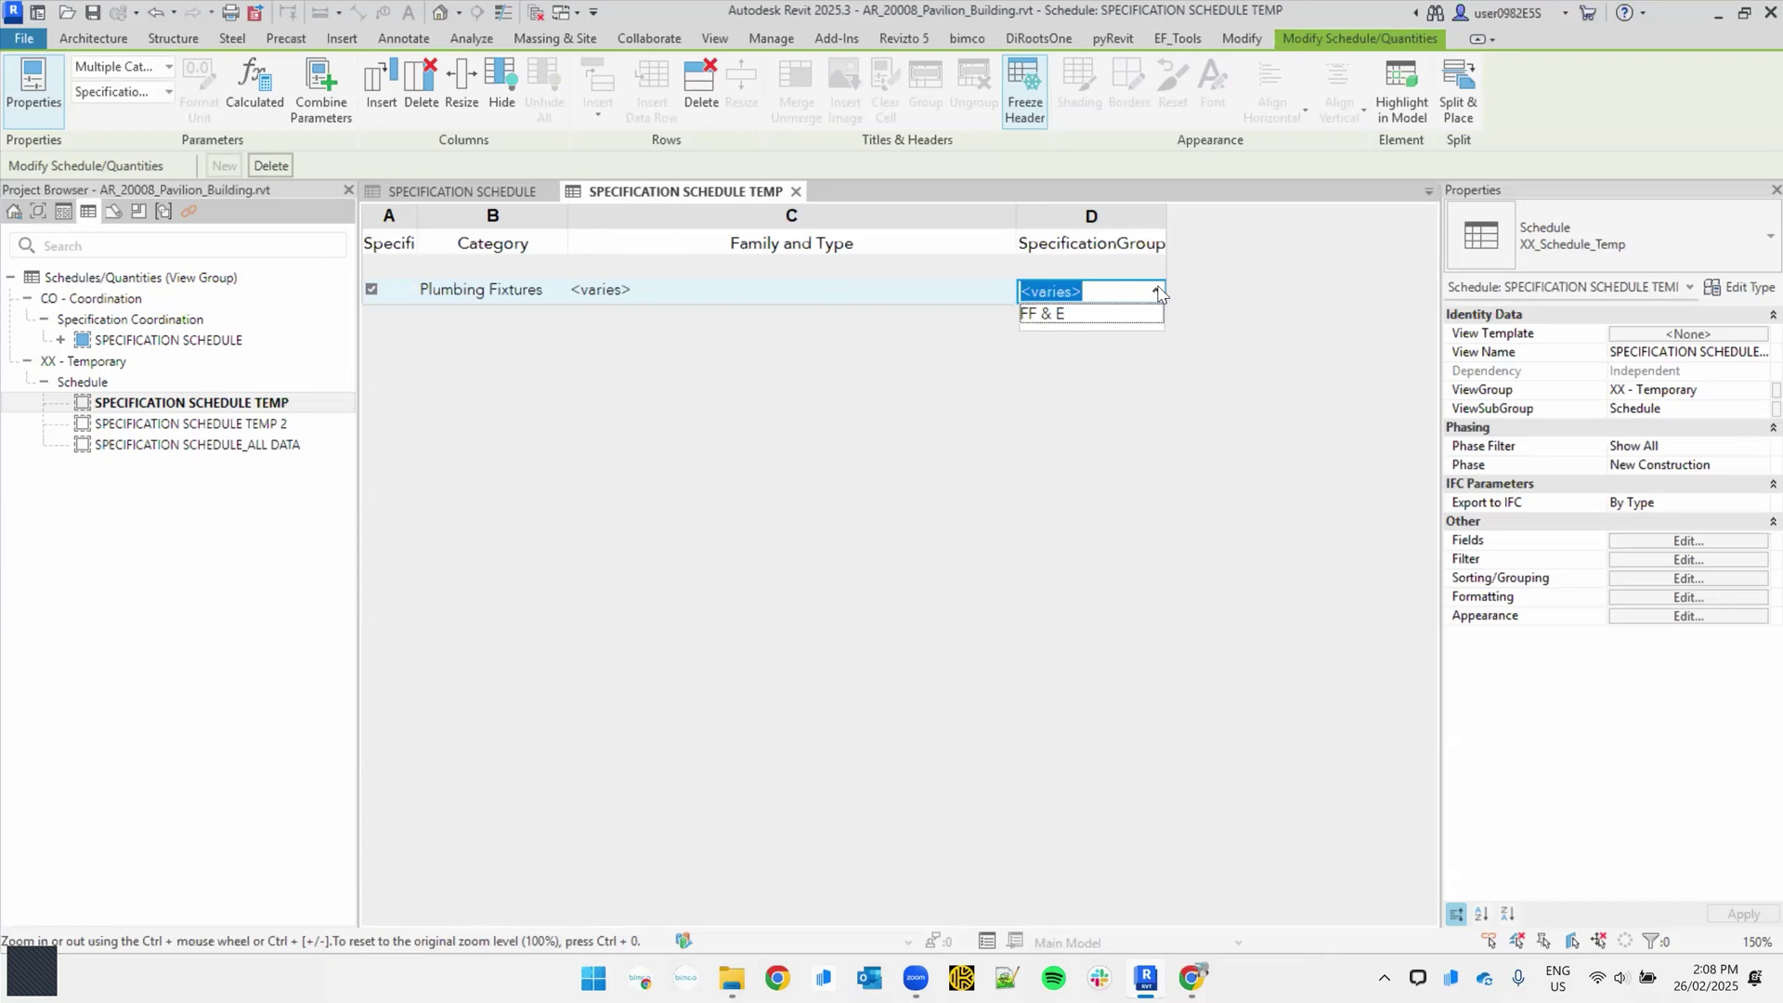
left_click(1077, 314)
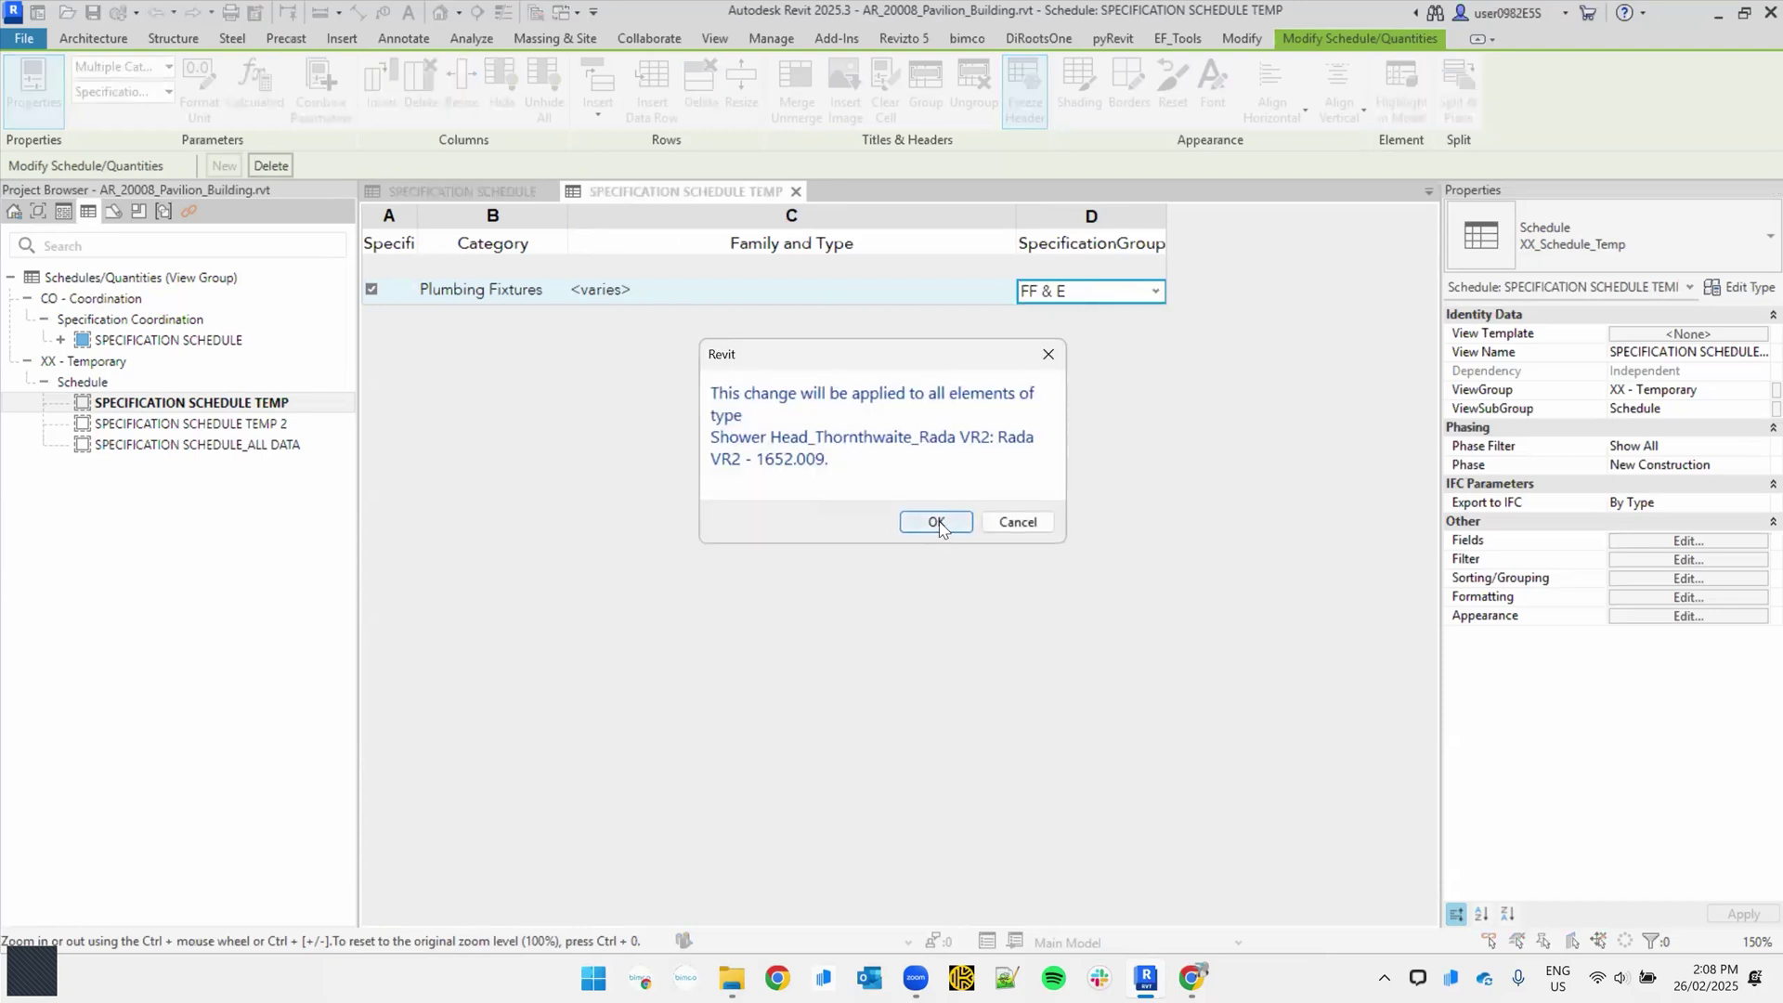
left_click(937, 522)
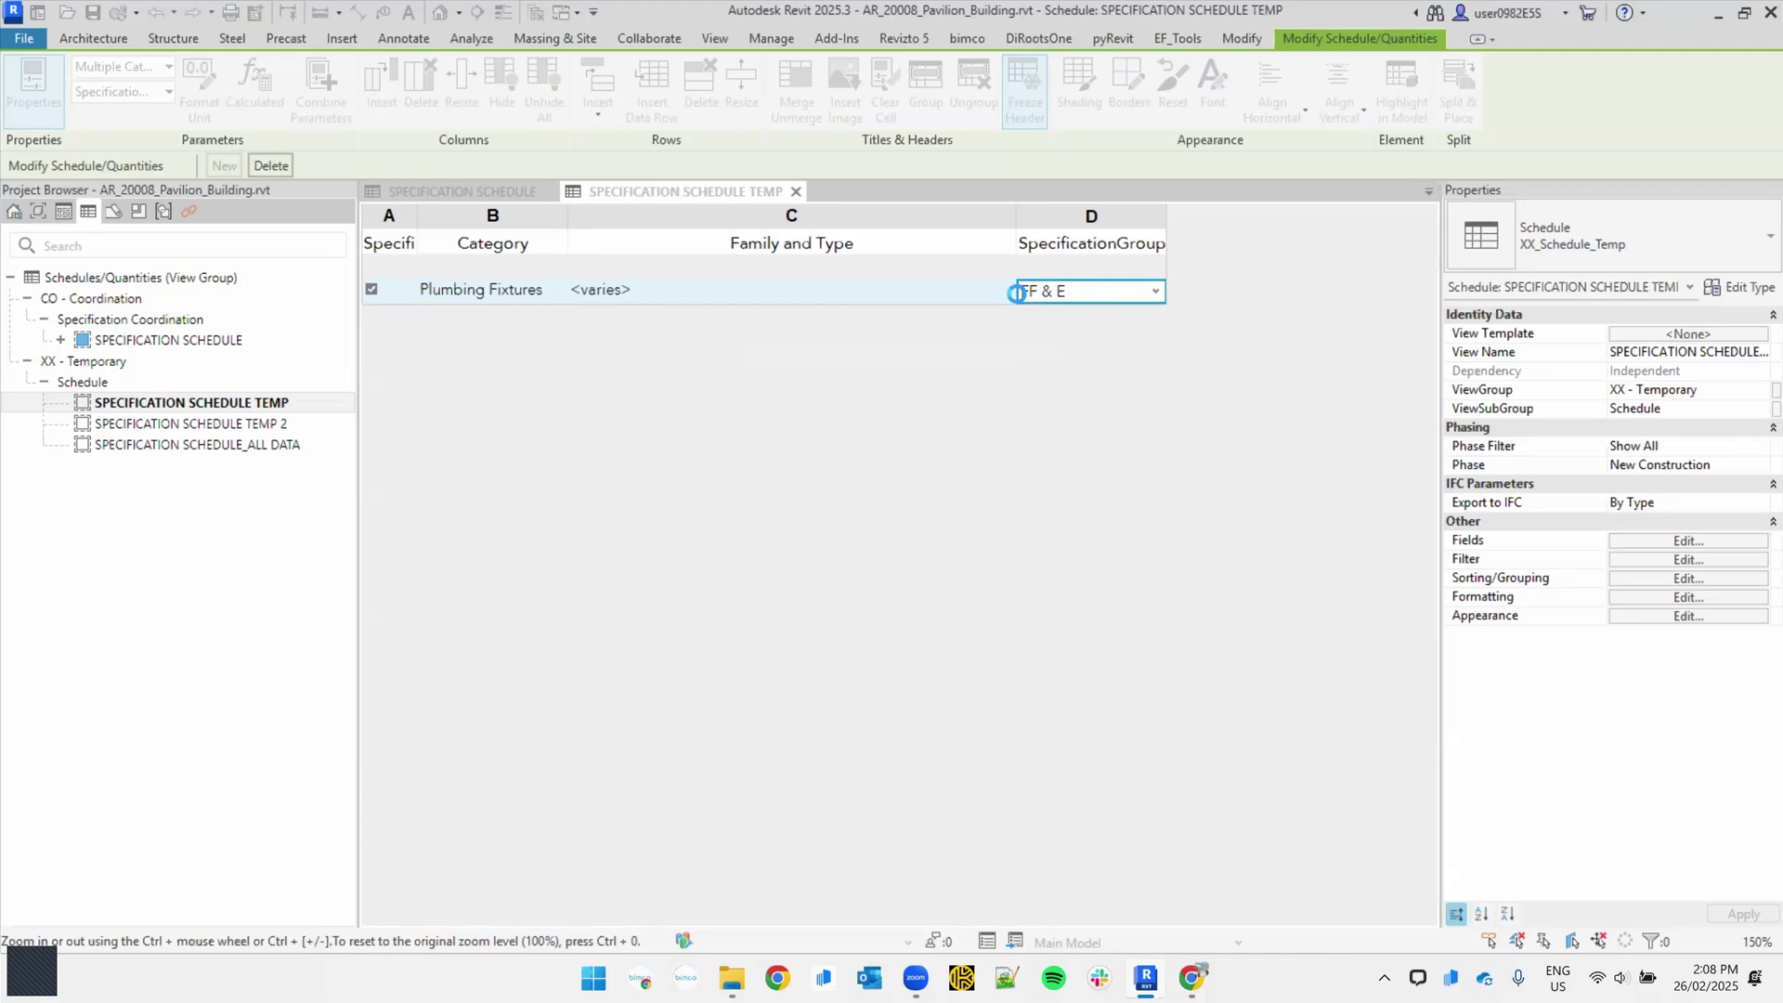
Step: Review the FF & E rows in SPECIFICATION SCHEDULE, then remove its SpecificationGroup filter, keeping only the Specification_Option equals Yes condition
left_click(472, 192)
scroll(650, 537, "down", 2)
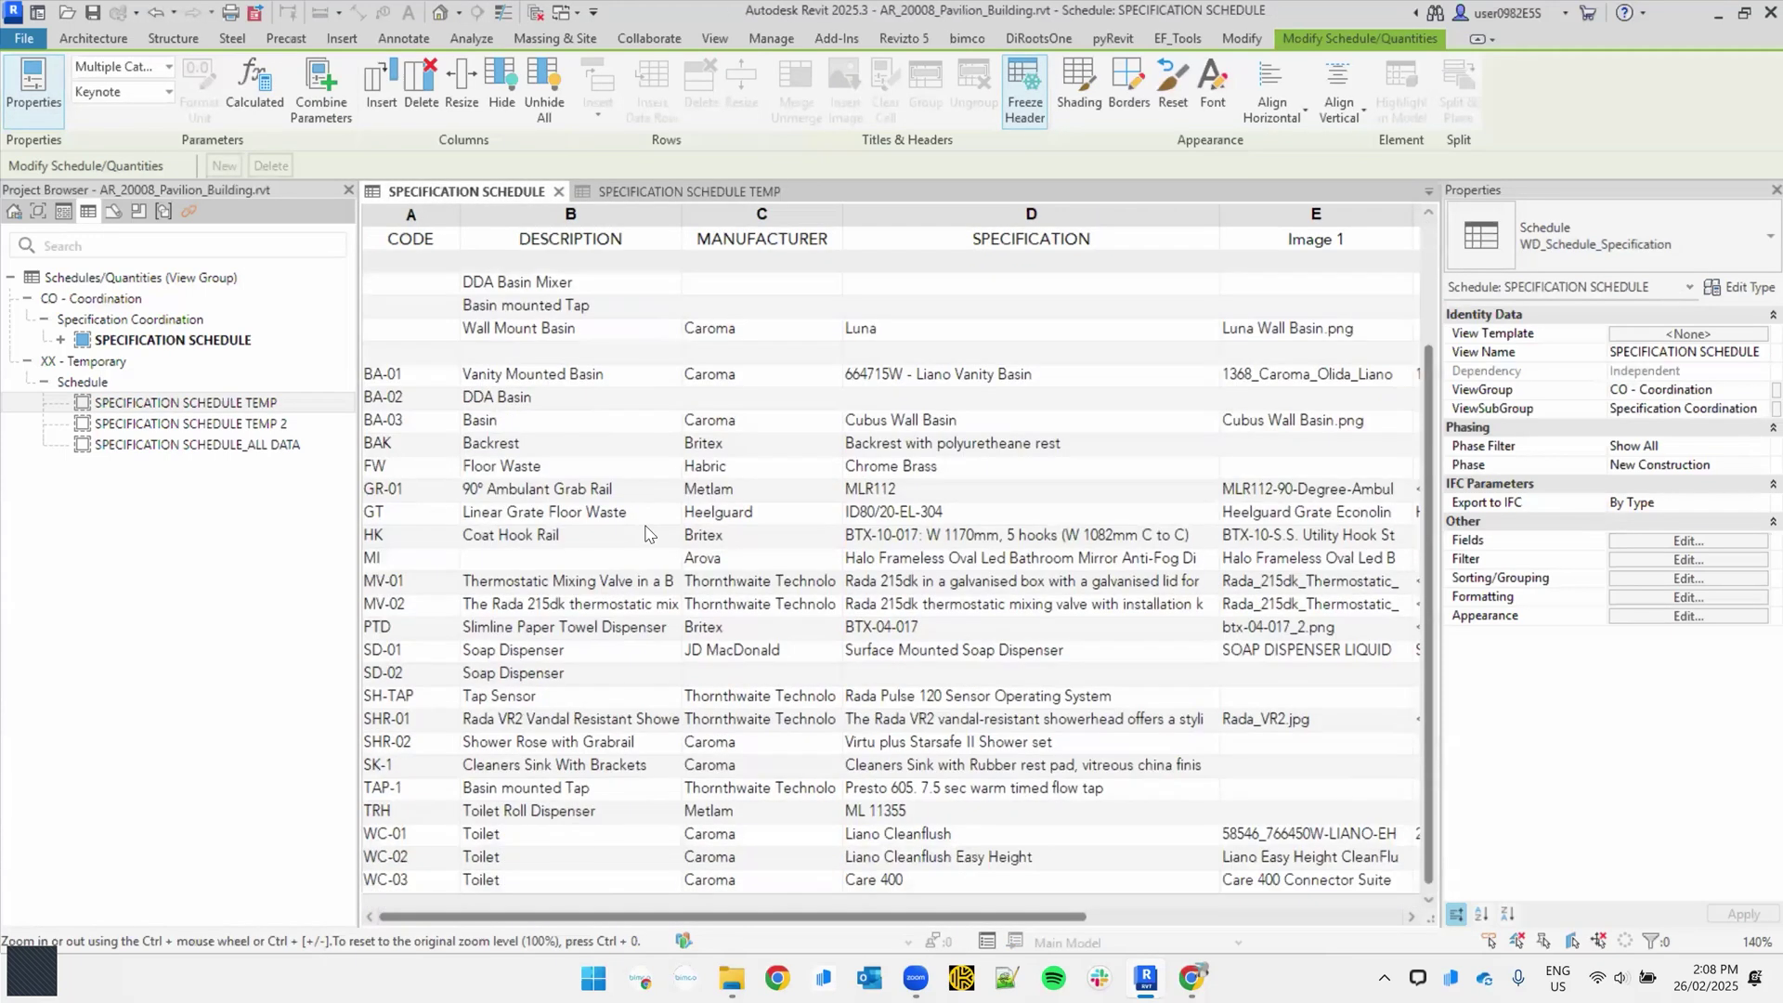
scroll(650, 537, "up", 1)
scroll(650, 537, "up", 1)
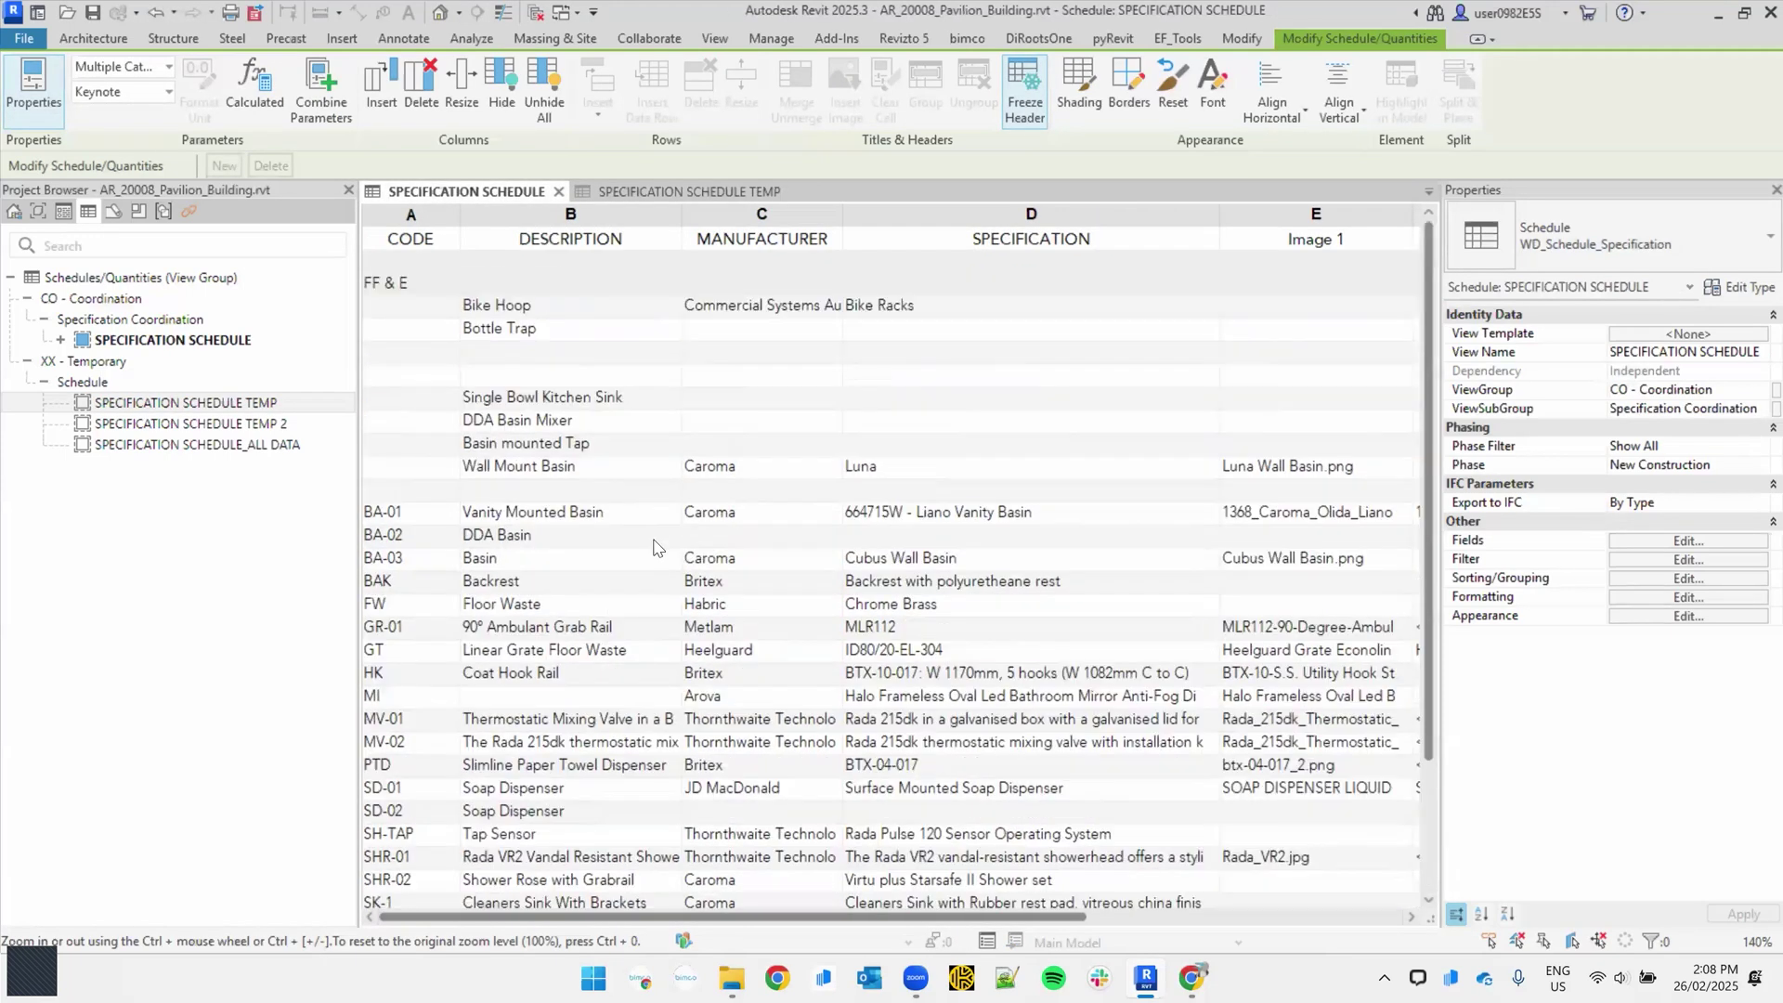
left_click(1687, 563)
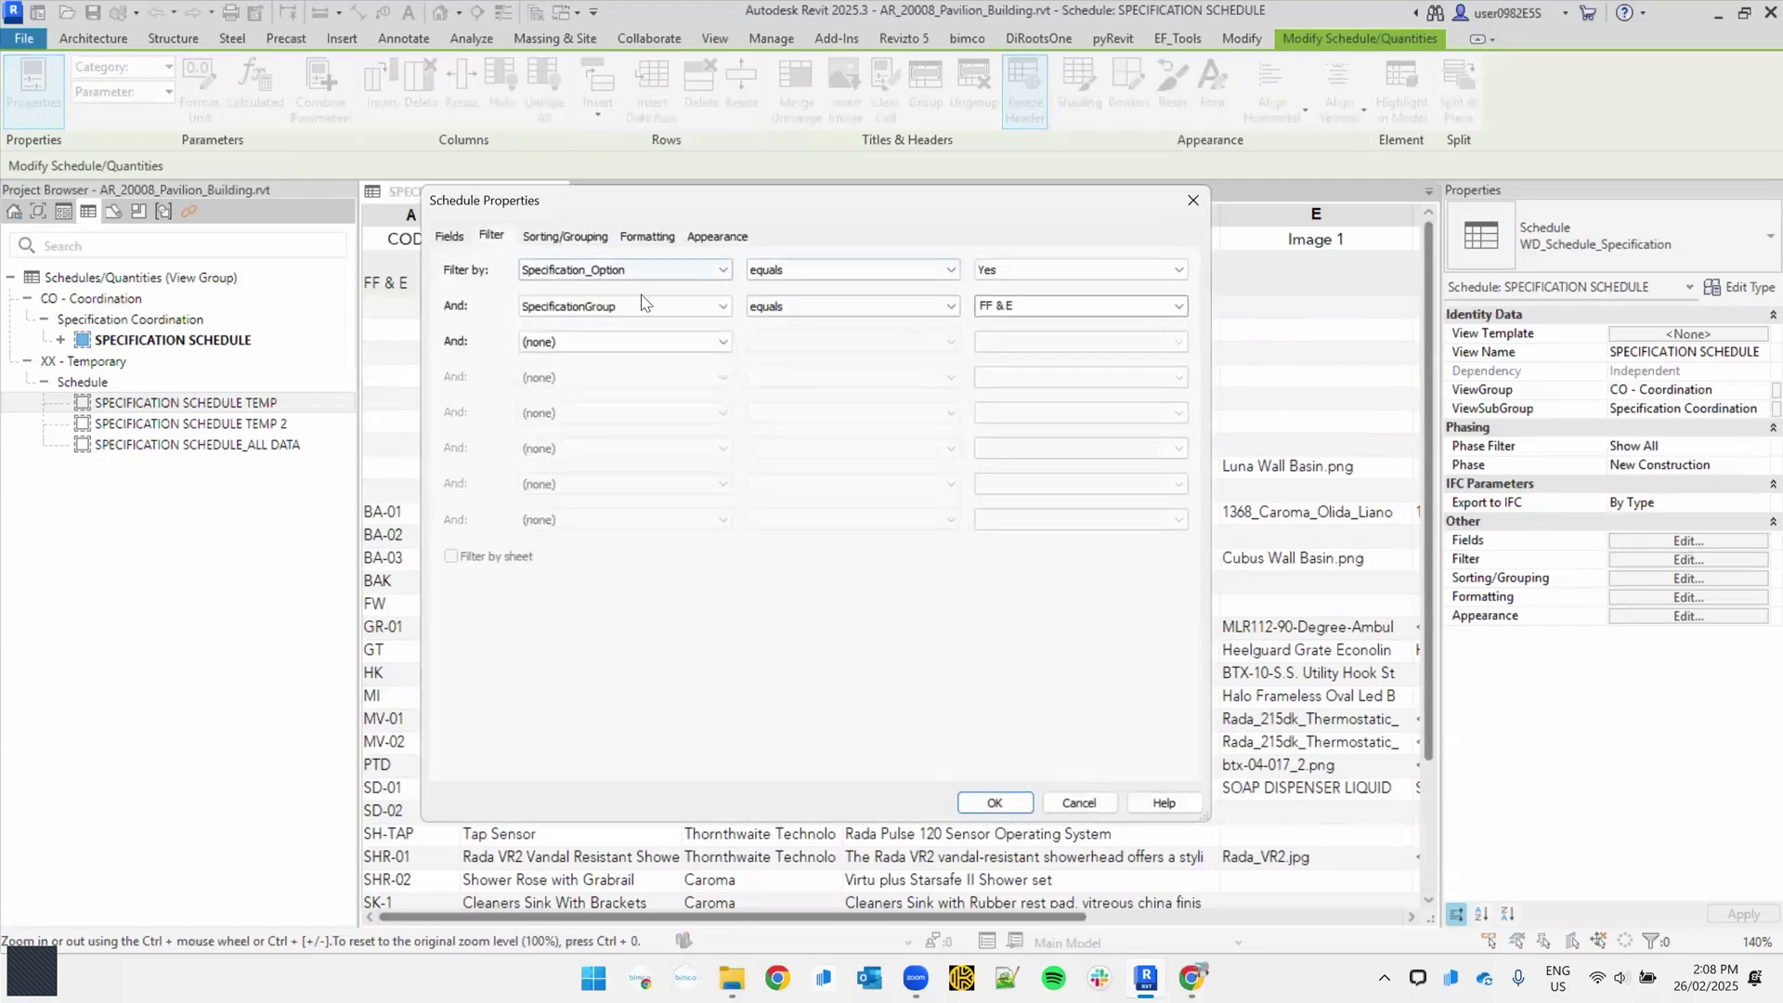
left_click(656, 306)
left_click(630, 325)
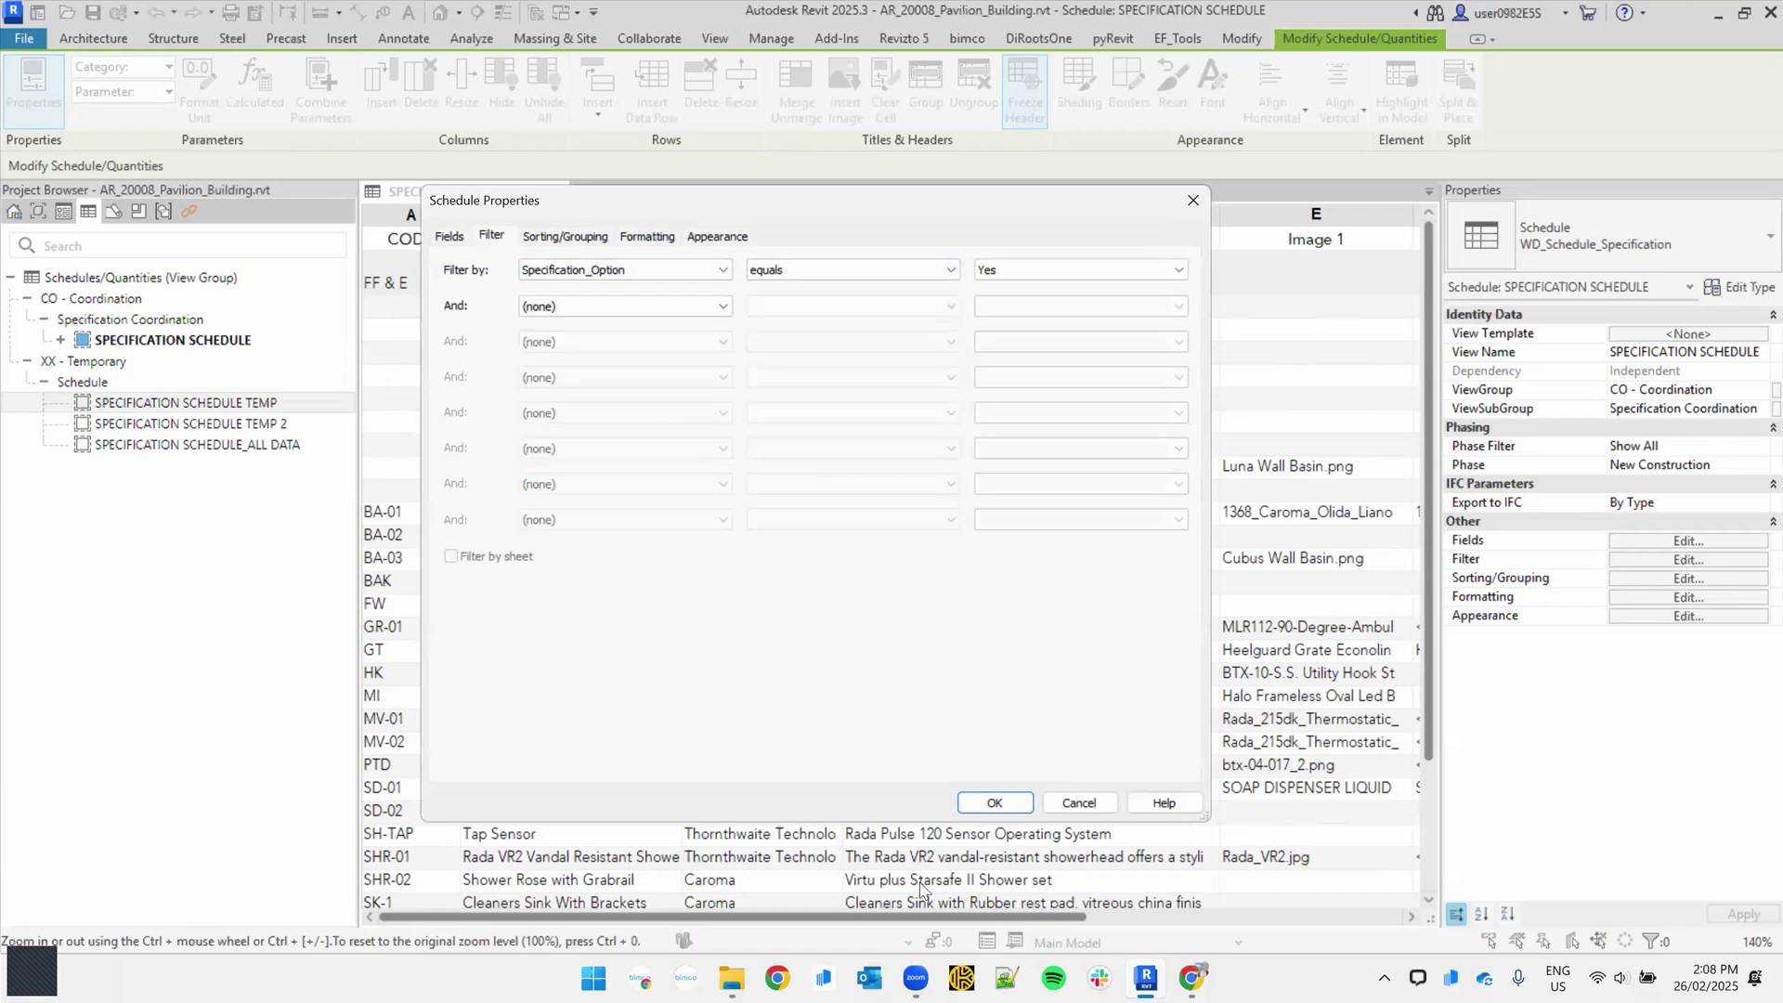
left_click(994, 803)
scroll(711, 406, "down", 3)
scroll(446, 322, "up", 3)
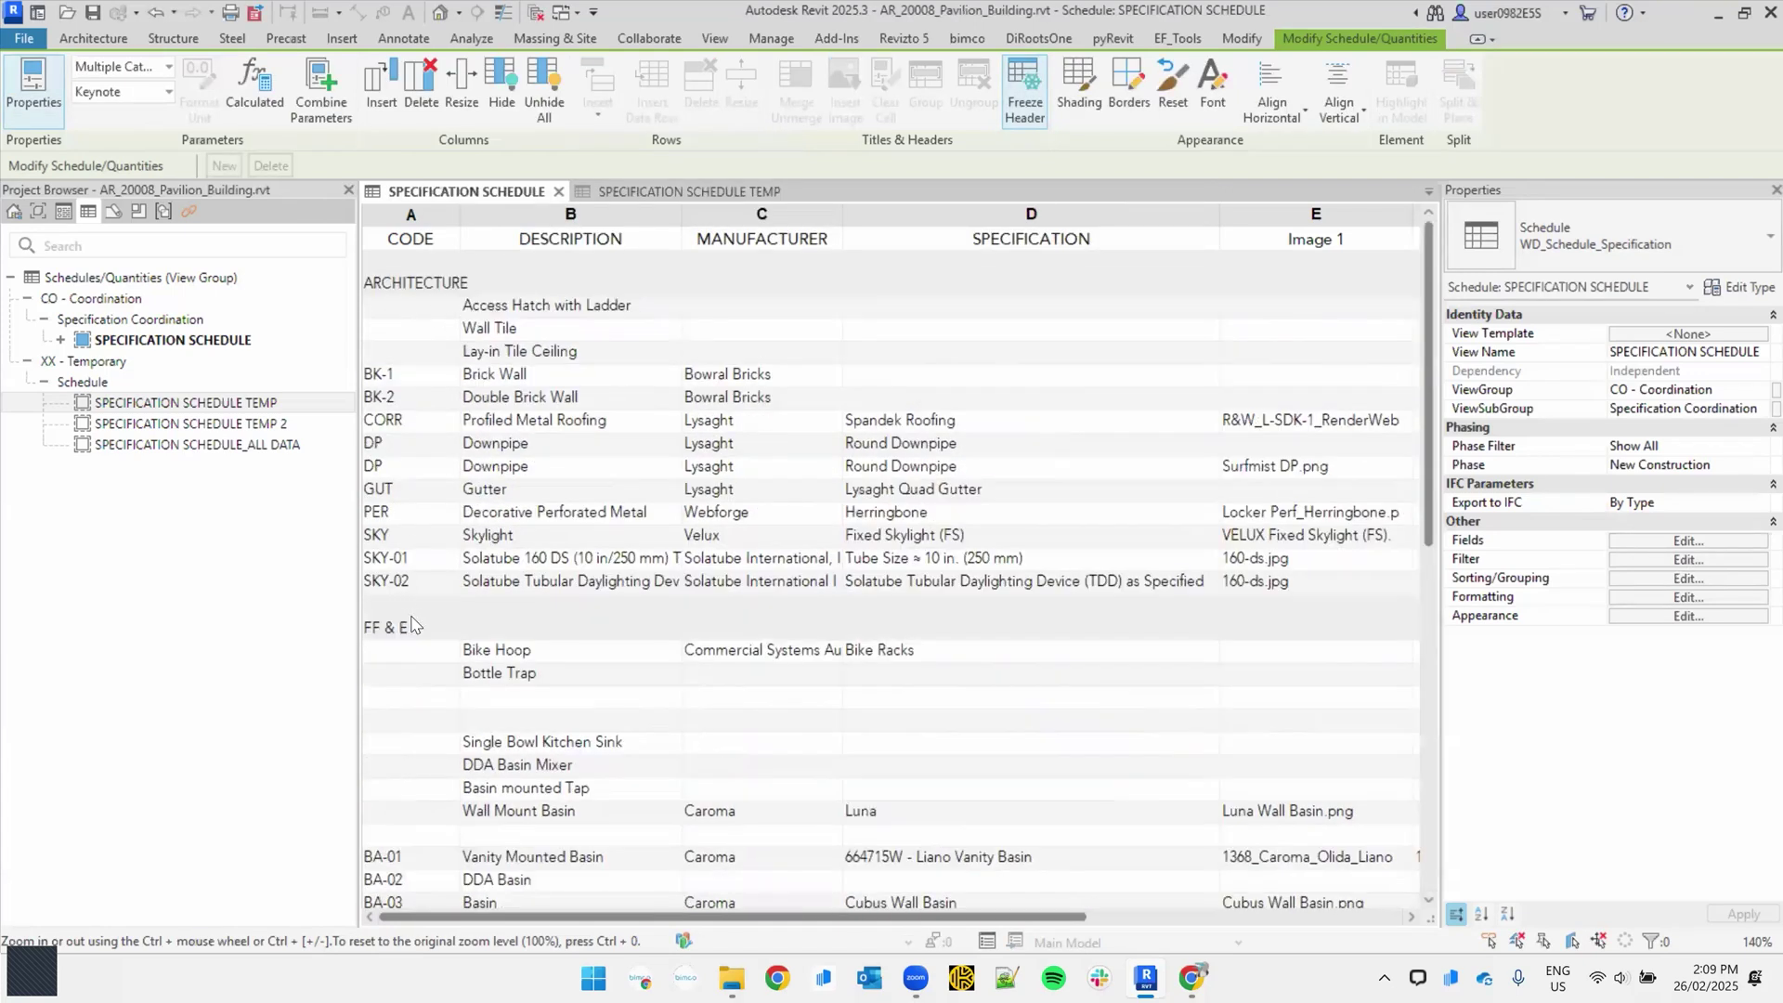
Step: Close SPECIFICATION SCHEDULE TEMP, leaving SPECIFICATION SCHEDULE open
key("ctrl")
key("ctrl")
left_click(714, 192)
left_click(796, 193)
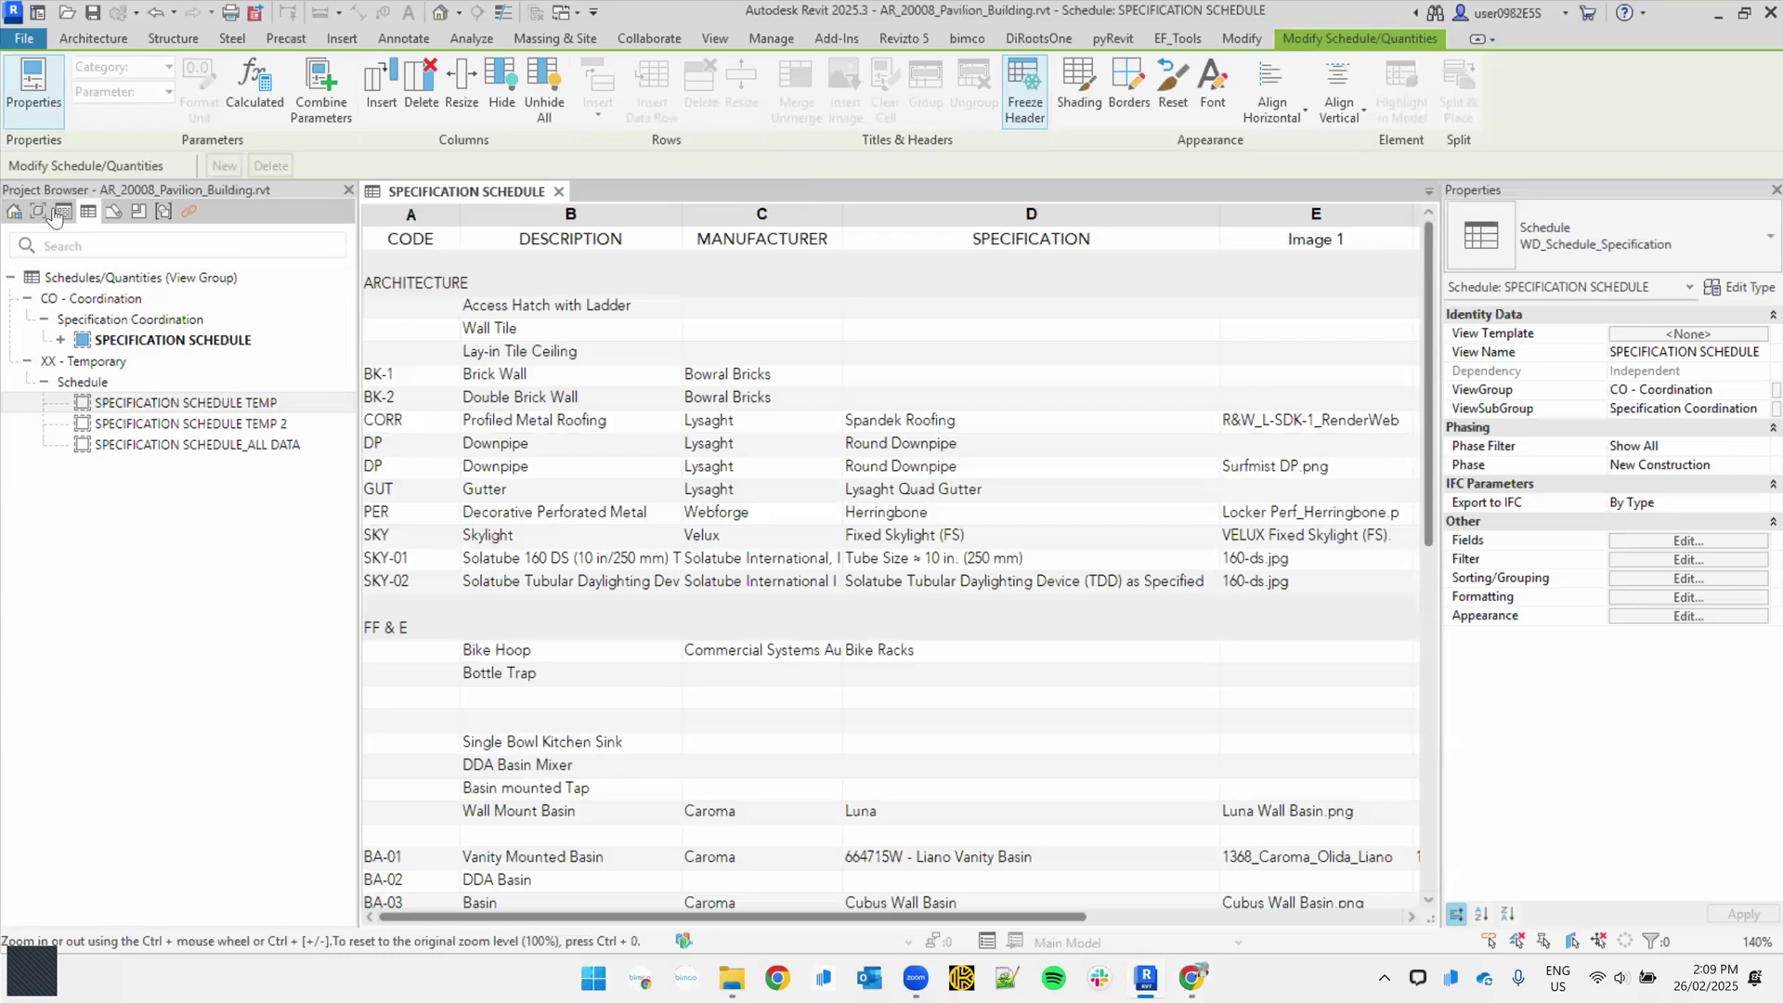
Step: Open the GROUND LEVEL plan and the 3D SPECIFICATION COORDINATION view, and examine how the model elements are colour-coded
left_click(36, 213)
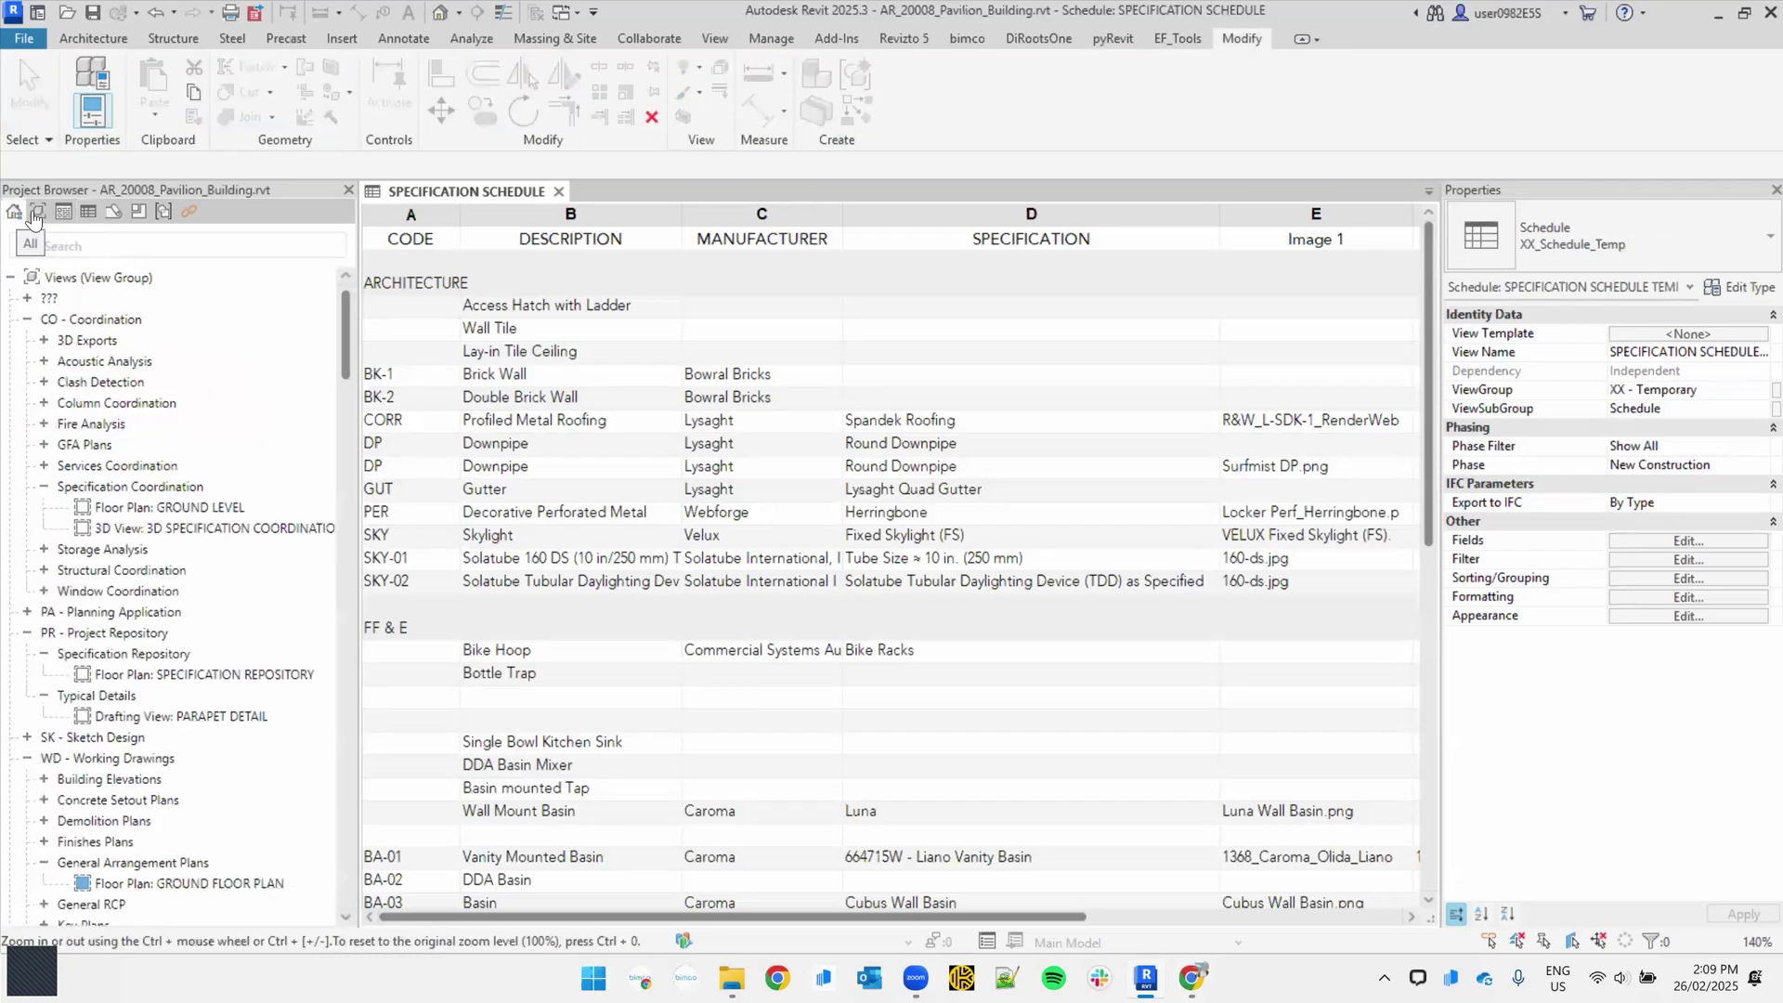
left_click(36, 215)
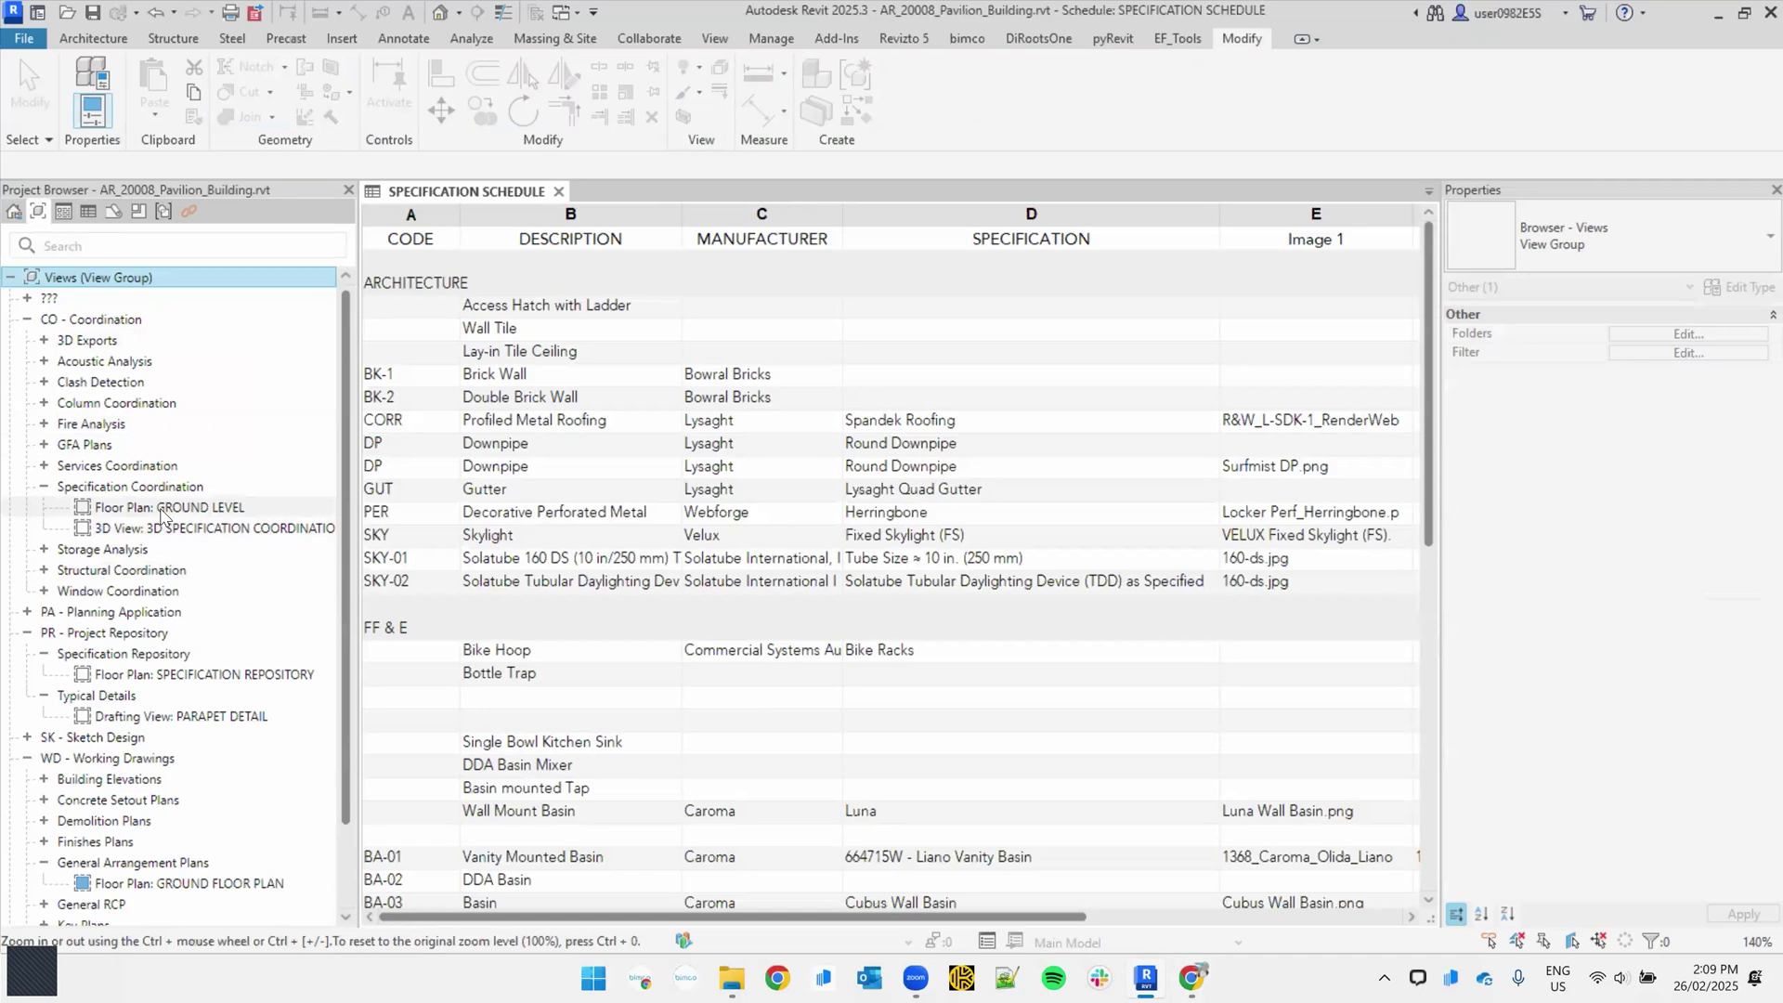
double_click(161, 508)
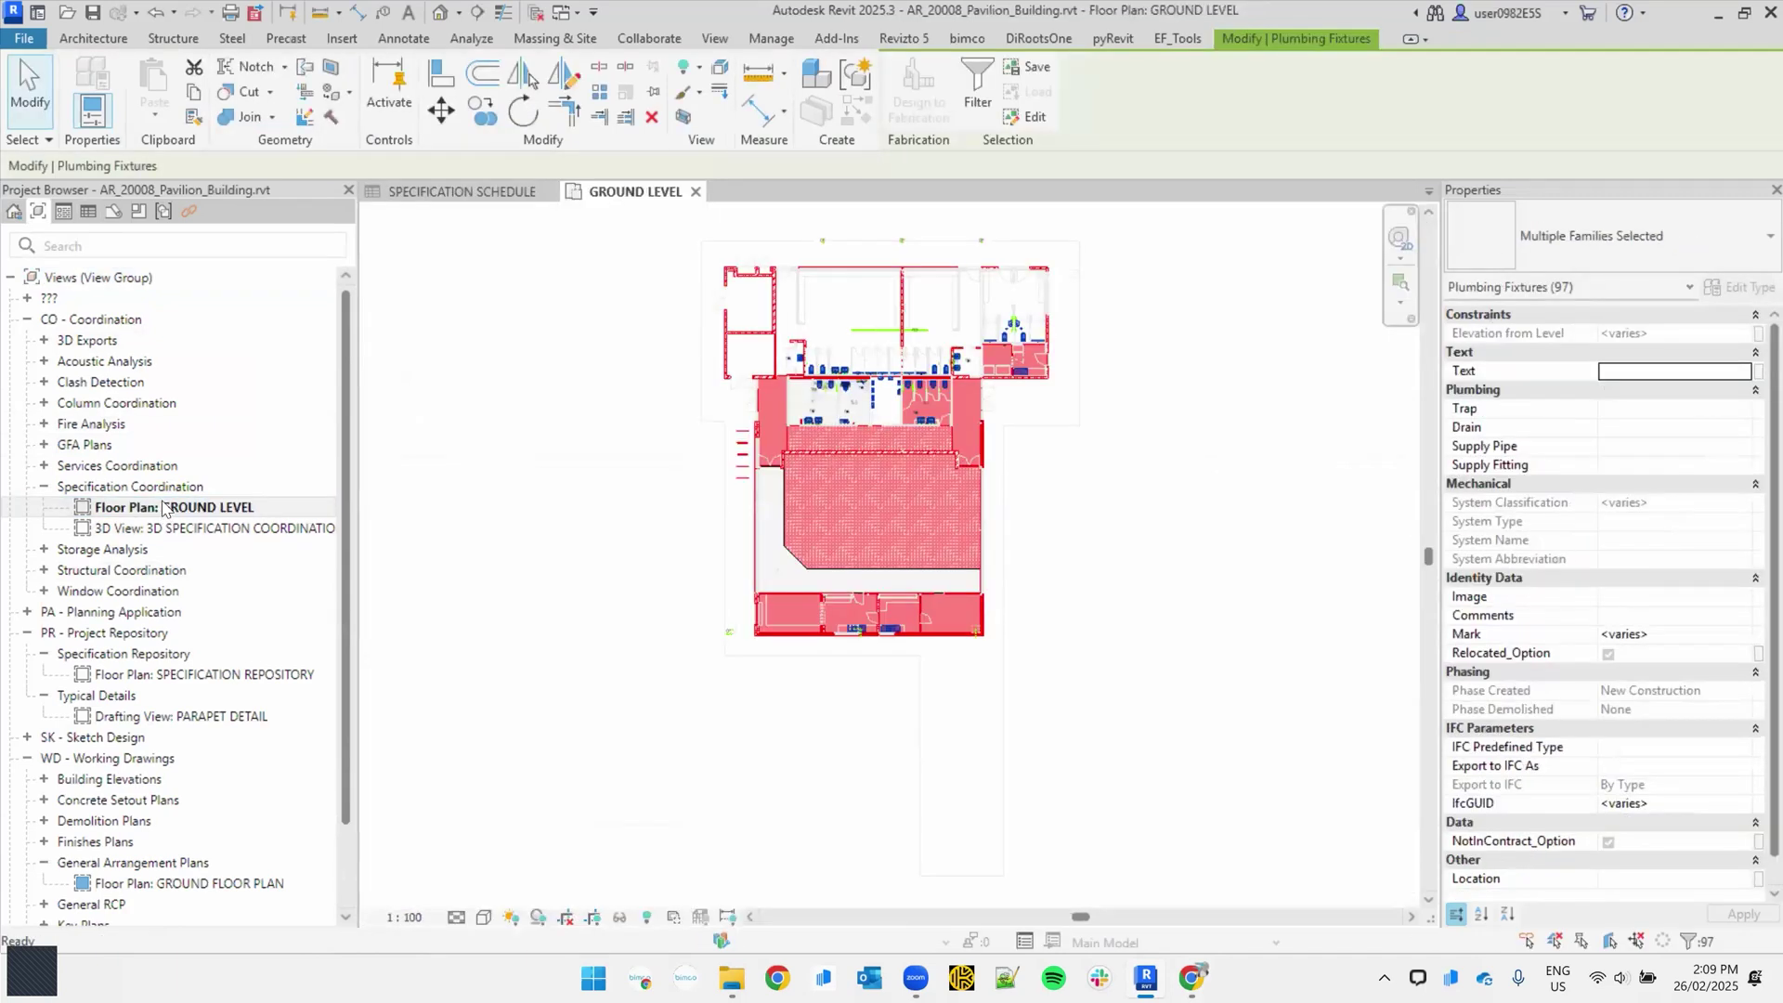
double_click(177, 528)
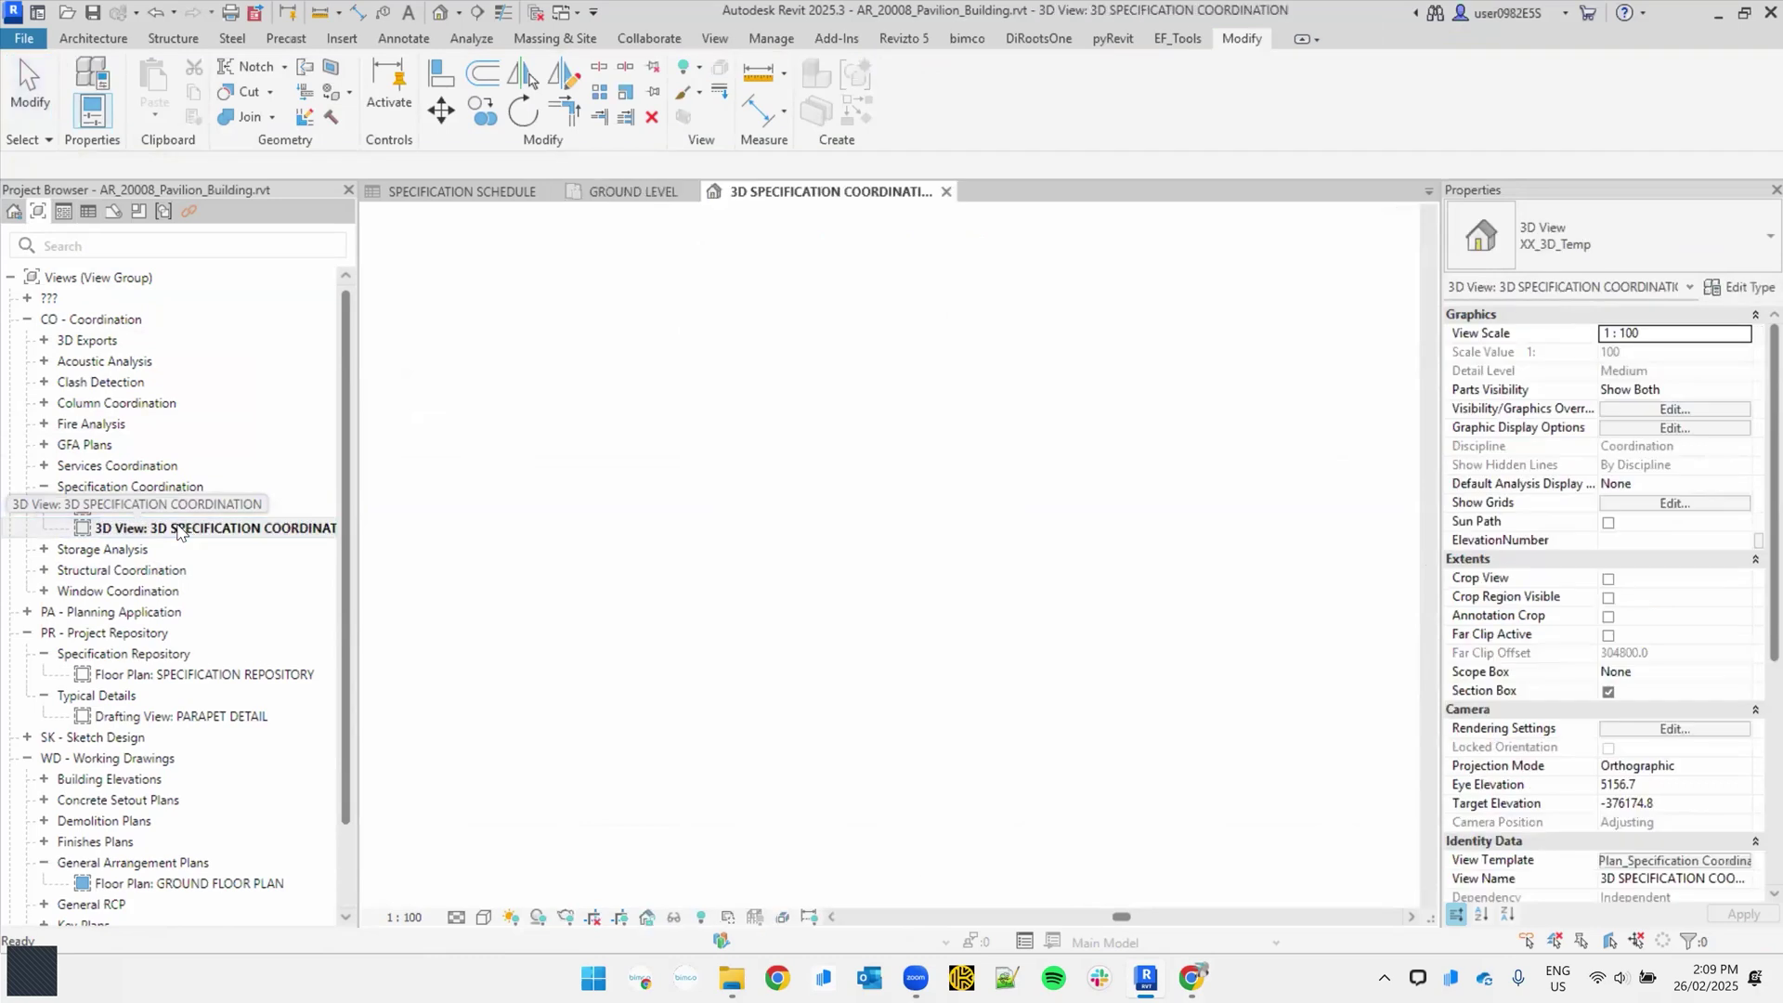
left_click(540, 299)
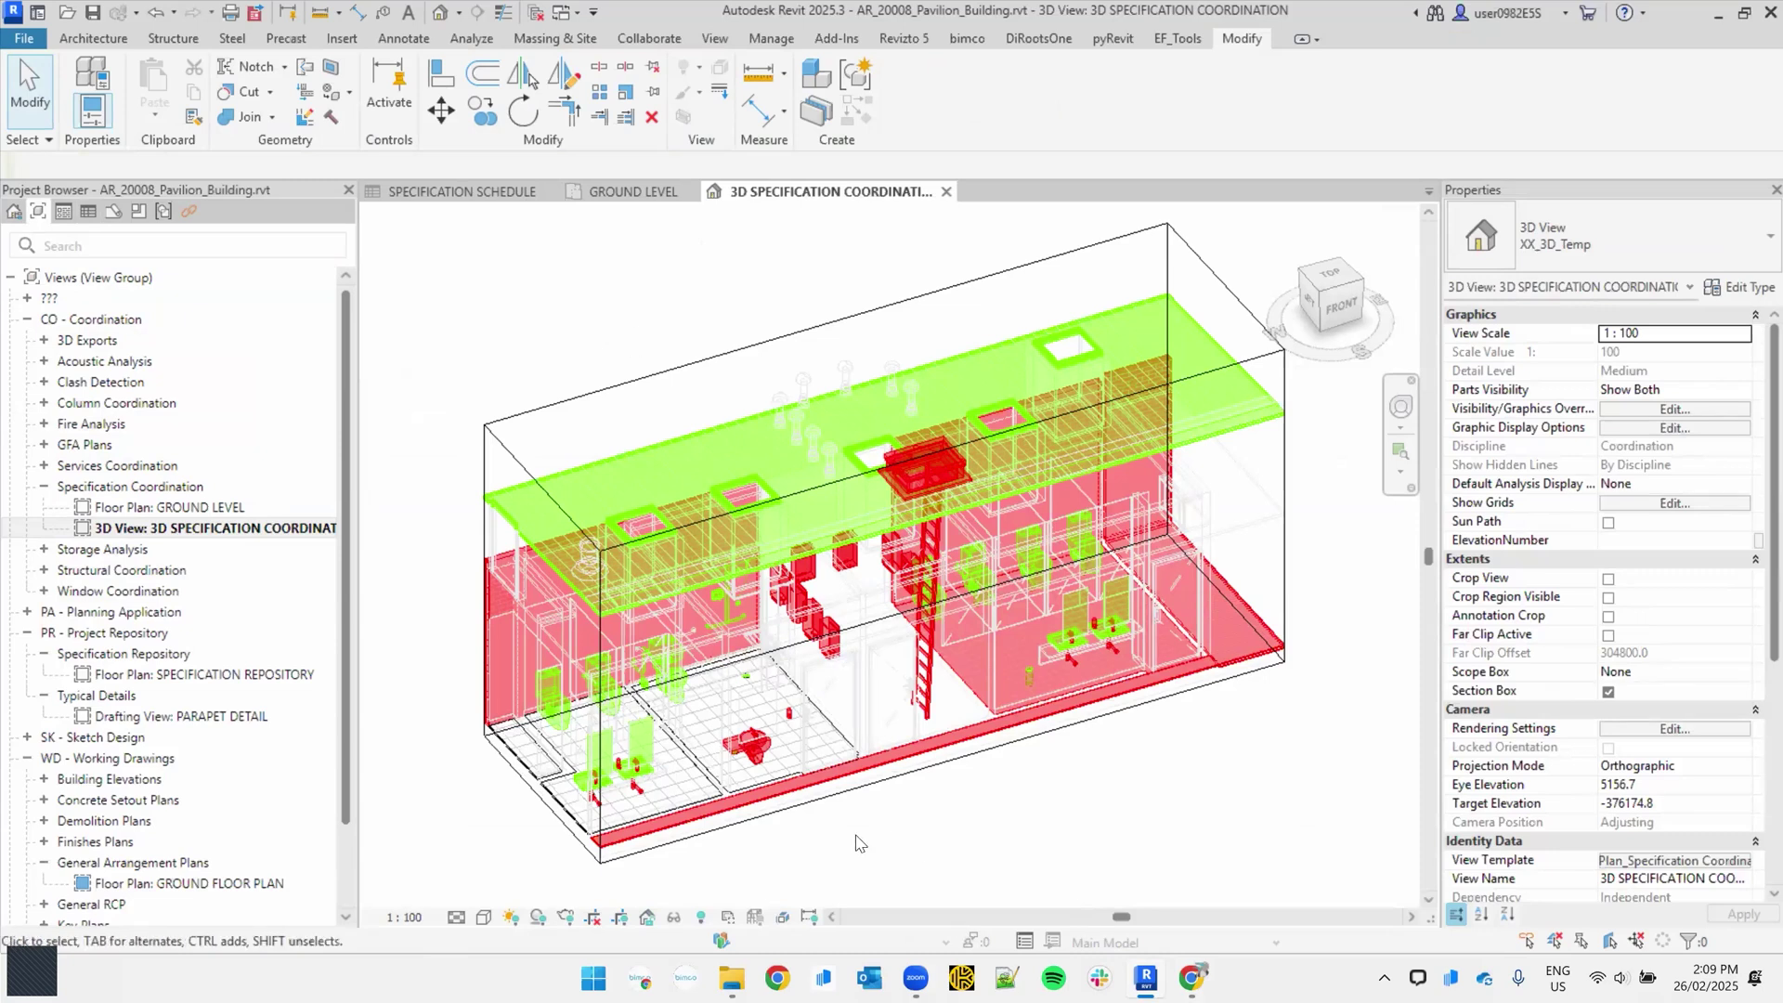
scroll(862, 844, "up", 2)
scroll(827, 831, "up", 1)
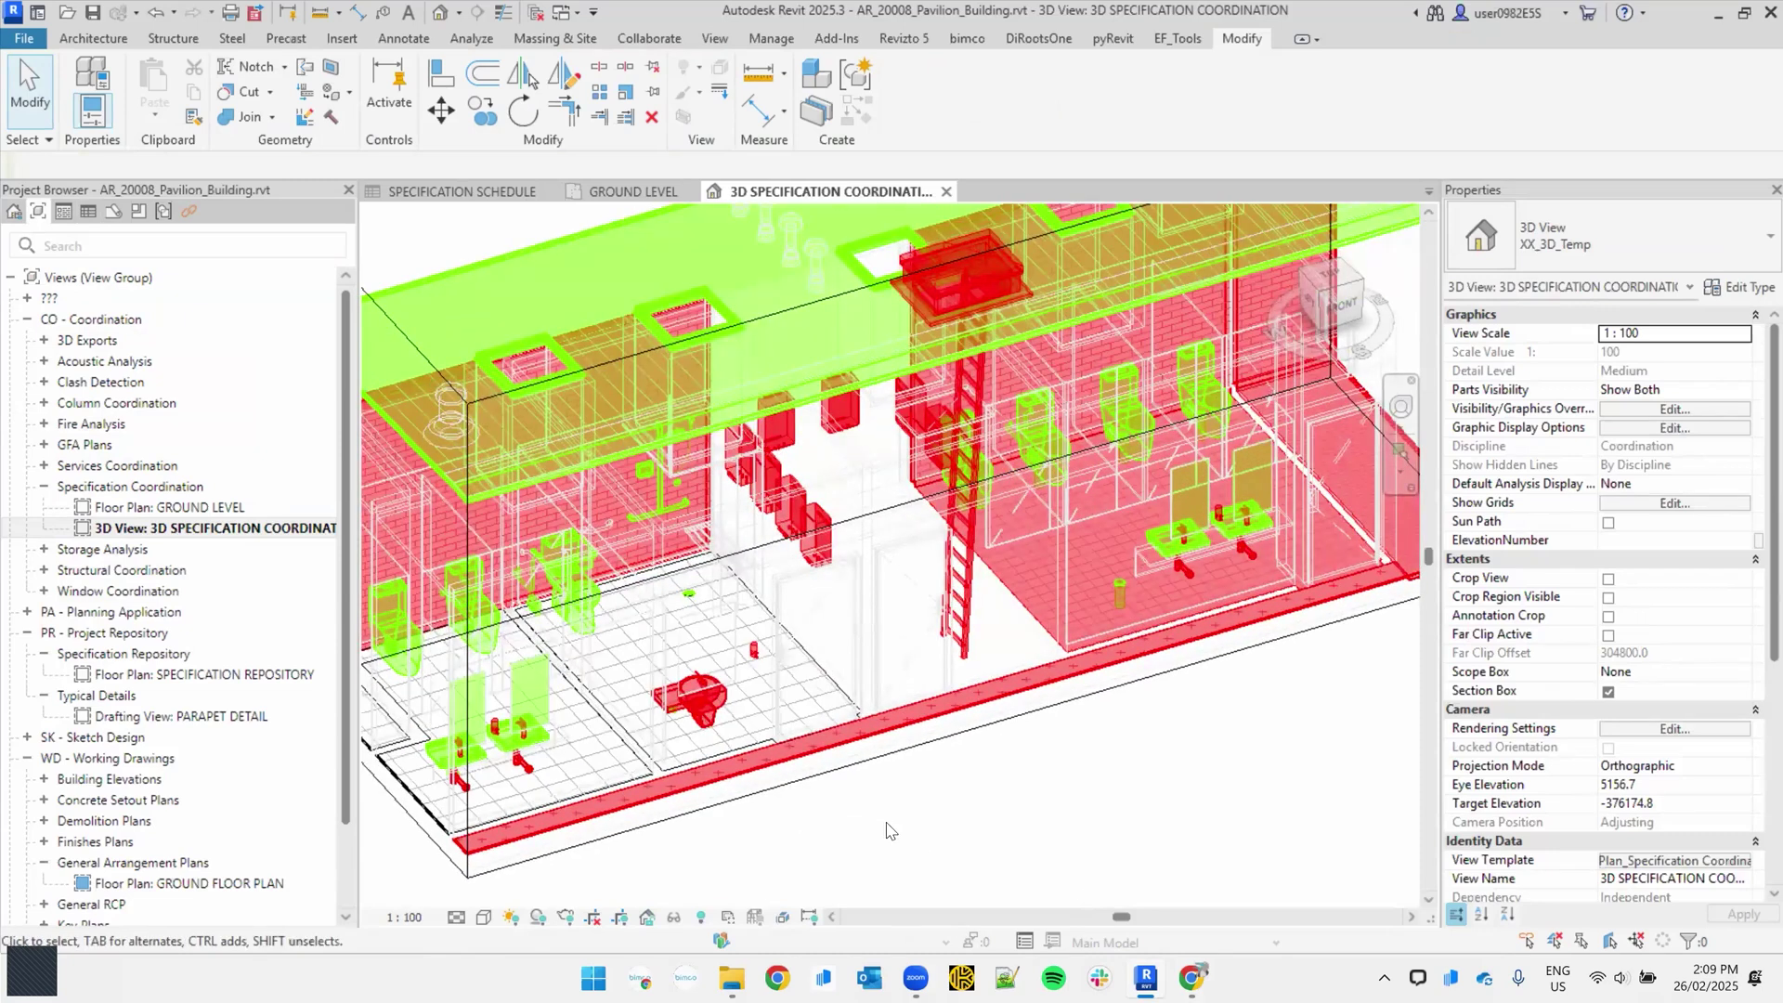
scroll(891, 833, "up", 1)
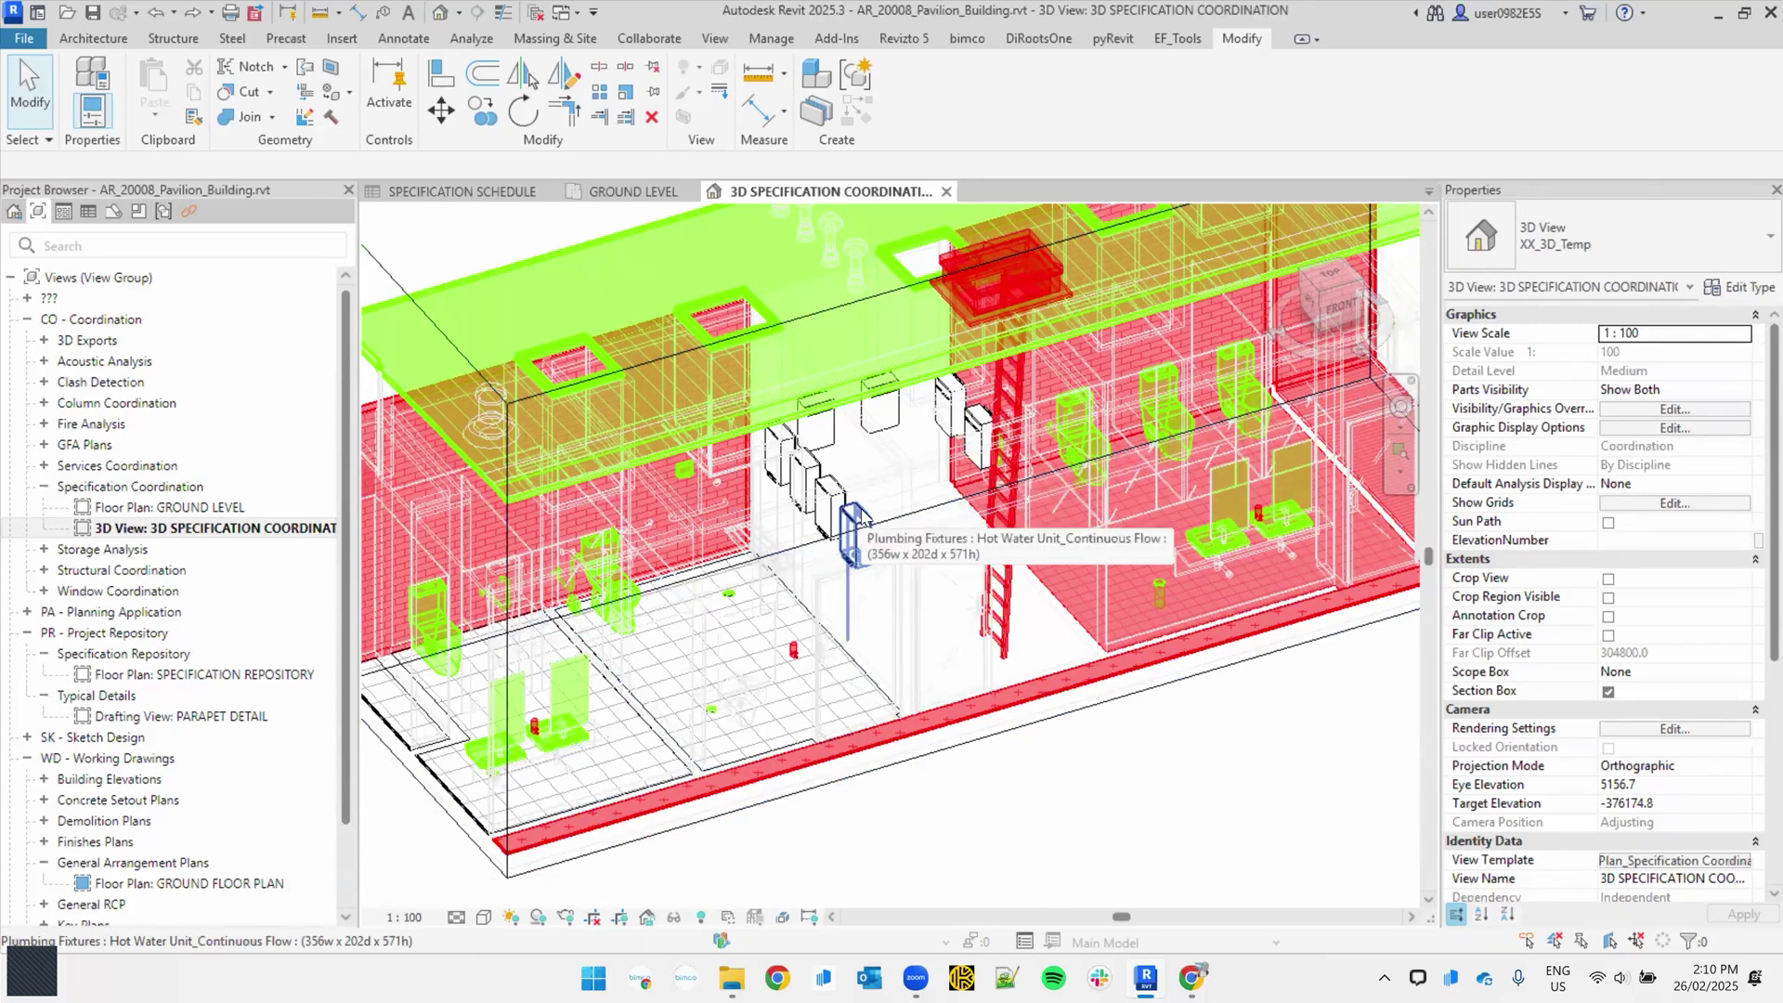
Step: Enable Specification_Option in the type properties of the front Hot Water Unit_Continuous Flow fixture and apply it with the dialog open
scroll(859, 520, "up", 5)
left_click(845, 501)
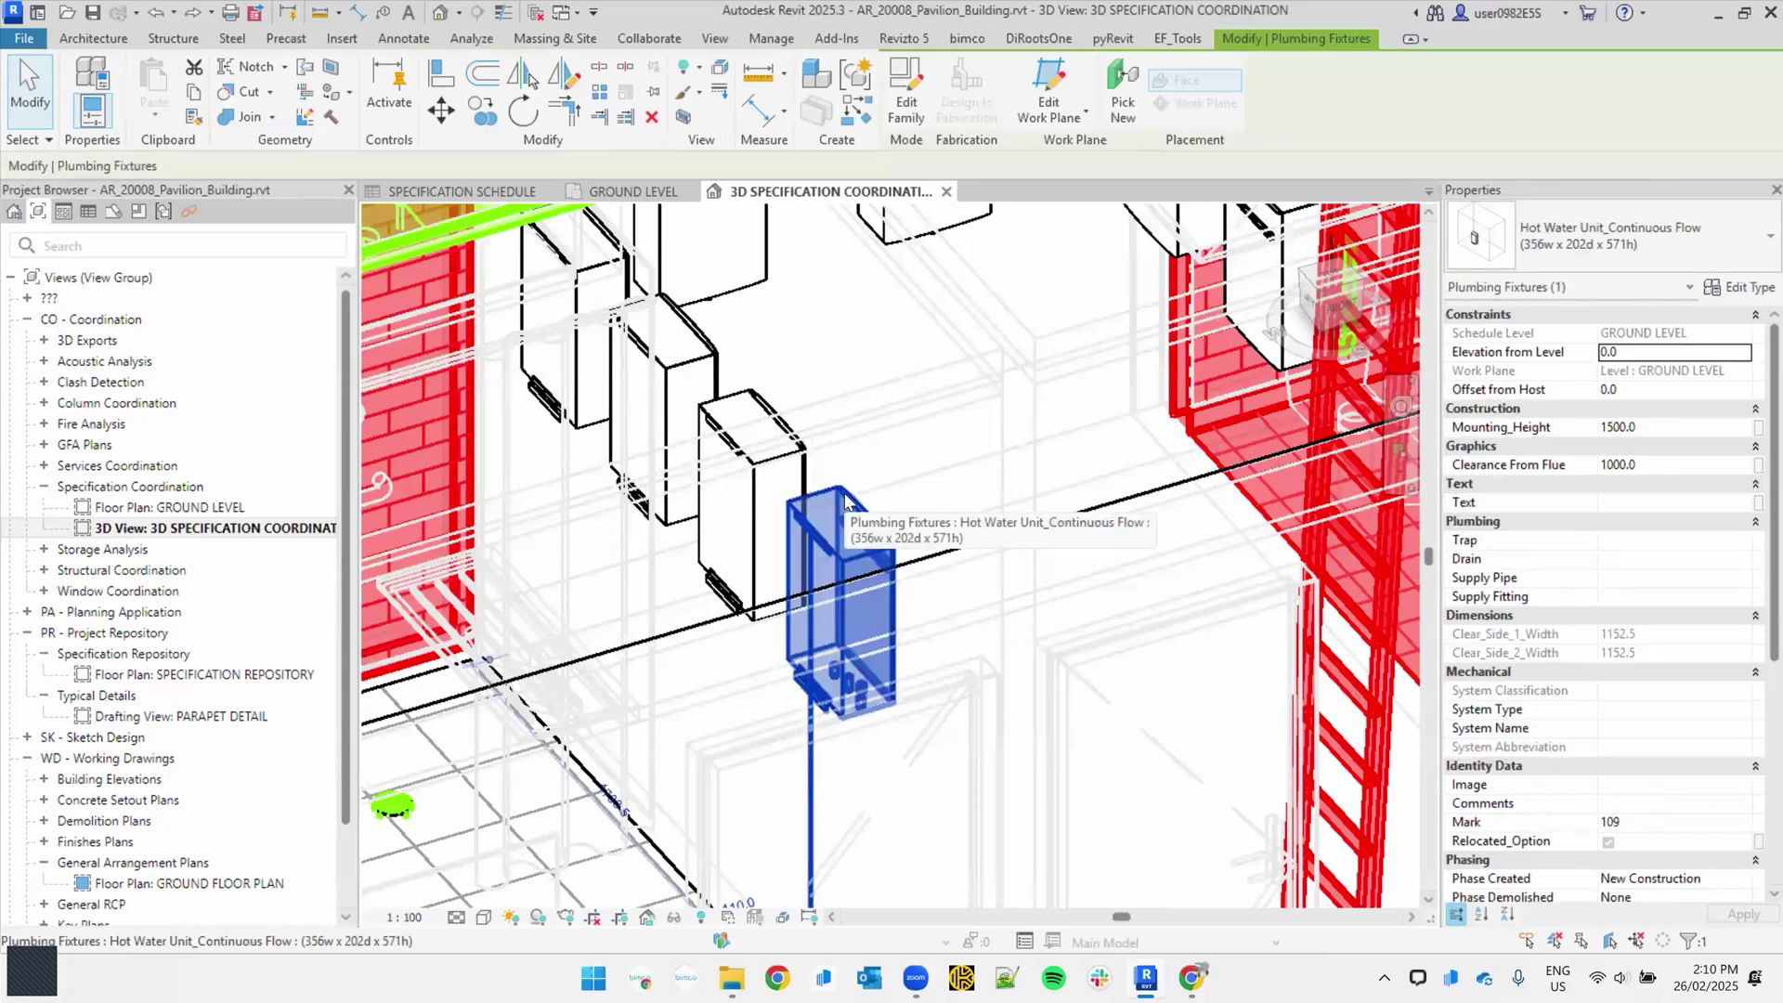
scroll(864, 516, "down", 5)
middle_click_drag(878, 526, 915, 367, "shift")
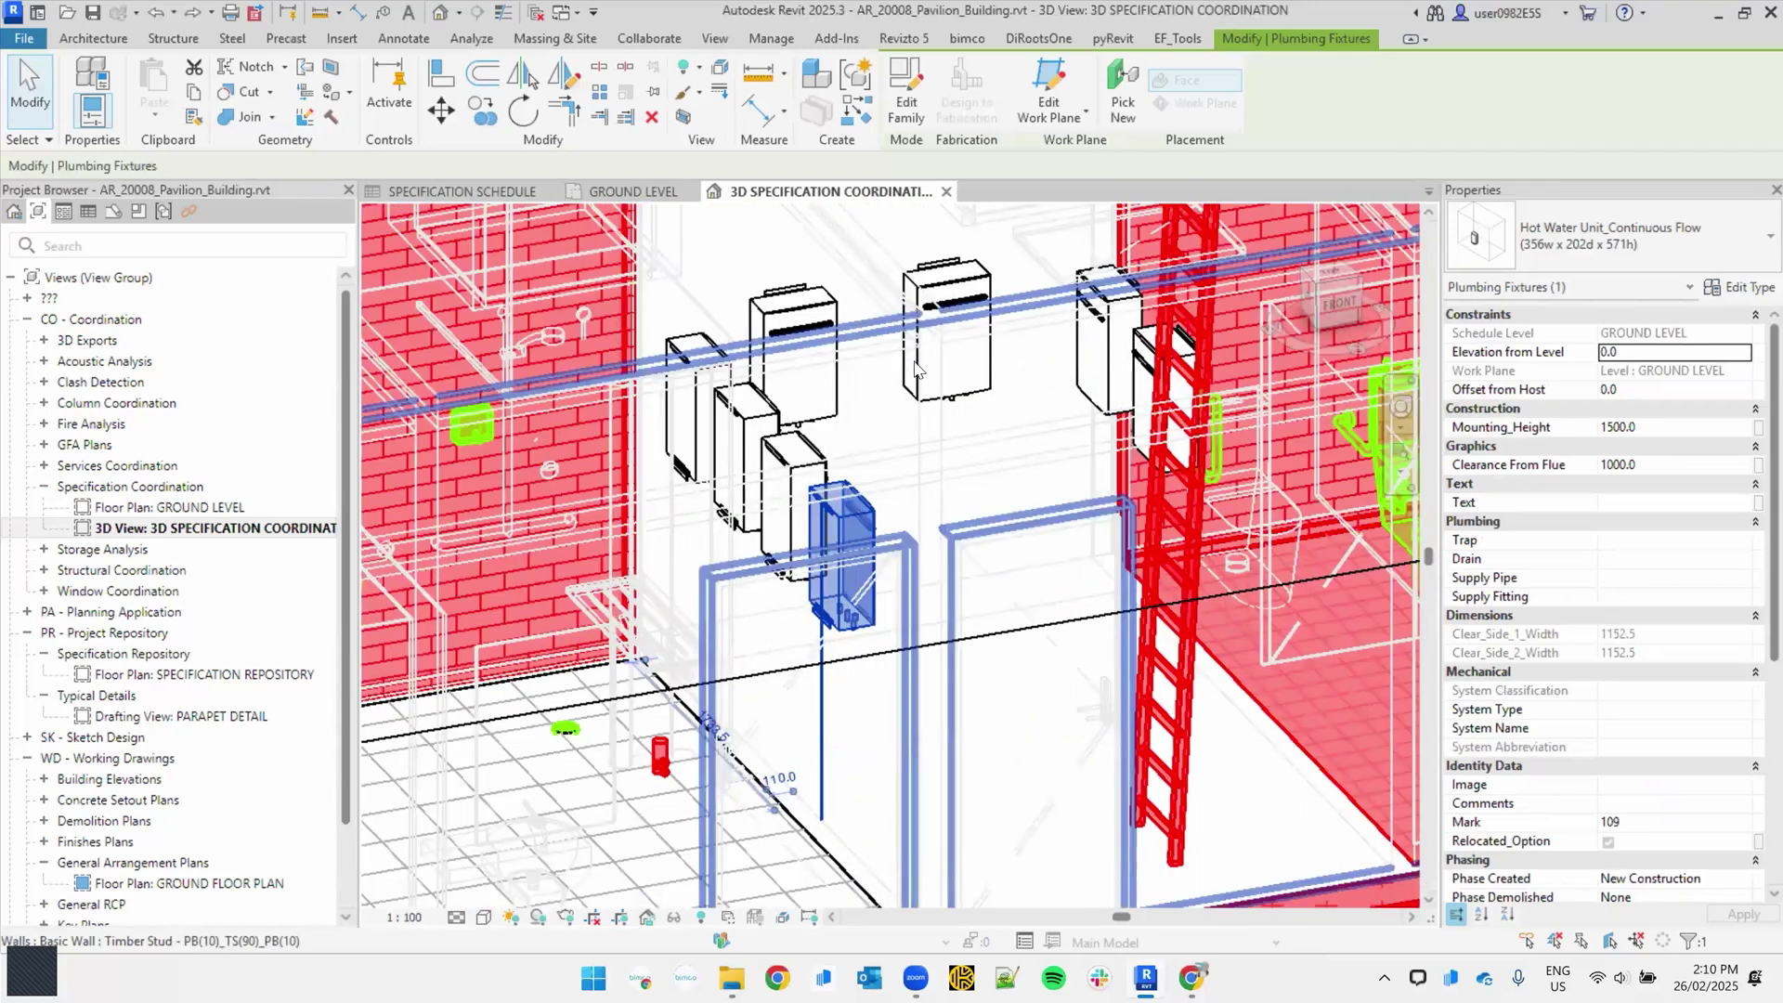
left_click(1734, 290)
scroll(1296, 528, "down", 8)
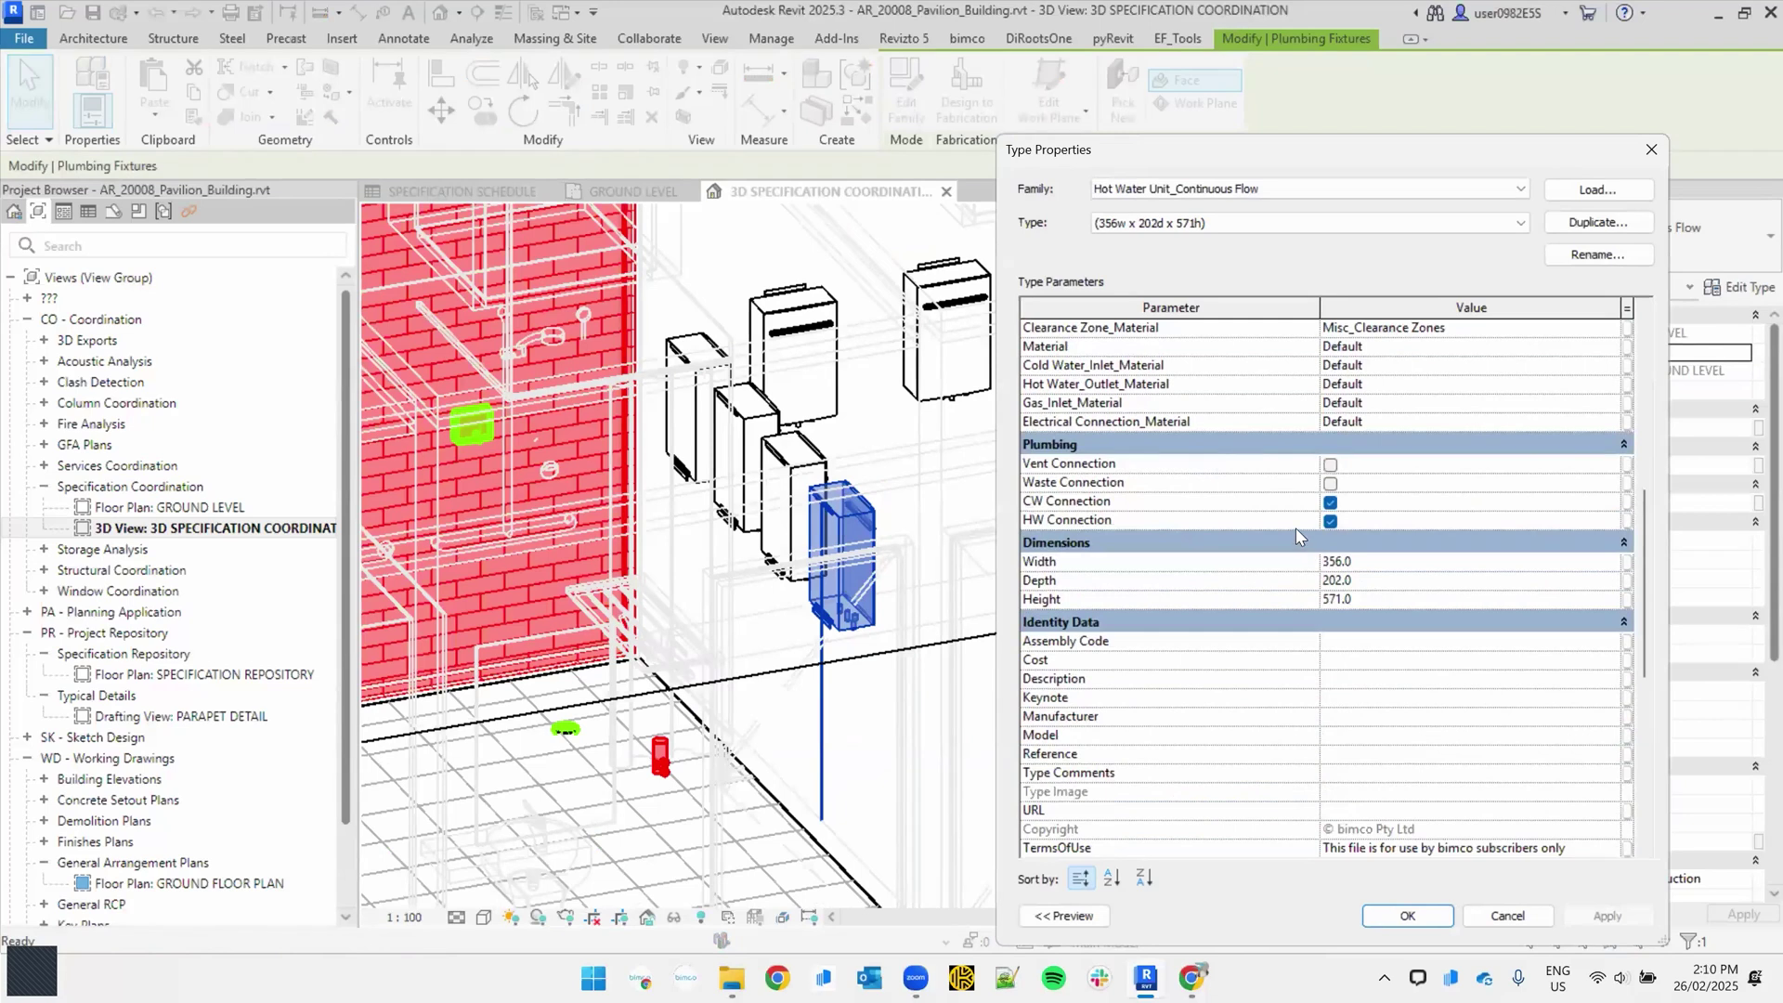
scroll(1296, 527, "down", 7)
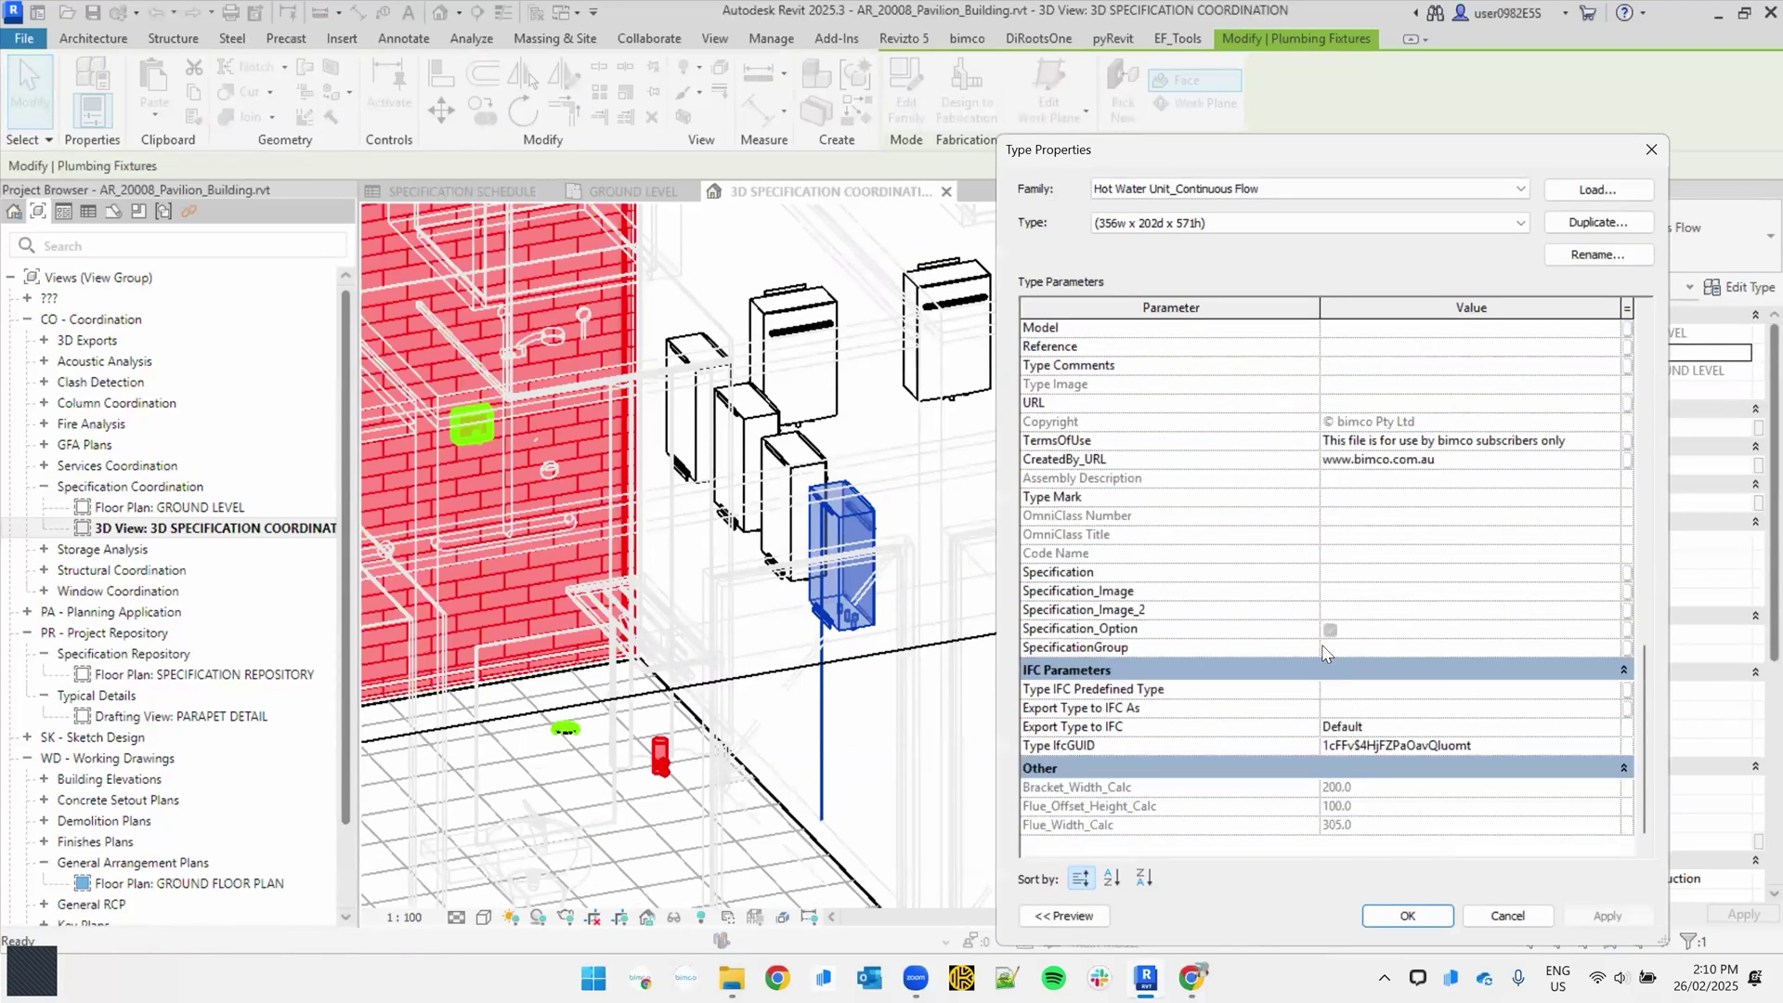
left_click(1333, 631)
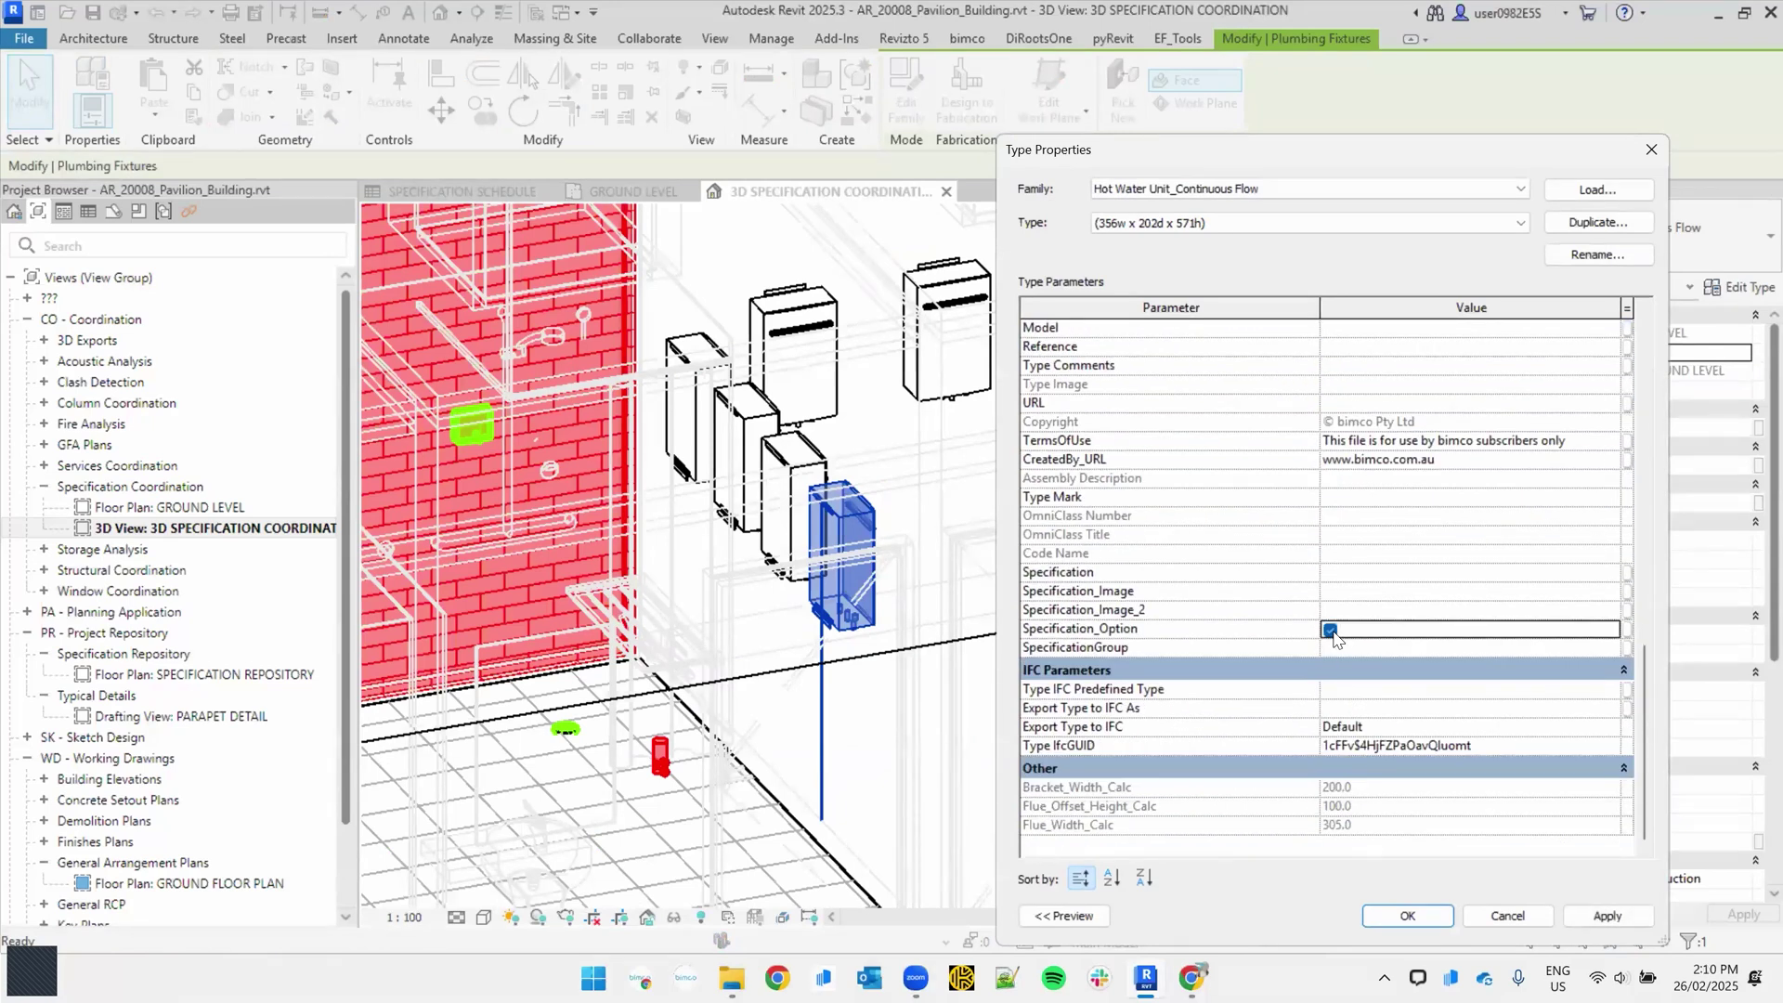
left_click(1594, 918)
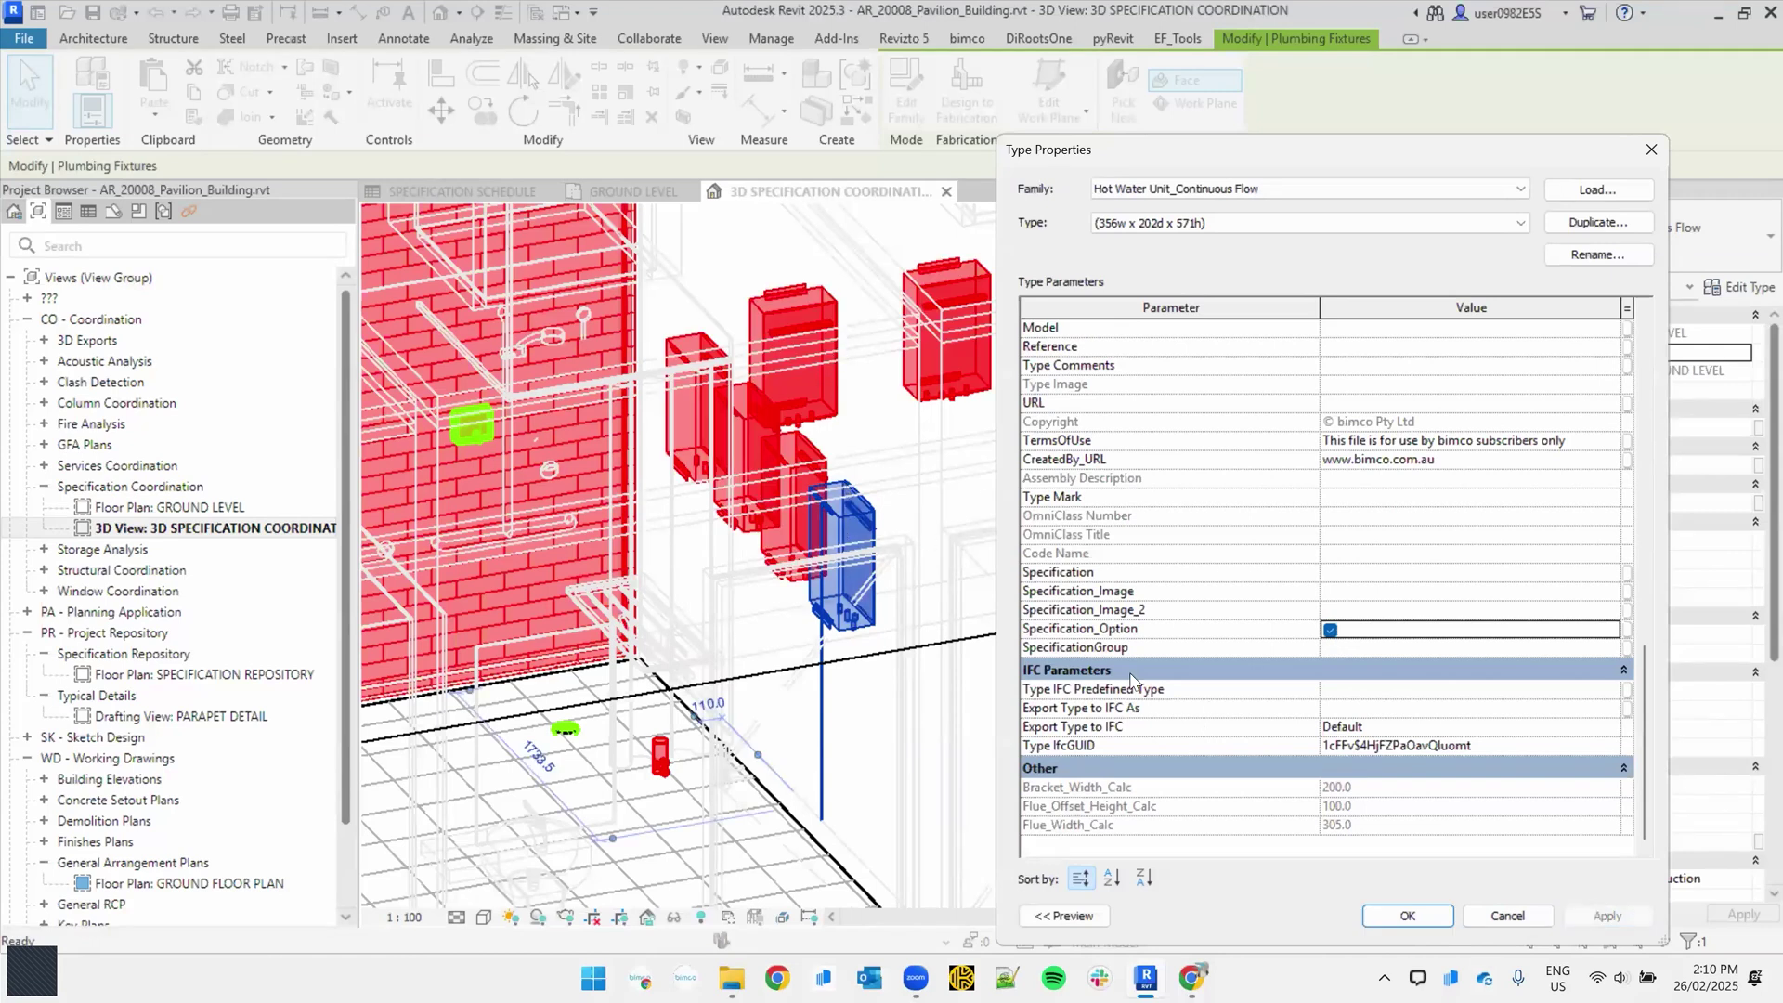
Step: Turn off Specification_Option for the Hot Water Unit_Continuous Flow type and apply the change
mouse_move(1078, 633)
left_click(1331, 632)
left_click(1635, 918)
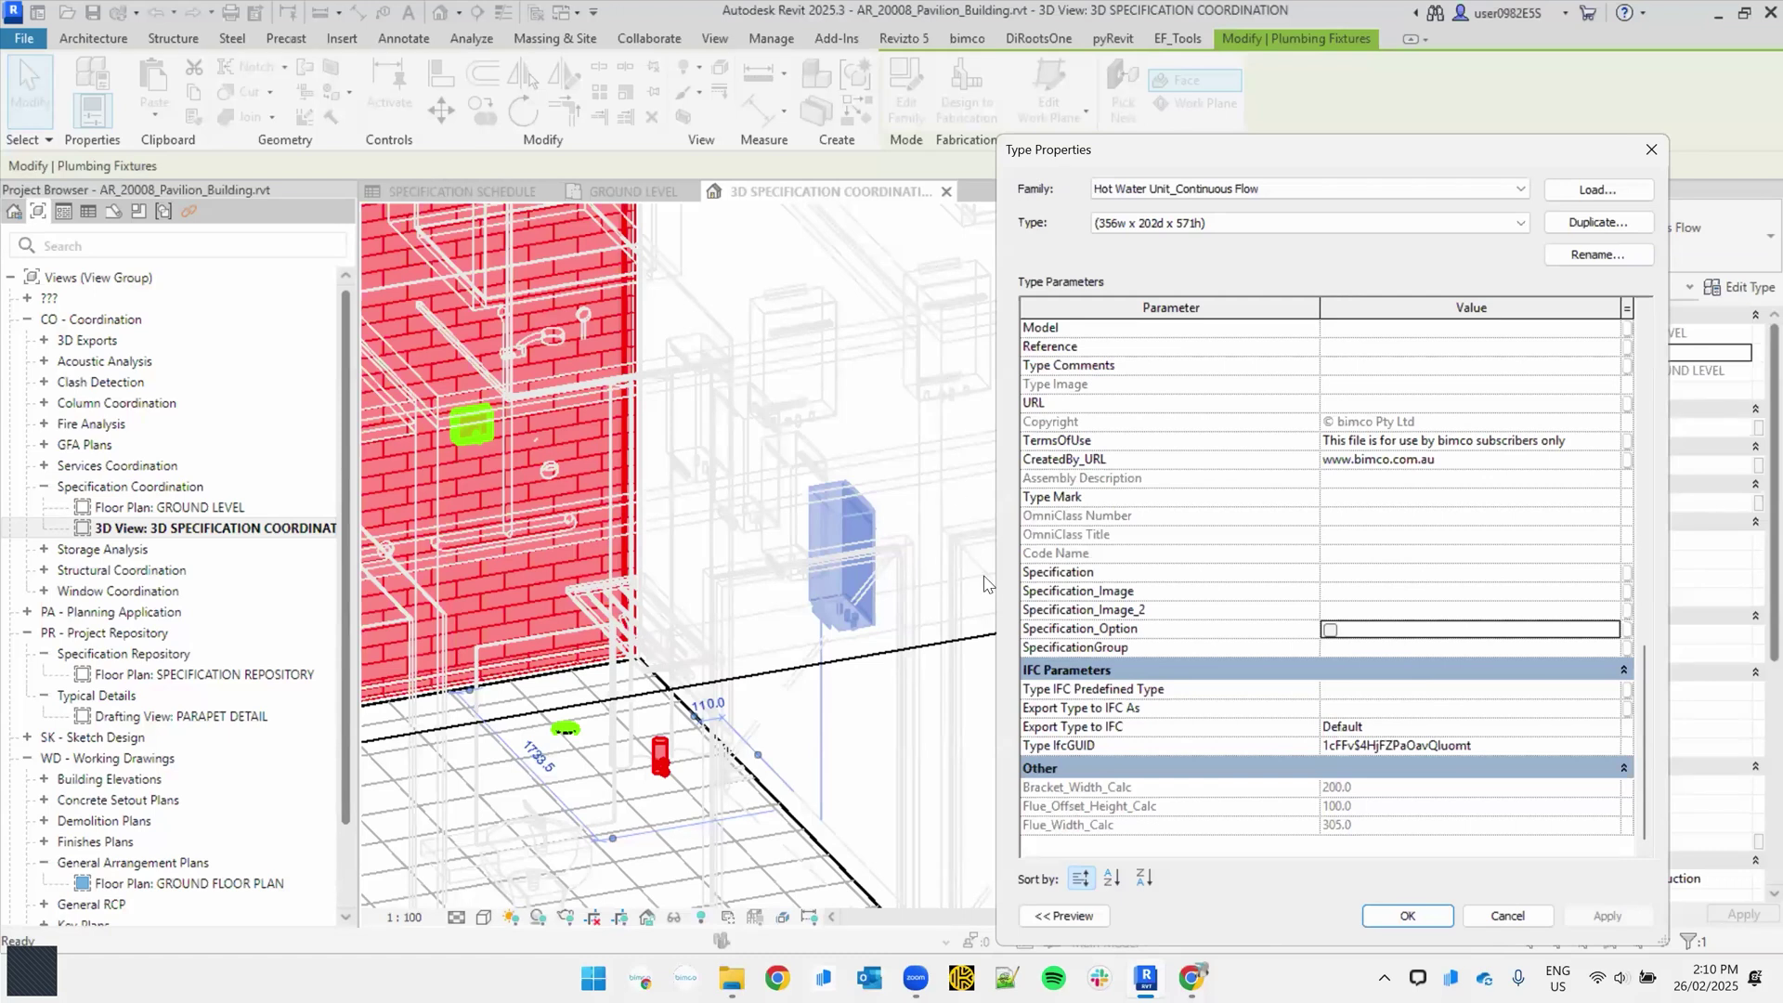
Step: Switch Specification_Option back on for the hot water unit type, accept the type properties and clear the selection
left_click(1331, 631)
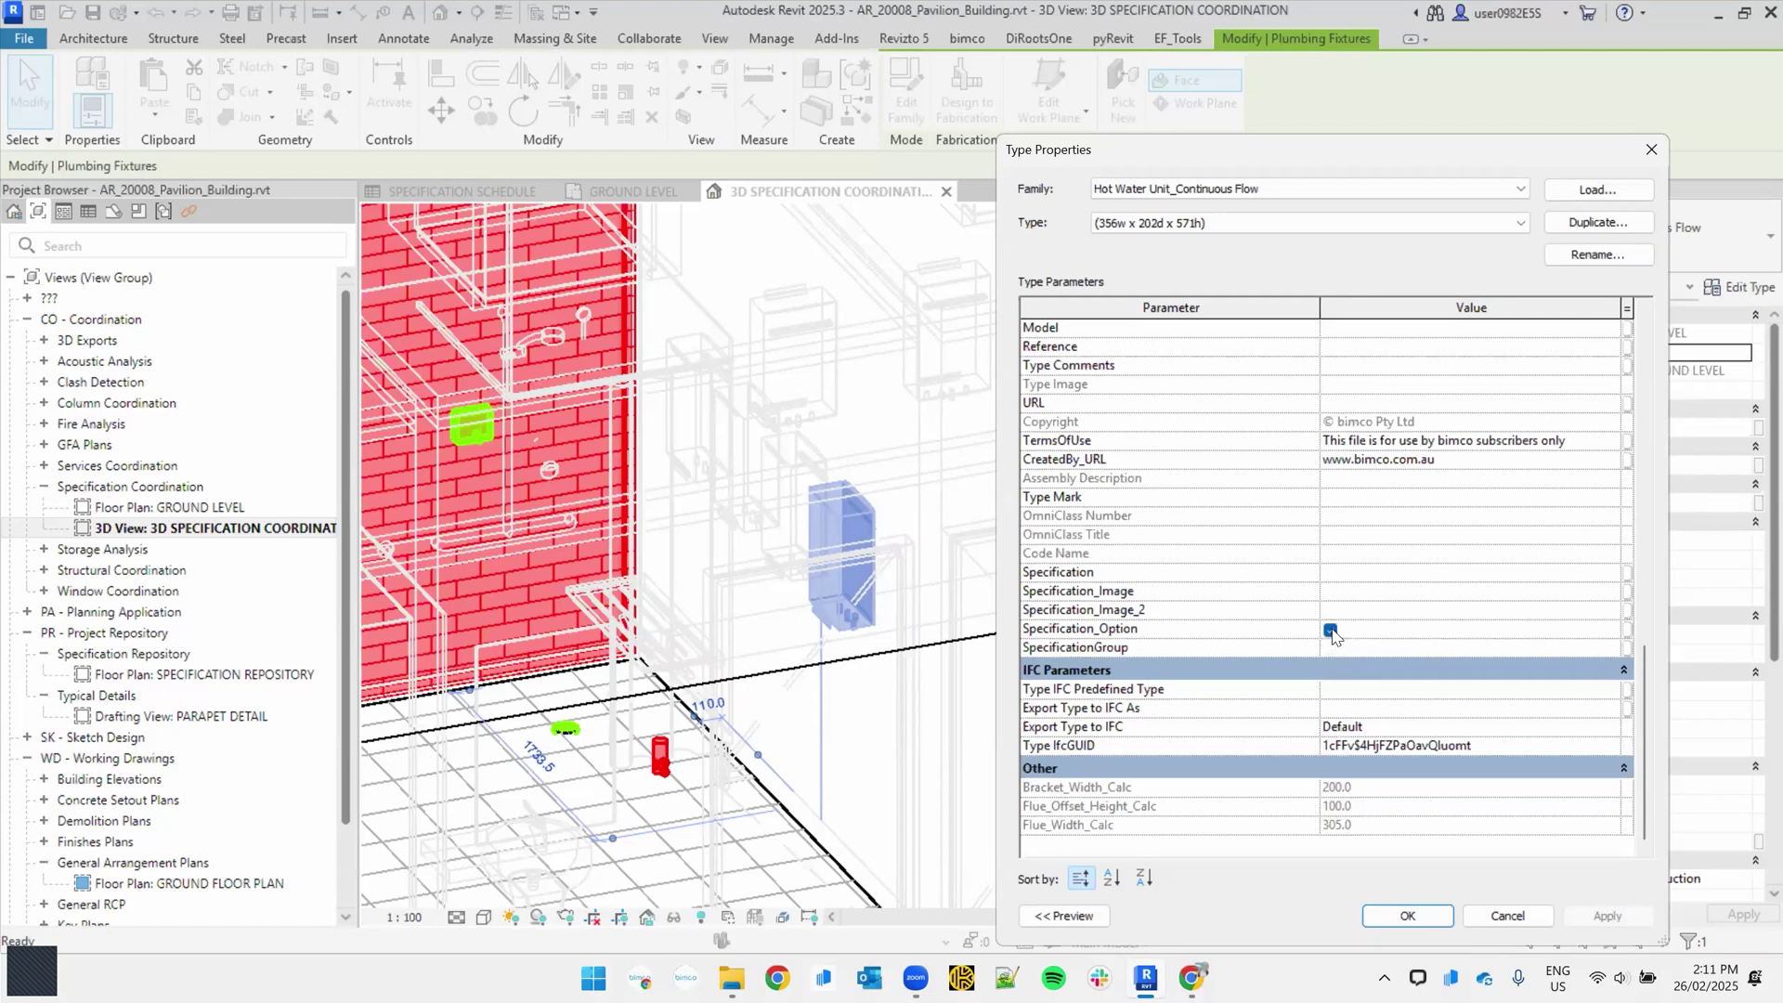
left_click(1608, 917)
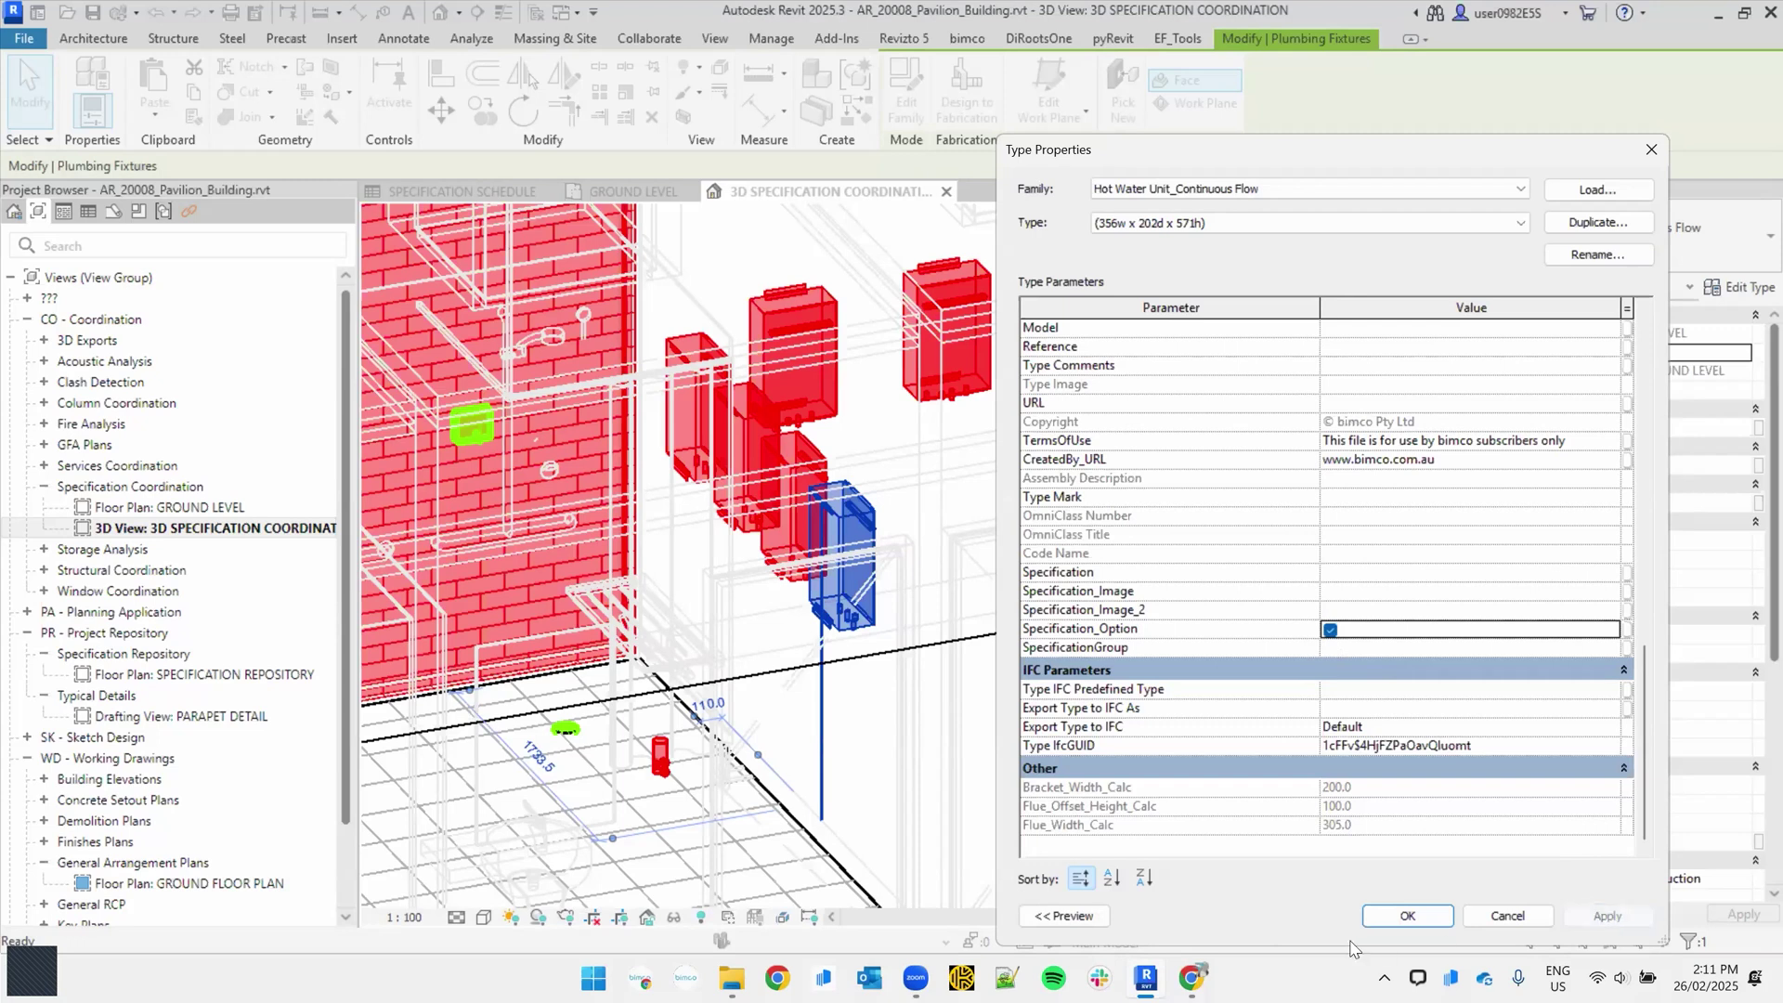
left_click(1375, 918)
key("Escape")
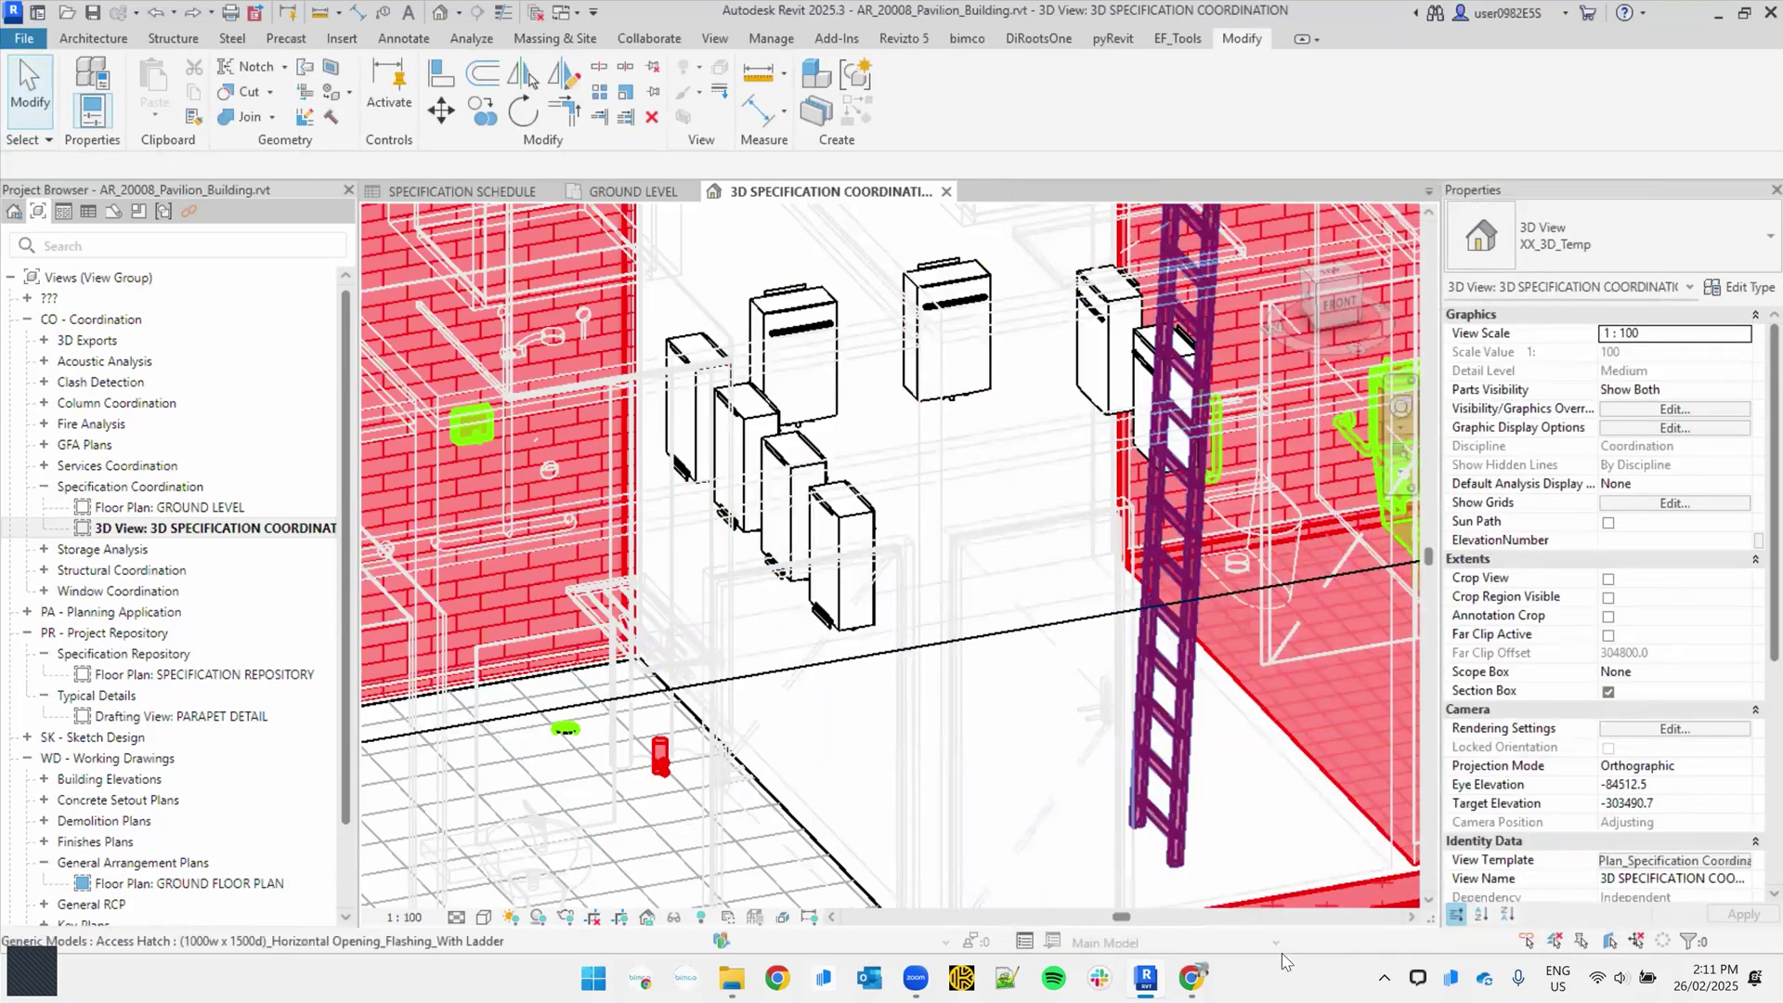
Step: Select a hot water unit on the back wall and enable Specification_Option for its Hot Water Unit_Continuous Flow type, accepting the change
left_click(975, 398)
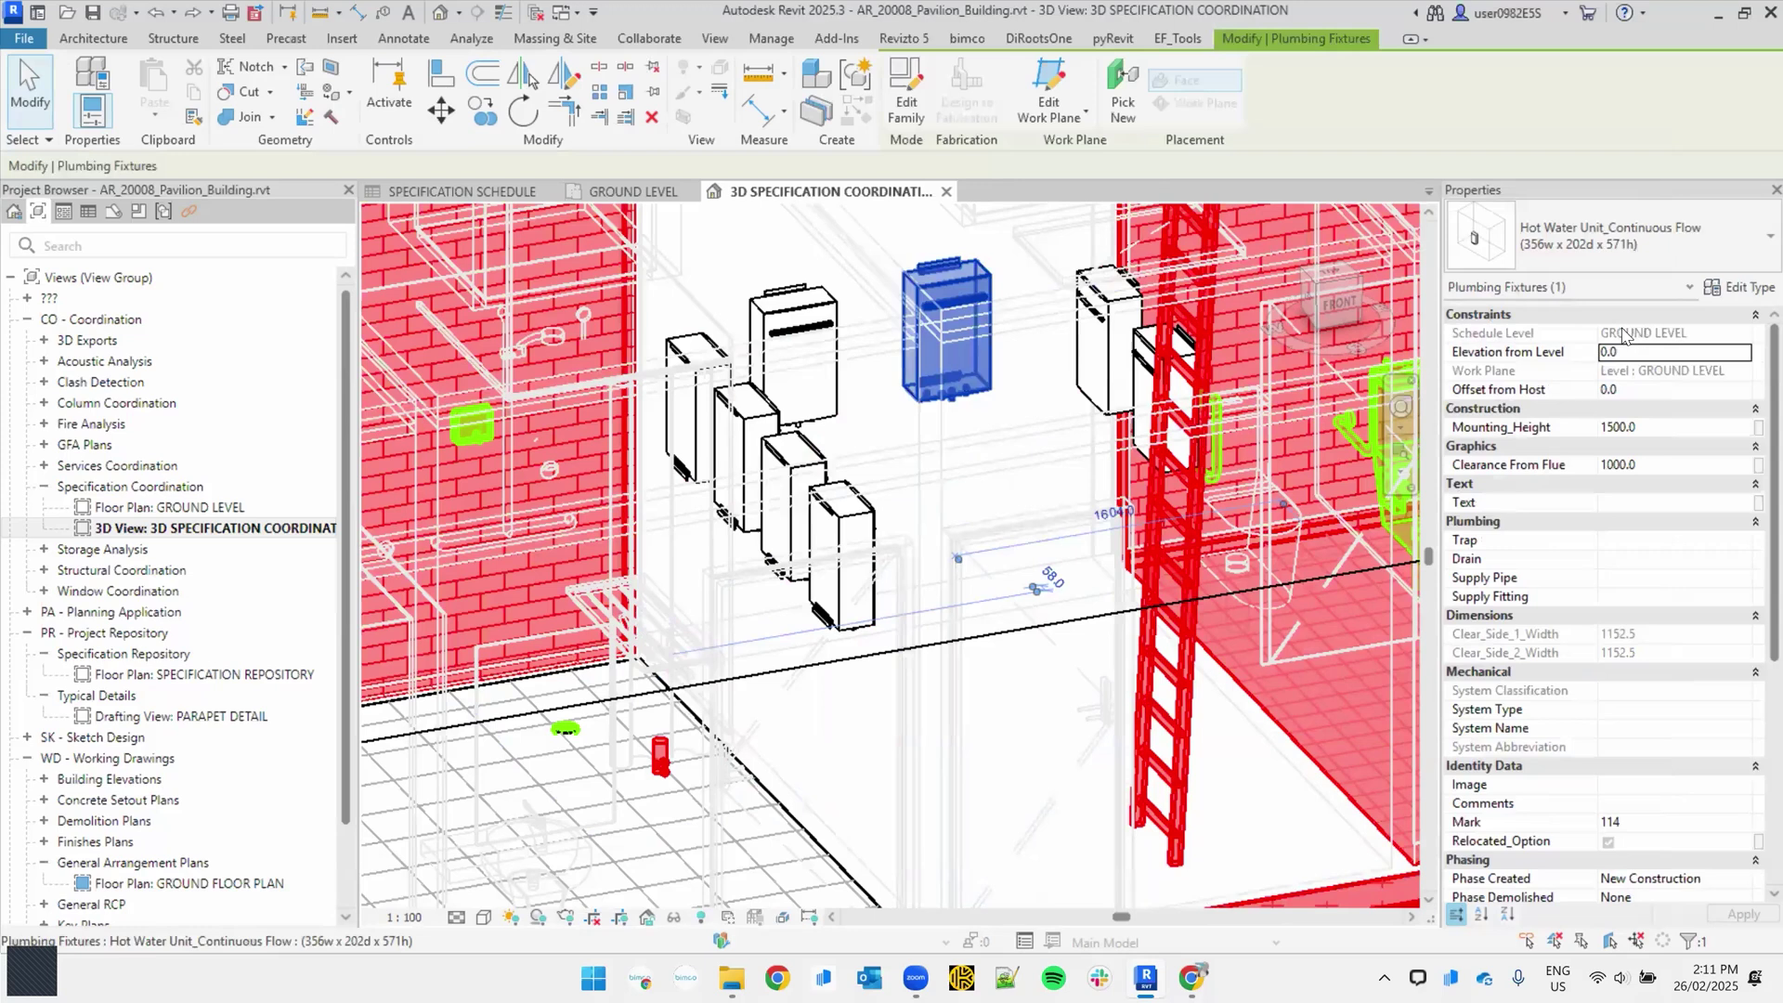
left_click(1740, 287)
scroll(1452, 558, "down", 10)
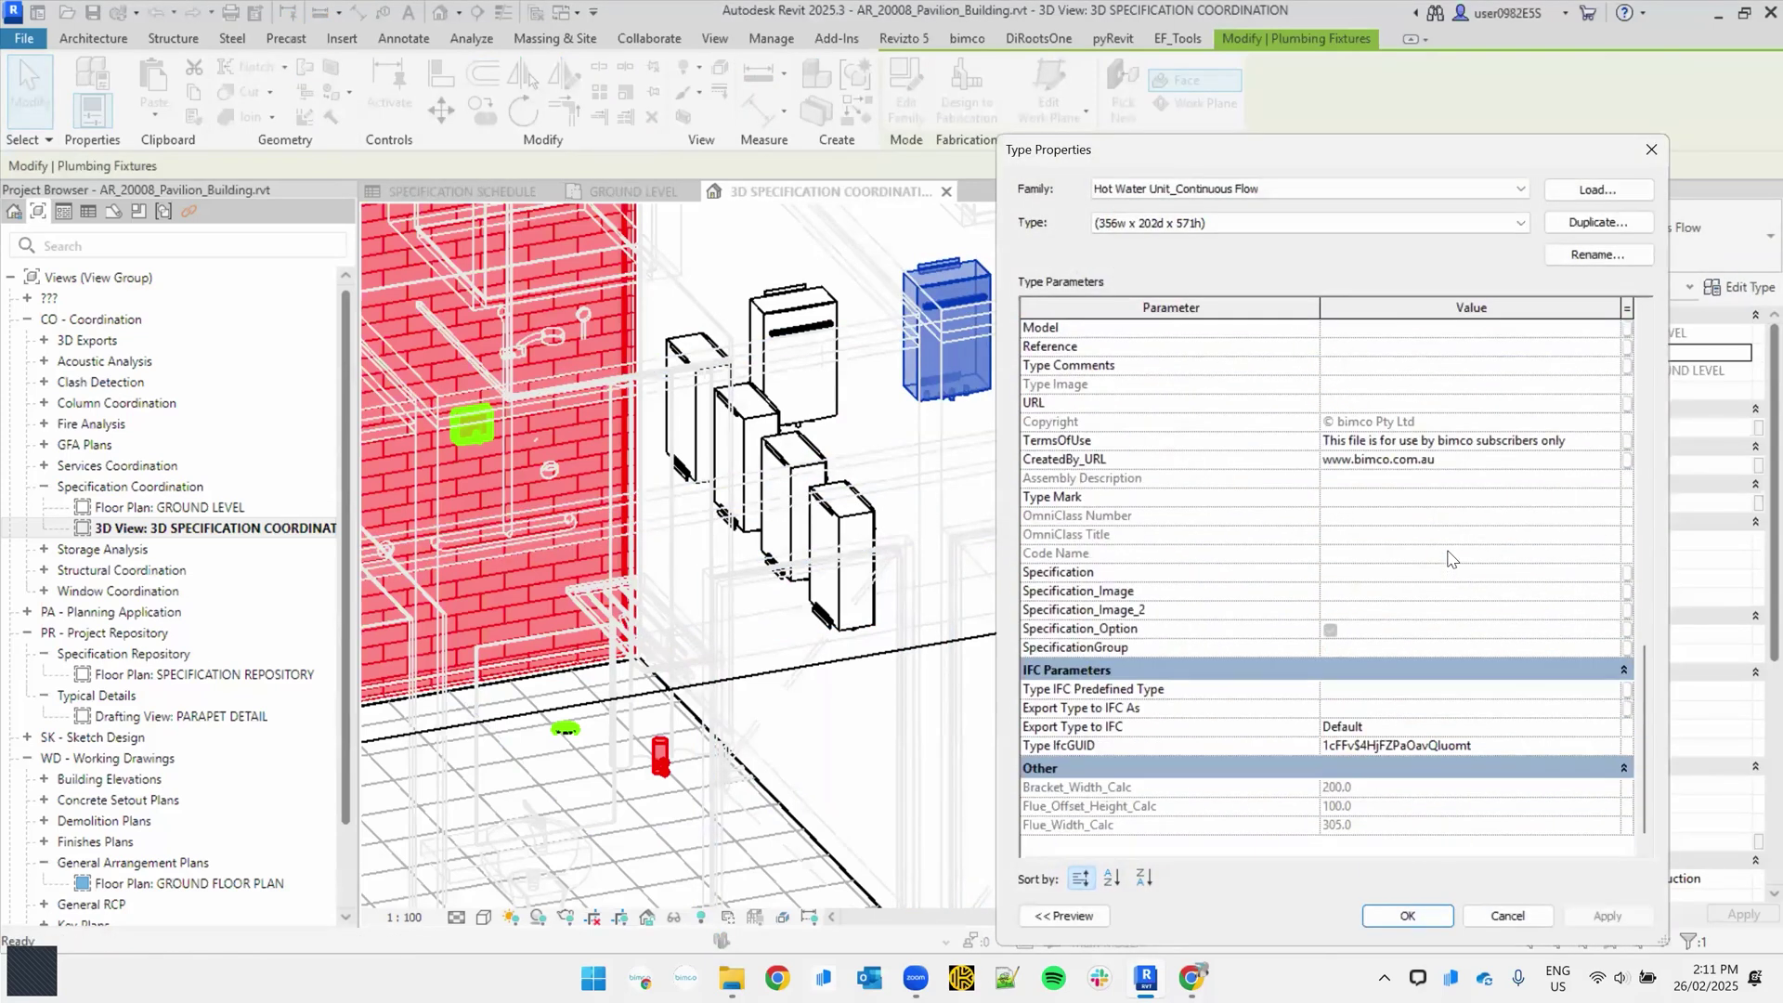
key("ctrl")
key("ctrl")
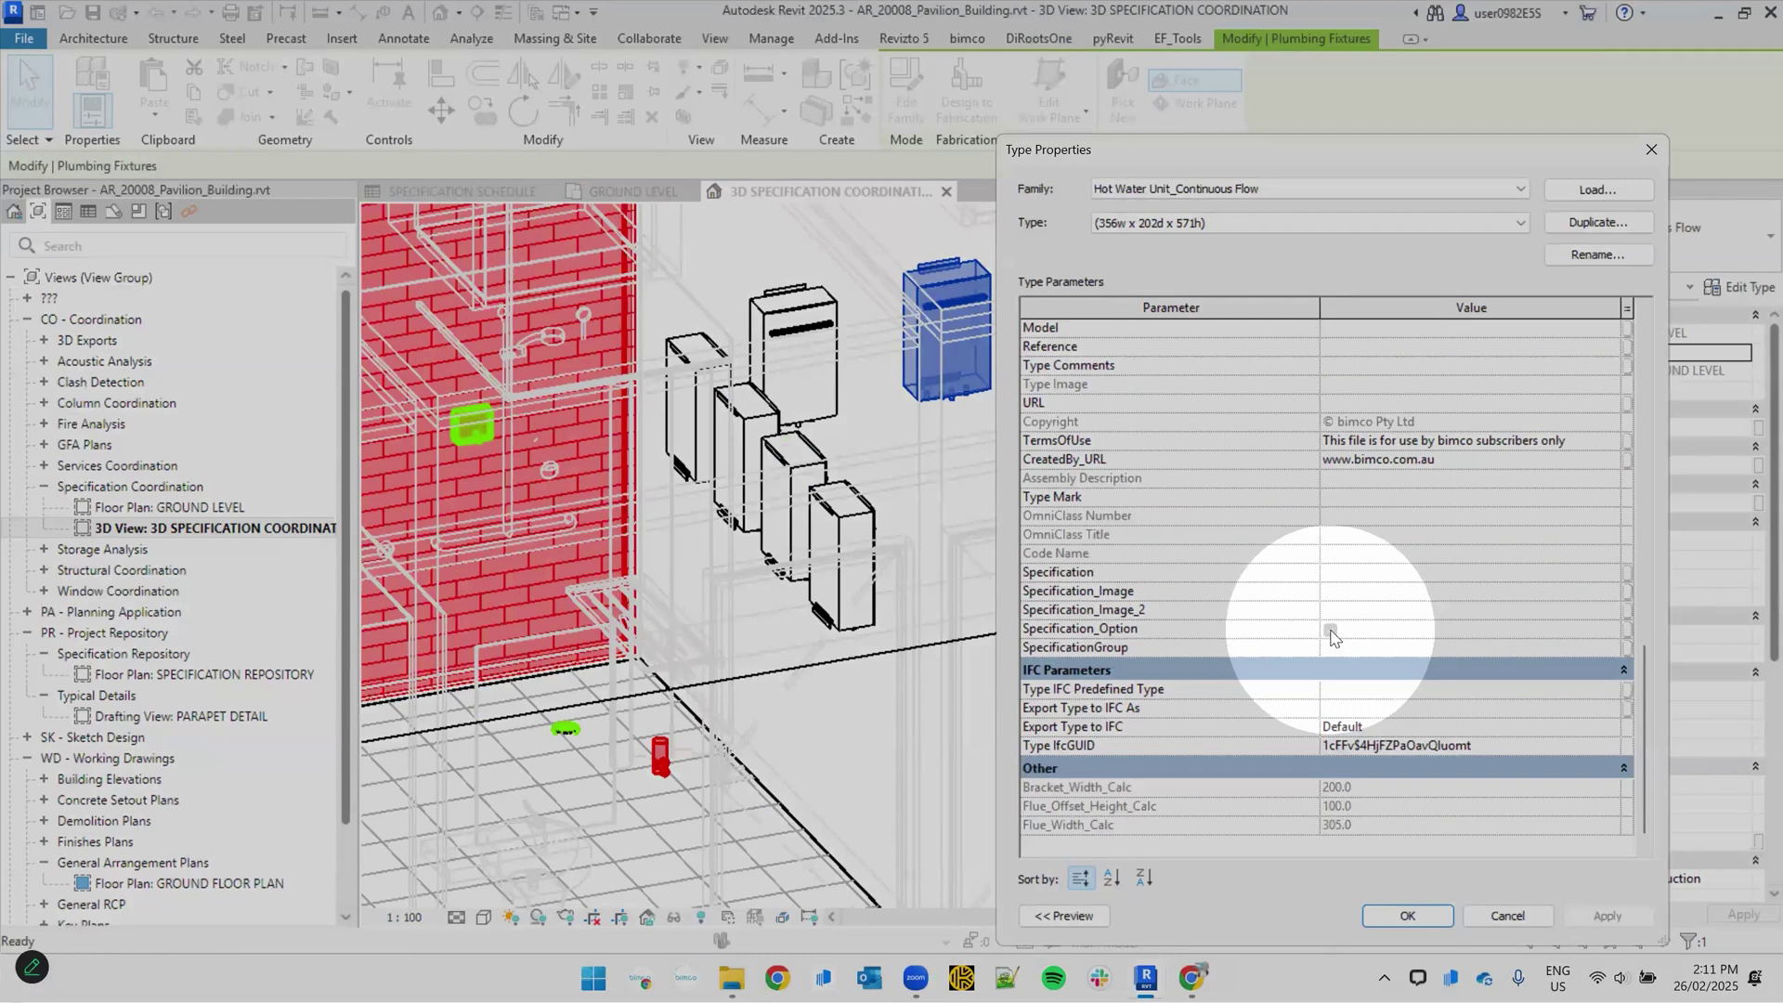
left_click(1330, 631)
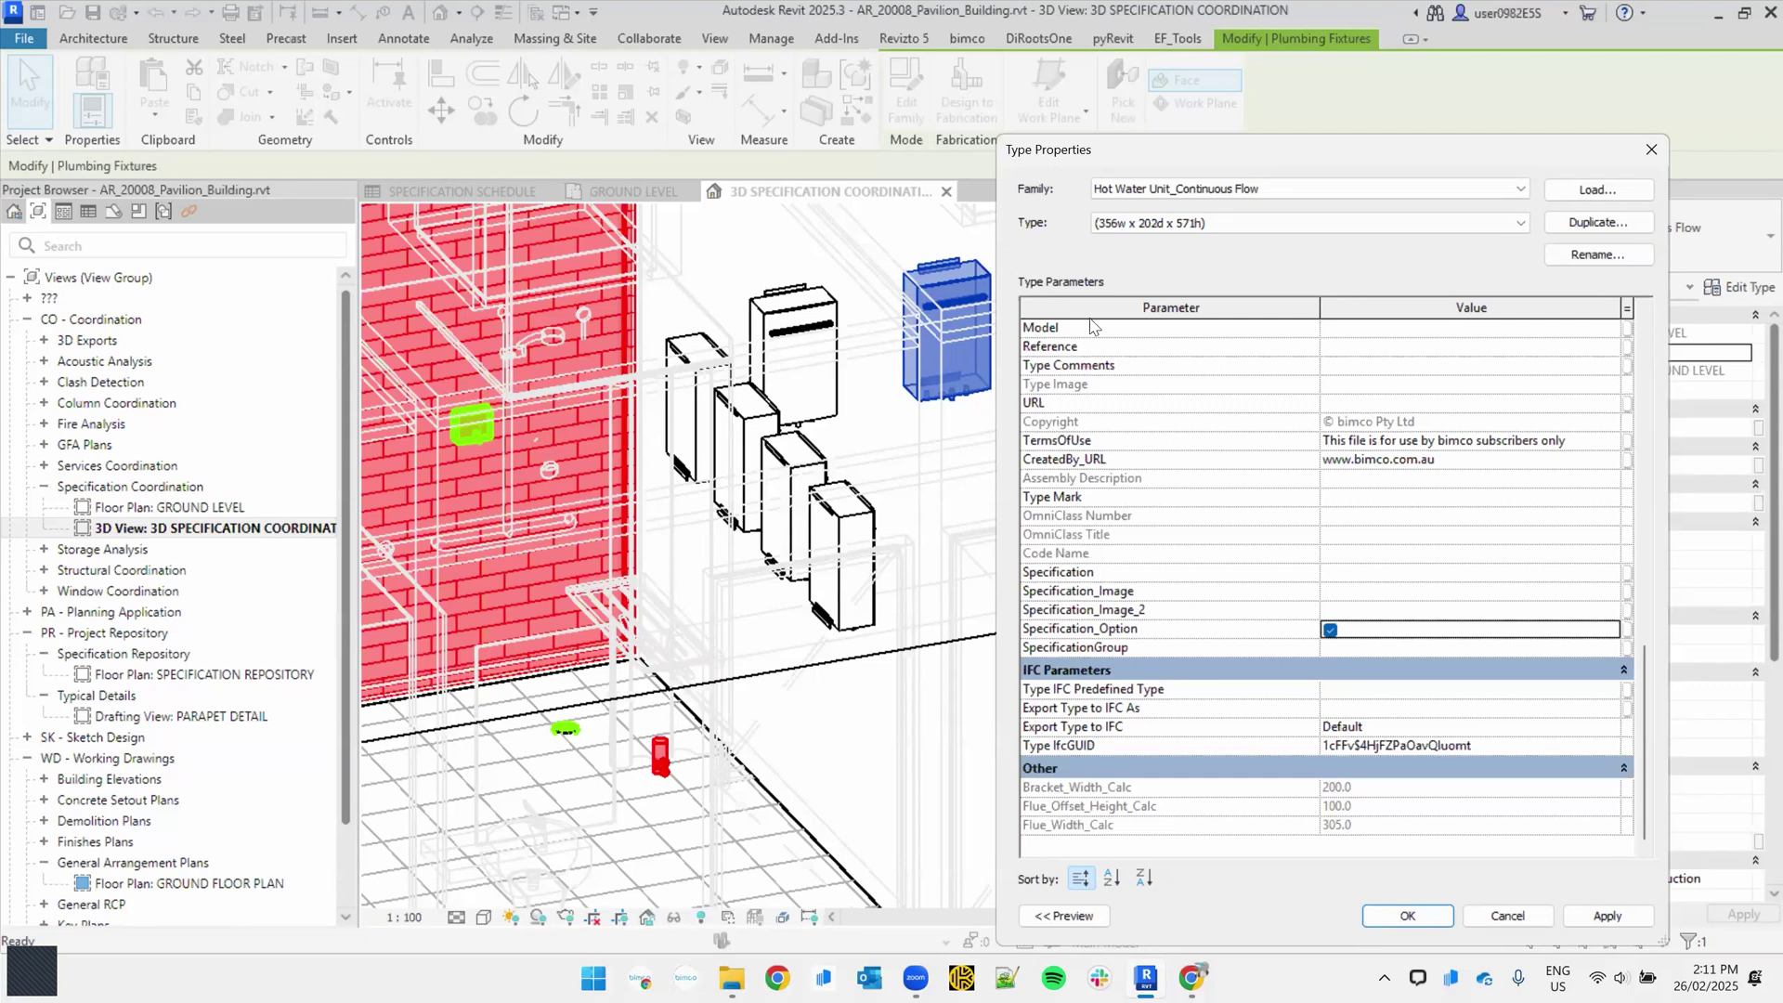
left_click(1408, 916)
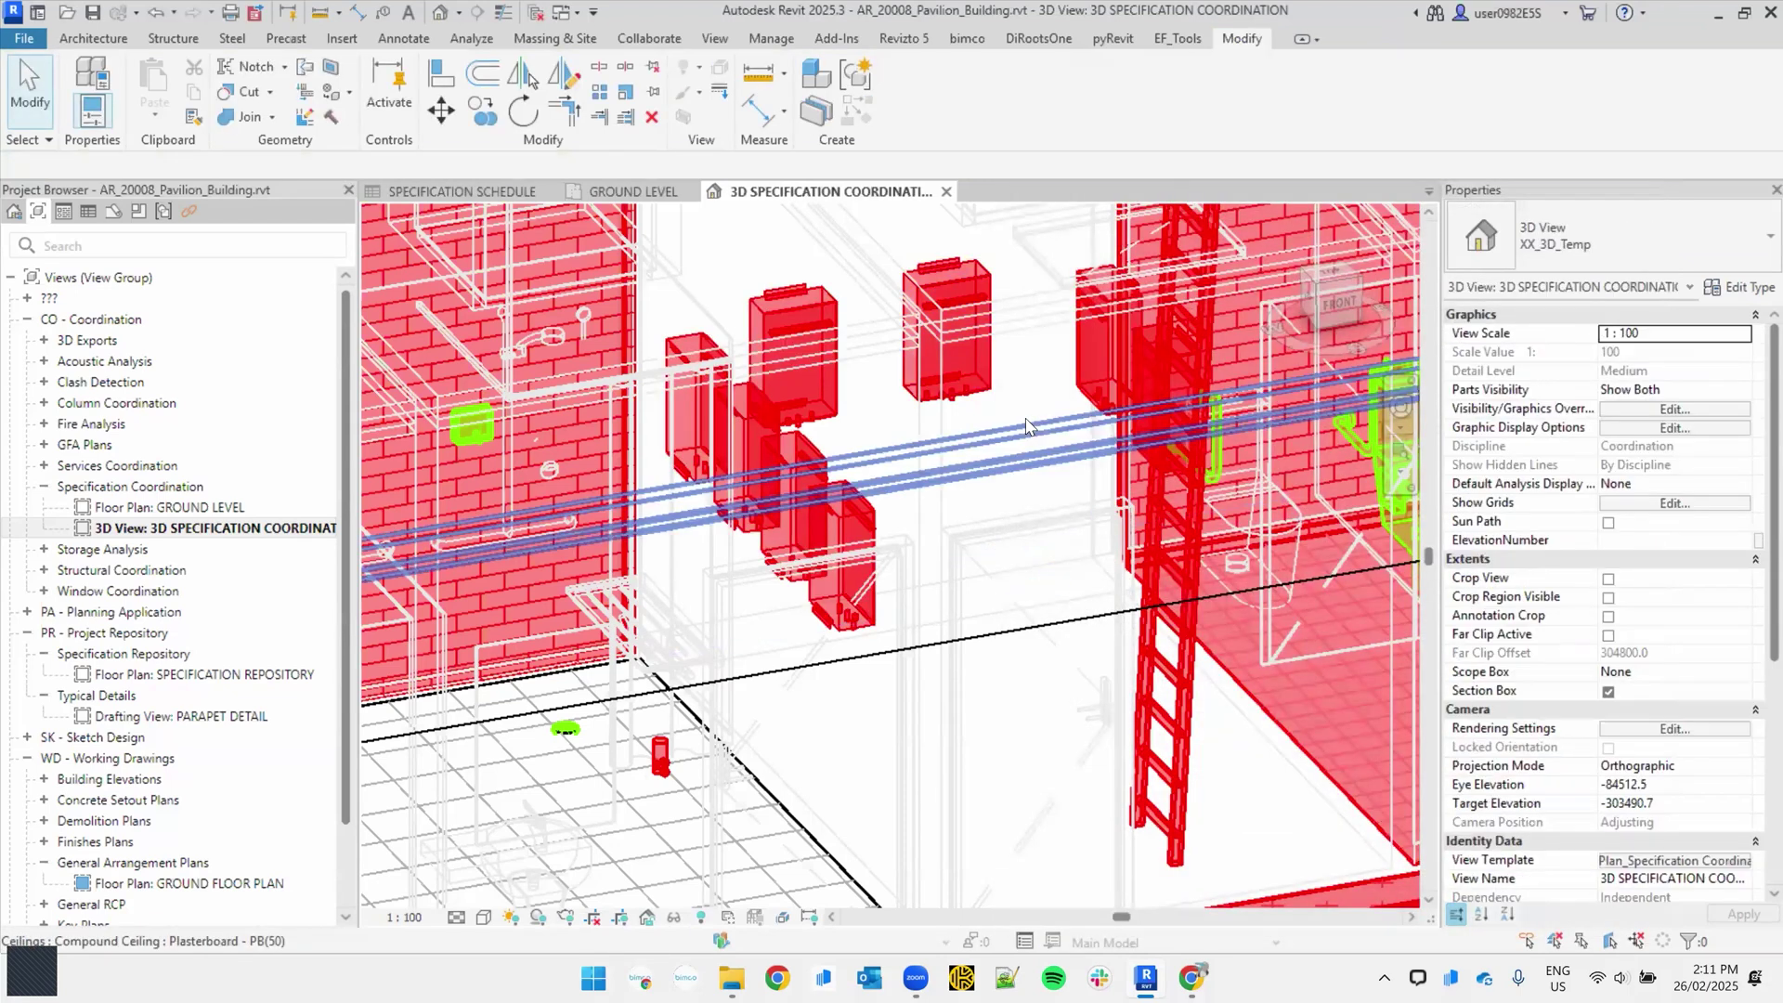
Step: Open the filter overrides of the CO_Plan_Specification Coordination template assigned to the GROUND LEVEL specification coordination plan
left_click(191, 510)
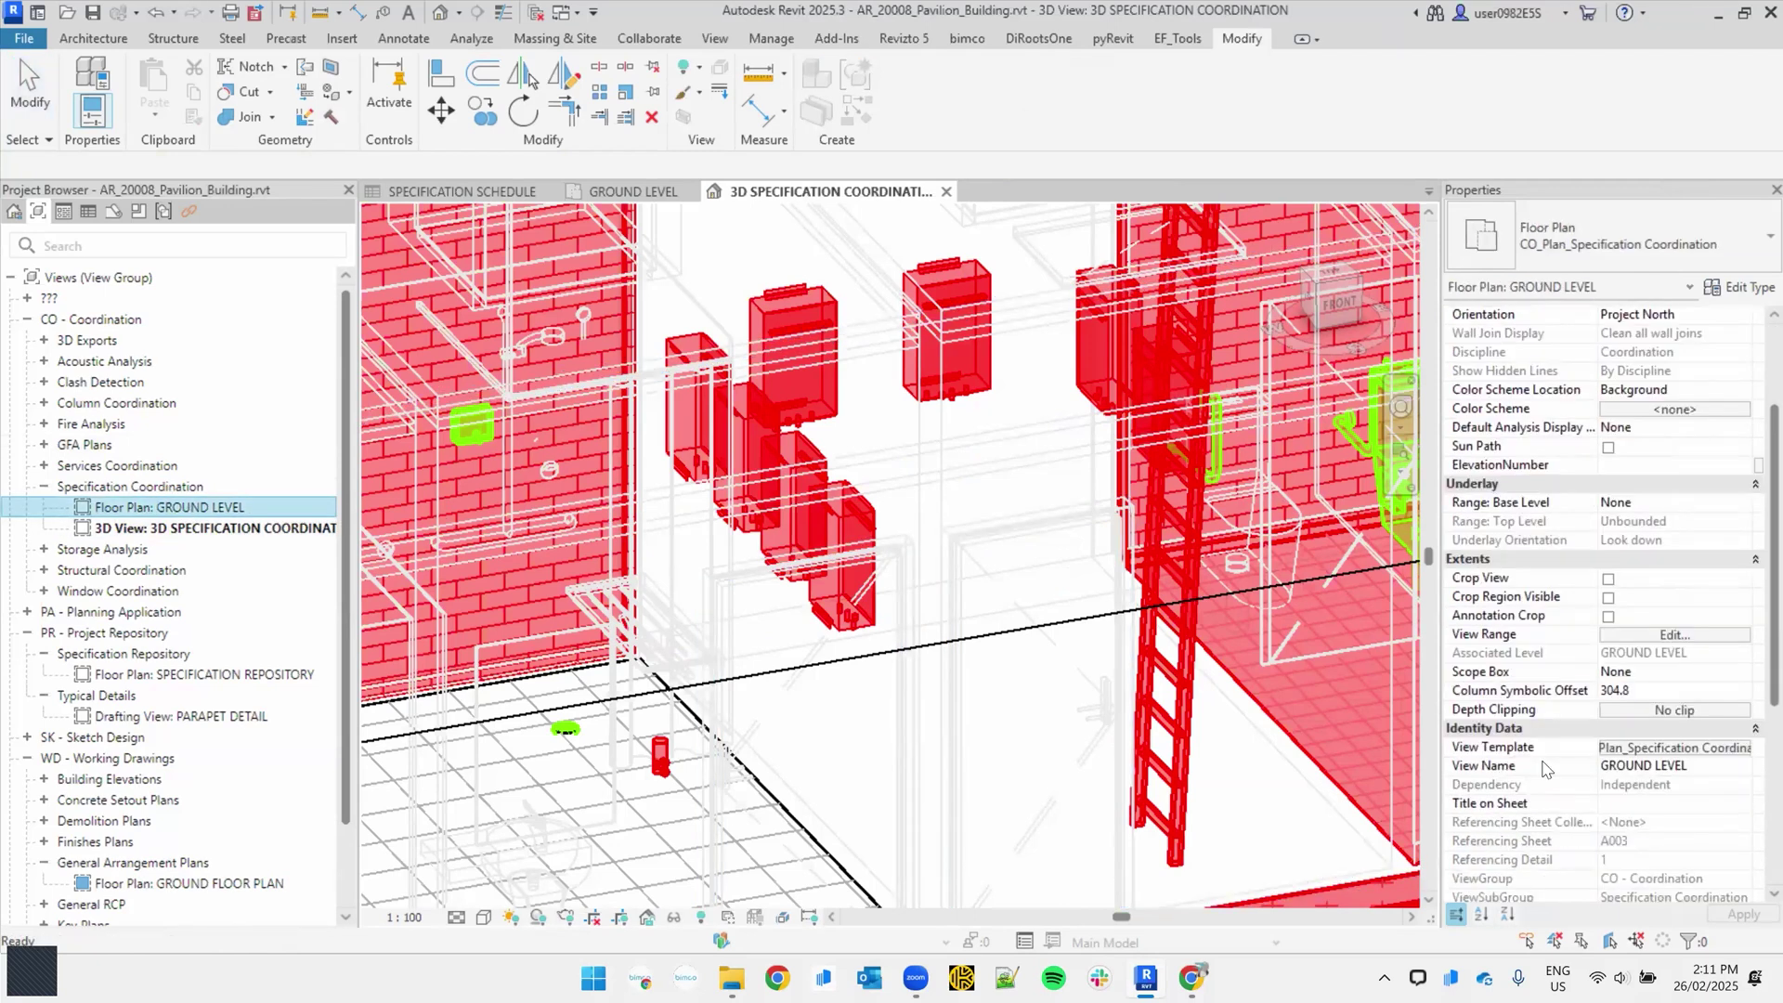
left_click(1662, 749)
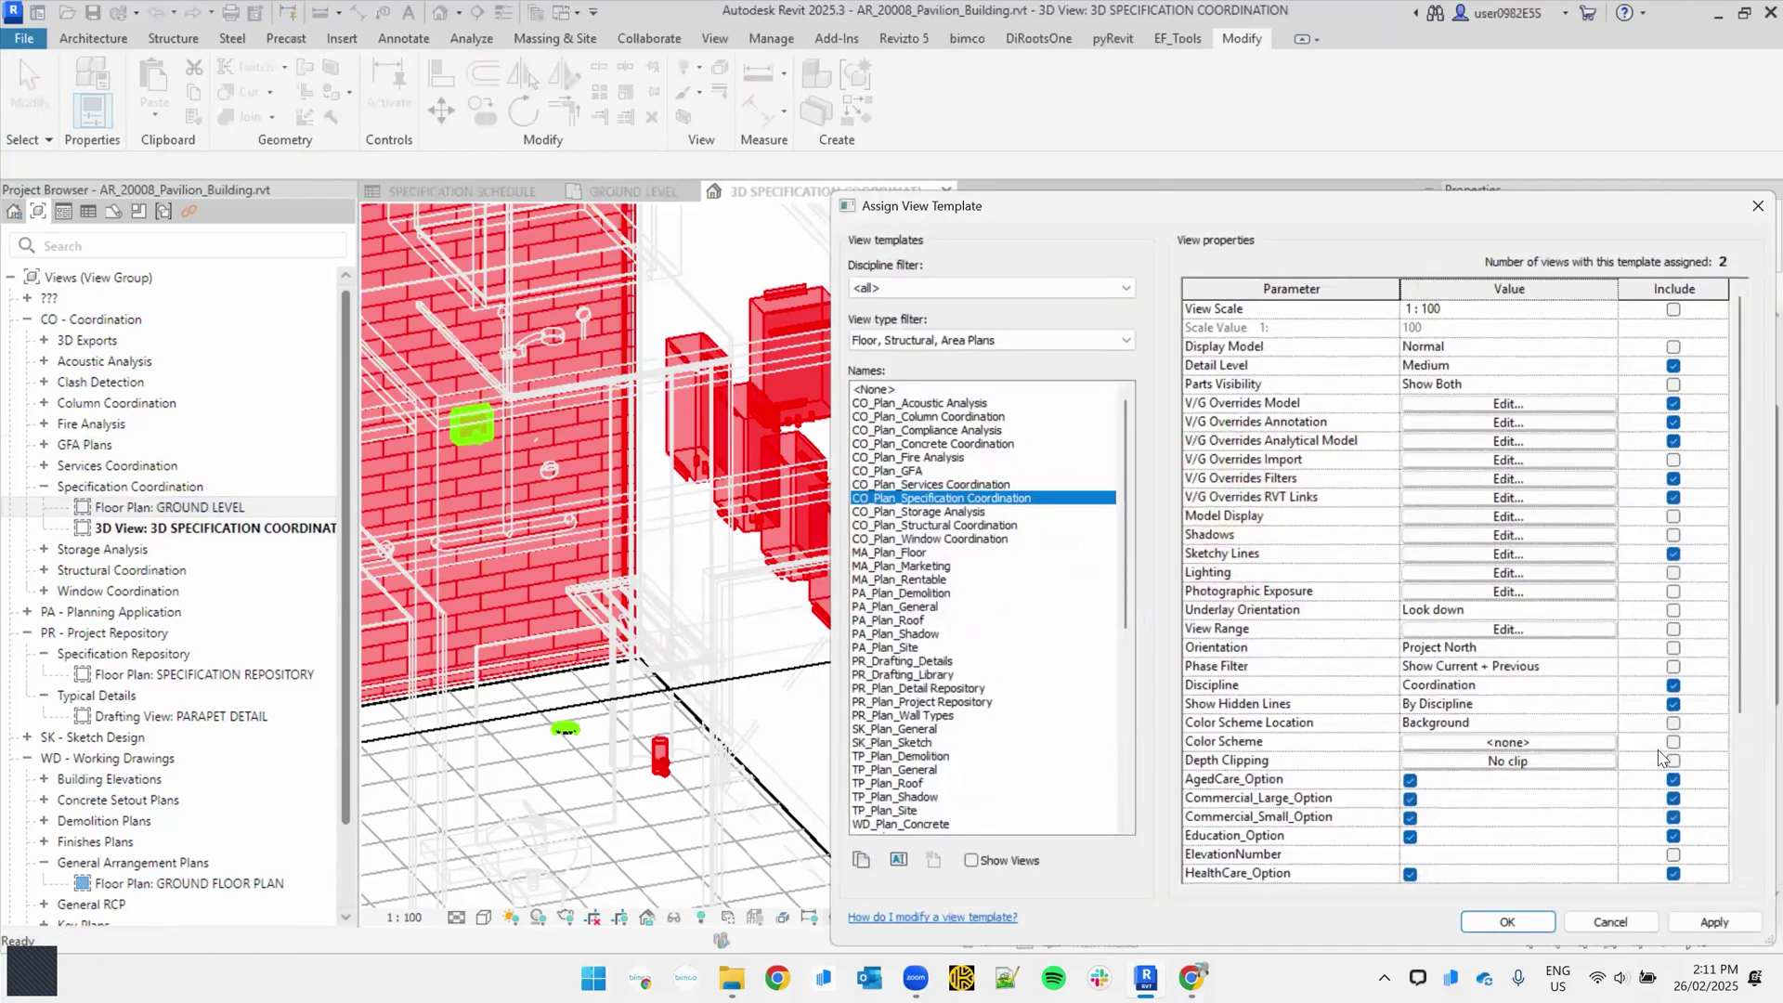
left_click(1438, 480)
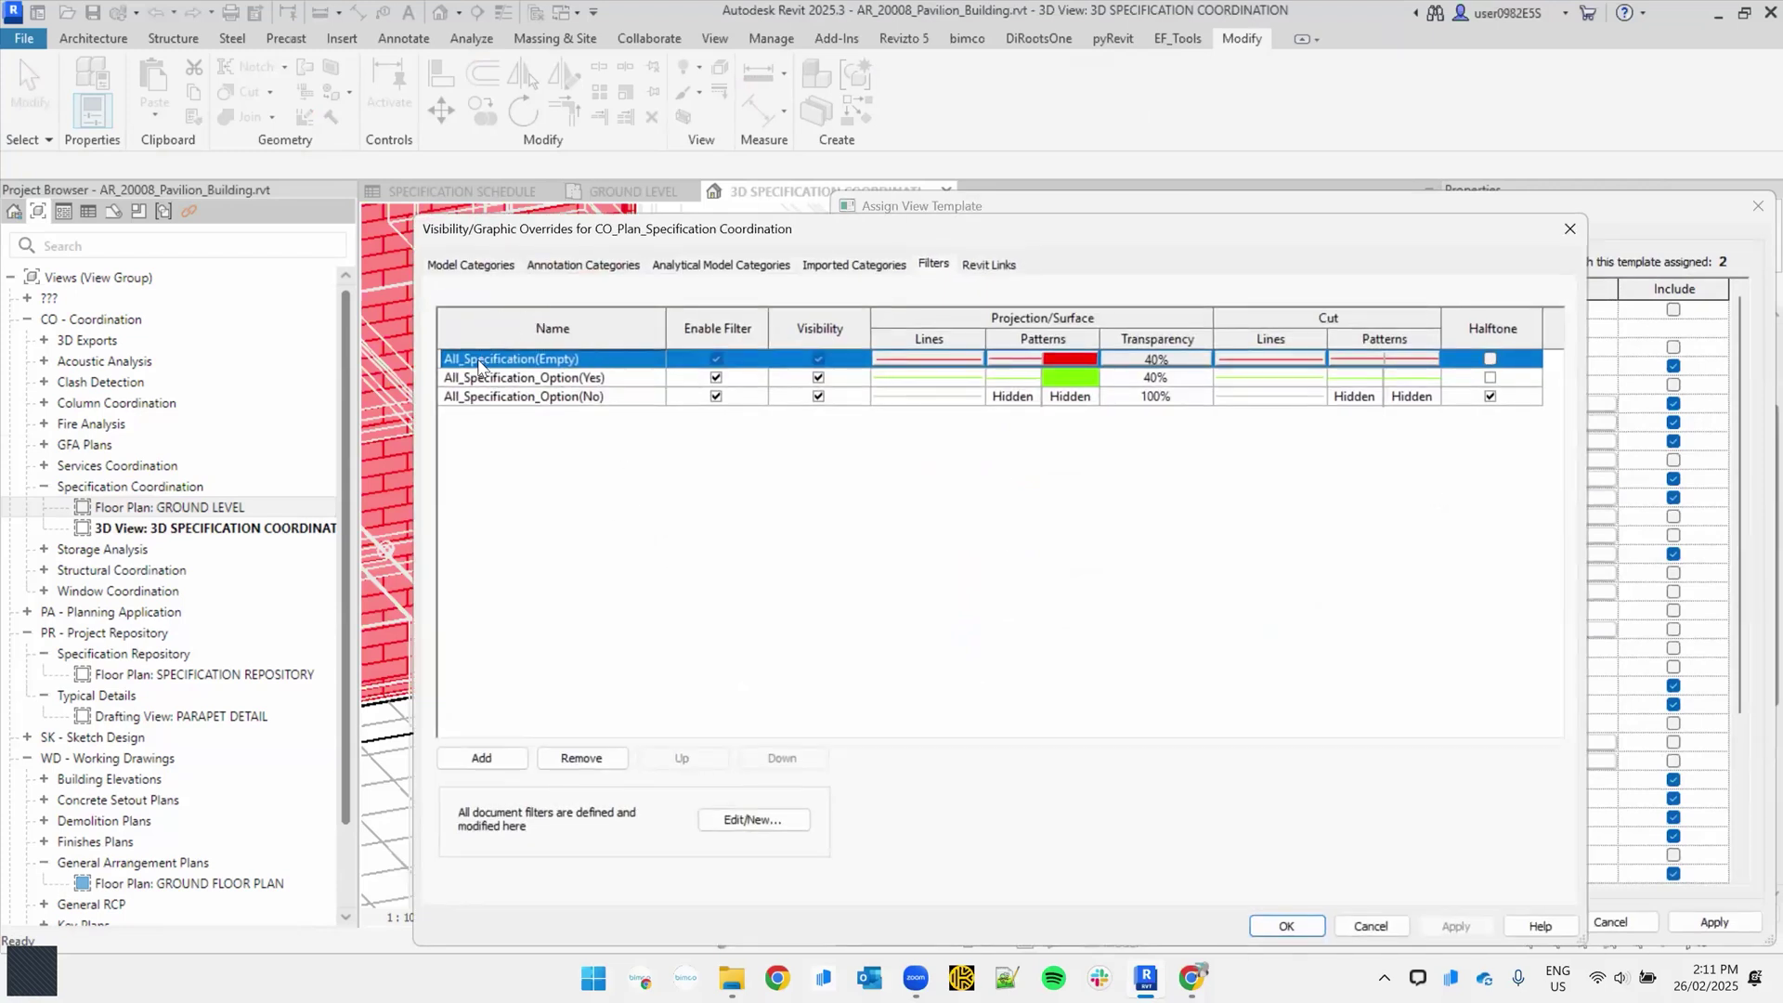
key("ctrl")
key("ctrl")
Step: Examine the rules of the All_Specification(Empty) filter and leave the filter and view template settings without changes
left_click(749, 819)
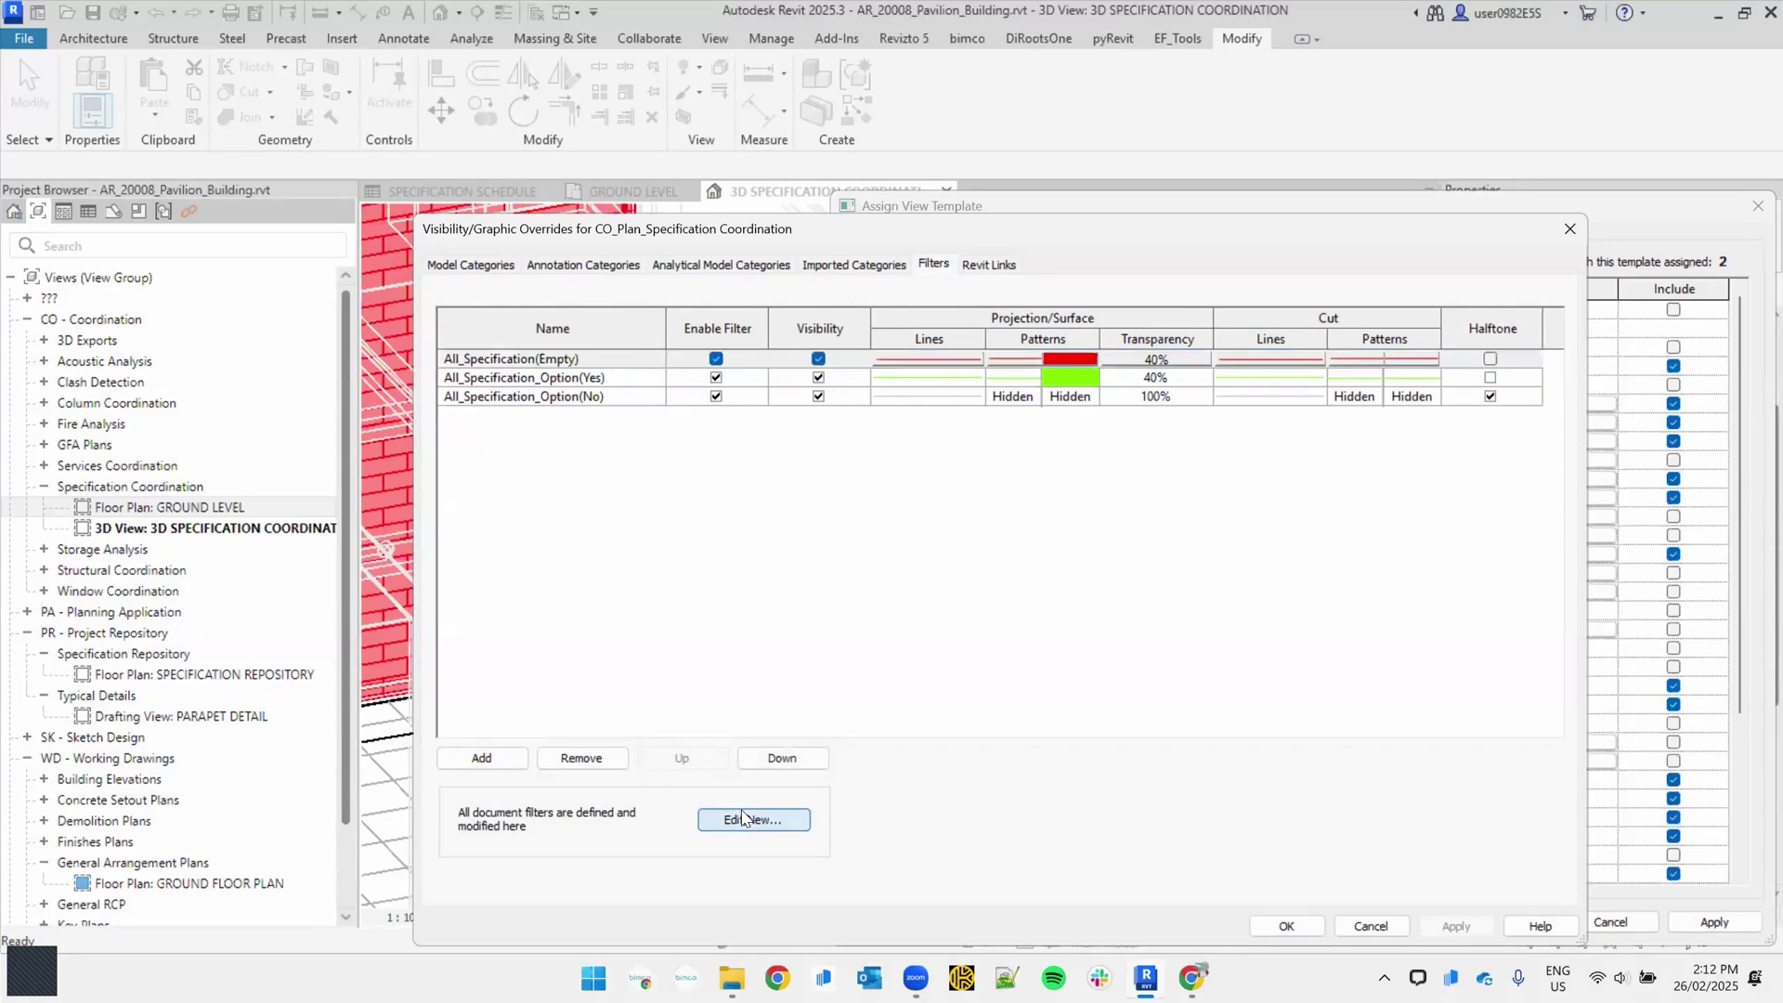
left_click(481, 263)
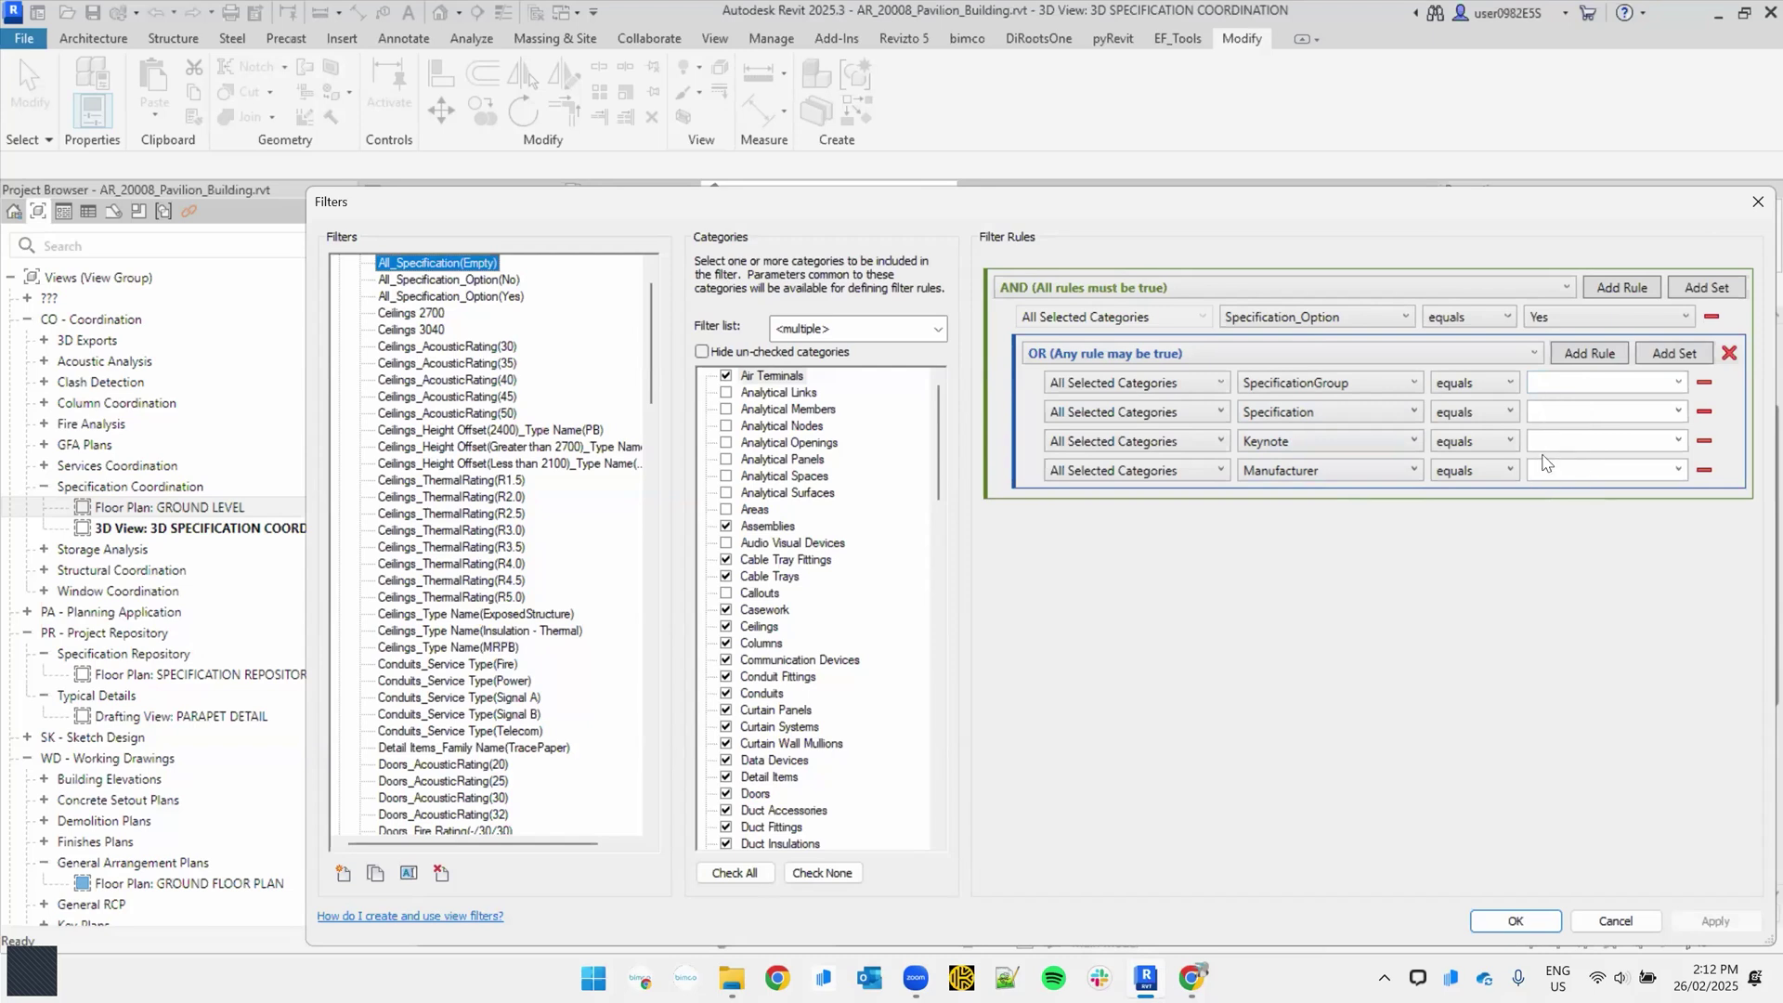
left_click(1612, 922)
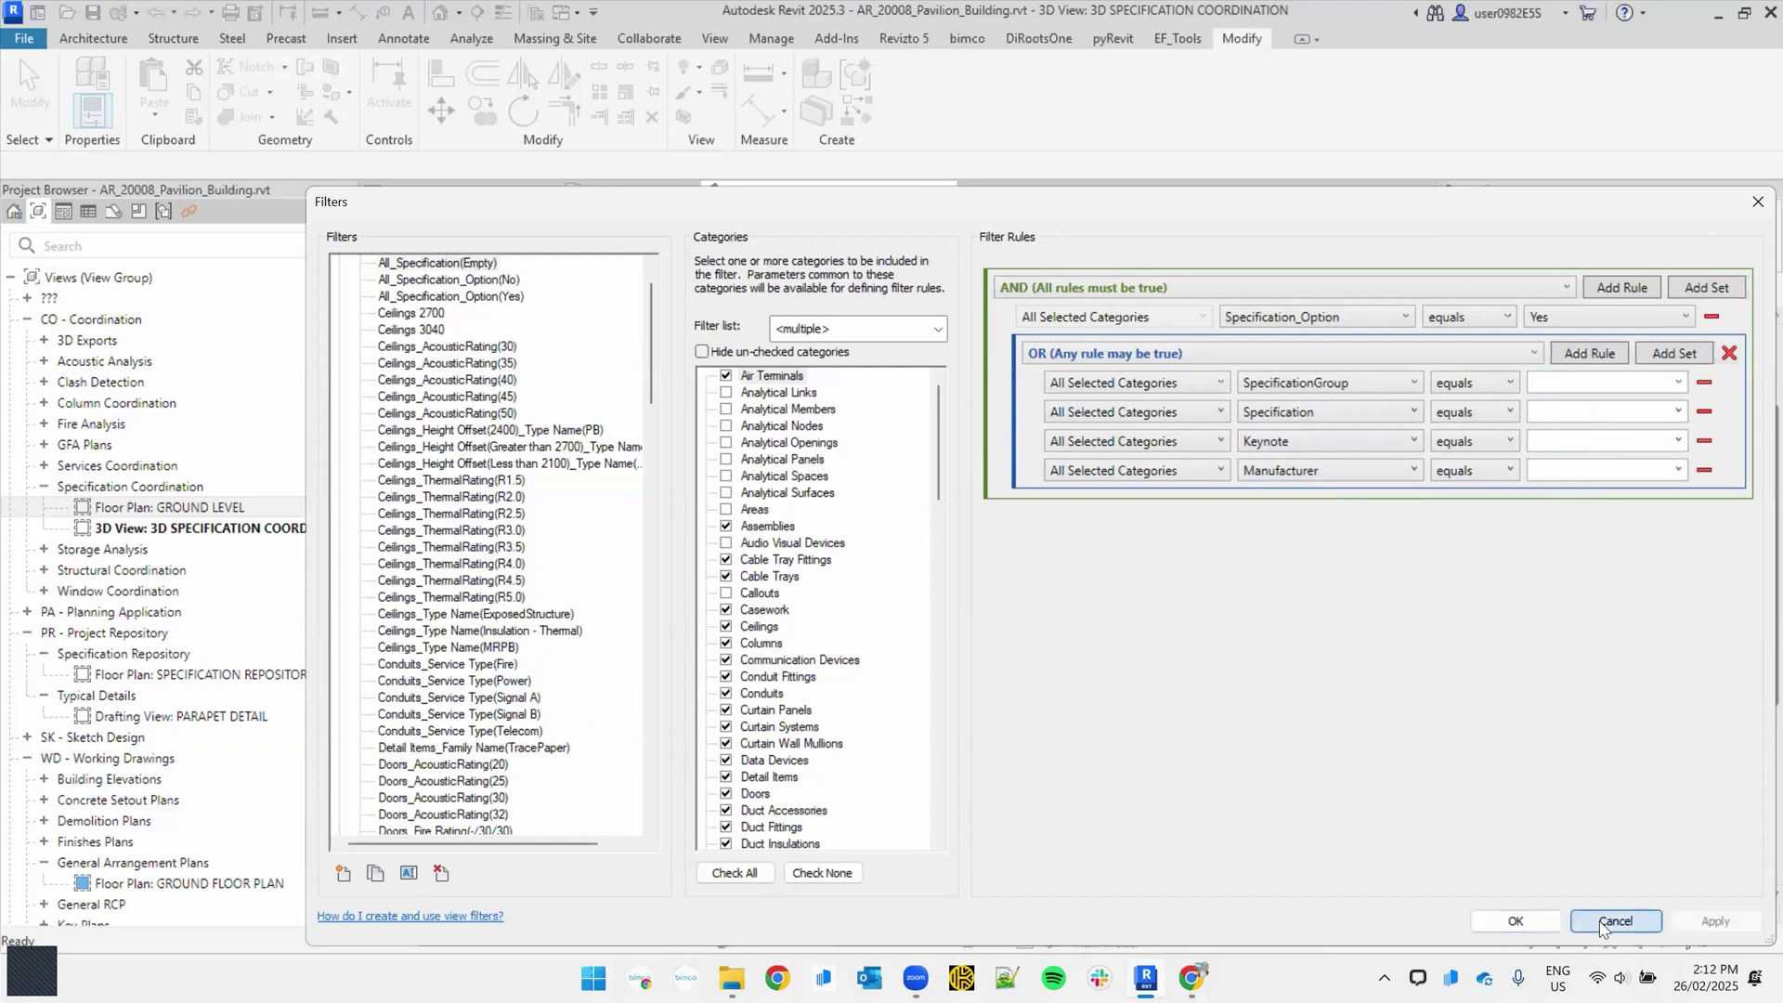
left_click(1408, 928)
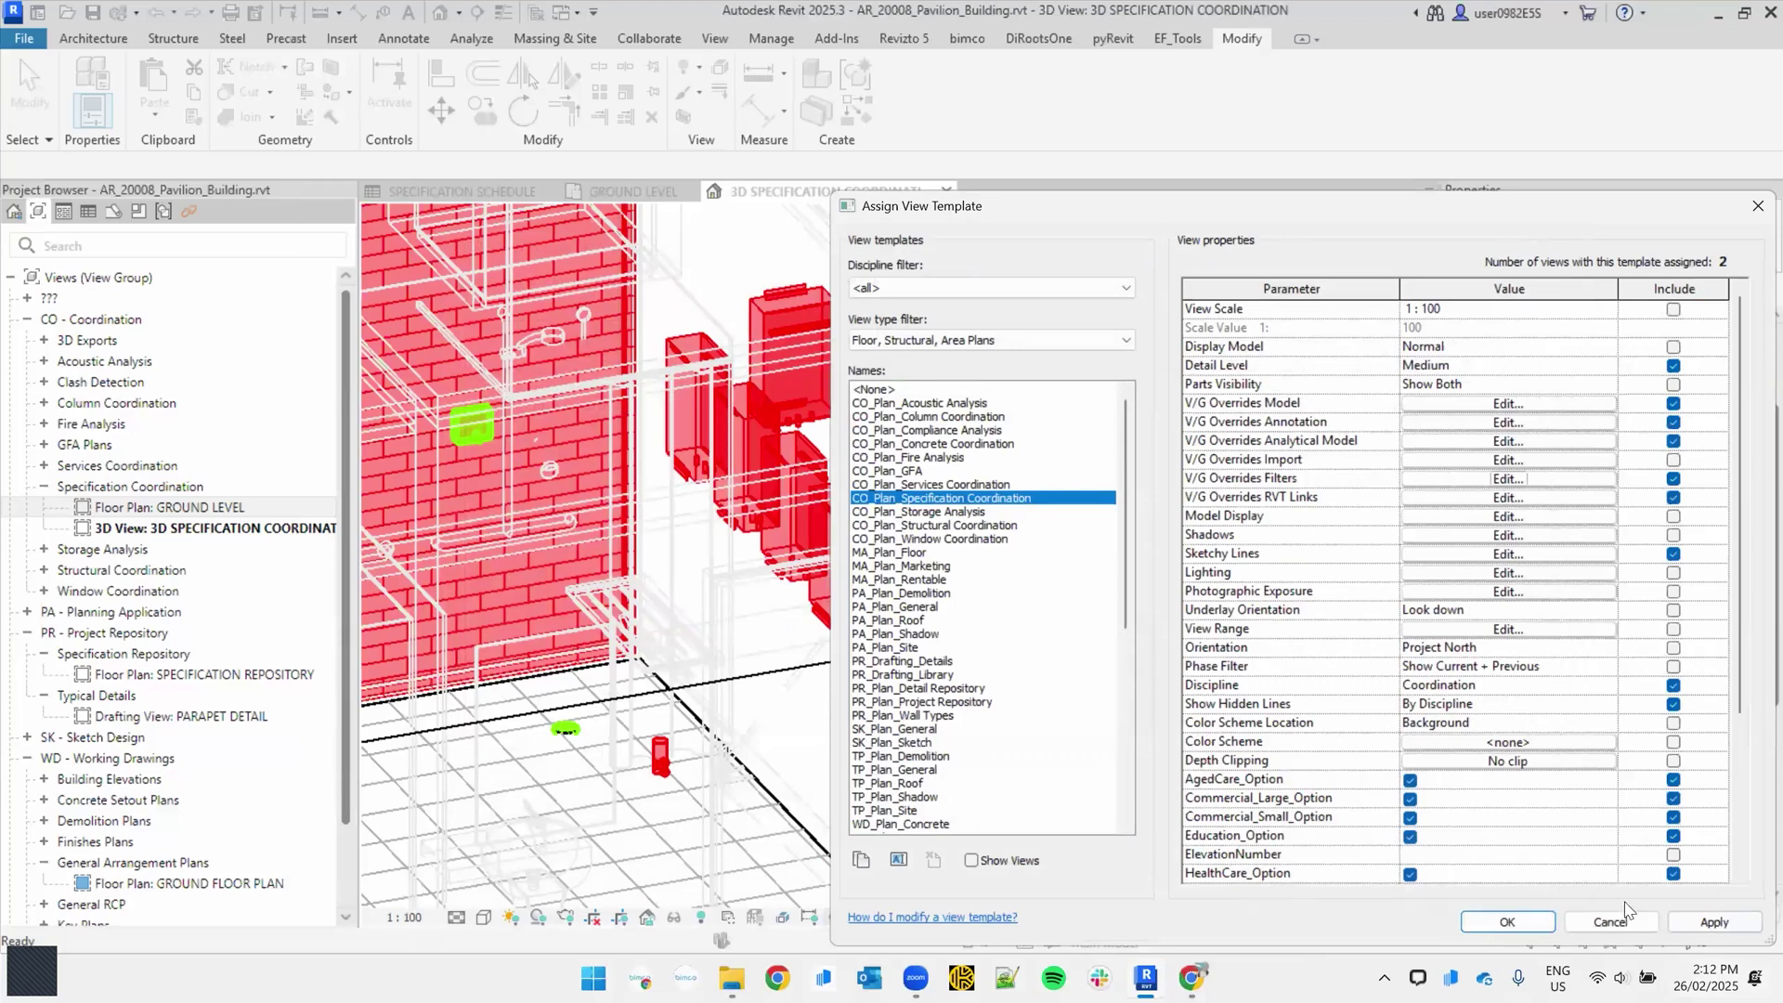
left_click(1612, 922)
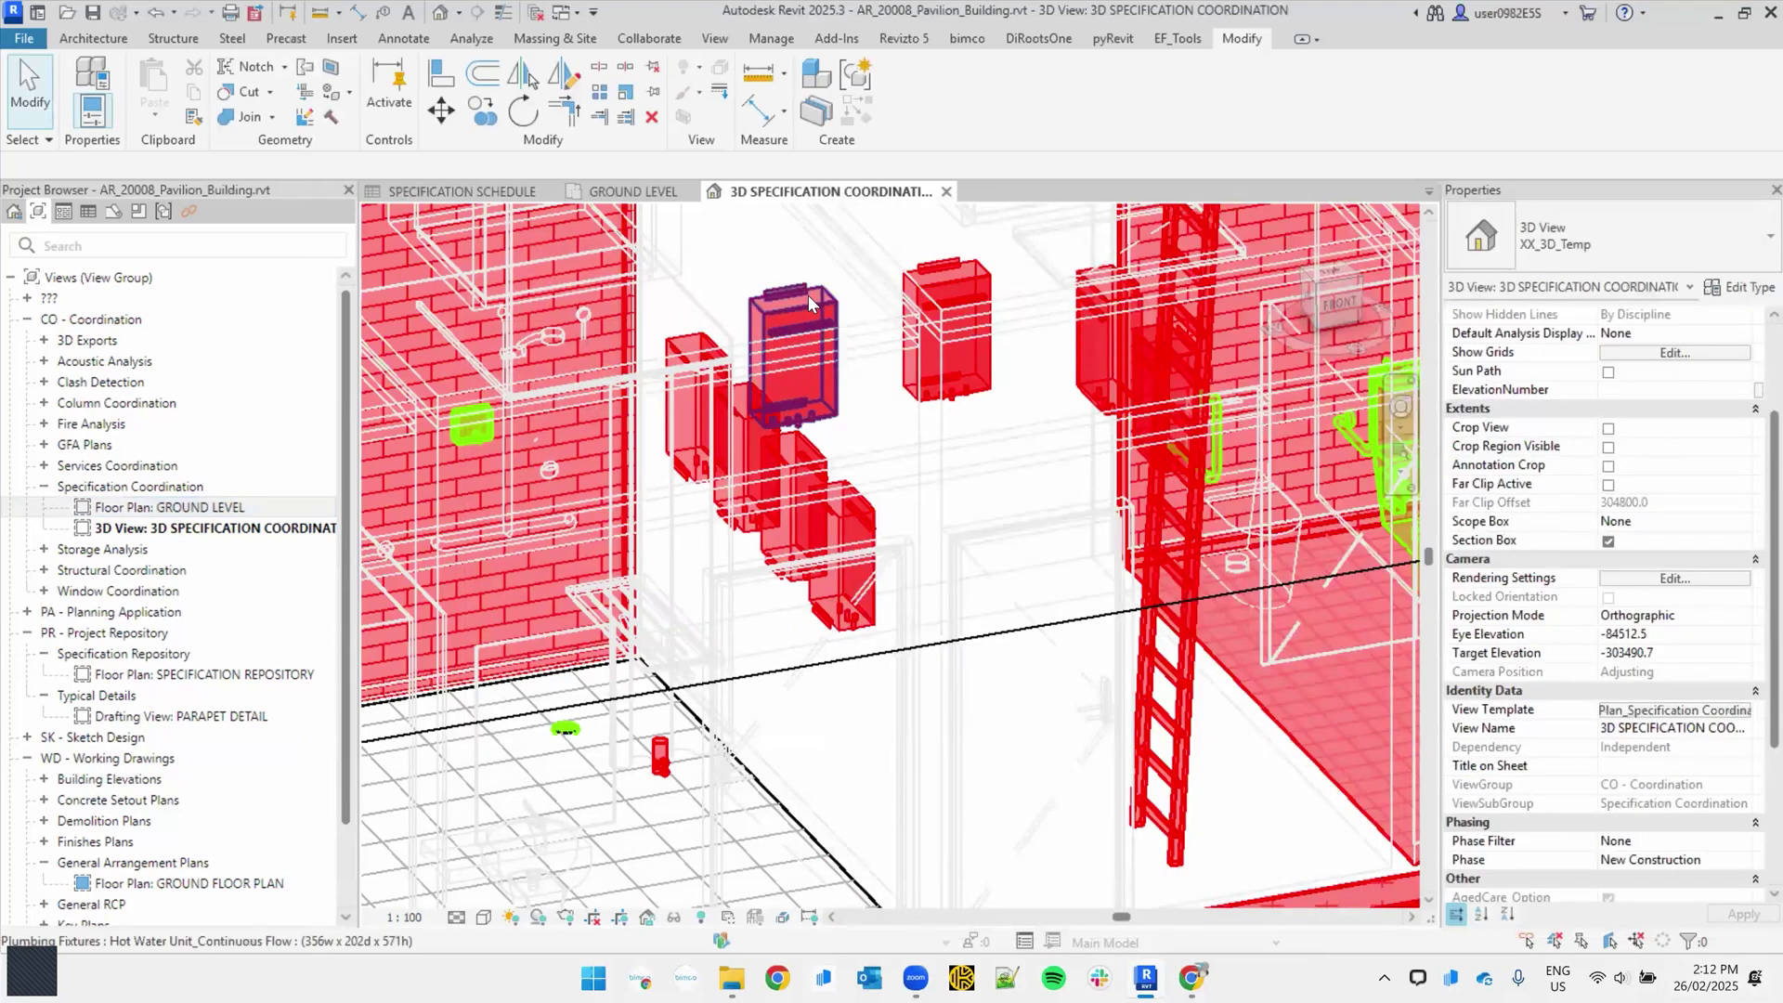
Step: Review the identity data in the type properties of the Hot Water Unit_Continuous Flow fixture on the back wall
left_click(808, 301)
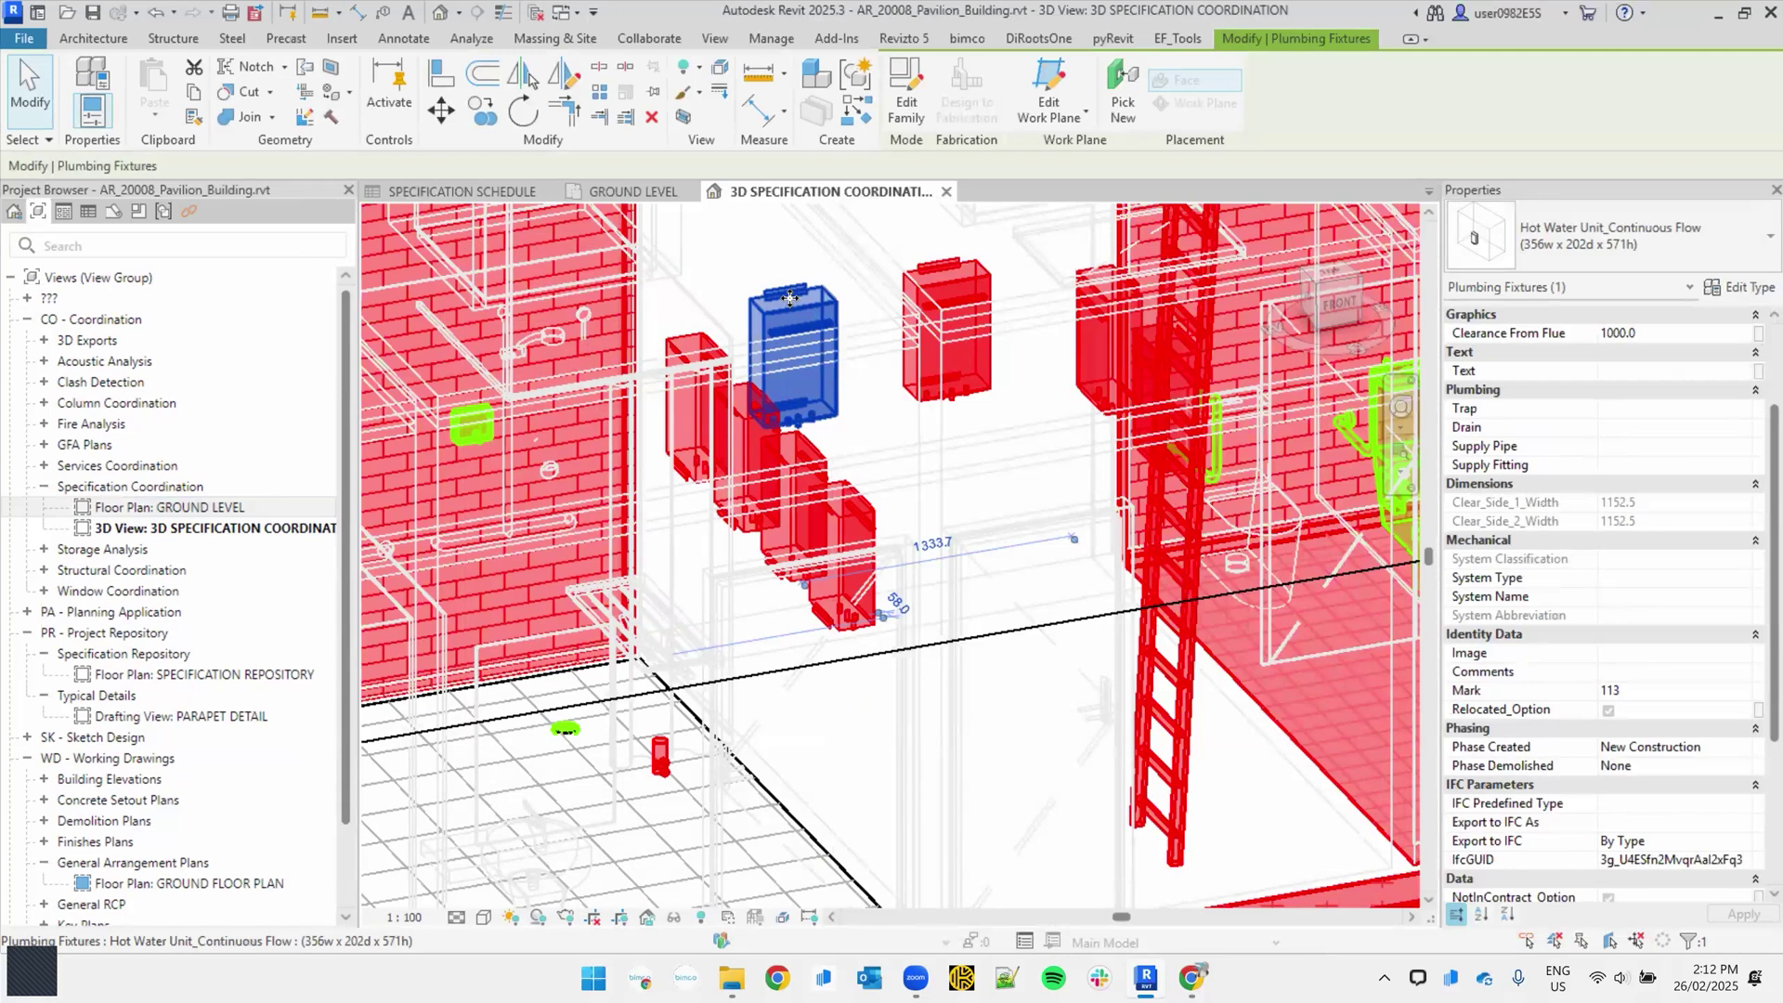
left_click(1747, 289)
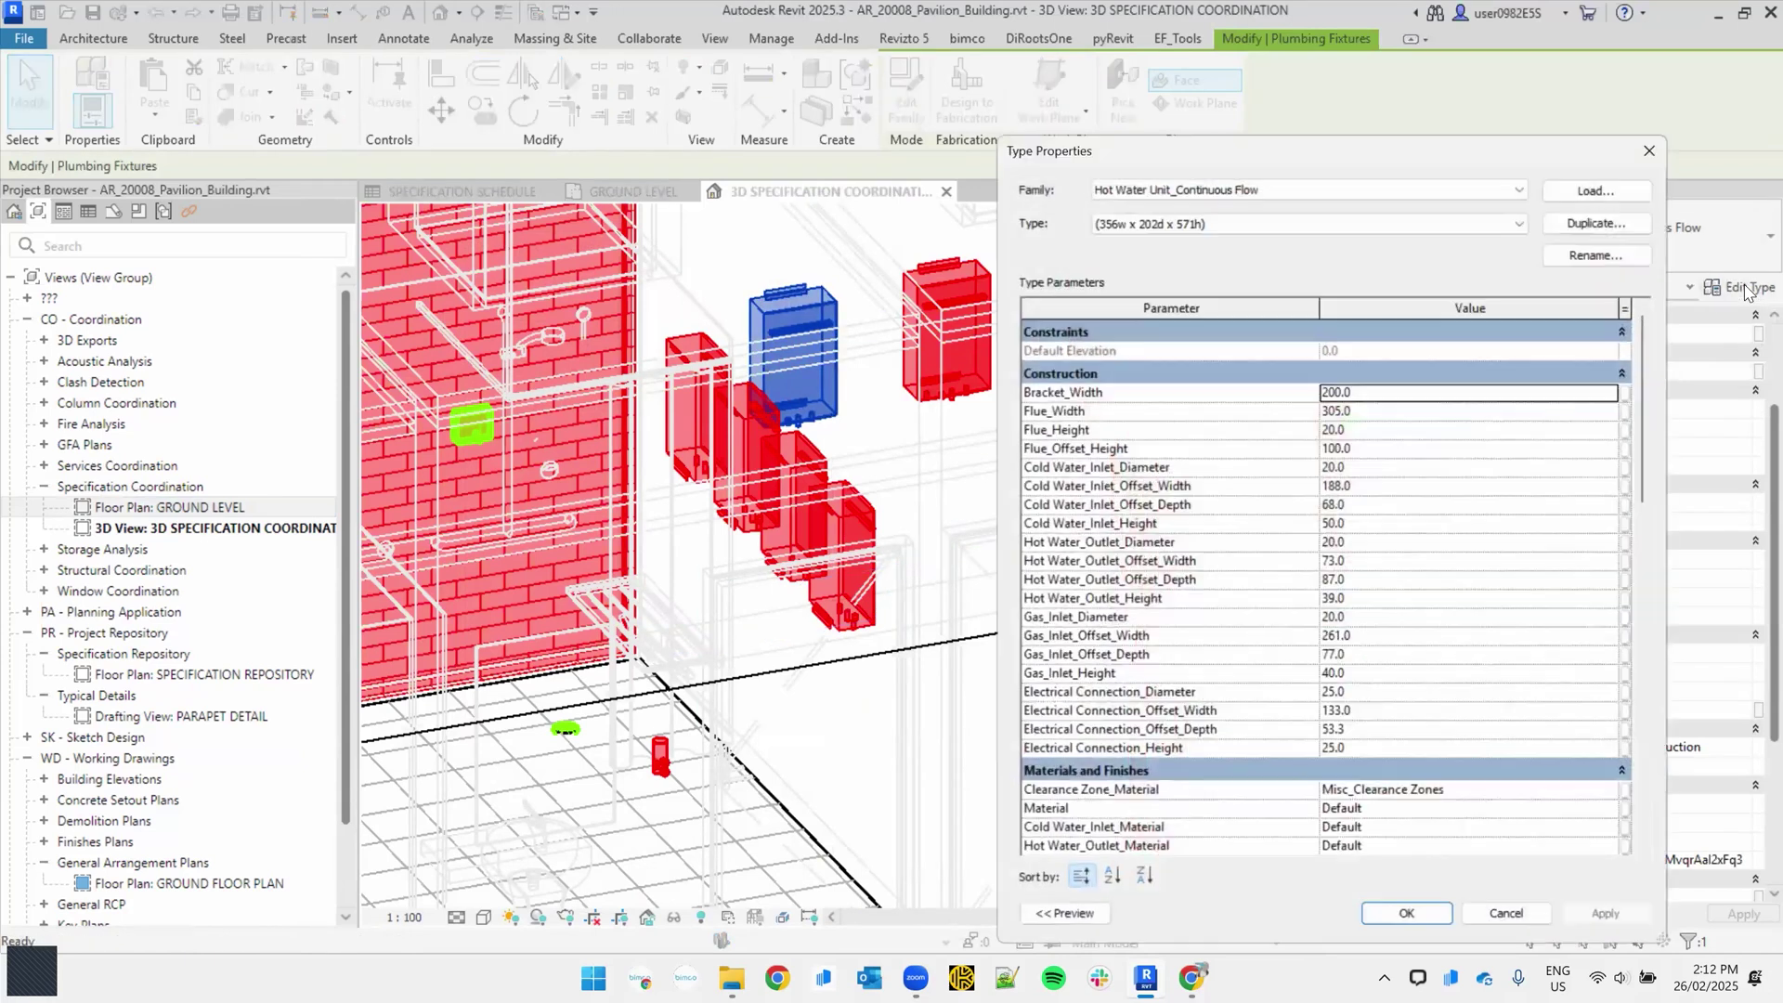
scroll(1237, 591, "down", 8)
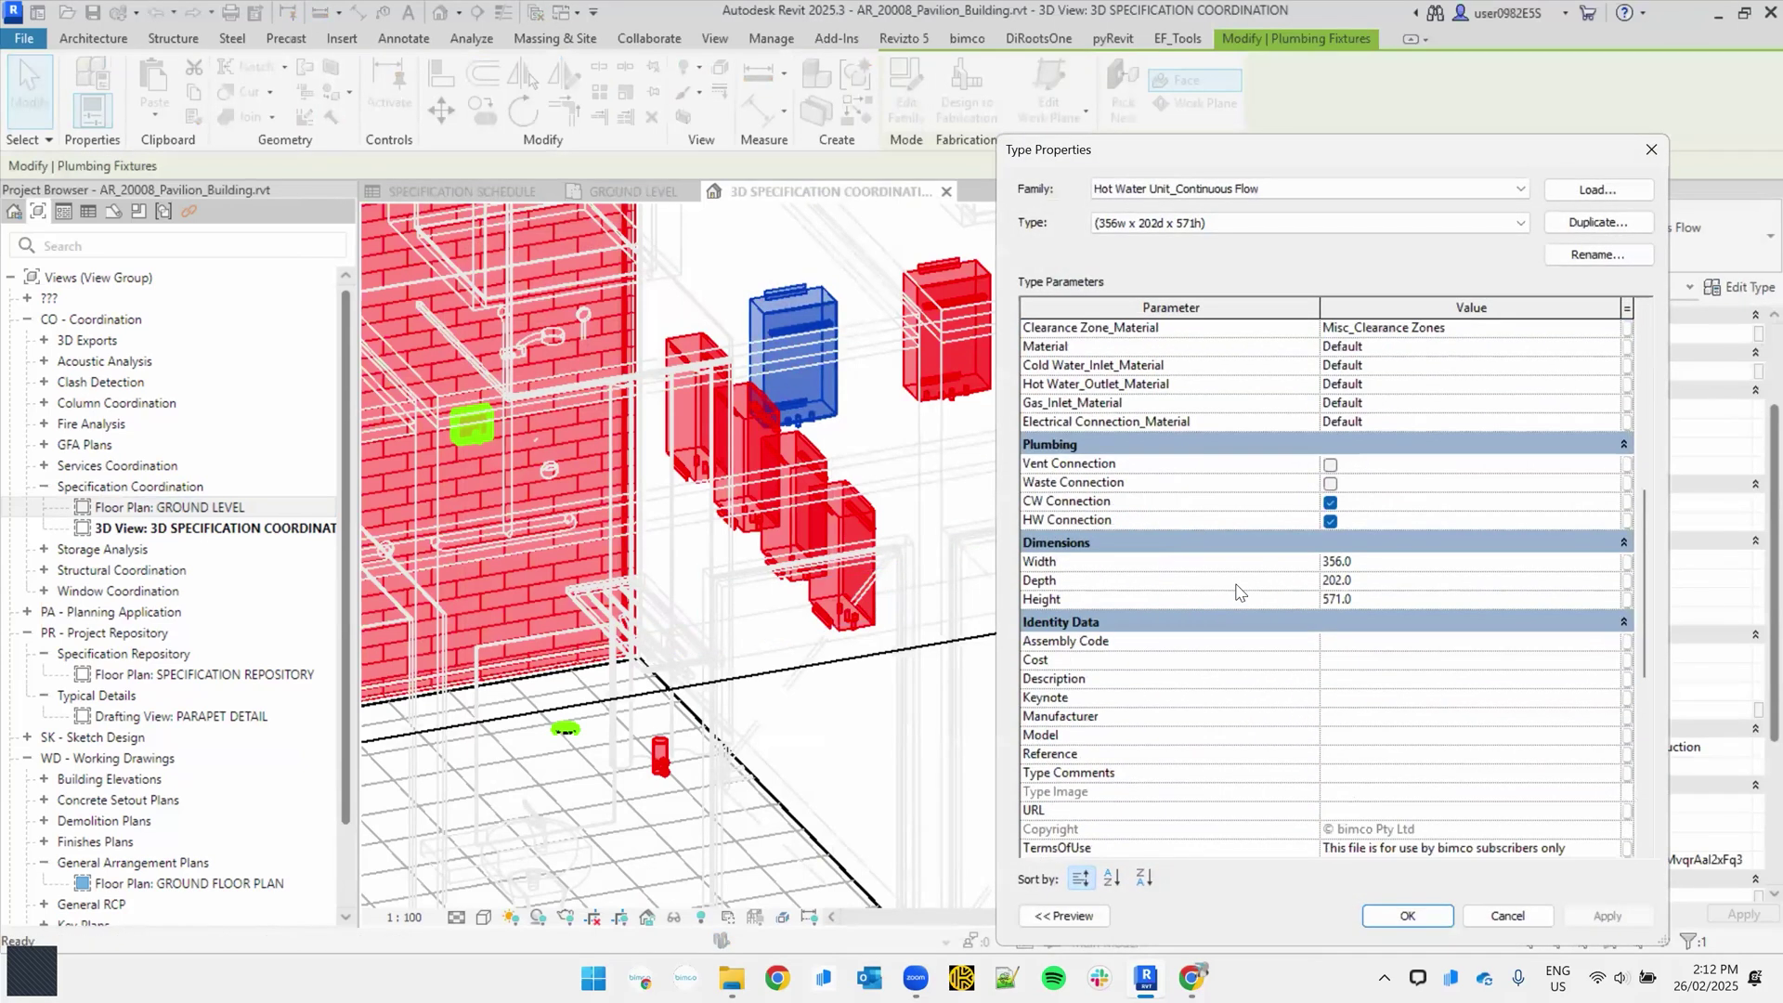
scroll(1237, 591, "down", 5)
scroll(1240, 593, "up", 1)
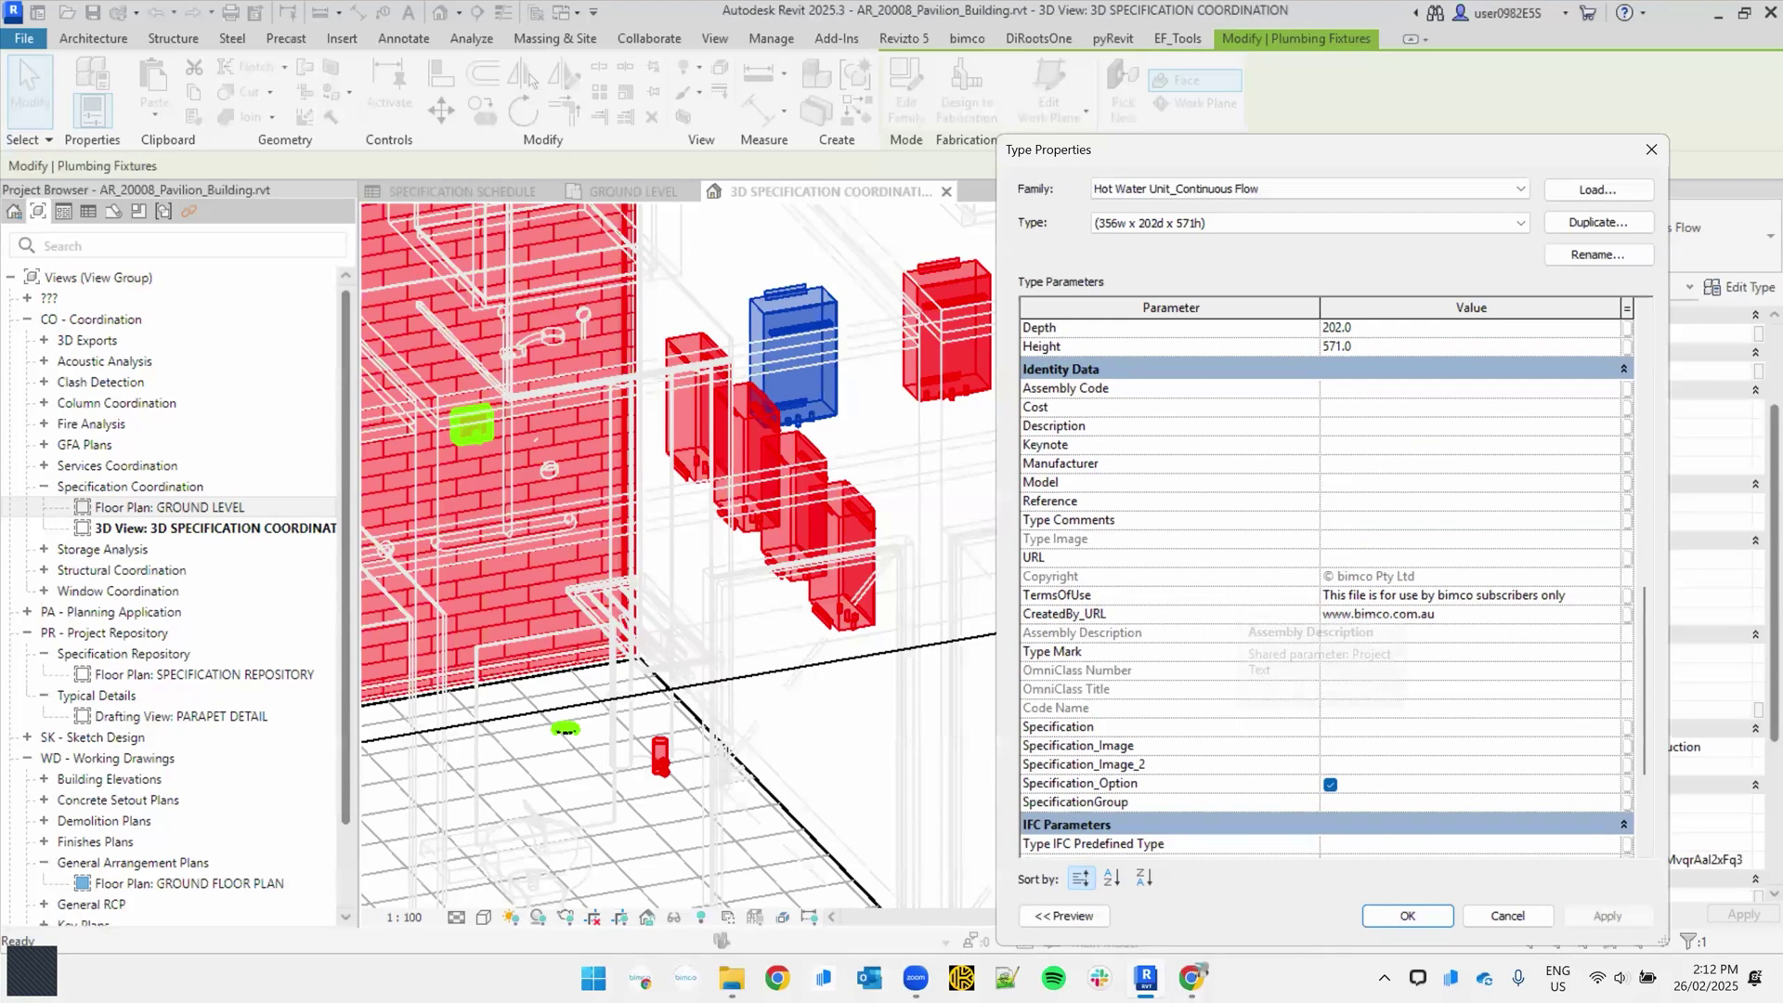
Step: Look through the FFE keynotes for an entry matching the hot water unit type's Keynote parameter
key("alt+Tab")
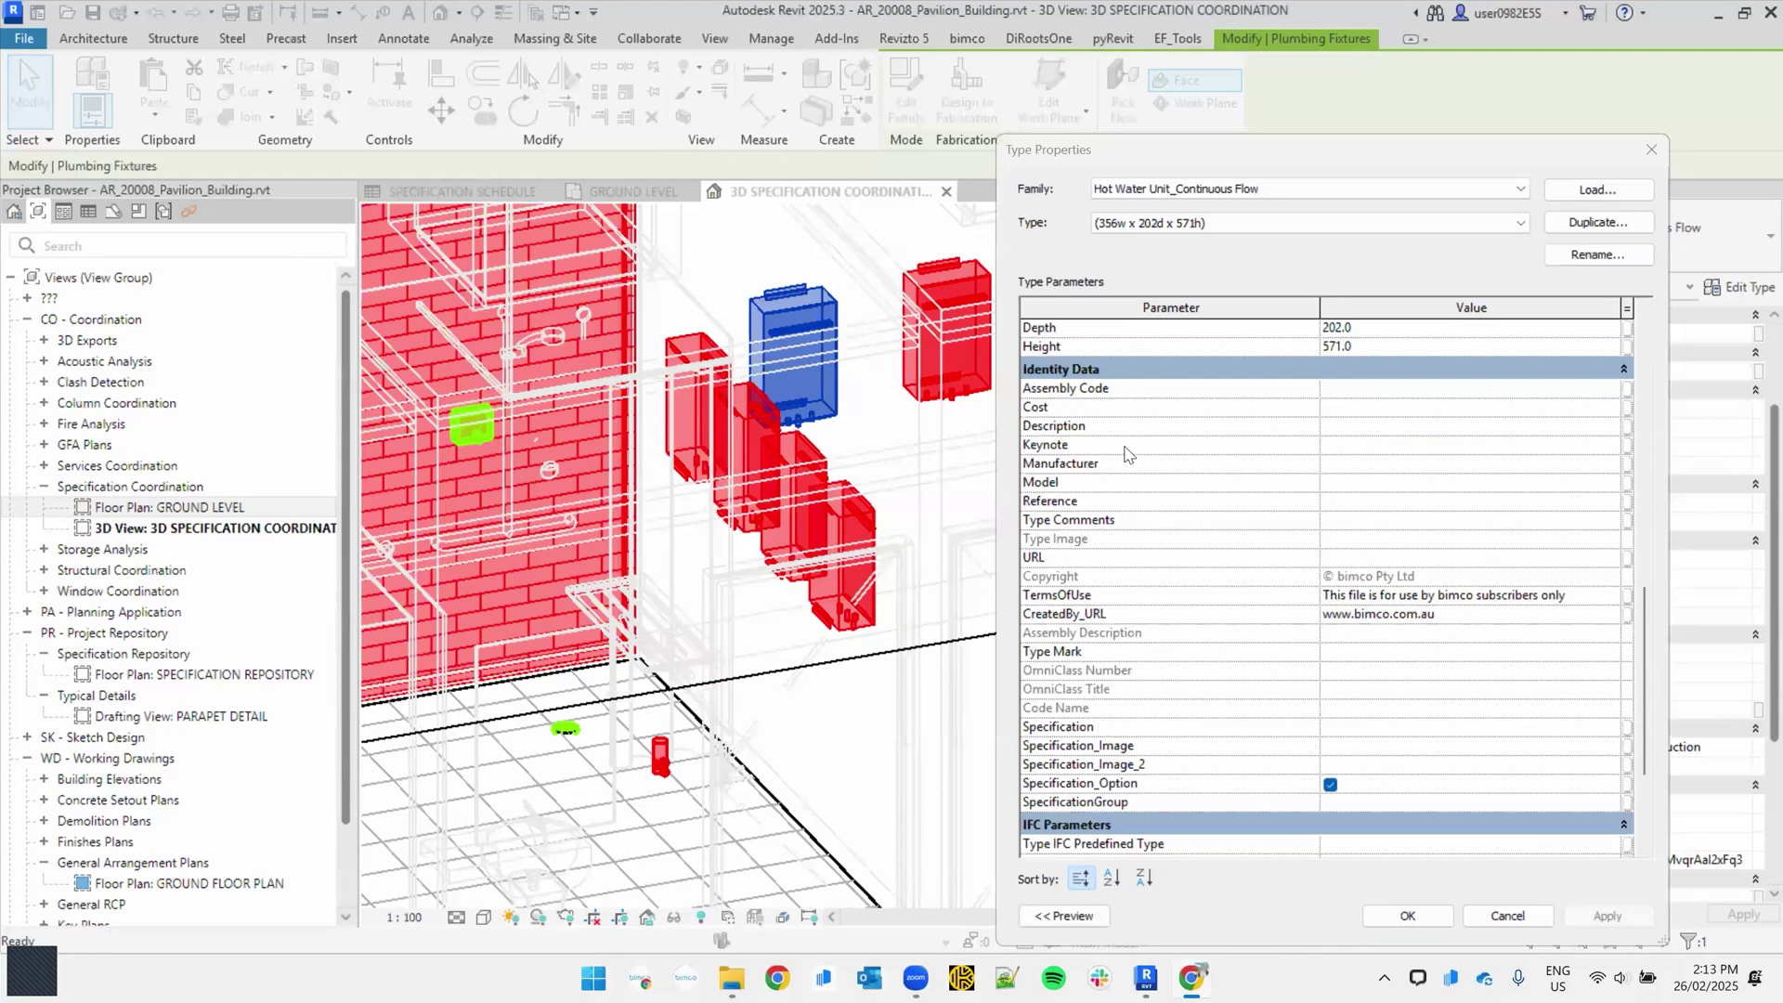
left_click(1285, 447)
left_click(1331, 449)
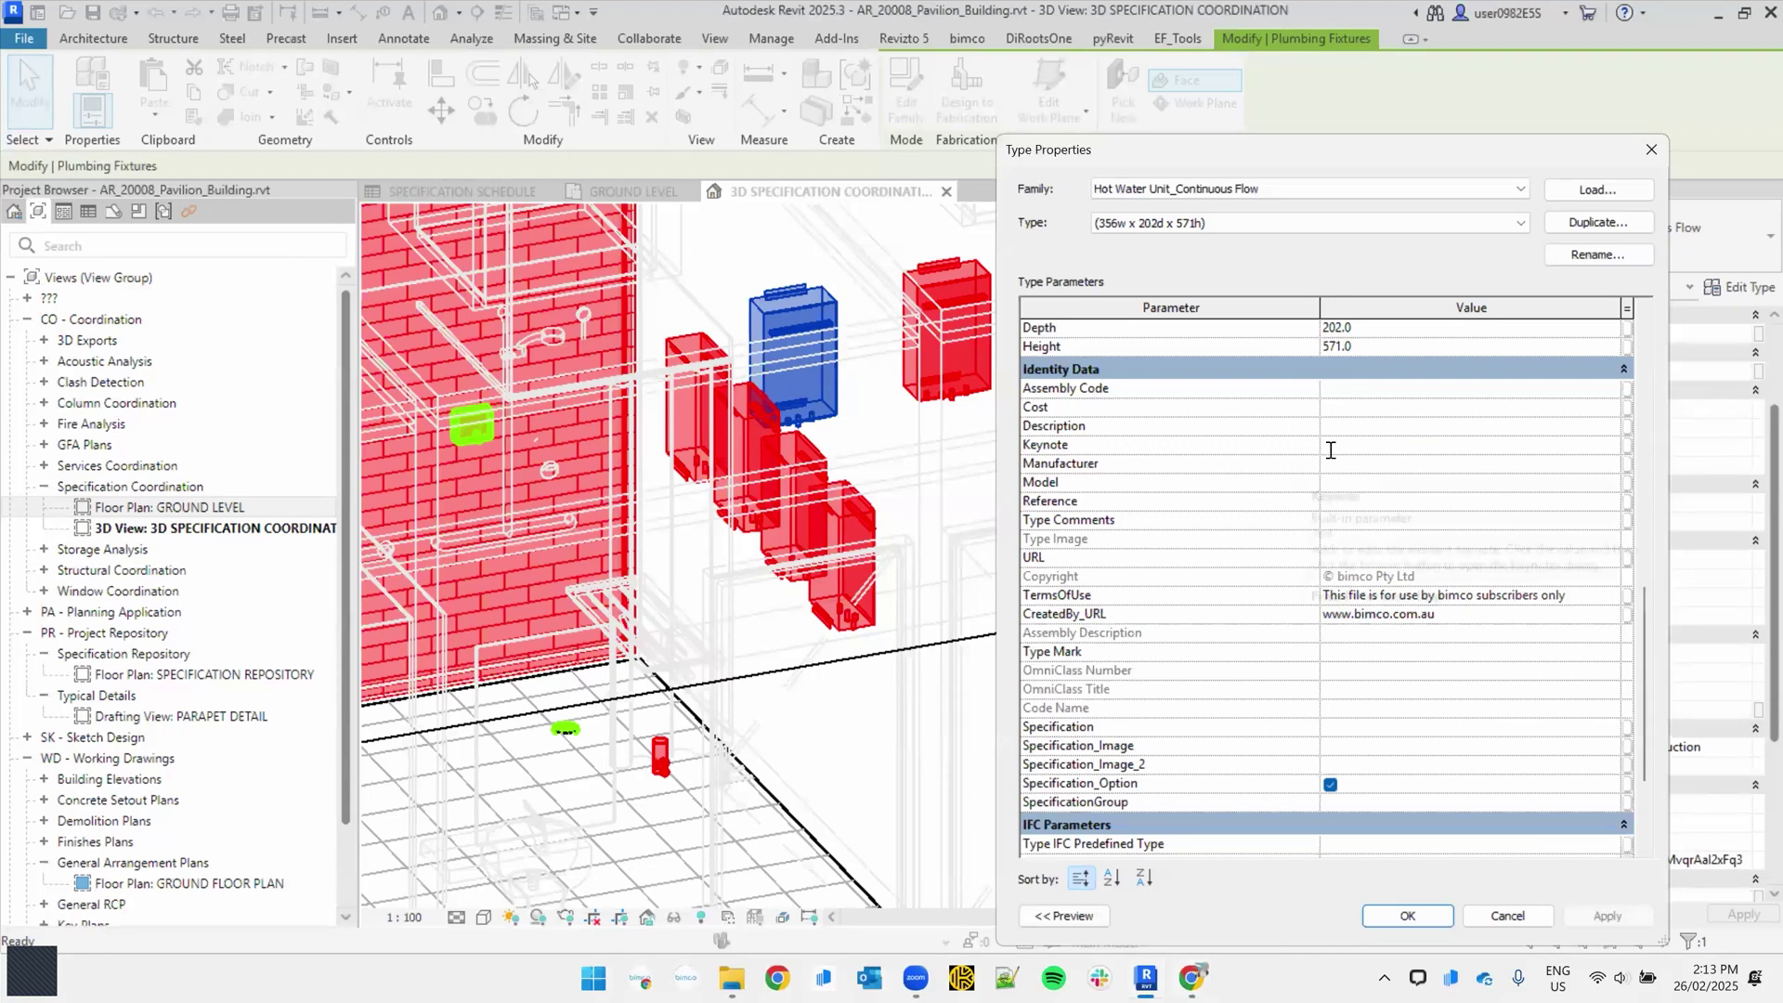
left_click(1615, 445)
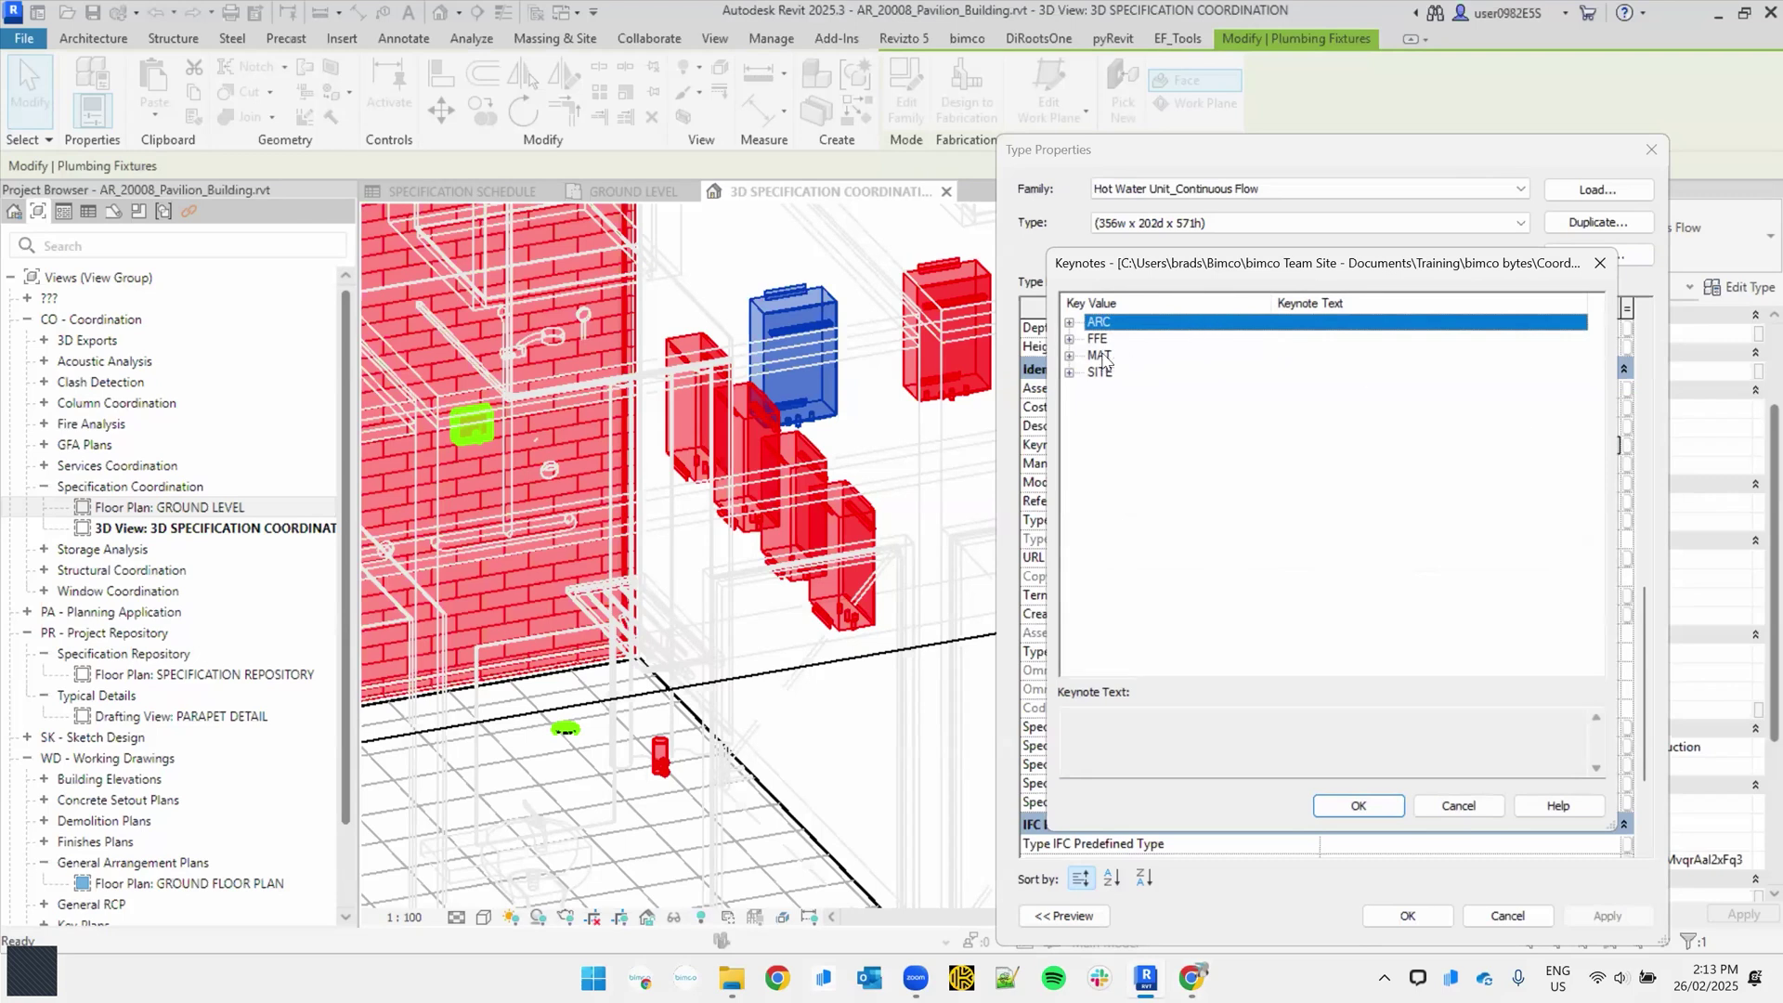
left_click(1070, 339)
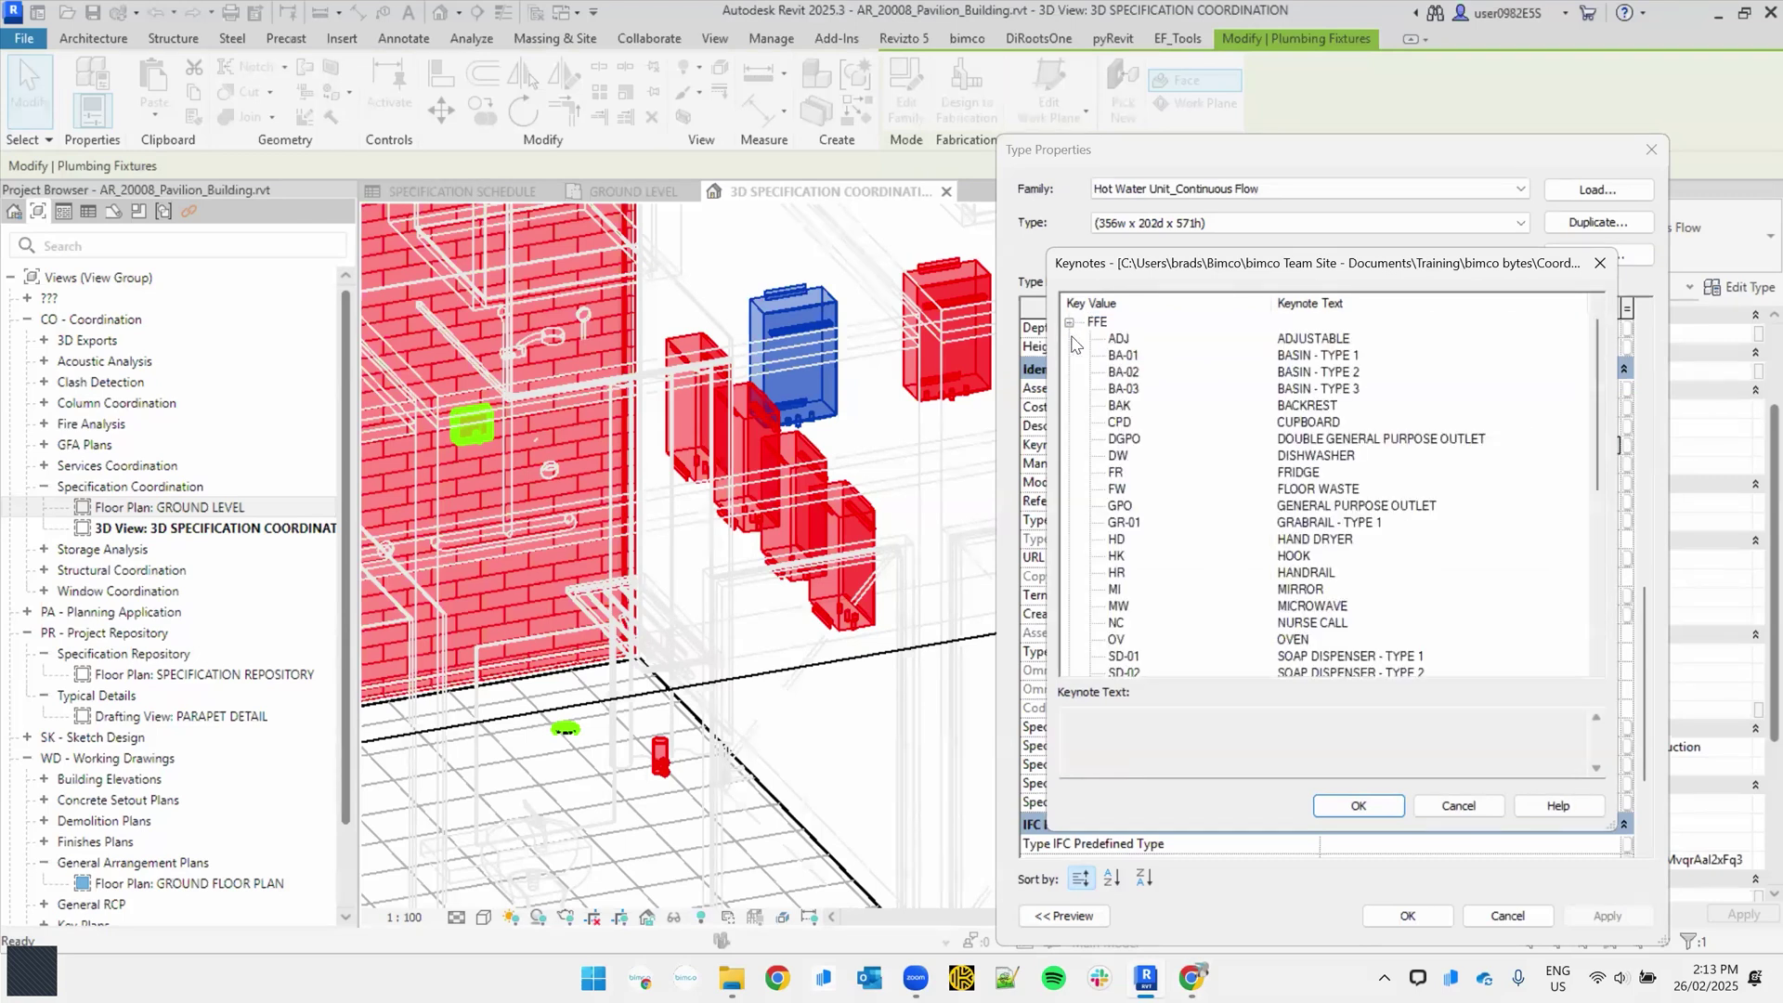
left_click(1190, 507)
key("h")
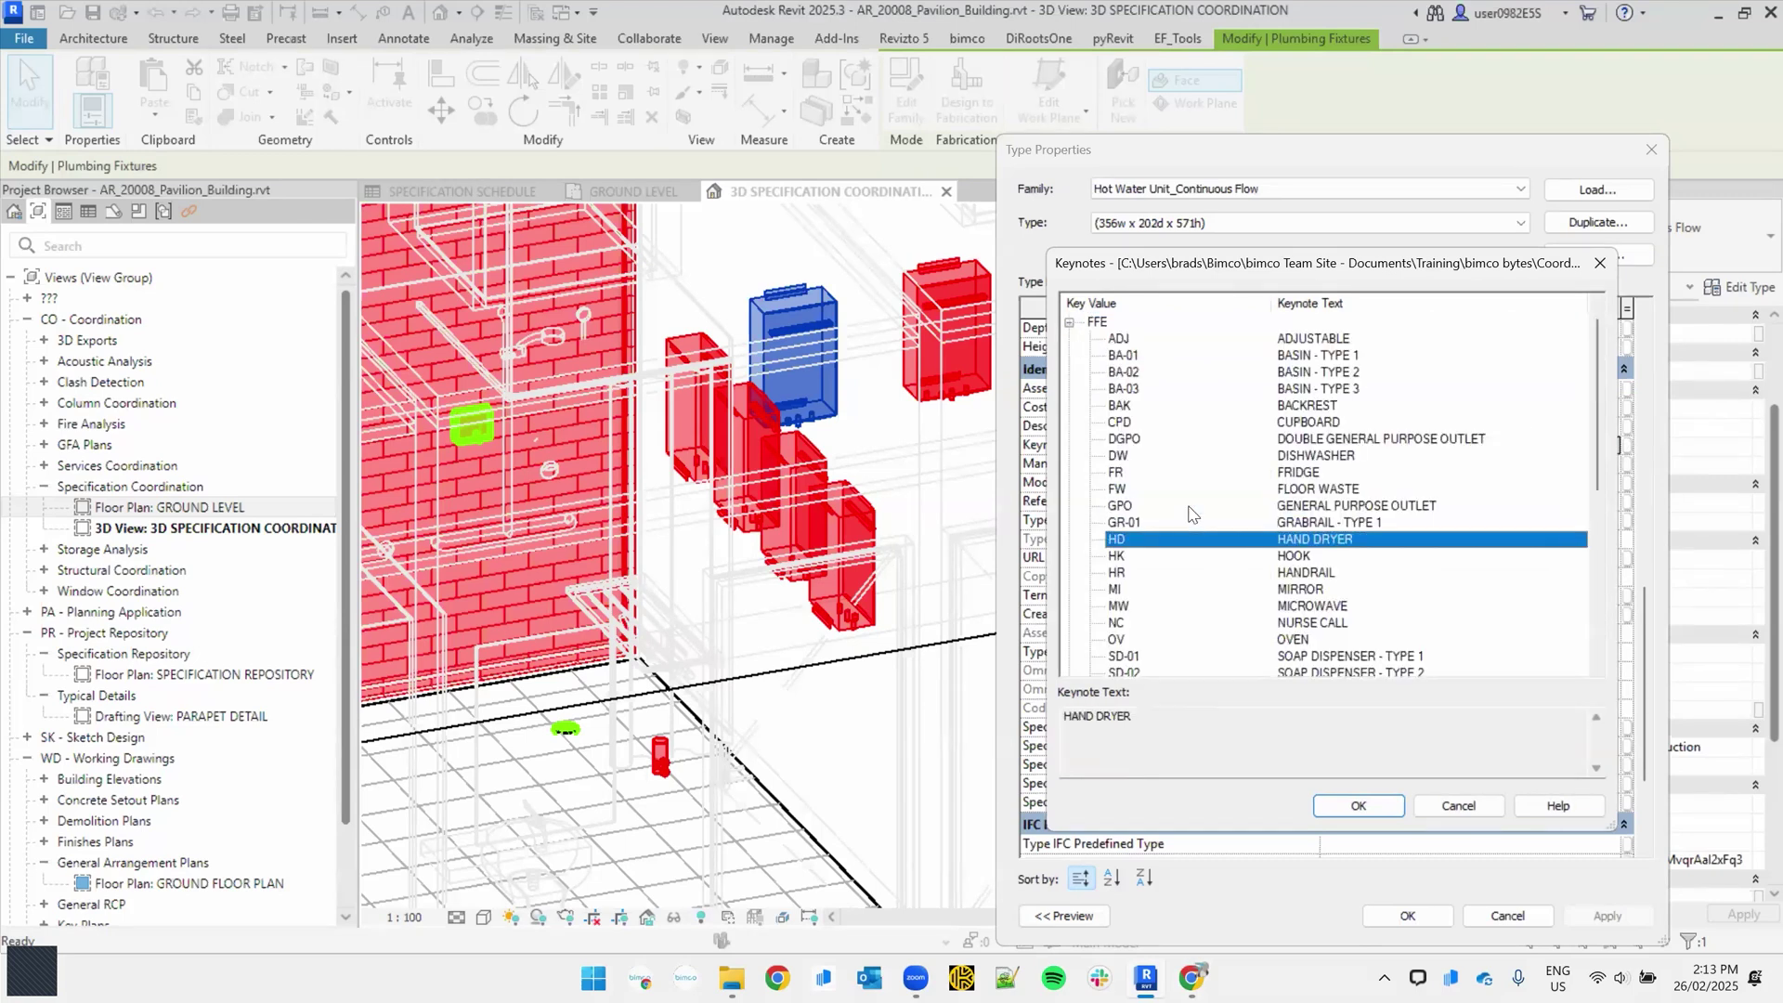
scroll(1190, 507, "down", 1)
scroll(1193, 515, "down", 6)
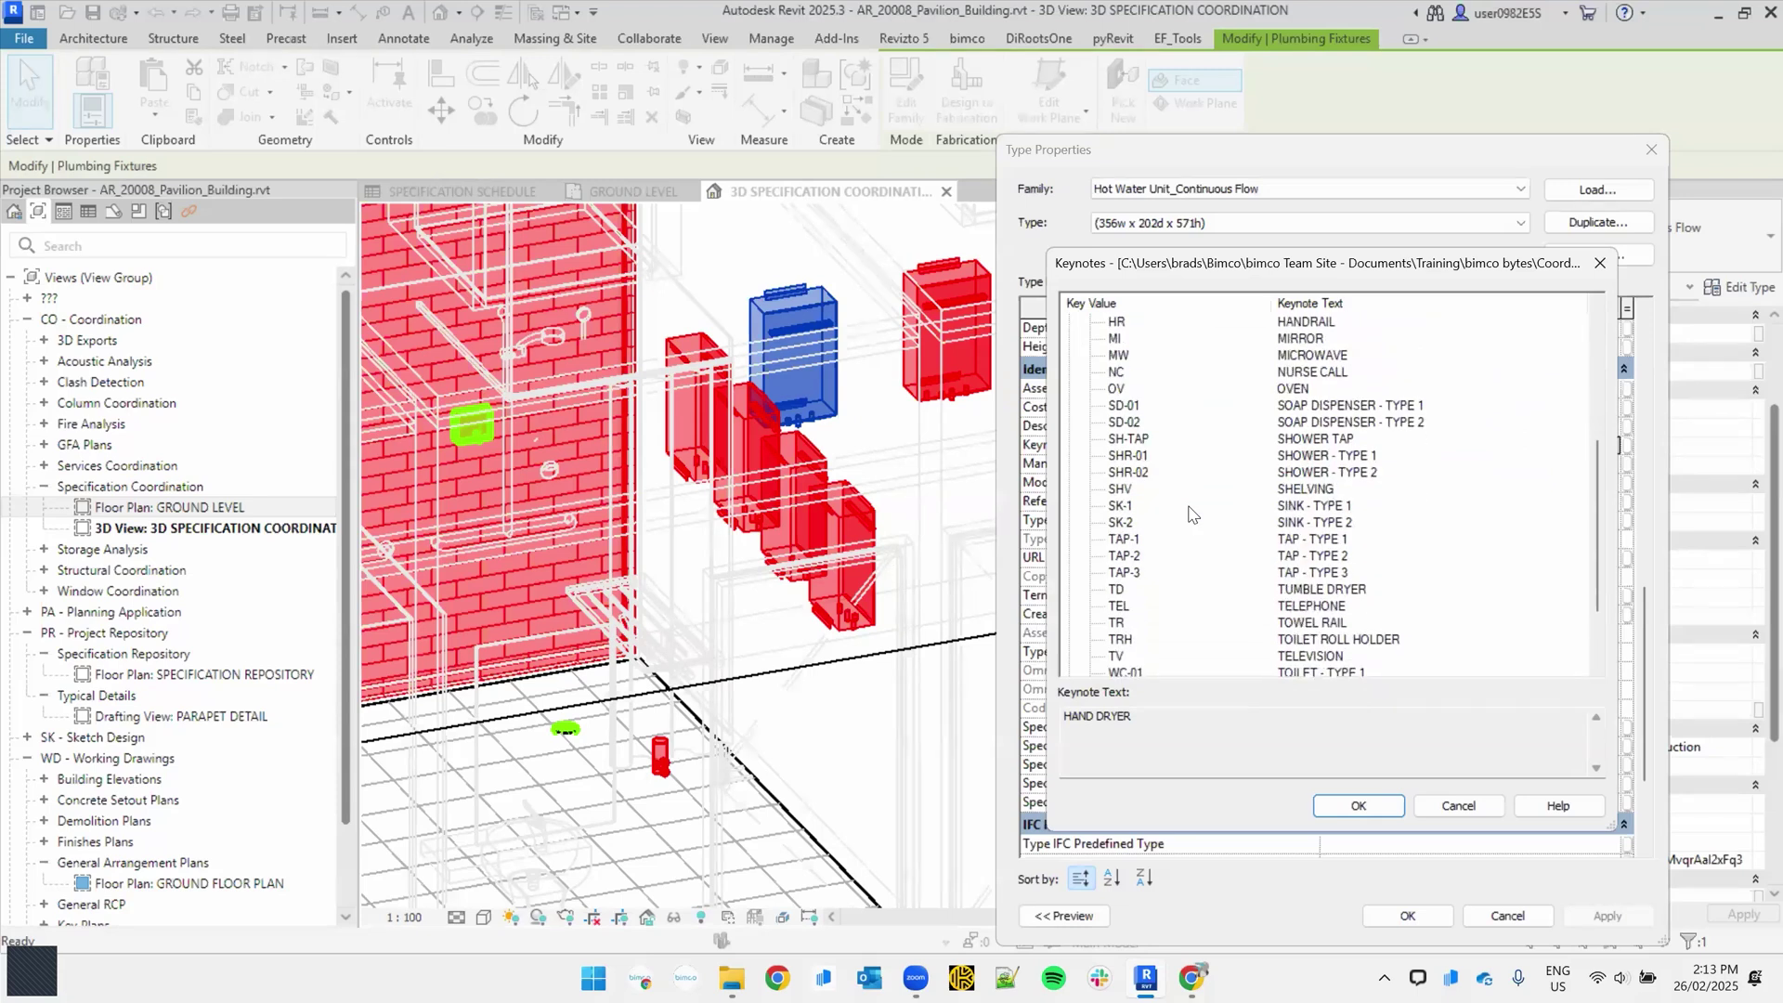
scroll(1192, 514, "up", 3)
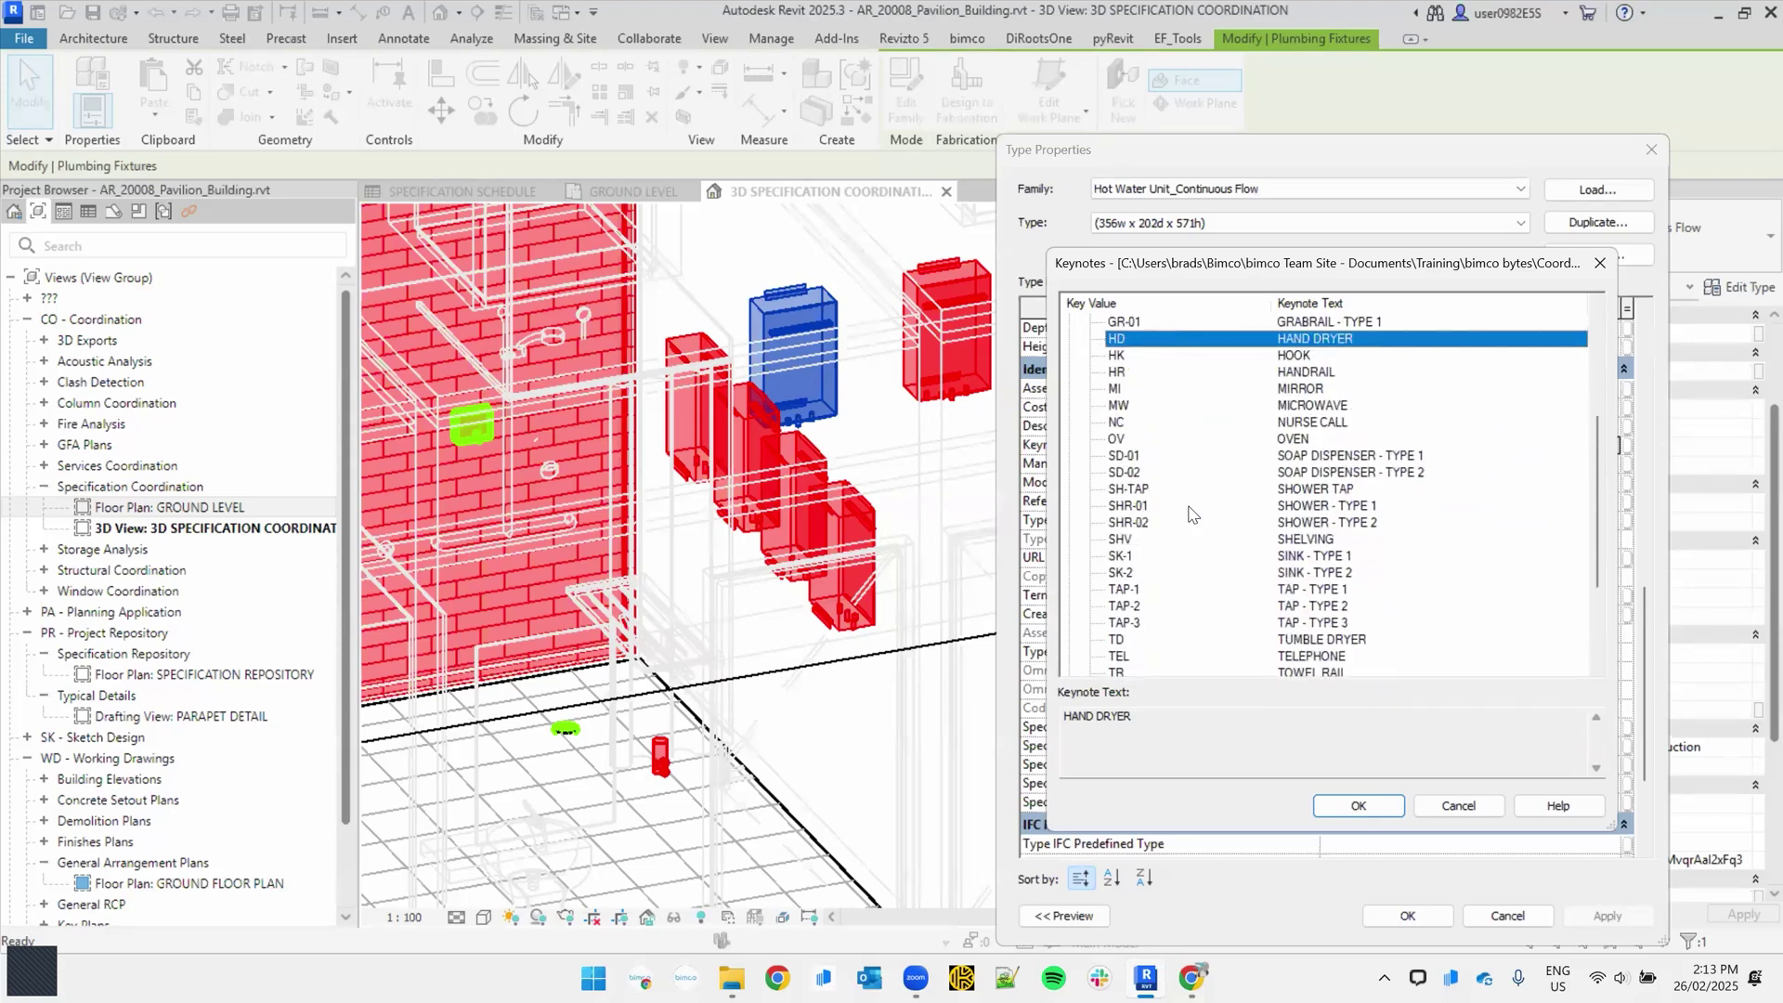
scroll(1193, 515, "up", 5)
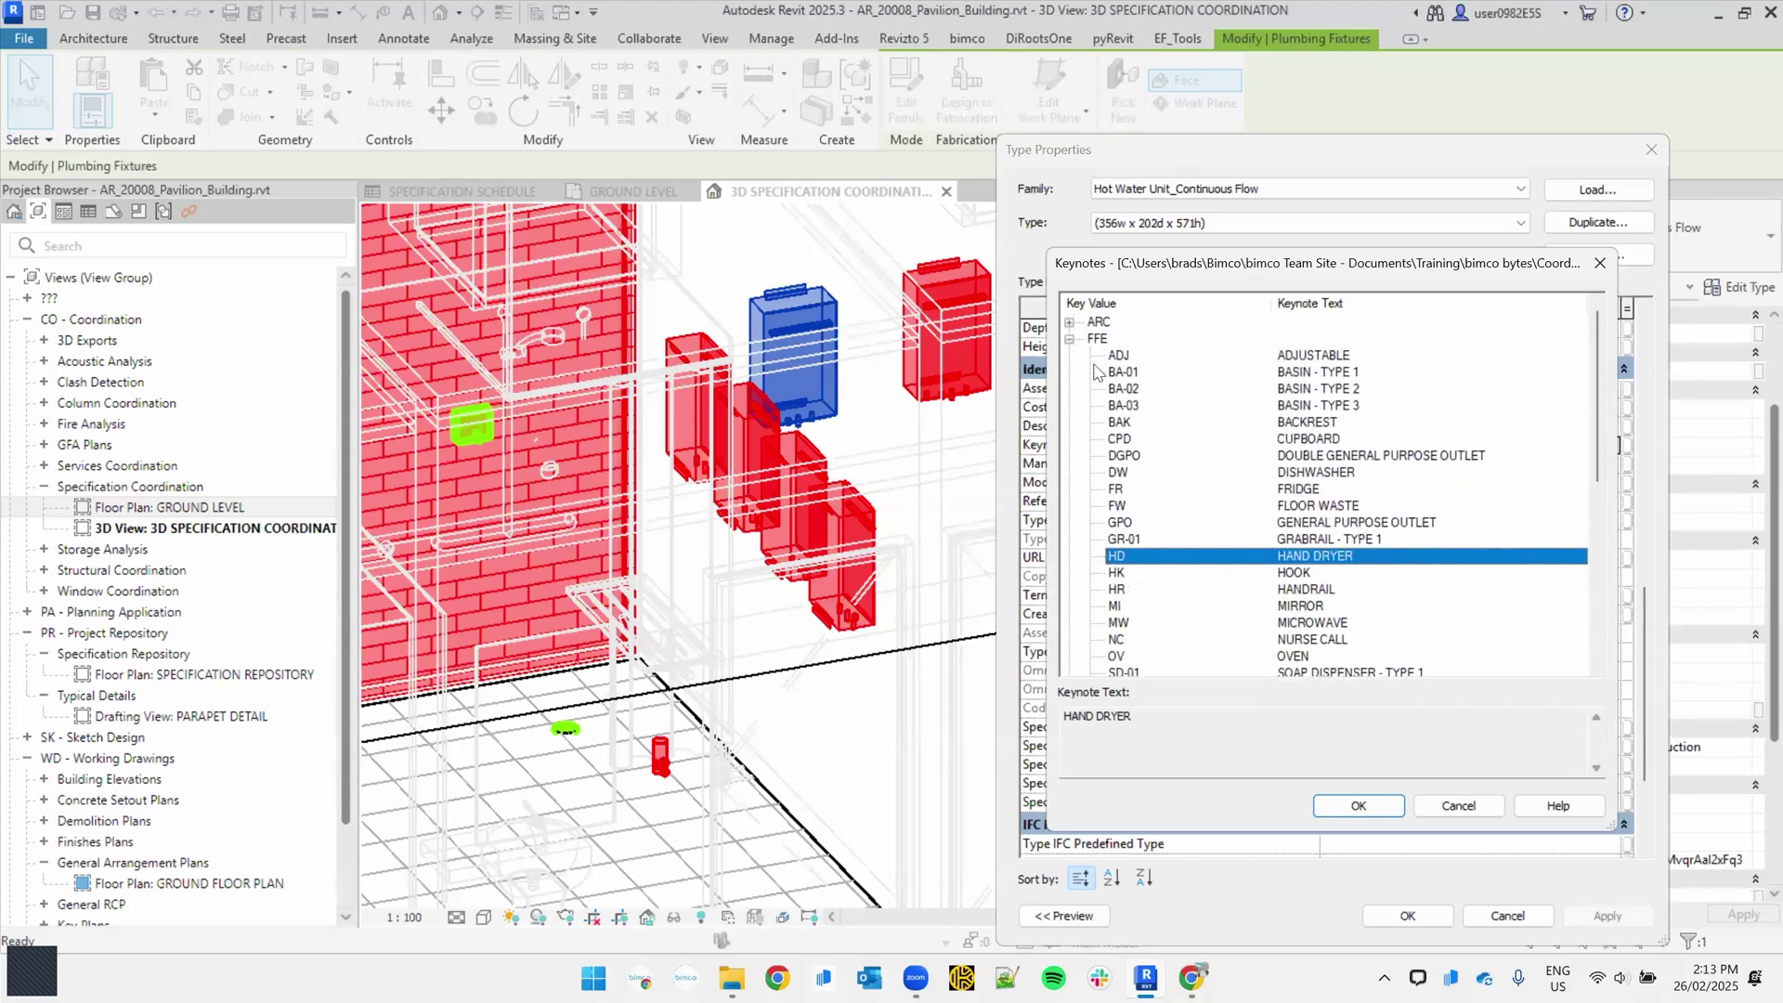
key("Down")
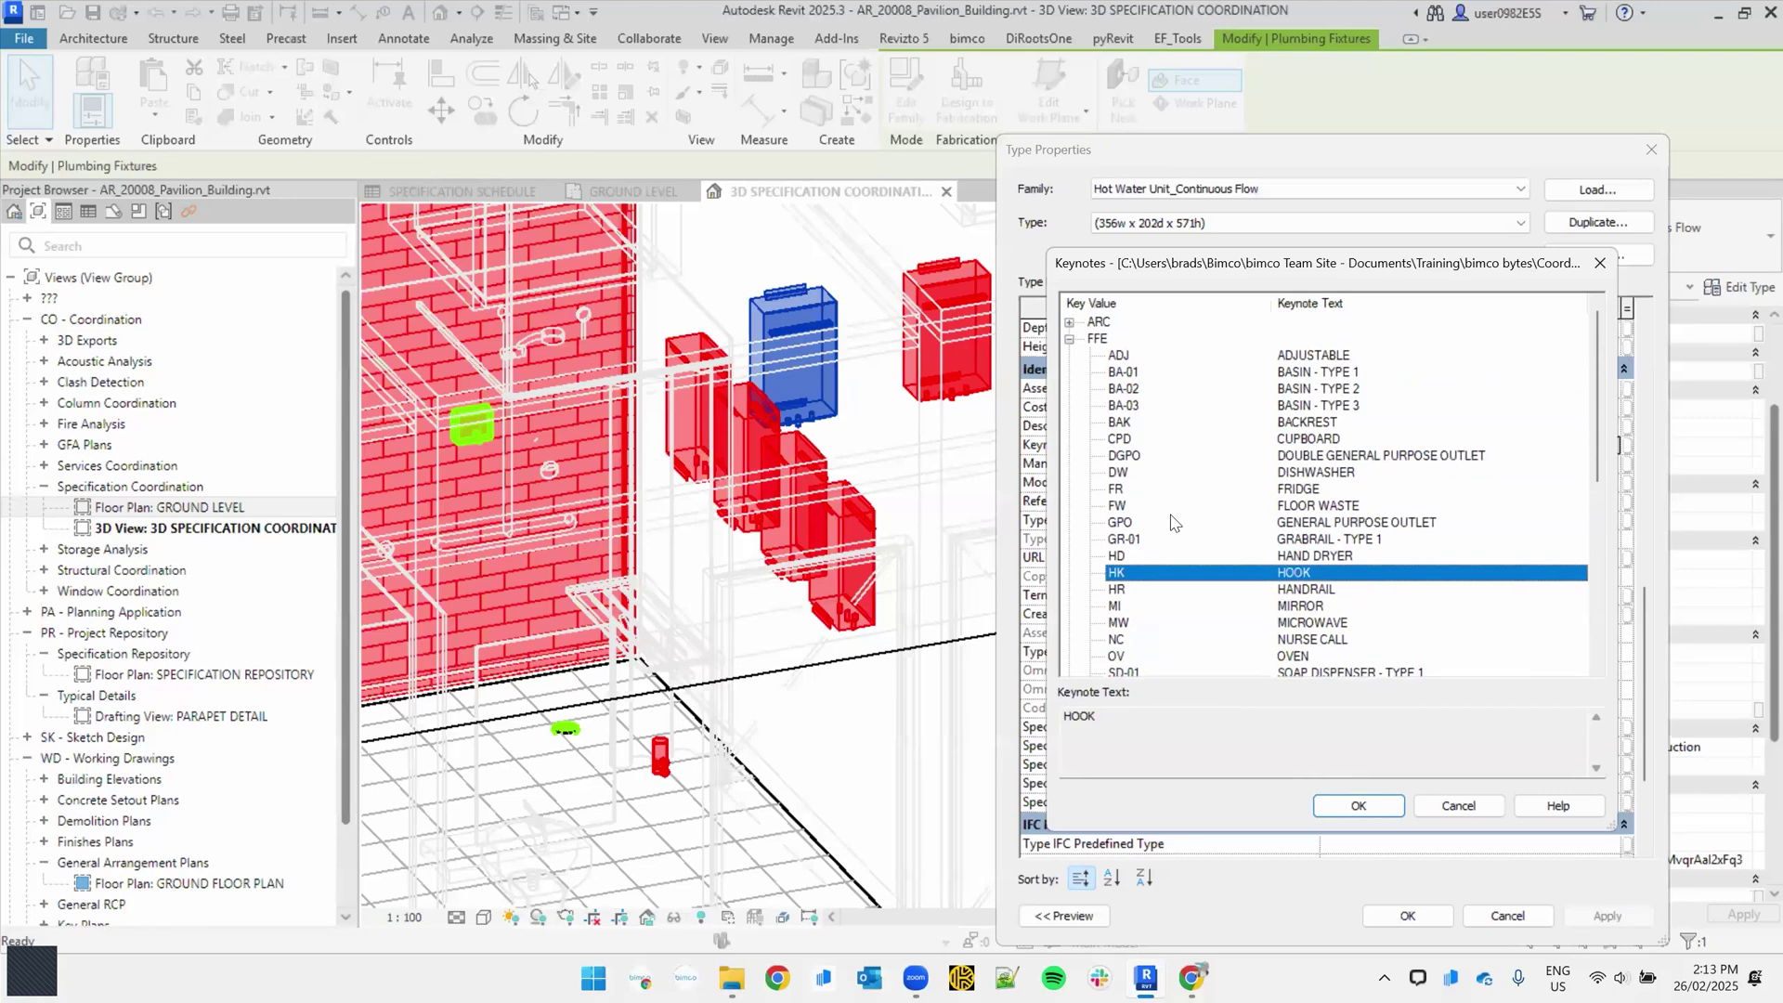
scroll(1169, 554, "down", 2)
scroll(1071, 351, "up", 2)
Step: Look through the ARC keynotes for a hot water unit entry and cancel out of the keynote list and type properties
left_click(1071, 339)
left_click(1069, 322)
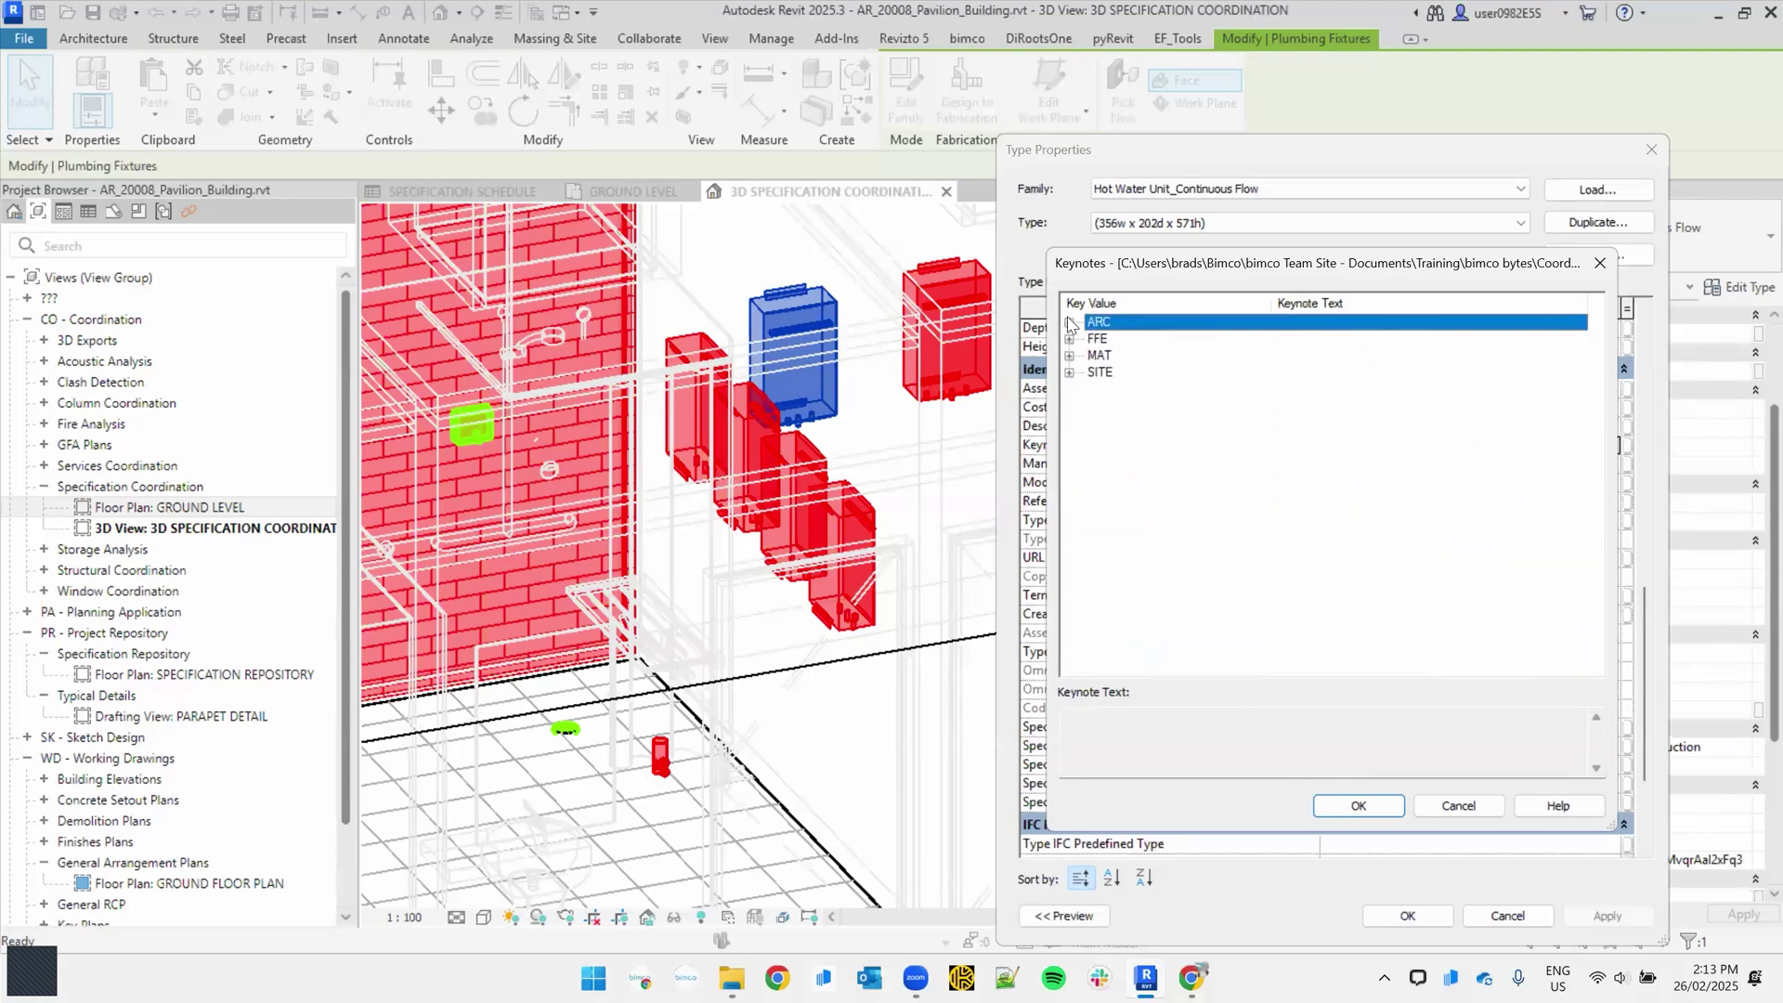
left_click(1070, 323)
left_click(1142, 624)
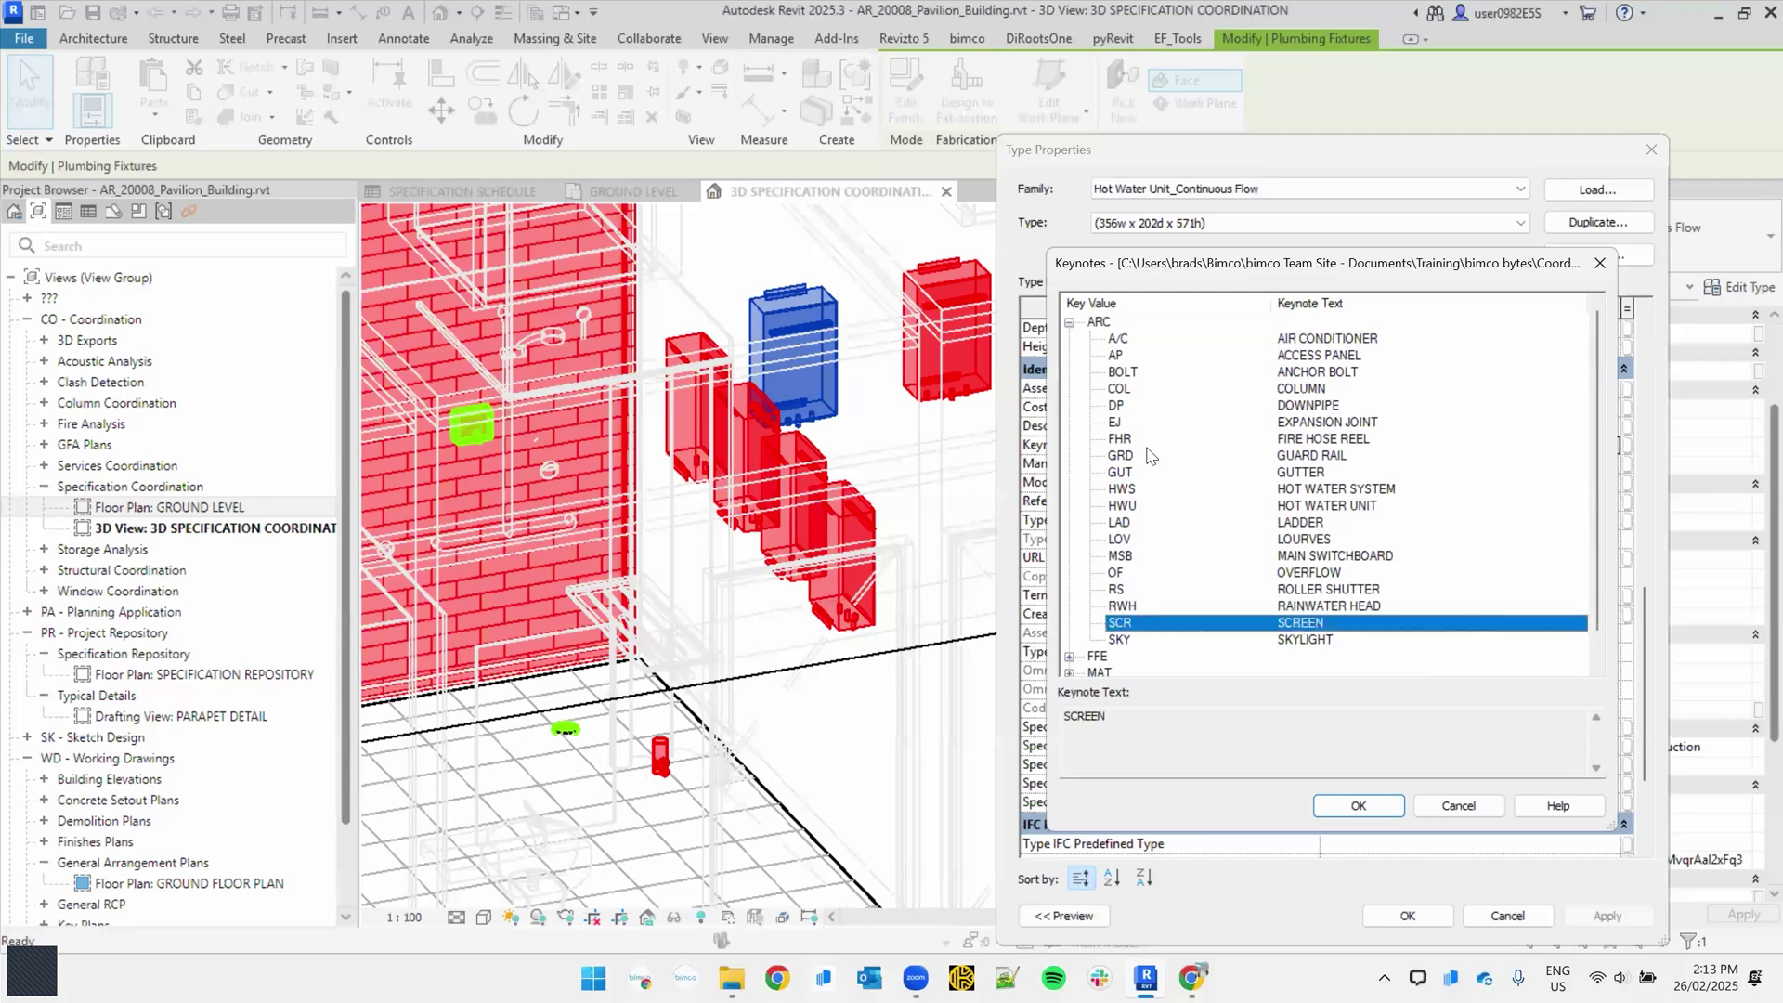
left_click(1121, 320)
left_click(1070, 324)
left_click(1458, 807)
left_click(1507, 915)
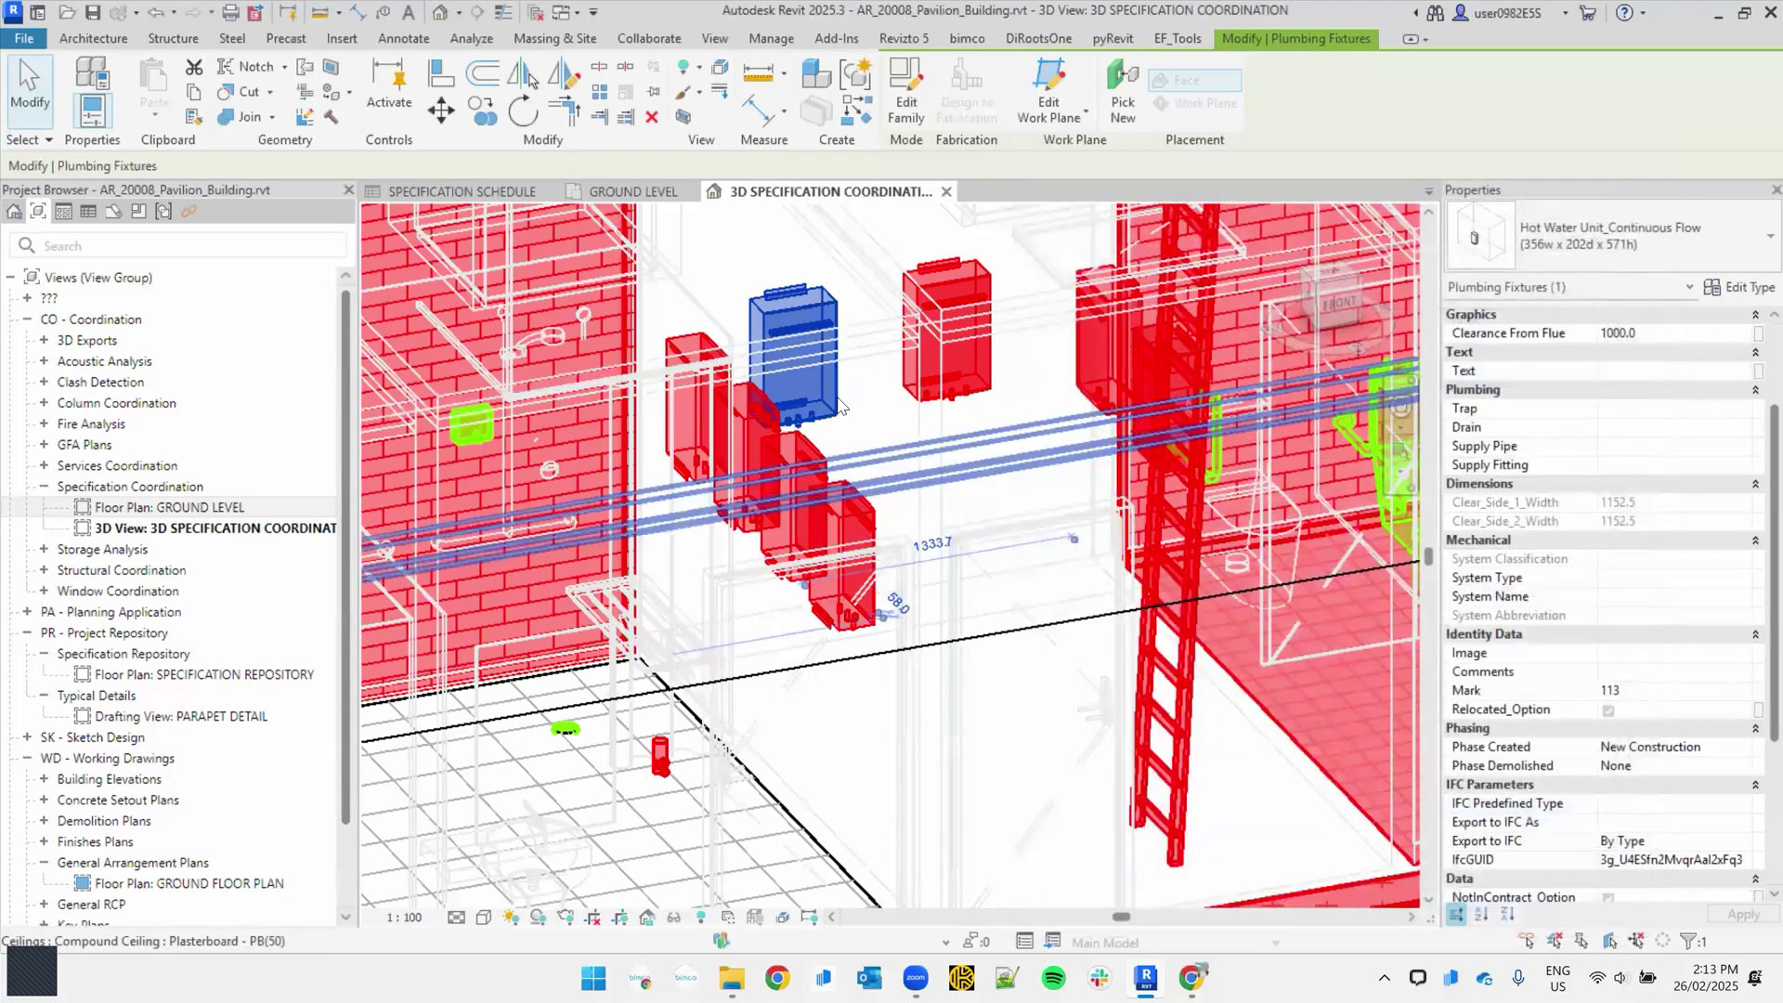
Step: Search the keynote manager for "hot", highlight the HWU Hot Water Unit keynote and close the manager
key("Escape")
left_click(825, 312)
key("Escape")
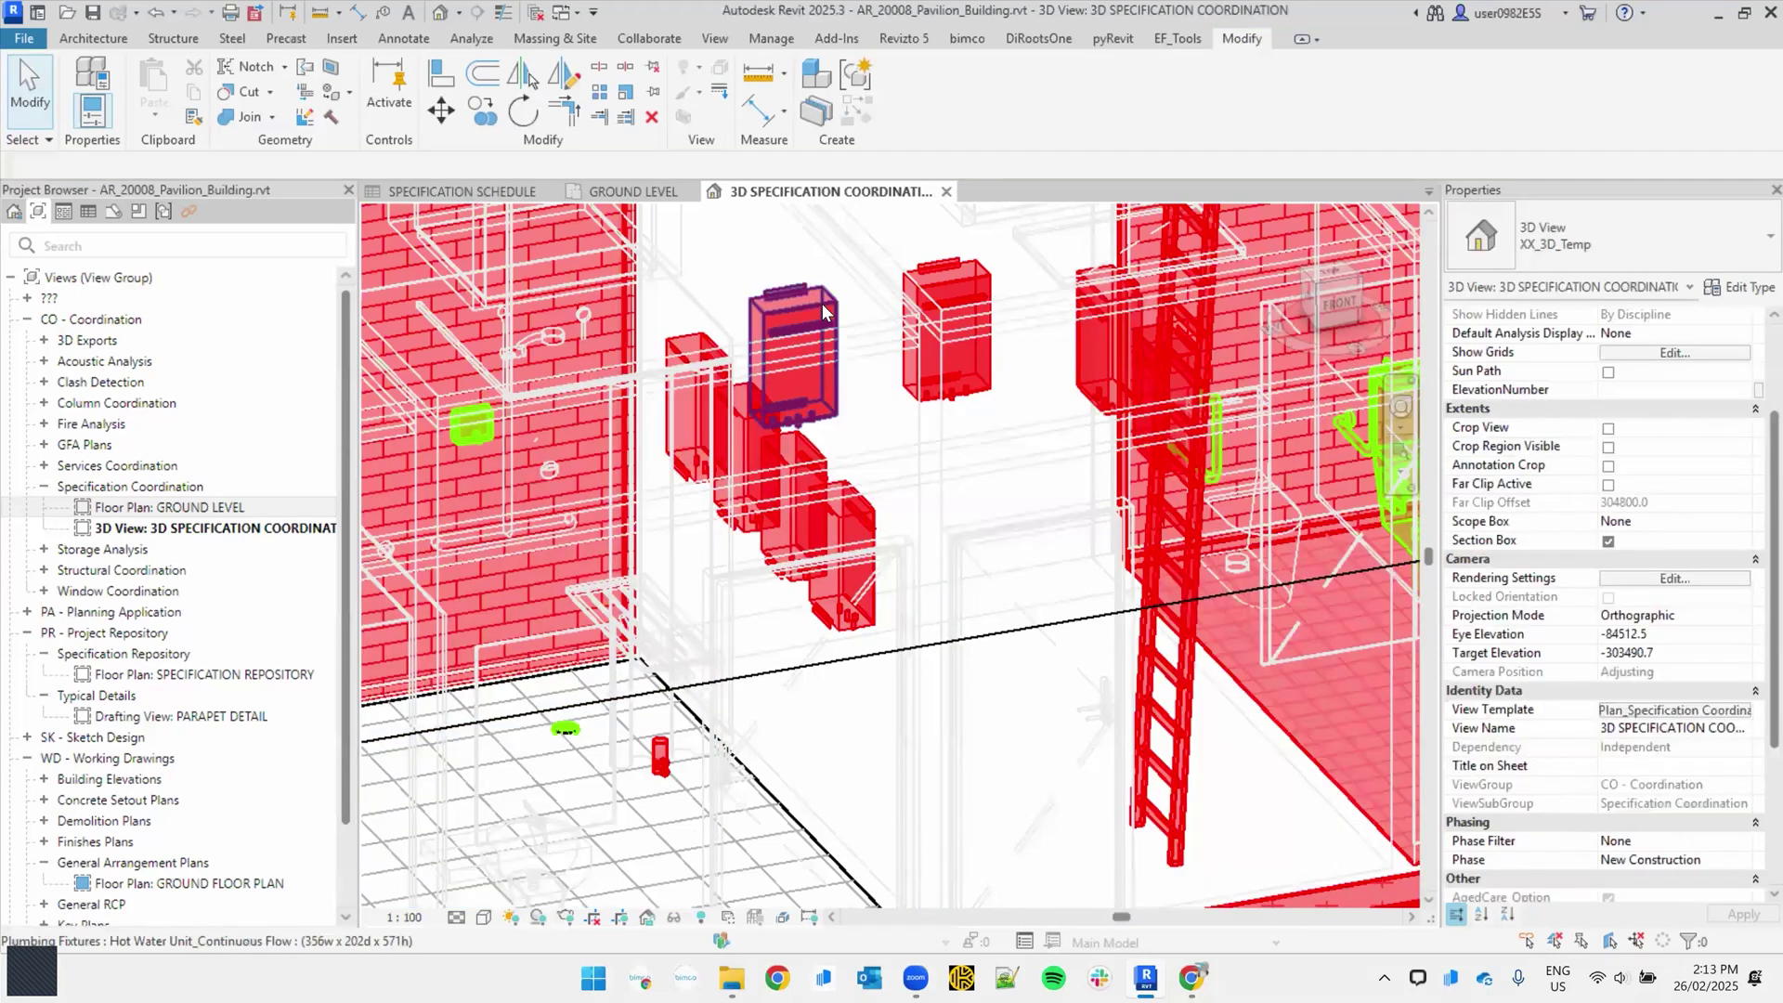
left_click(826, 313)
key("m")
key("k")
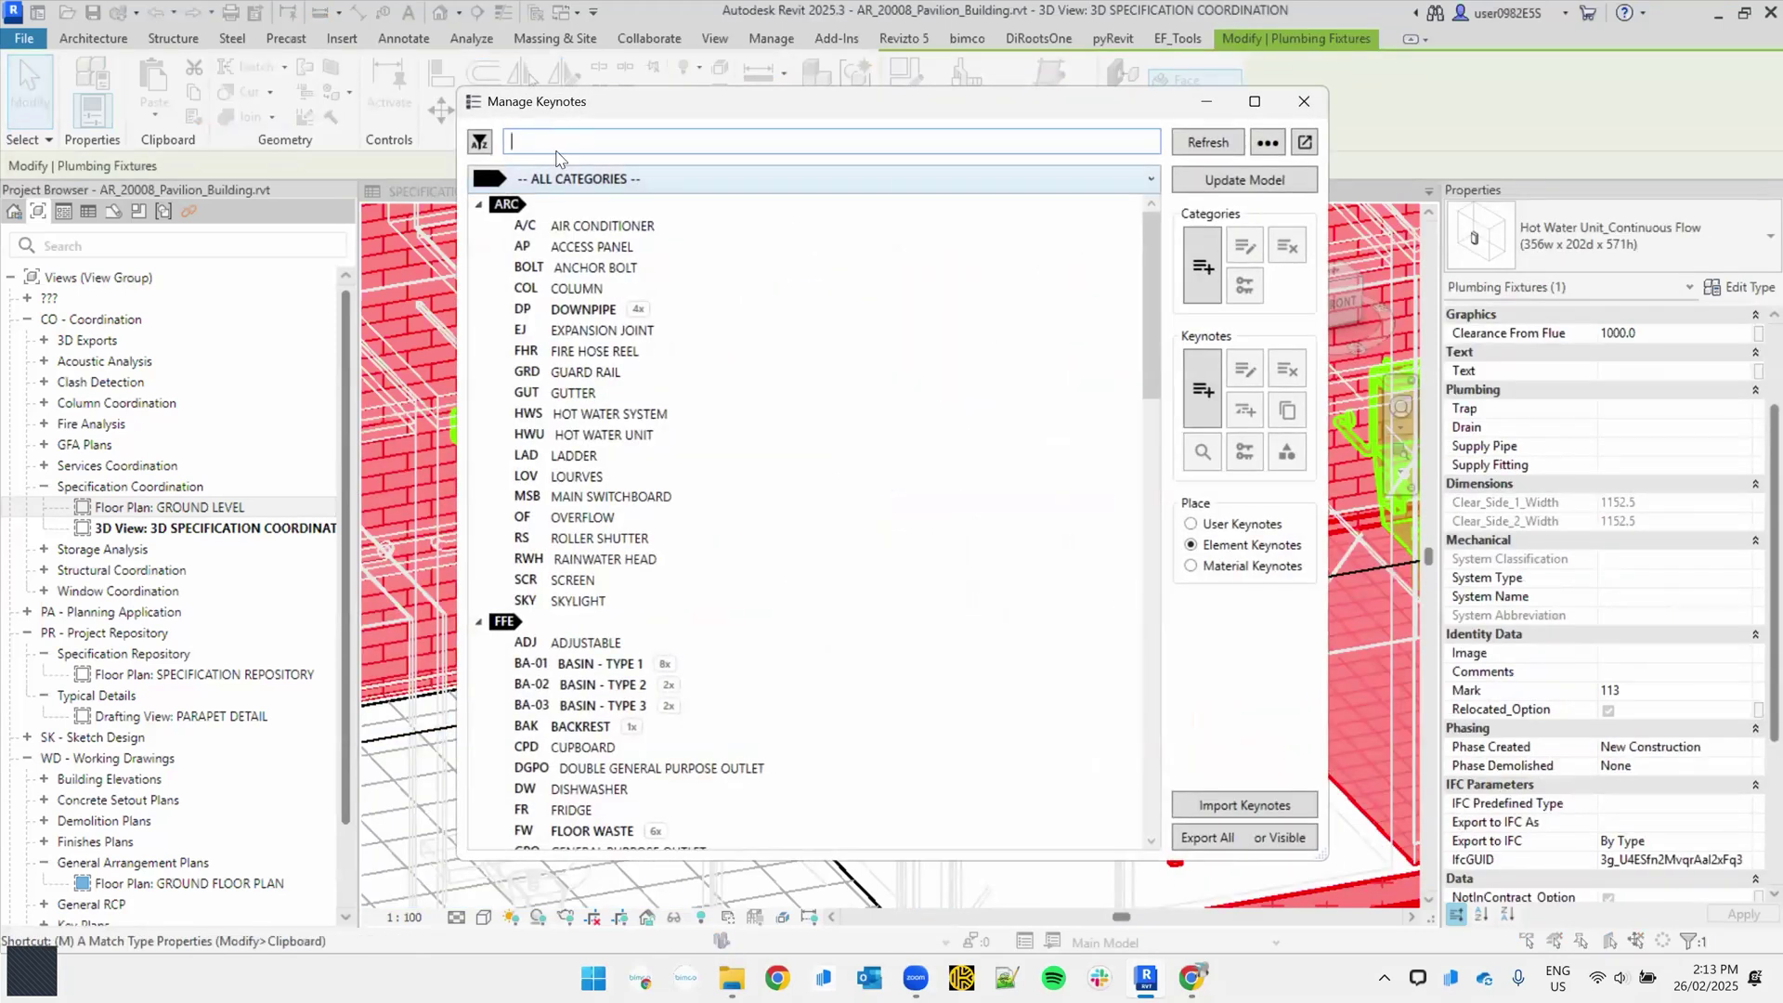
type("hot")
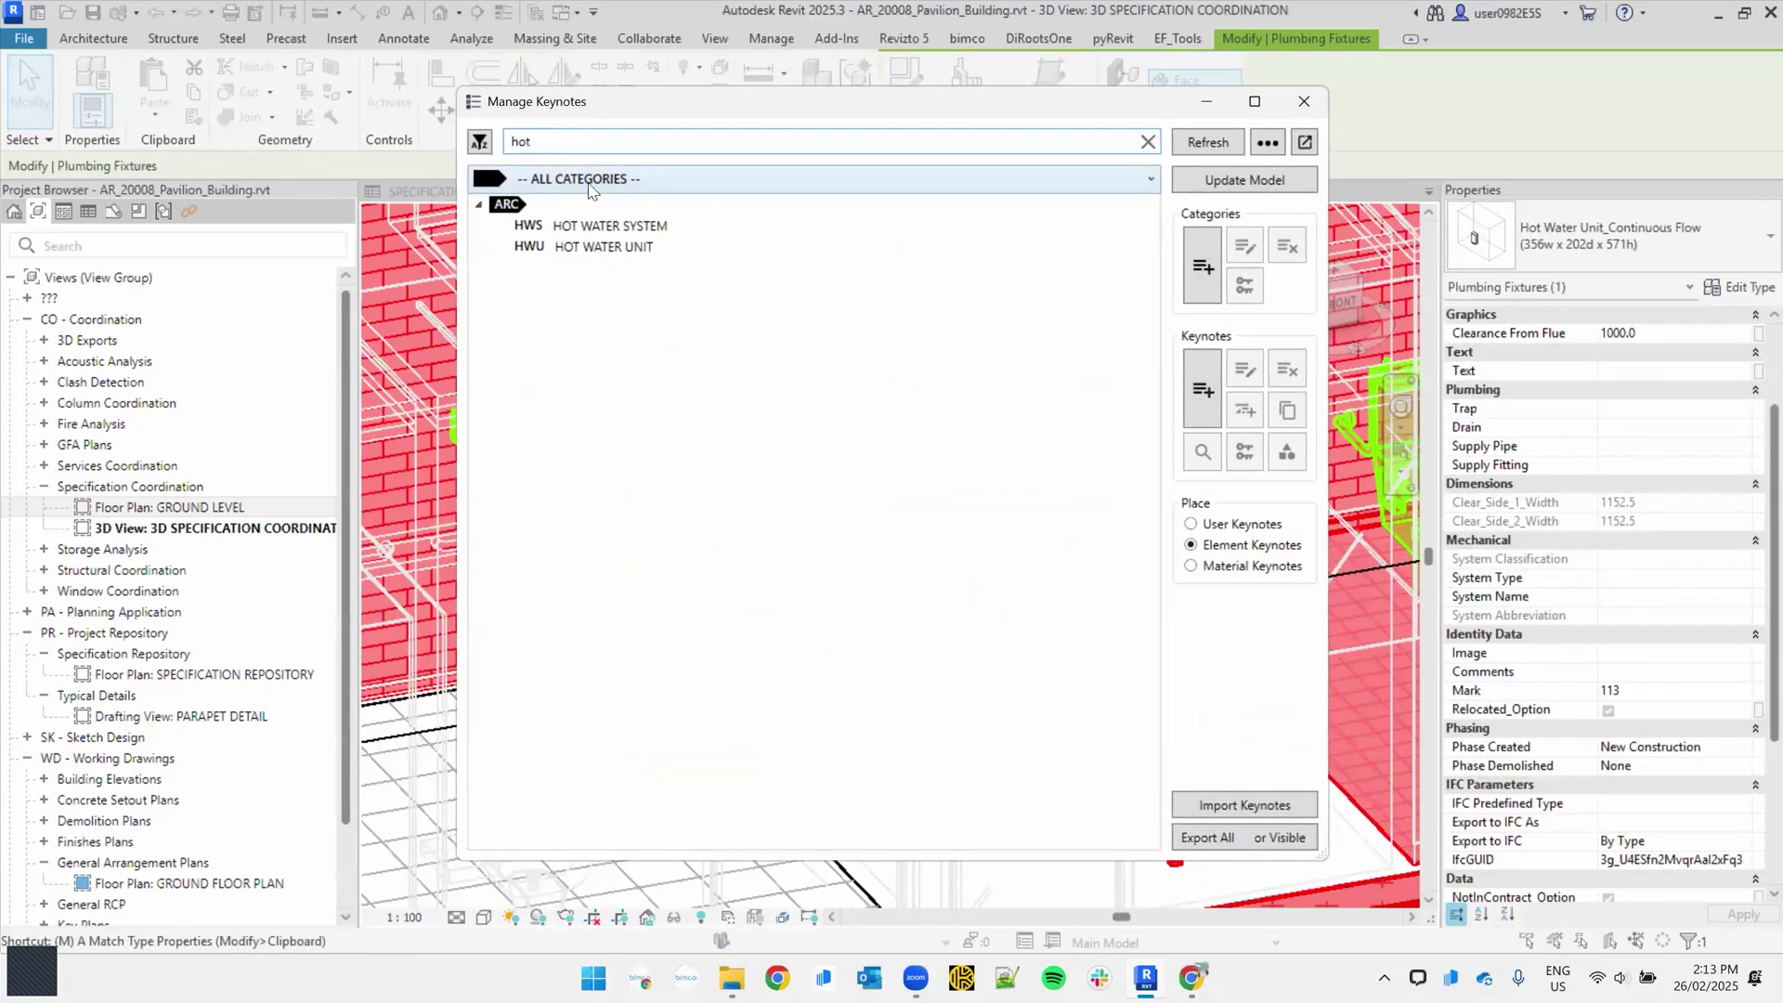
left_click(586, 251)
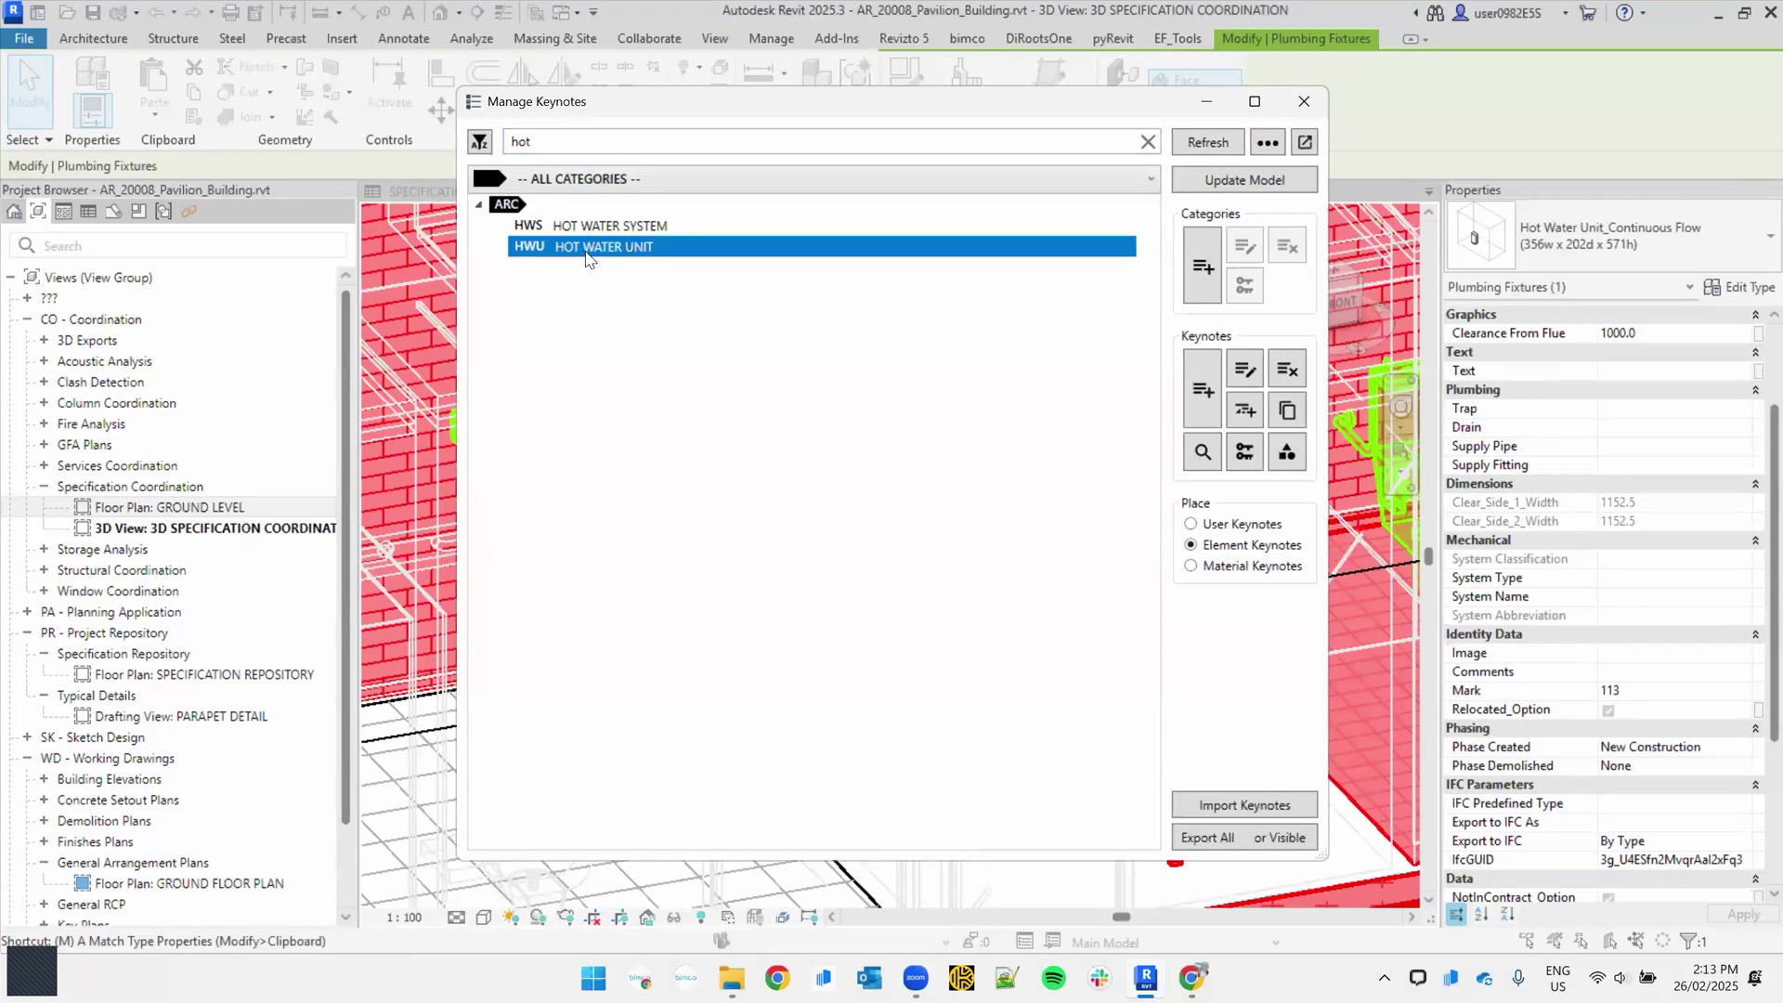
key("Escape")
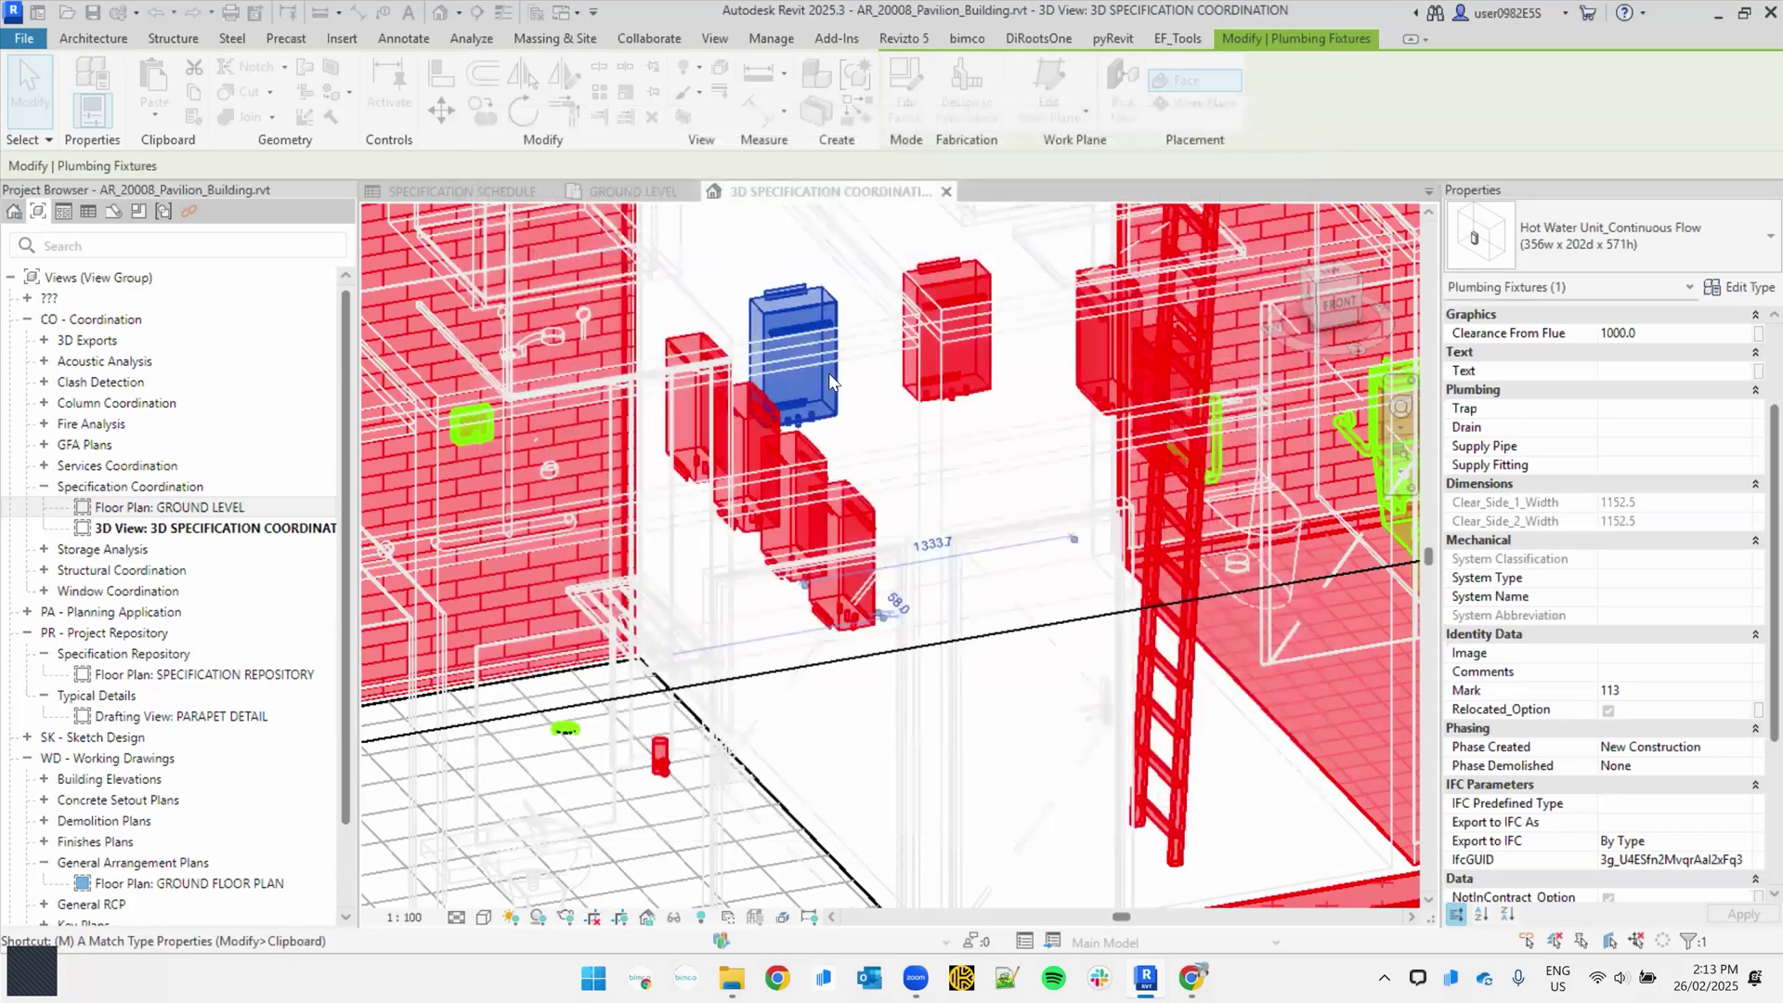
key("Escape")
Step: Set the Keynote of the back-wall Hot Water Unit_Continuous Flow type to HWU from the ARC keynotes
left_click(805, 325)
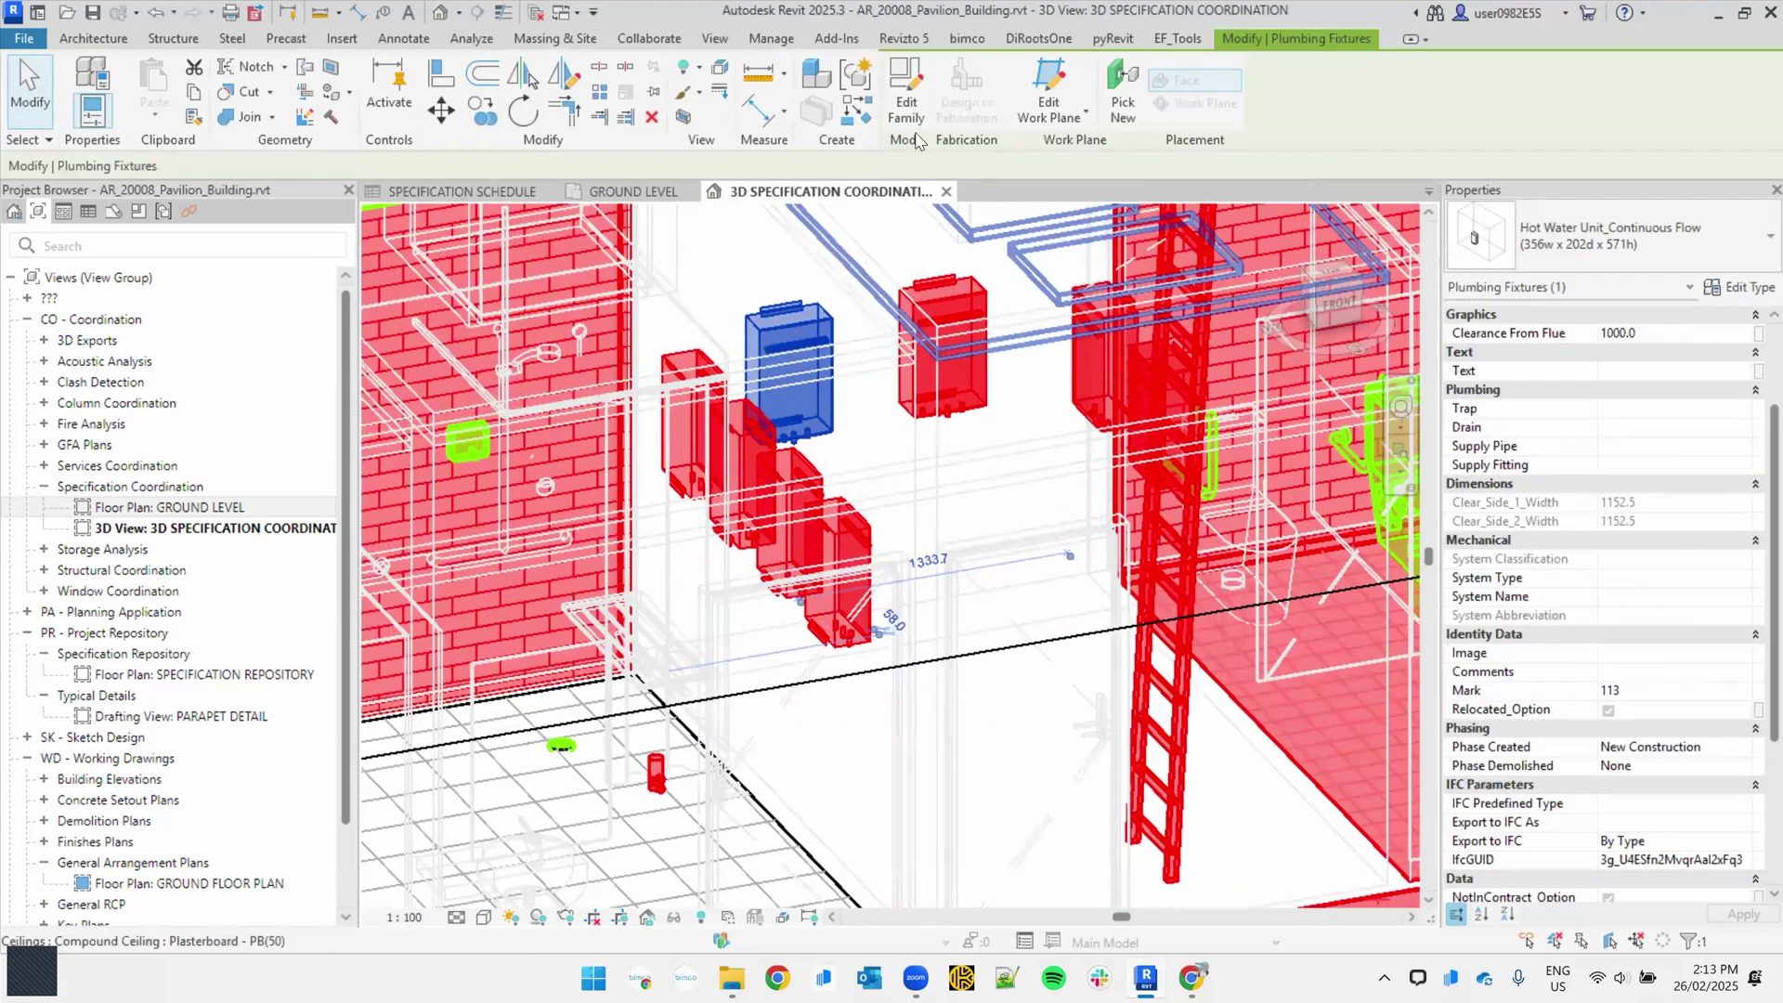
left_click(1730, 290)
scroll(1132, 485, "down", 10)
scroll(1127, 441, "up", 3)
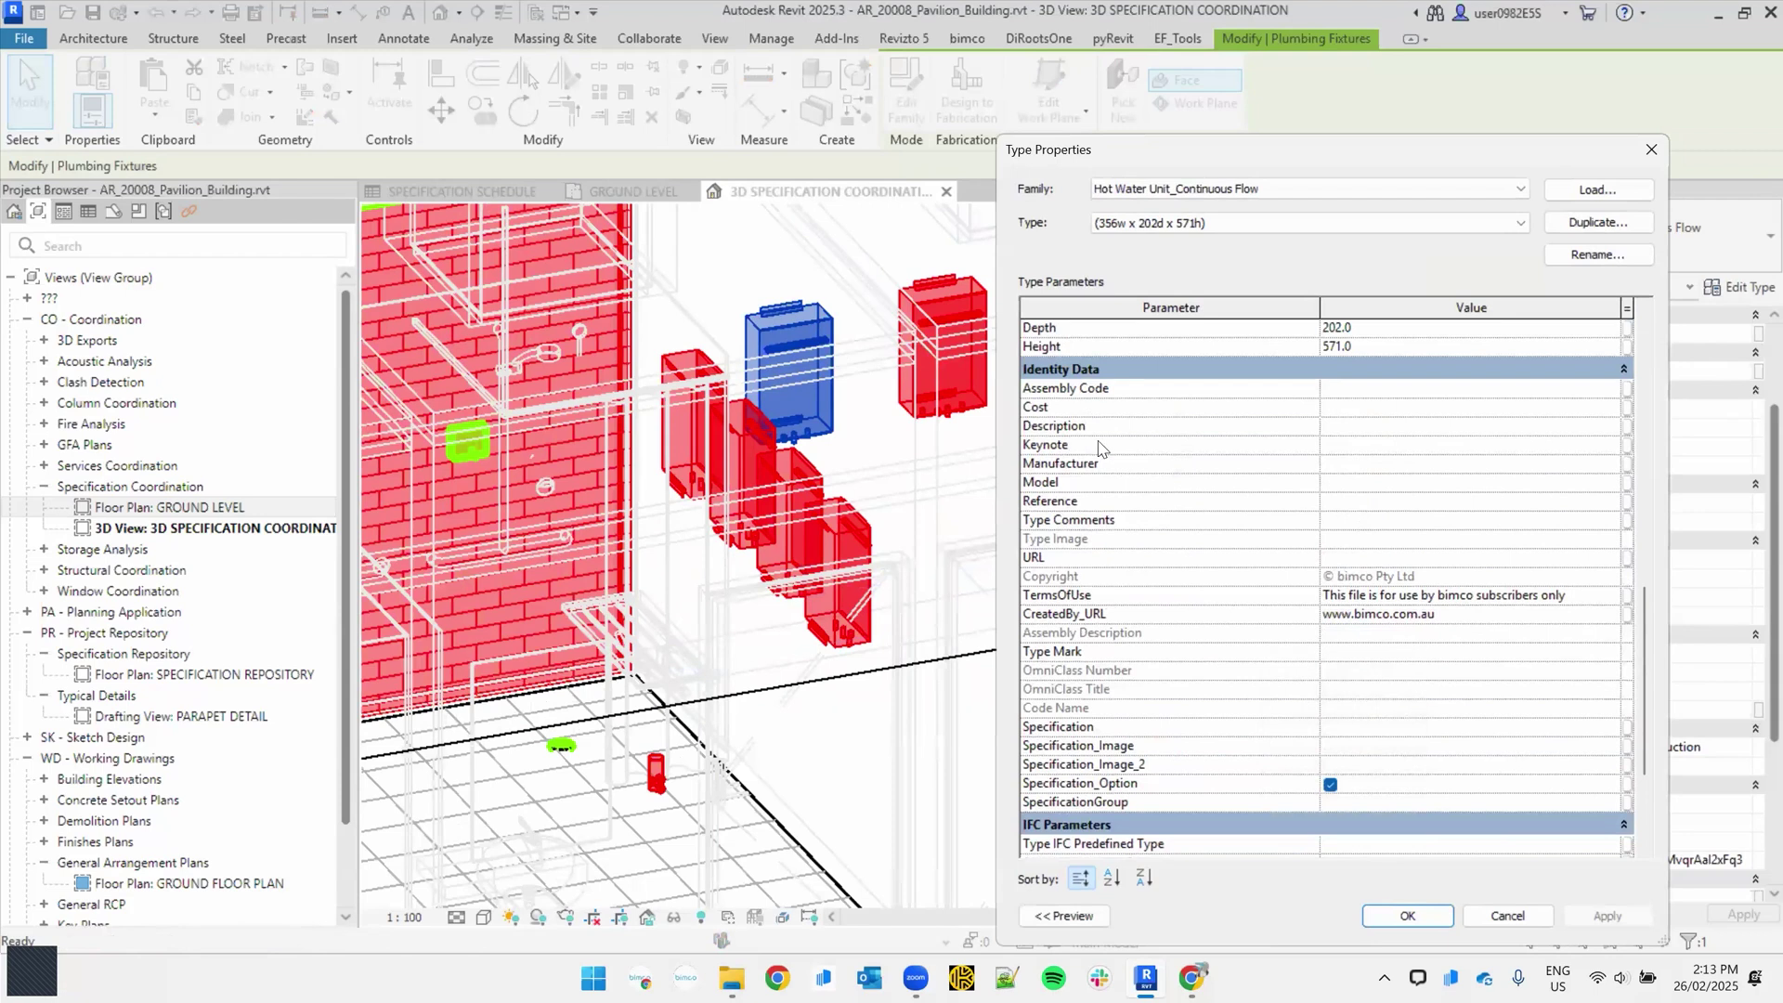
left_click(1432, 445)
left_click(1613, 447)
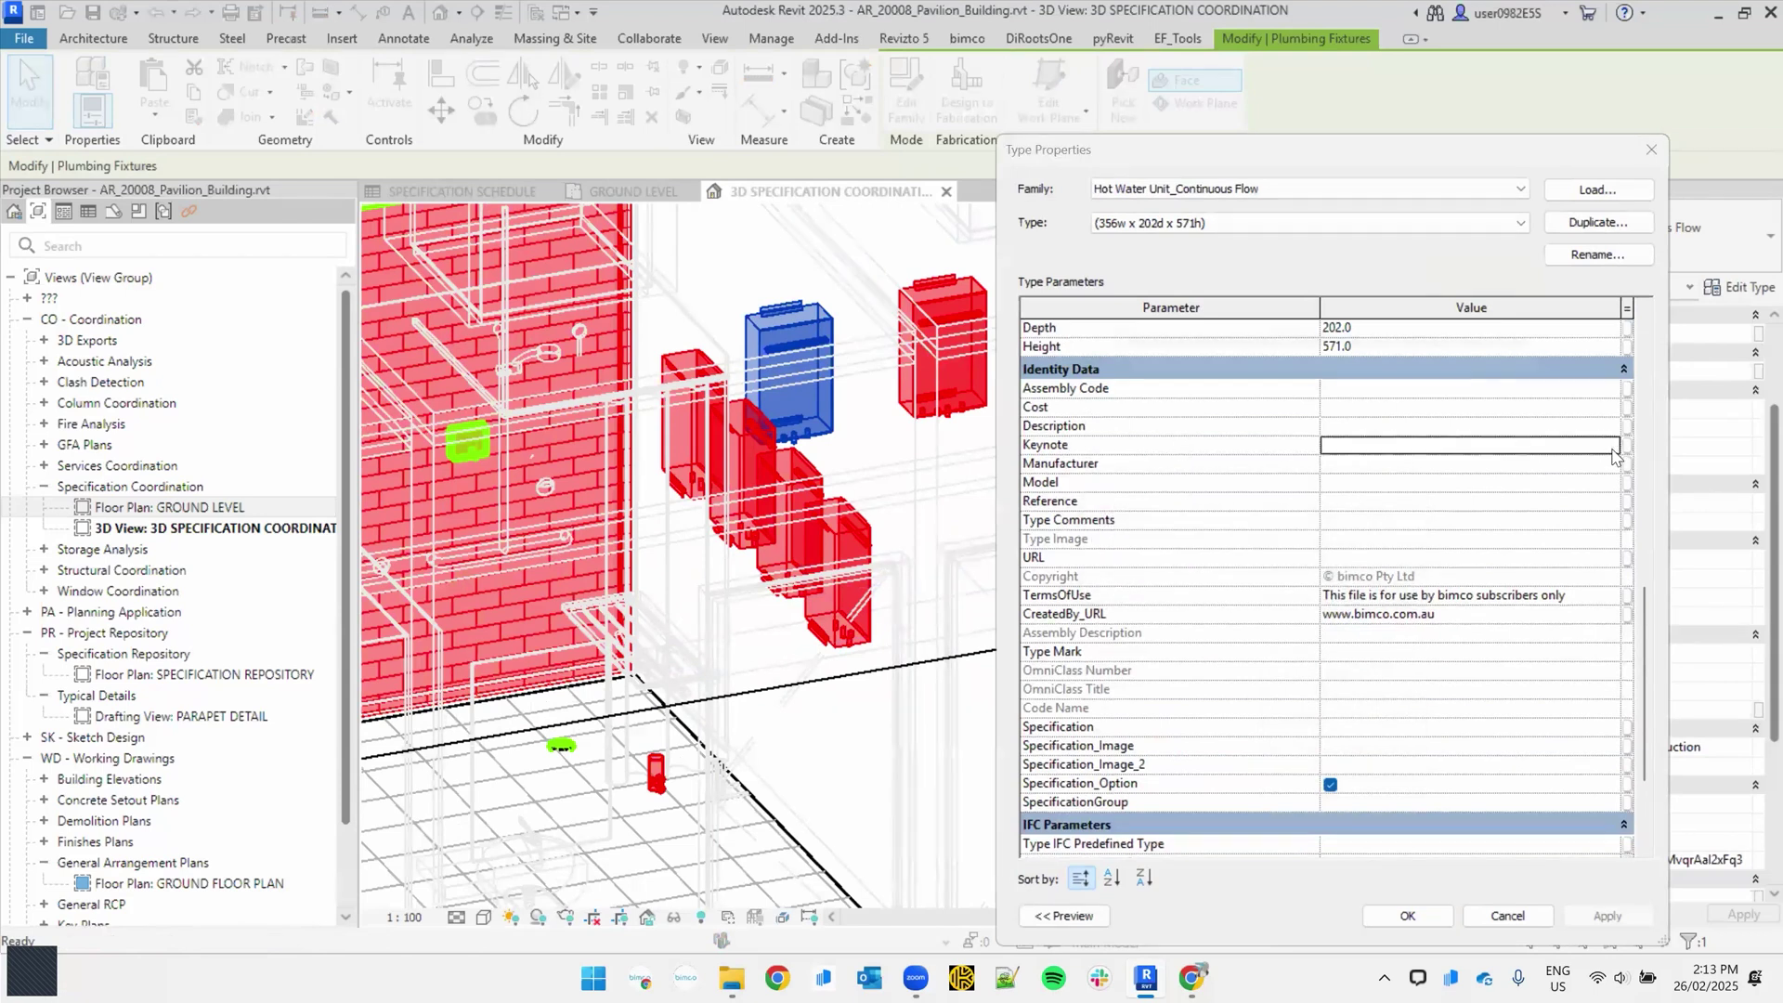
left_click(1070, 323)
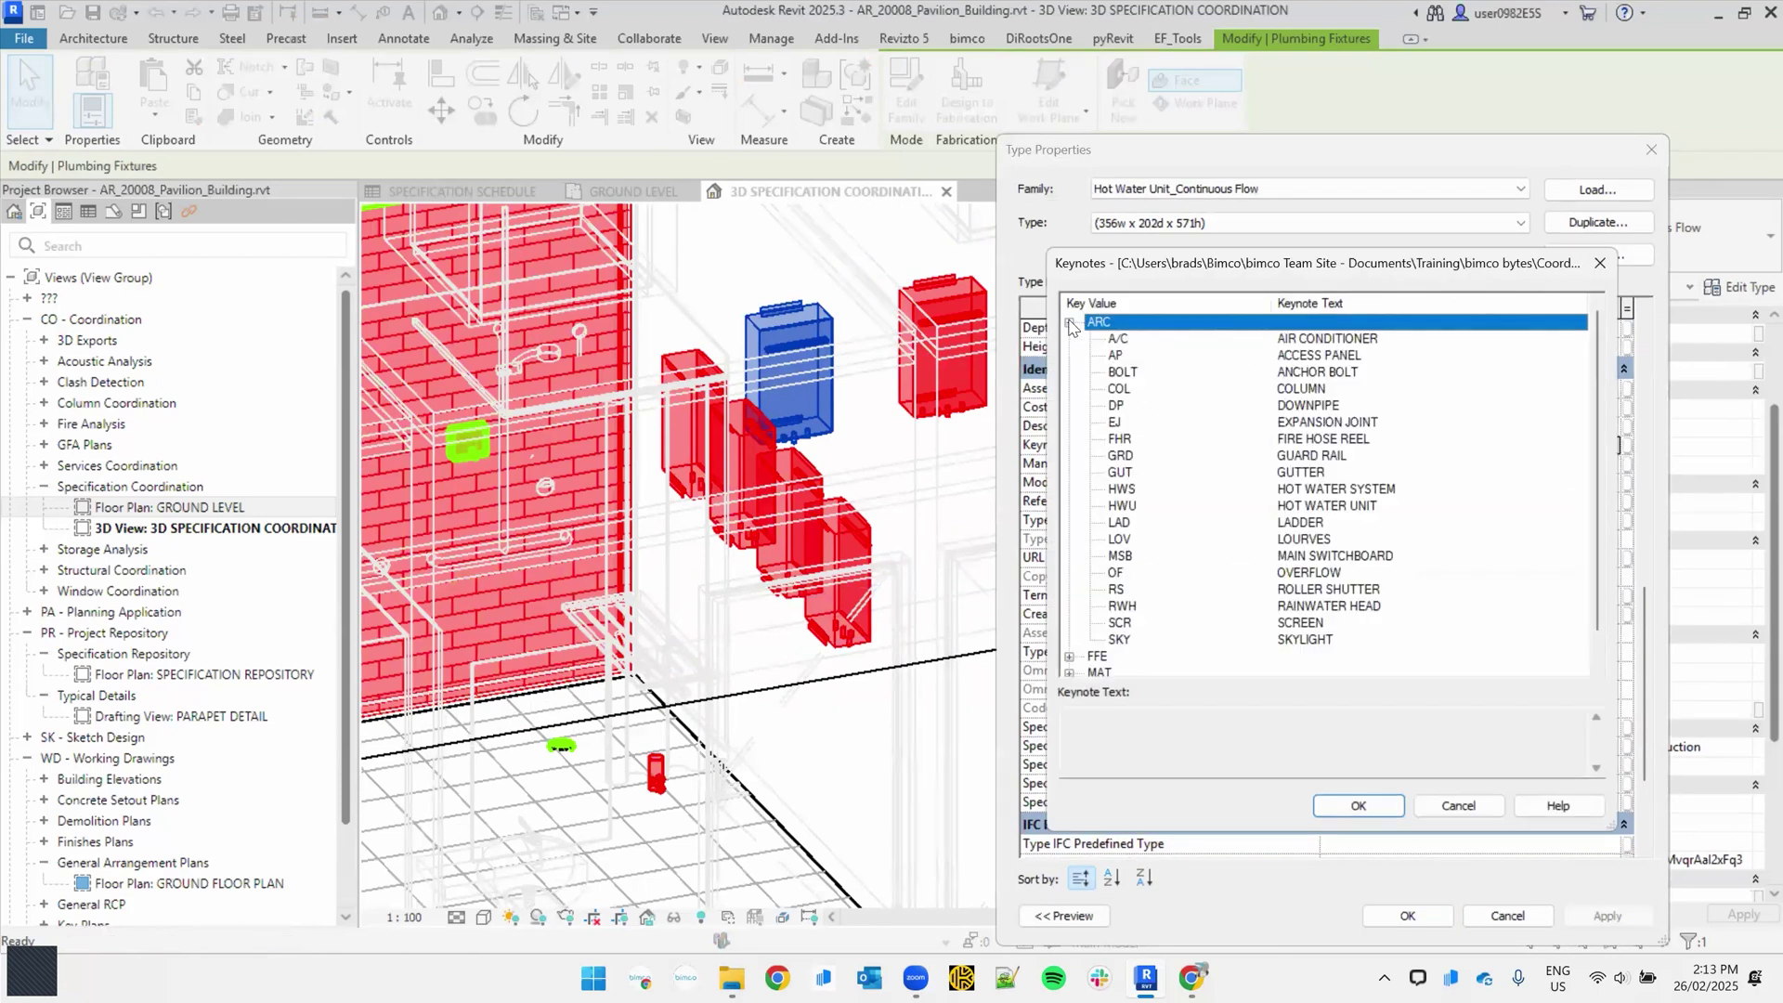
left_click(1141, 509)
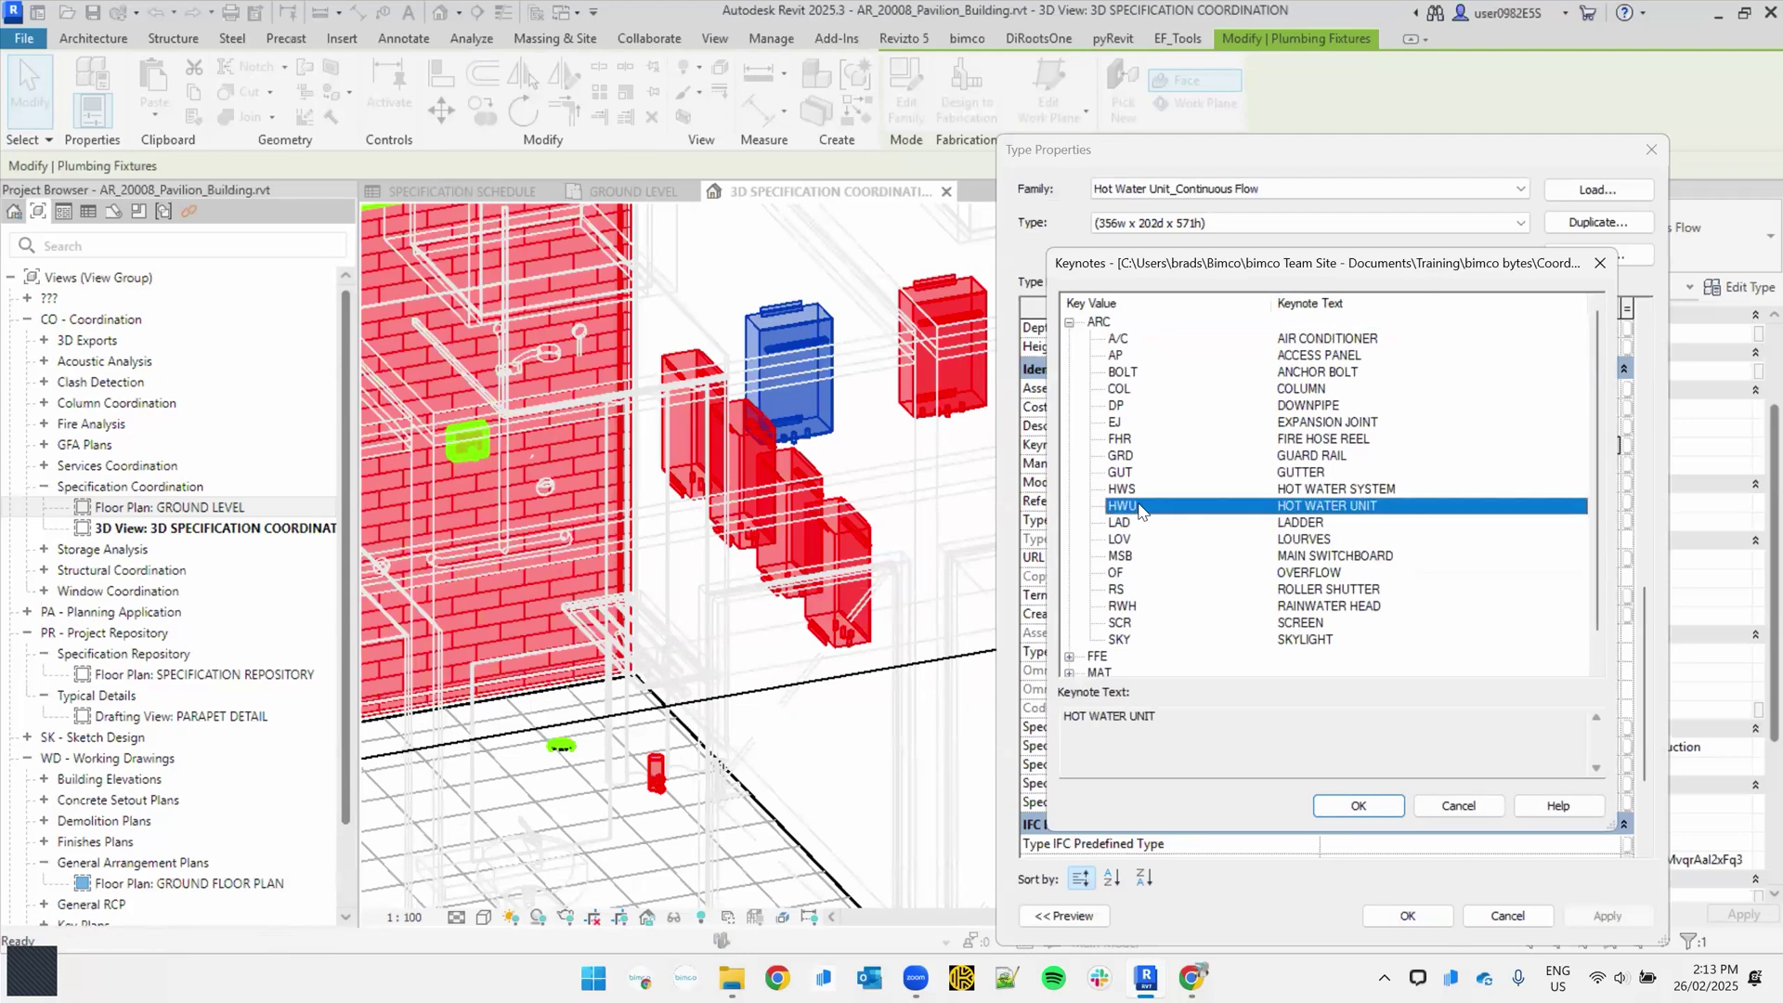
left_click(1360, 807)
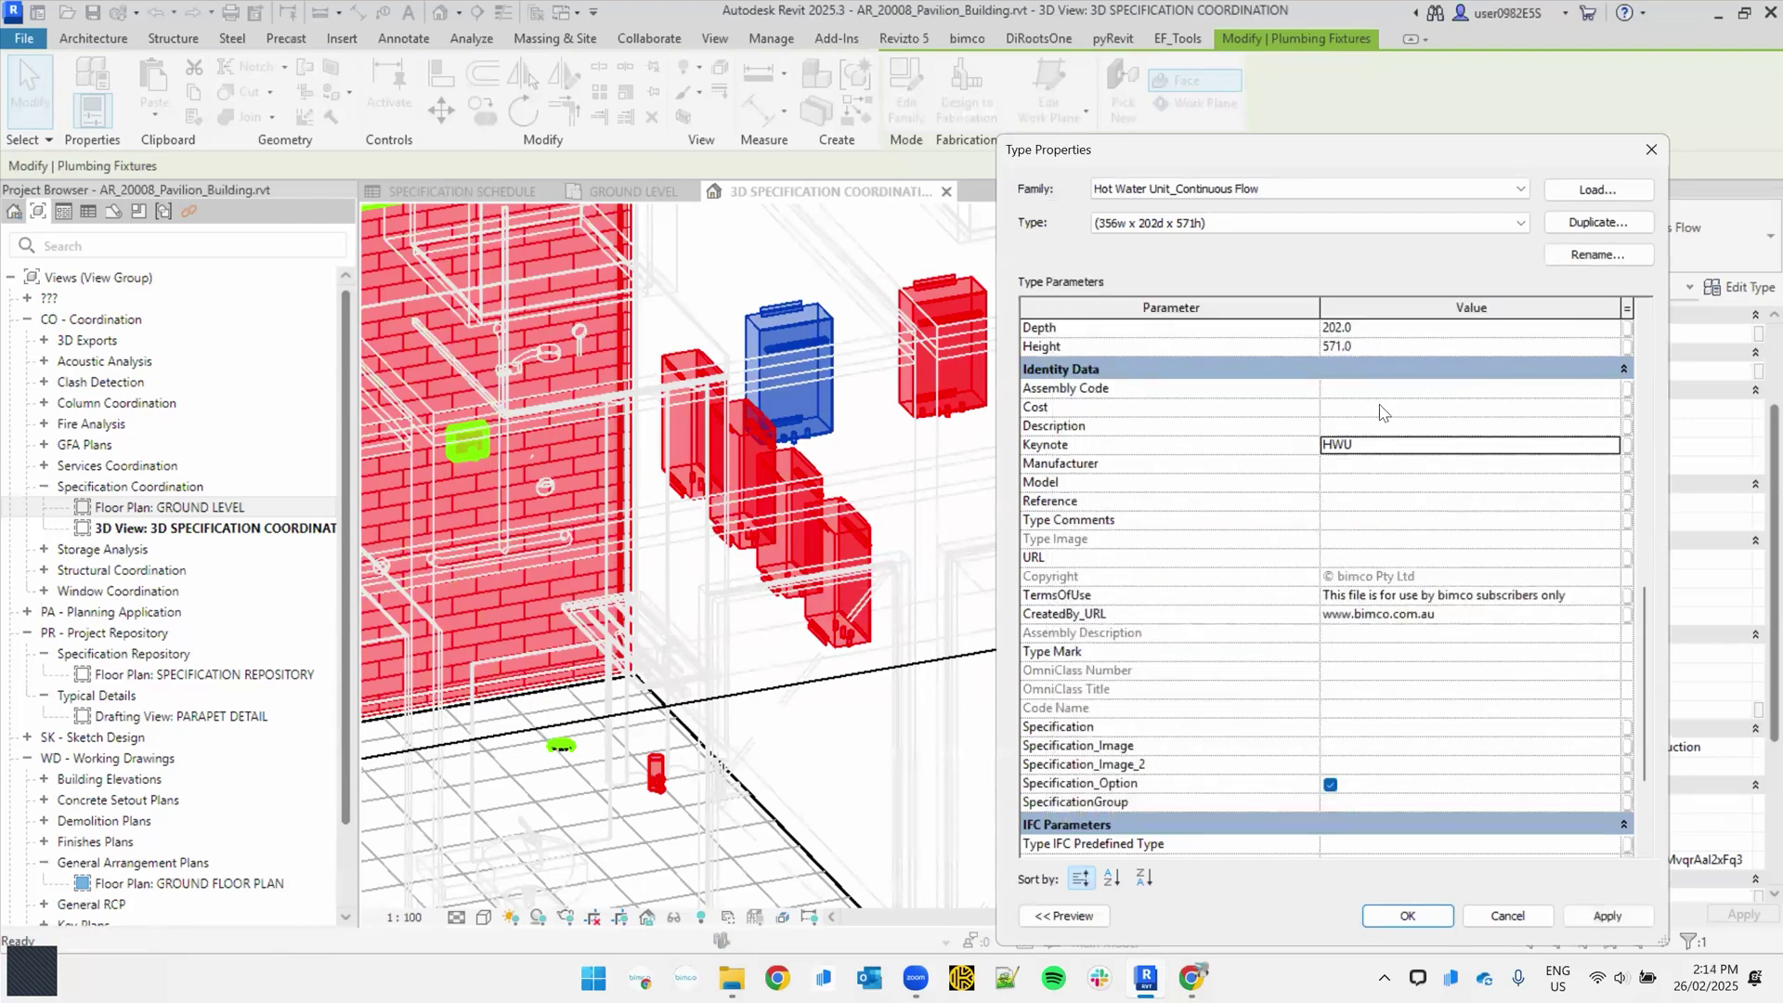
Step: Set the hot water unit type's Manufacturer to Rinnai and paste the Rinnai Infinity 26 product page link into its URL parameter
key("alt+Tab")
left_click(1368, 464)
type("Rinnai")
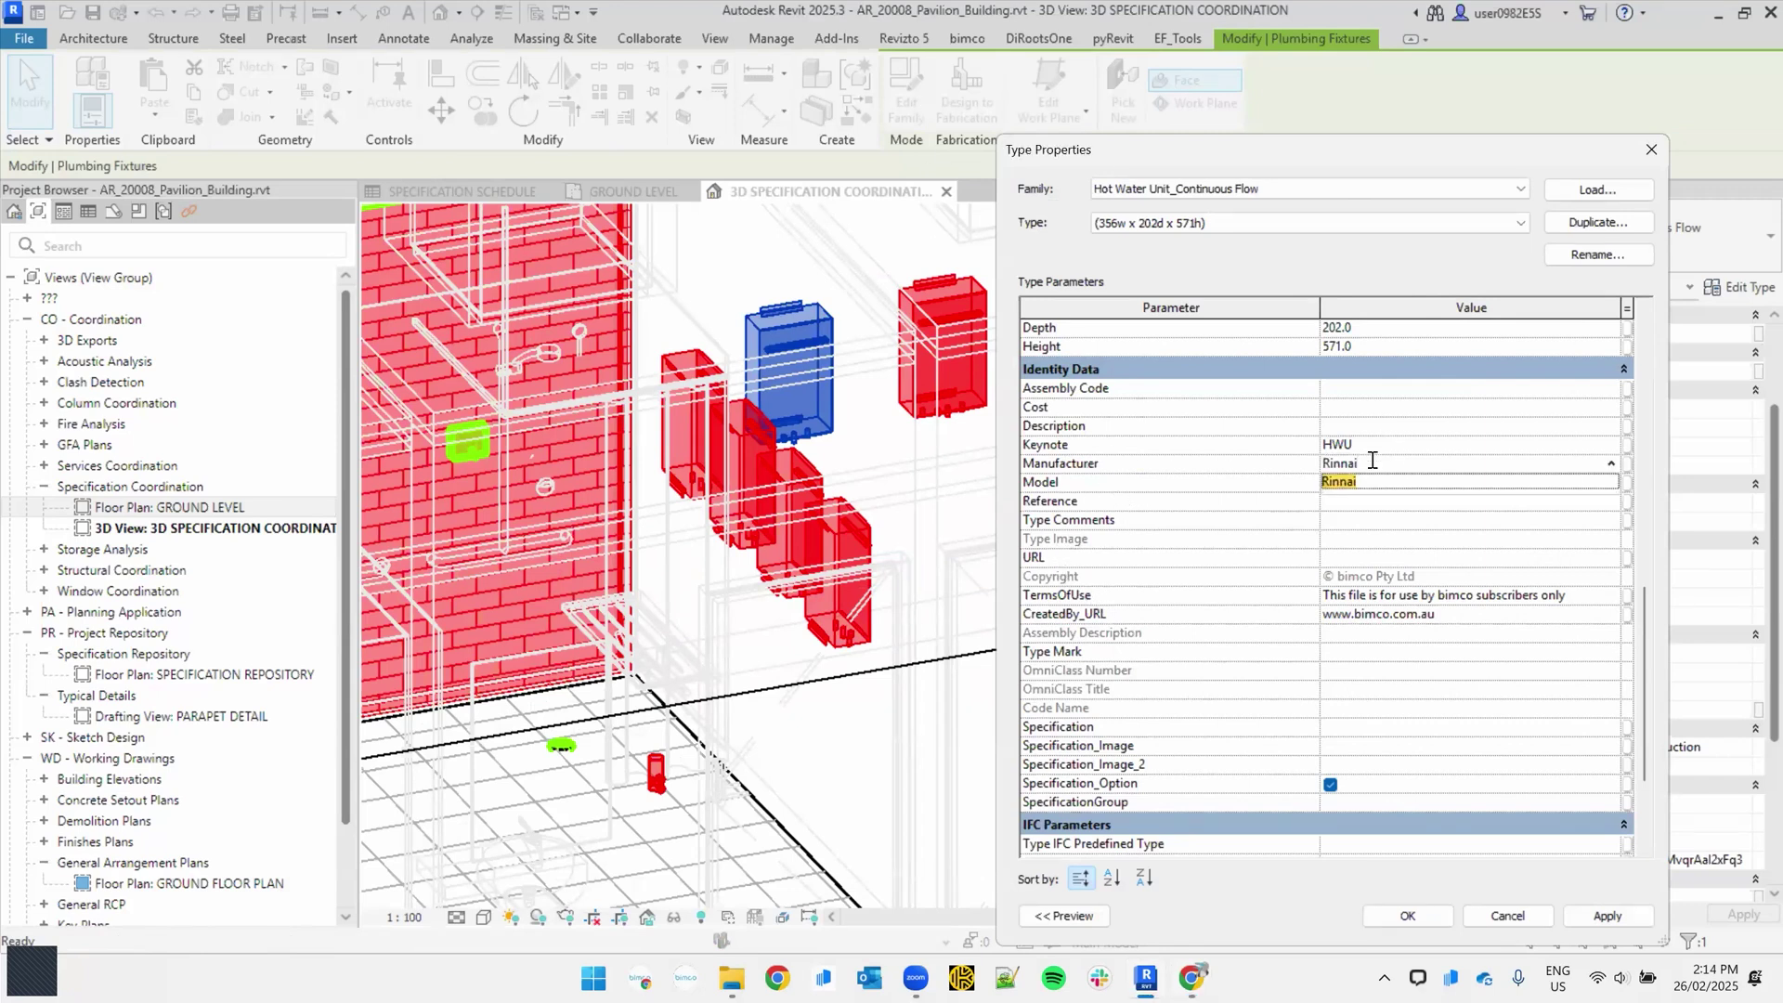
left_click(1367, 482)
key("alt+Tab")
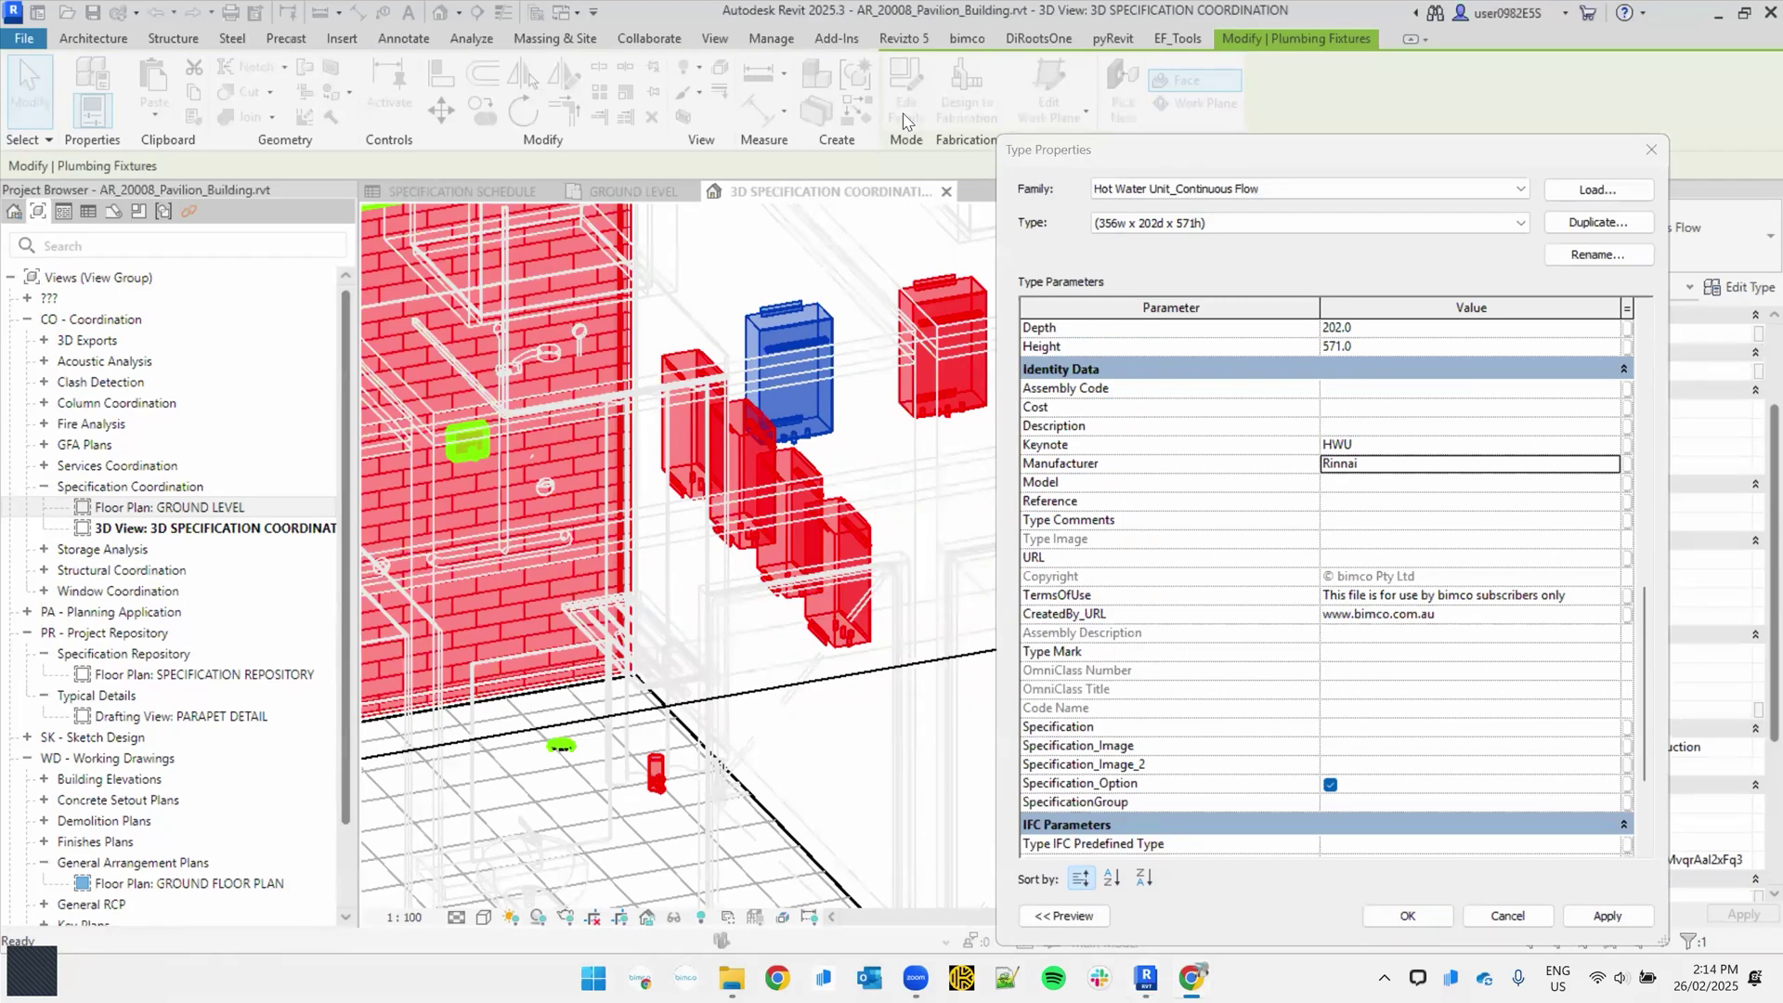
left_click(1414, 557)
key("ctrl+v")
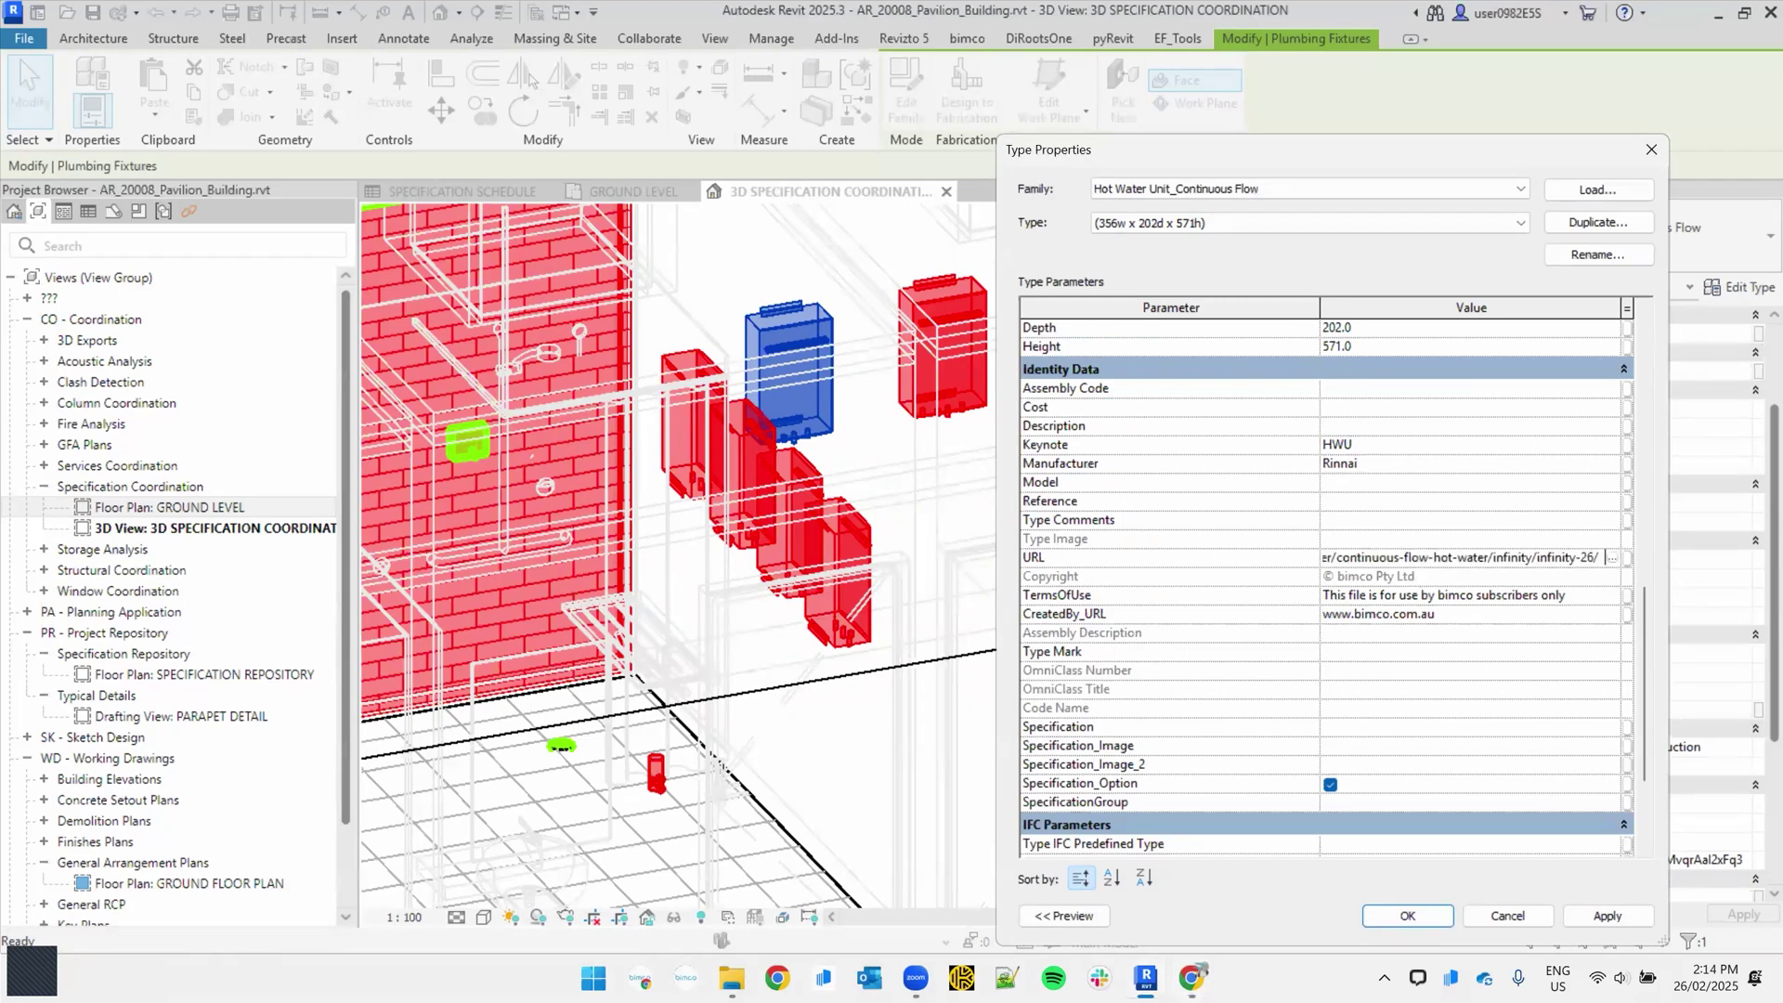
Step: Set the hot water unit type's Description to "Continuous Flow Hot Water Unit"
key("alt+Tab")
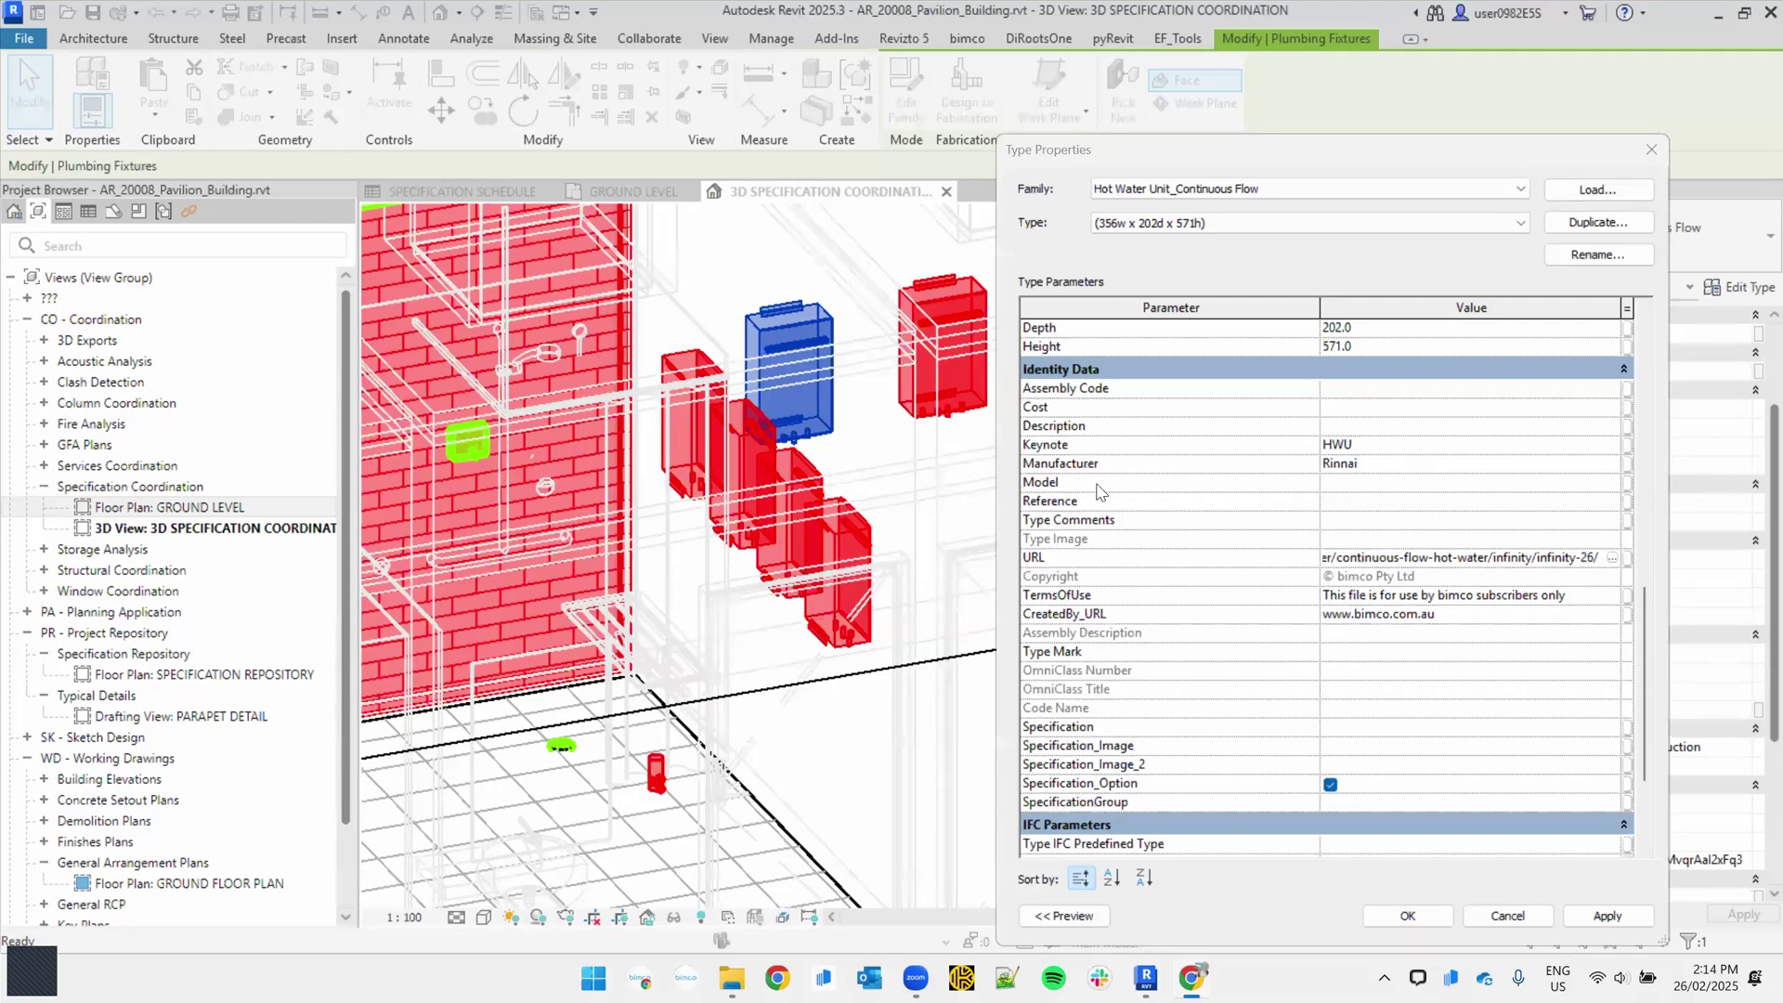
left_click(1363, 427)
type("Continuous Flow Hot Water Unit")
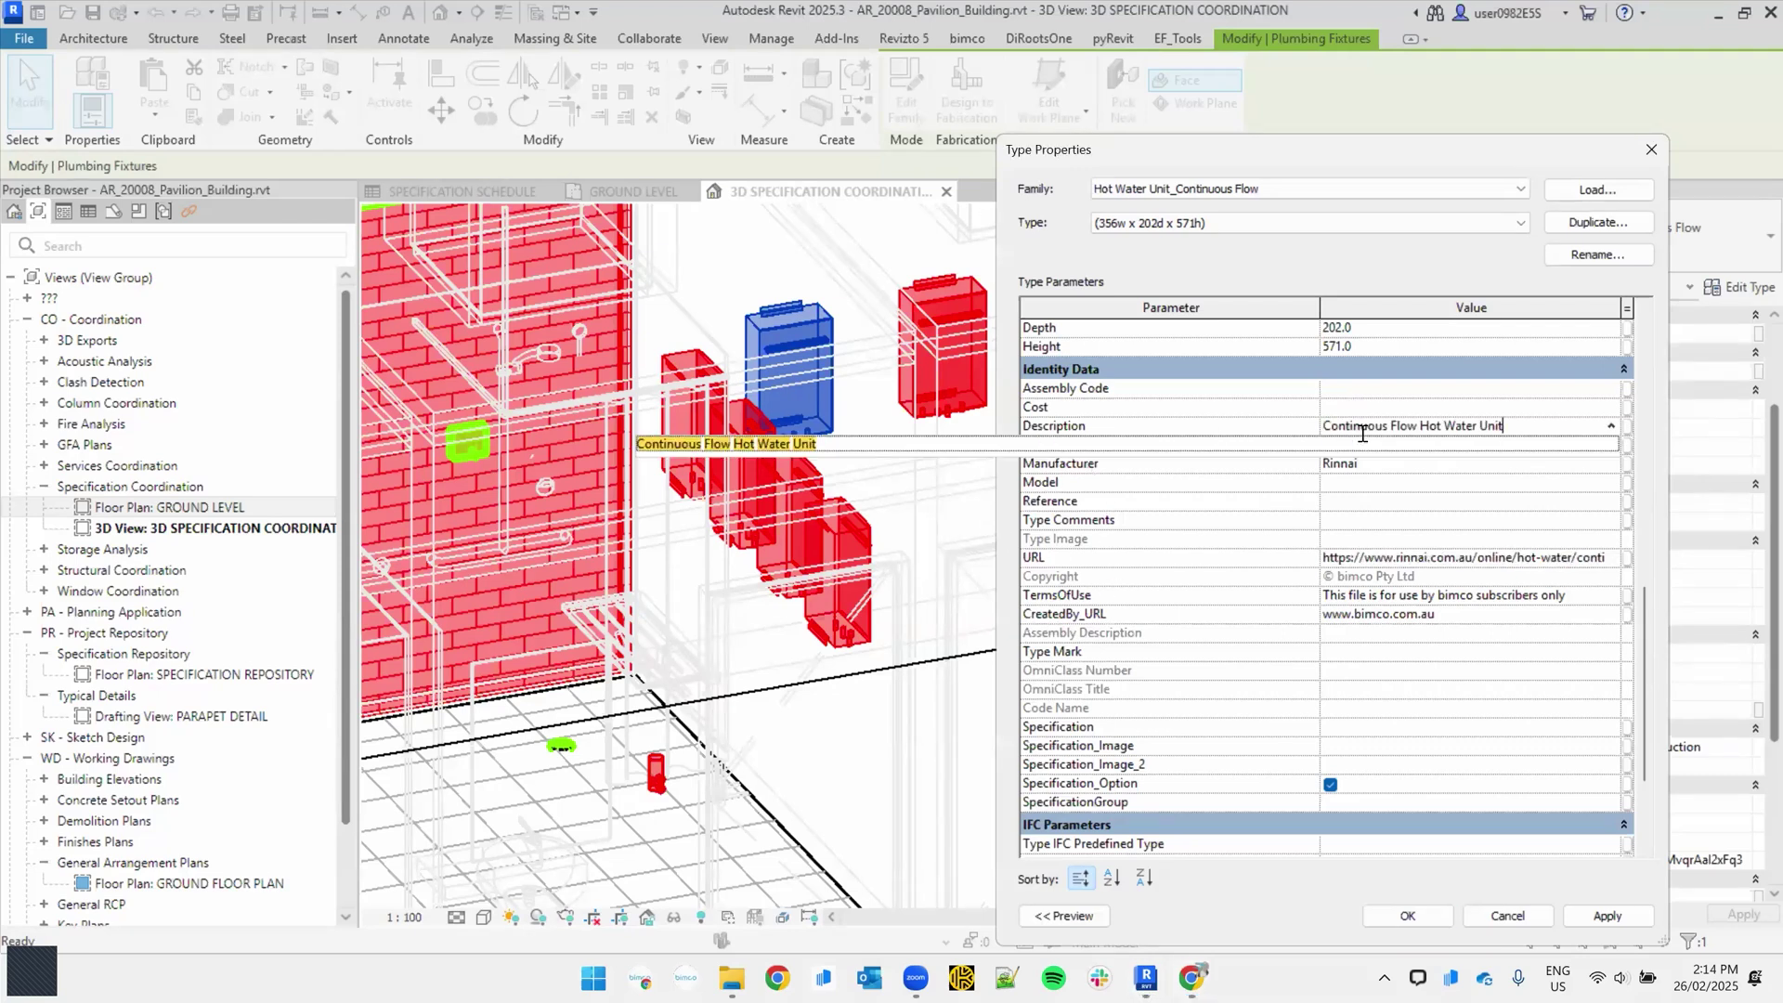
key("Return")
Step: Fill the type's Specification text with the Infinity 26 data, including height 571, width 356 and depth 202 mm, white colour, pressures and connection sizes
key("alt+Tab")
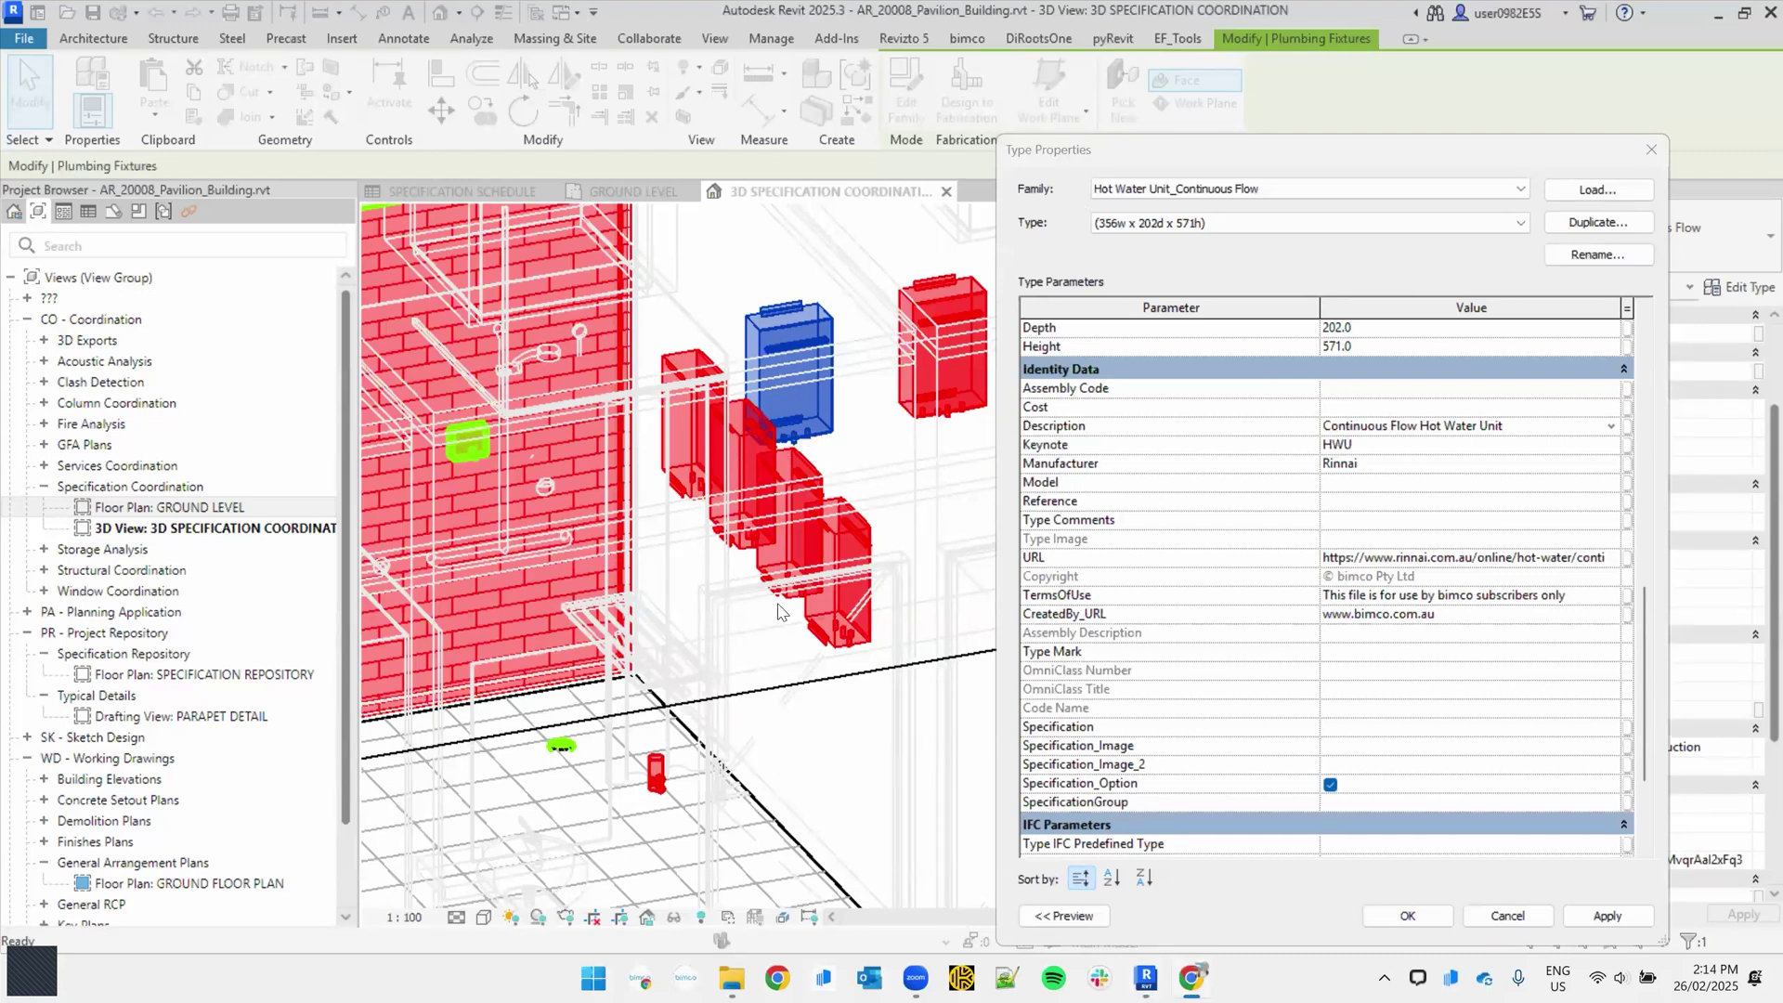
left_click(1362, 726)
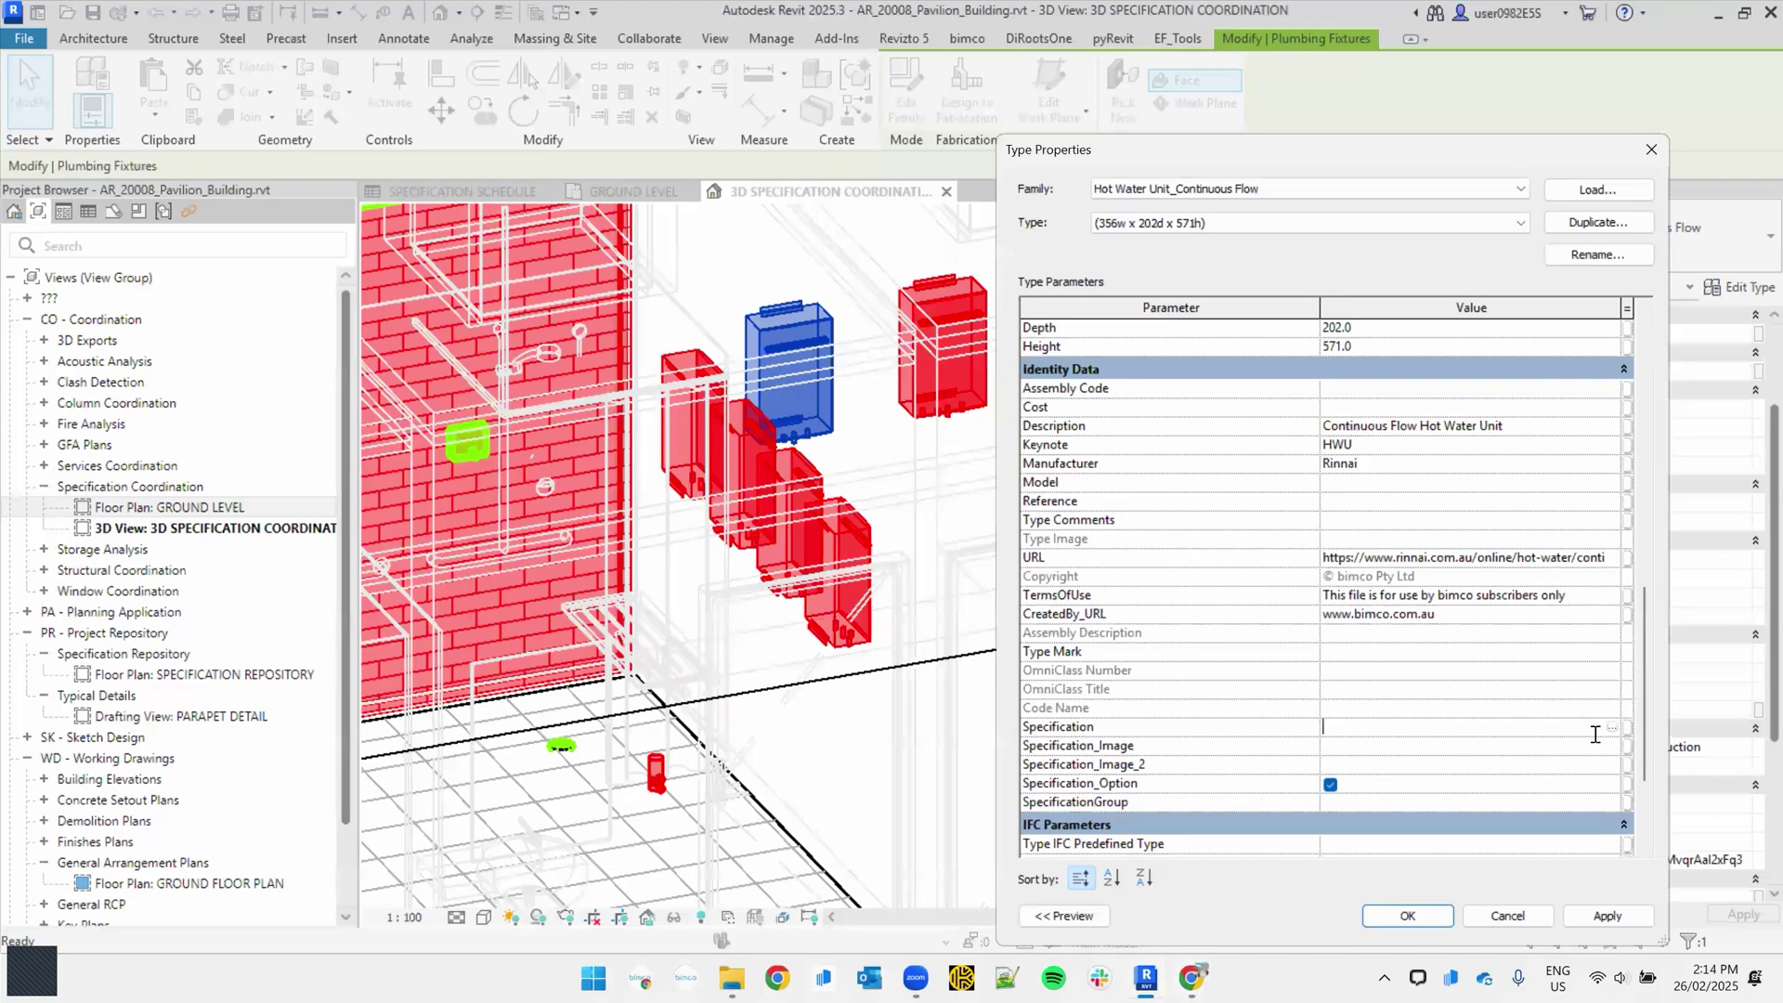
left_click(1611, 728)
type("Infinity 26  Dimensions (mm) : Height 571 Dimensions (mm) : Width 356 Dimensions (mm) : Depth 202  Colours White Factory Default Temperature (Celsius) 50 or 60  Water Pressure (kPa) : Minimum 200 Water Pressure (kPa) : Maximum 1000 Gas Rate Max : NG 199 Flow Rate 25 Degrees C/Max : l/min 26  Star Rating 6.0* Equivalent  Connection Sizes Gas/Hot/Cold (mm) 20/20/20")
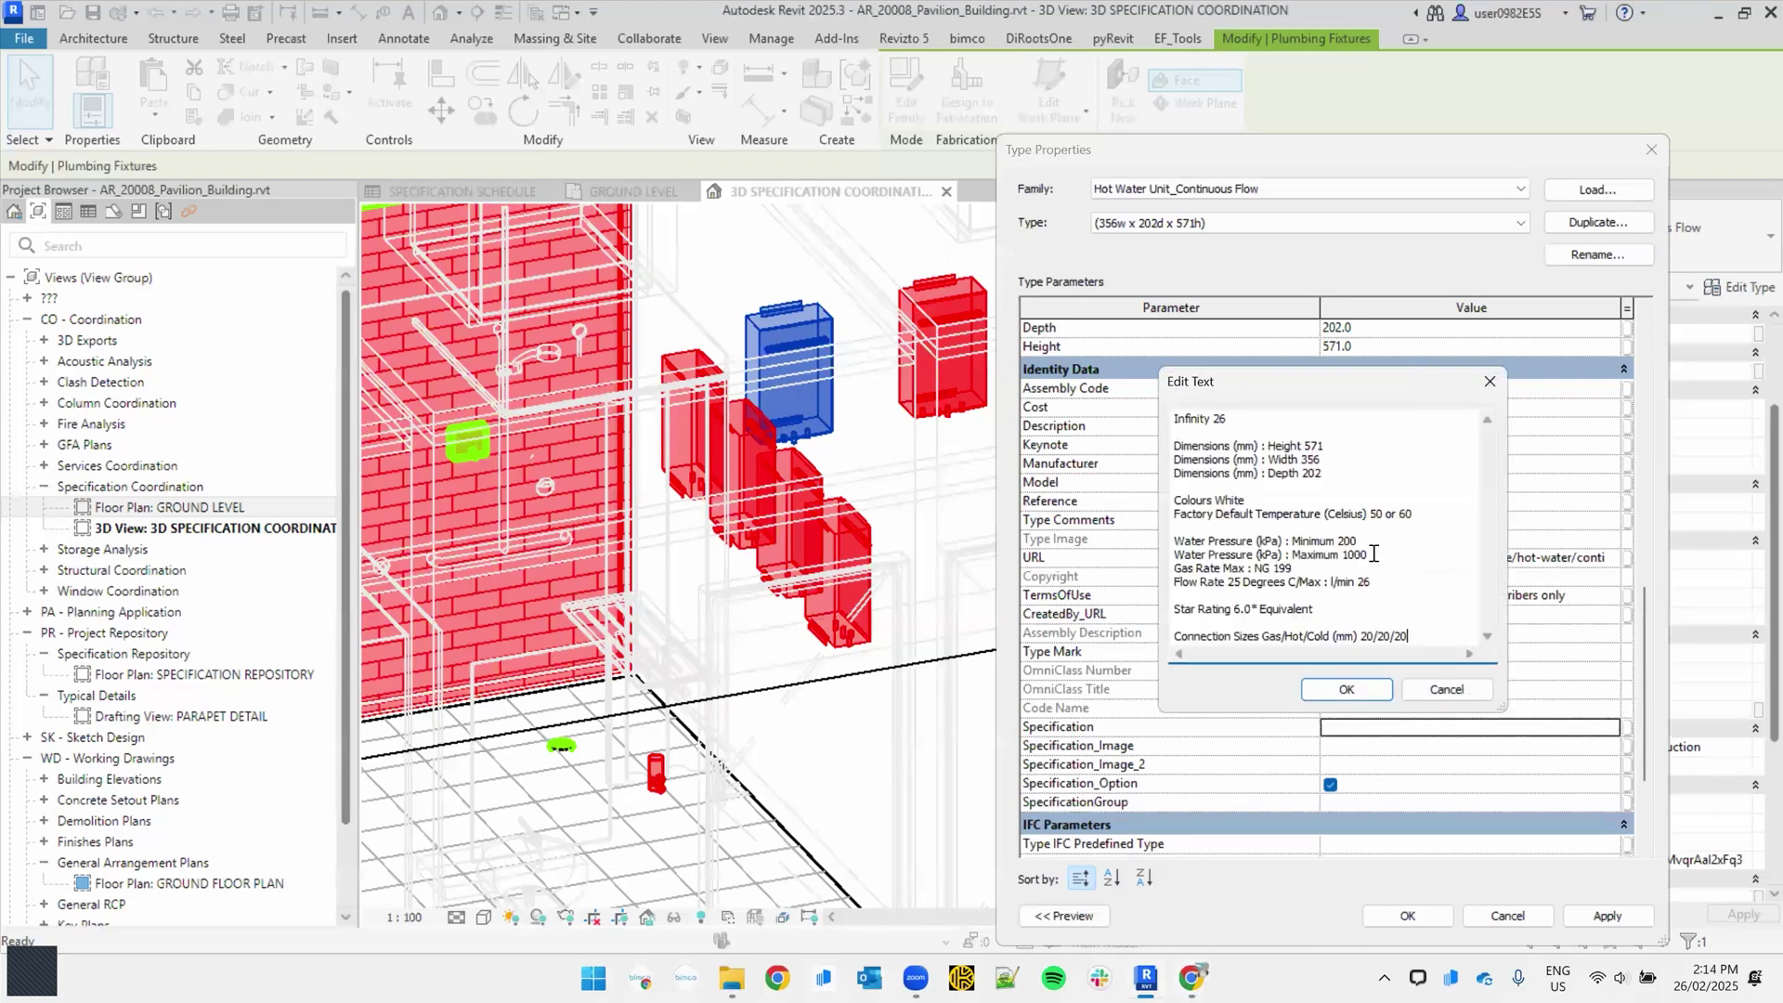
left_click_drag(1223, 415, 1217, 485)
left_click(1218, 486)
left_click(1351, 689)
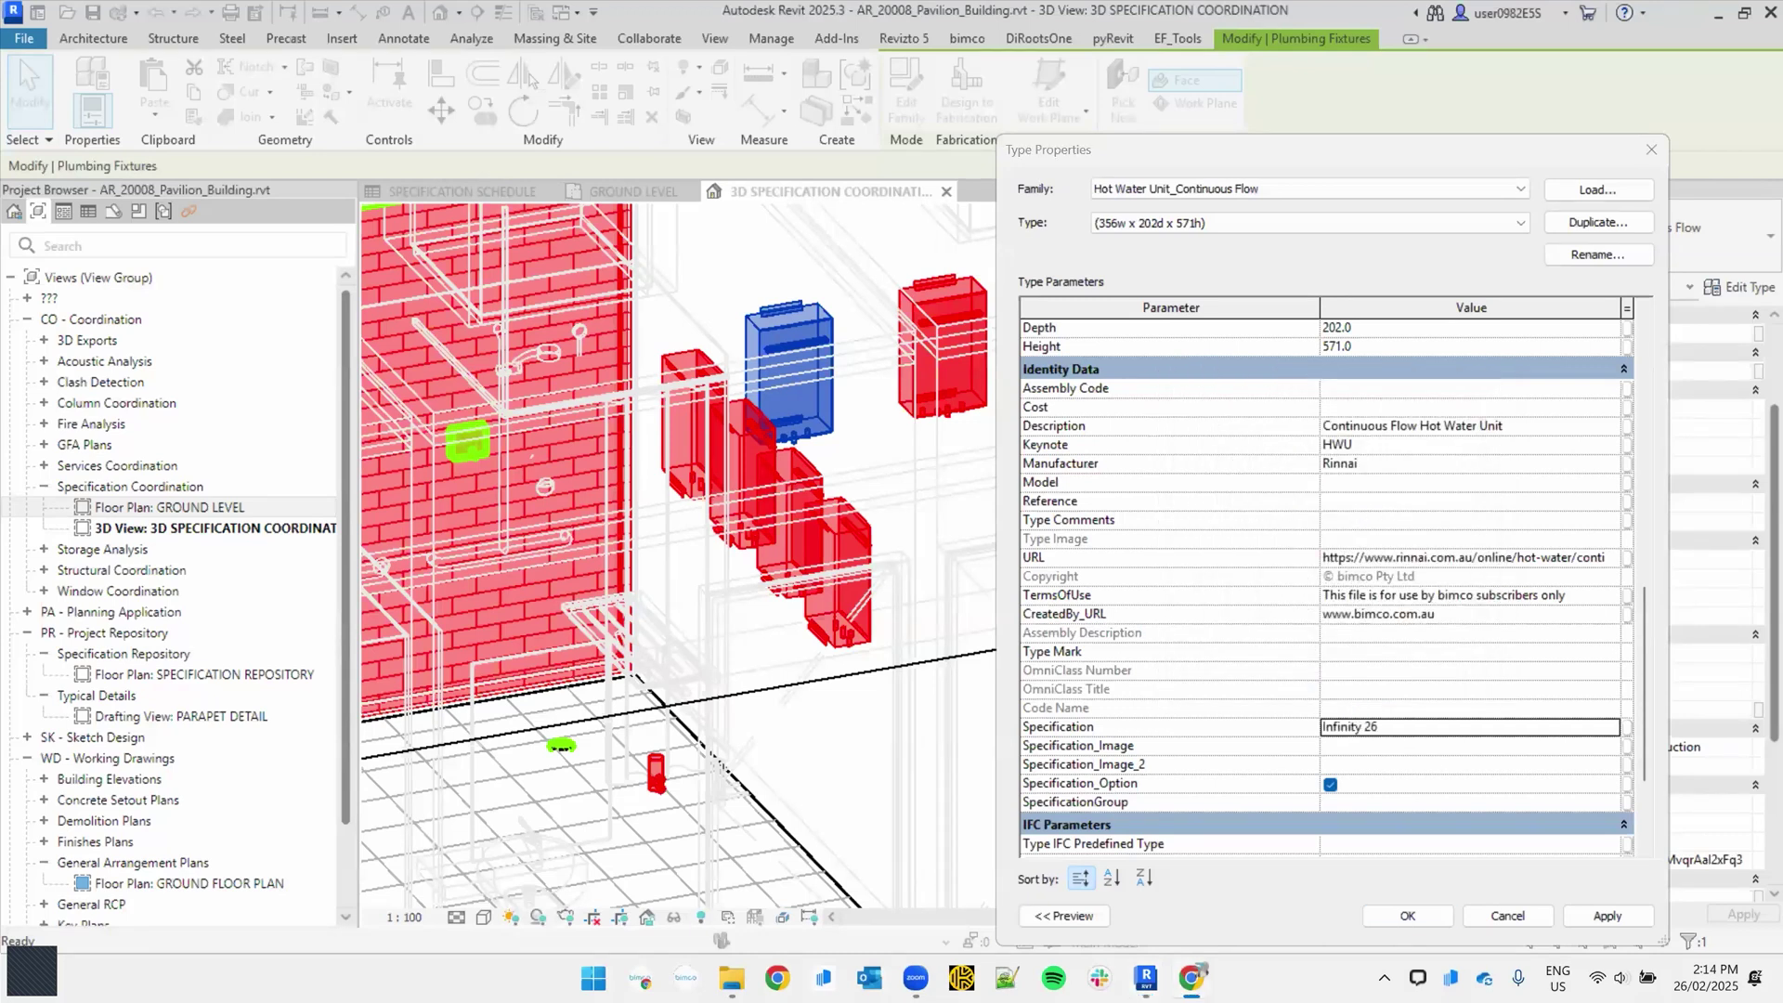
Step: Set Specification_Image to "Rinnai Infinity 26.png" and SpecificationGroup to FF & E, and apply the hot water unit's type properties
left_click(1351, 751)
type("Rinnai Infinity 26.png")
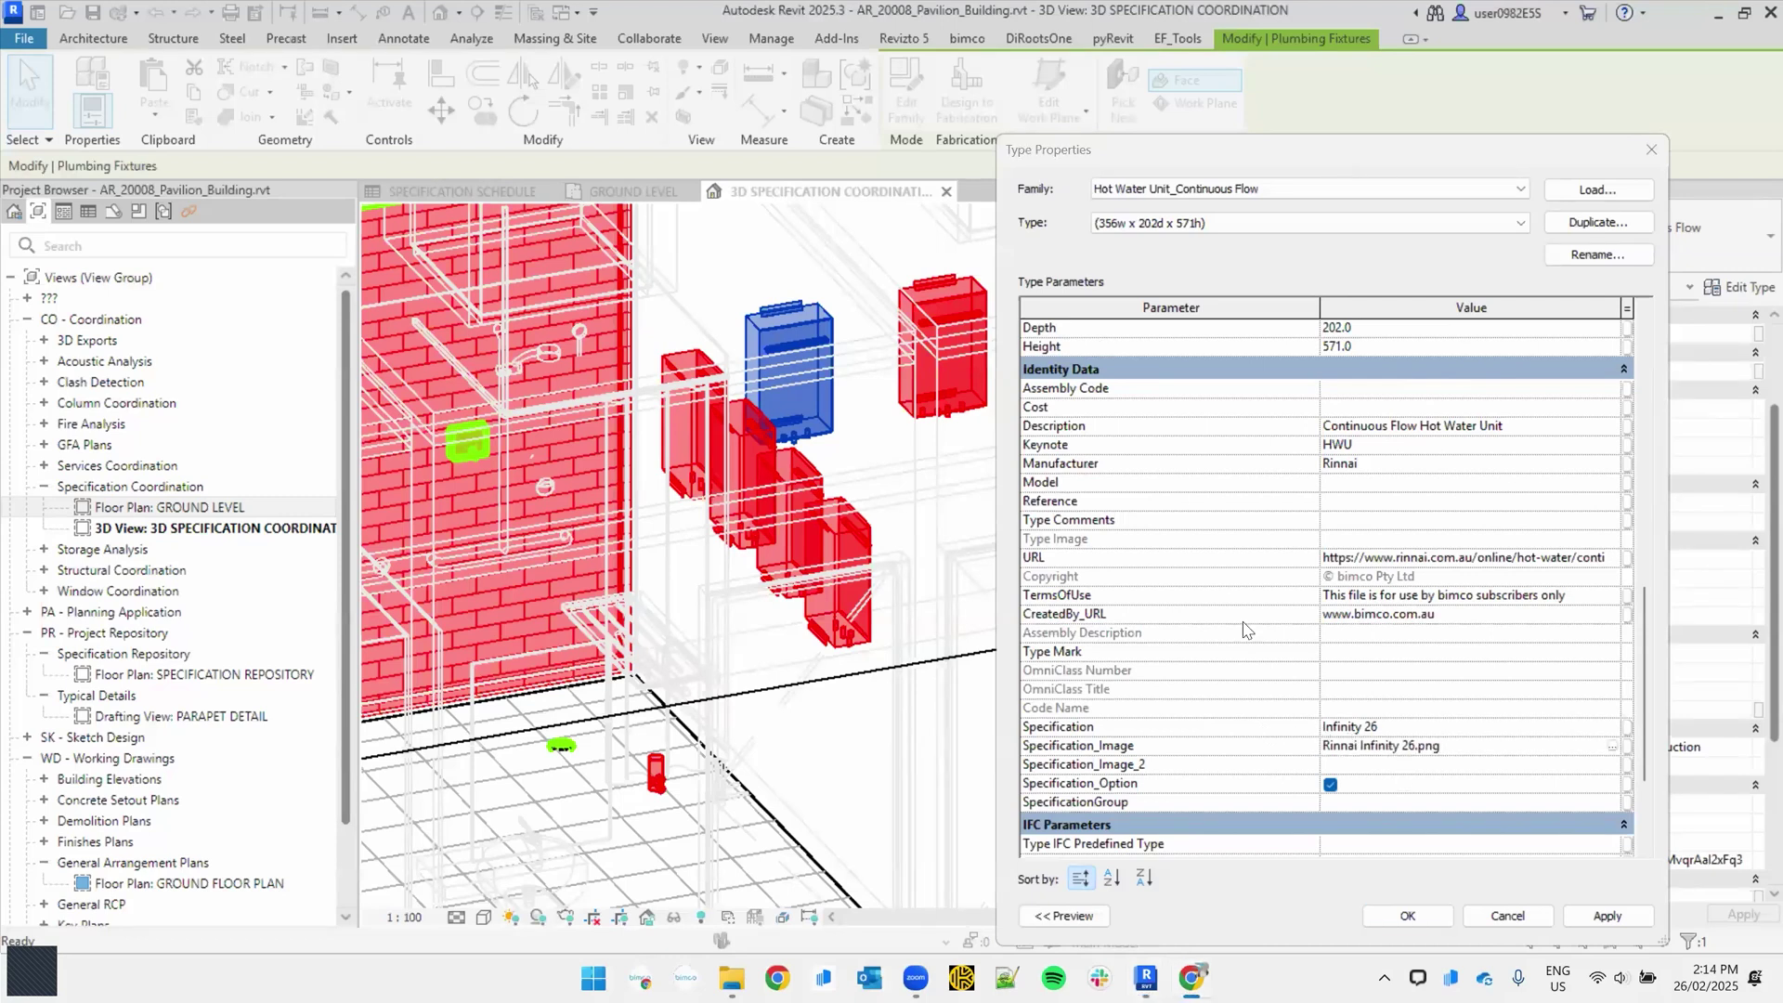
left_click(1487, 803)
left_click(1359, 822)
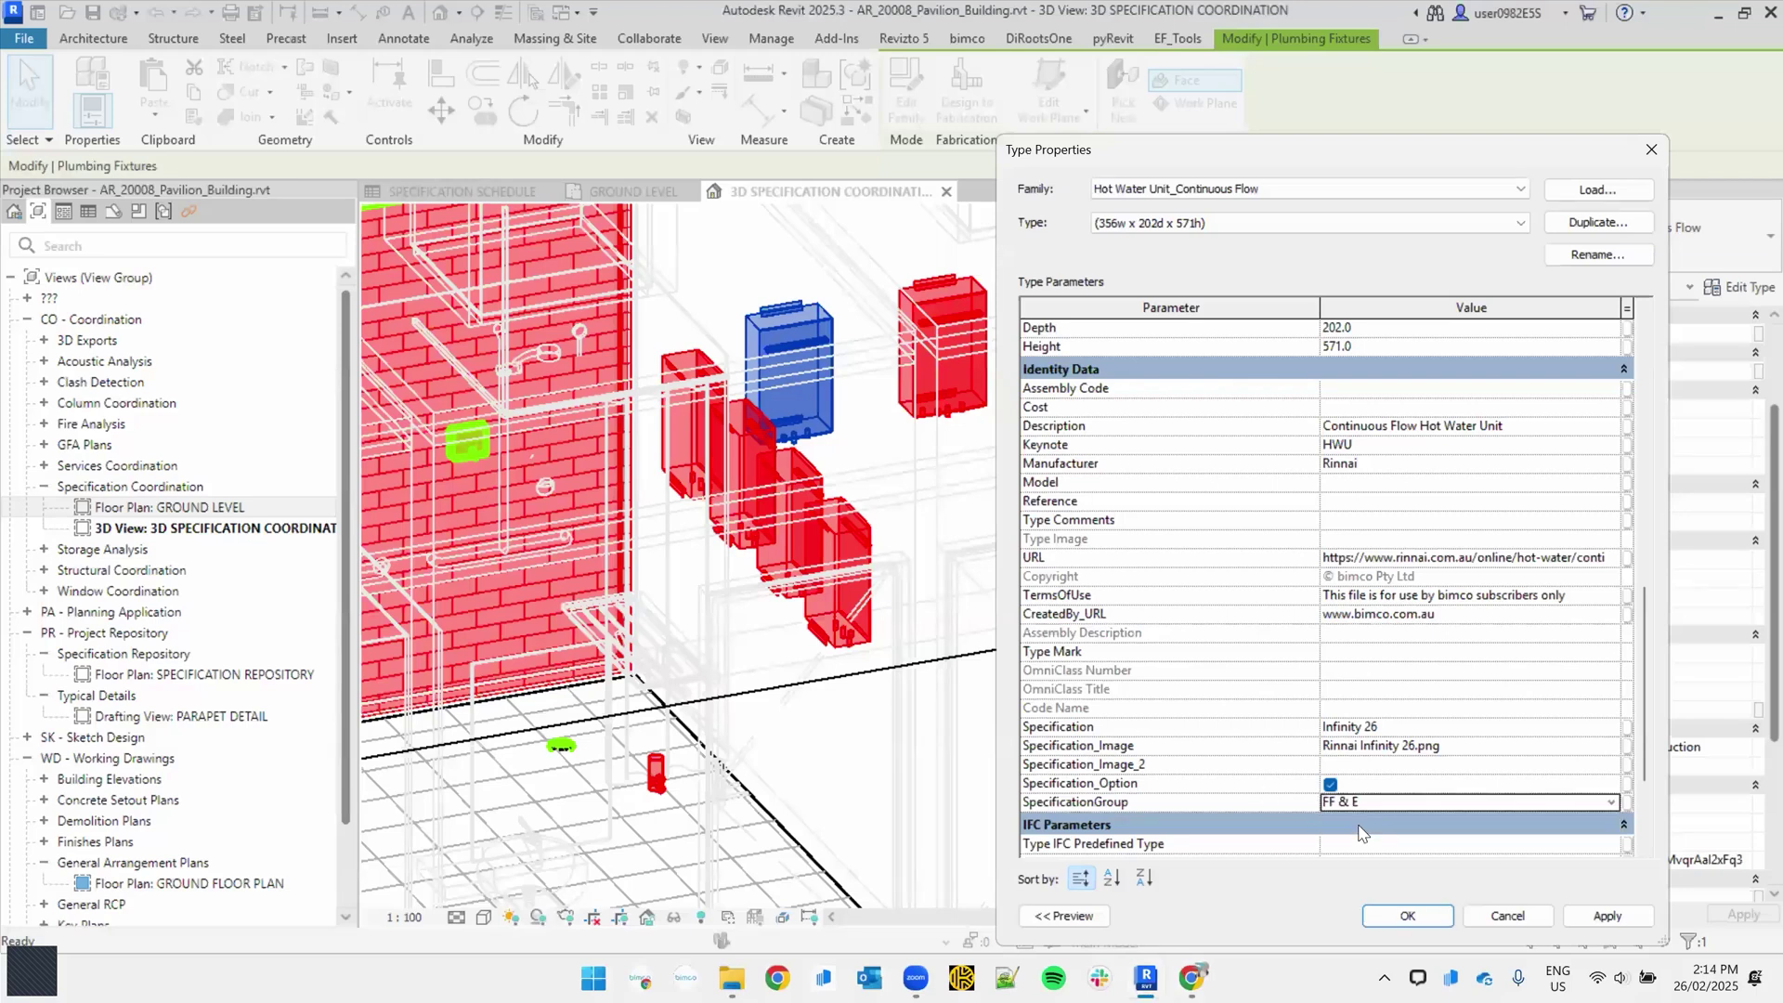
left_click(1425, 923)
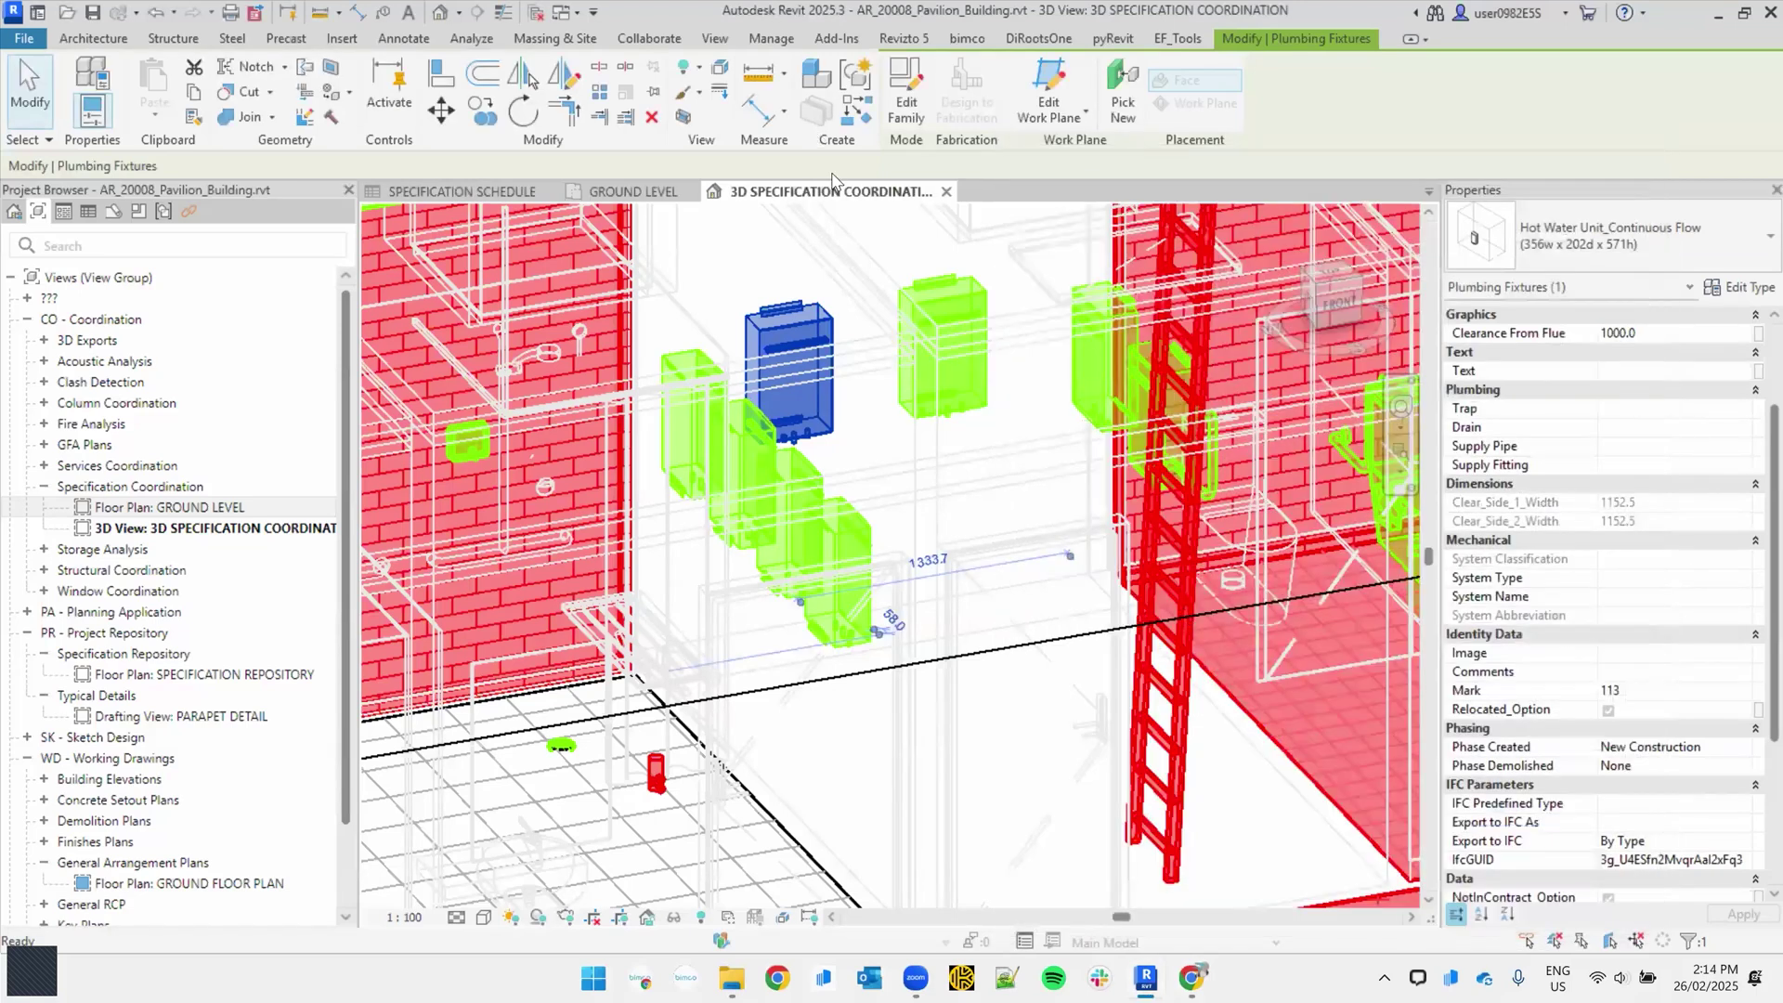
Step: Open the roof access hatch's family for editing and, from within it, the nested Ladder_Access Hatch family
middle_click_drag(999, 799, 1086, 894)
left_click(1087, 894)
scroll(925, 330, "down", 3)
middle_click_drag(858, 493, 780, 441, "shift")
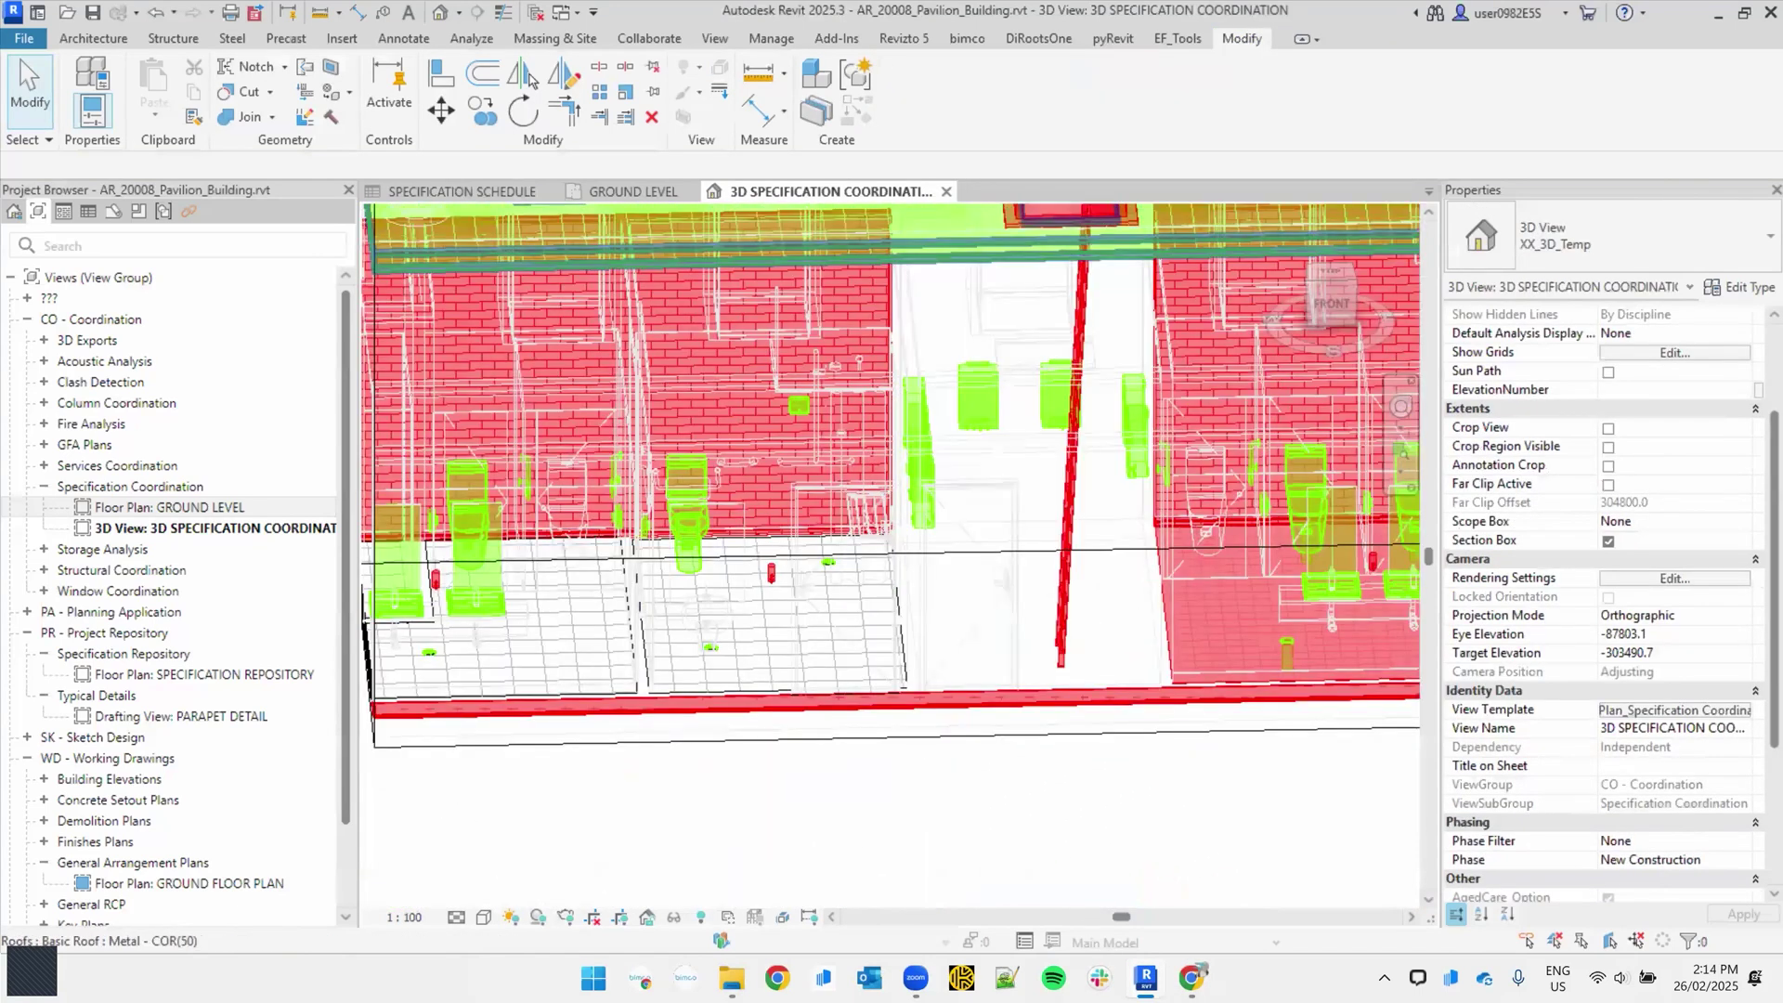
middle_click_drag(864, 359, 1268, 785, "shift")
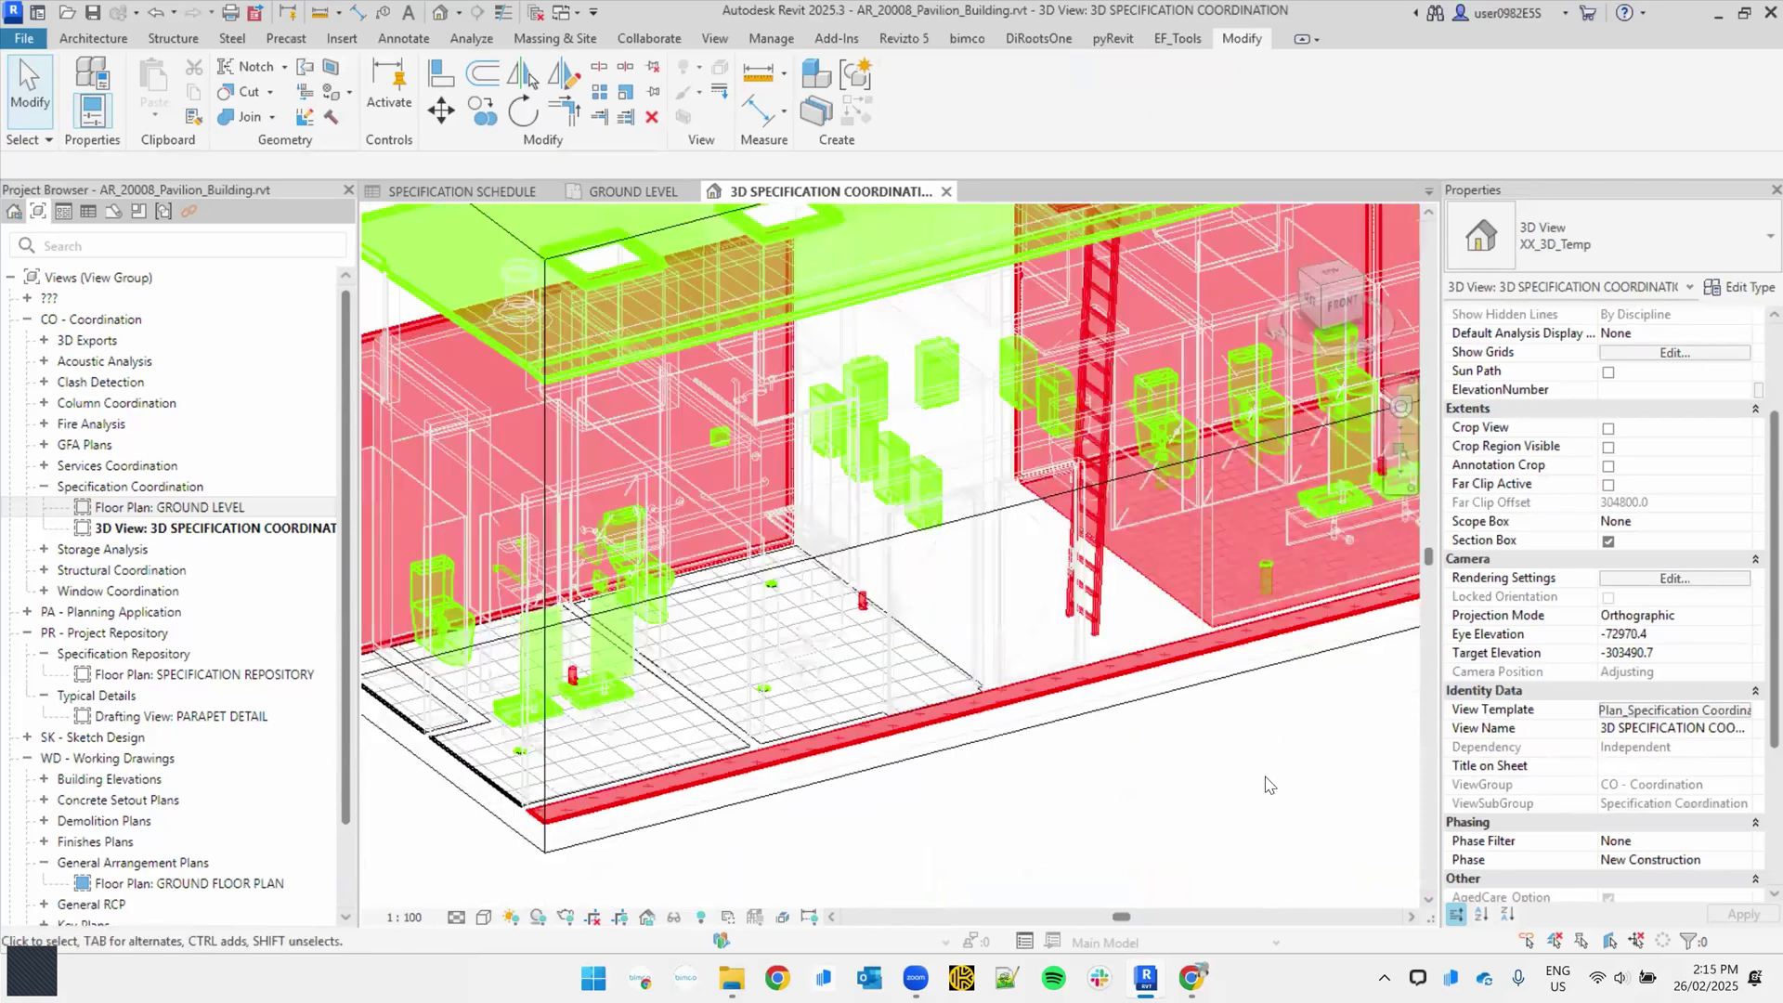
middle_click_drag(1206, 850, 1101, 368, "shift")
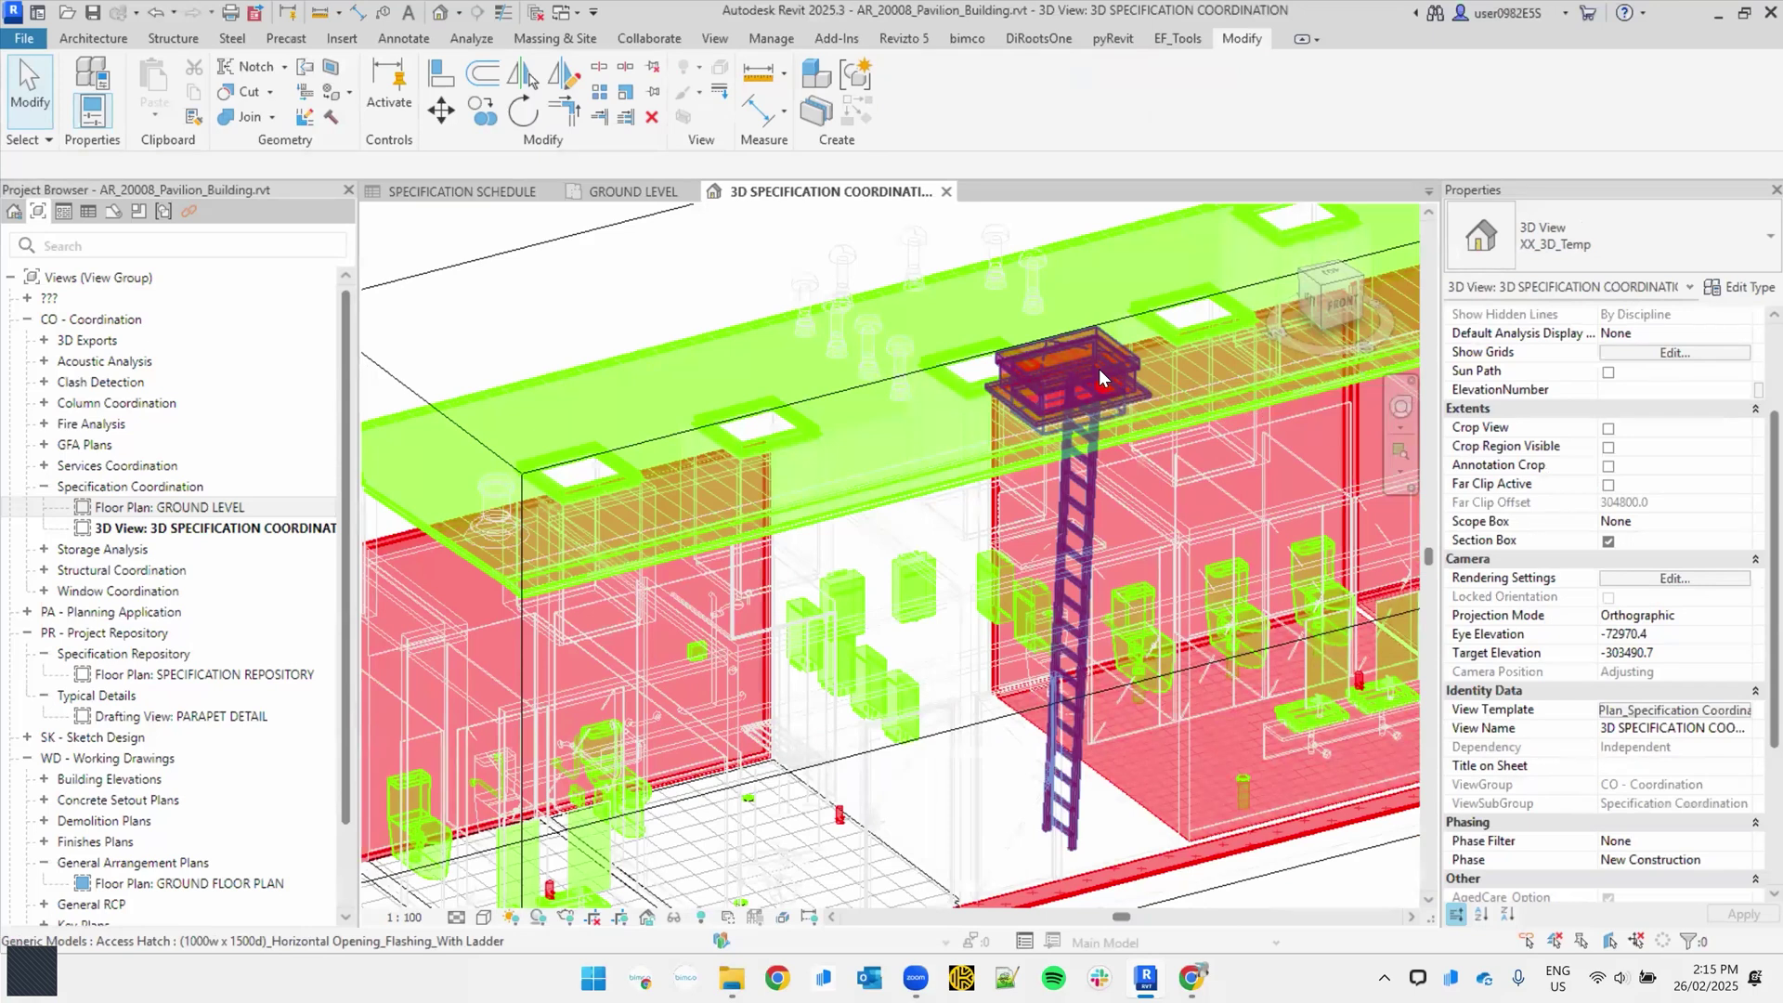
left_click(1099, 370)
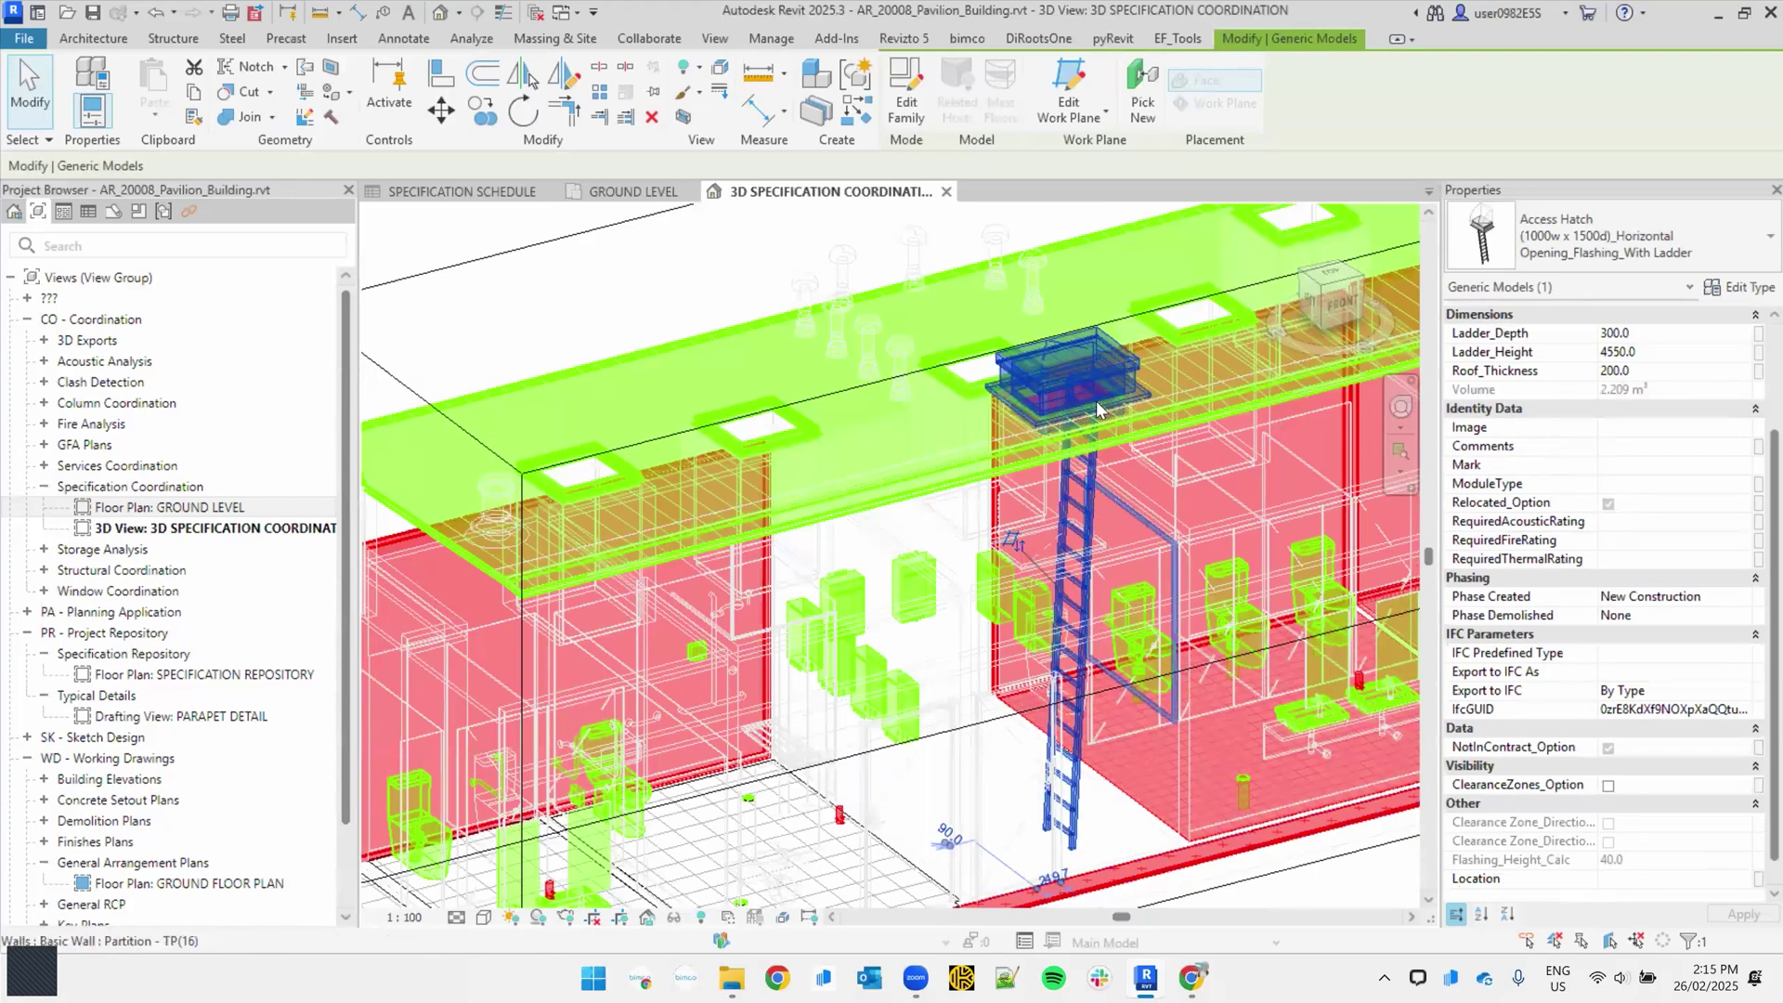
left_click(918, 93)
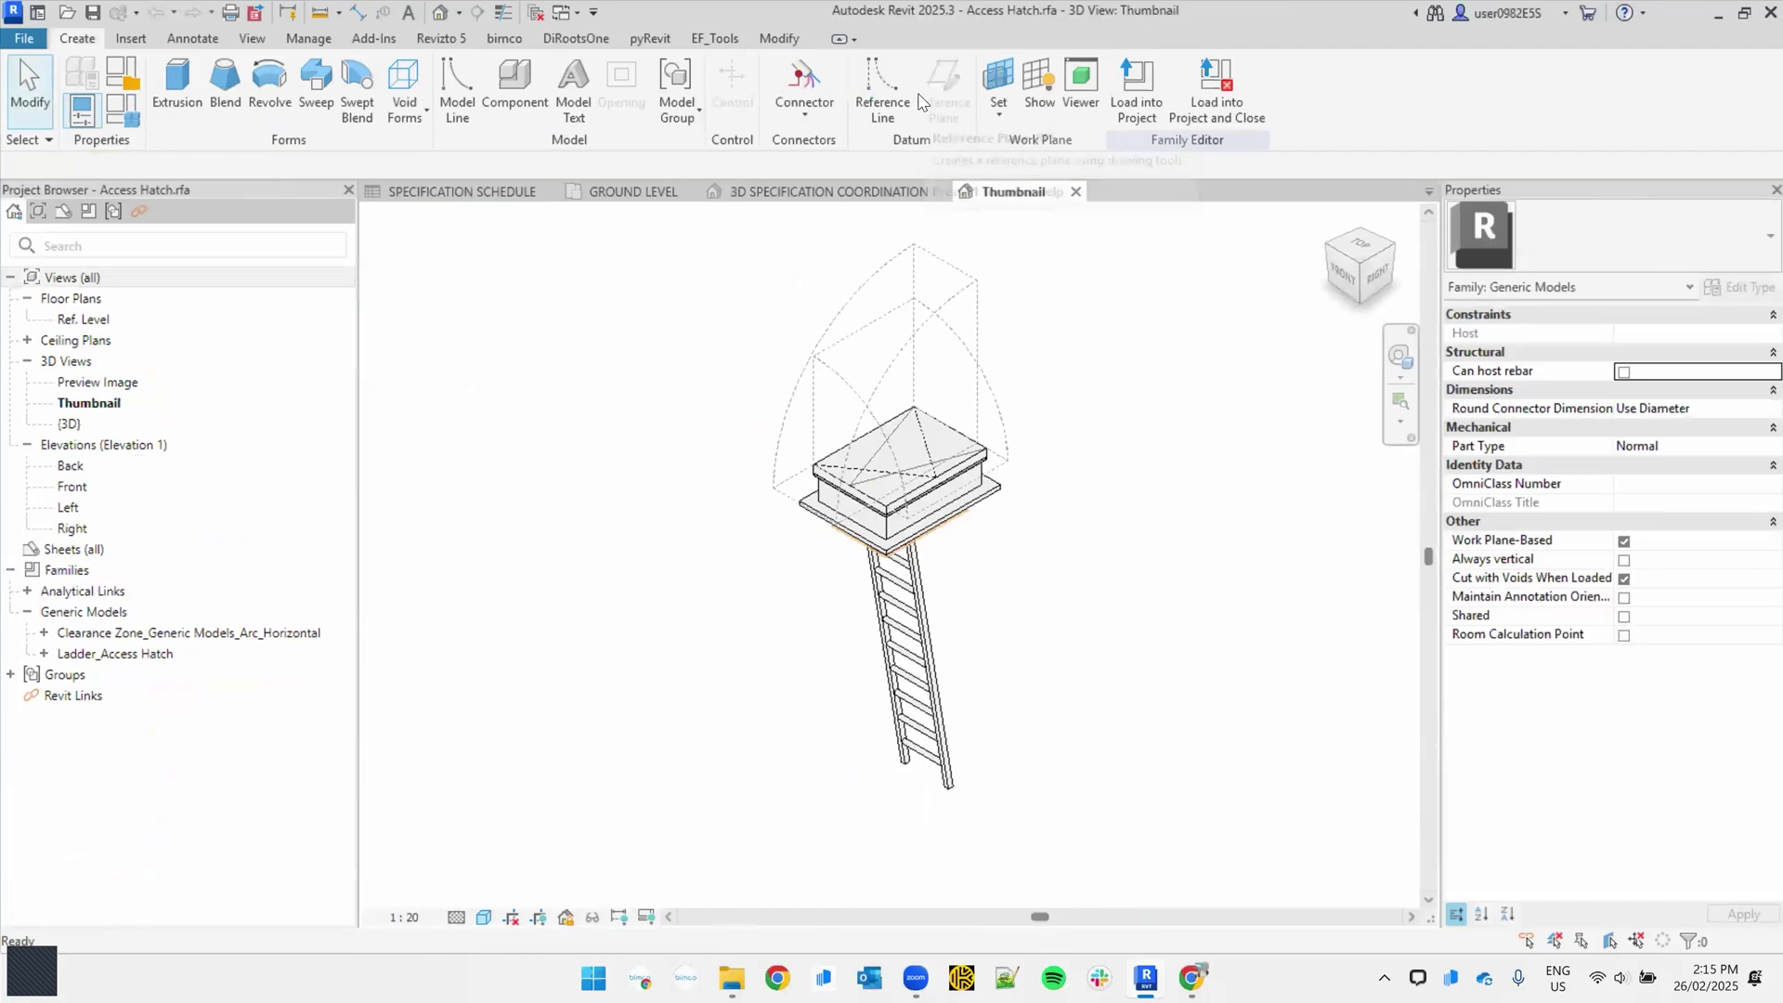
left_click(932, 653)
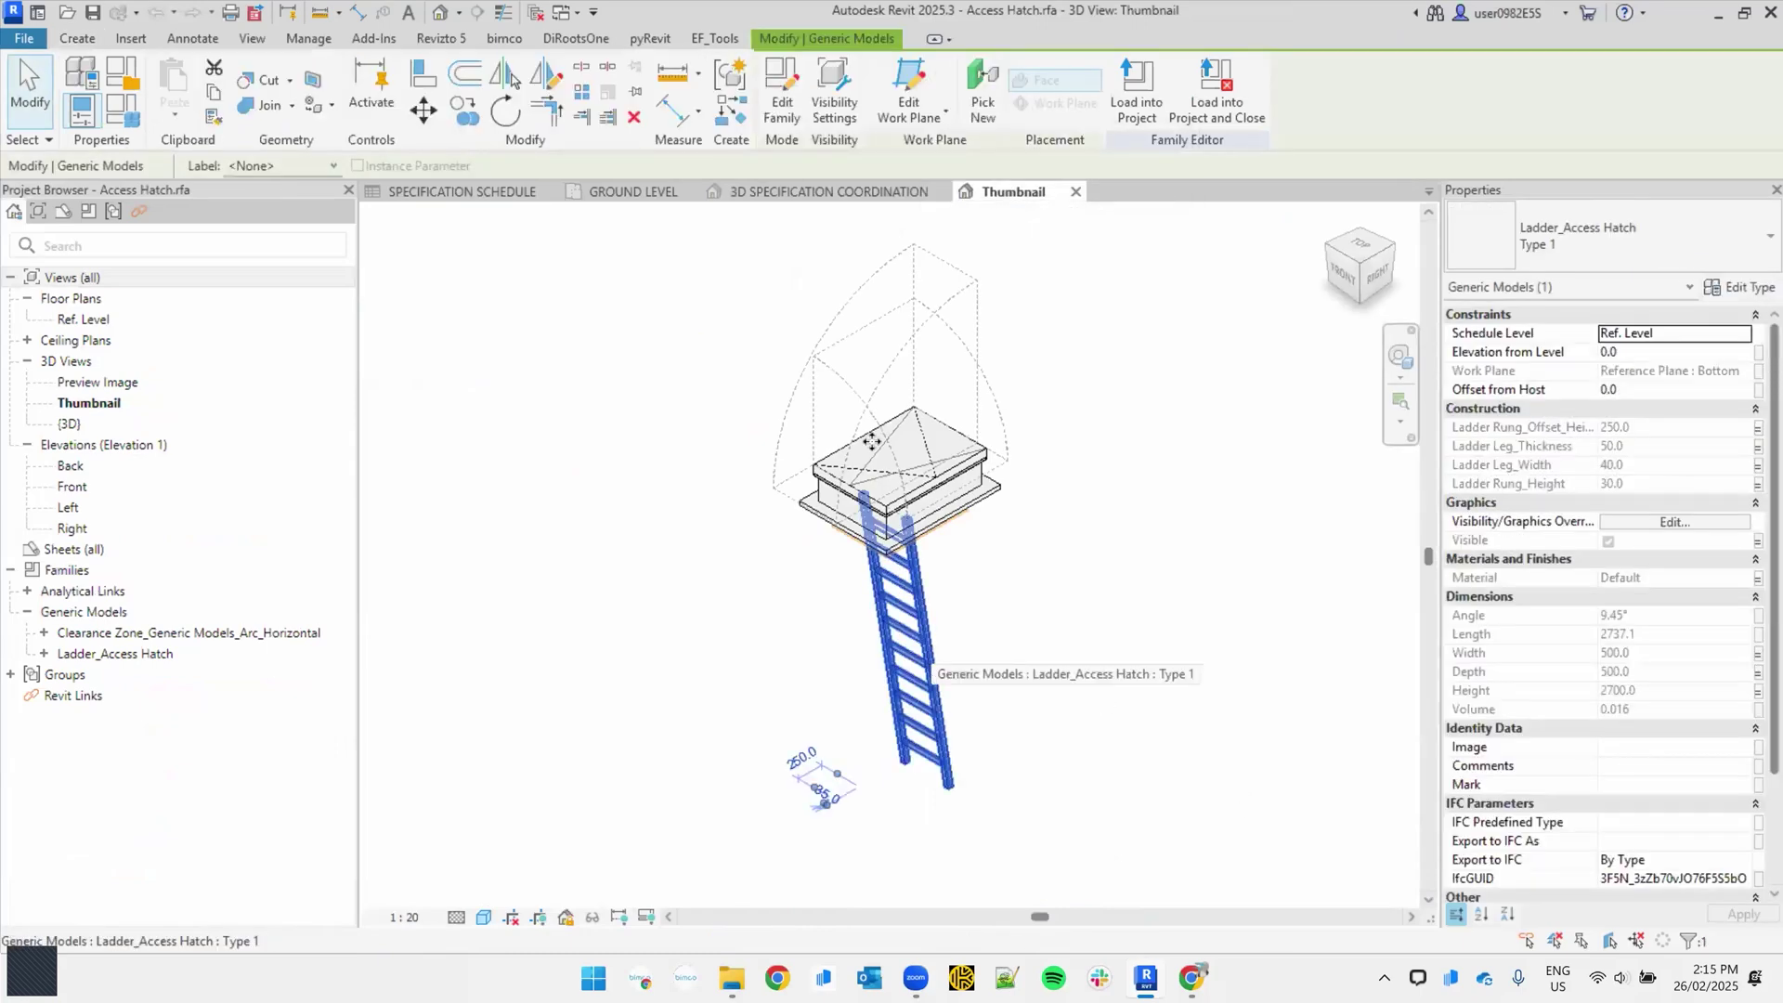
left_click(778, 93)
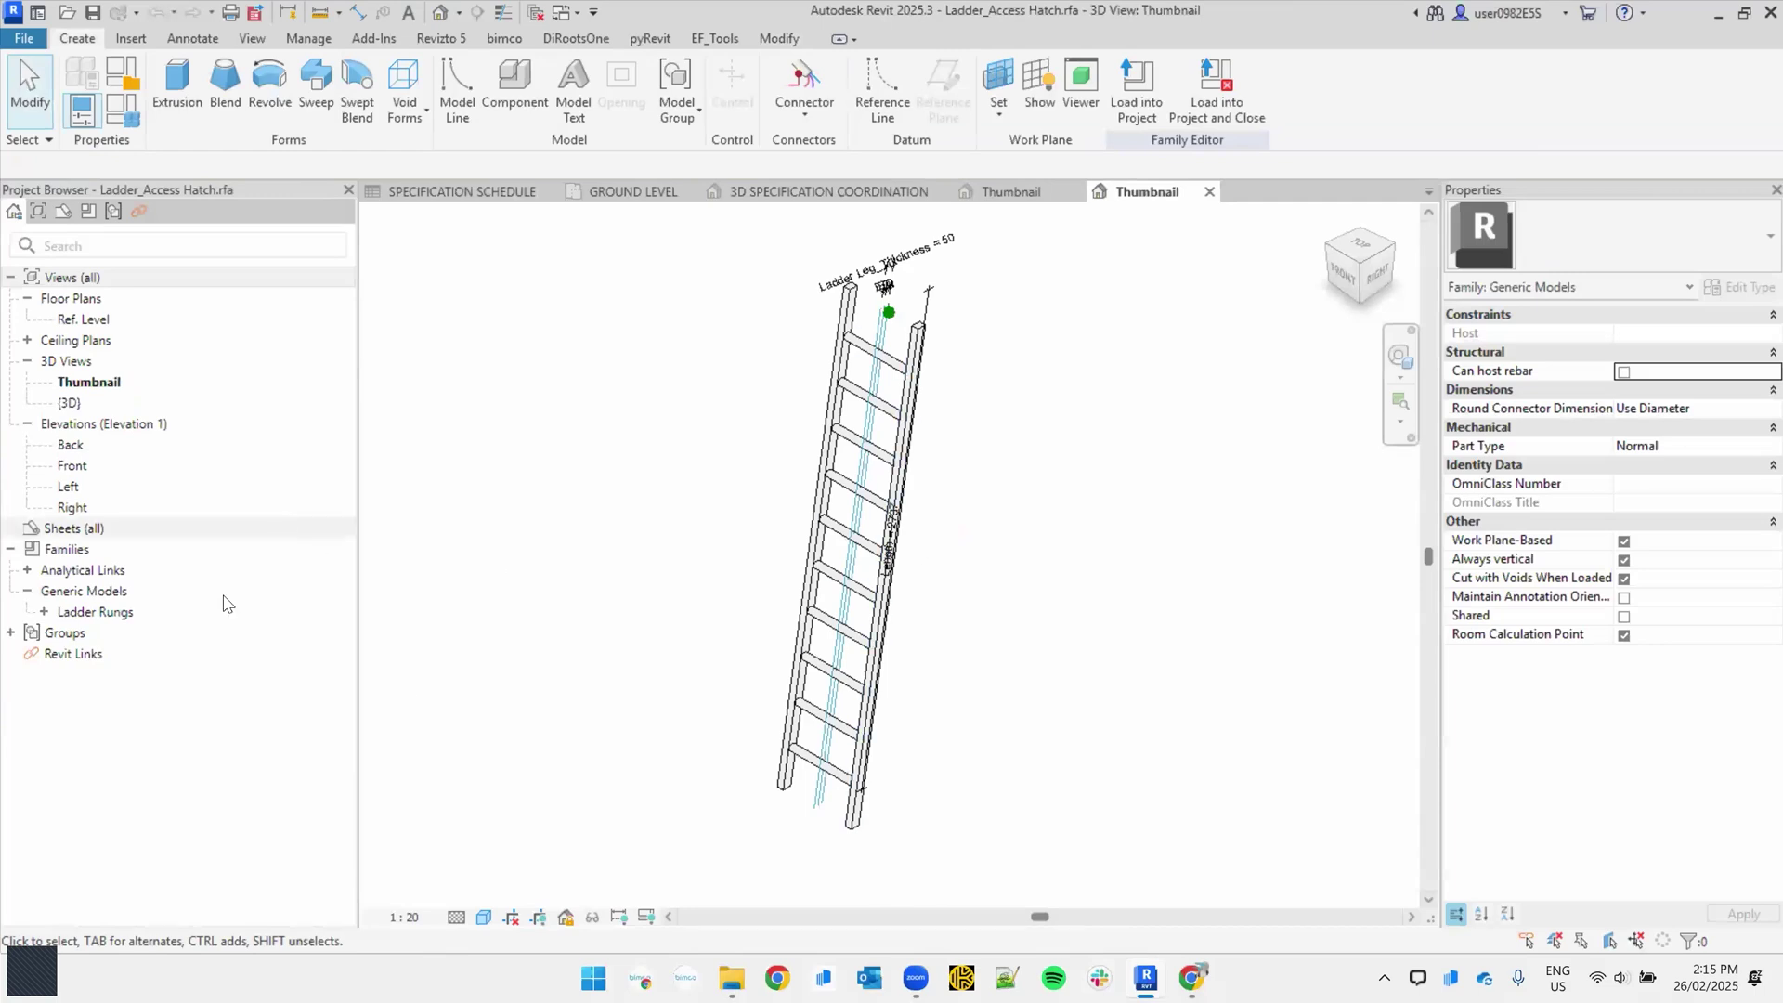
Step: Make the ladder family Shared and load it into Access Hatch.rfa, closing without saving and overwriting the existing version and its parameter values
left_click(1624, 617)
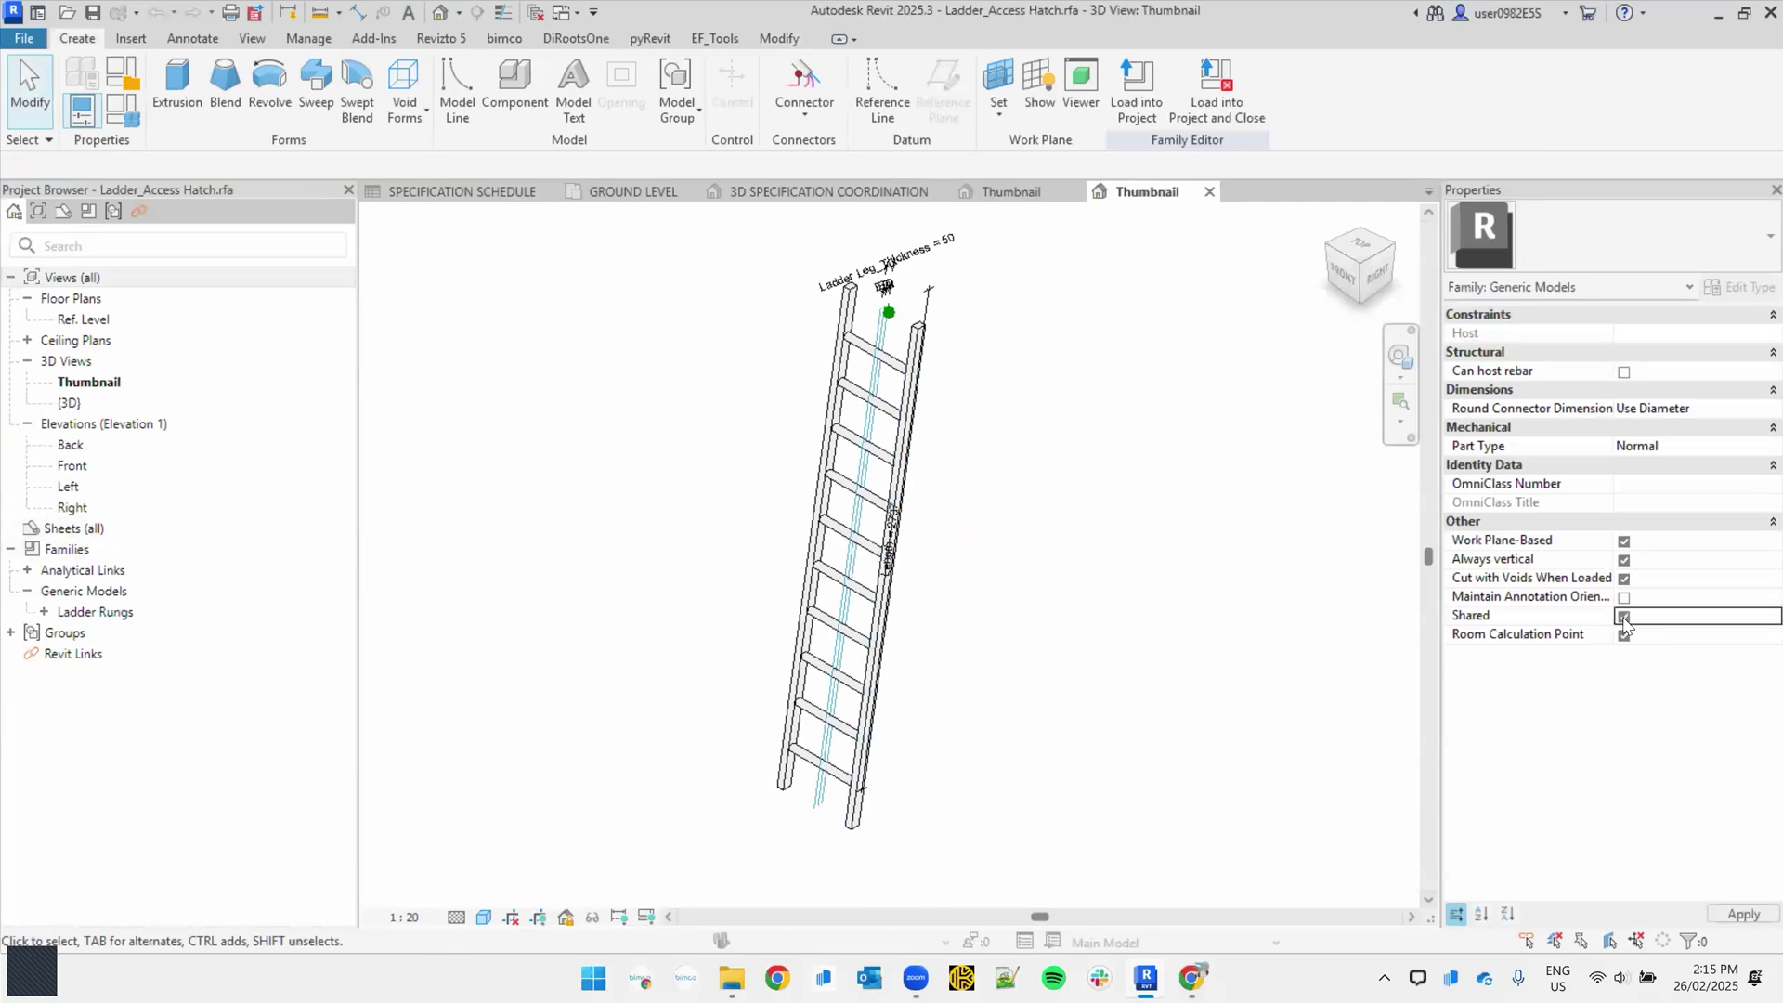
left_click(1215, 88)
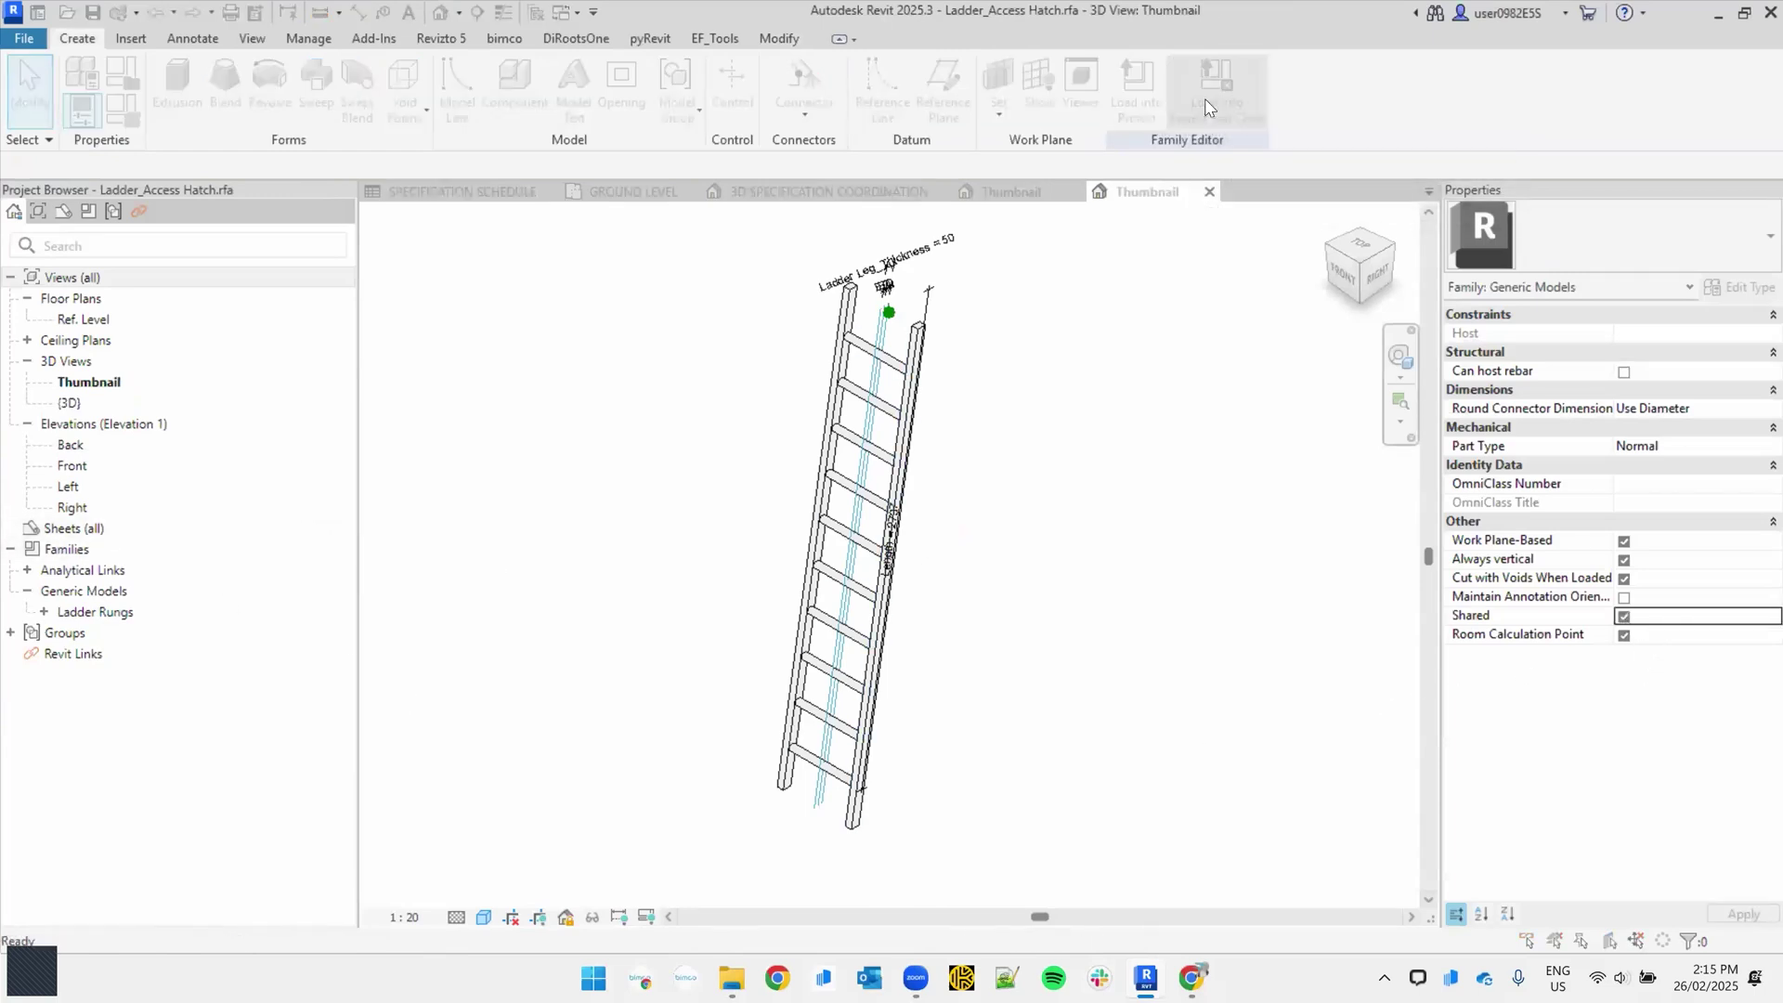
left_click(758, 391)
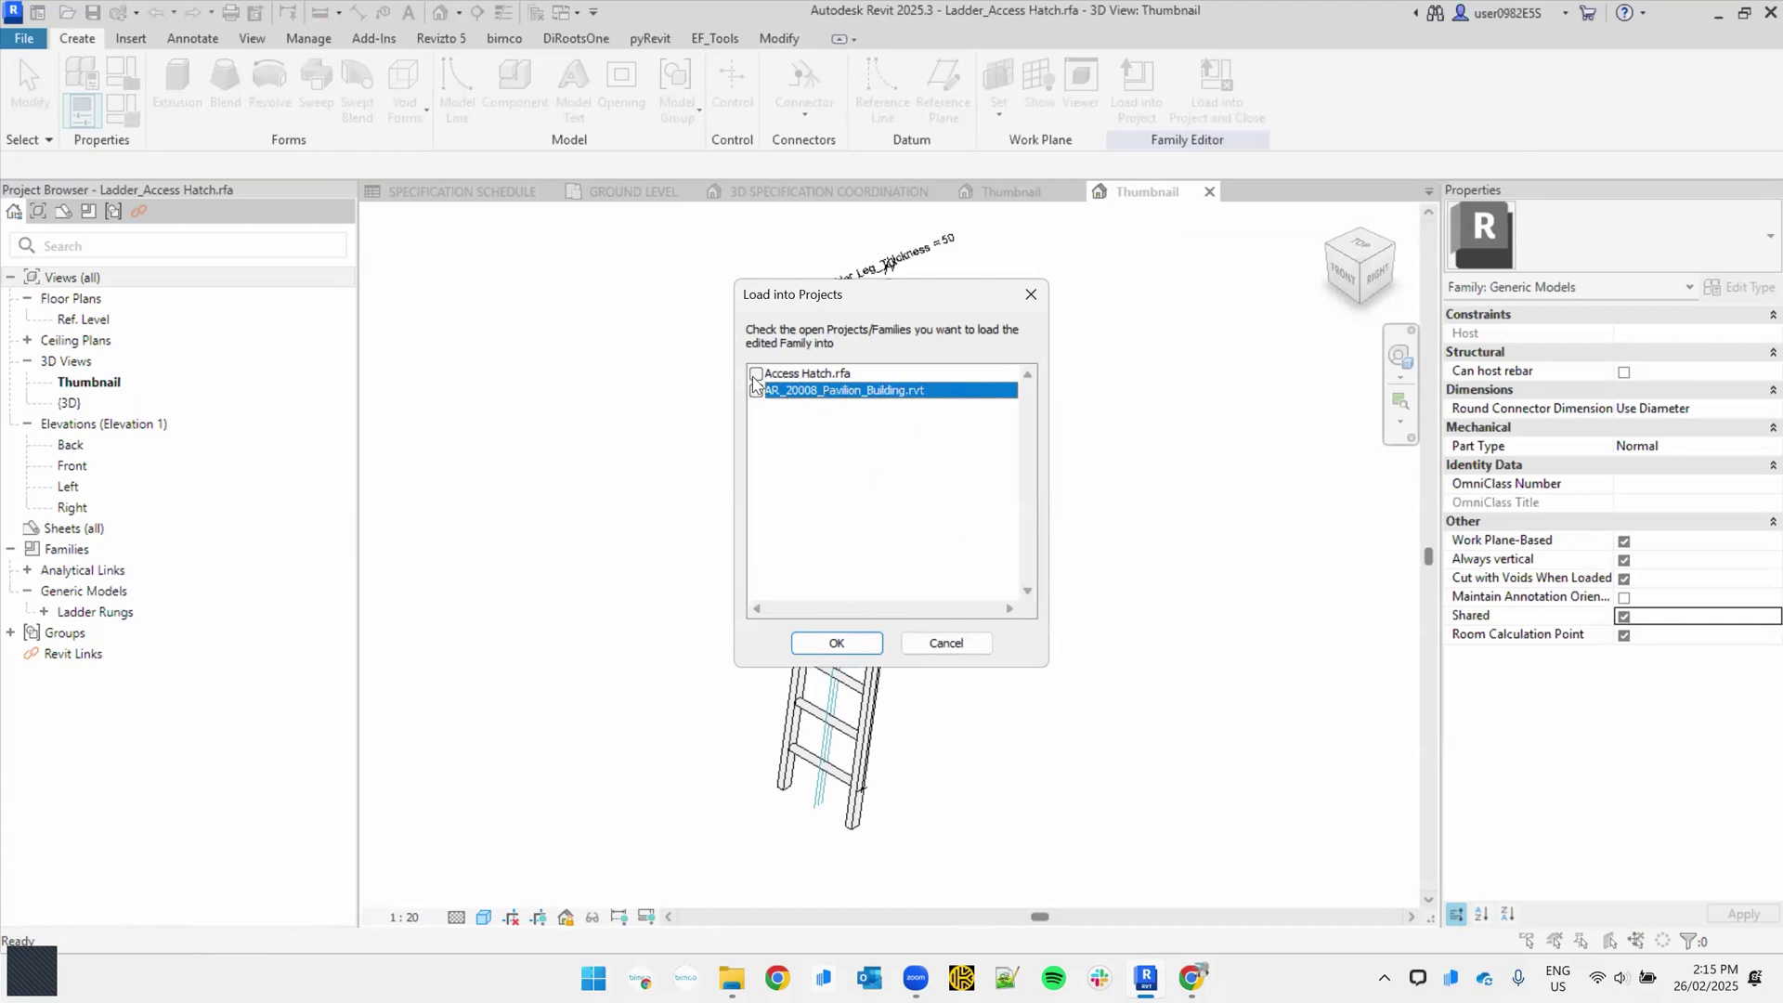
left_click(850, 643)
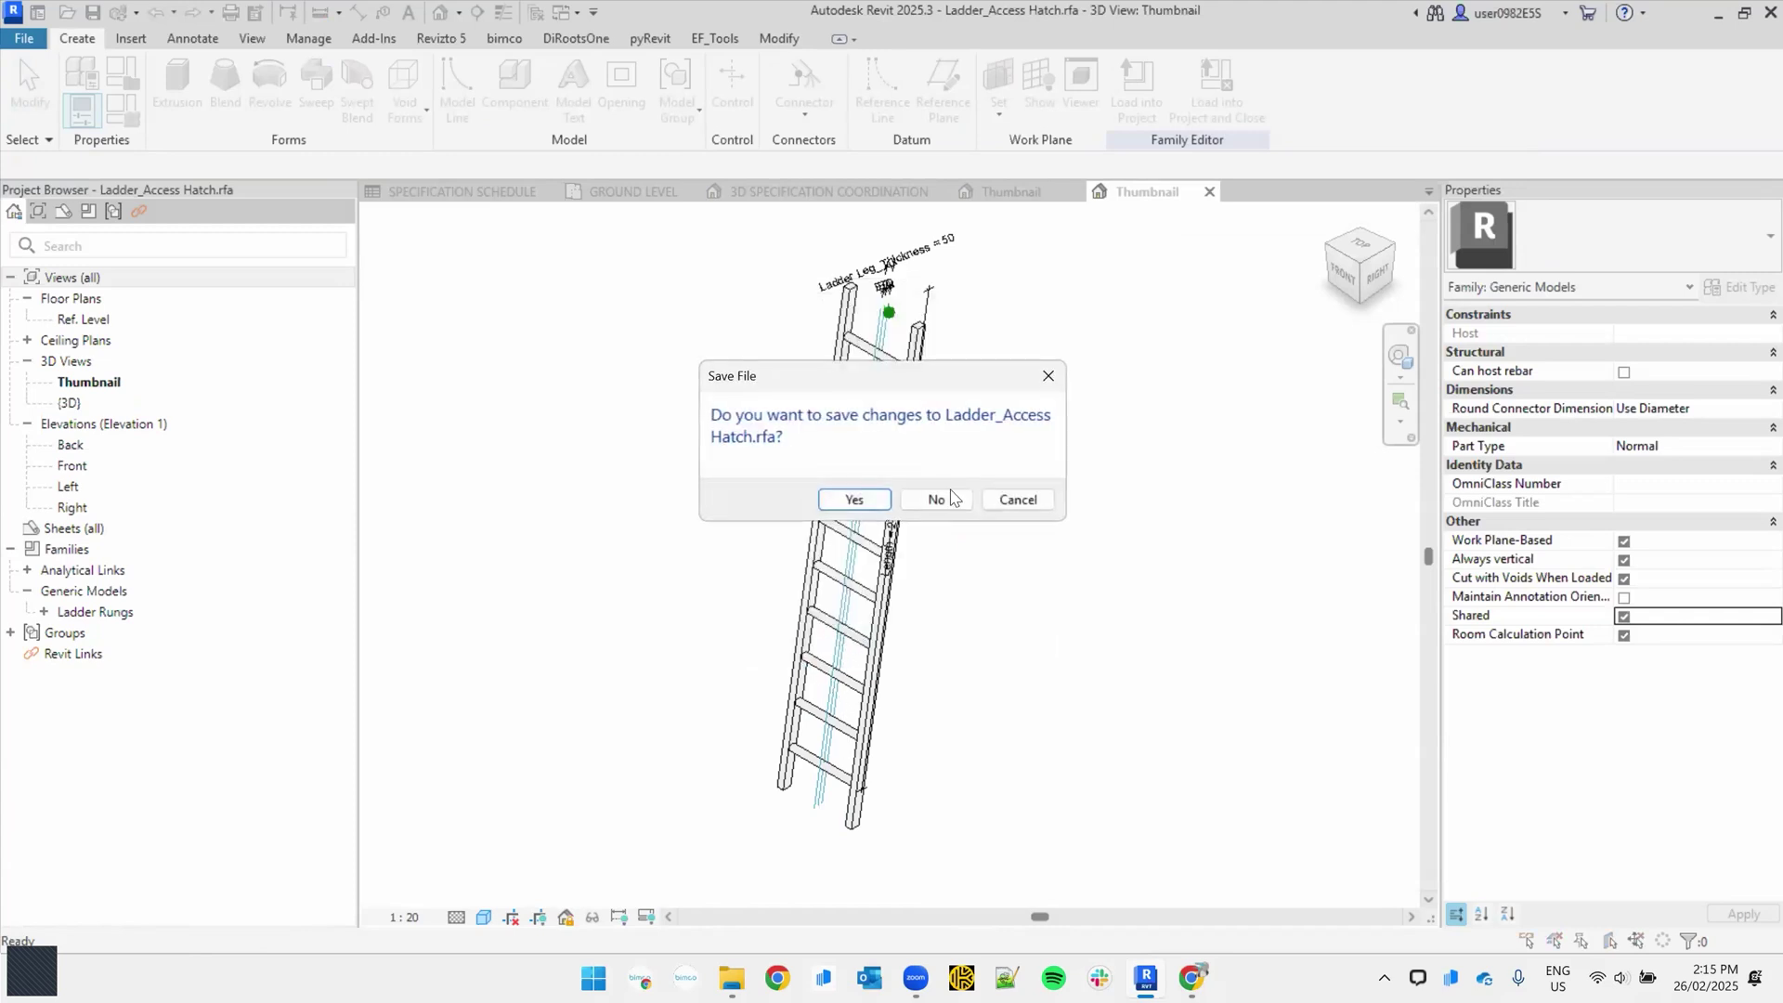
left_click(938, 496)
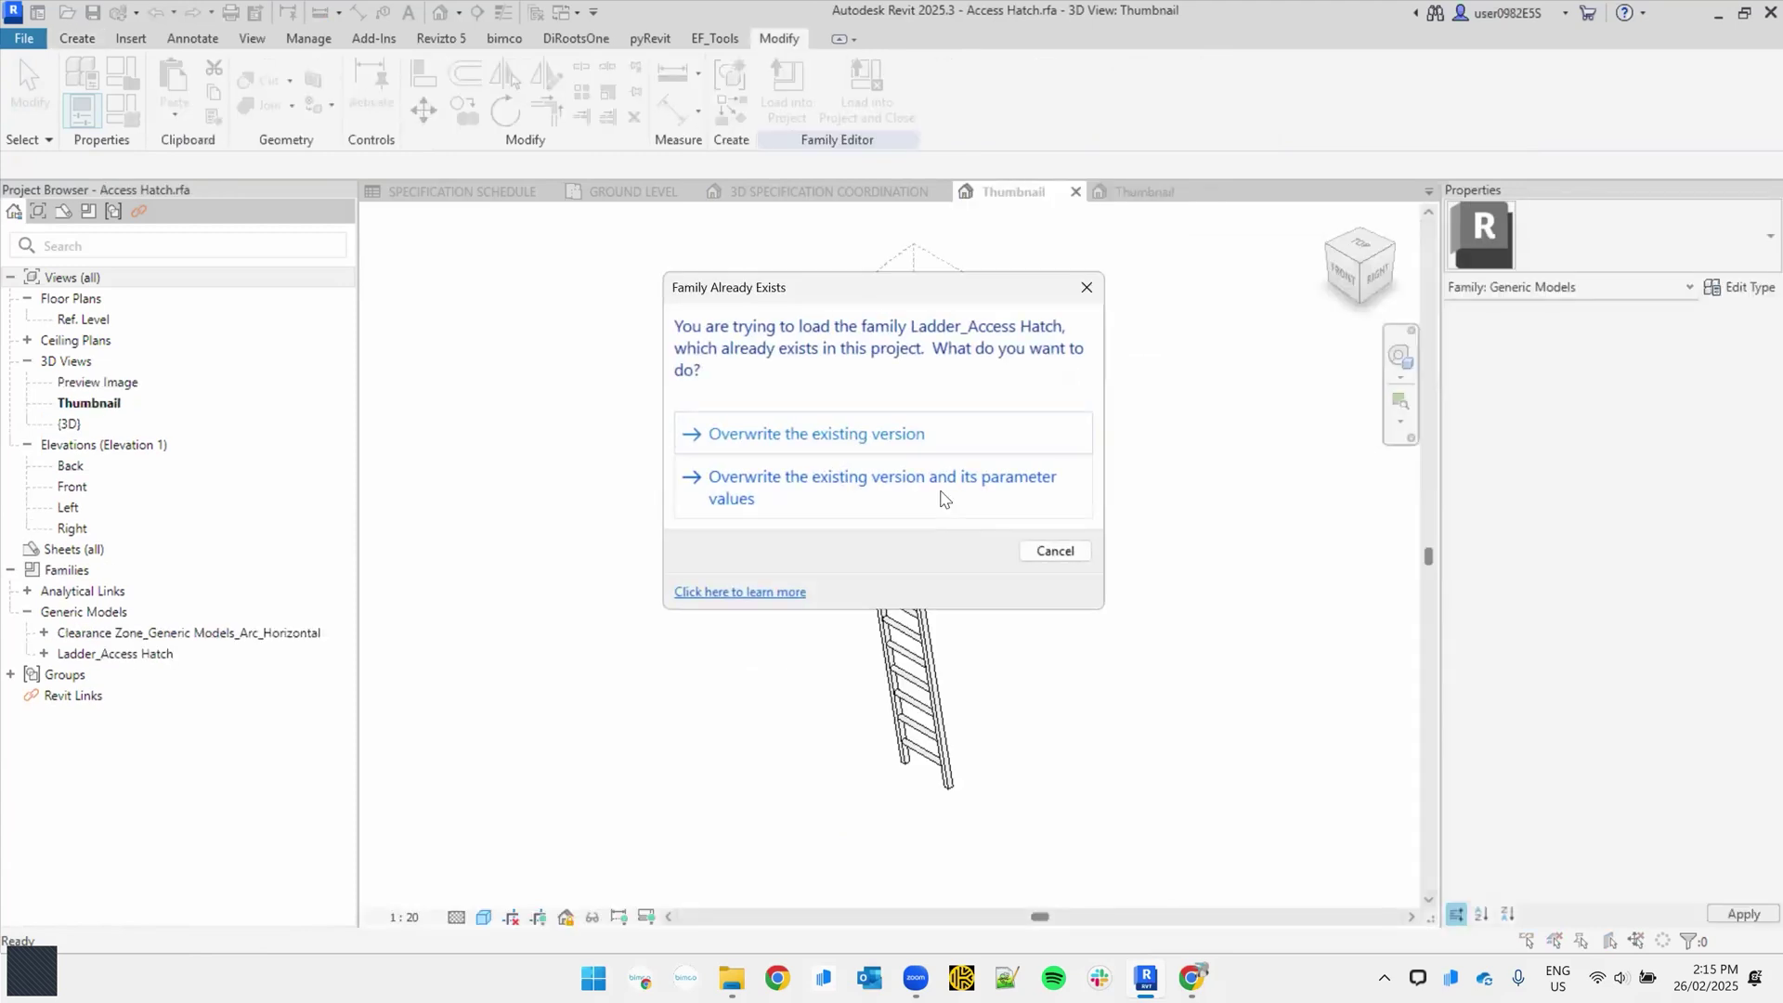
left_click(941, 498)
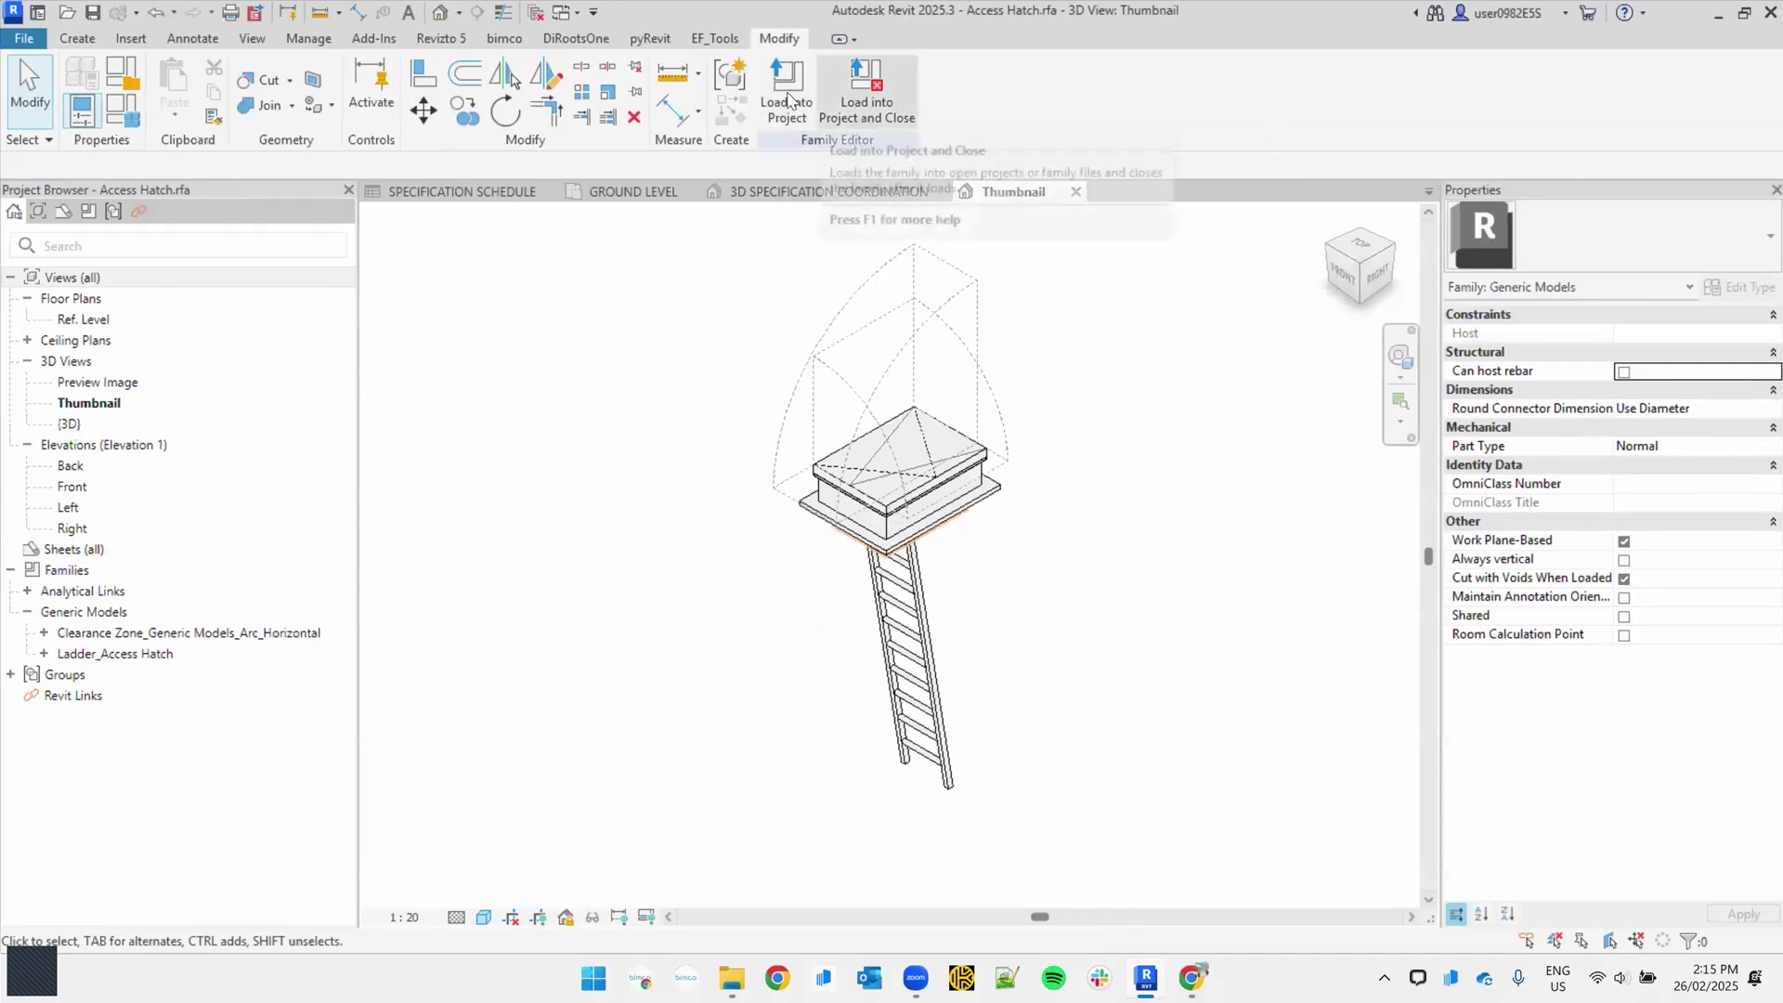
Step: Load the Access Hatch family into the pavilion project and close it unsaved, overwriting the existing version and its parameter values
left_click(841, 95)
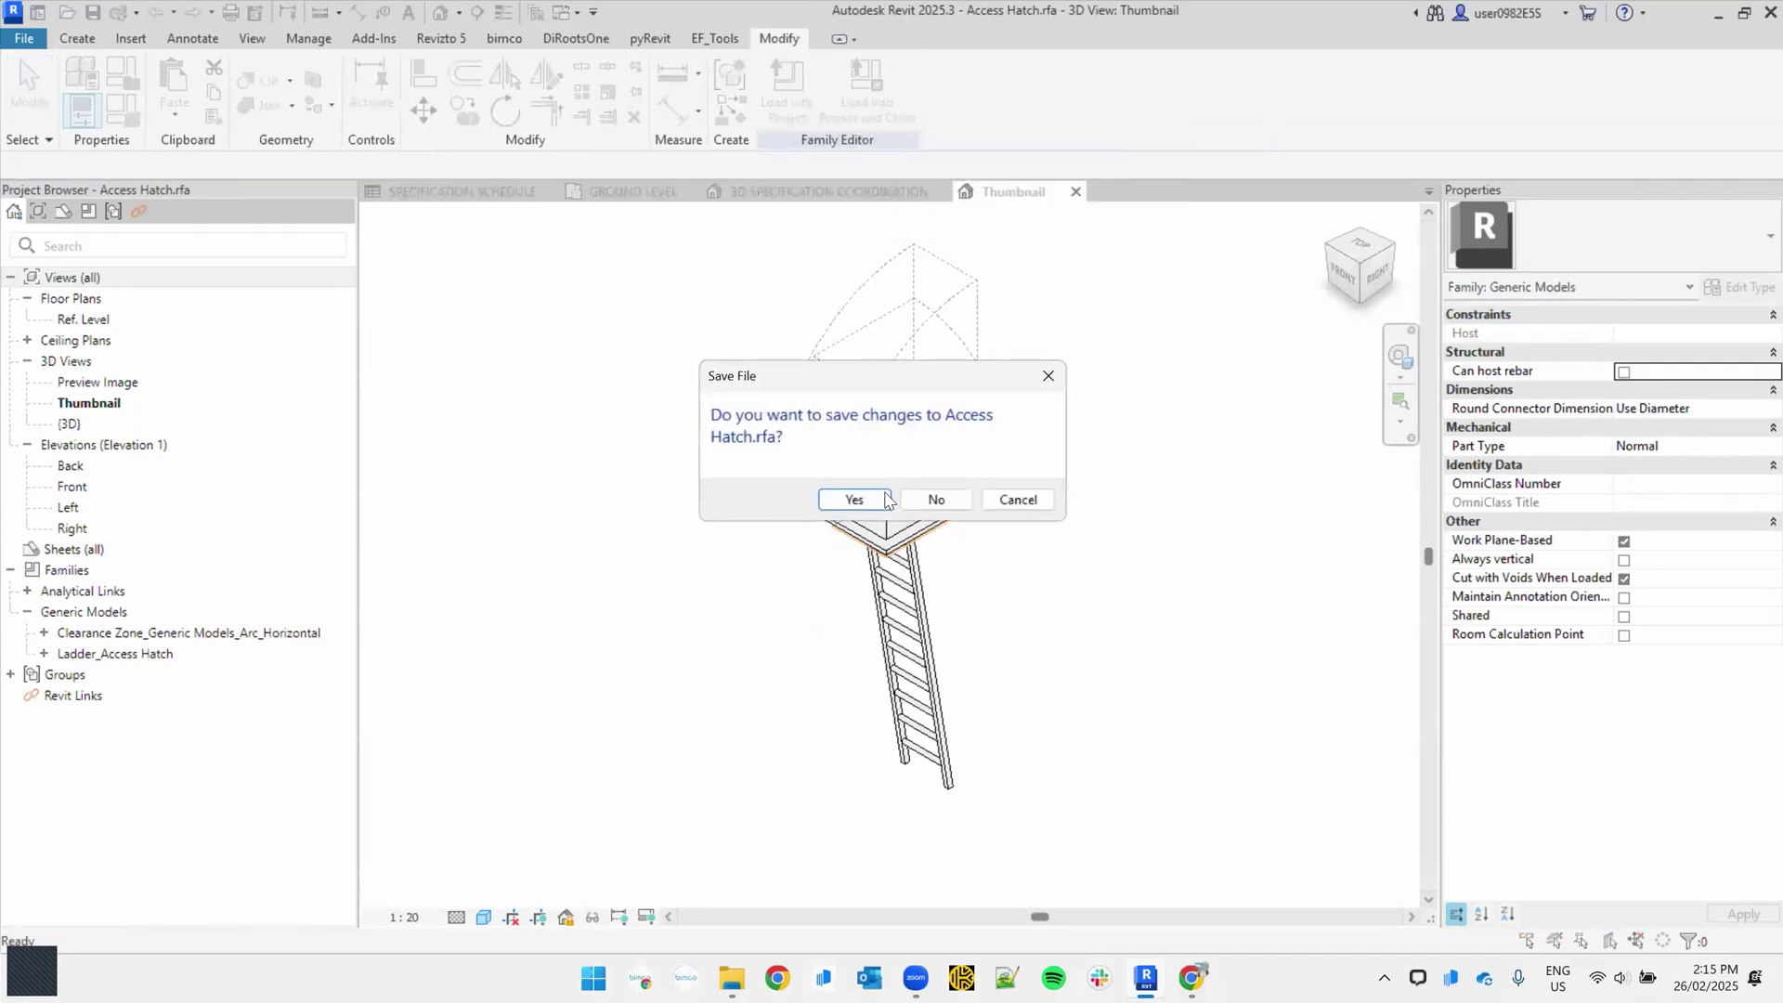
left_click(931, 497)
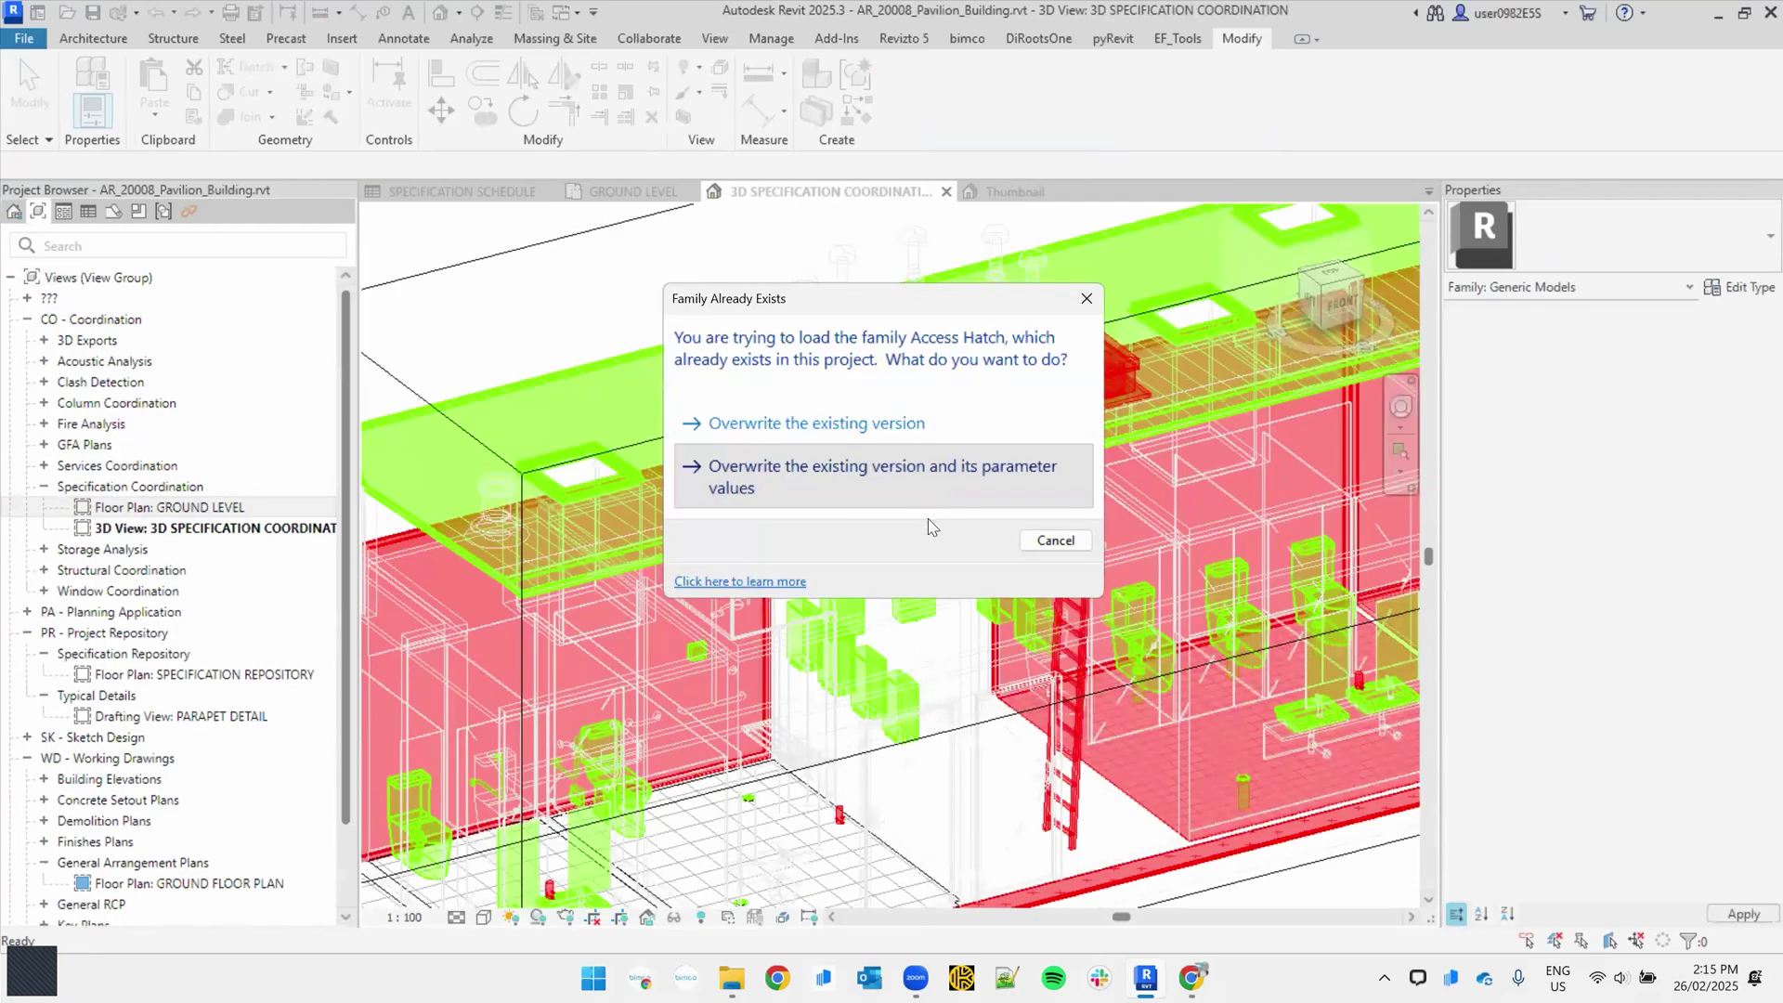
left_click(935, 500)
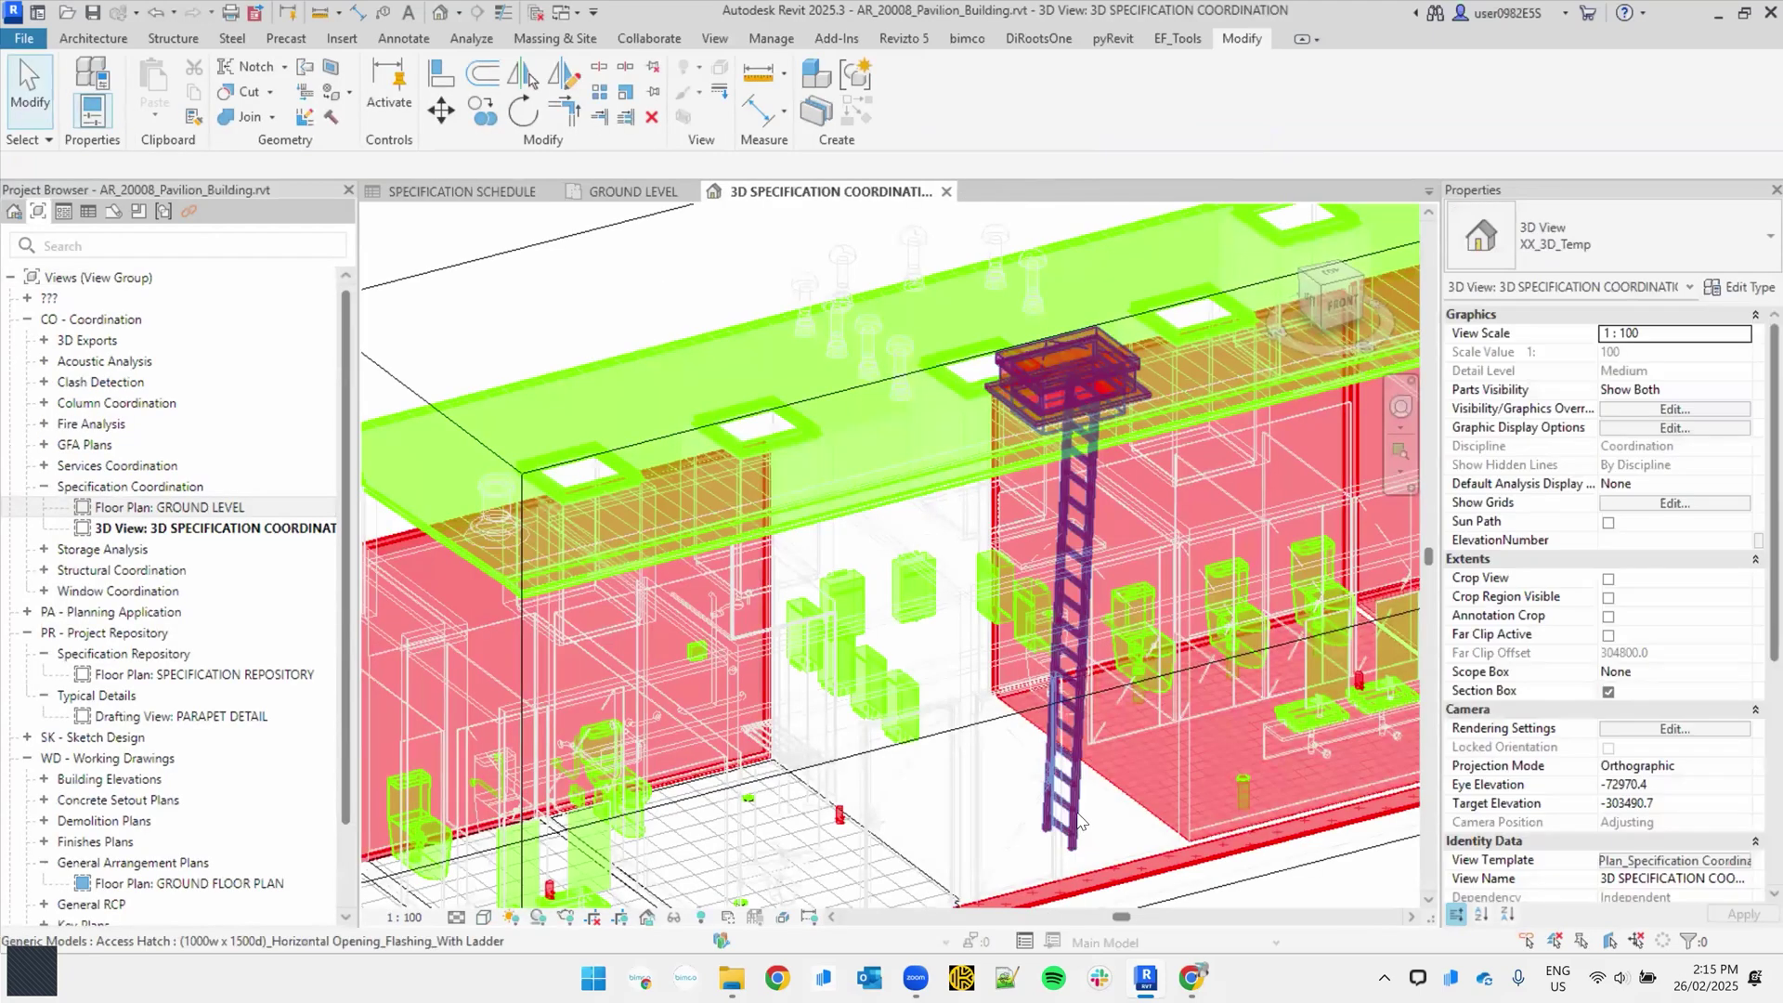
Step: Select the ladder nested in the access hatch and toggle Specification_Option in its type properties
key("Tab")
left_click(1077, 820)
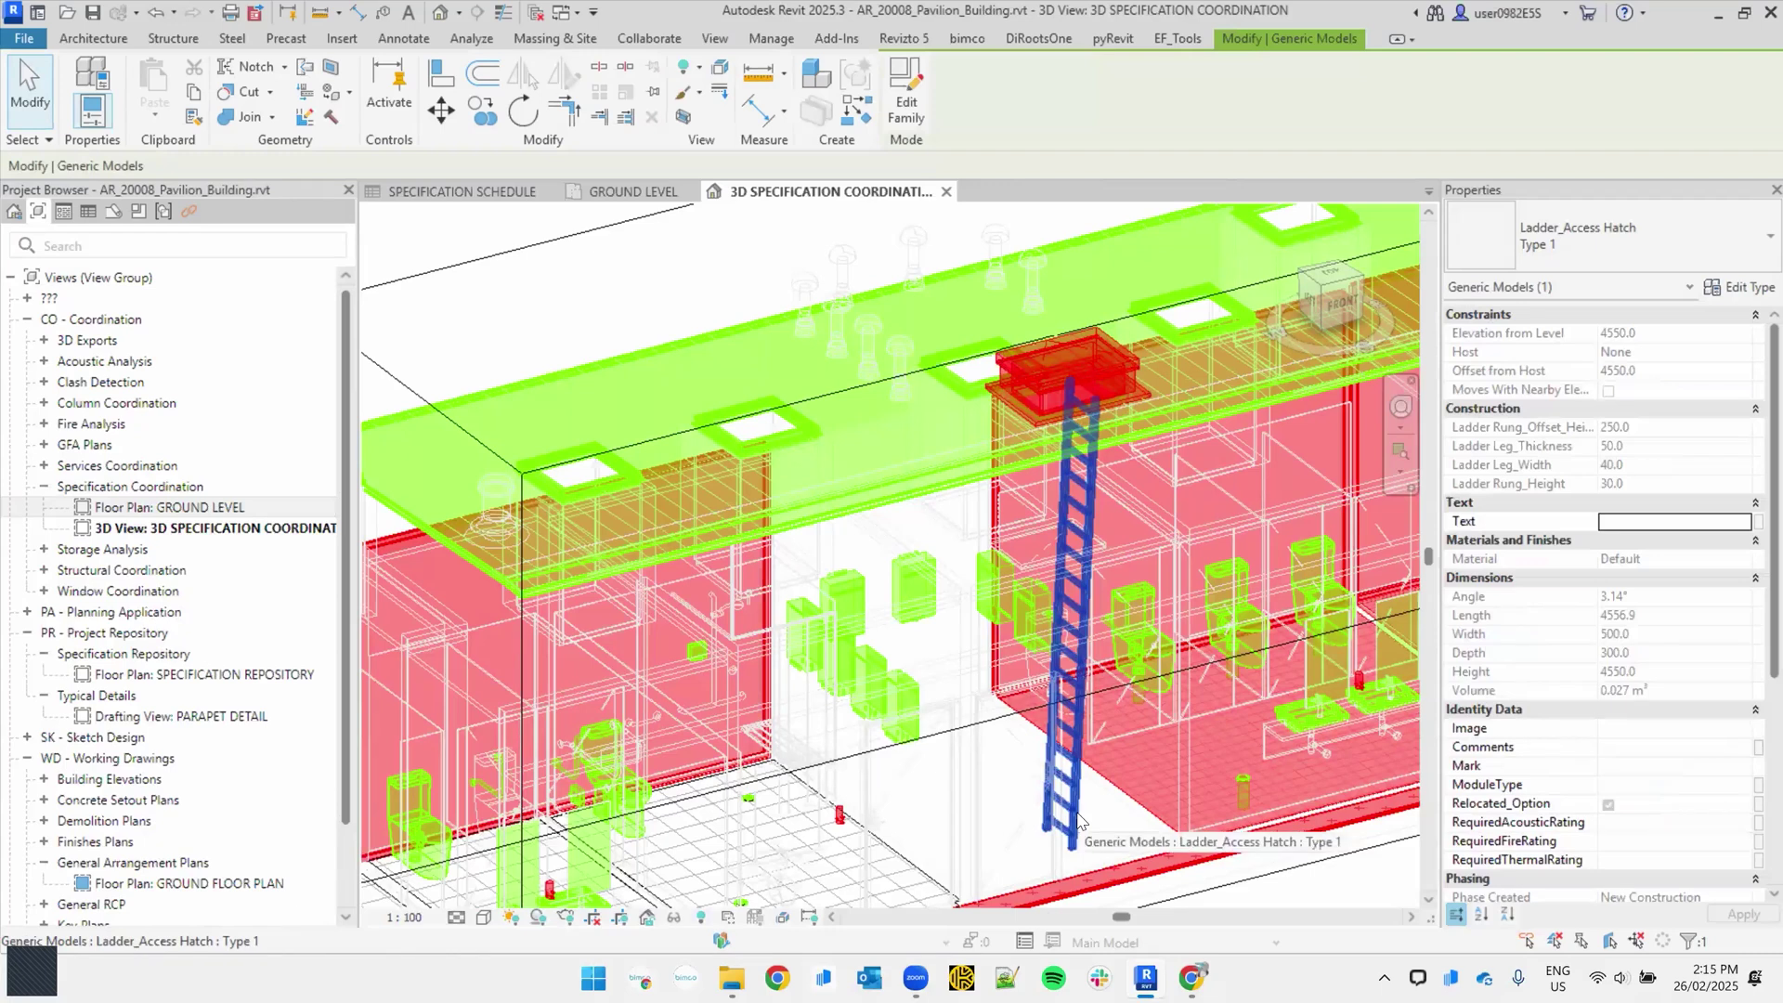
left_click(1740, 287)
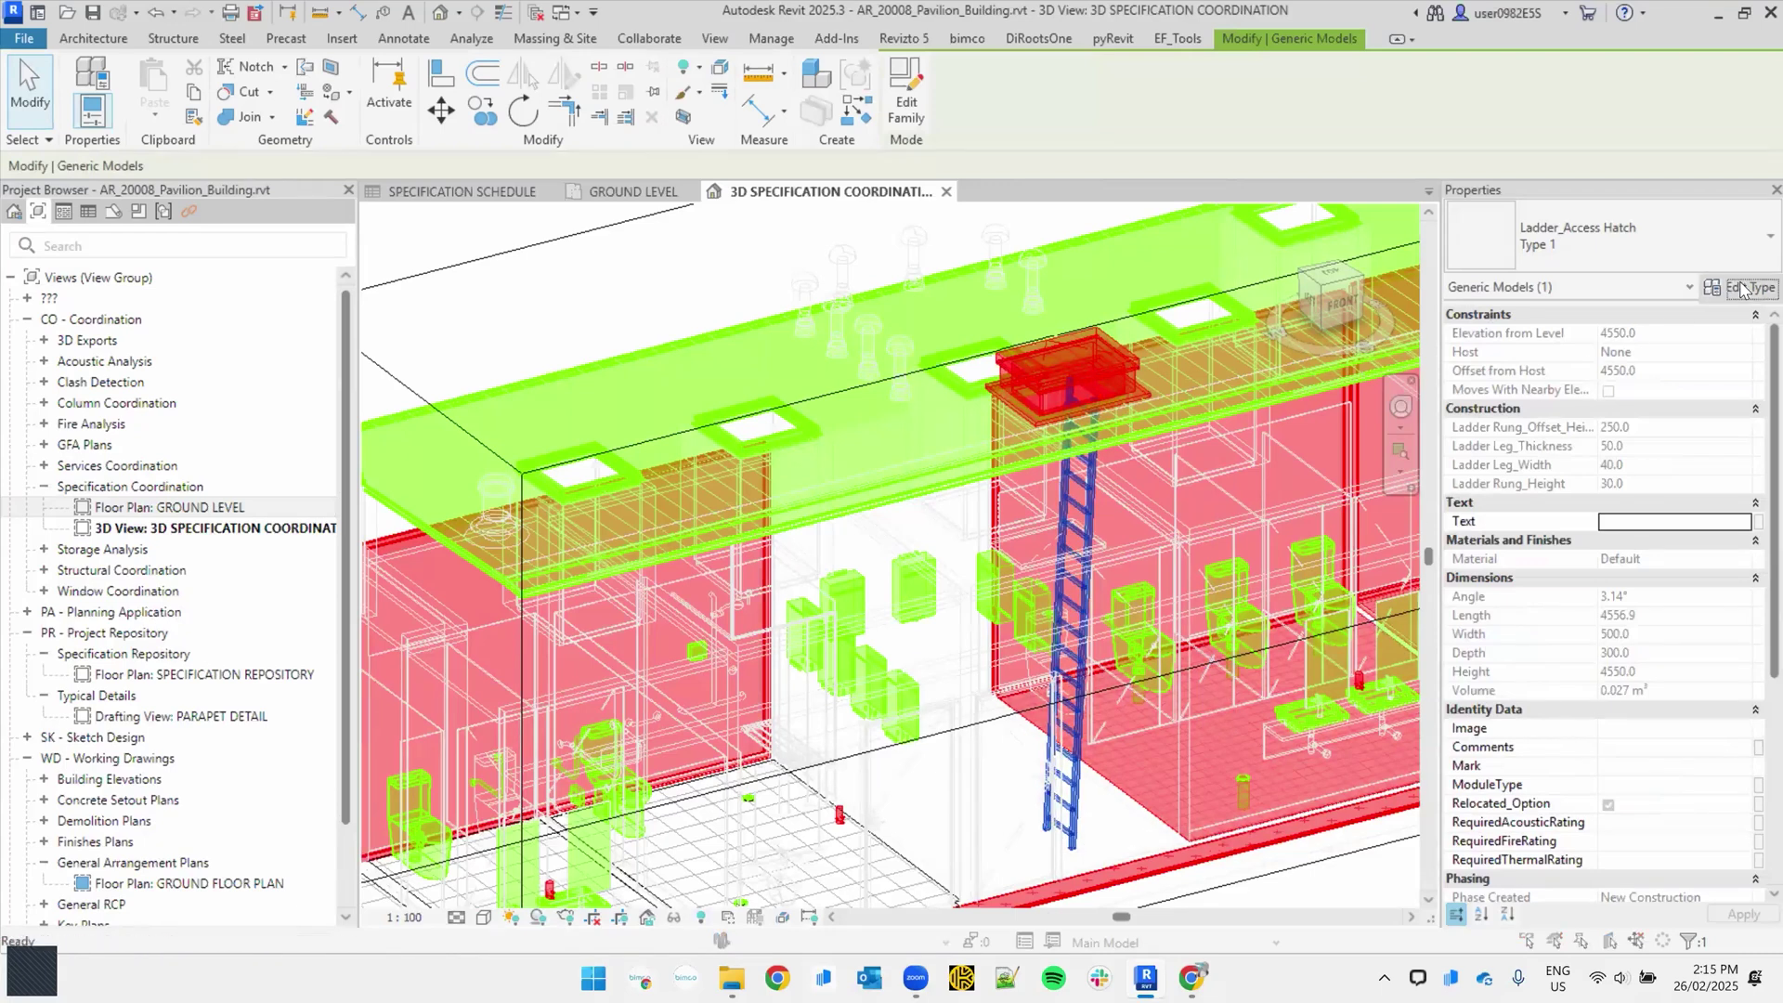
scroll(1349, 728, "down", 2)
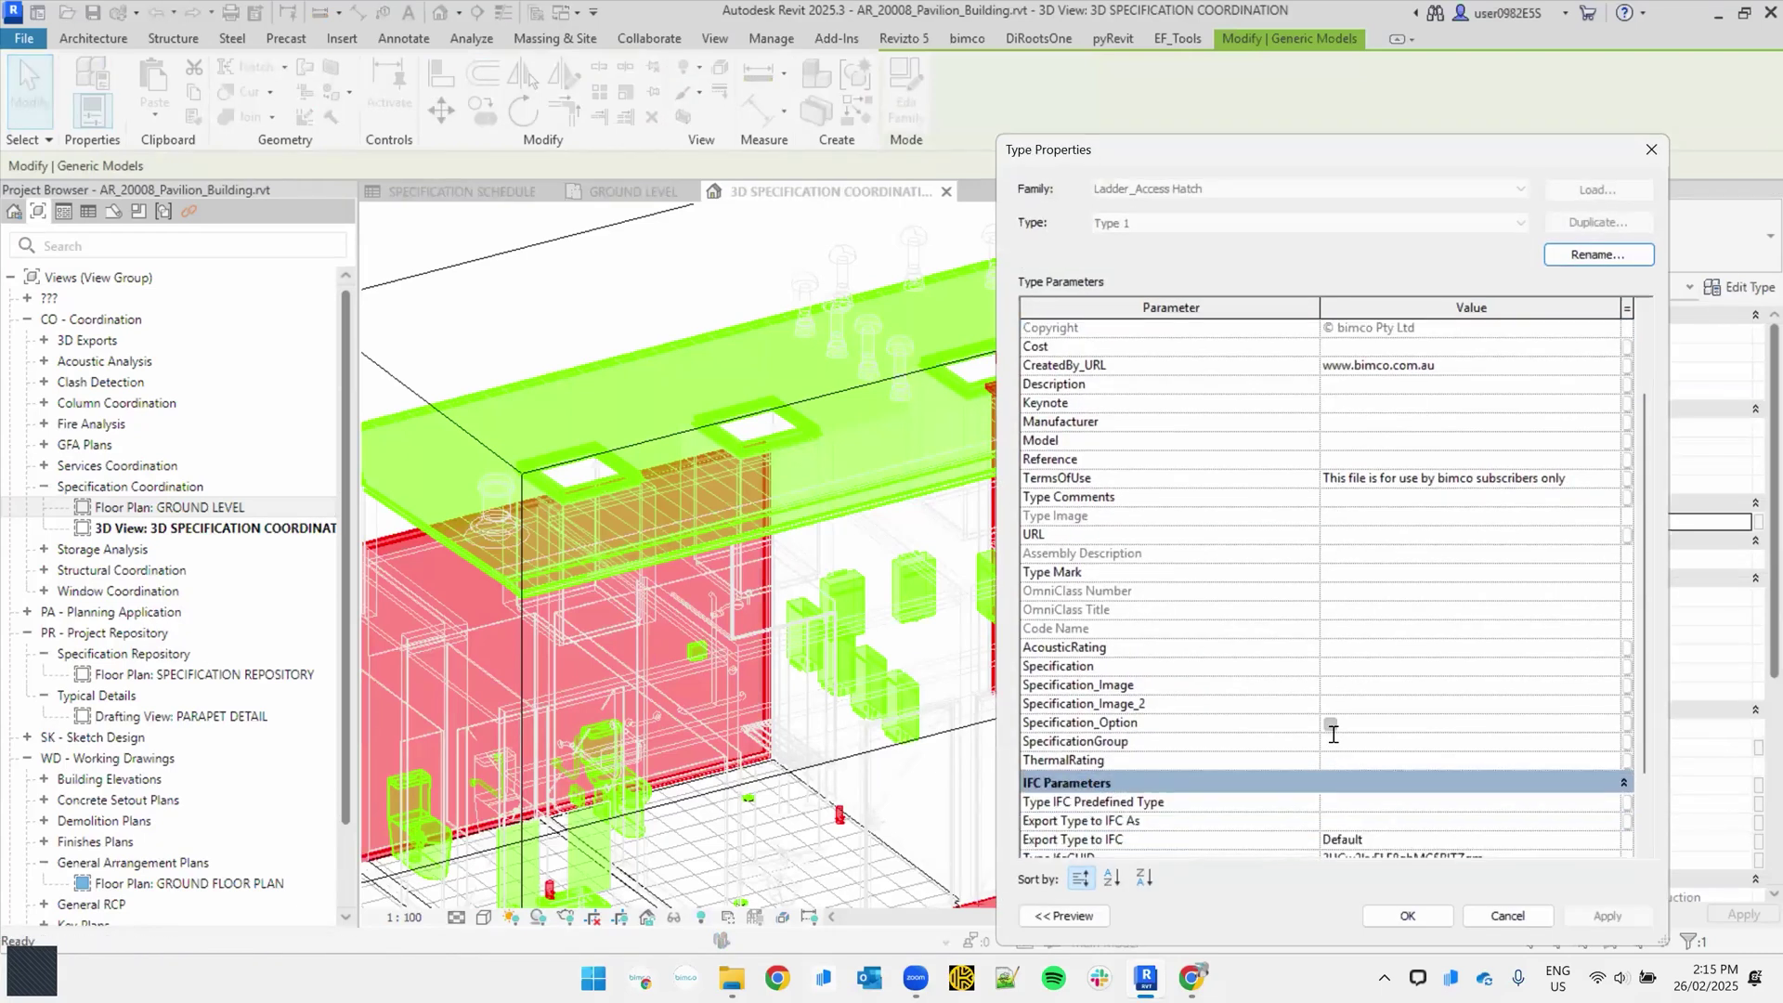
left_click(1333, 729)
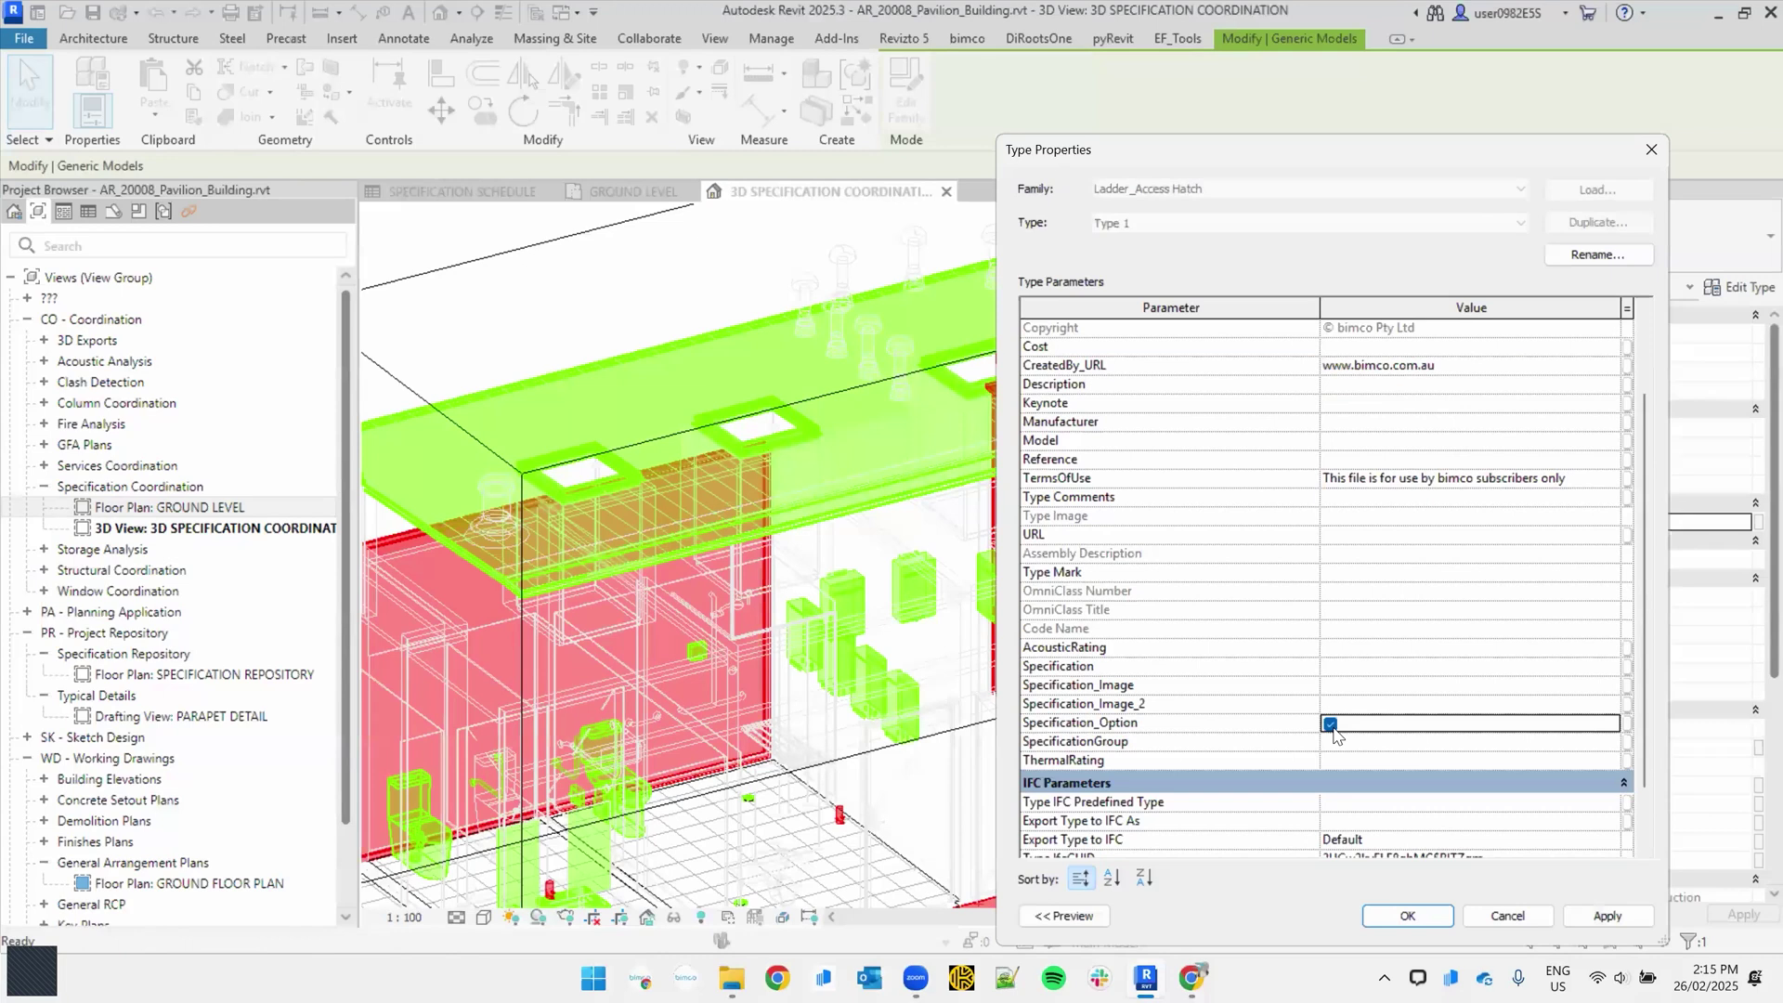
left_click(1331, 725)
scroll(1372, 614, "up", 2)
left_click(1404, 914)
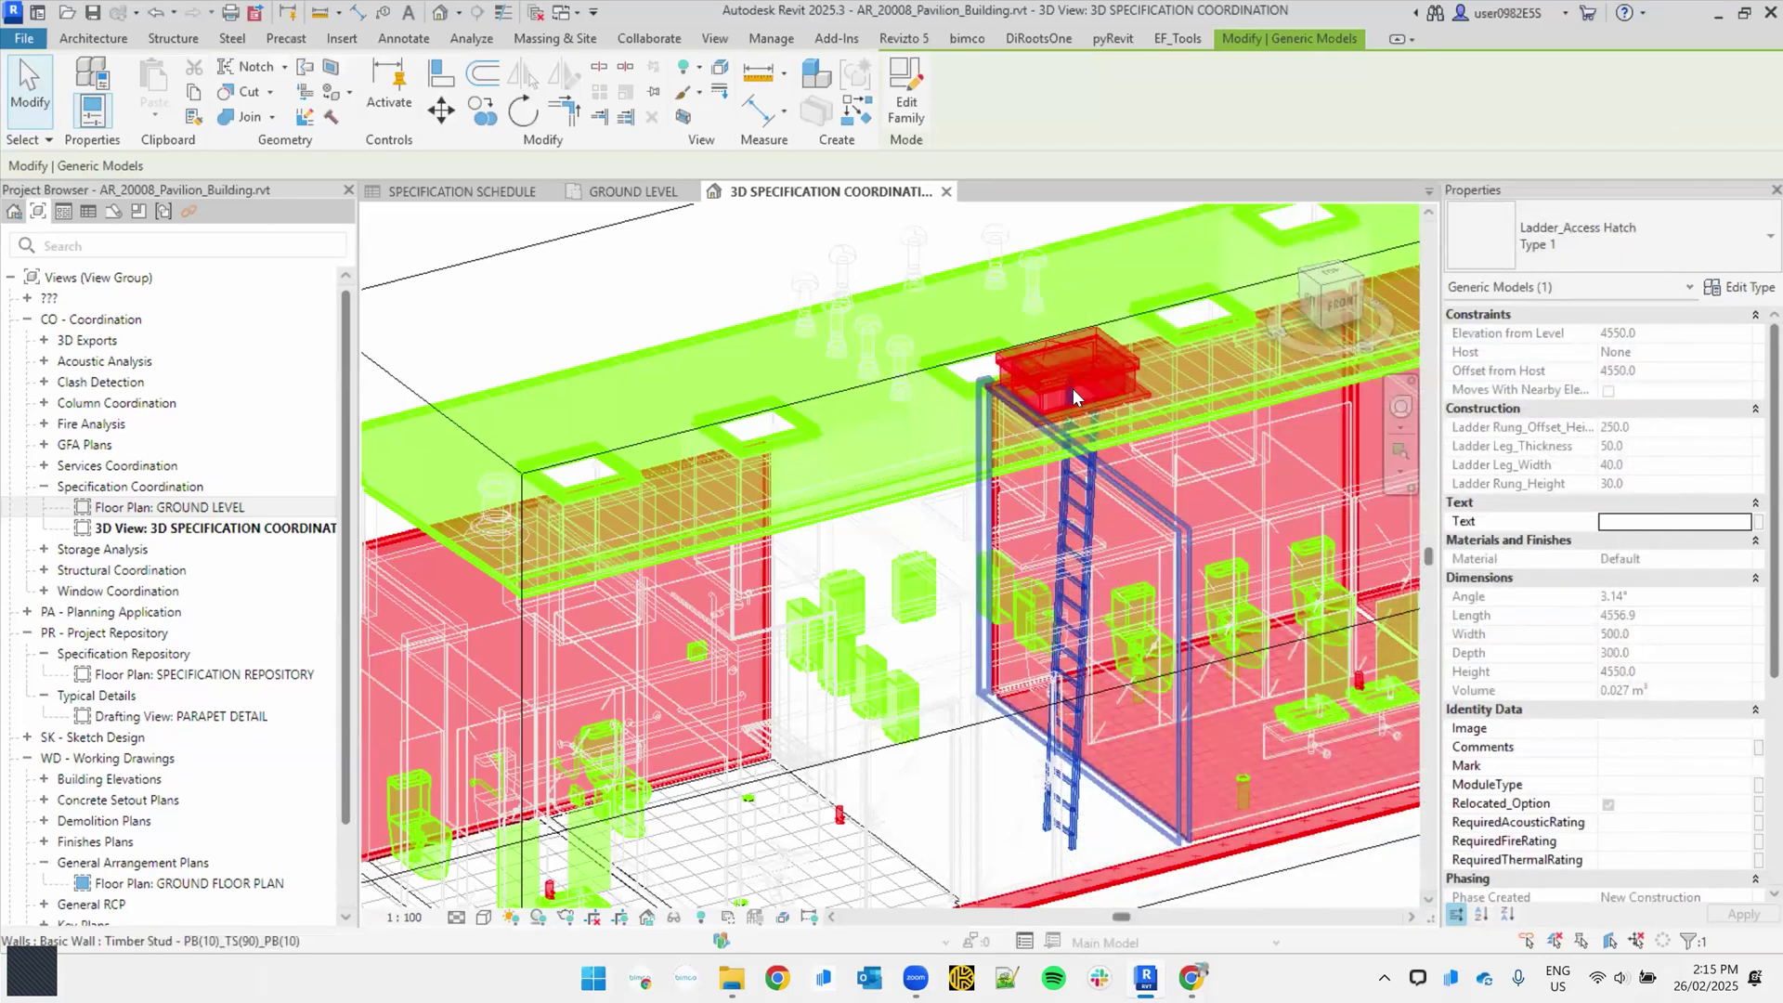
Step: Inspect the access hatch and the backrest behind the accessible toilet by selecting each in the 3D specification view
left_click(1073, 389)
middle_click_drag(1195, 739, 546, 762, "shift")
scroll(604, 444, "up", 3)
left_click(635, 415)
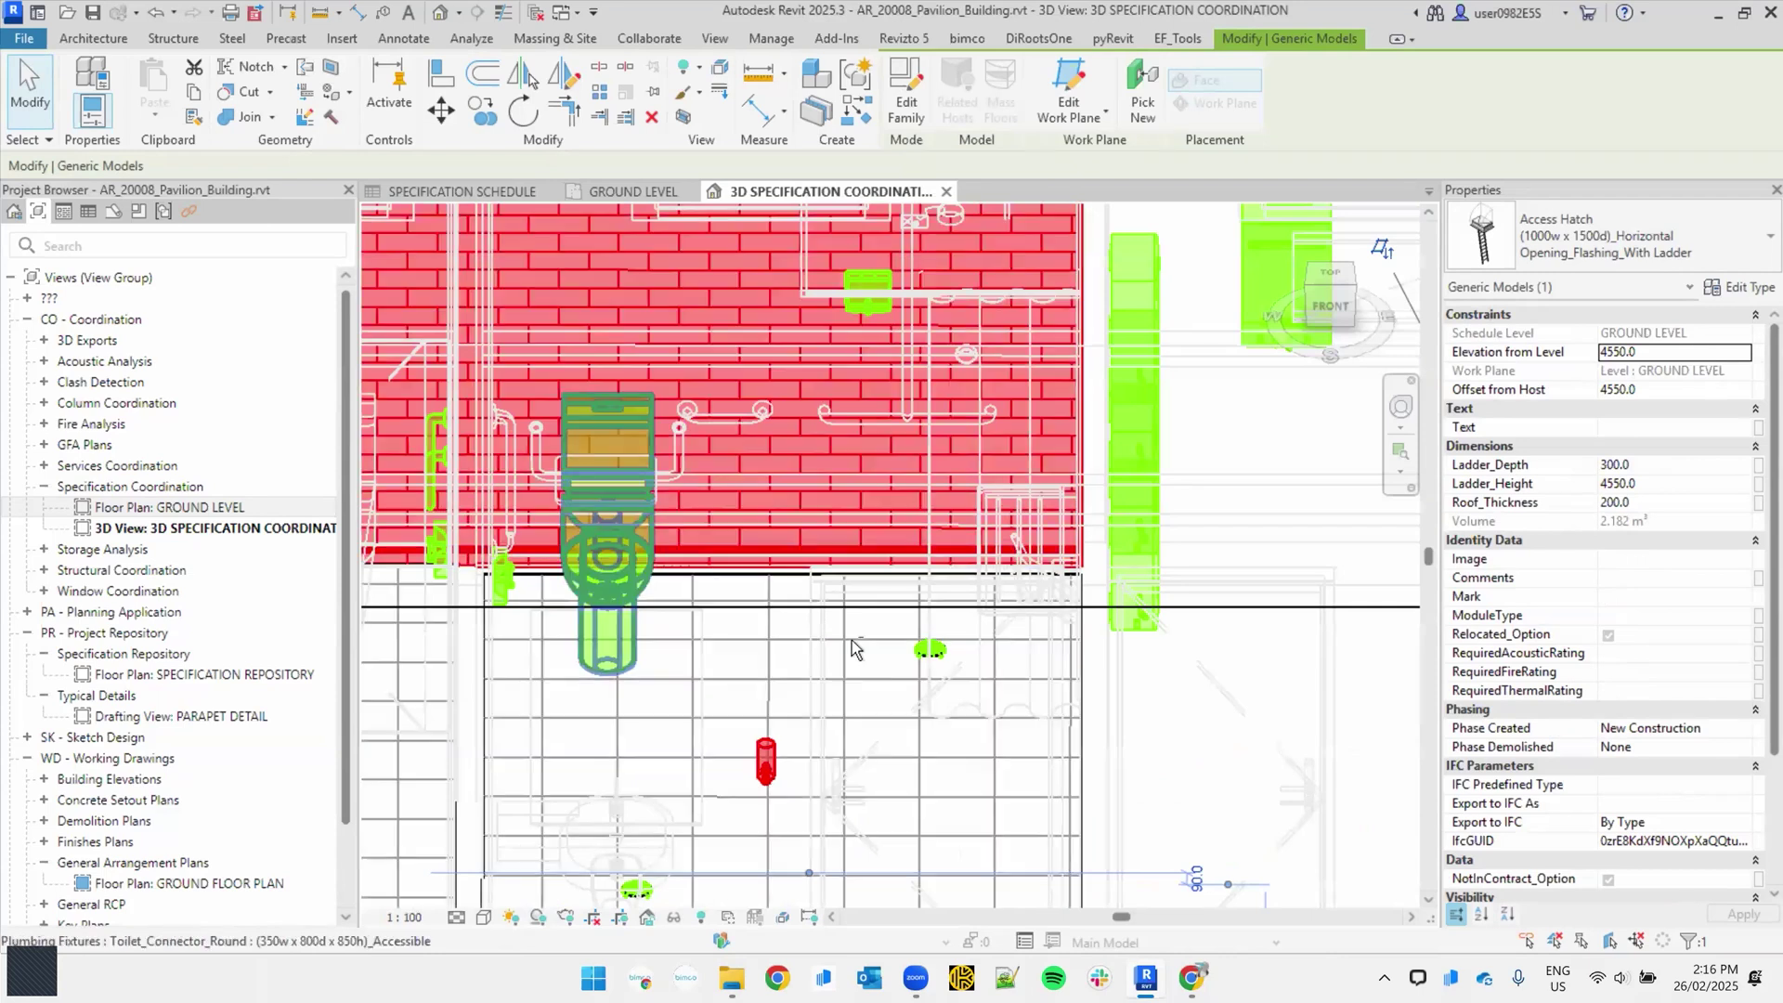
middle_click_drag(851, 639, 794, 433, "shift")
left_click(795, 433)
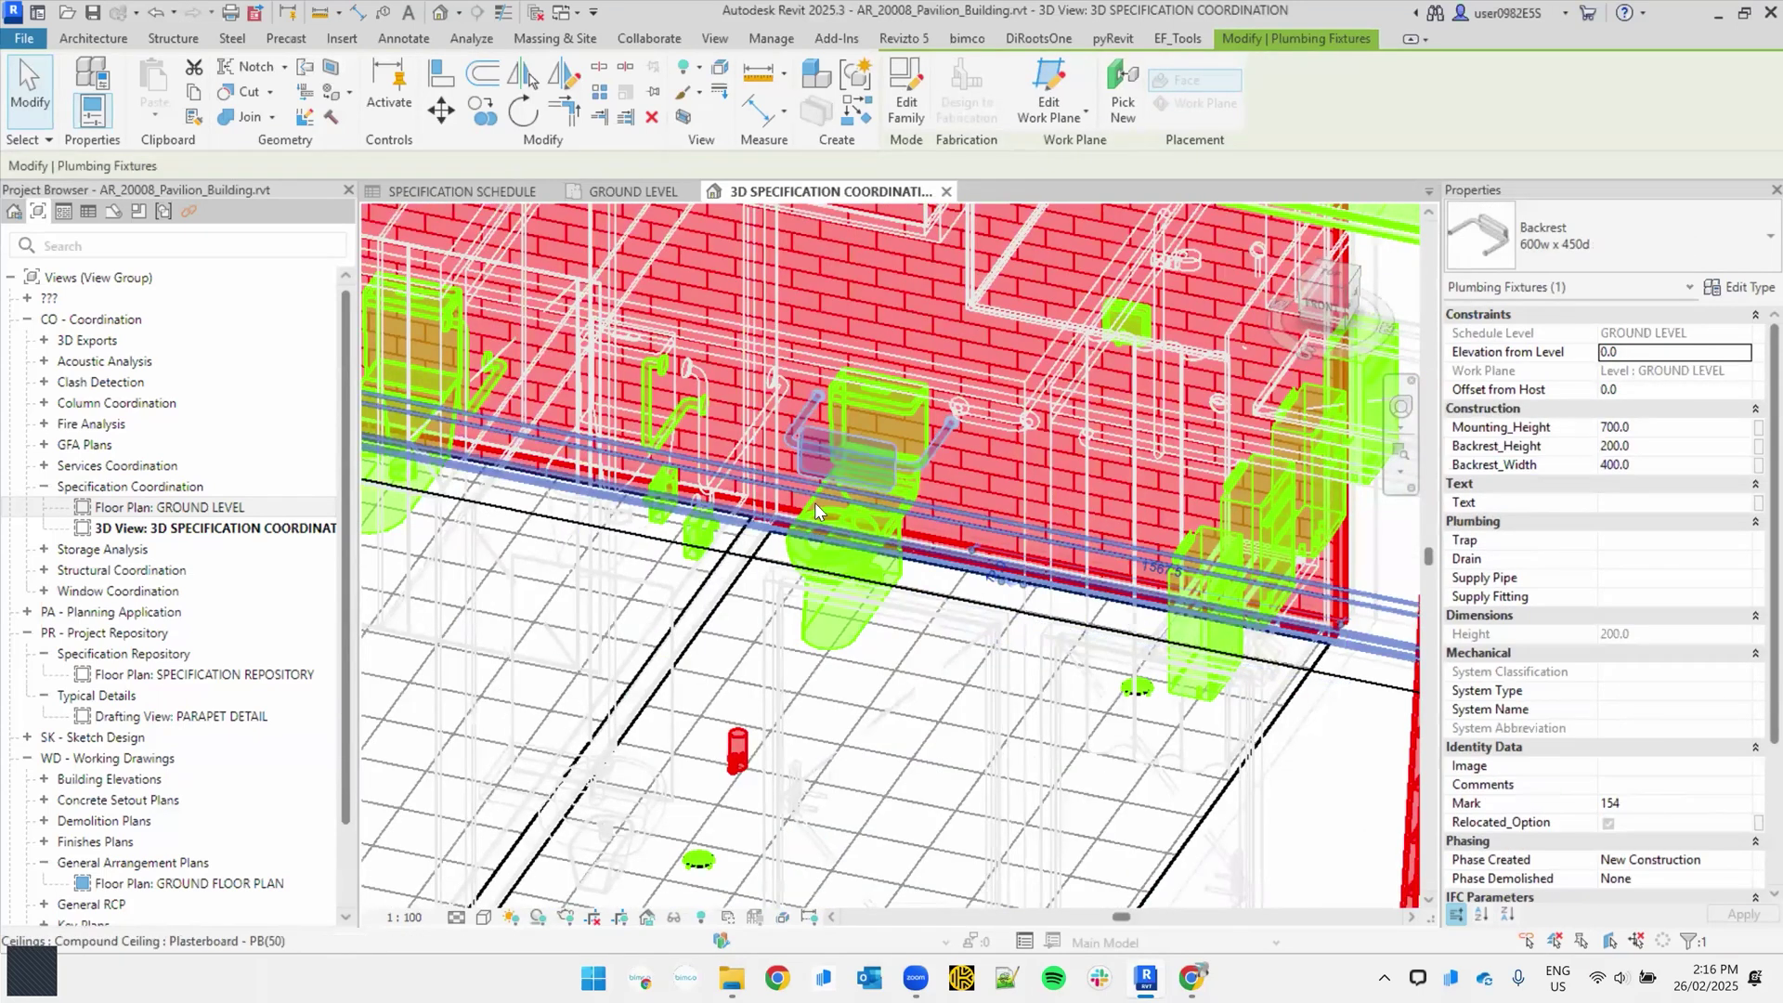
Step: Review the fixtures around the backrest behind the accessible toilet from another 3D angle and clear the selection
left_click(818, 507)
left_click(777, 431)
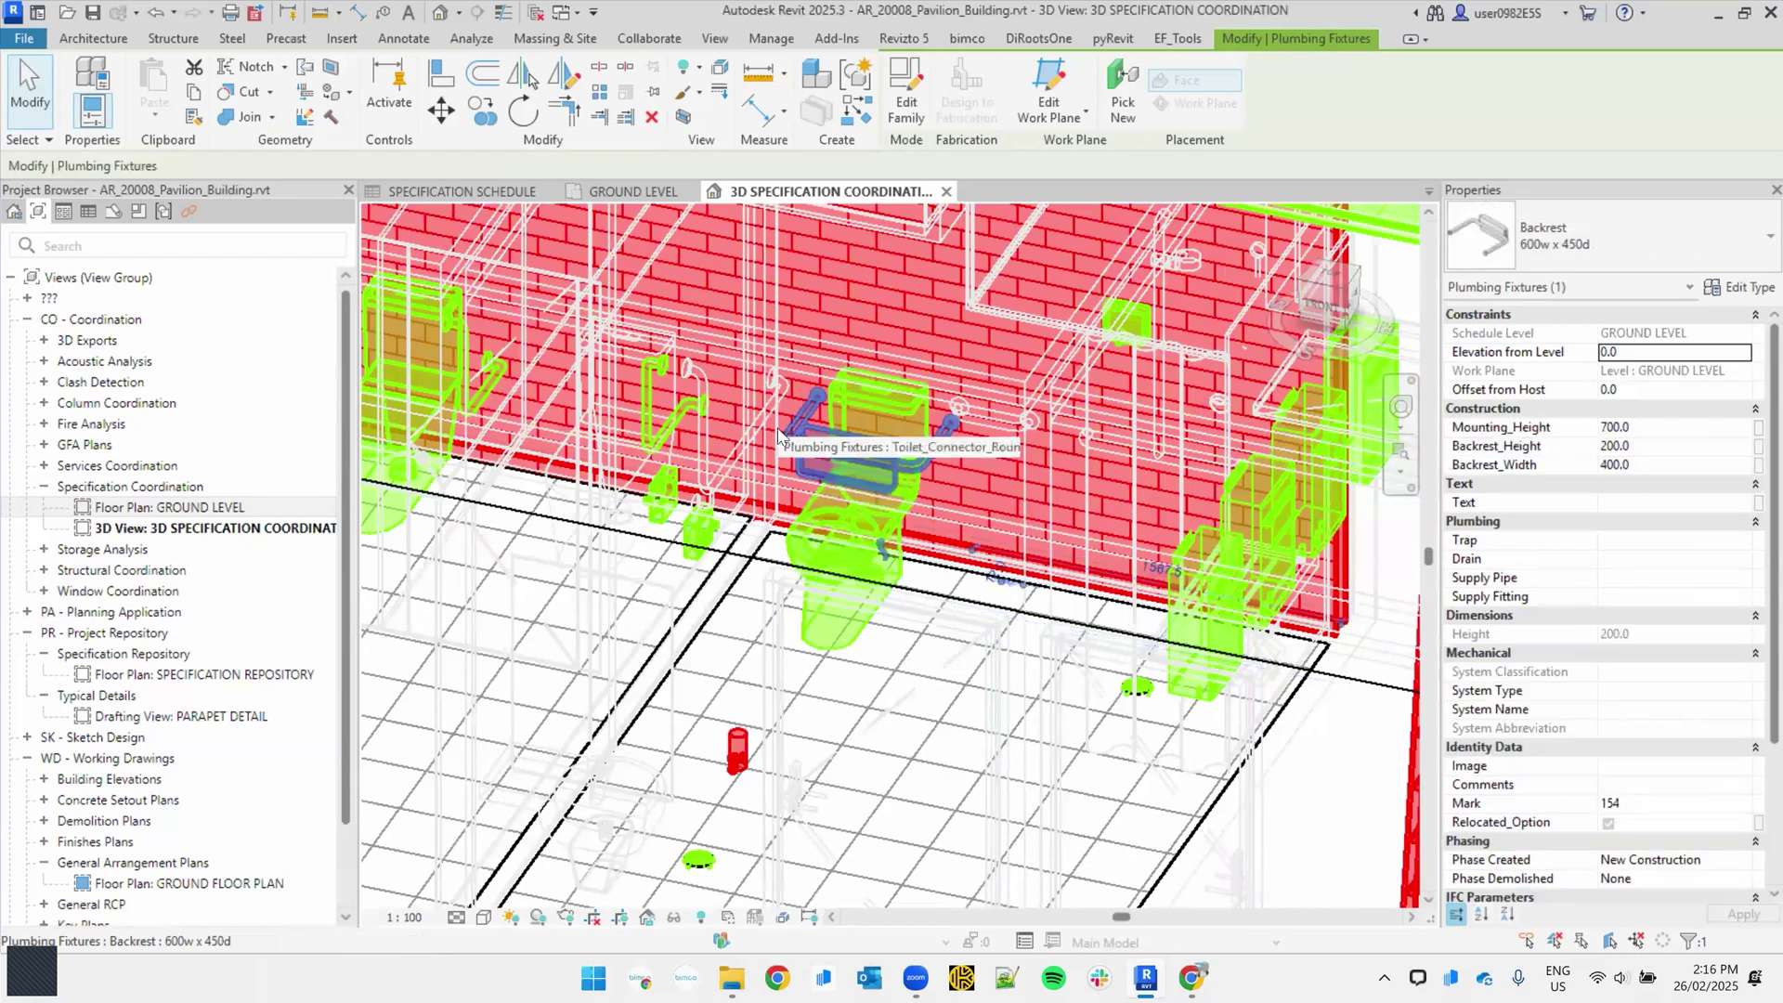
left_click(746, 431)
middle_click_drag(746, 437, 804, 498, "shift")
key("Escape")
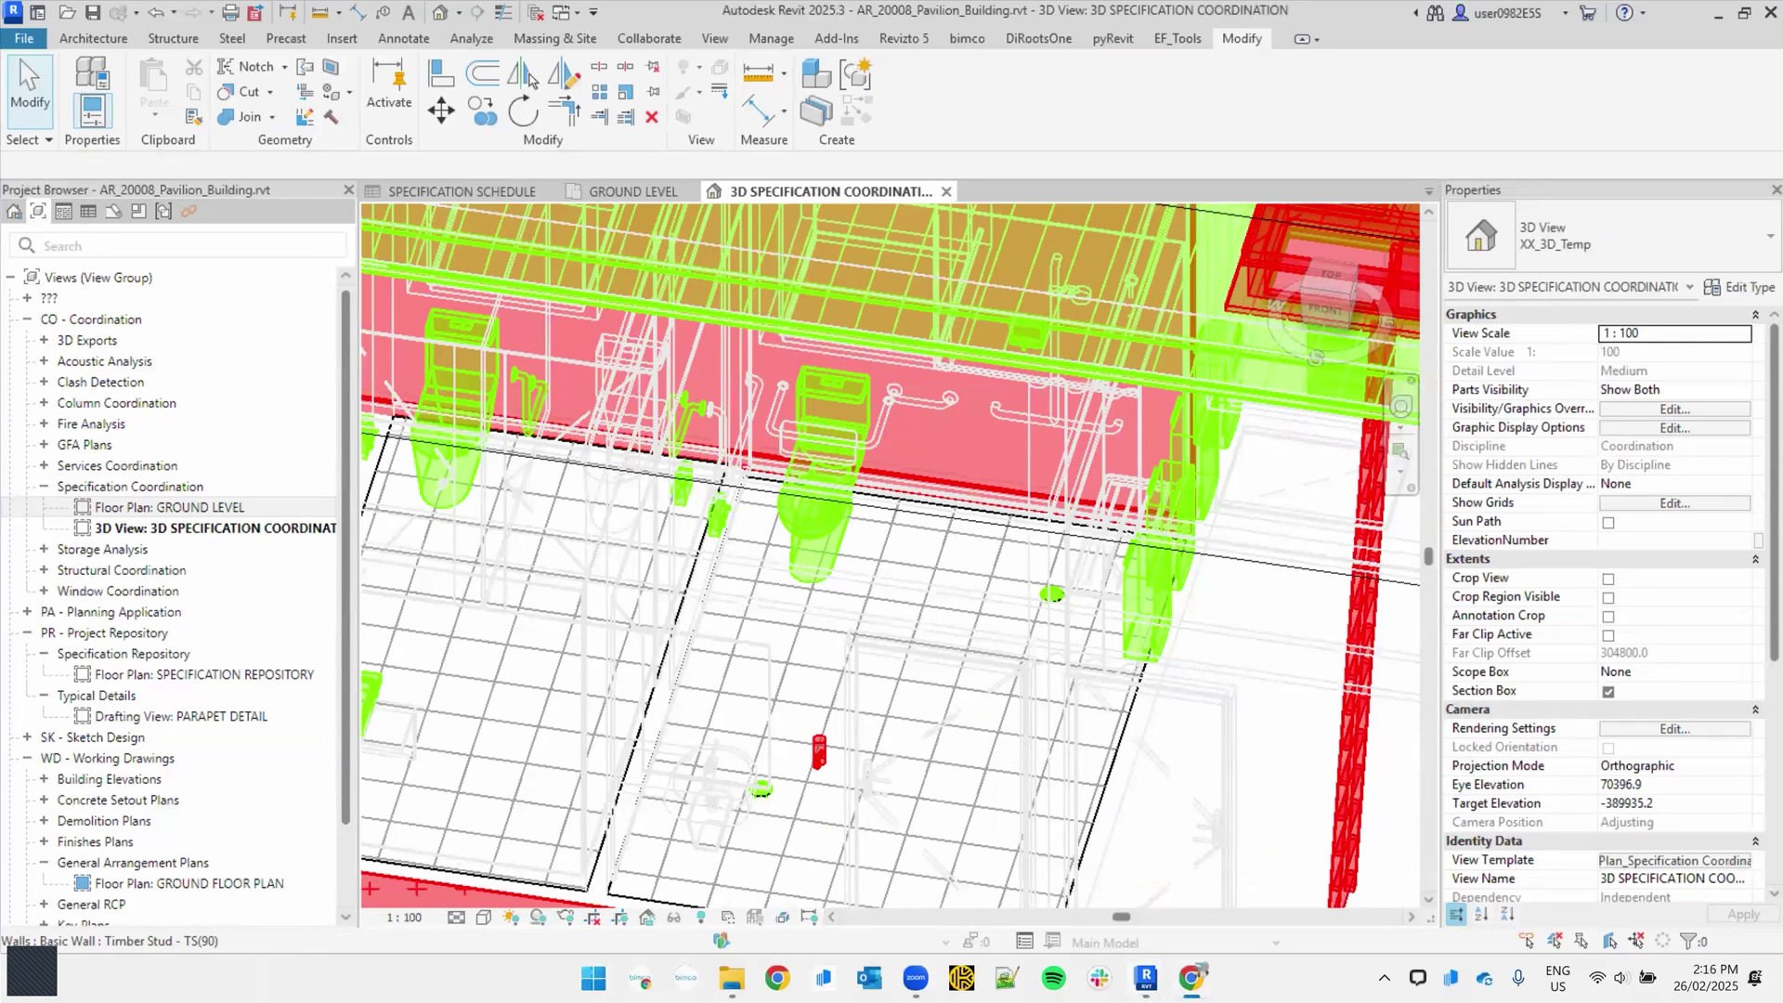
Step: Close the specification schedule and switch to the GROUND LEVEL specification coordination plan at the toilet rooms
left_click(549, 191)
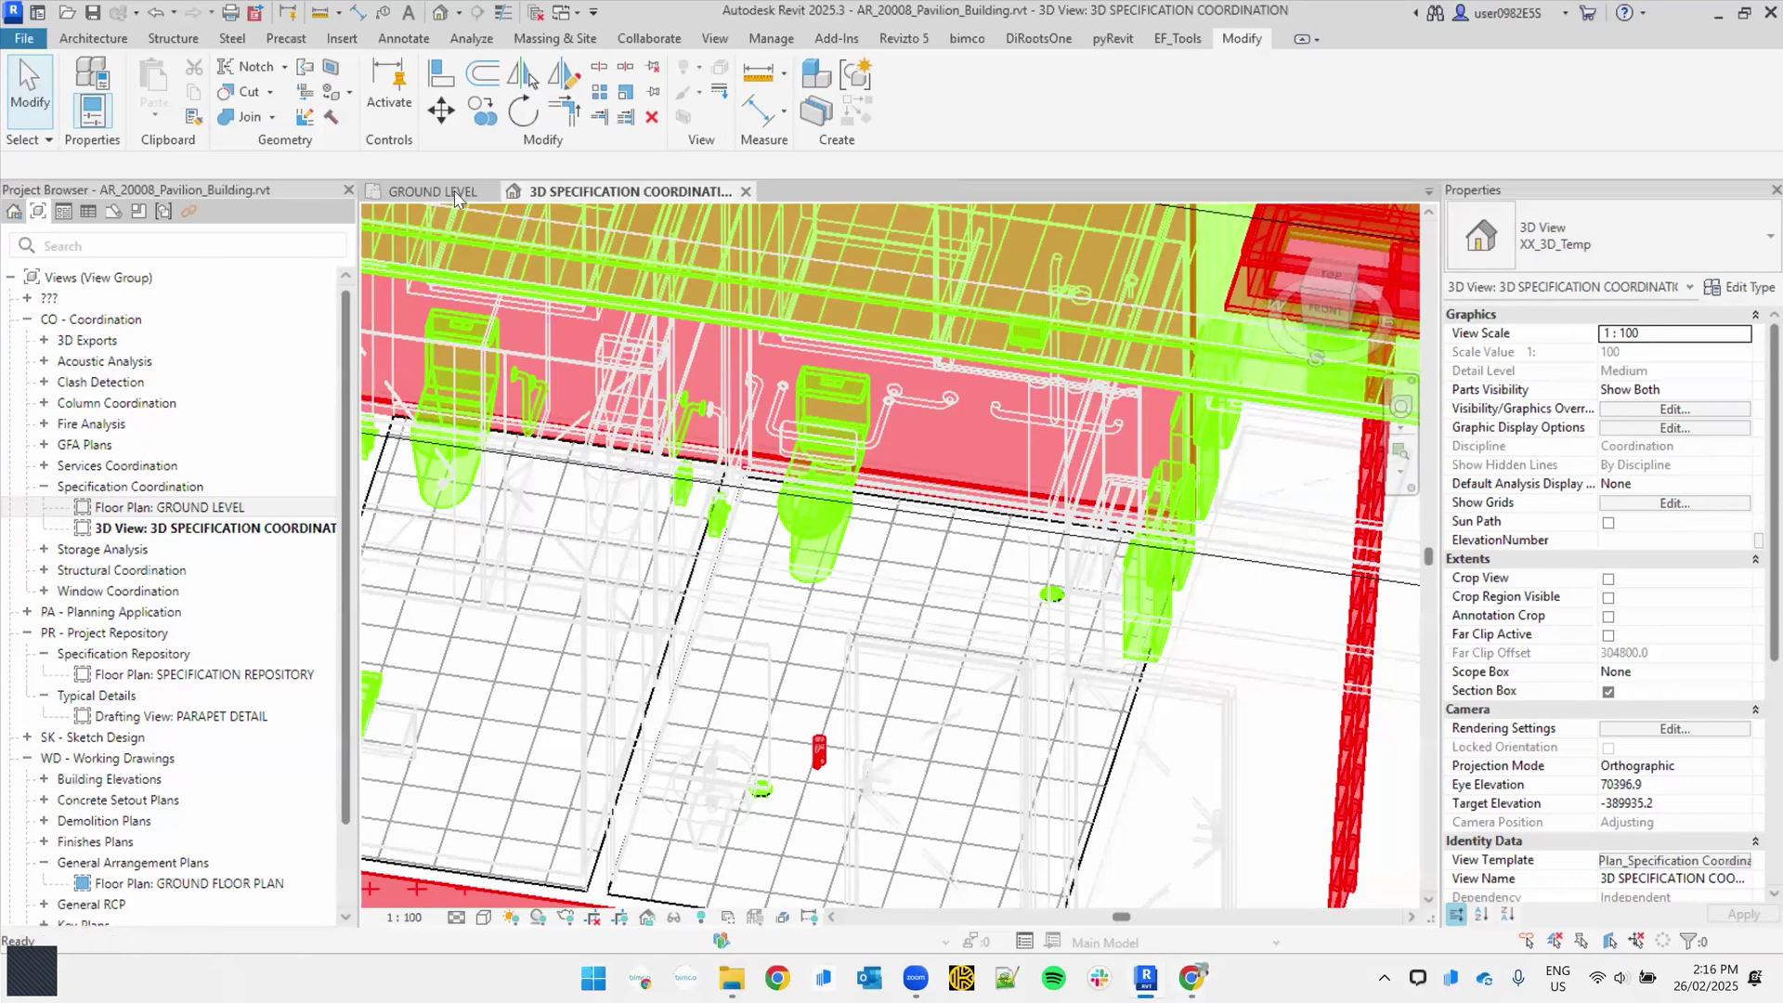
left_click(429, 191)
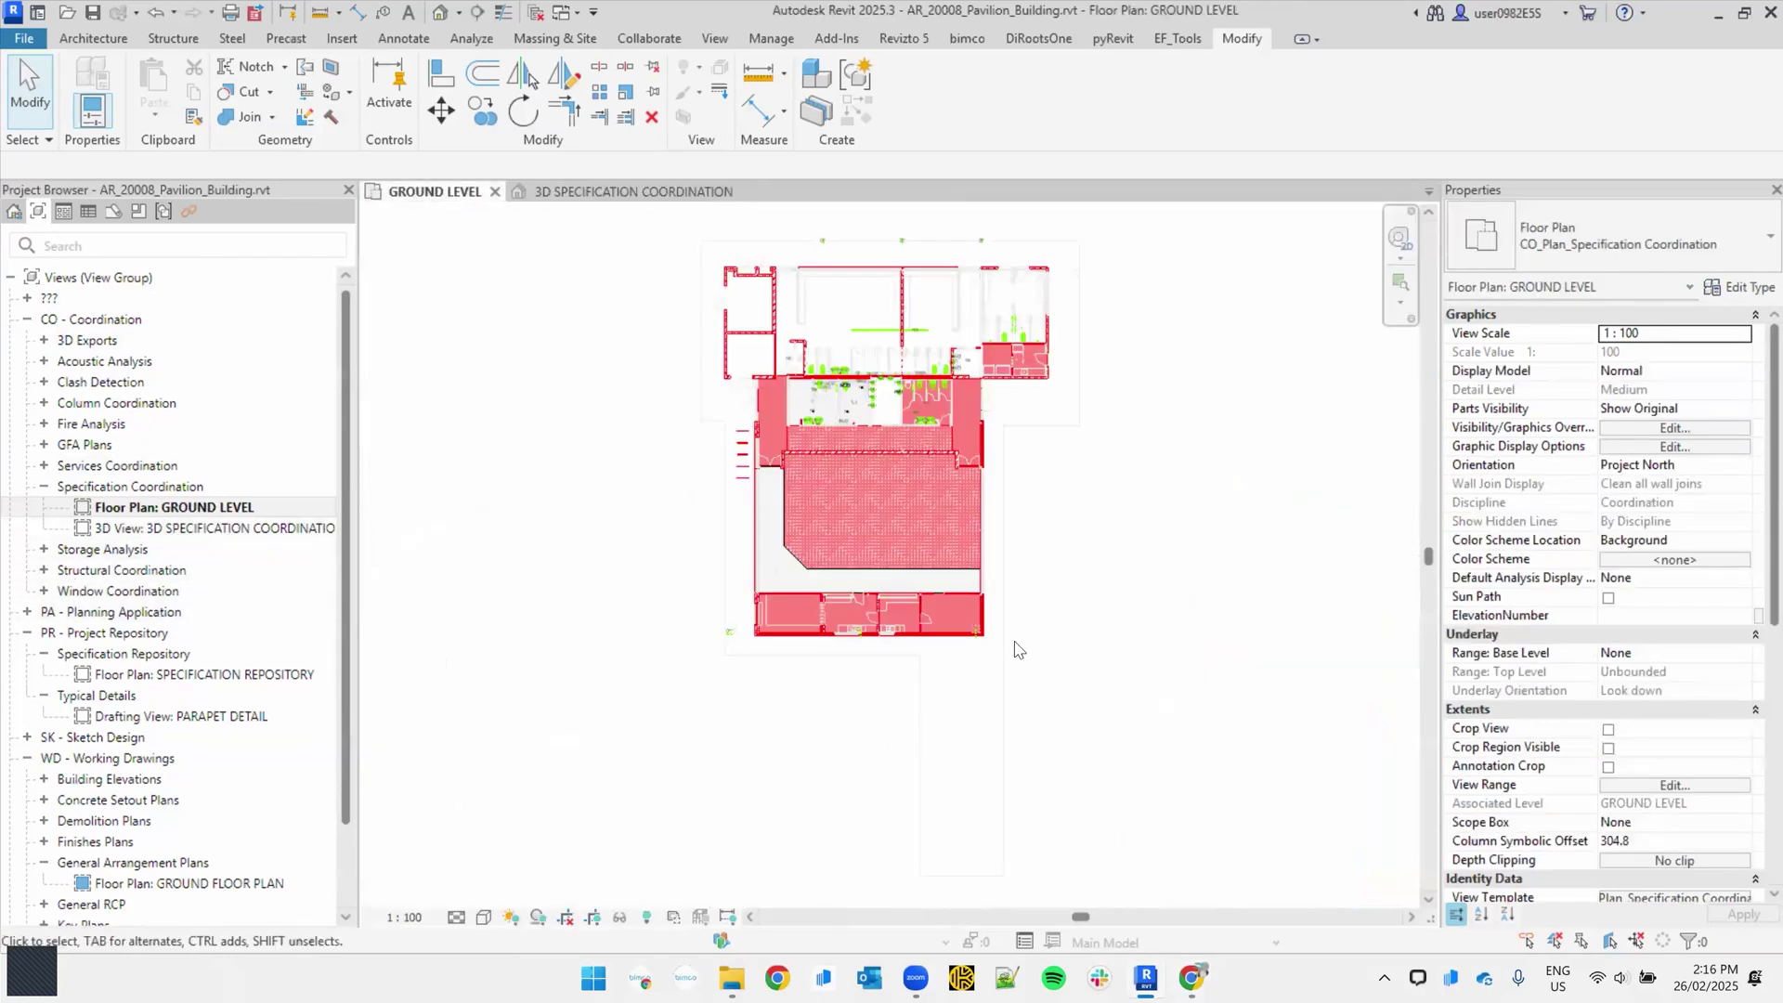
scroll(1016, 649, "up", 5)
scroll(699, 637, "up", 5)
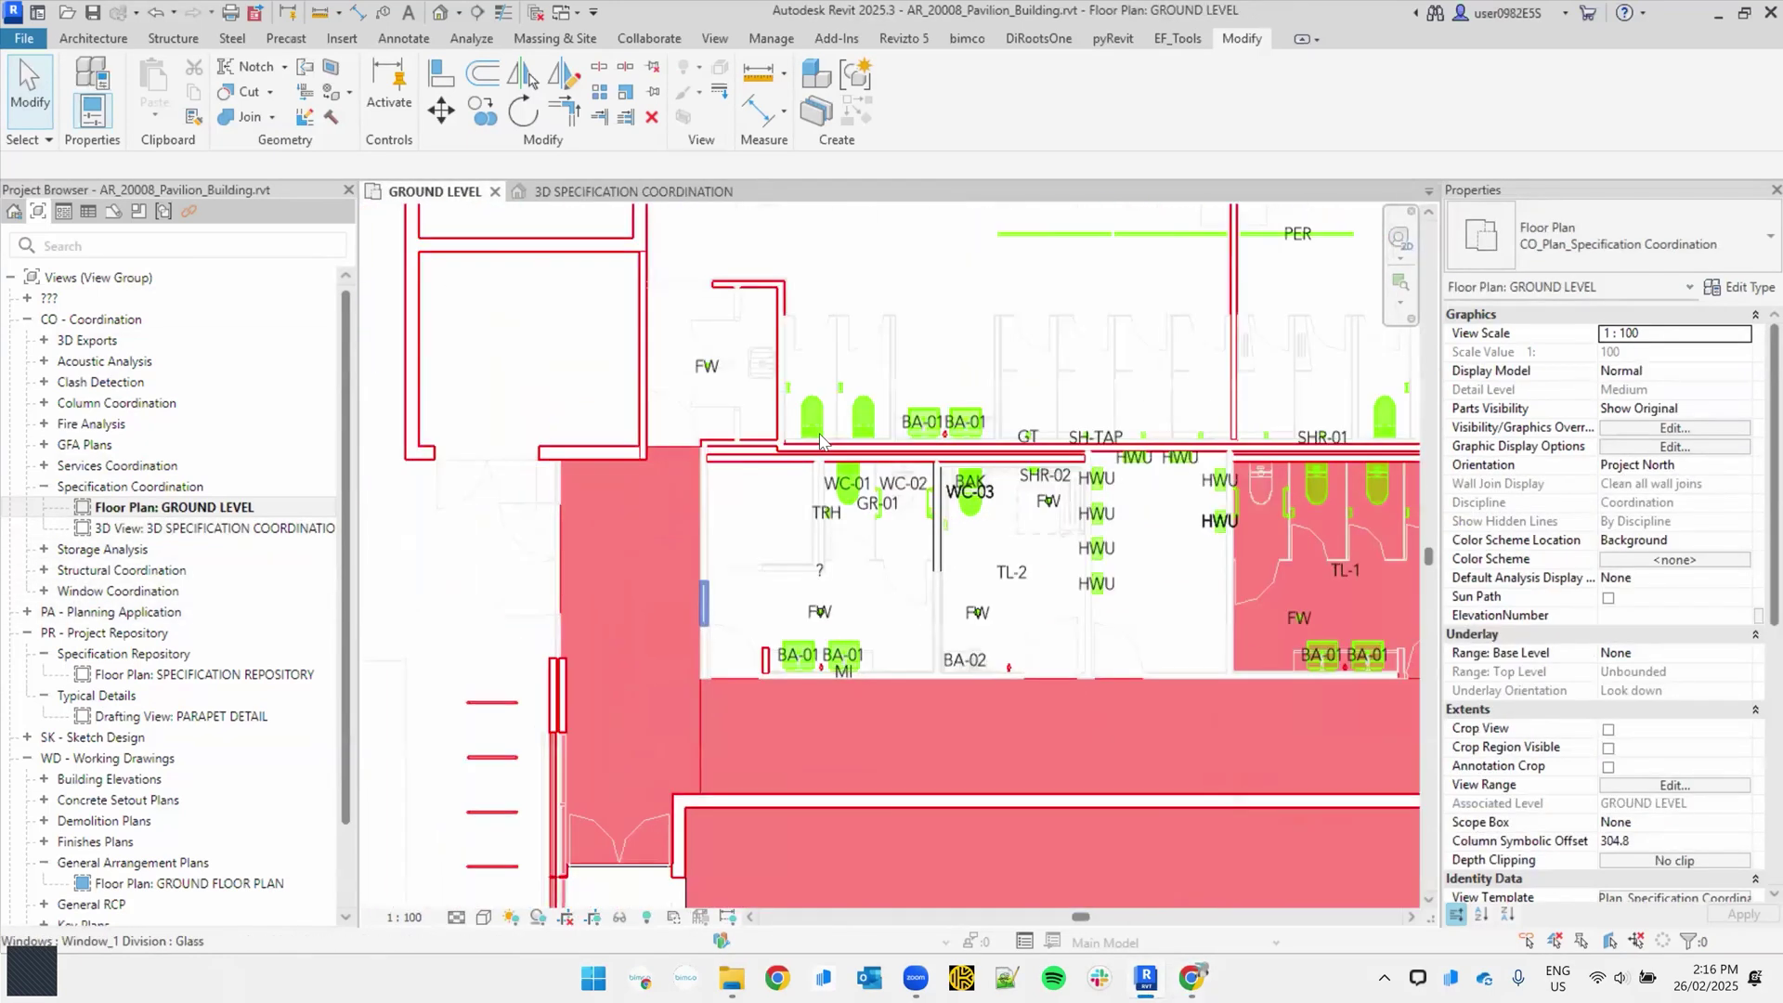
Step: Enable Specification_Option in the type properties of the Finish - TL2(2) toilet floor and confirm
left_click(806, 418)
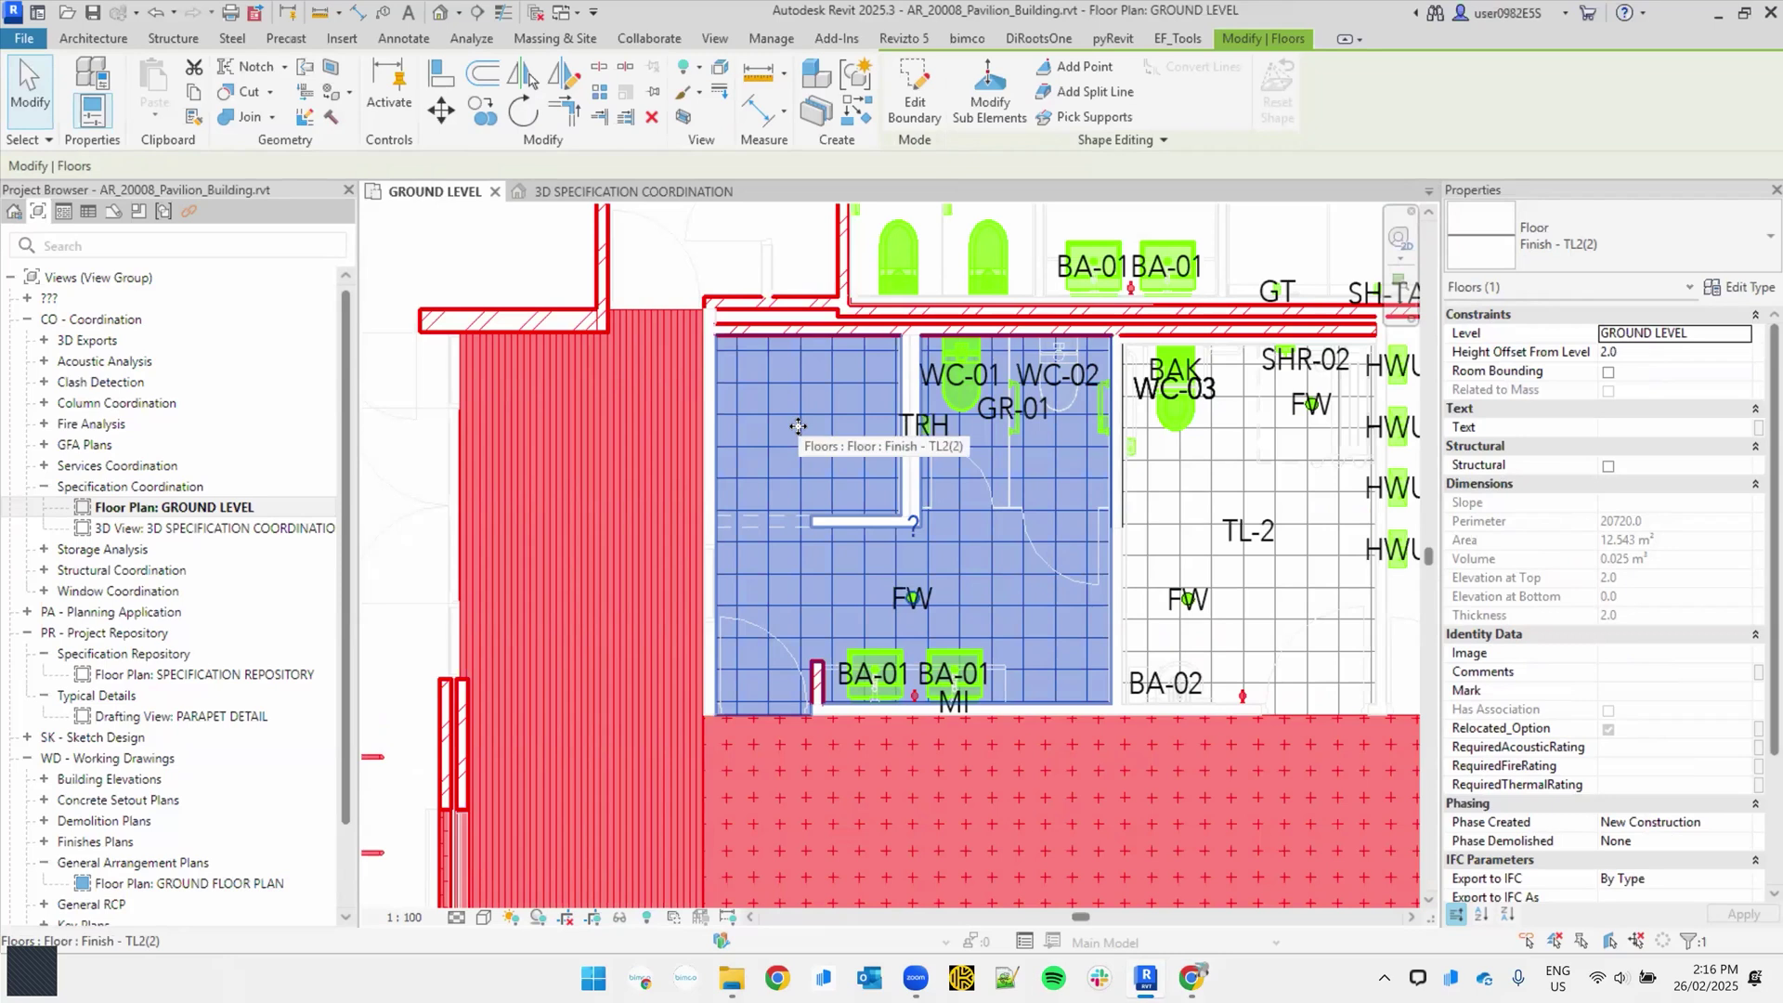
middle_click_drag(812, 448, 774, 449)
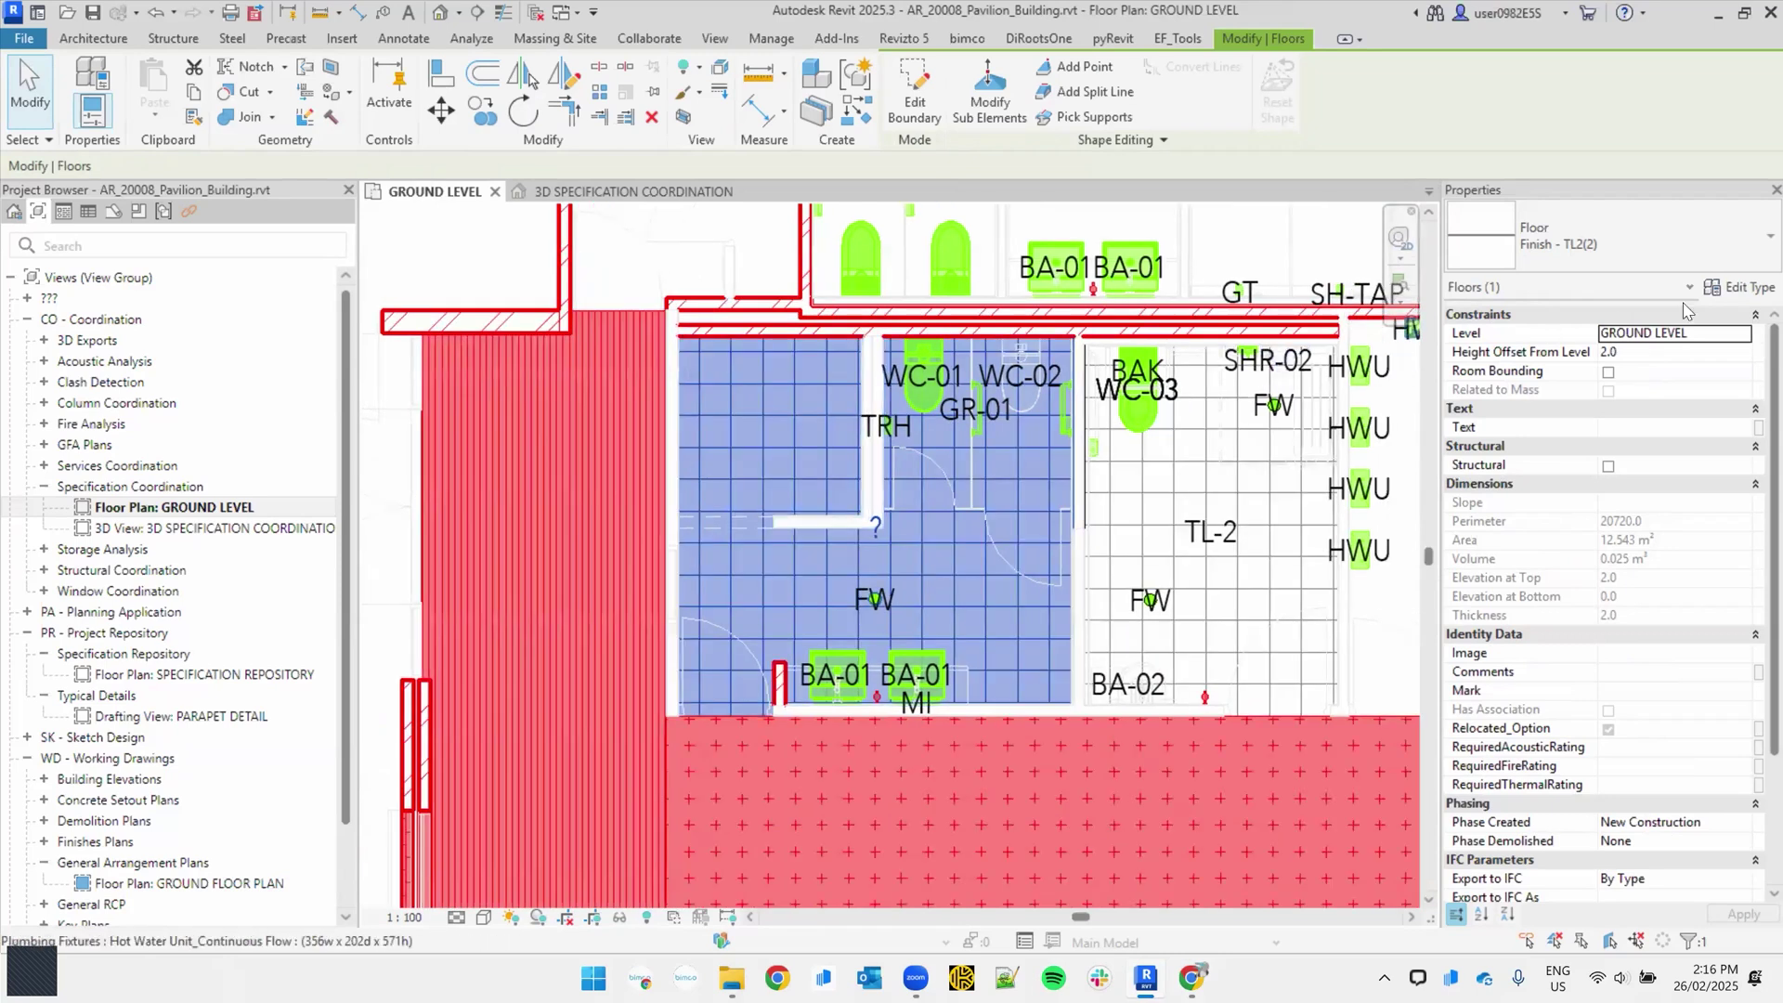
left_click(1738, 291)
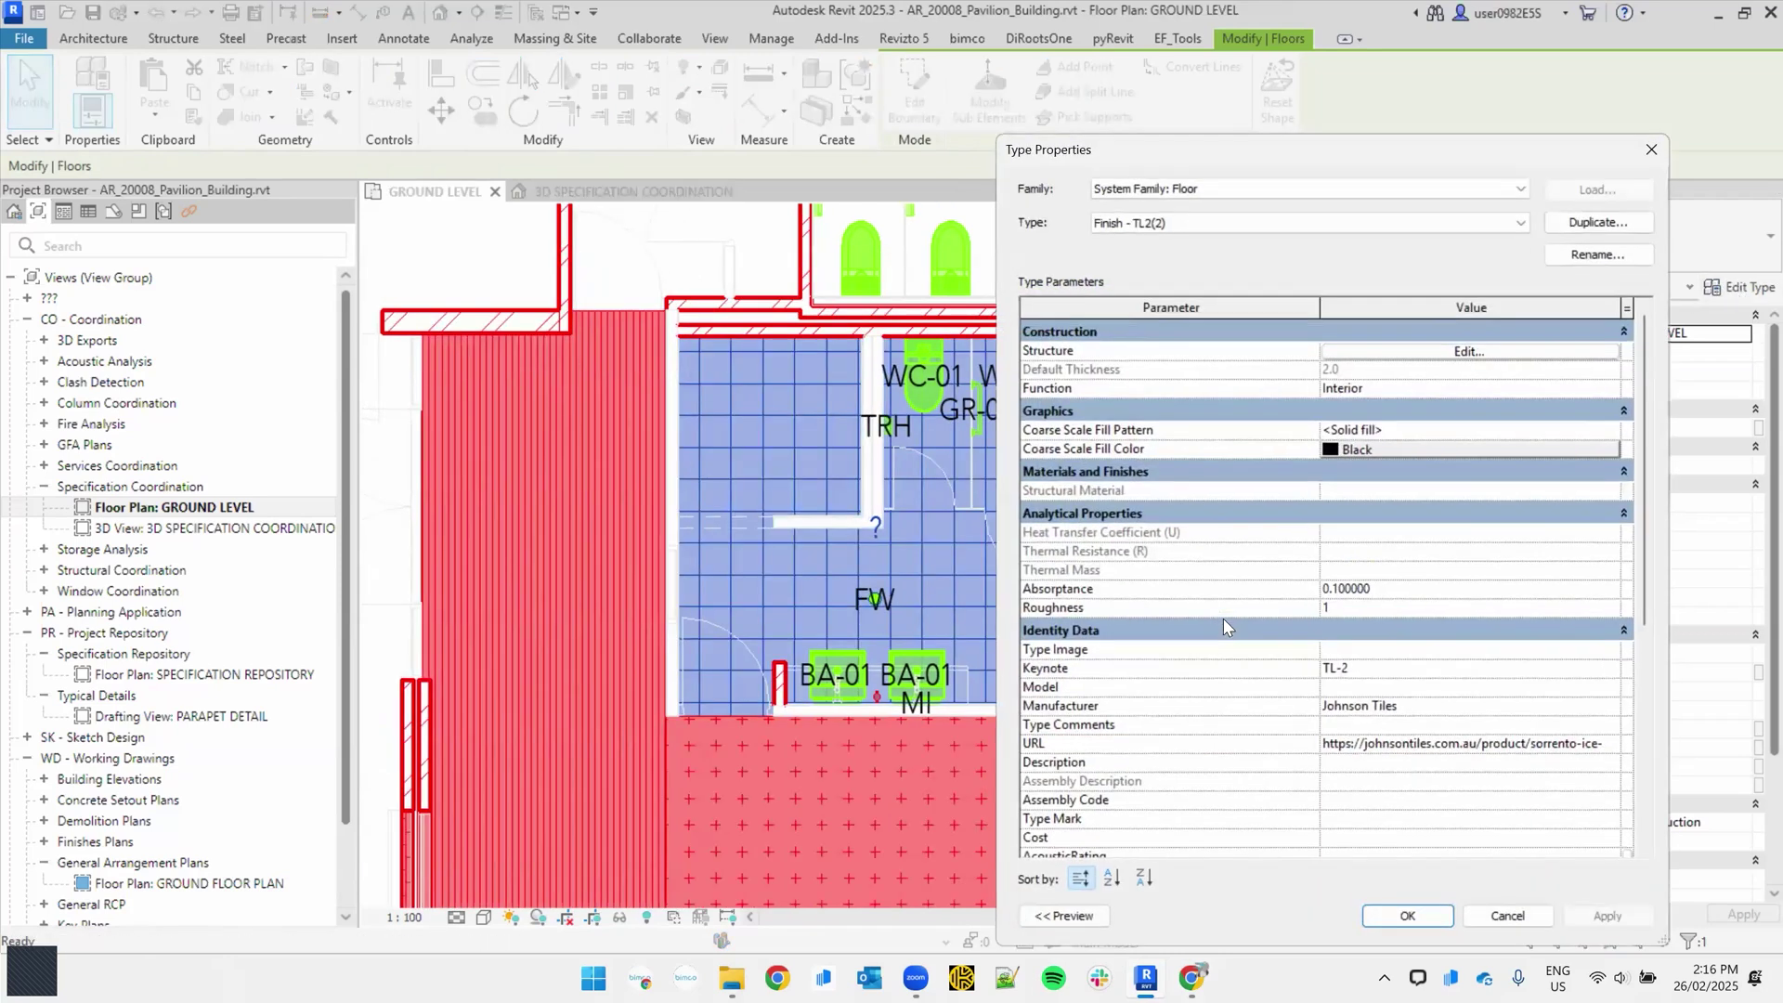
scroll(1223, 621, "down", 3)
scroll(1223, 627, "down", 2)
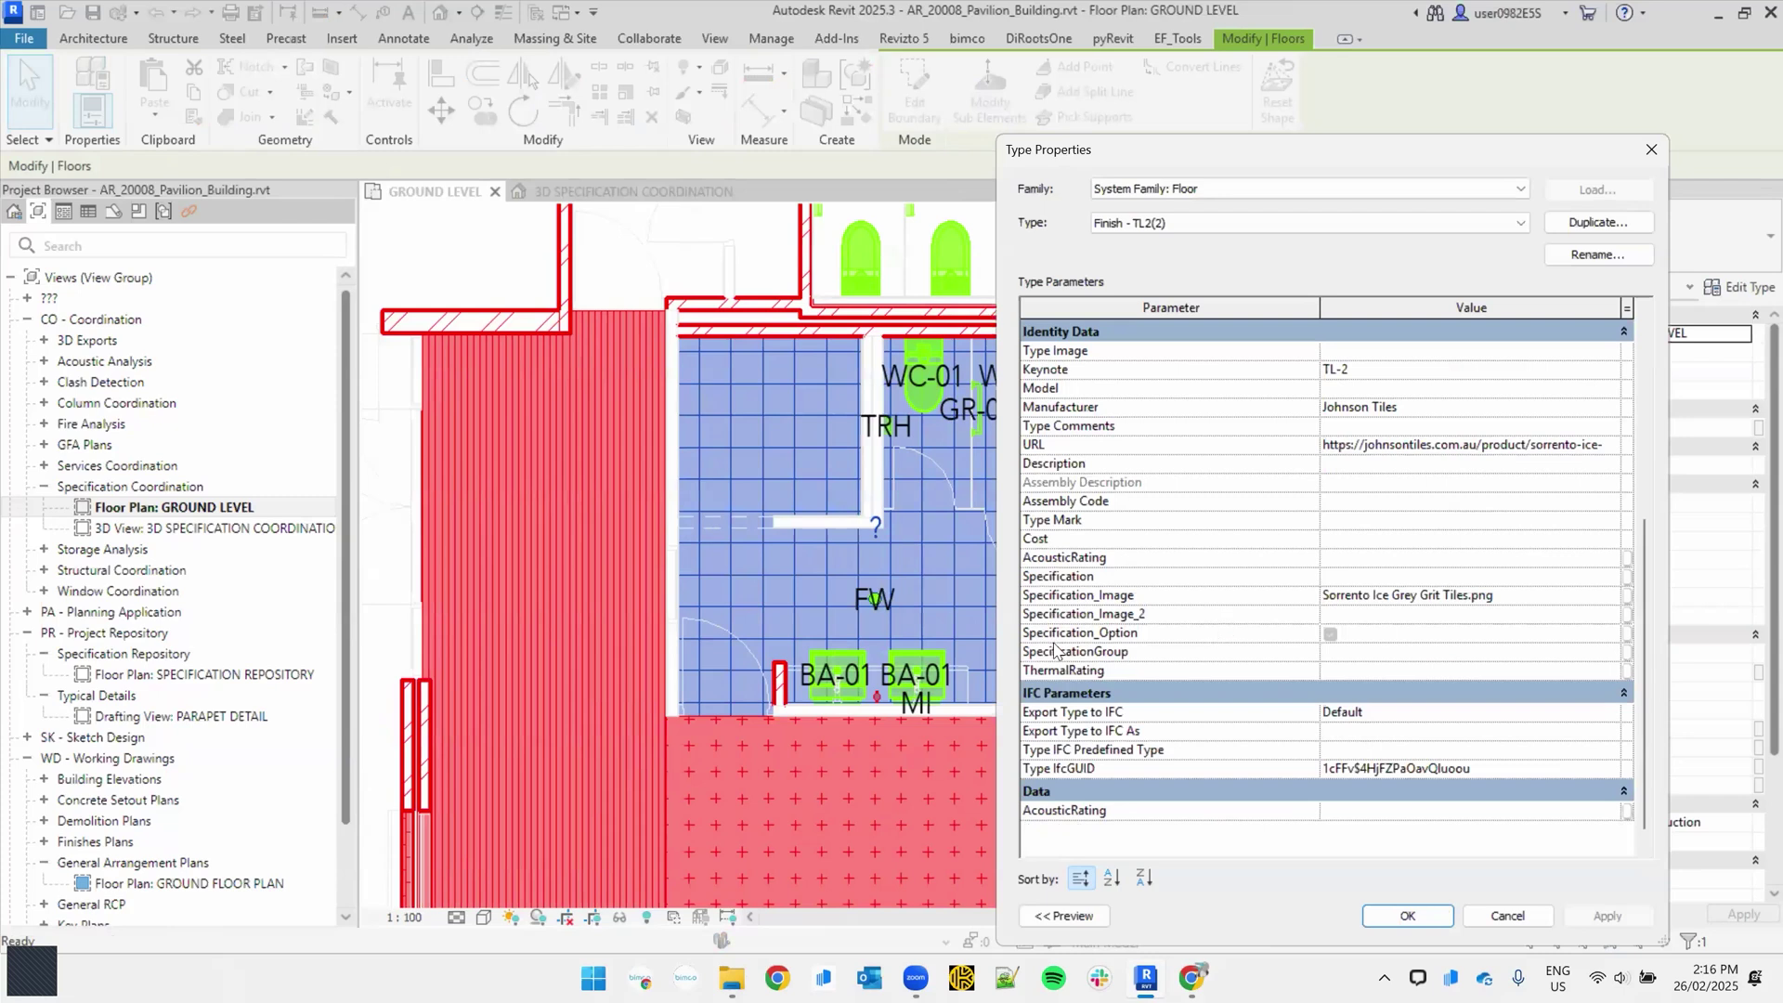
left_click(1330, 636)
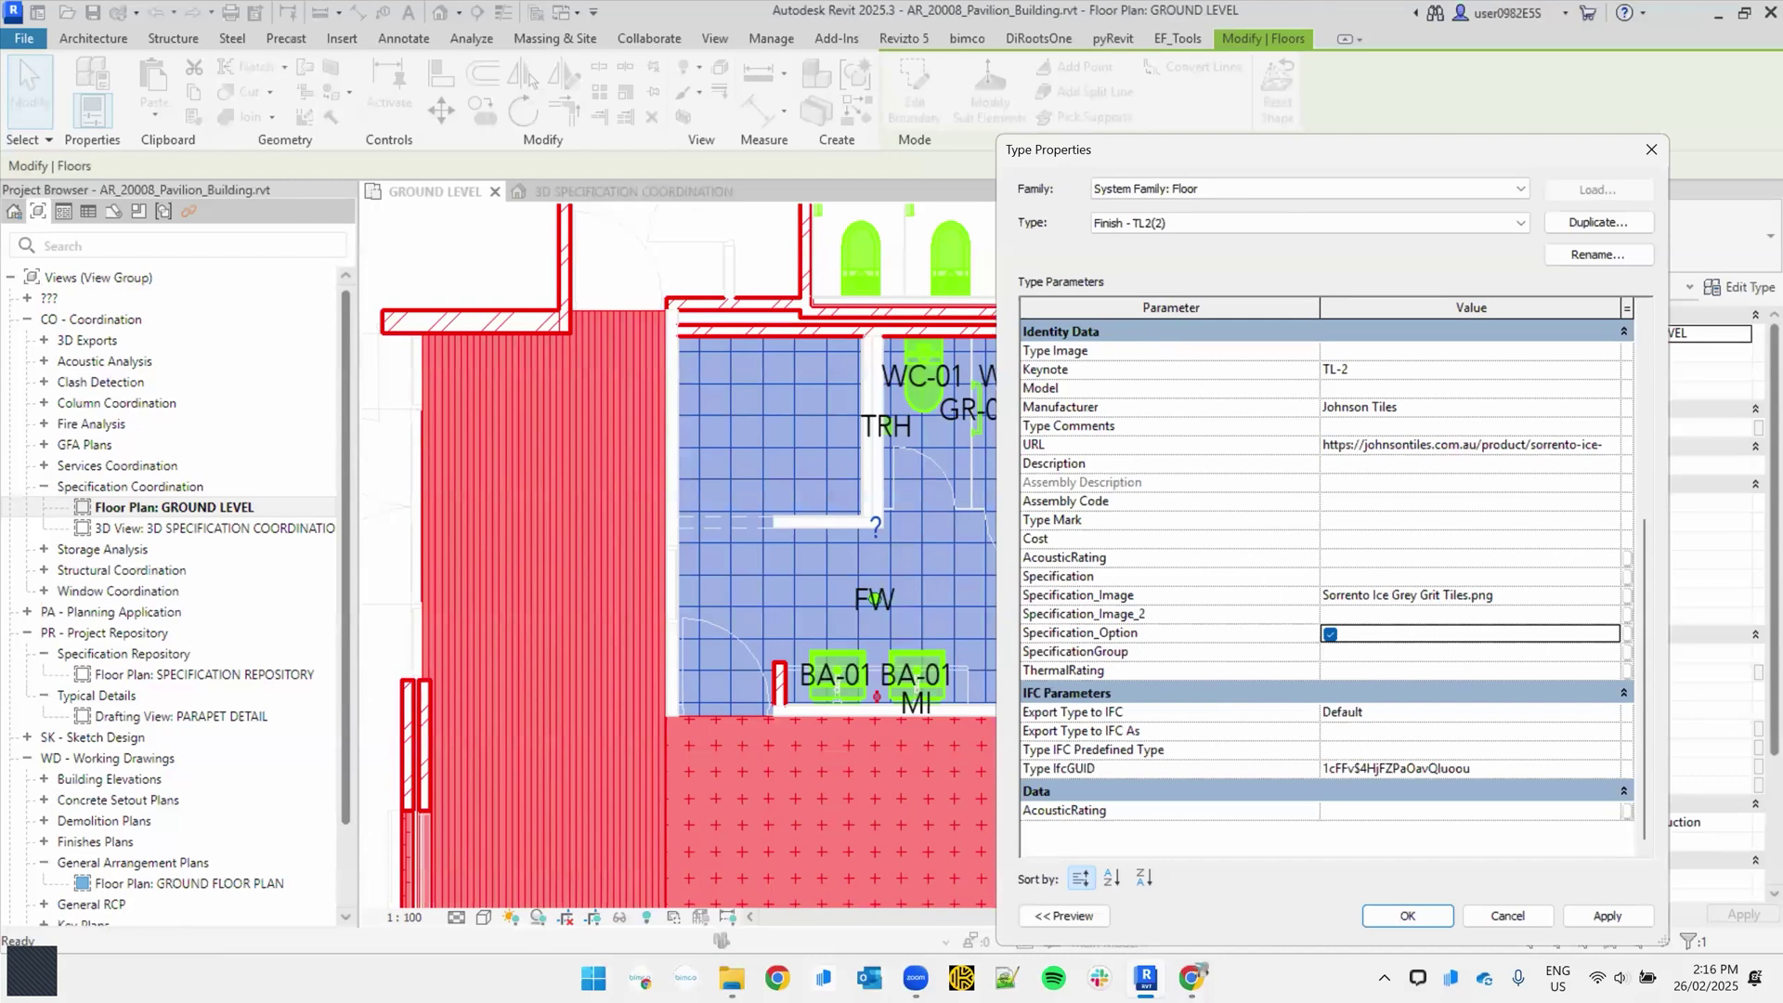
key("alt+Tab")
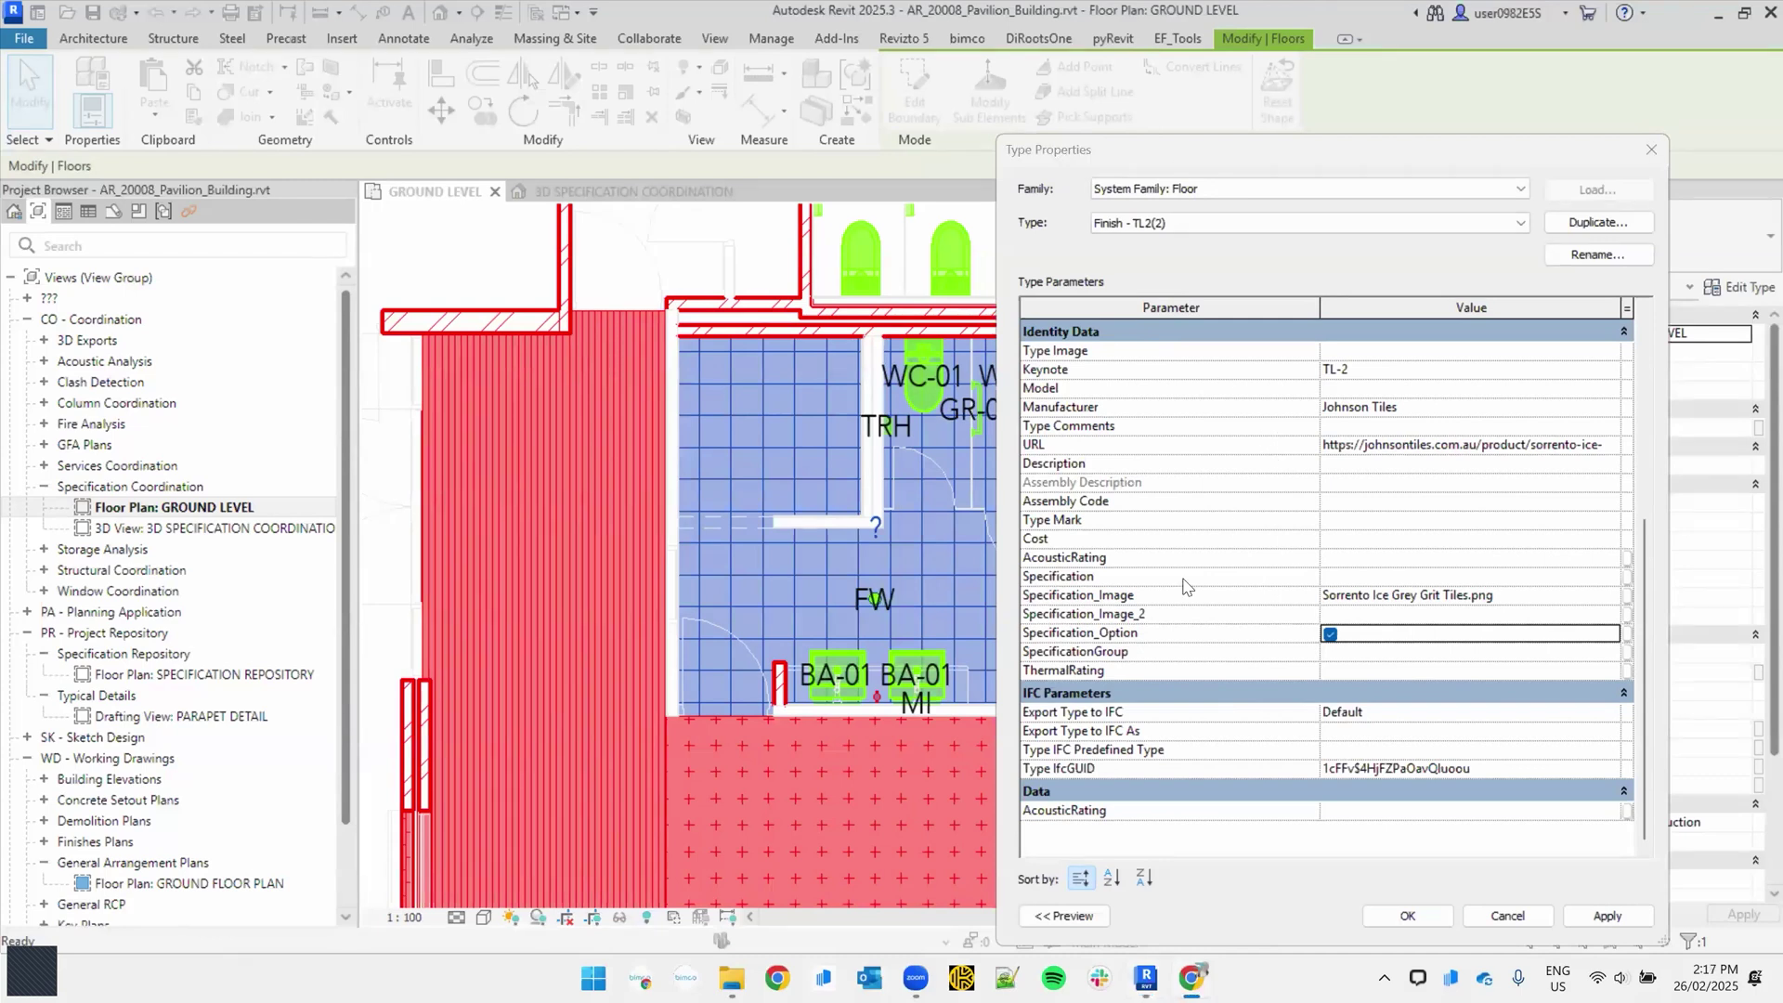
left_click(1125, 583)
left_click(1394, 578)
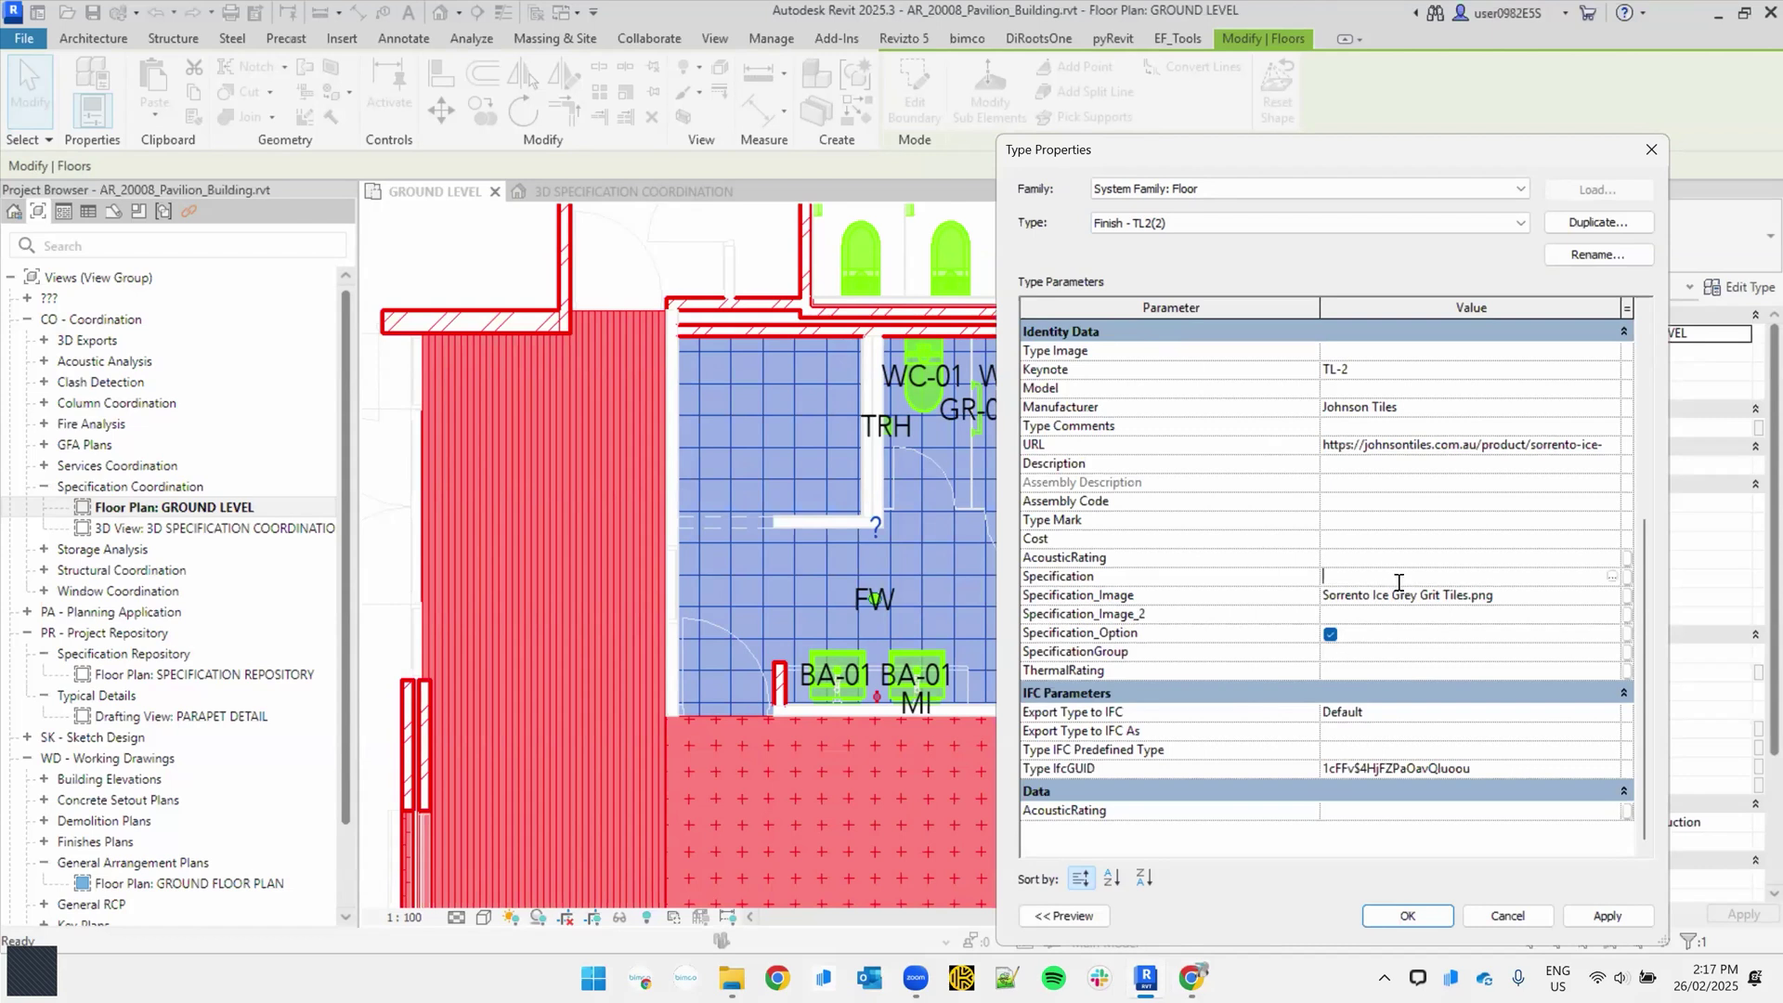
left_click(1403, 916)
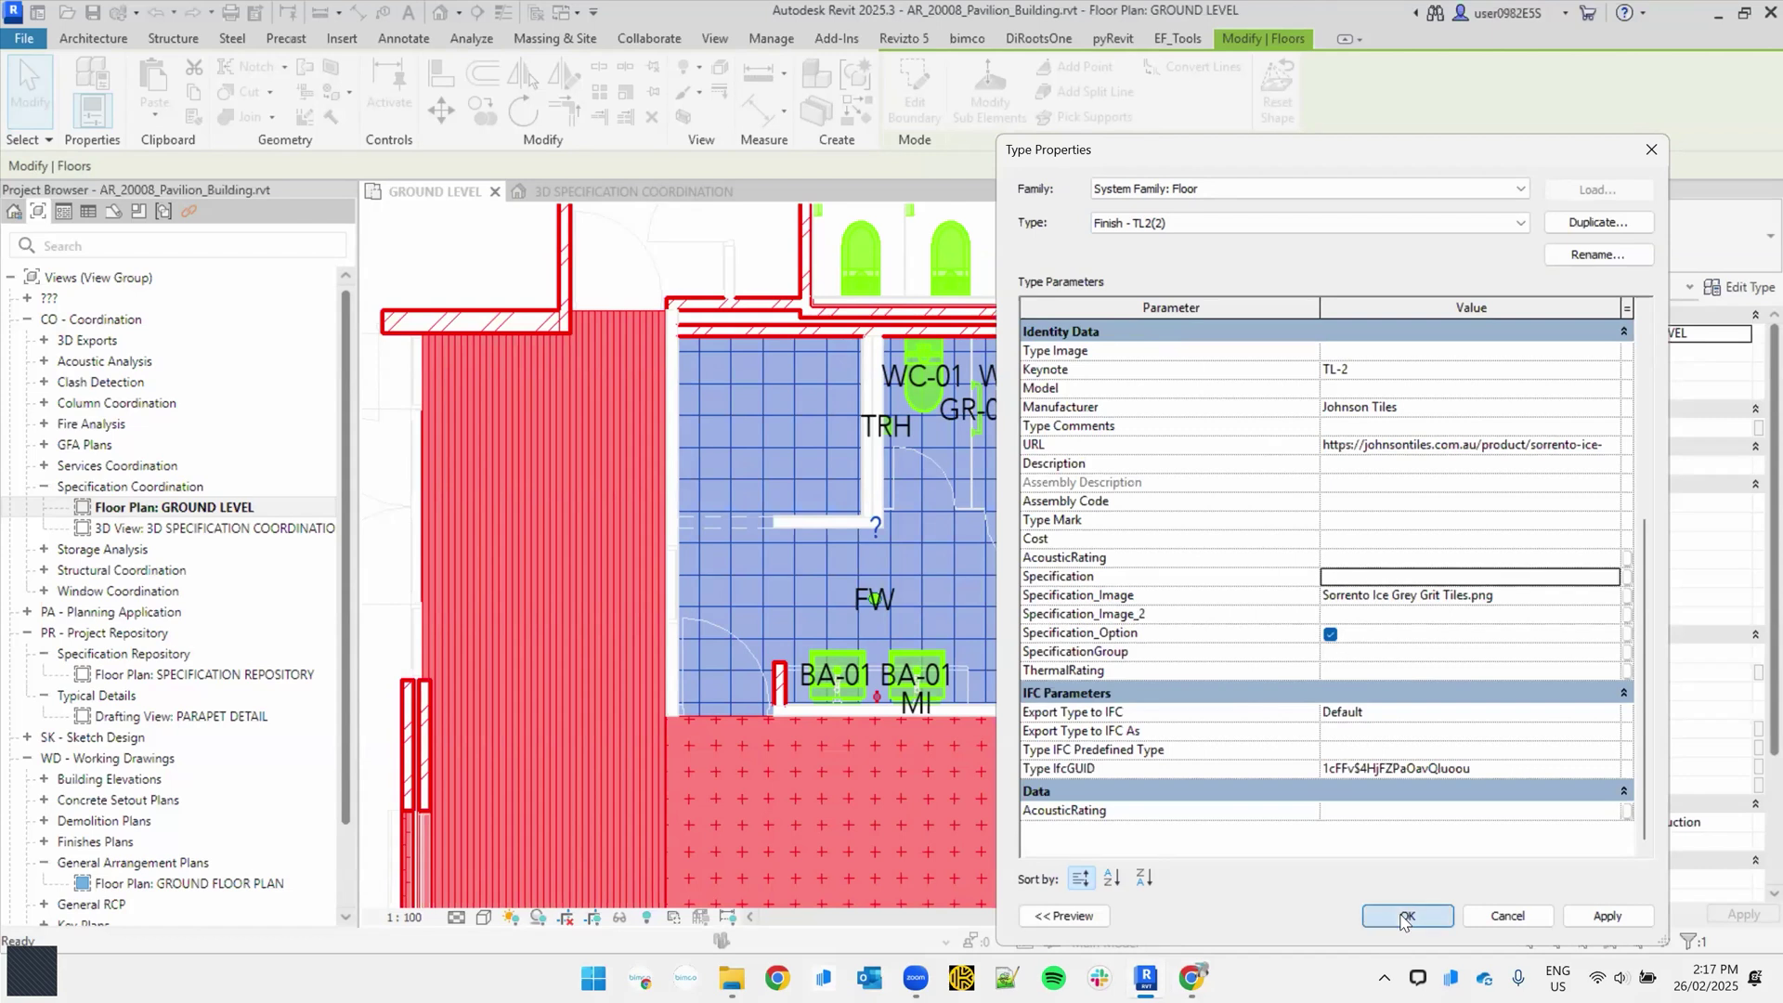
scroll(989, 420, "down", 1)
left_click(571, 446)
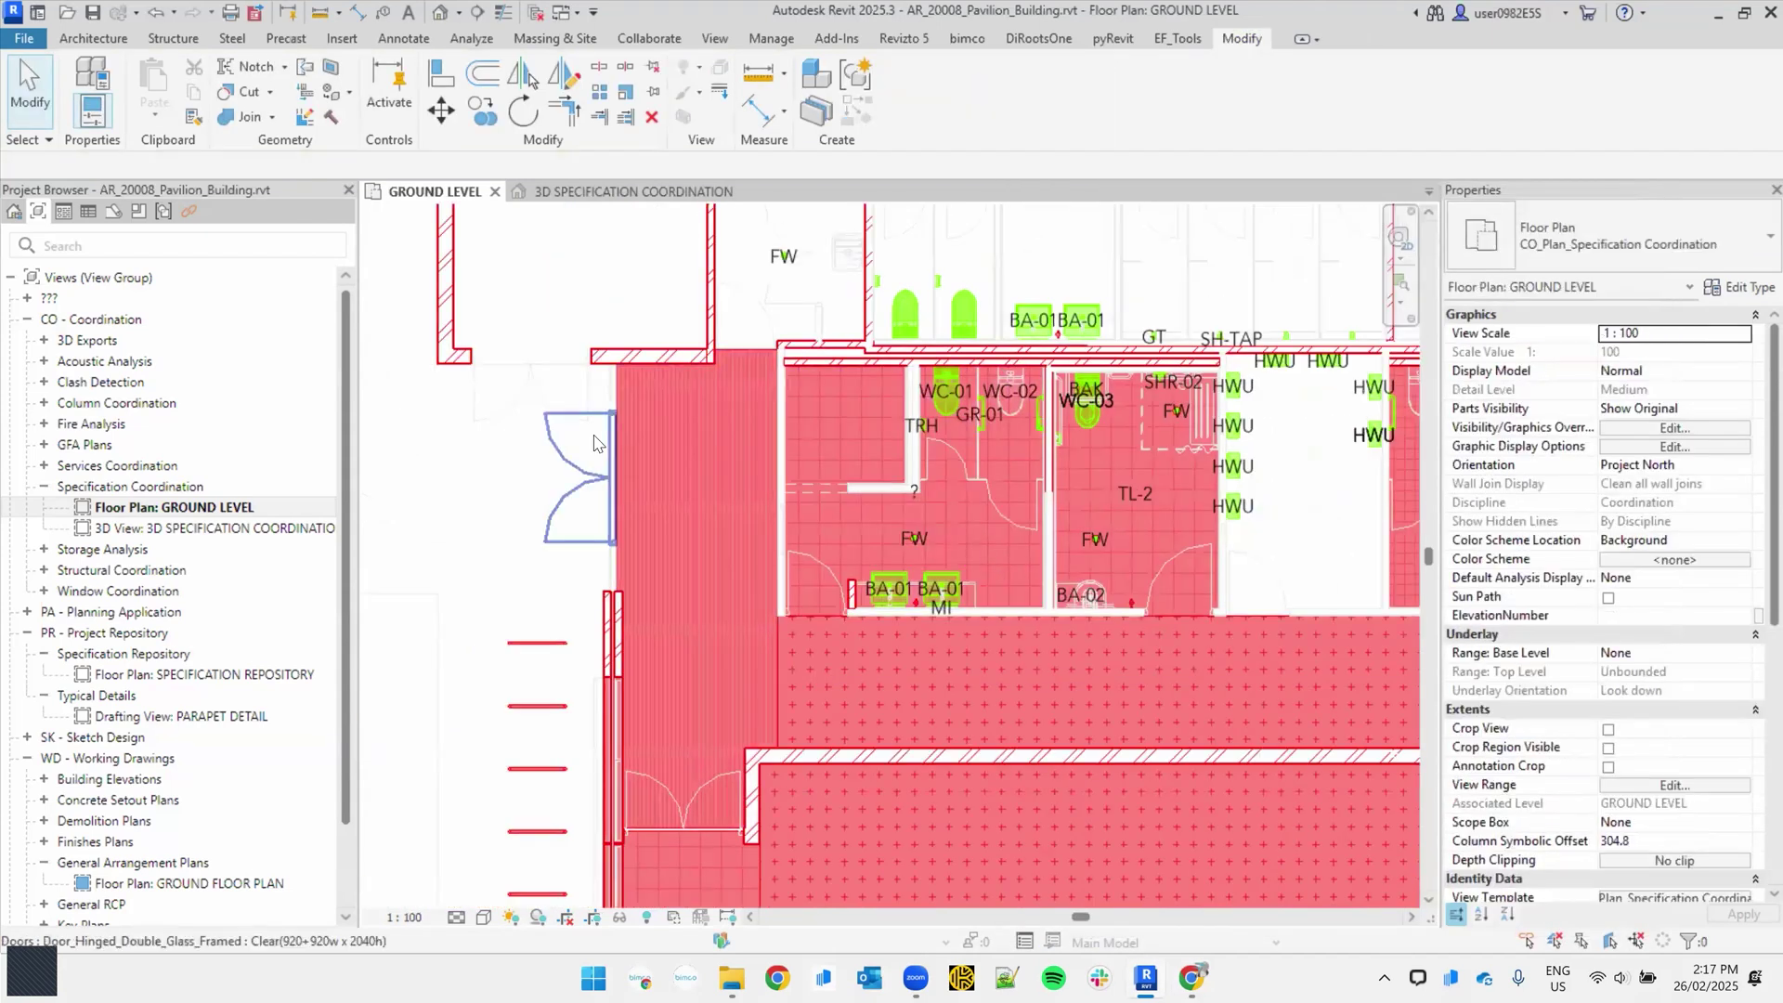
Step: Enter "Sorrento Ice Grey Grit Tiles" as the Specification of the Finish - TL2(2) floor type
left_click(851, 532)
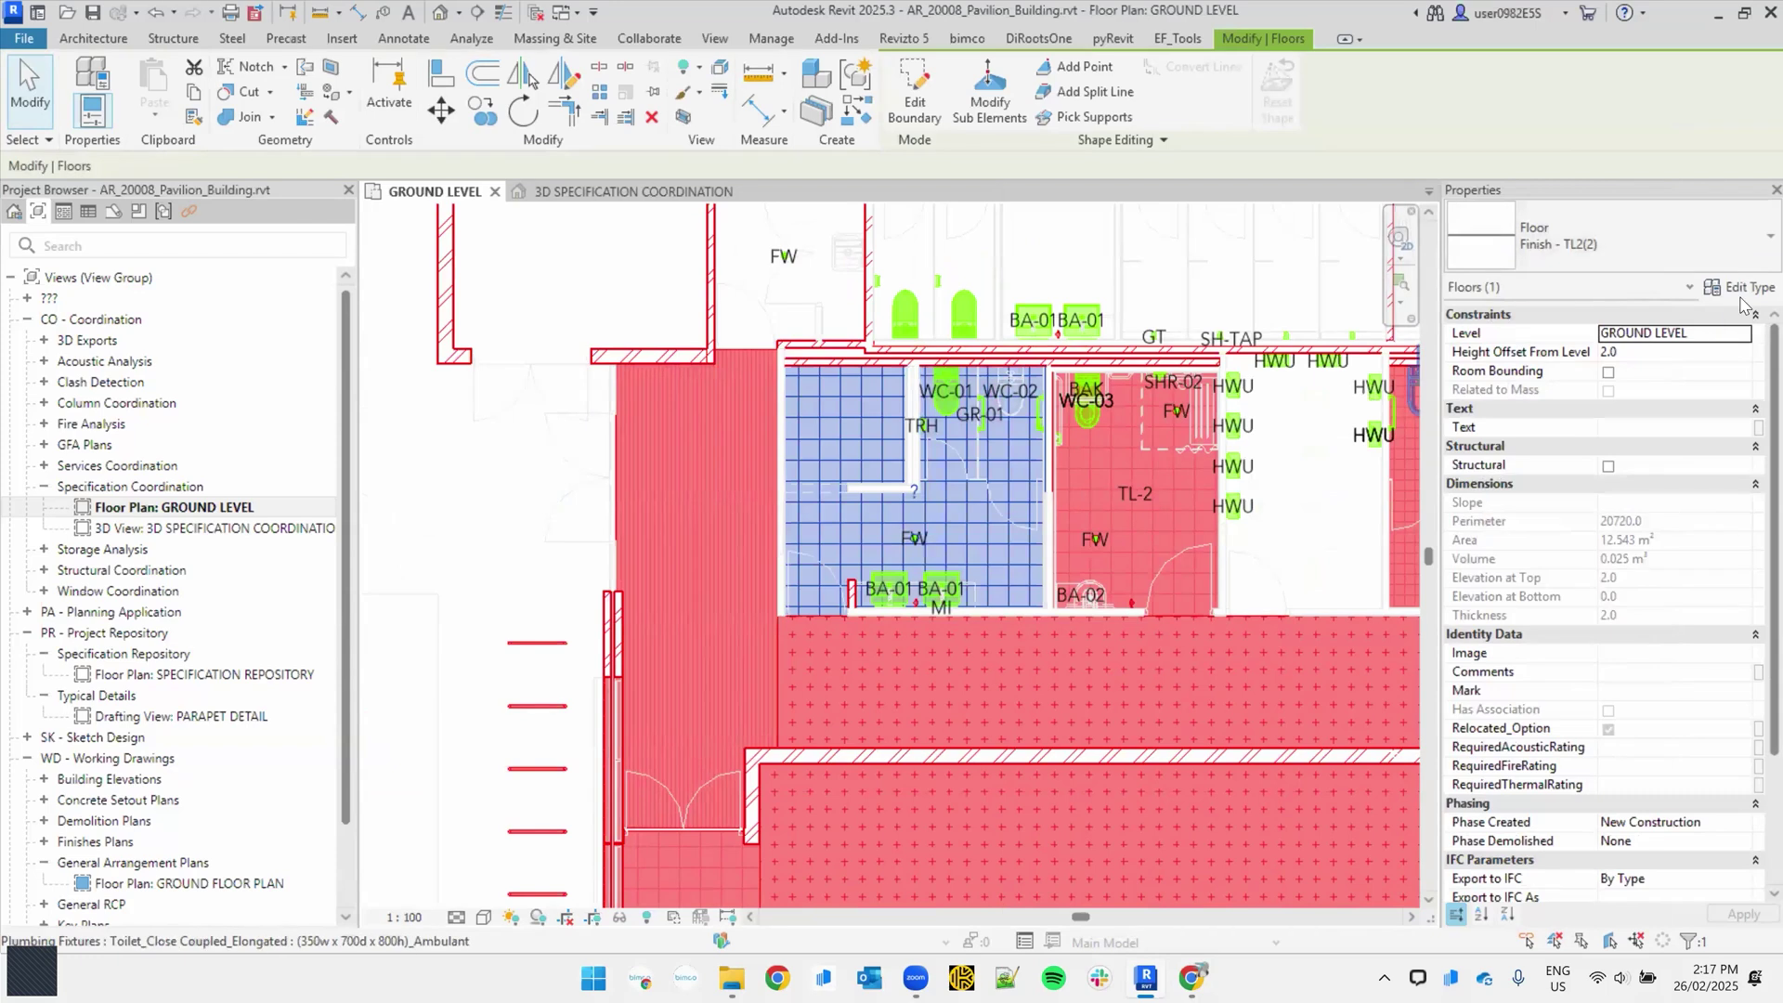
left_click(1735, 287)
scroll(1133, 631, "down", 4)
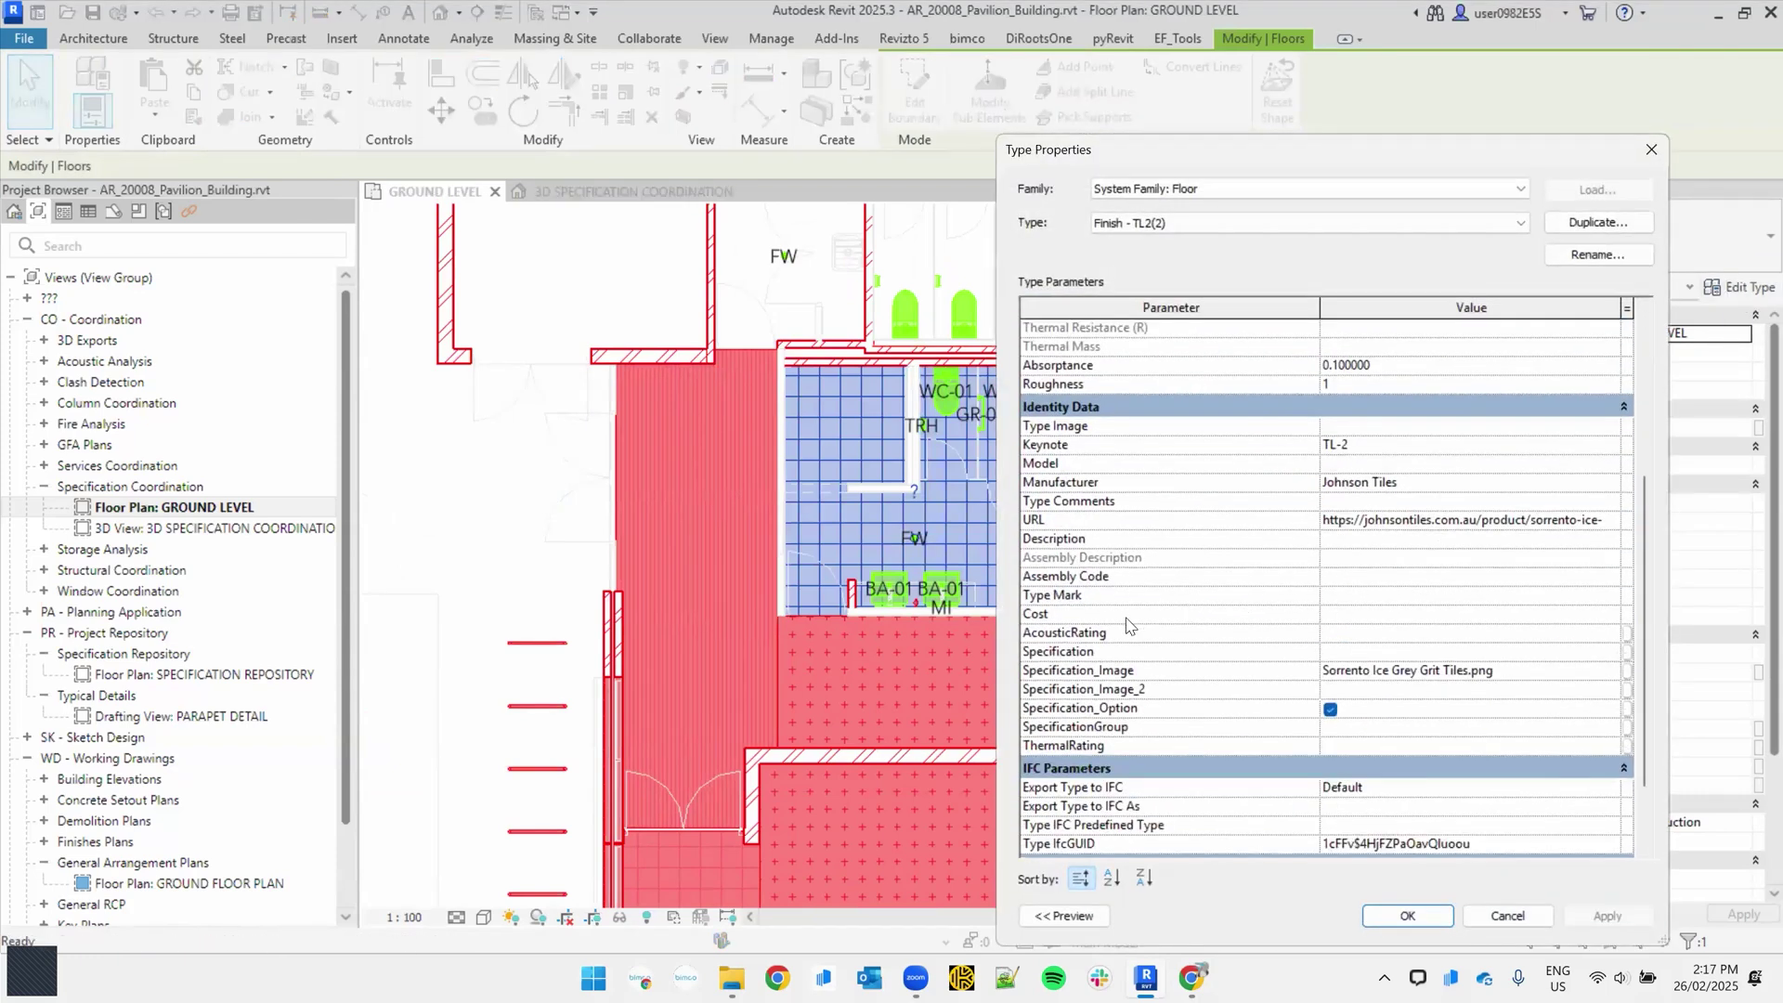
left_click(1612, 655)
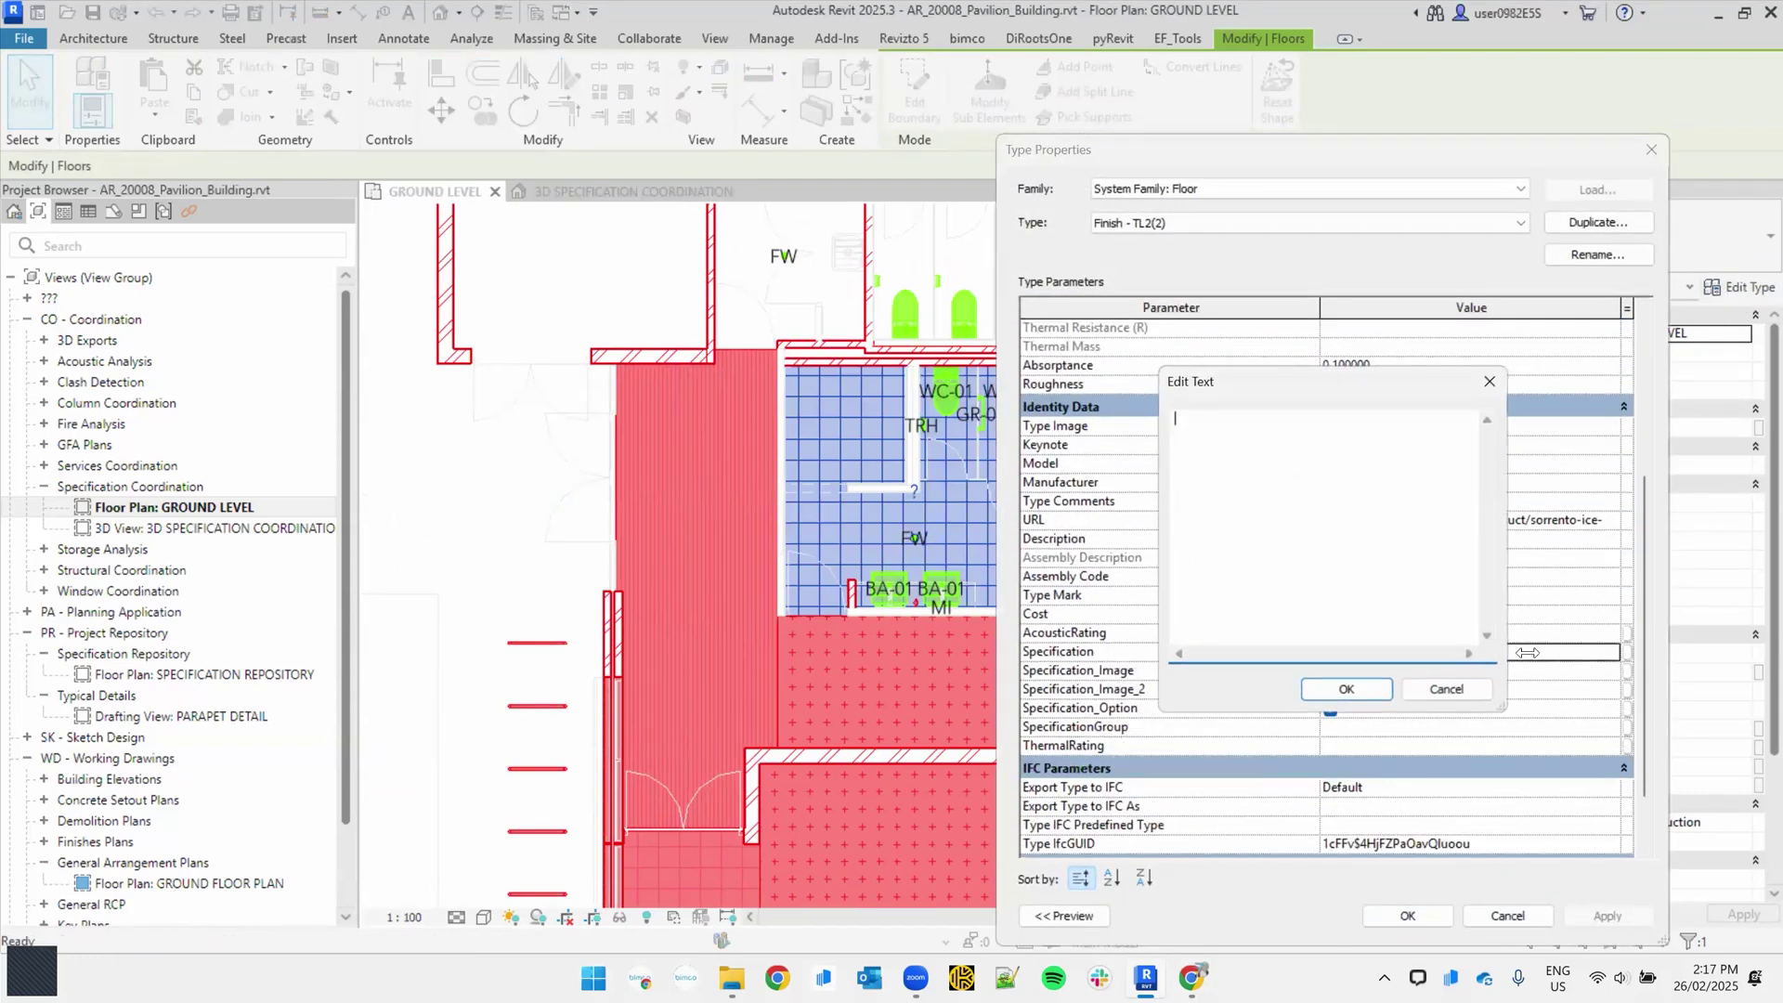
left_click(1346, 690)
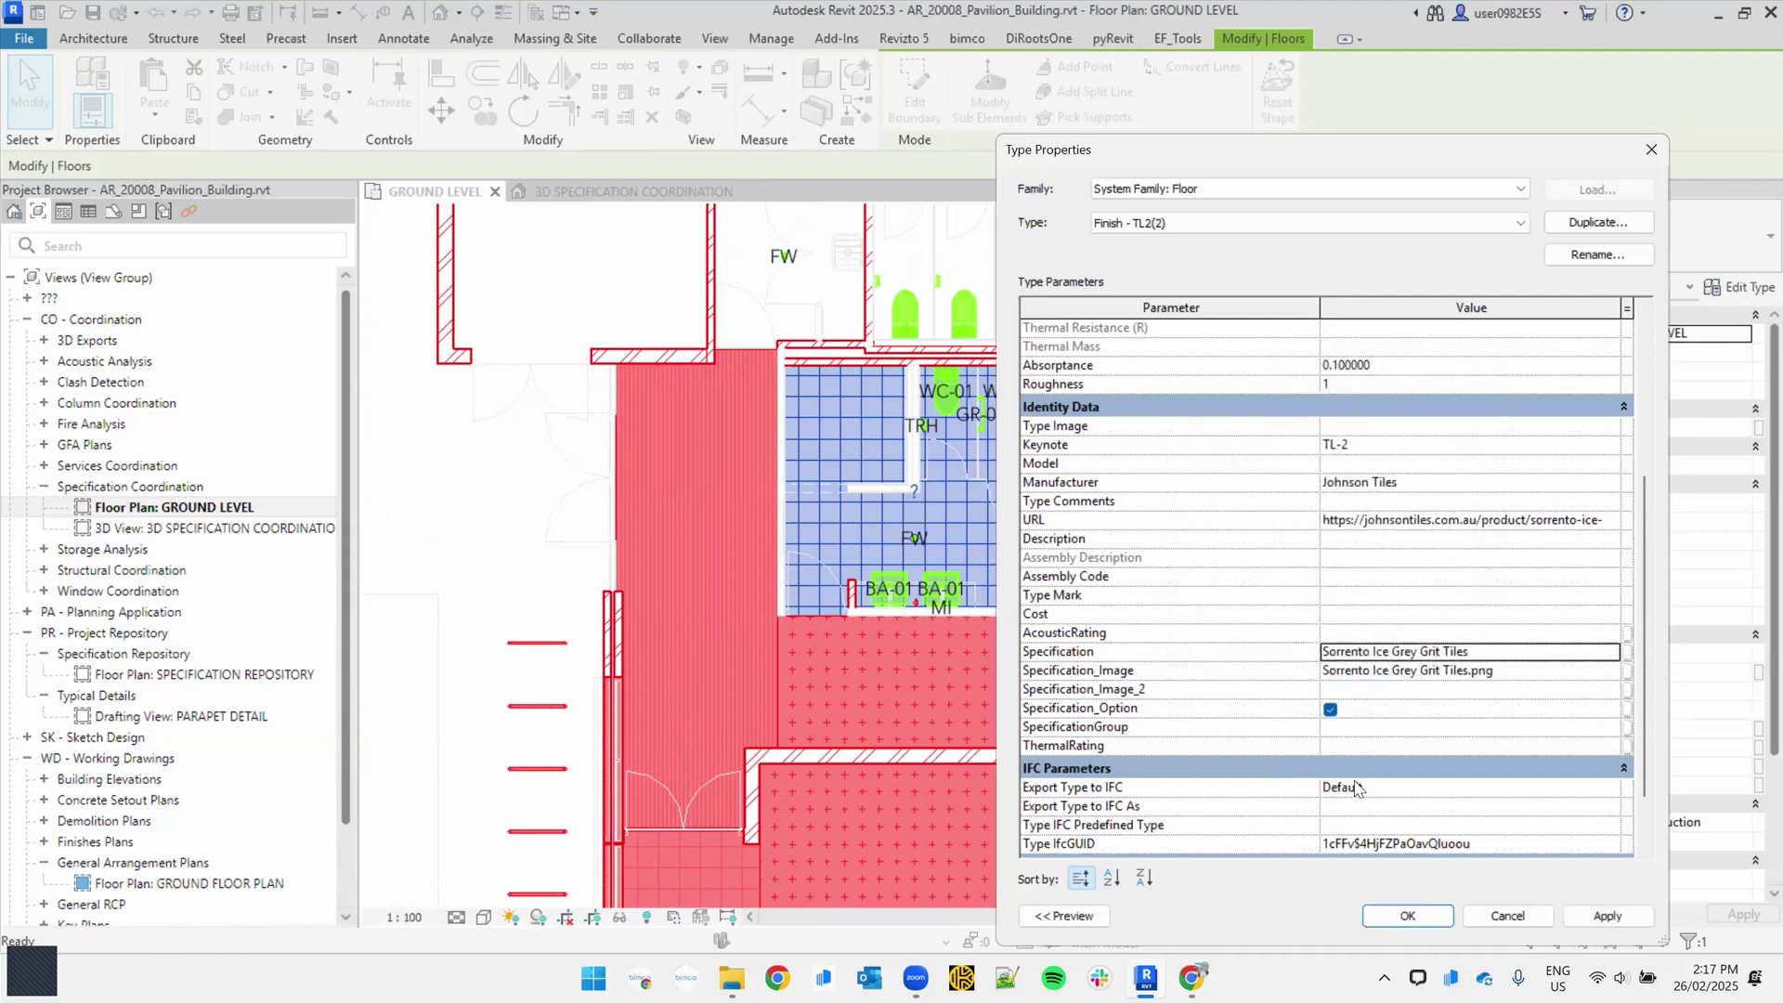
Step: Set the floor type's SpecificationGroup to FINISHES, confirm the type properties and clear the selection
scroll(1454, 723, "down", 2)
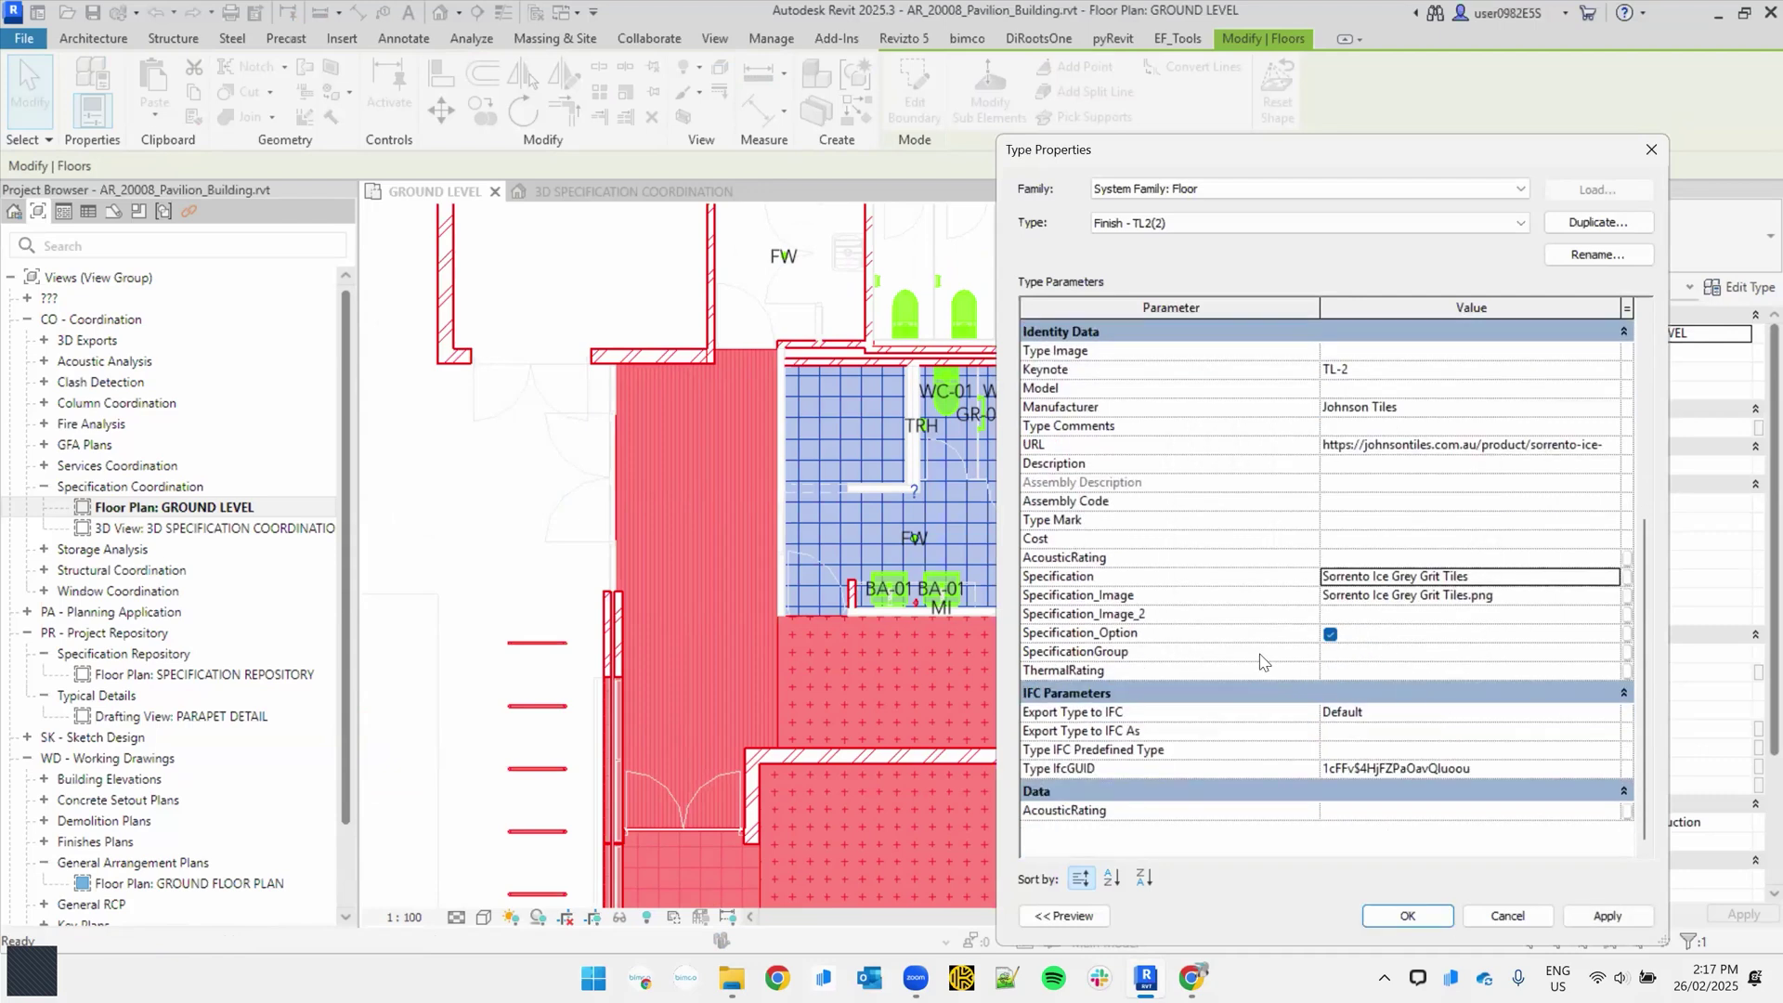
left_click(1419, 651)
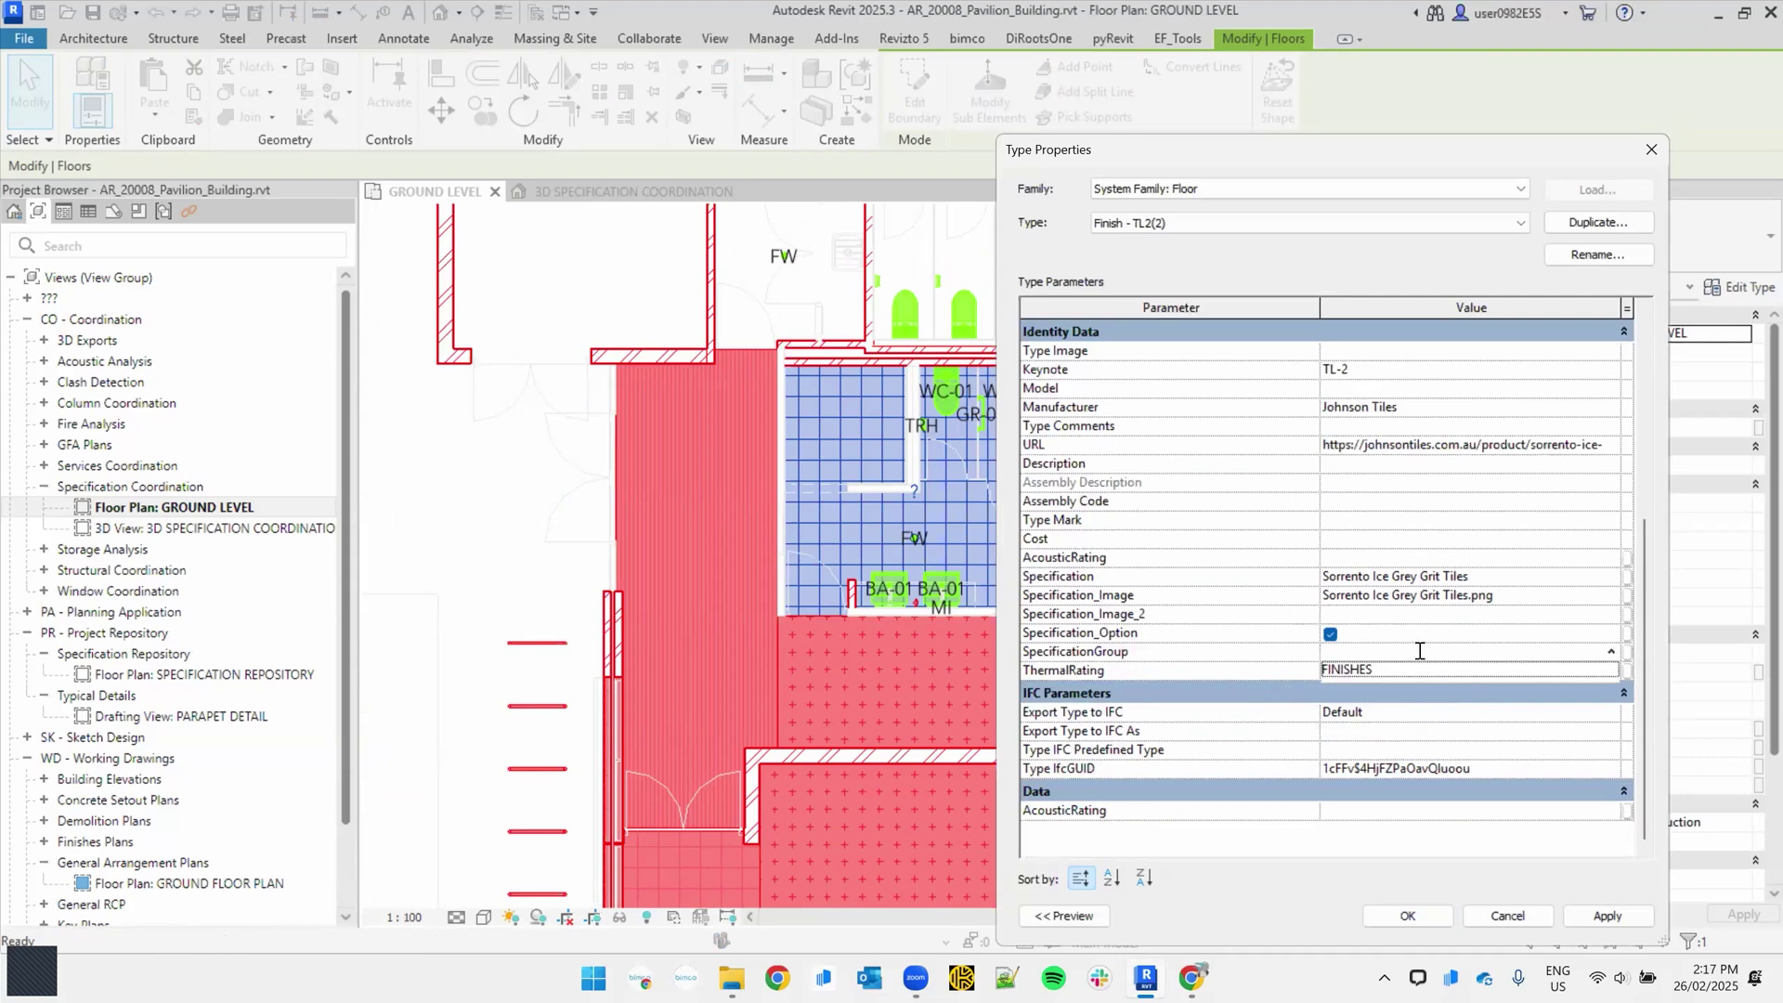
left_click(1366, 671)
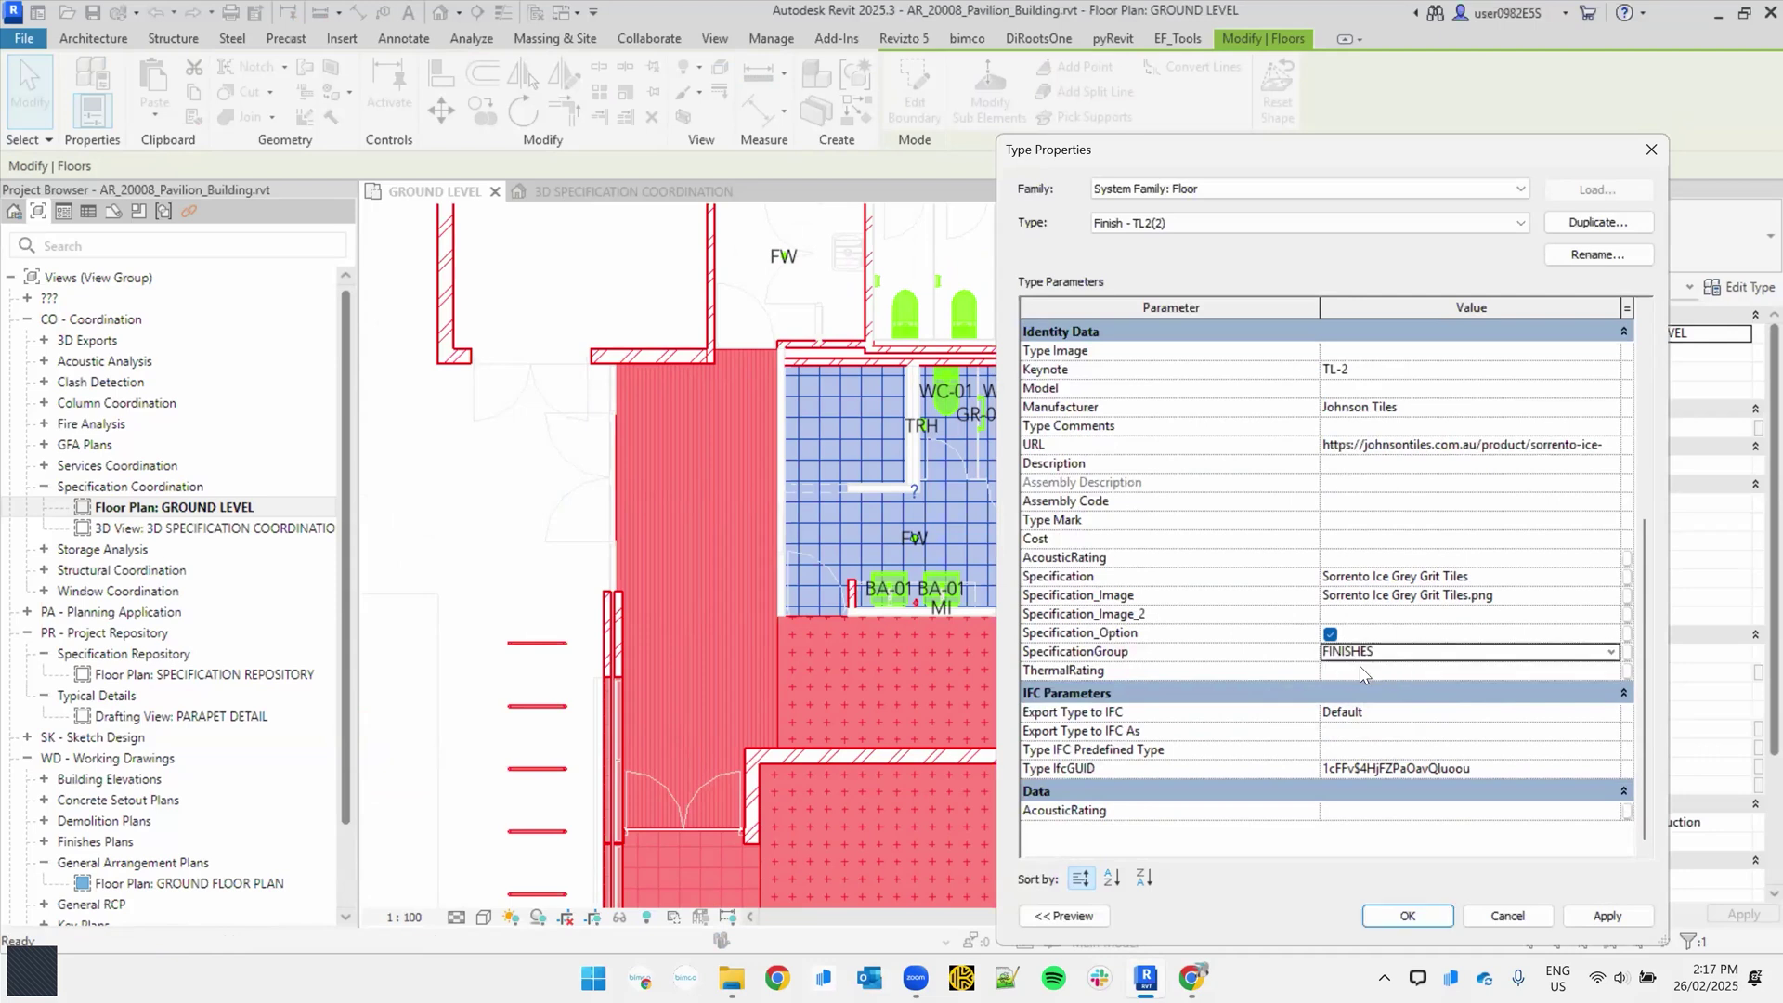
left_click(1407, 916)
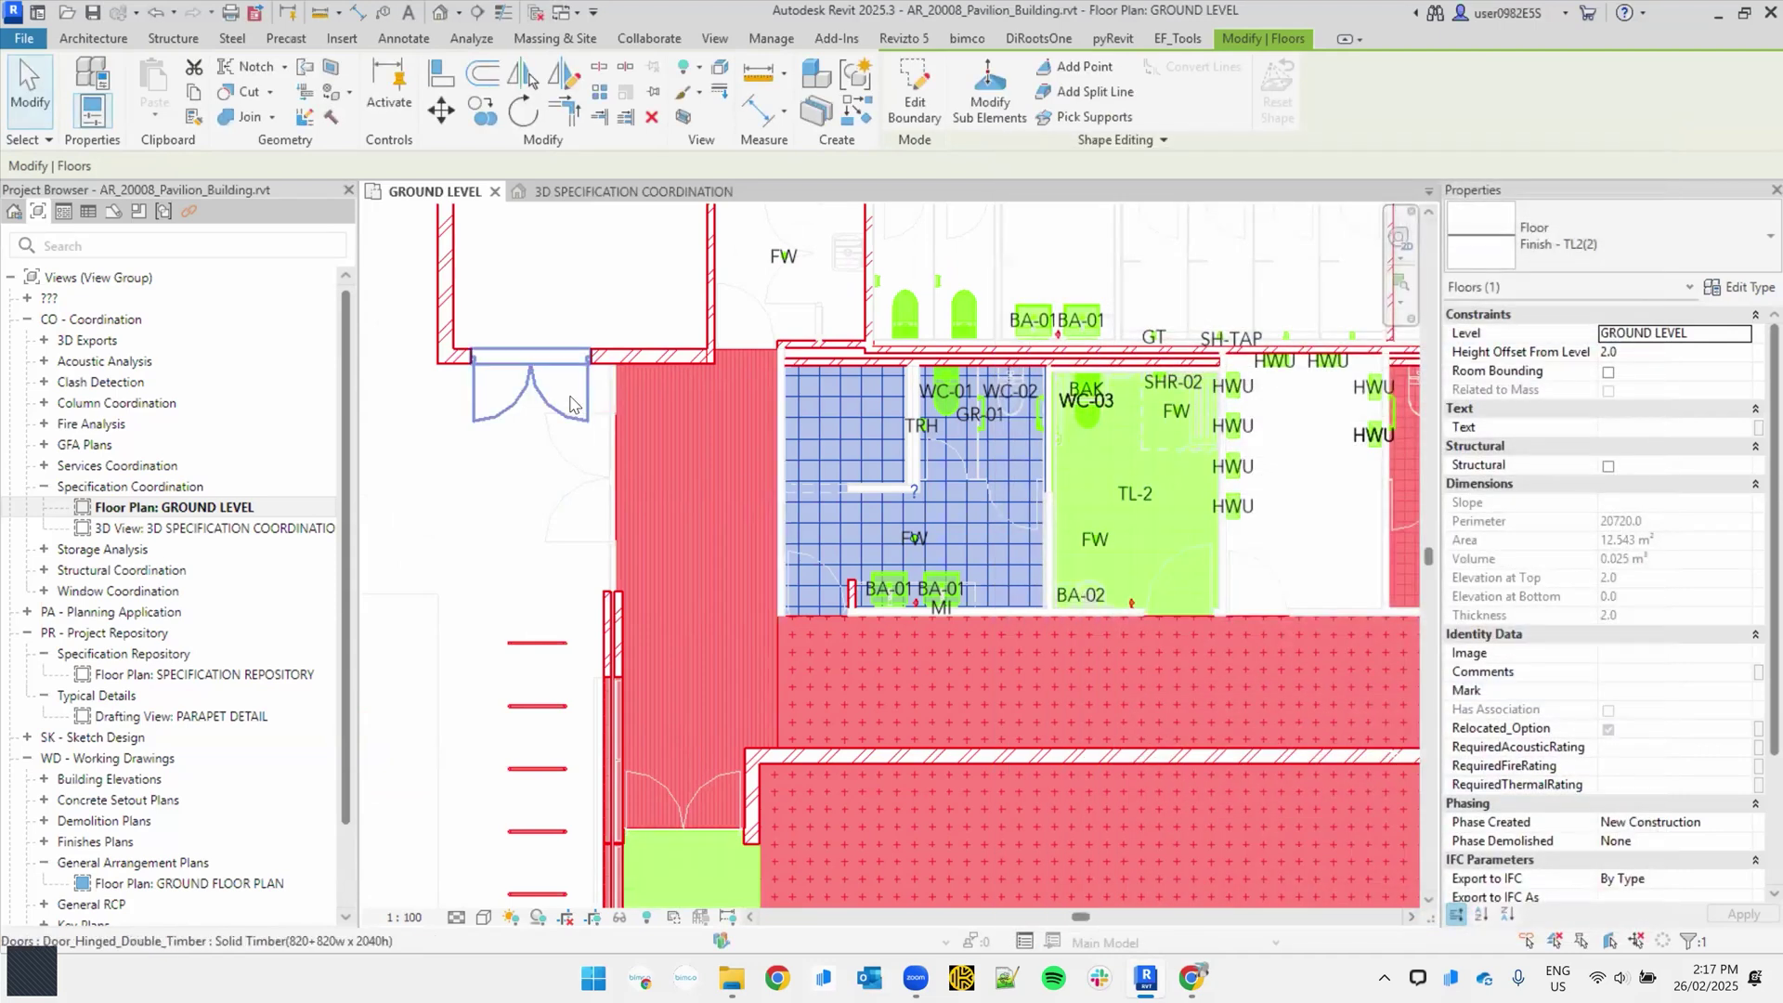
left_click(514, 487)
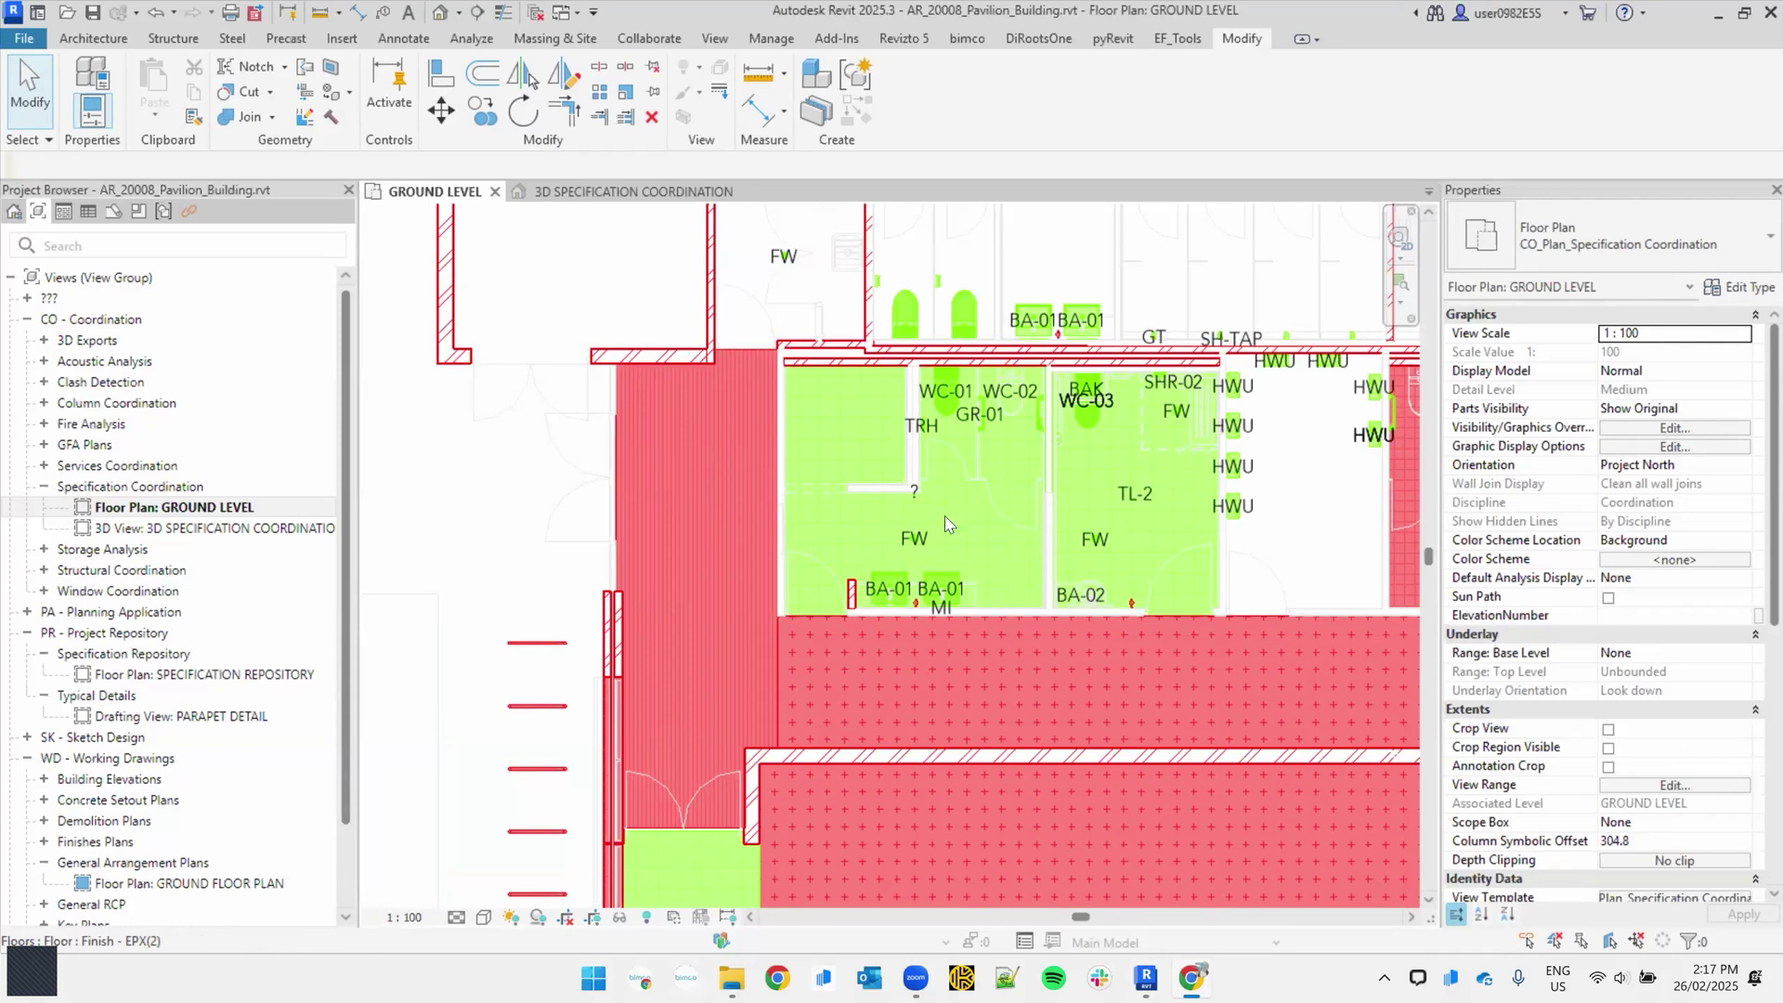
Step: Open the PARAPET DETAIL drafting view and select the countersunk bolt near the top of the parapet to inspect it
middle_click_drag(1059, 612, 1022, 695)
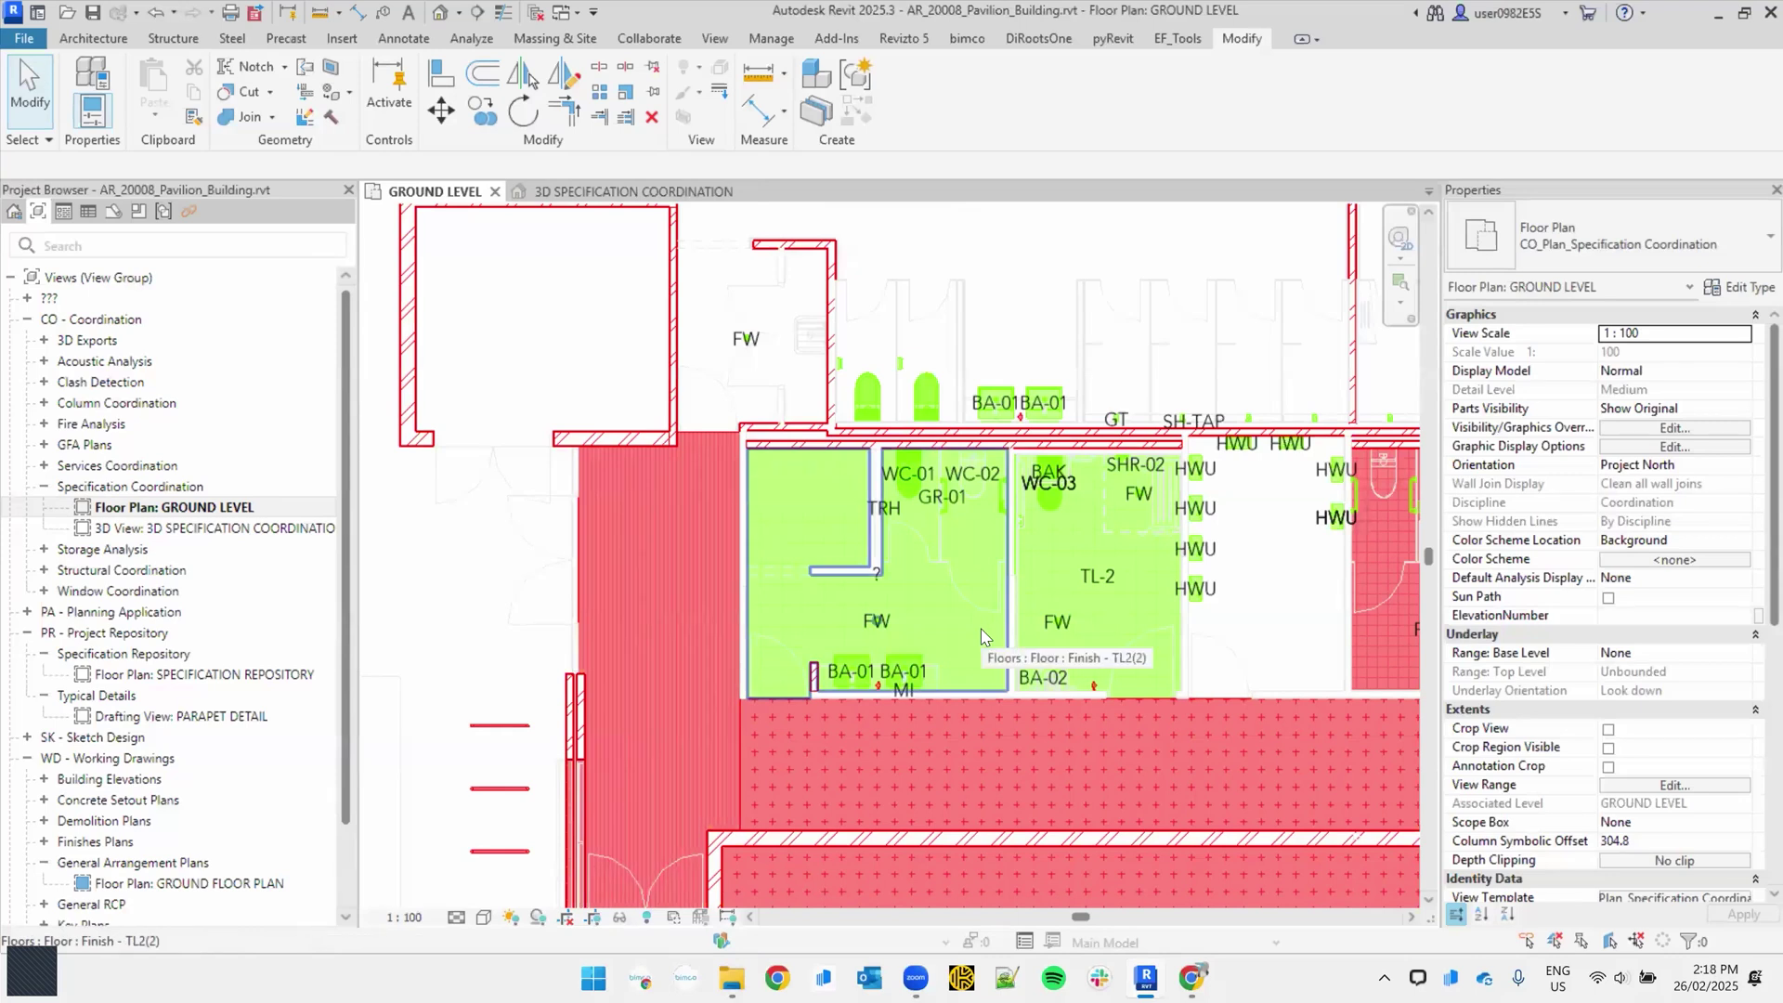
scroll(219, 771, "down", 2)
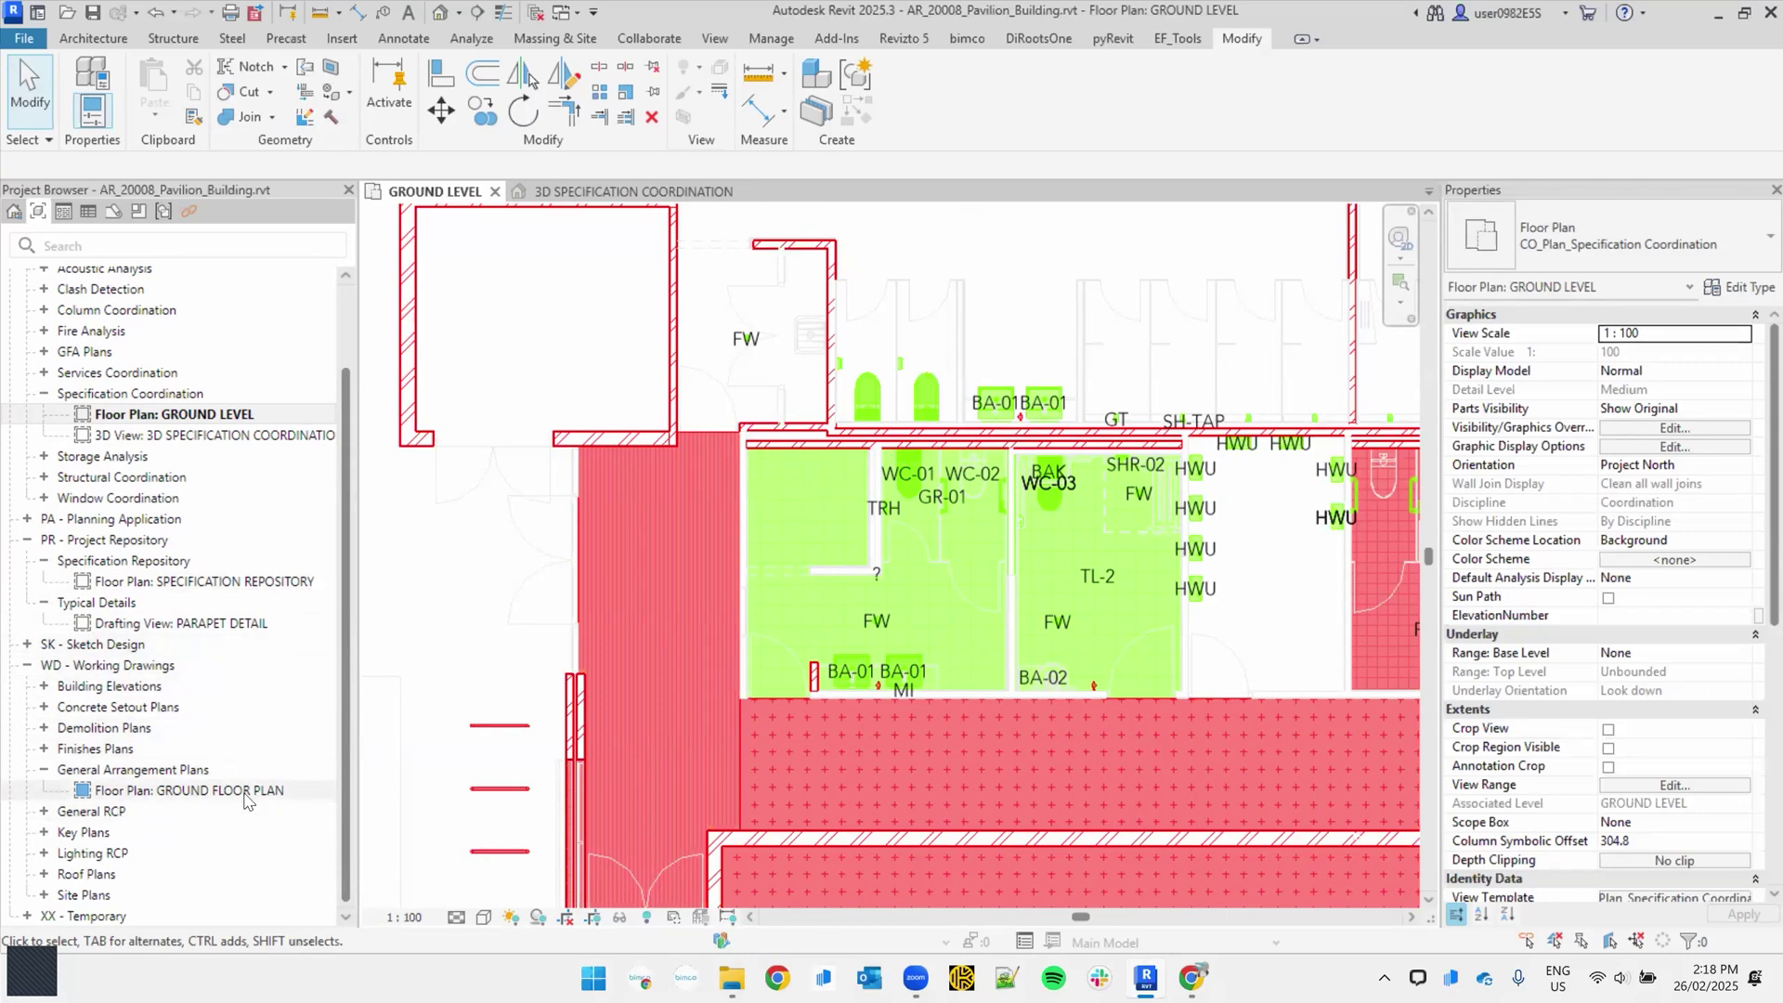
double_click(197, 624)
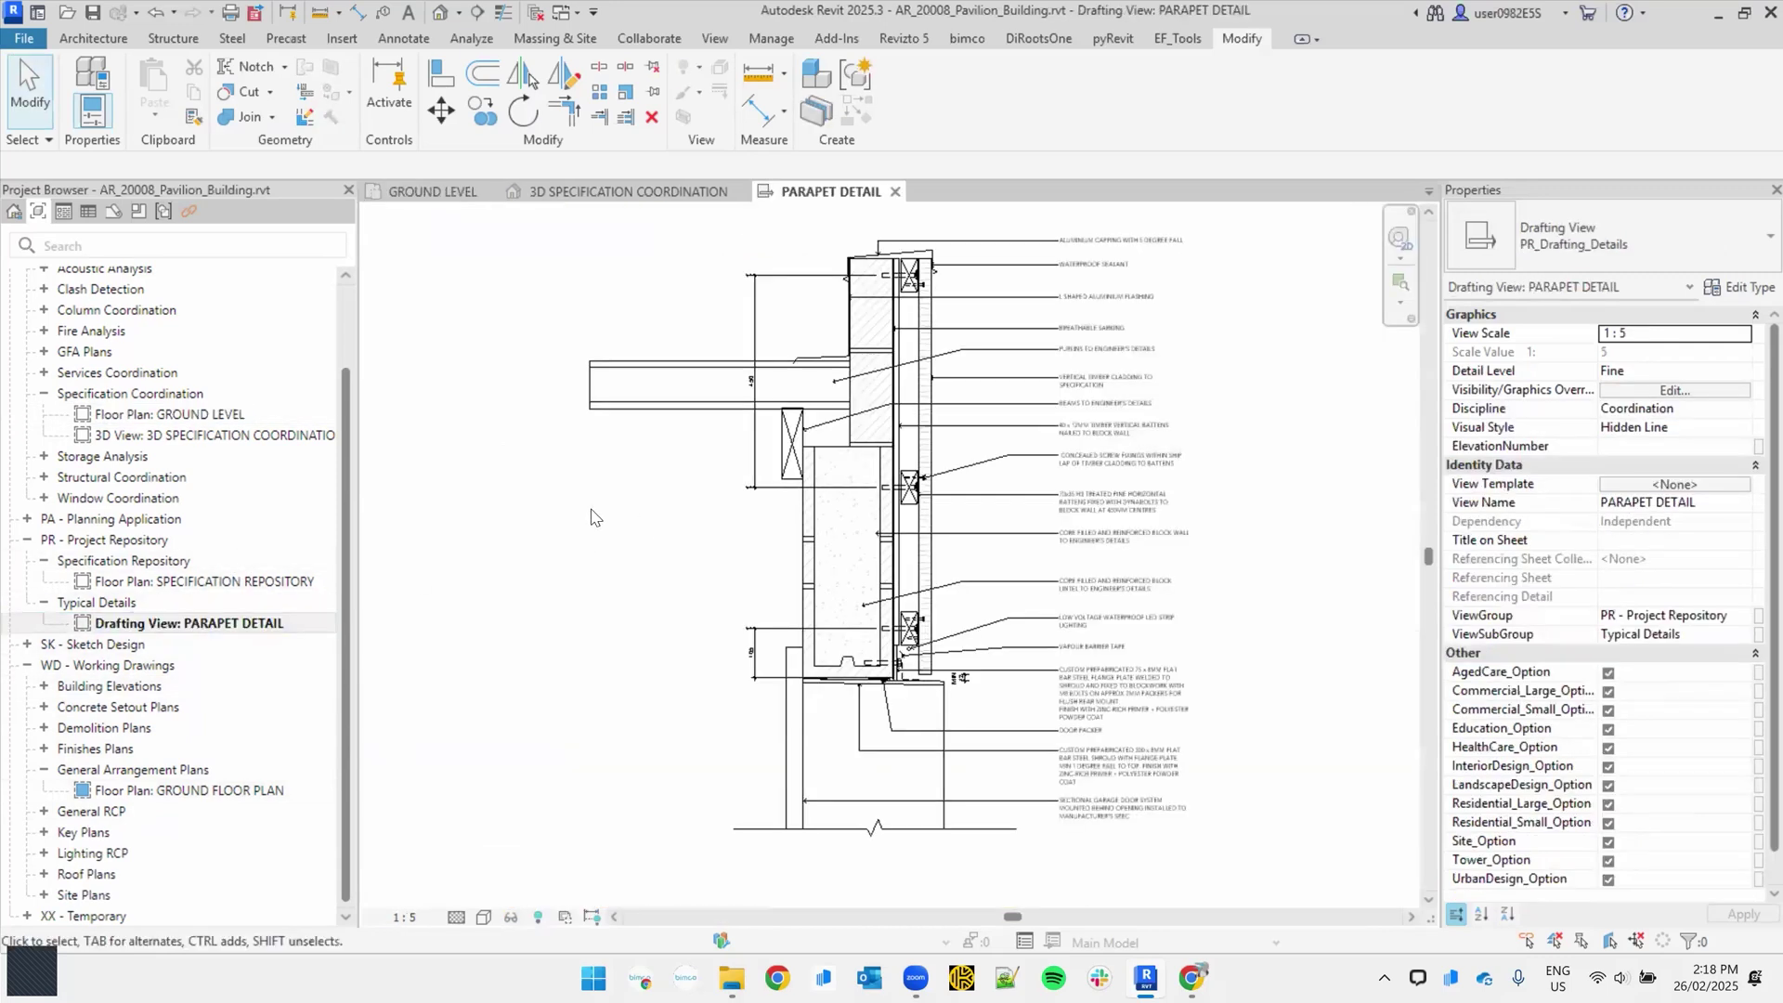
scroll(592, 518, "up", 4)
scroll(593, 517, "up", 6)
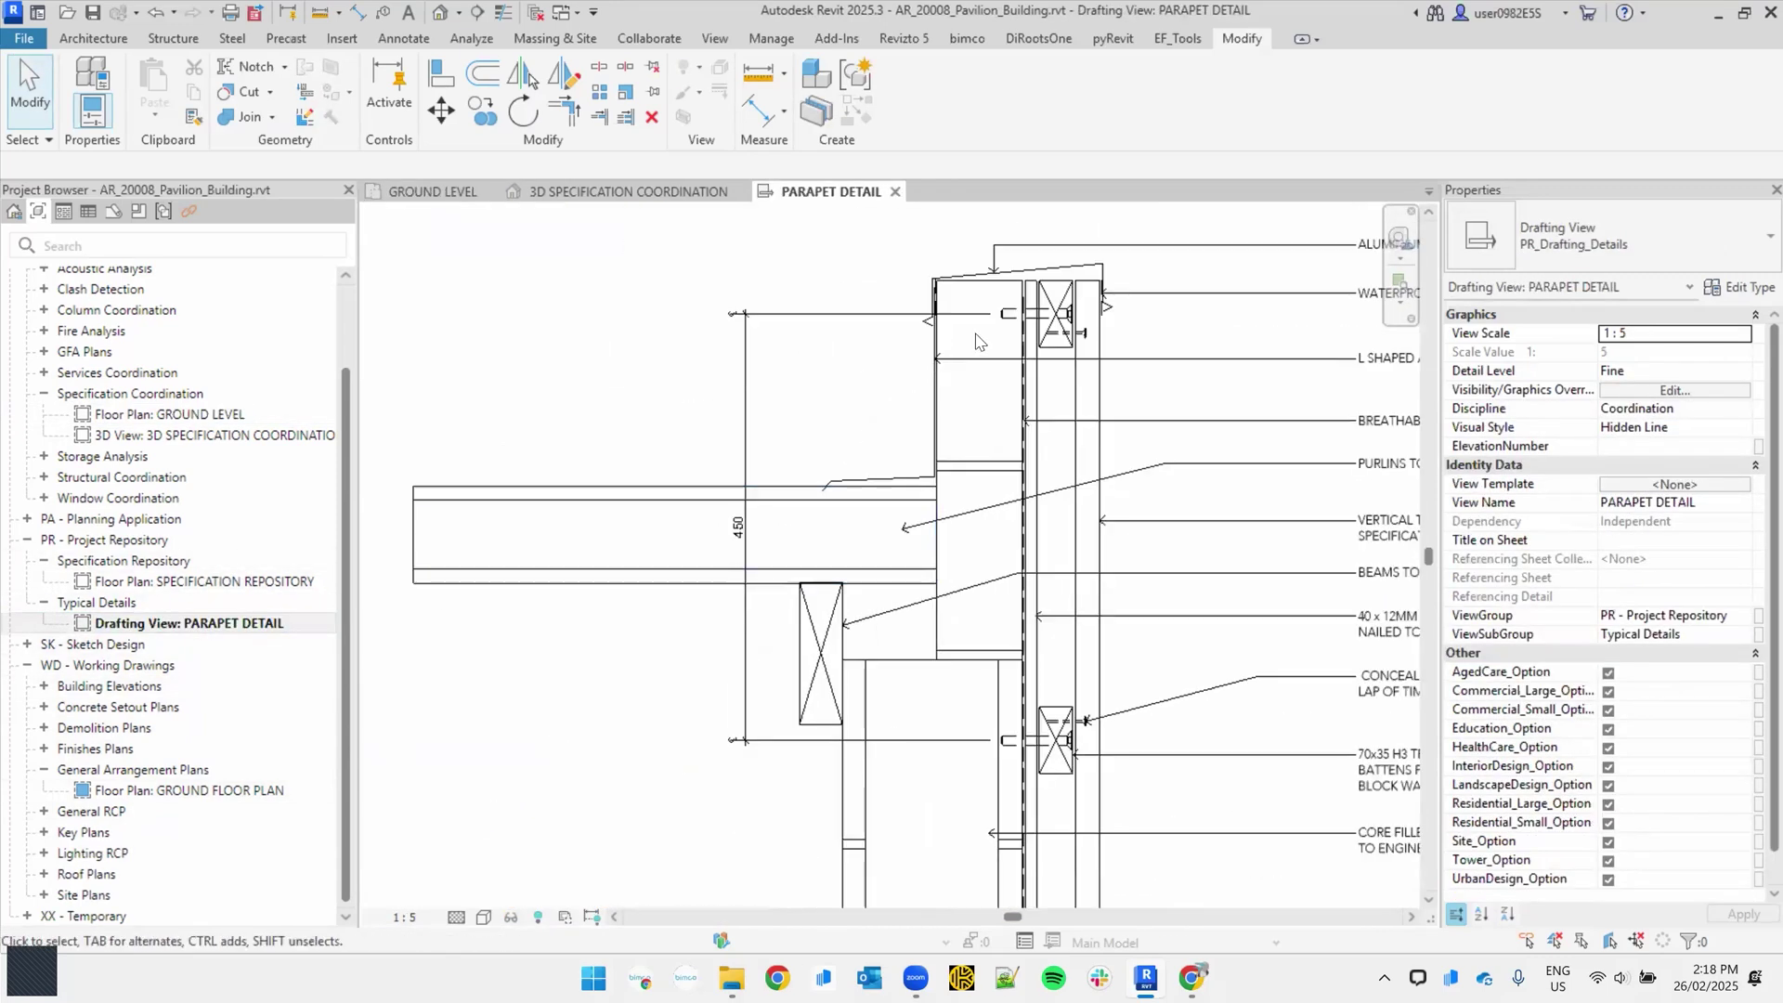
left_click(899, 452)
scroll(776, 483, "down", 3)
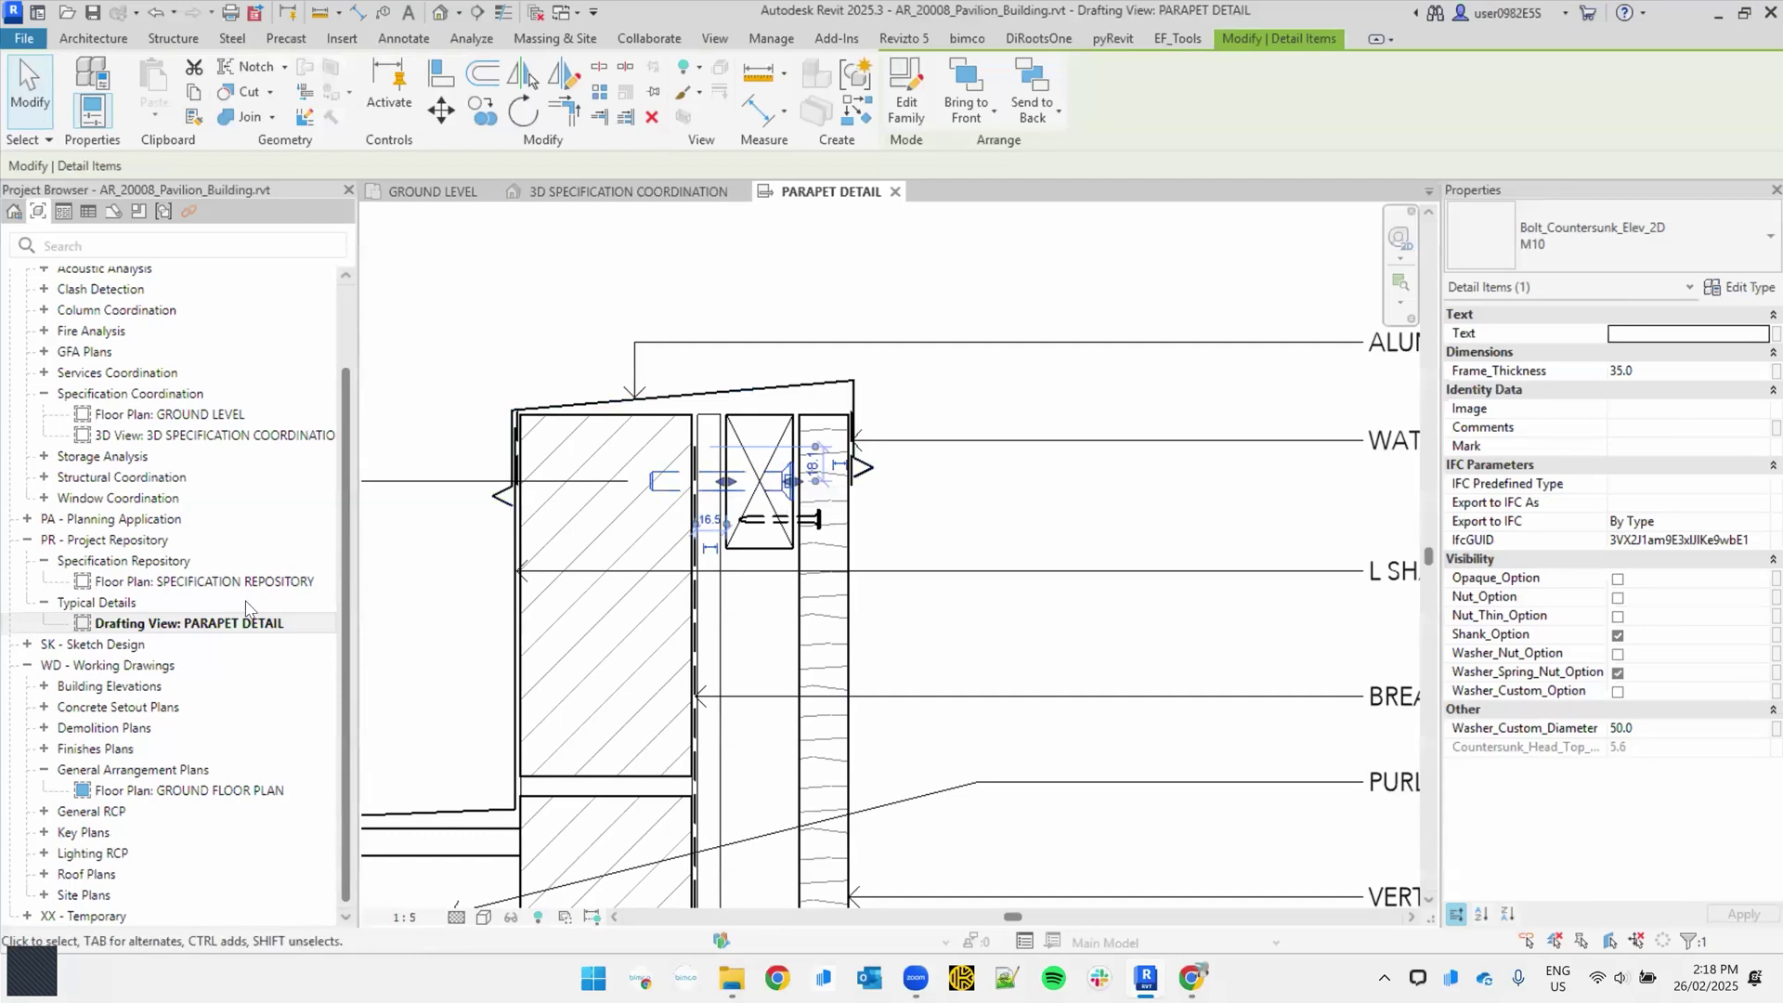
Step: Open the SPECIFICATION REPOSITORY floor plan and inspect the type of the Bolt placeholder generic model
double_click(213, 581)
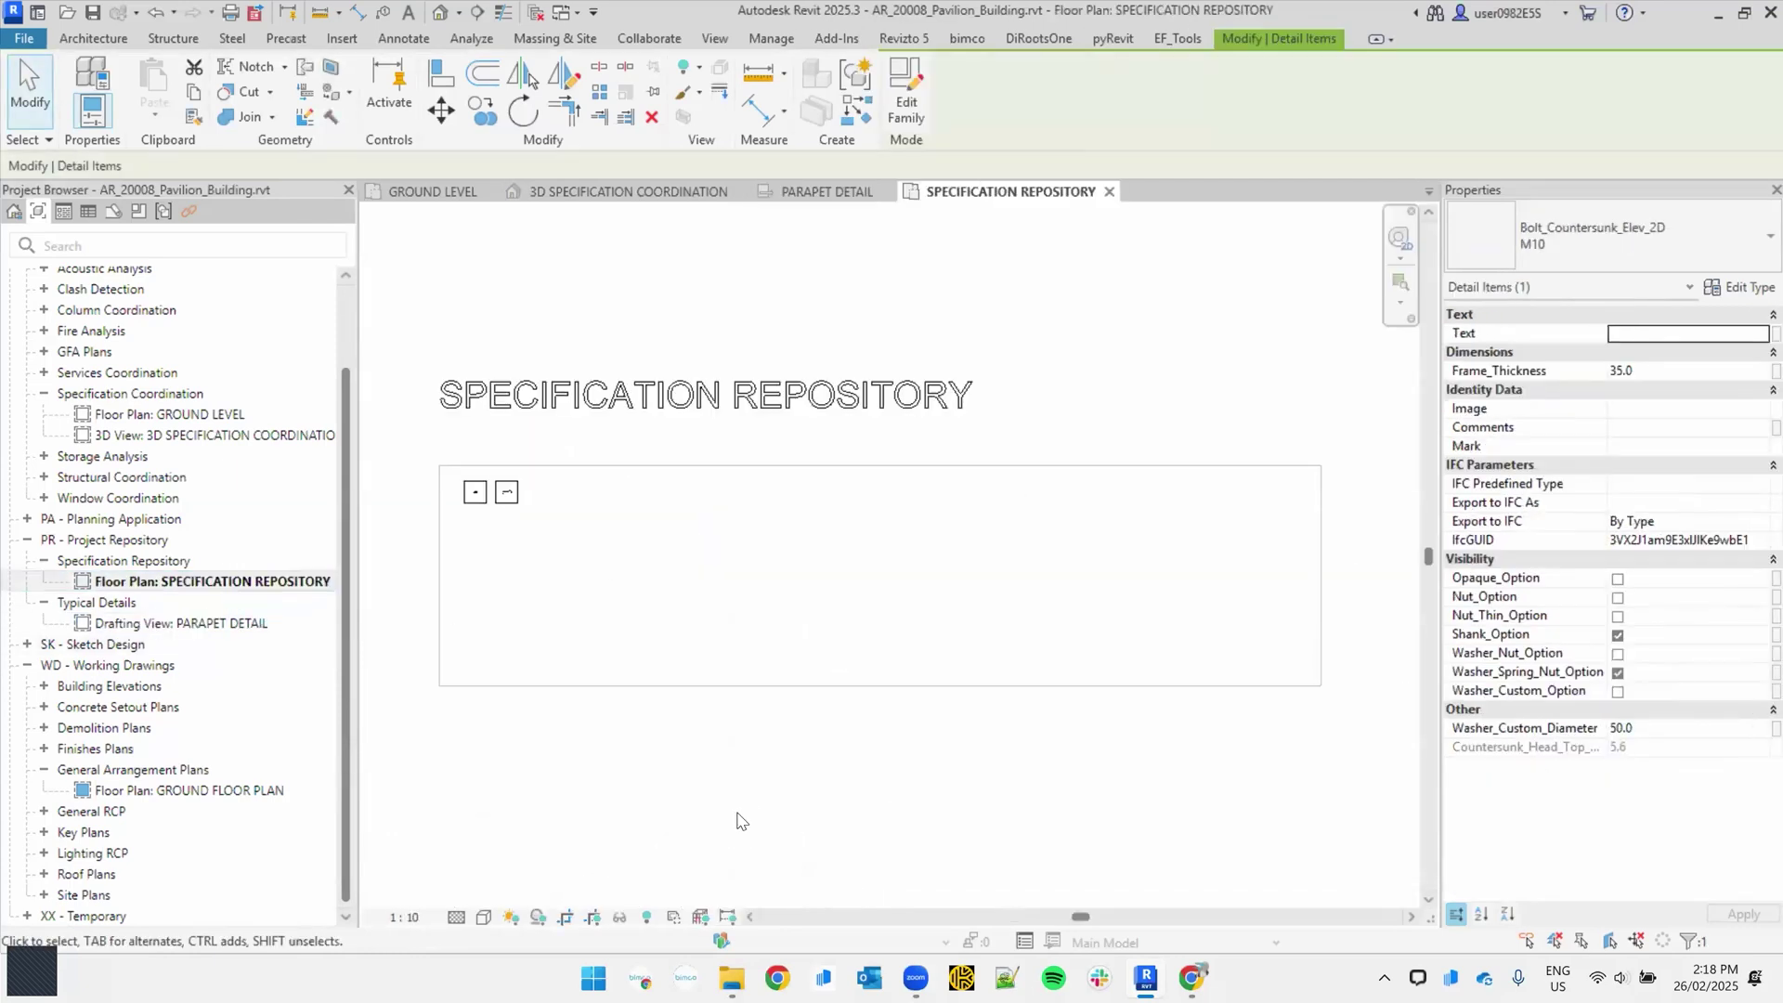
left_click(686, 783)
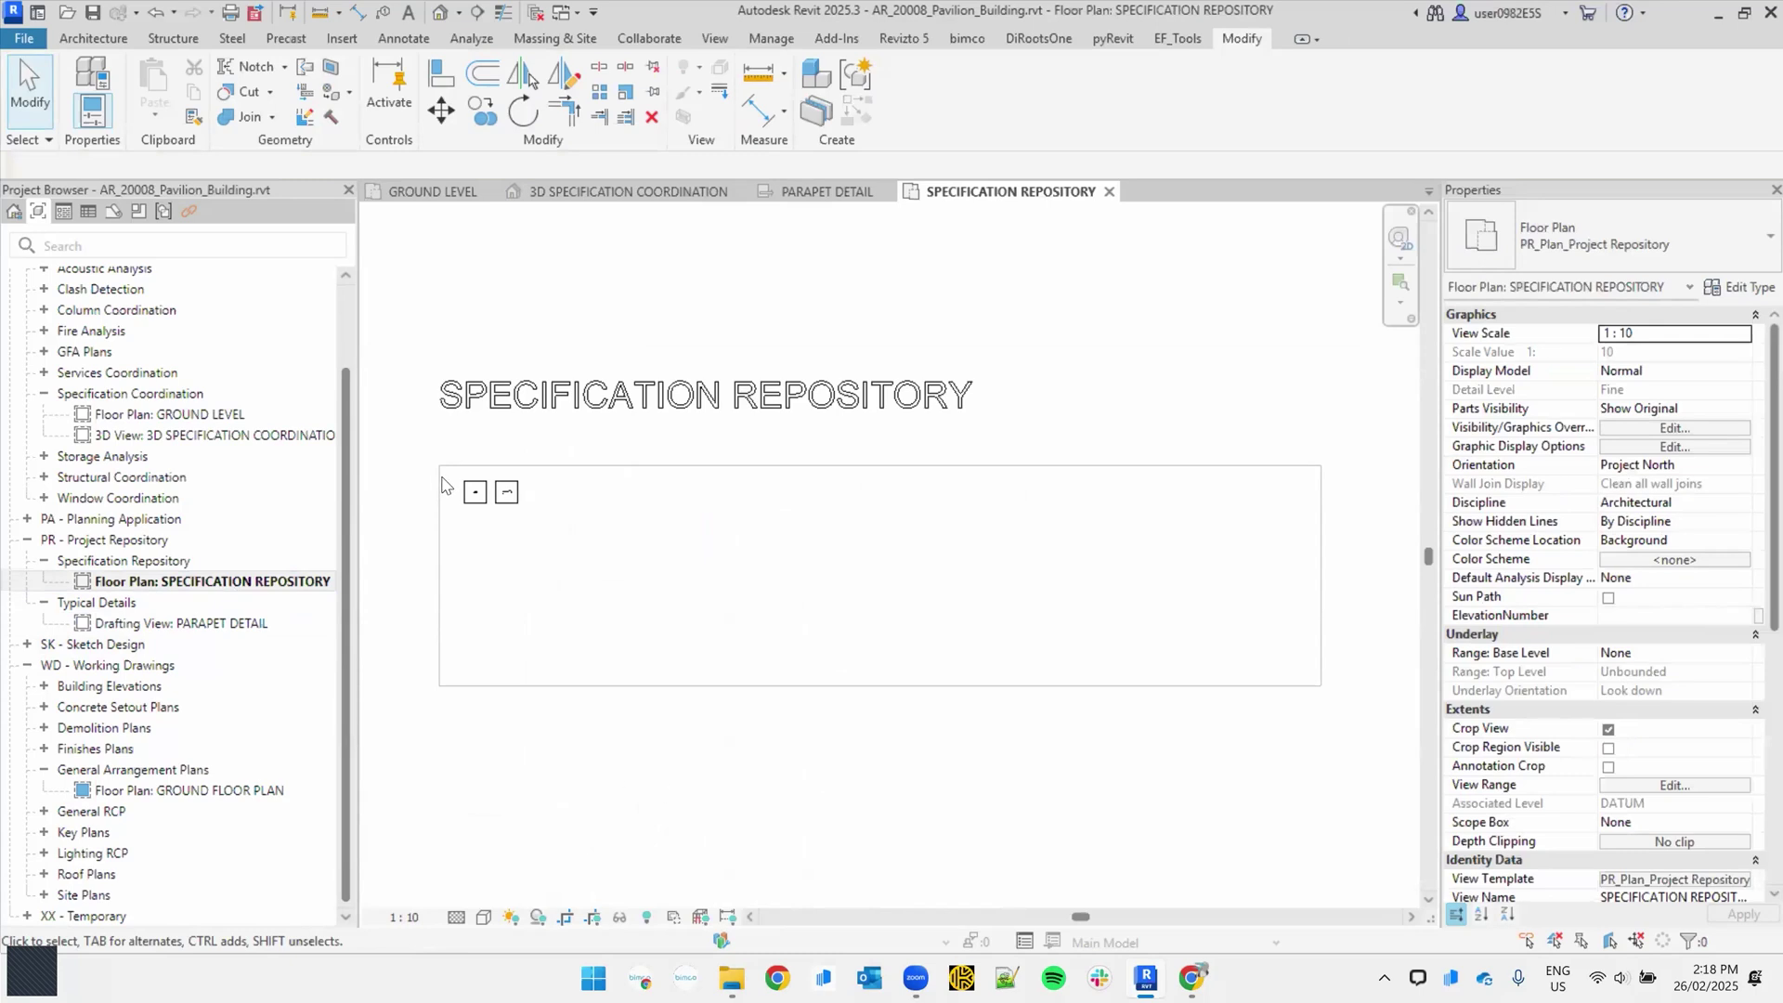
scroll(431, 526, "up", 1)
scroll(701, 689, "up", 3)
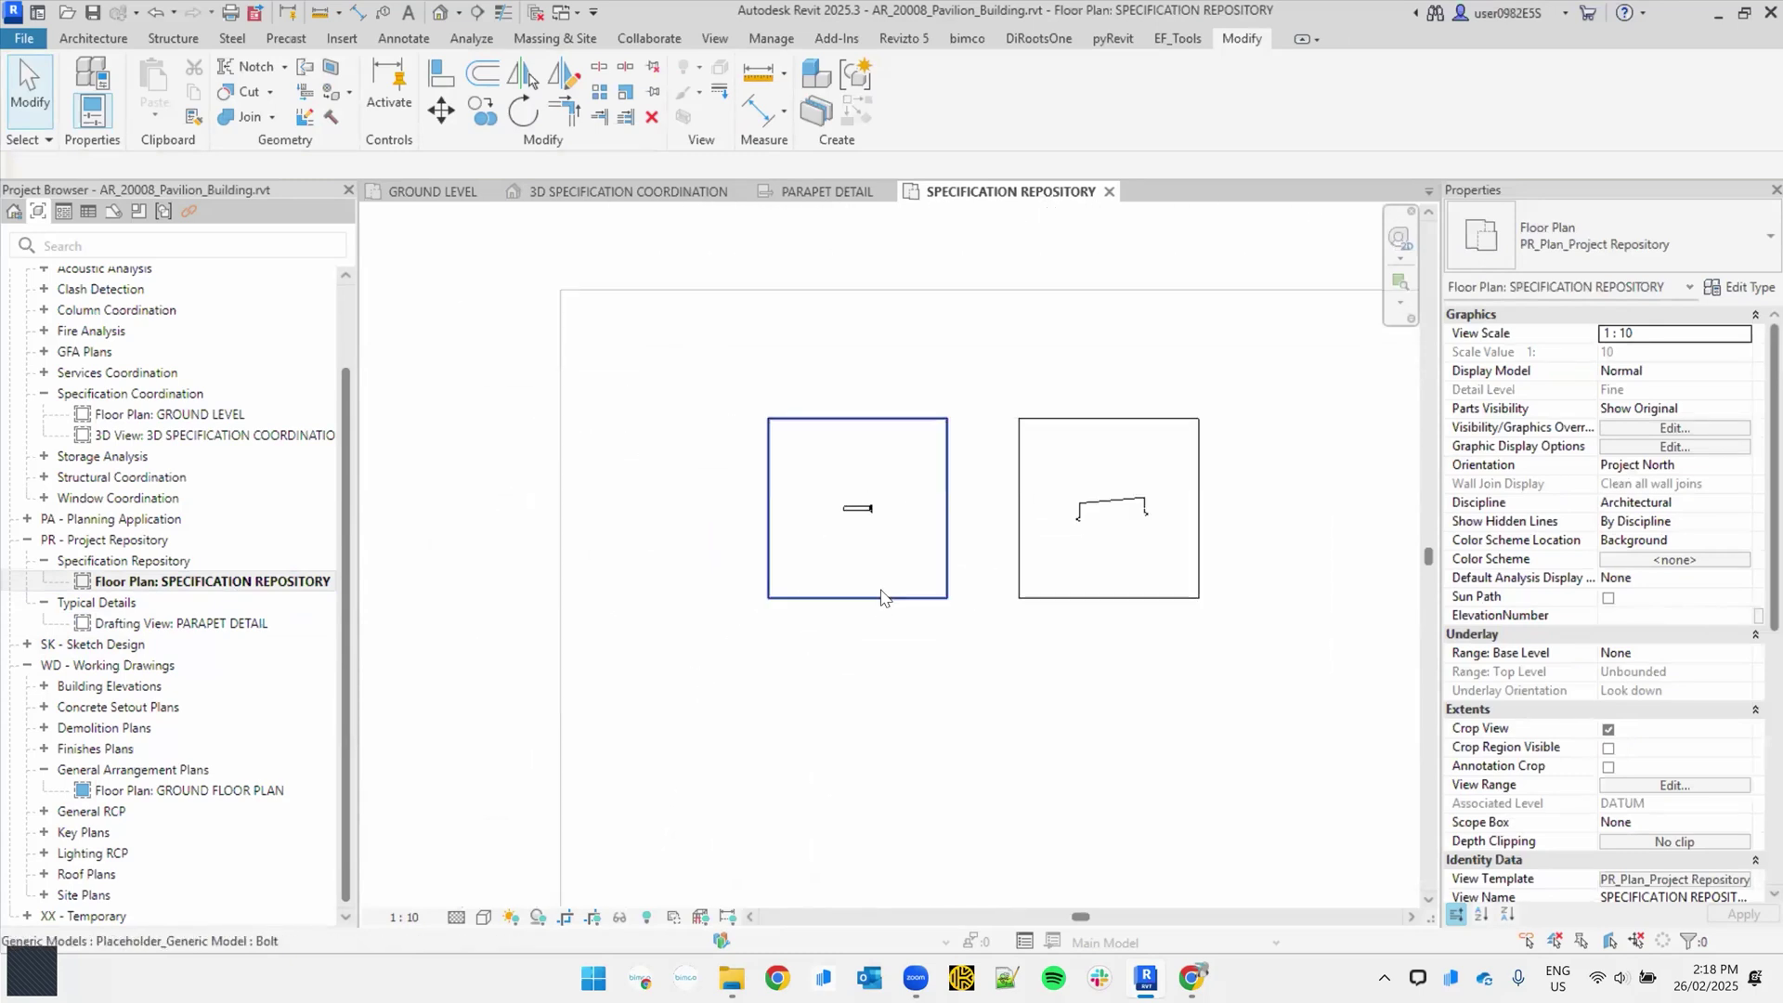
left_click(881, 596)
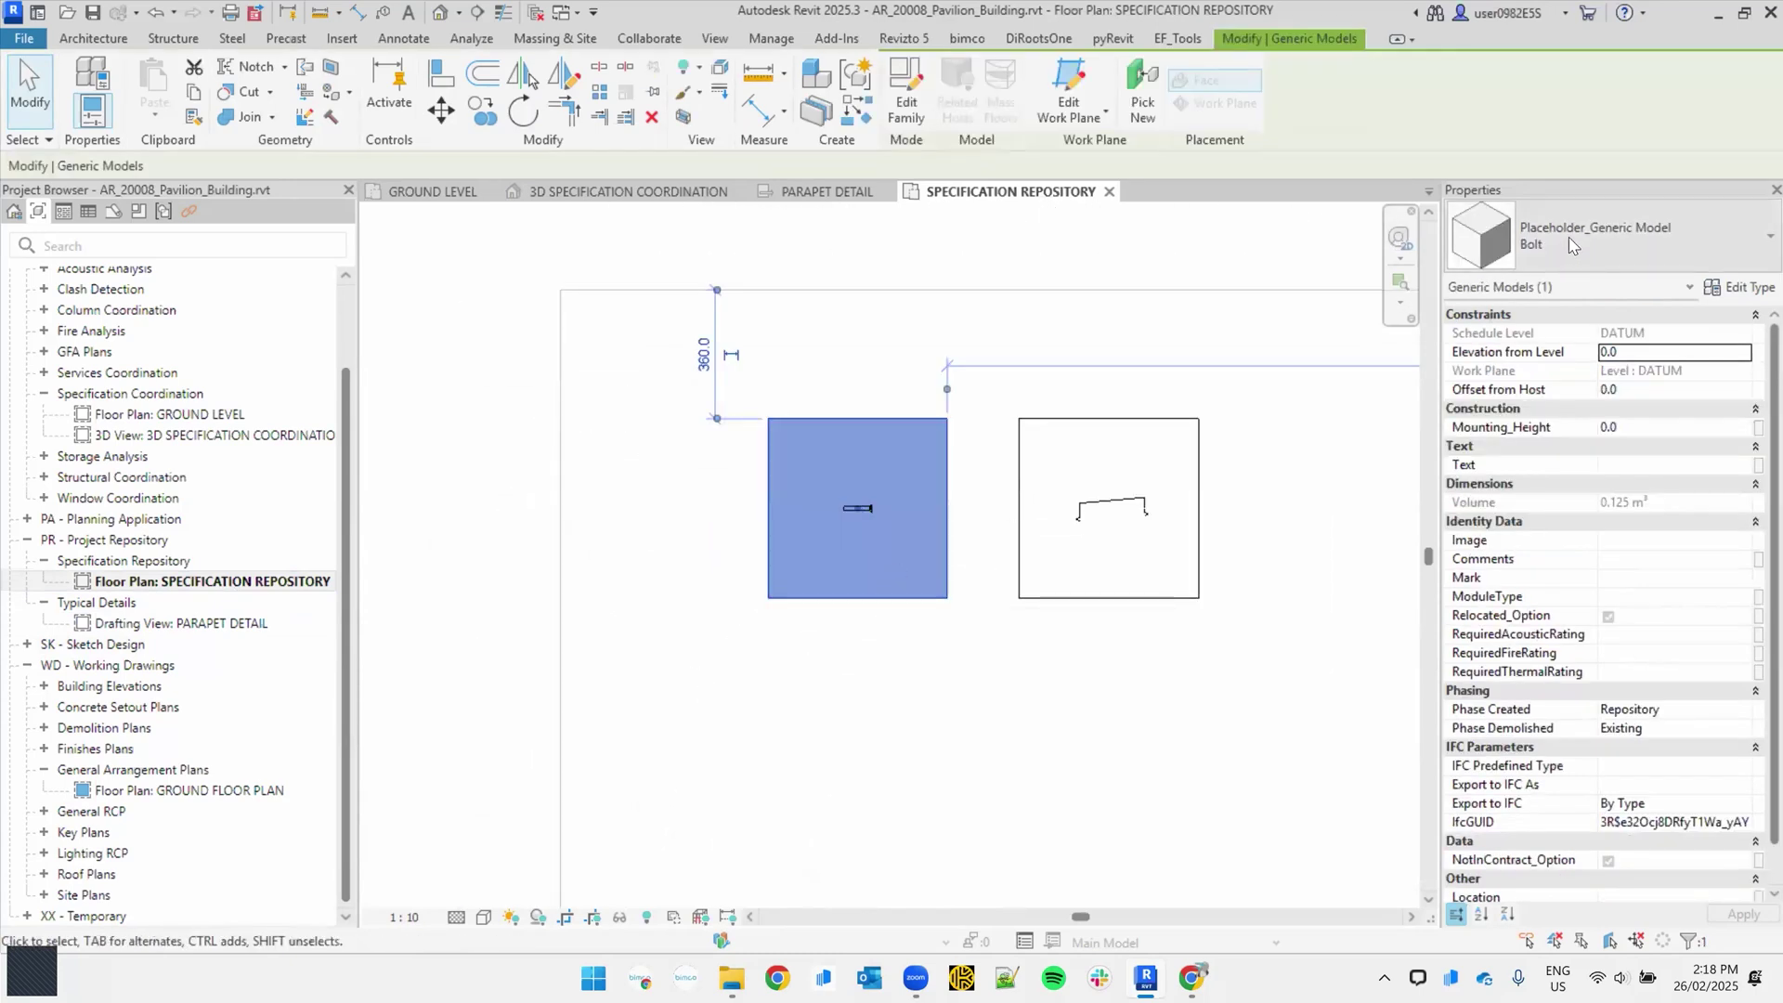
left_click(1618, 253)
left_click(1618, 253)
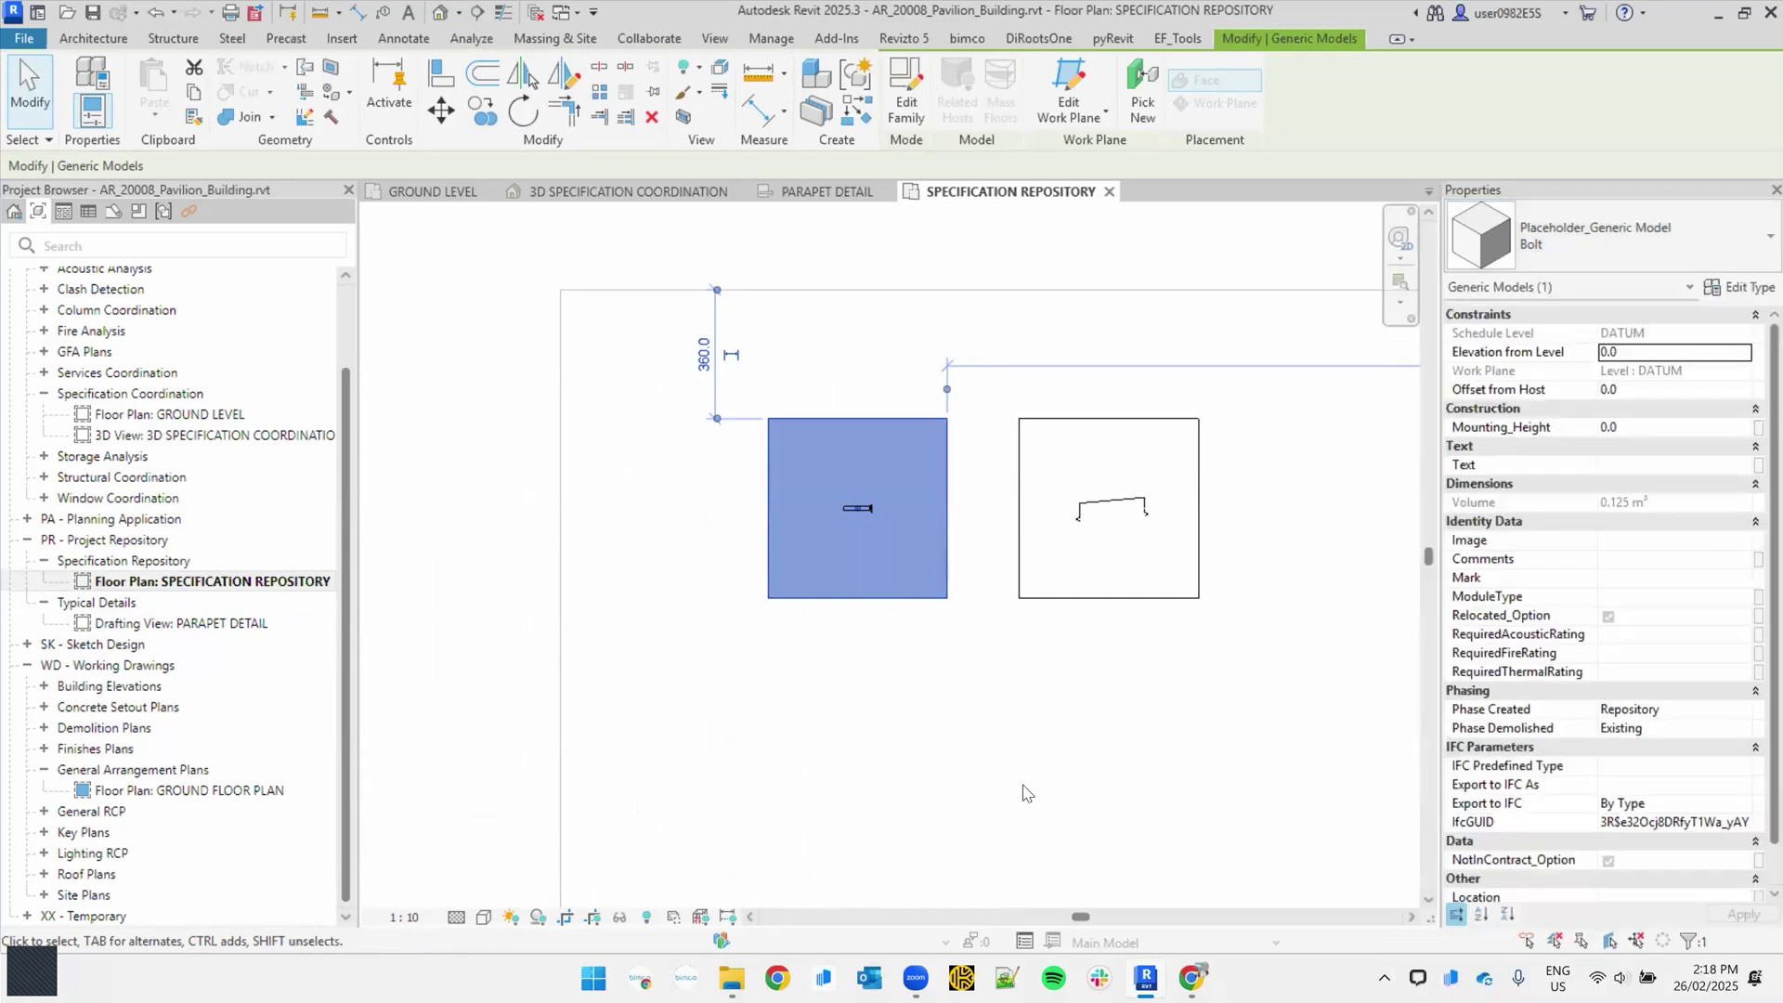
Step: Select the countersunk bolt detail item inside the Bolt placeholder square to check its properties
left_click(1024, 791)
scroll(904, 572, "up", 4)
middle_click_drag(792, 409, 805, 491)
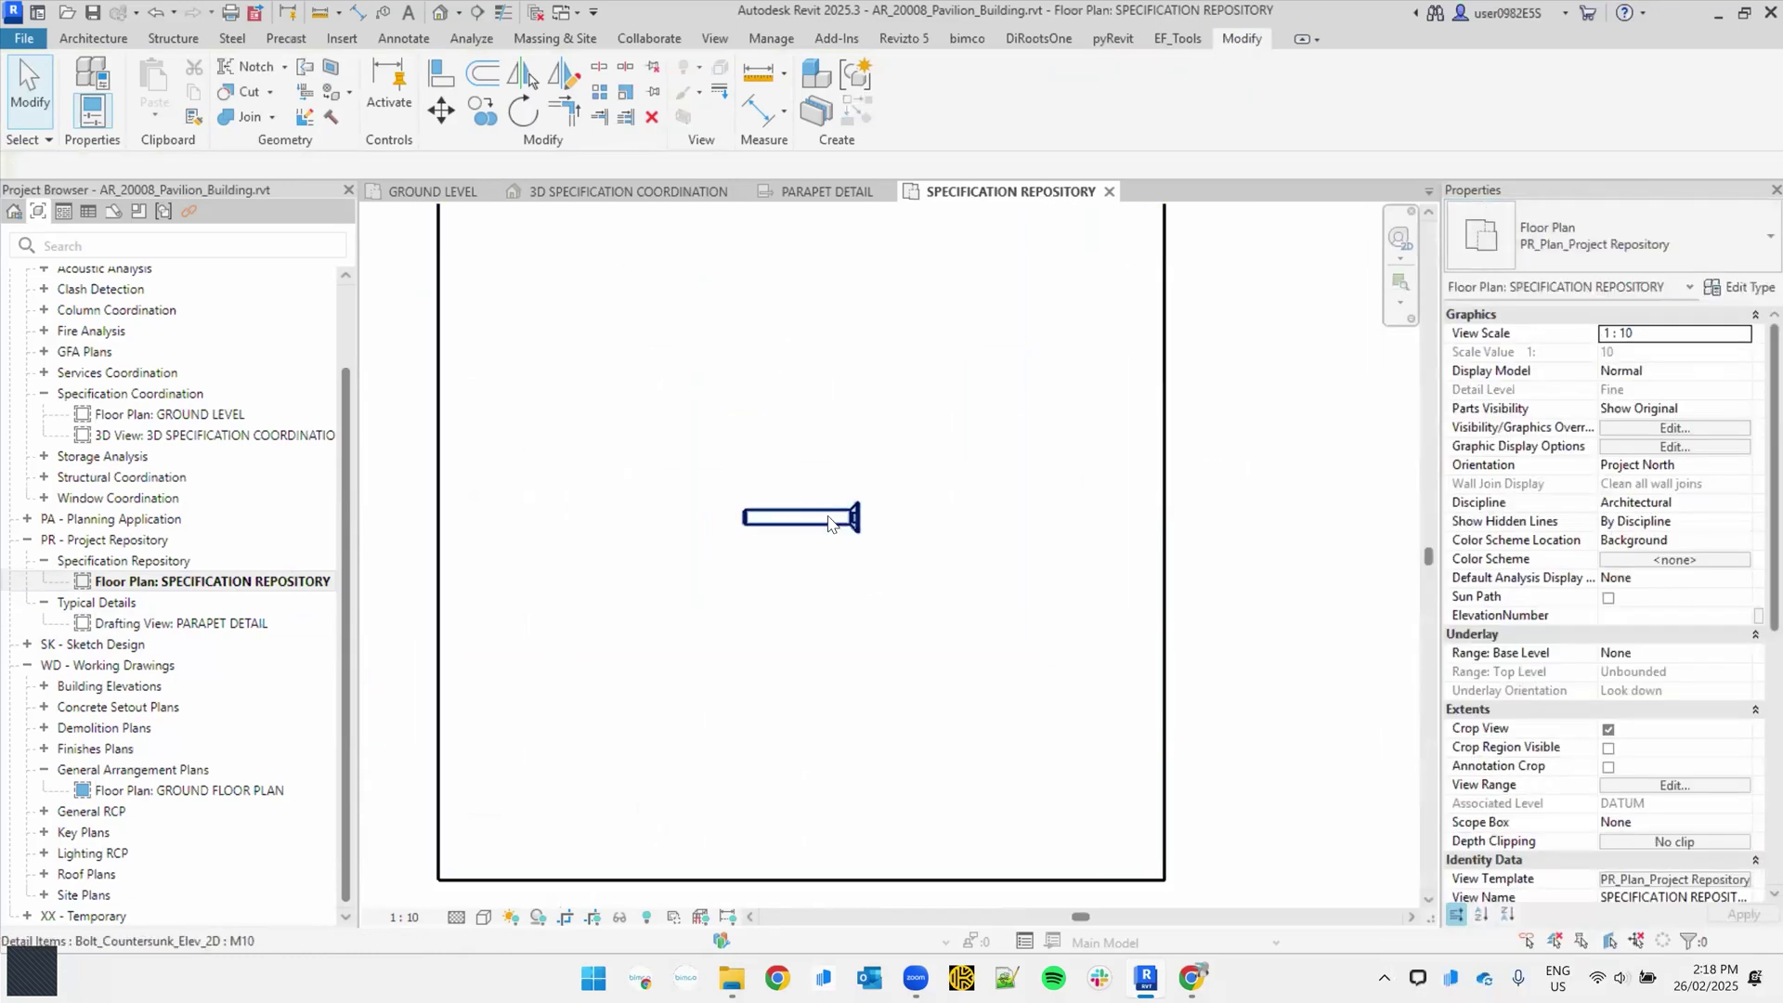
left_click(820, 516)
scroll(964, 528, "down", 3)
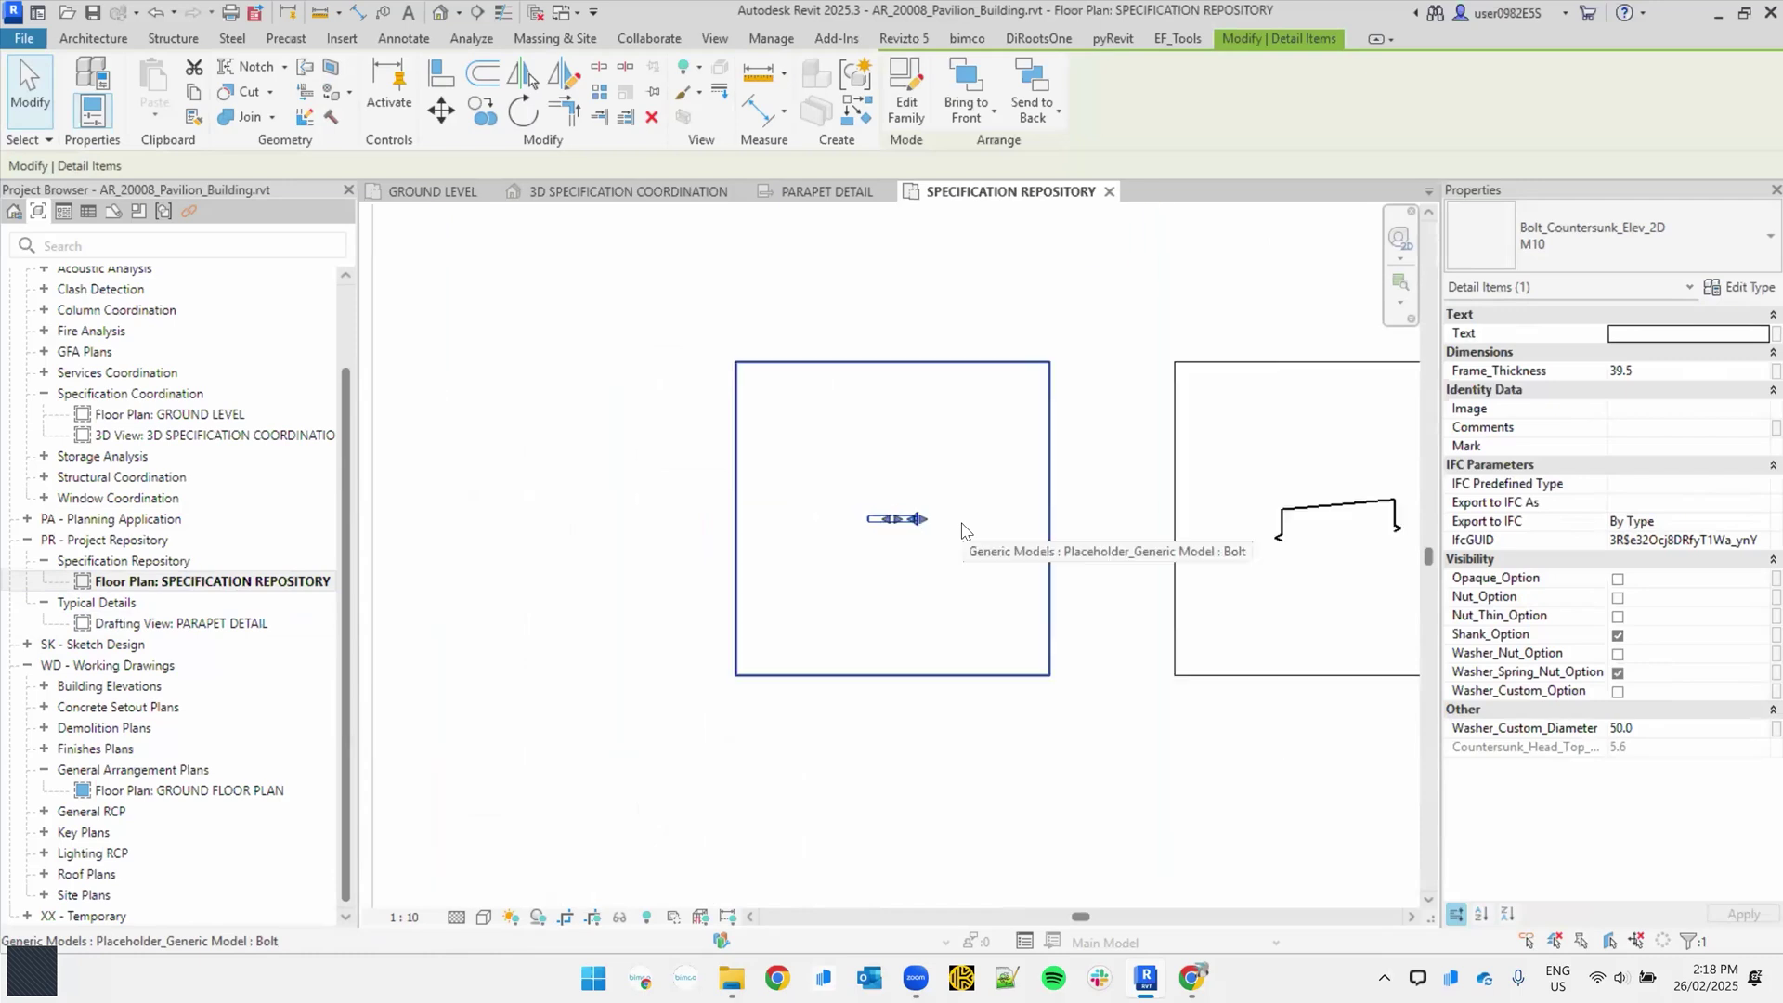
Step: Enable Specification_Option in the type properties of the Bolt placeholder generic model
left_click(1017, 381)
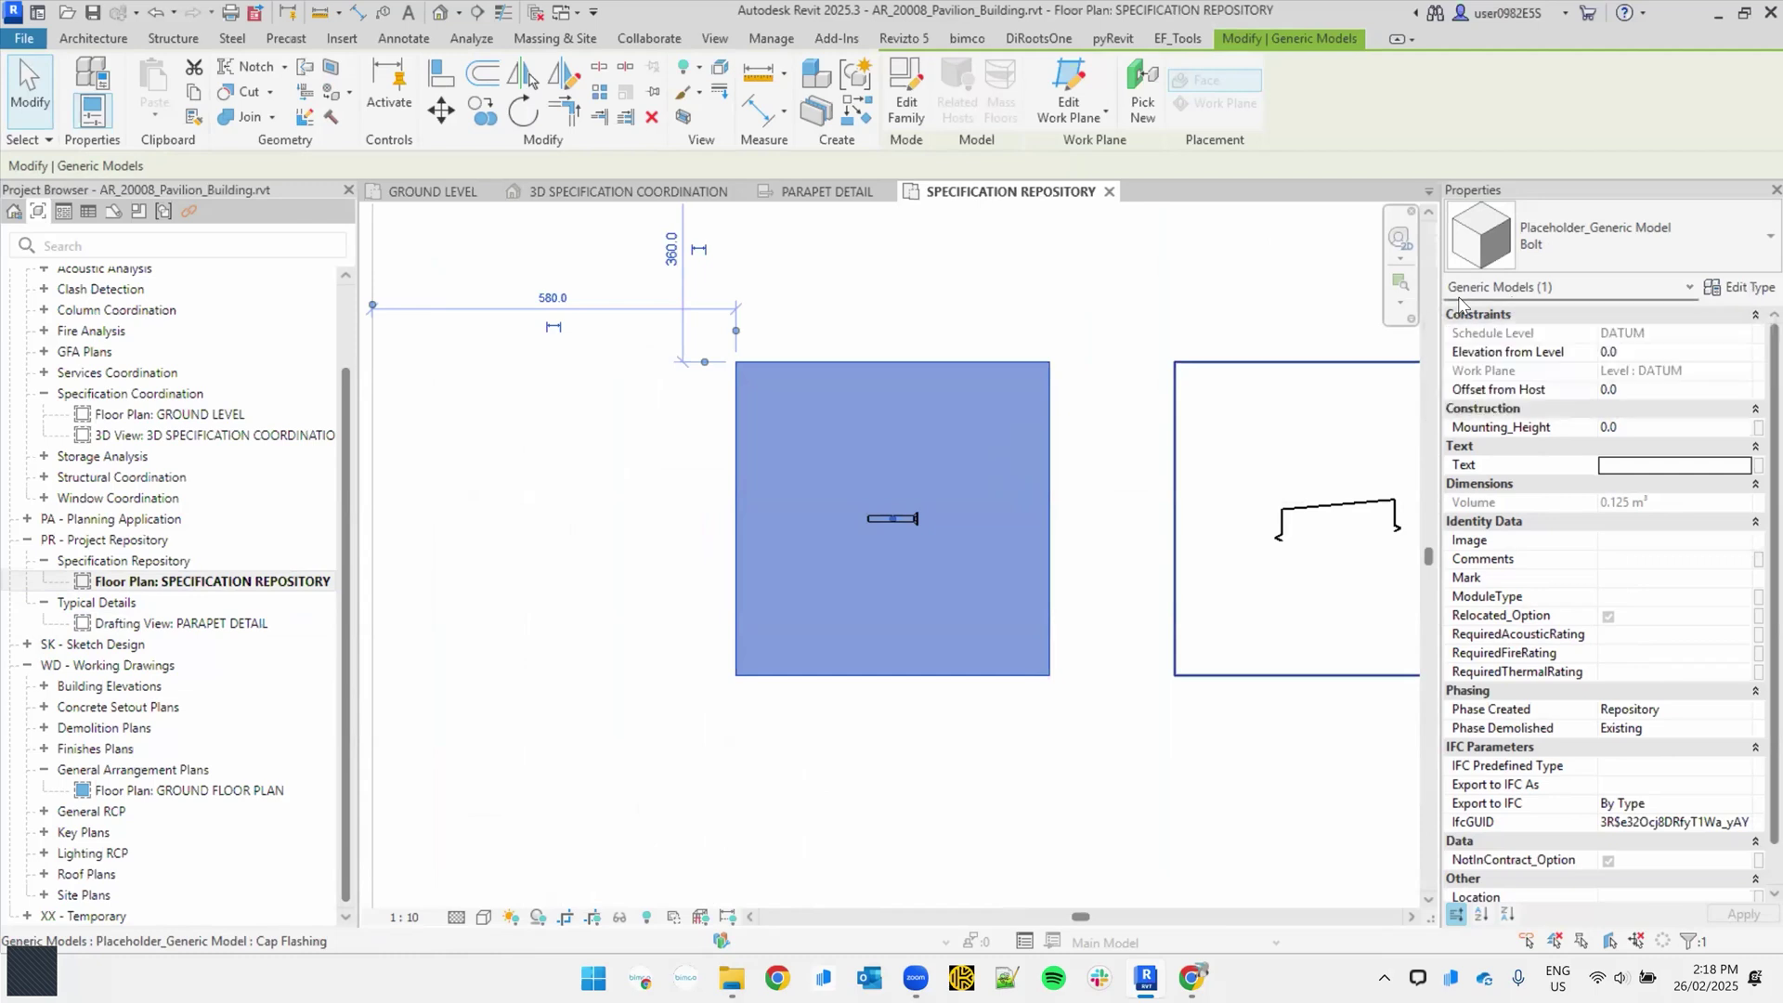
left_click(1714, 292)
scroll(1550, 528, "down", 5)
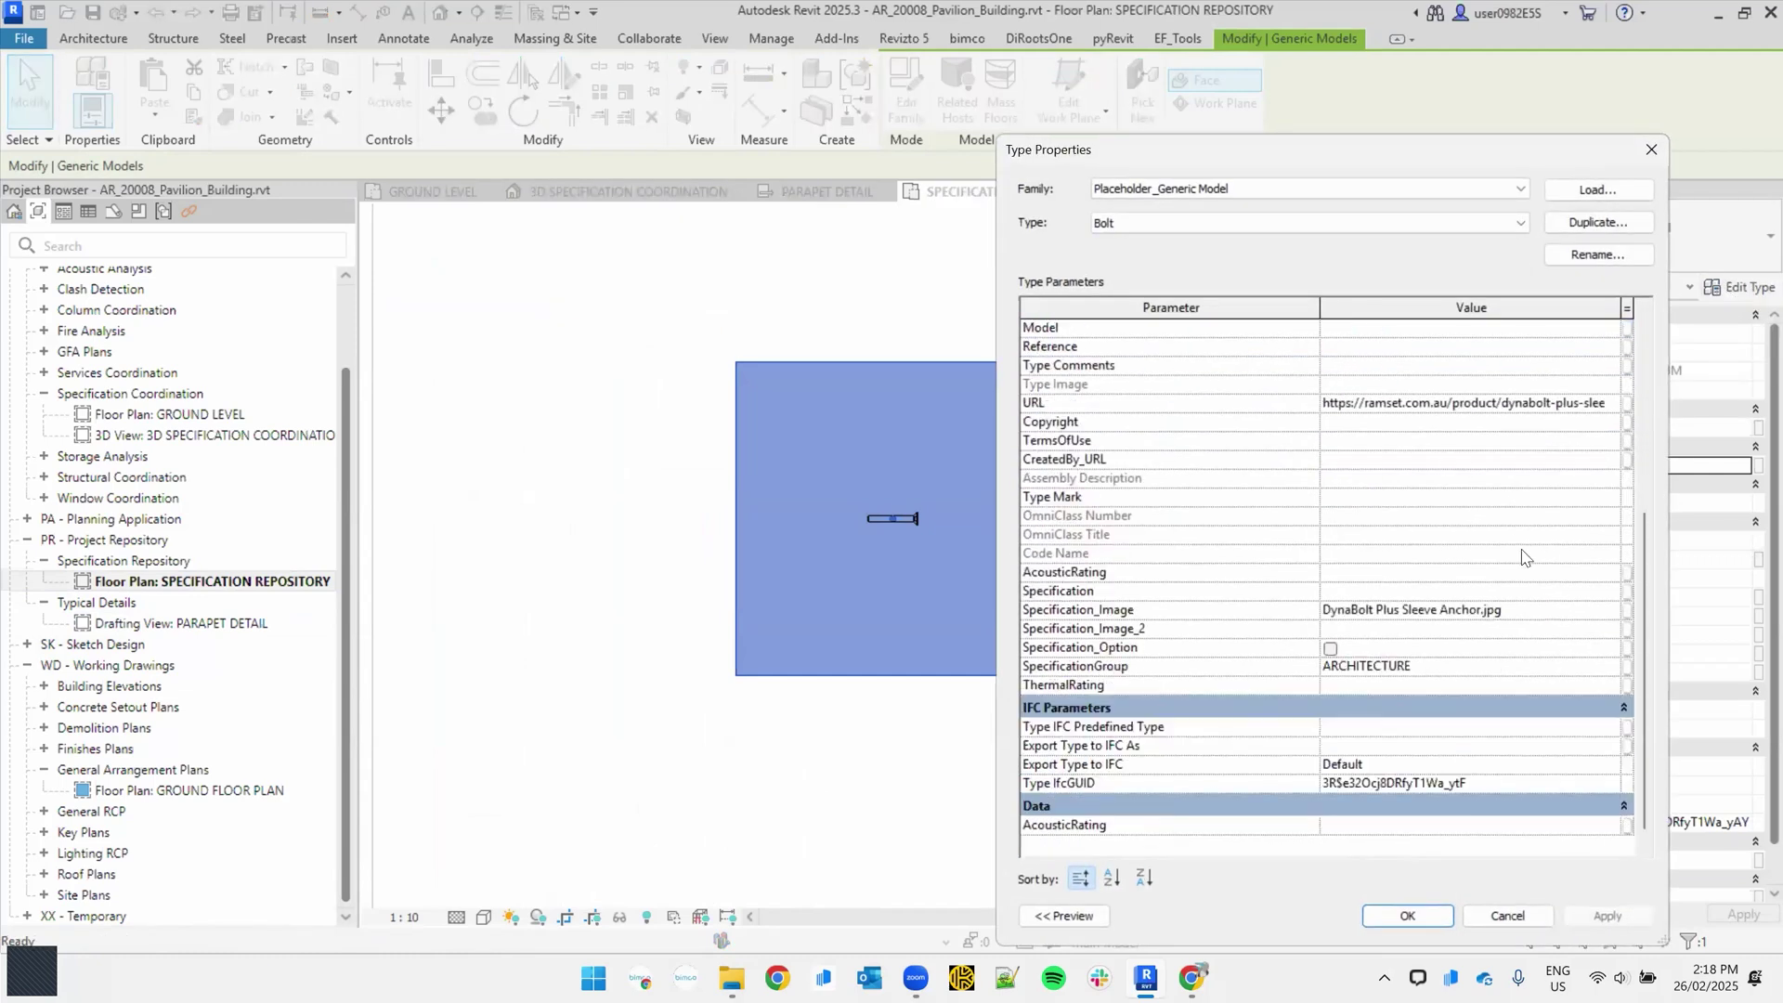
left_click(1330, 649)
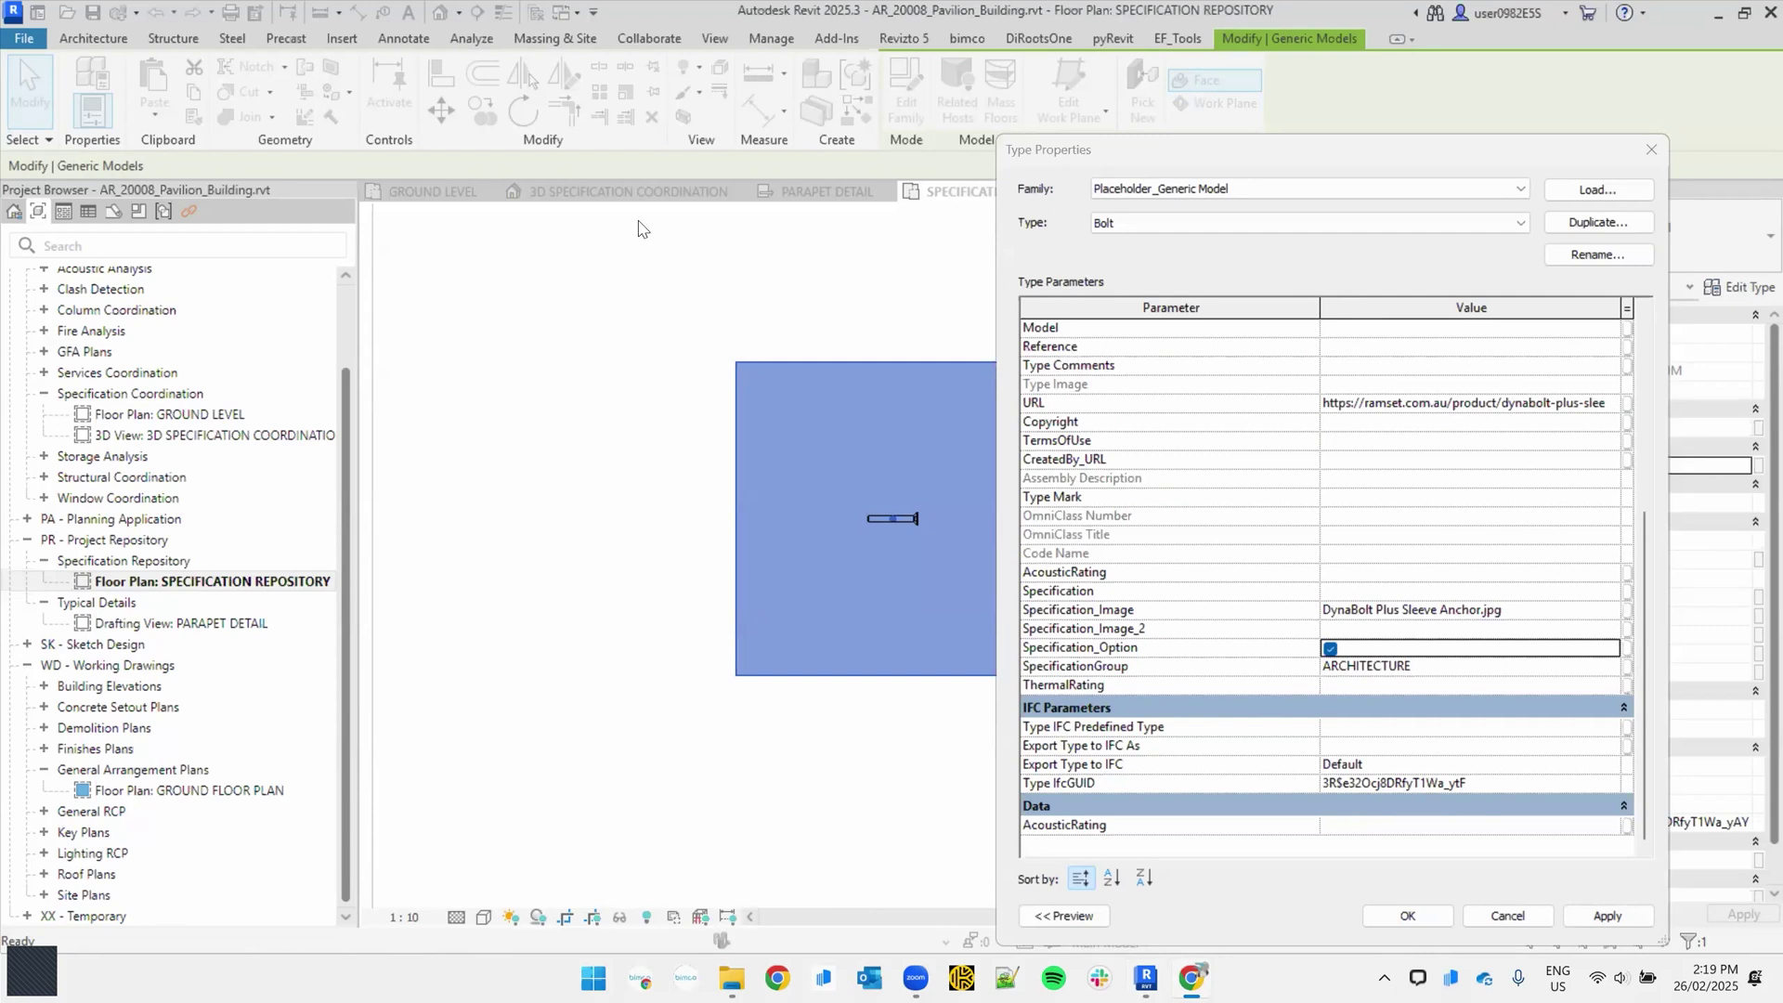
Step: Fill the Bolt type's Specification with DynaBolt Plus Sleeve Anchor, SKU DP10075GH, Hex Nut, Galvanised, size M10, length 76 mm, and confirm the type properties
left_click(1369, 595)
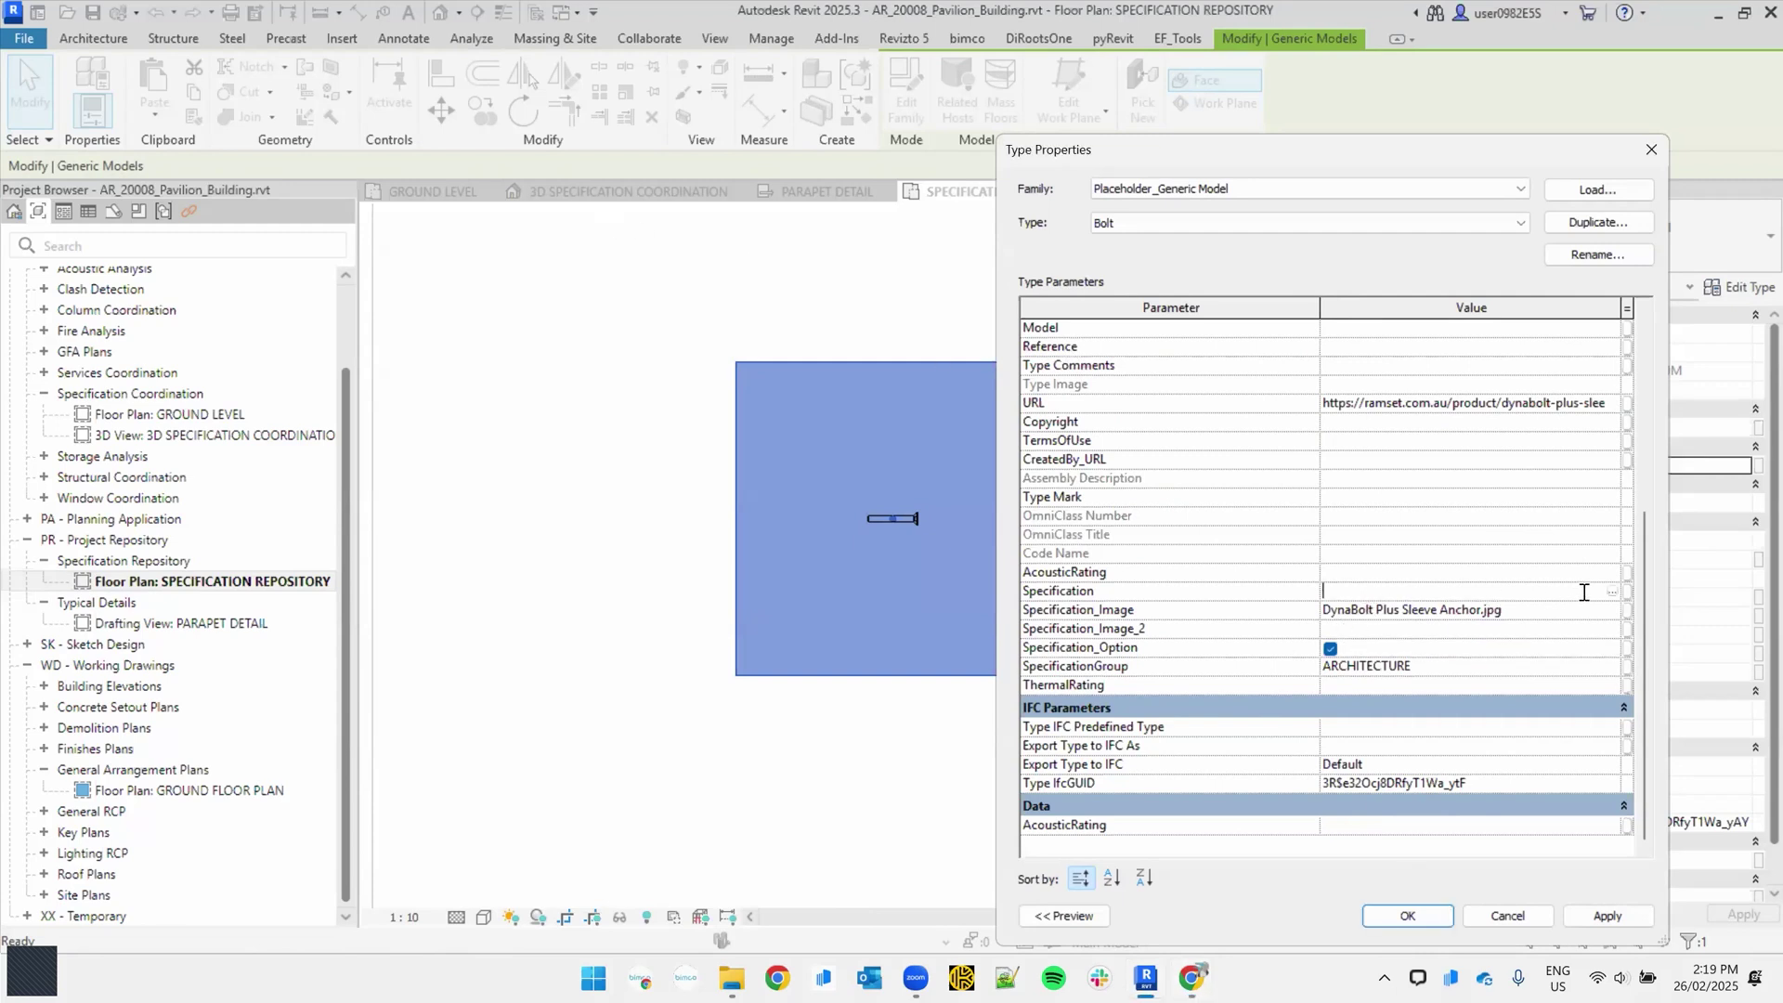
left_click(1611, 593)
type("DynaBolt Plus Sleeve Anchor SKU: DP10075GH Head Style:Hex Nut Material:Galvanised Anchor Size:M10 Anchor Length (mm):76 Max. Fixture Thickness (mm):30 Drilled Hole (mm):10 Min. Hole Depth (mm):65 Effective Length (mm):69 Fixture Hole (mm):12 Order Qty:50")
left_click(1345, 687)
left_click(1410, 917)
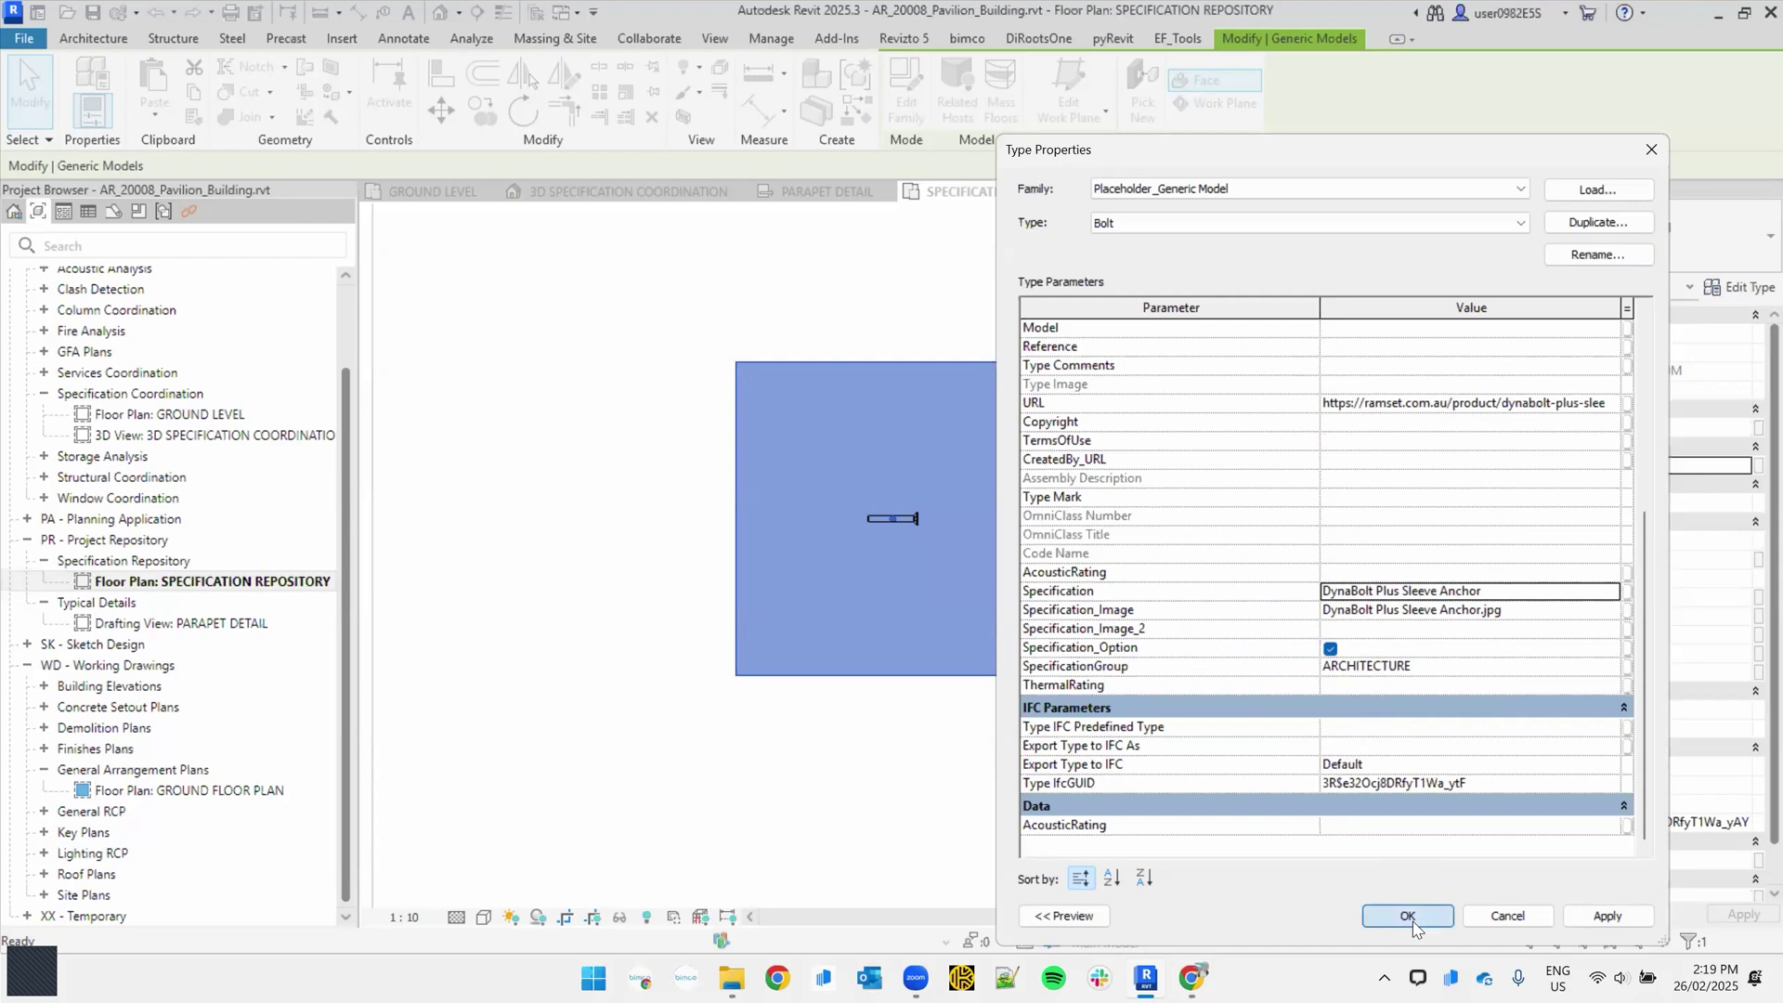
left_click(1223, 761)
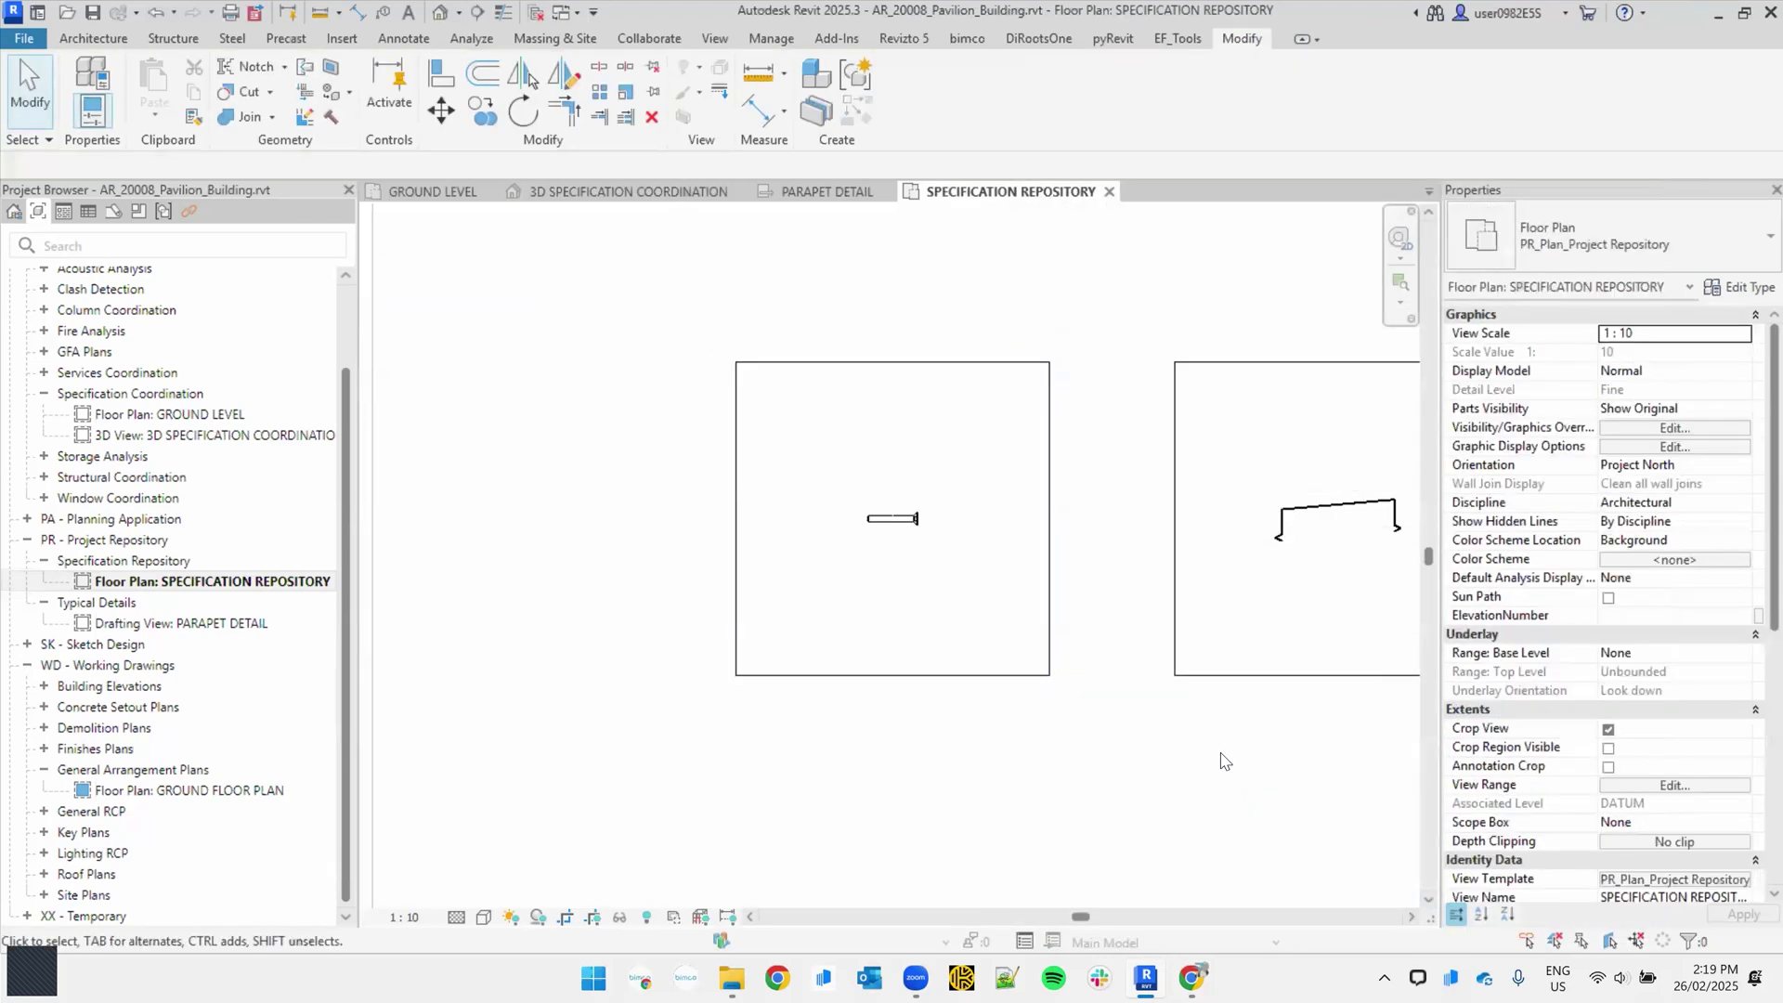
left_click(992, 675)
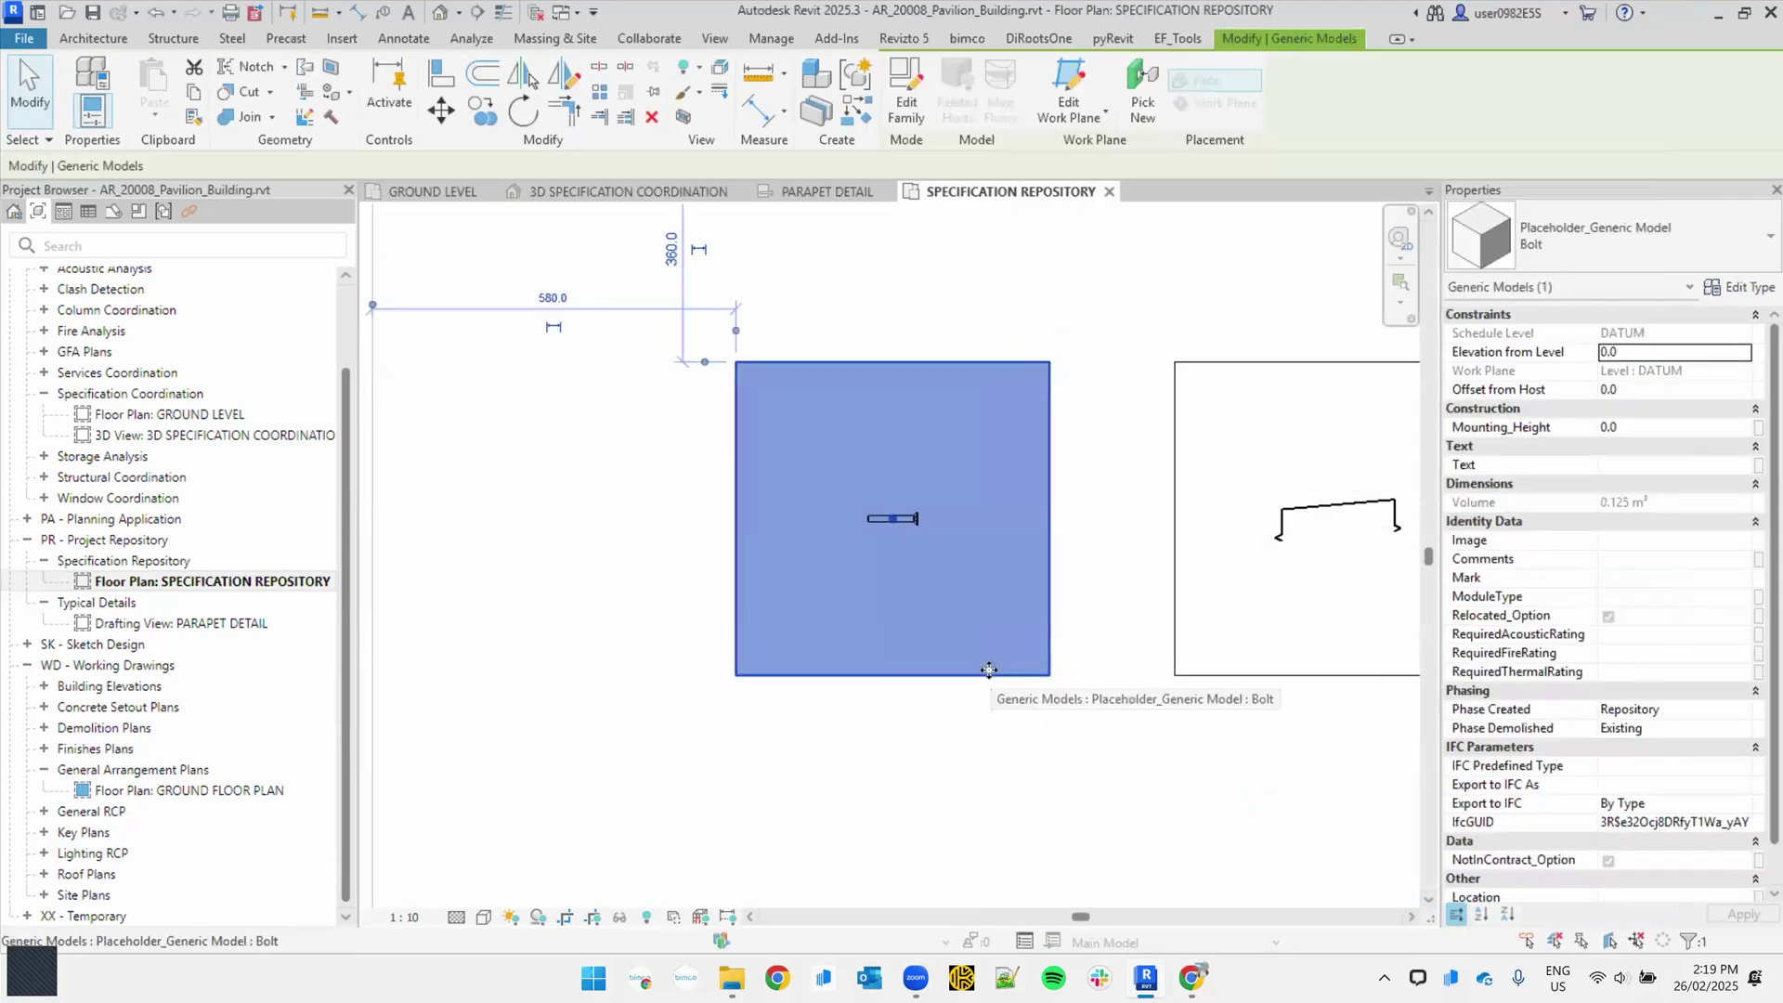
left_click(973, 825)
Step: Open the 3D SPECIFICATION COORDINATION view and turn off its Section Box
left_click(610, 197)
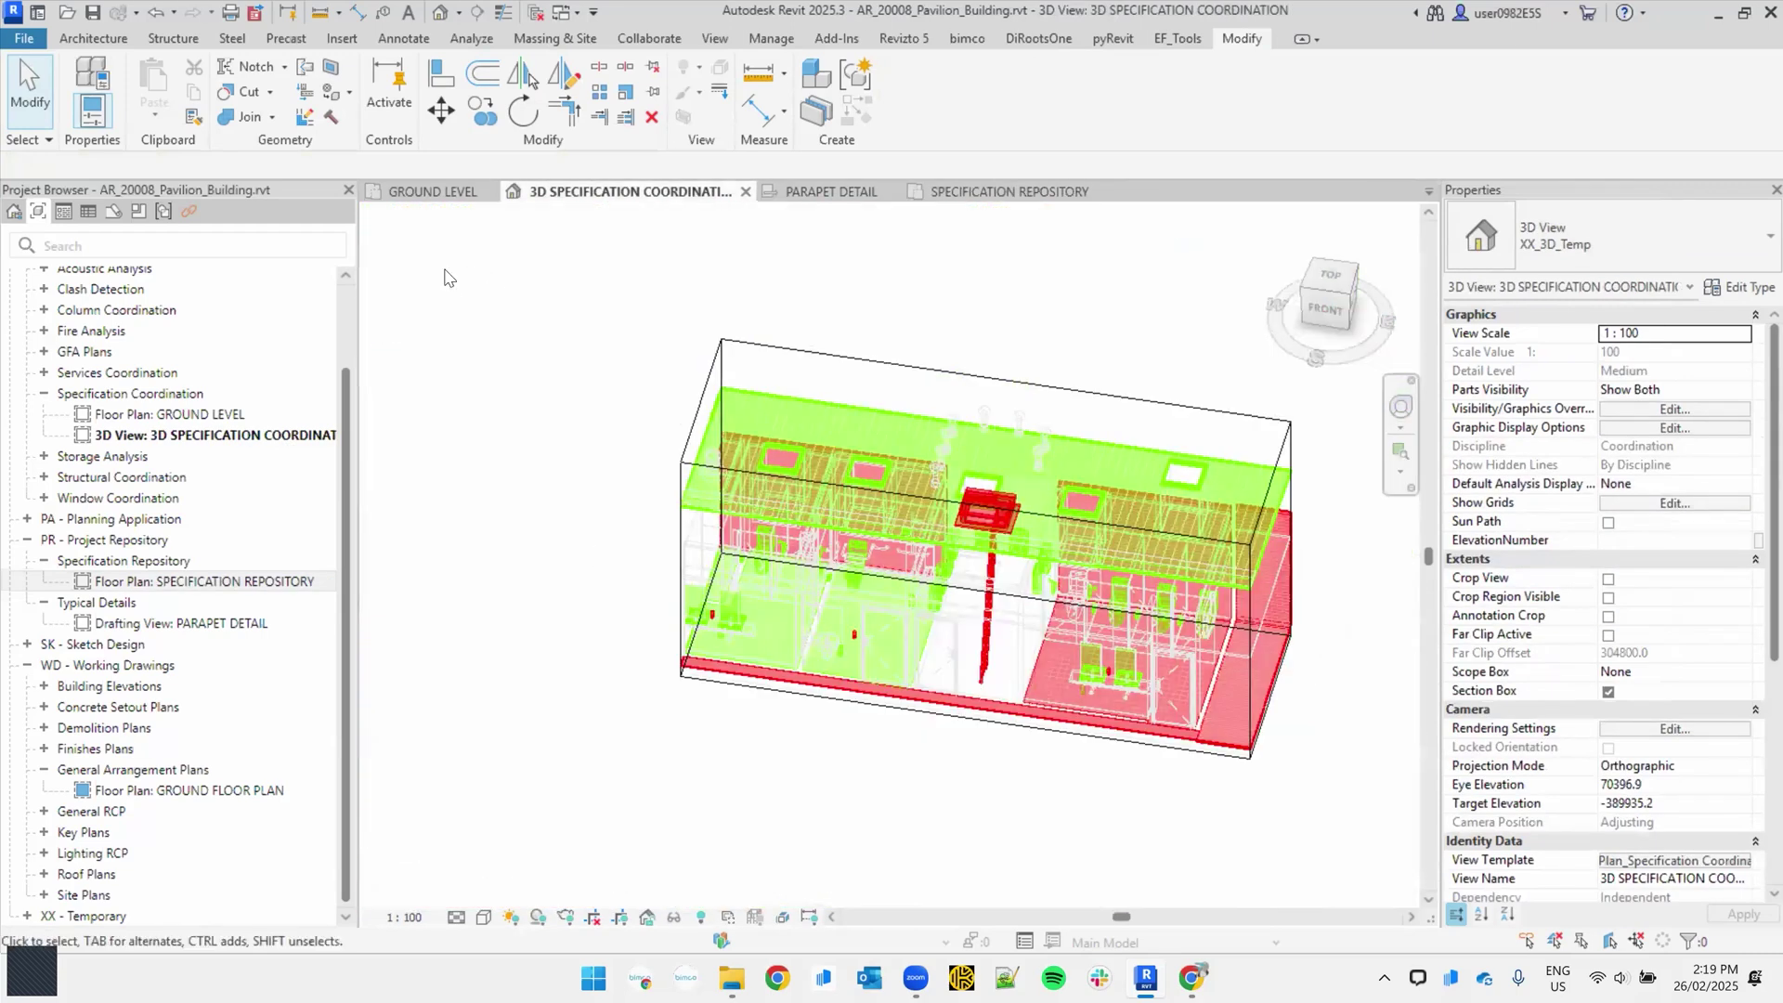
left_click(1608, 692)
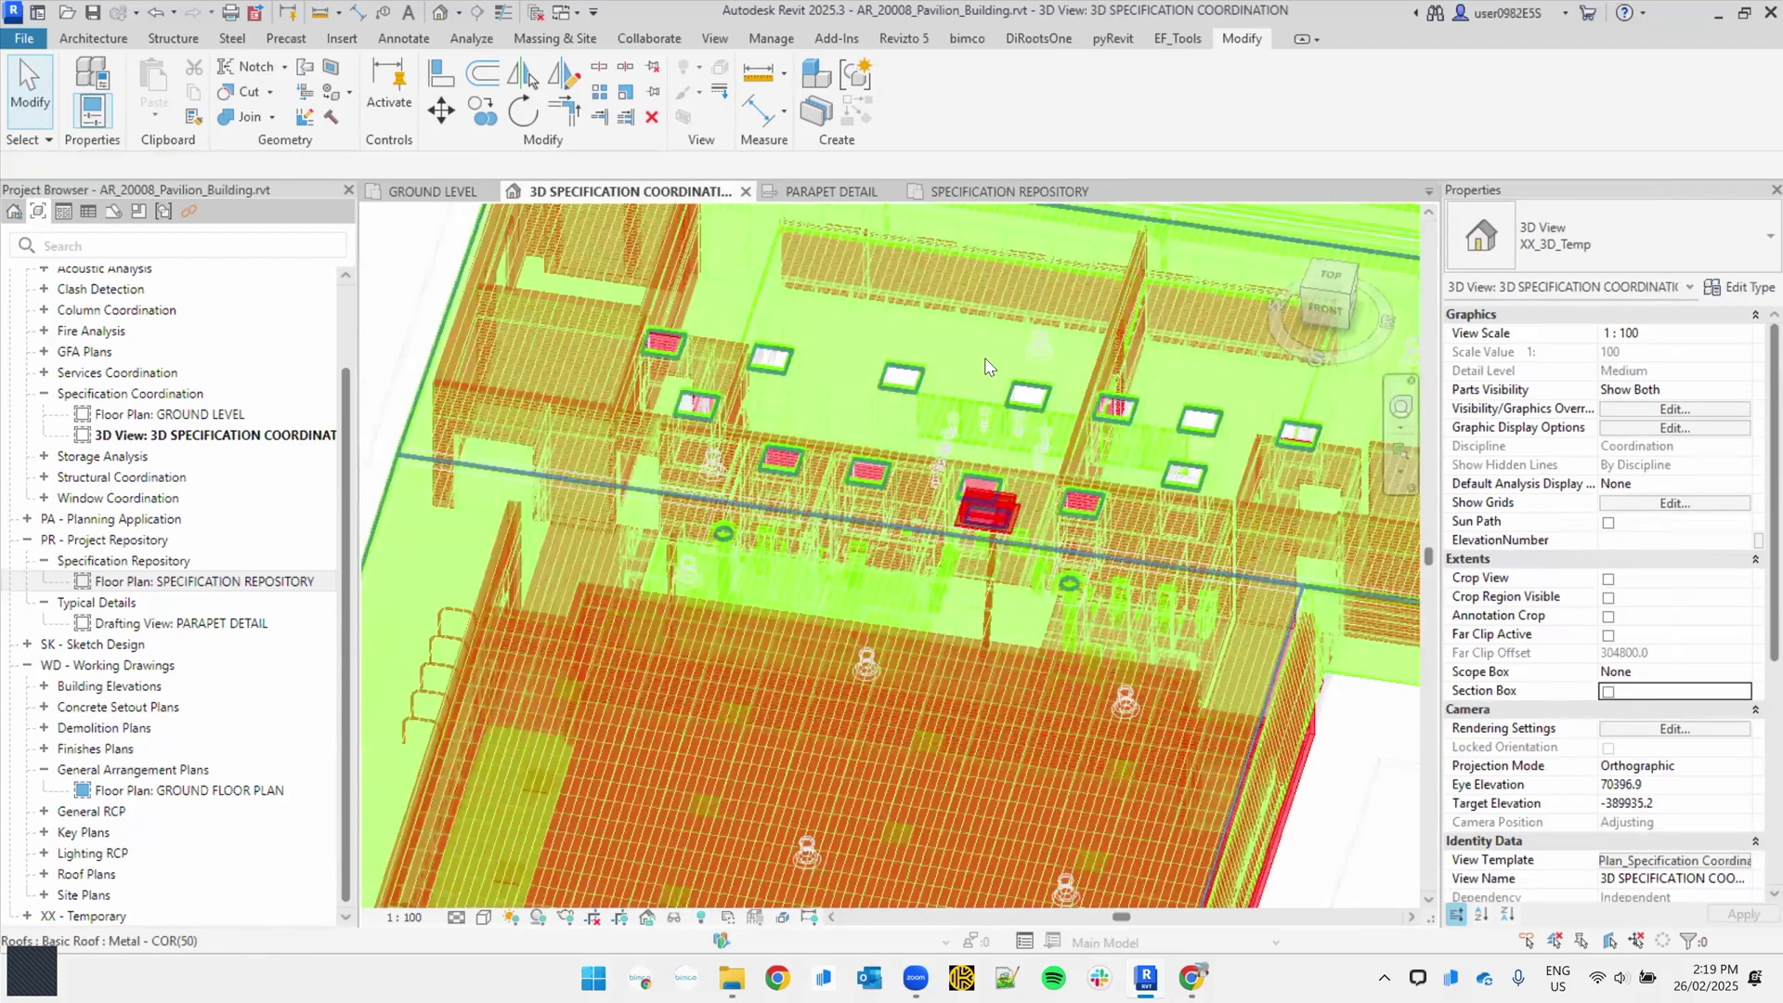
scroll(958, 445, "down", 8)
scroll(548, 670, "up", 5)
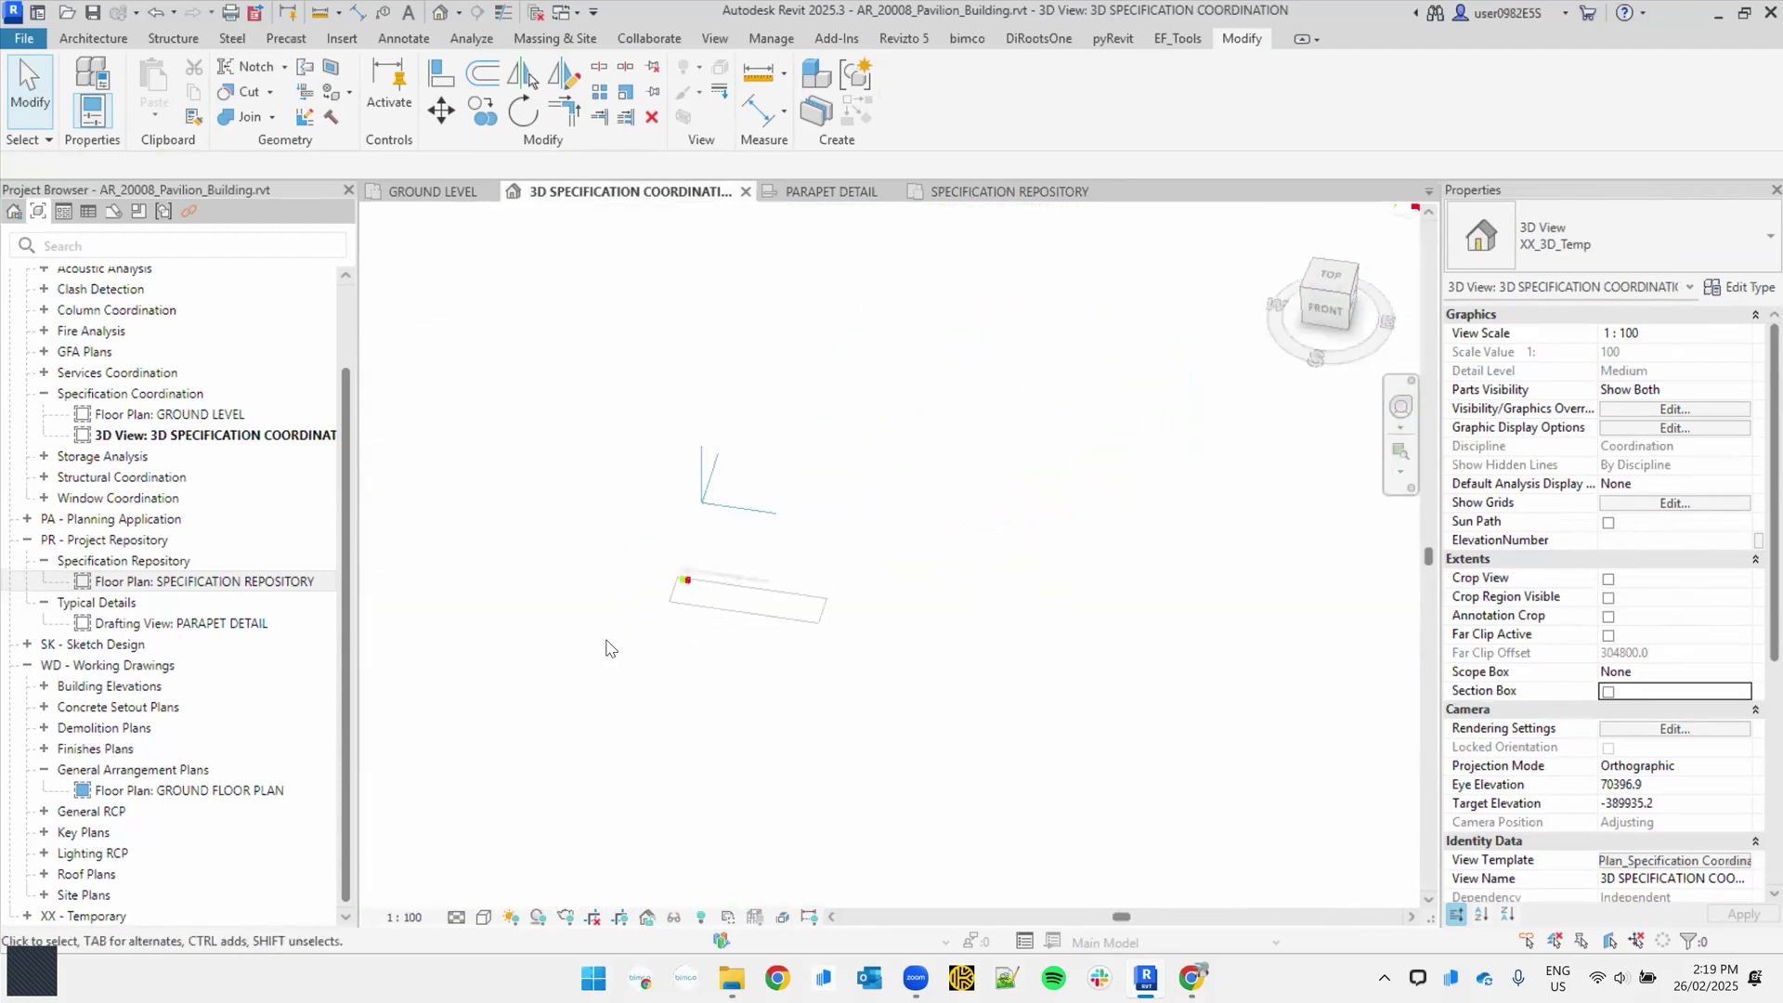
Step: Locate the placeholder cubes in the specification repository area and select the Cap Flashing and Bolt cubes to identify them
scroll(704, 581, "up", 5)
left_click(720, 478)
middle_click_drag(734, 492, 1016, 531, "shift")
middle_click_drag(1016, 532, 951, 812)
scroll(951, 746, "down", 3)
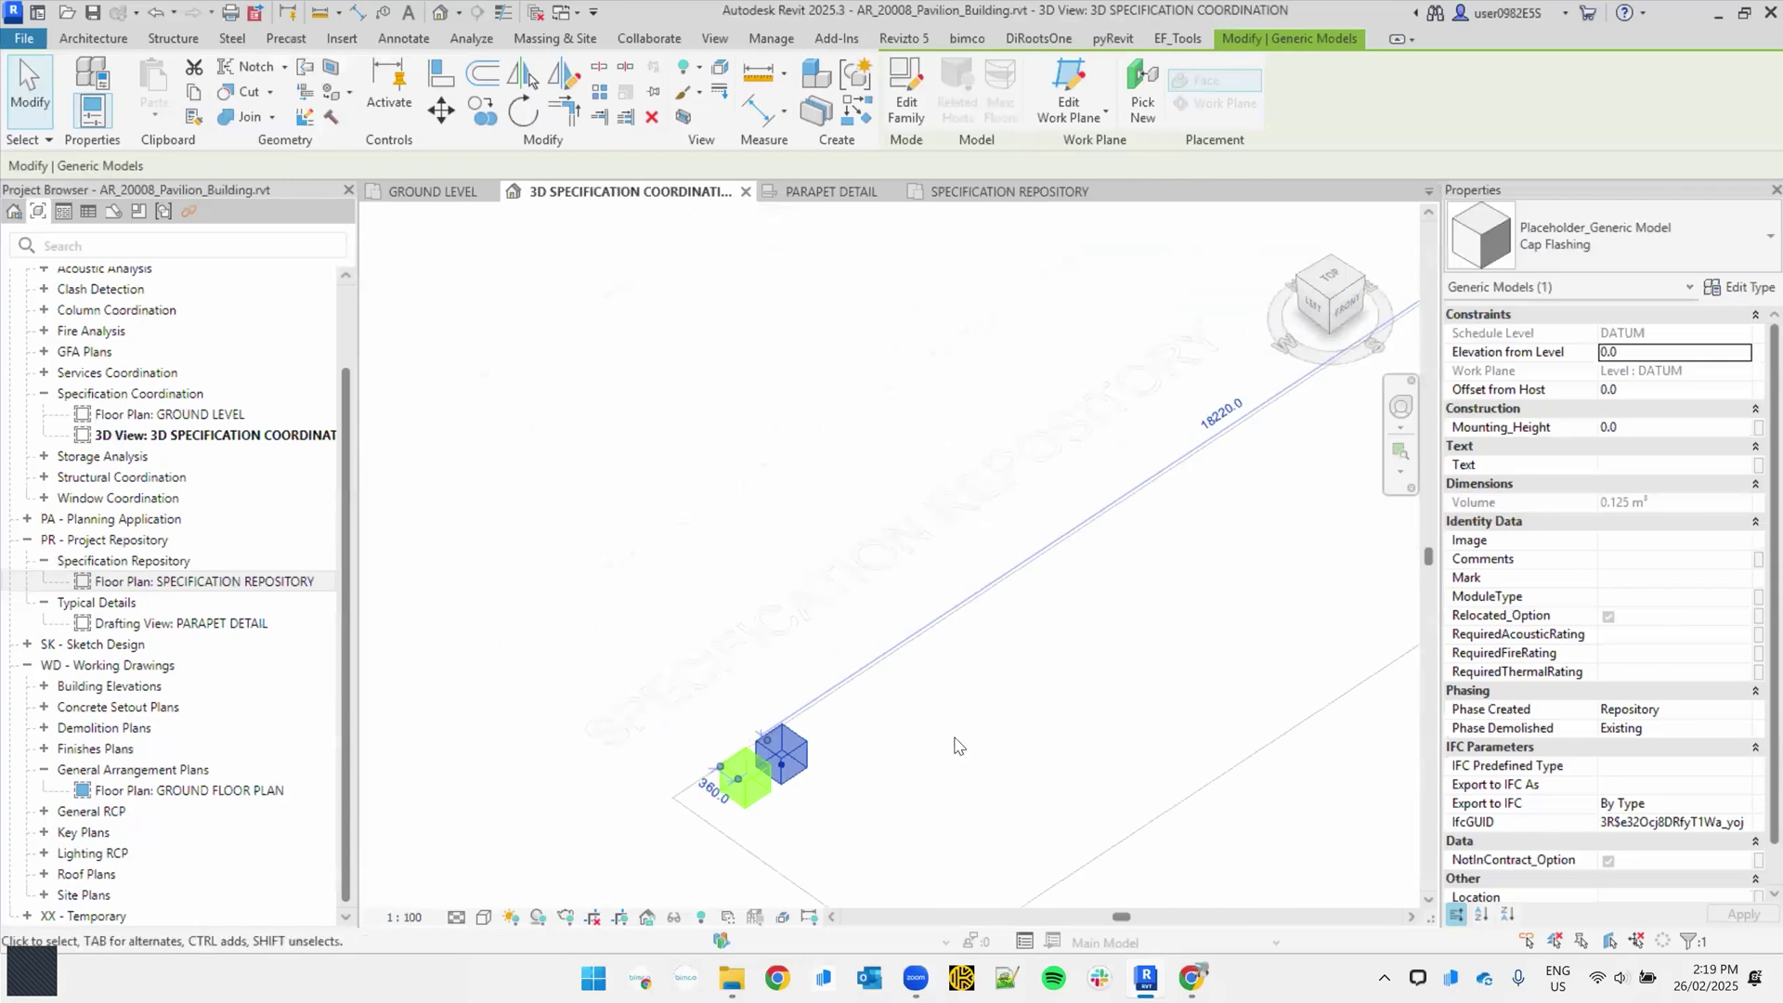
left_click(957, 746)
scroll(1595, 760, "down", 5)
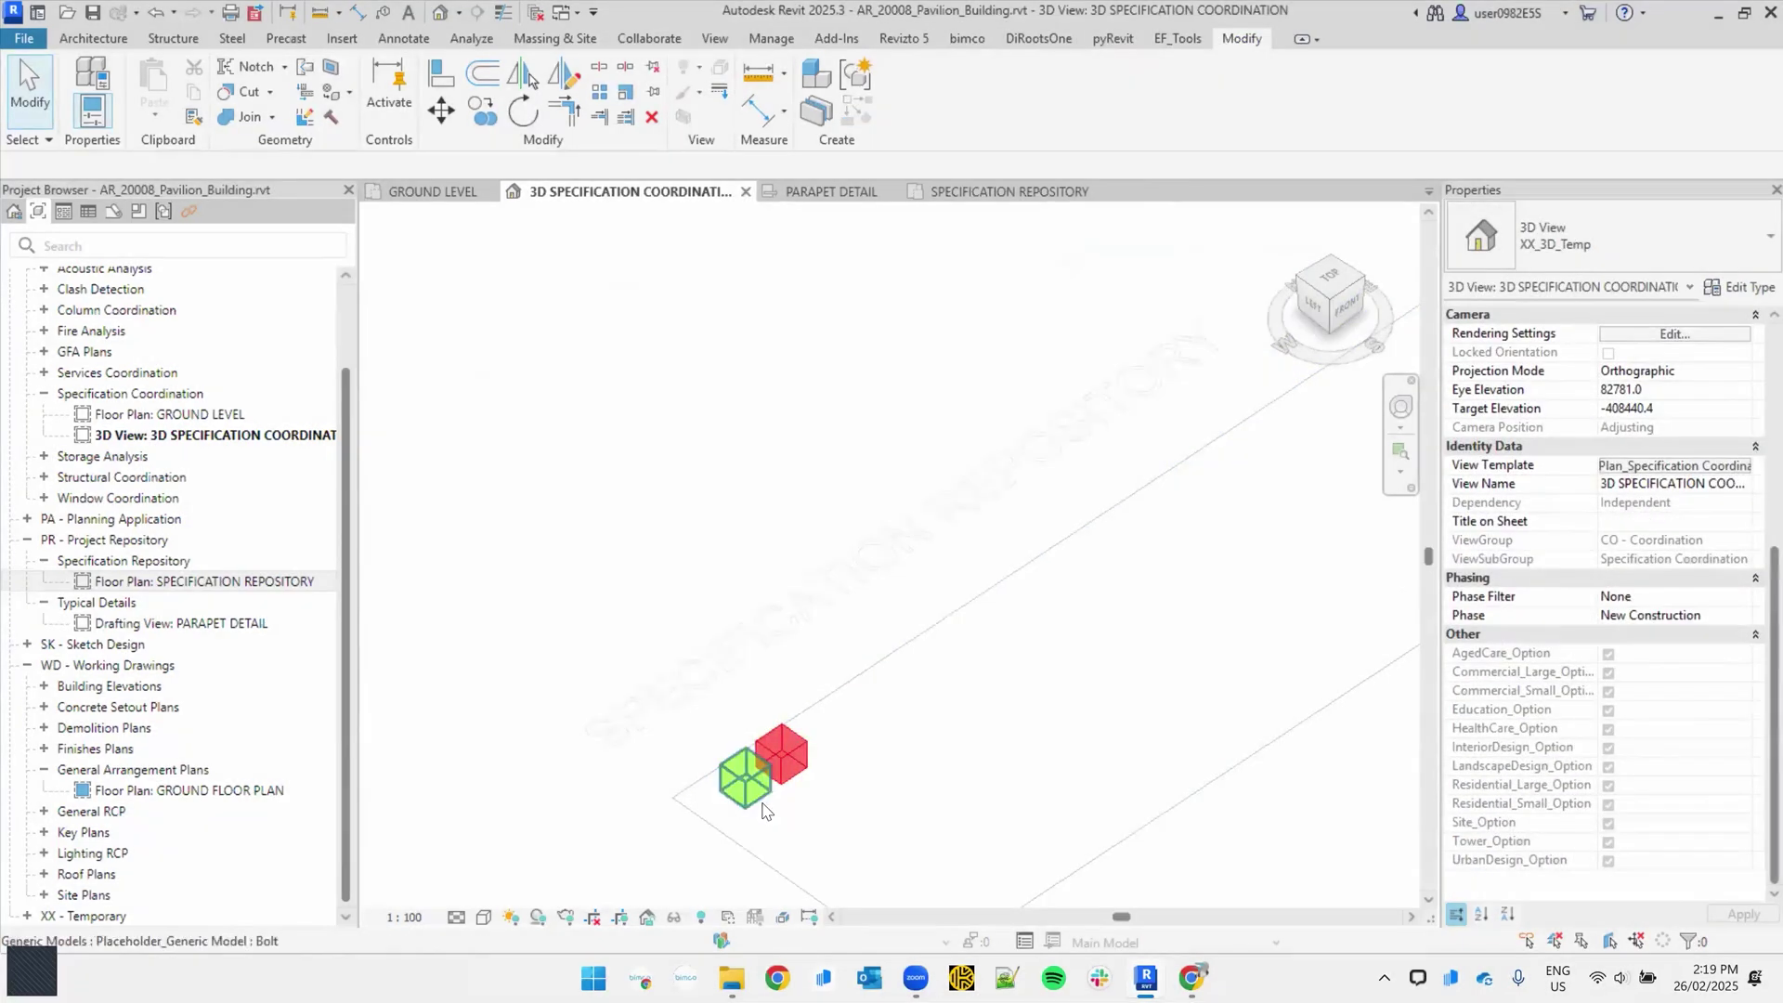
scroll(764, 811, "up", 3)
left_click(757, 793)
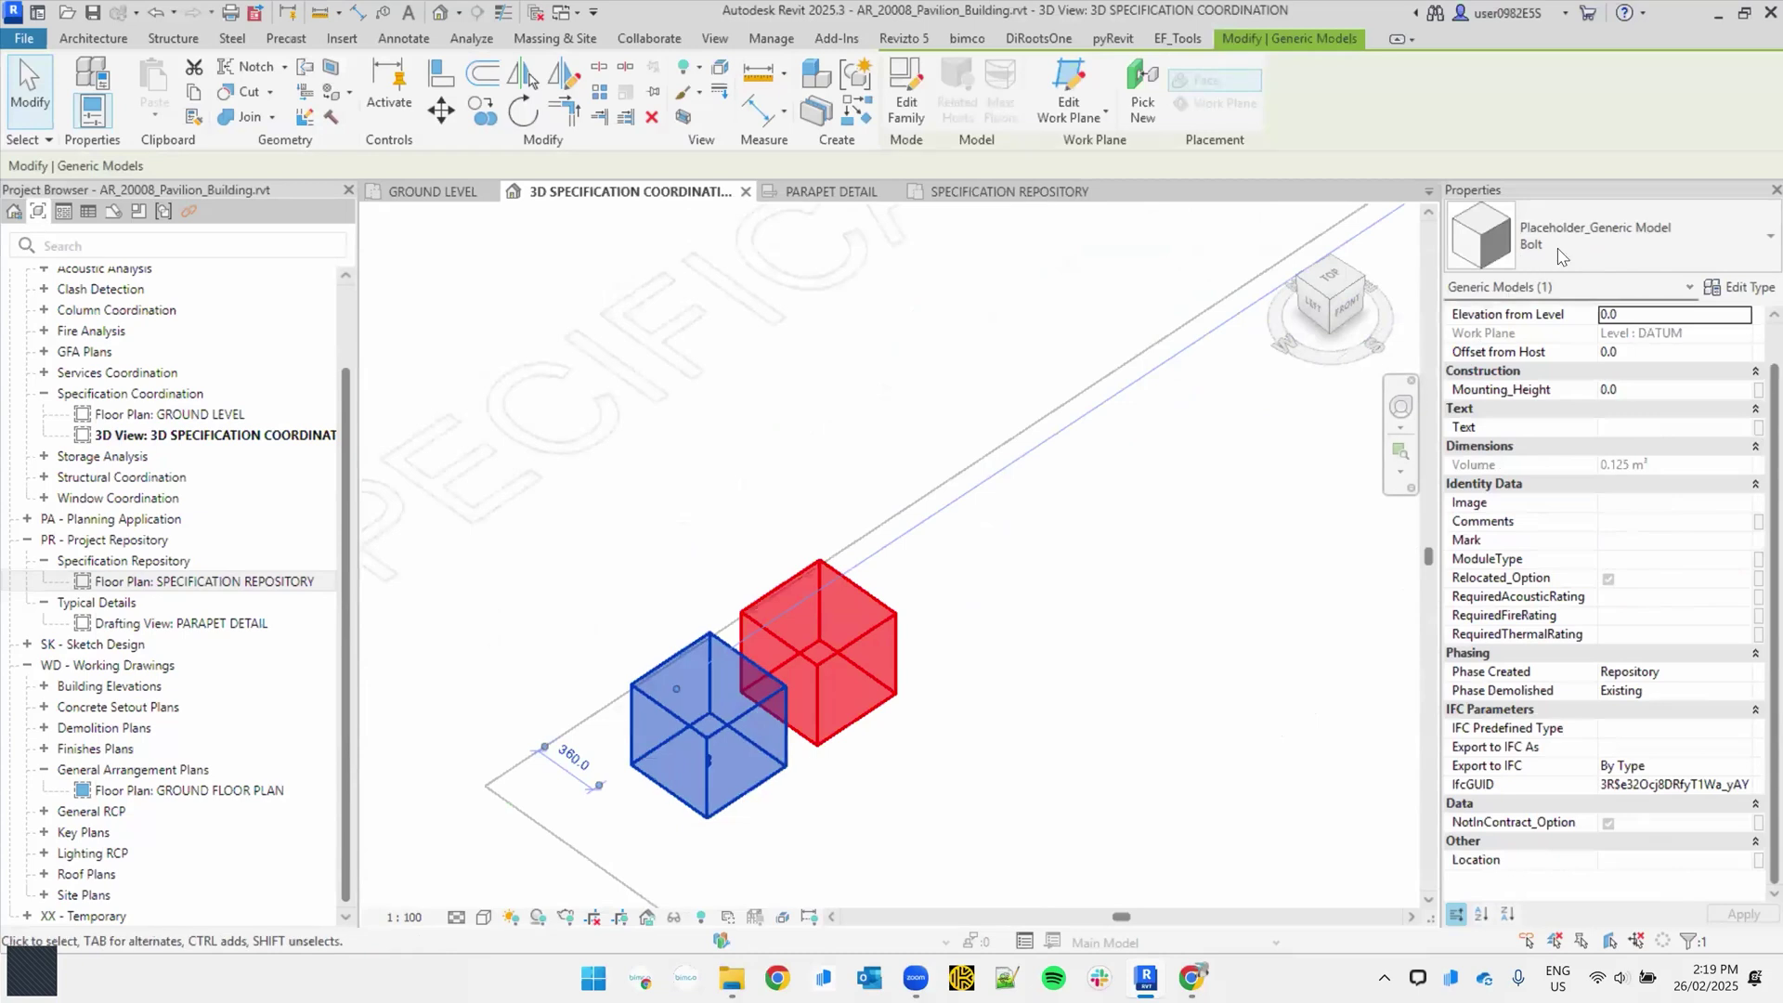
Step: Inspect the type properties of the red Cap Flashing placeholder, close them without changes and clear the selection
left_click(879, 633)
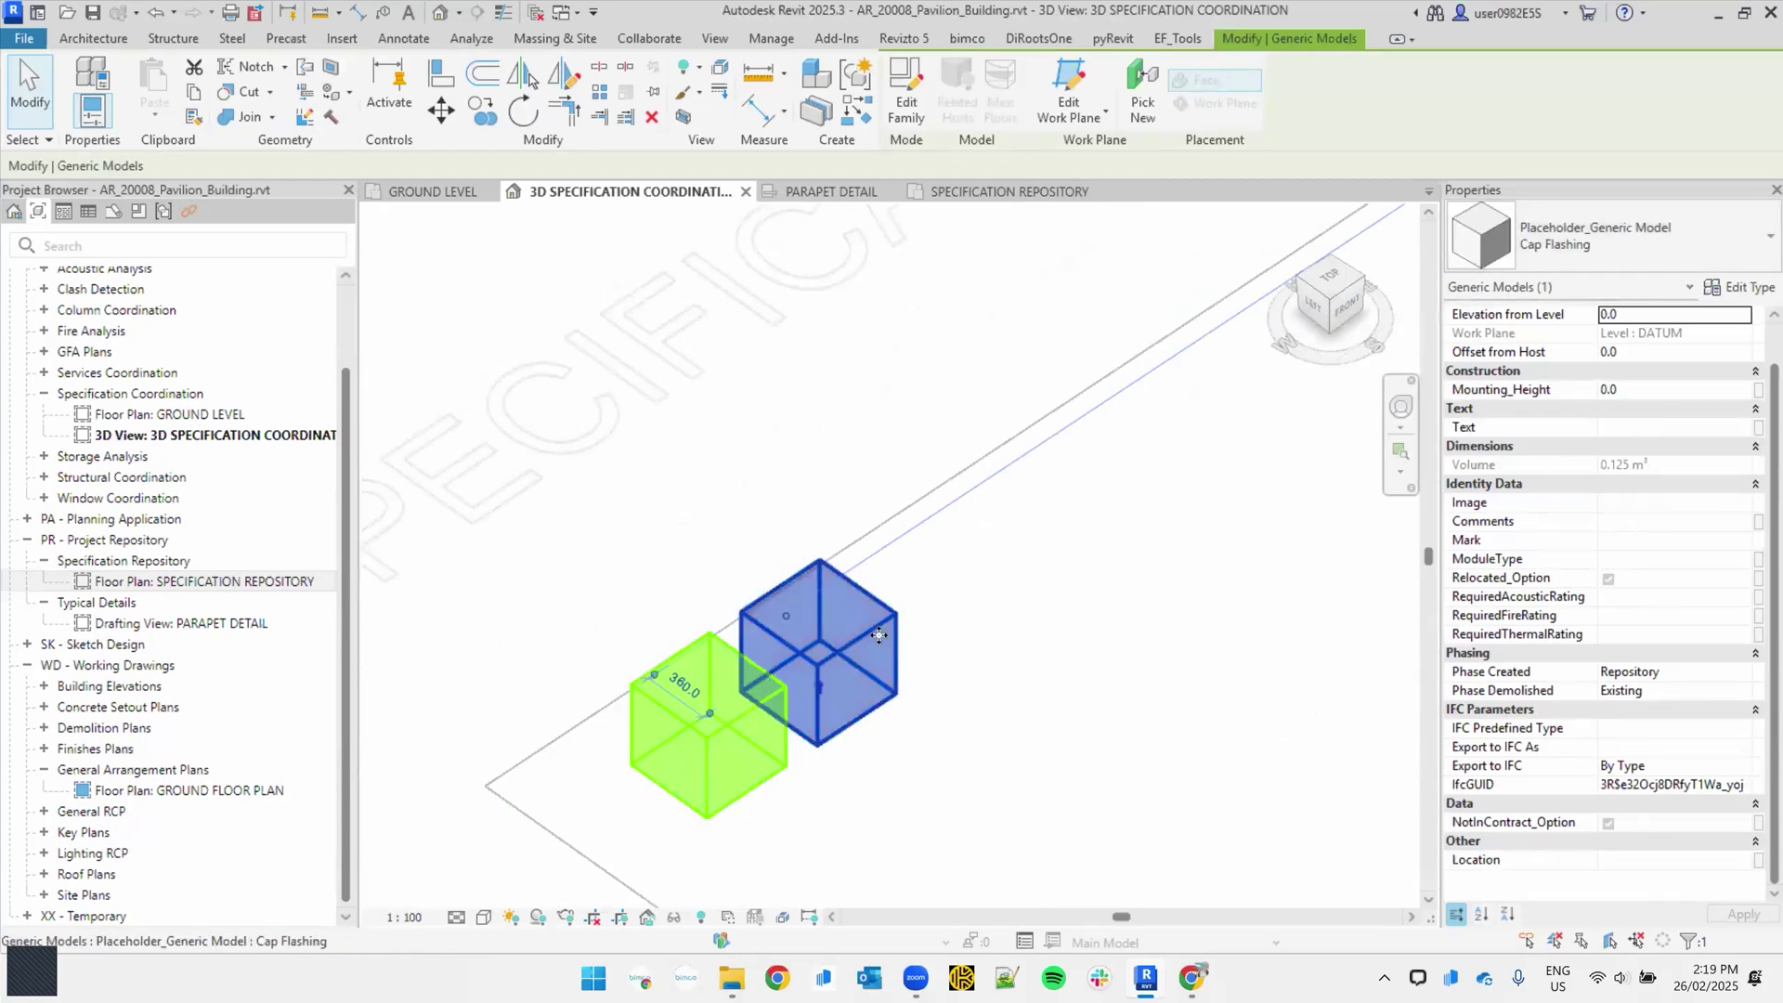
left_click(1579, 268)
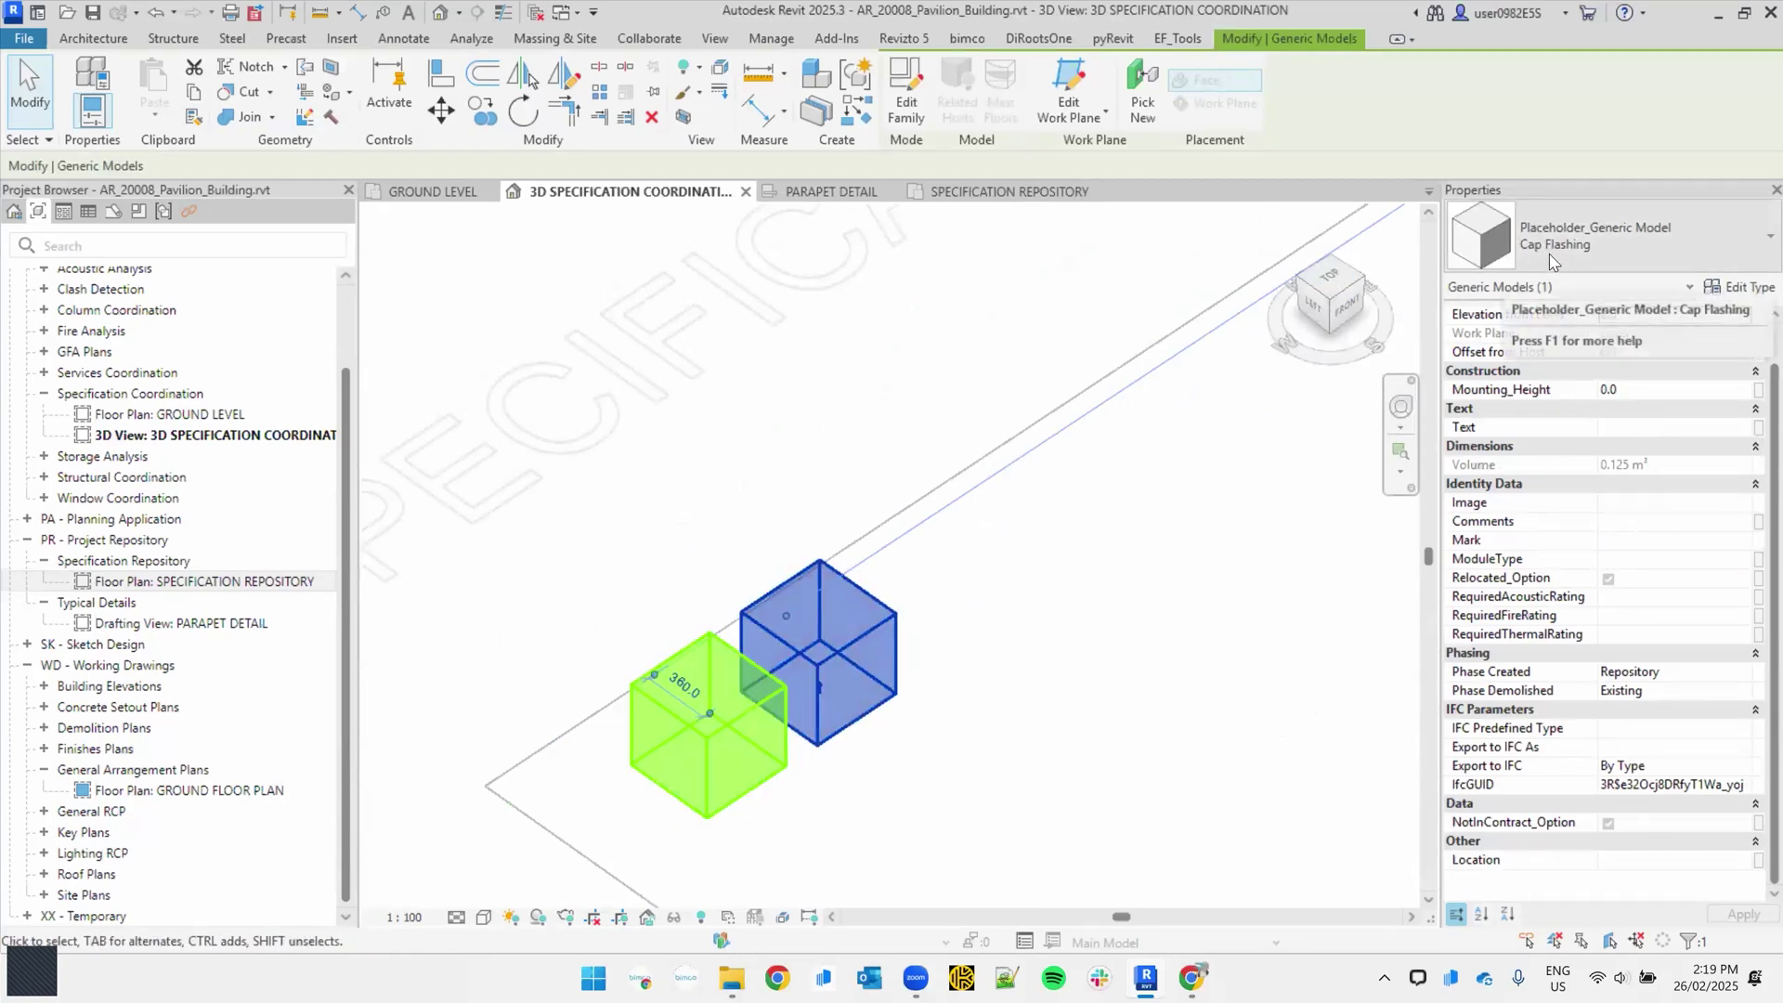
left_click(1742, 287)
scroll(1256, 562, "down", 5)
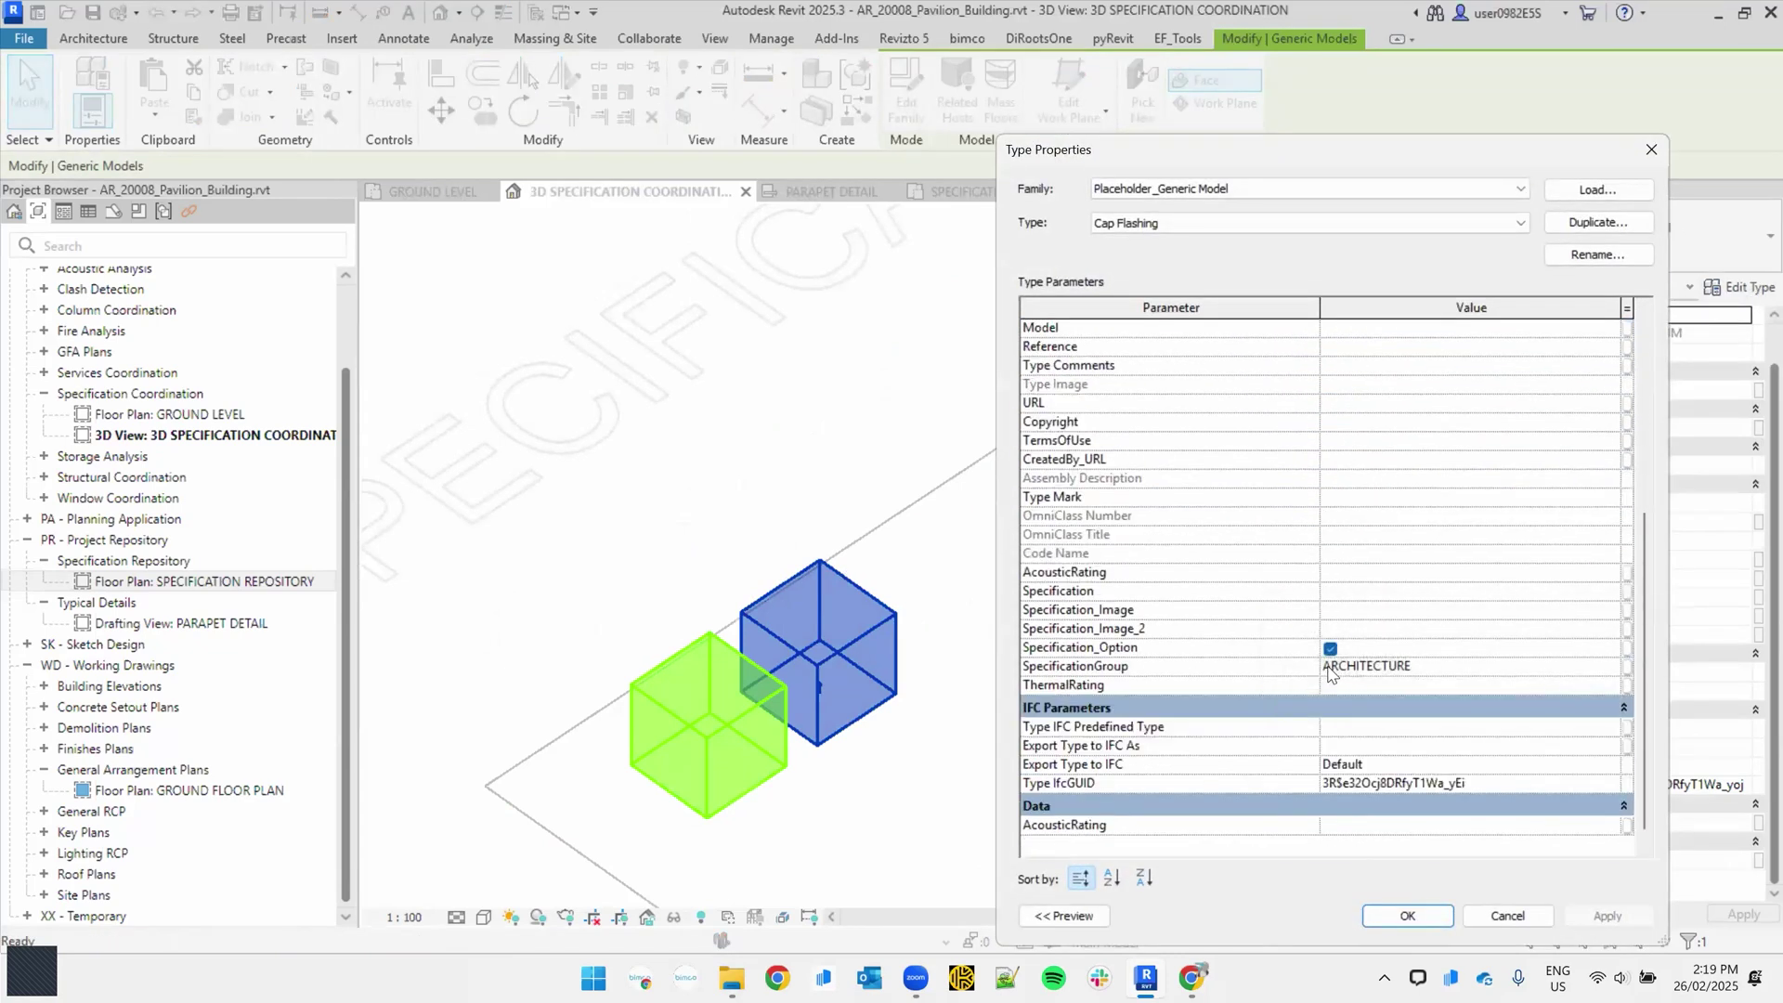
key("Escape")
key("Escape")
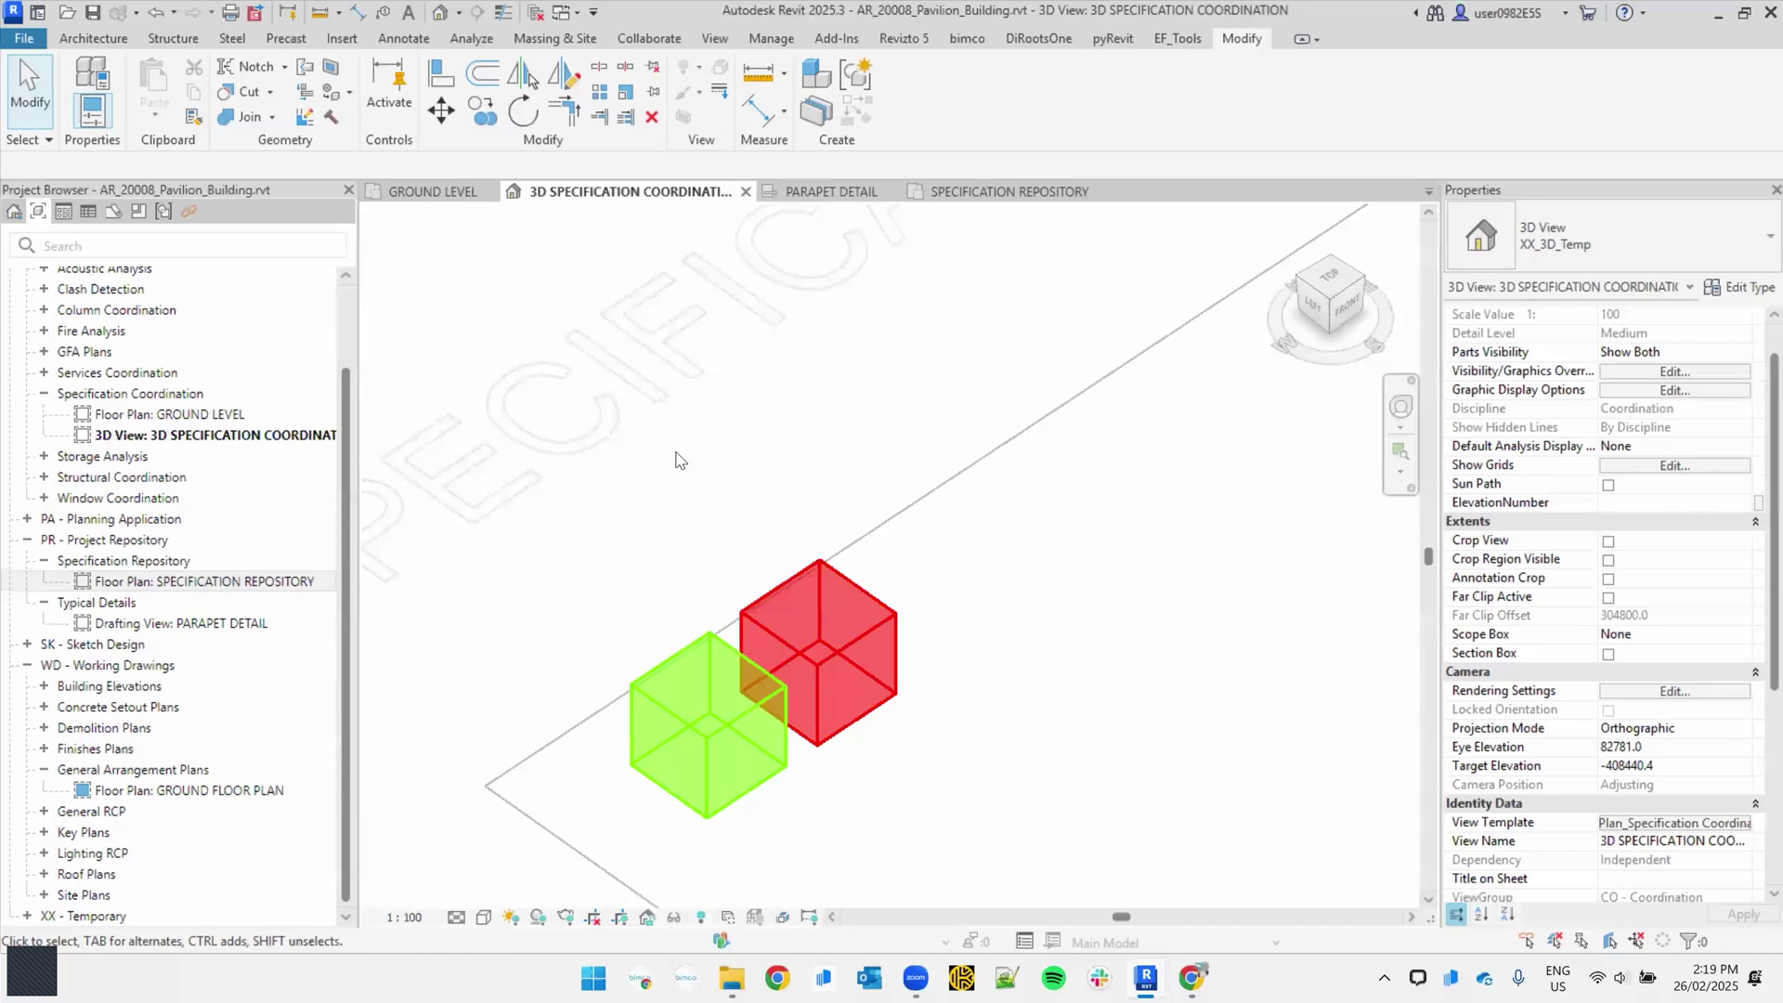
Step: Examine the colour-coded building model from different angles, selecting the tiled ceiling over the large room to check its properties
scroll(1077, 539, "down", 5)
scroll(1100, 526, "down", 3)
middle_click_drag(1100, 526, 995, 837)
scroll(1039, 553, "down", 3)
middle_click_drag(968, 409, 985, 840)
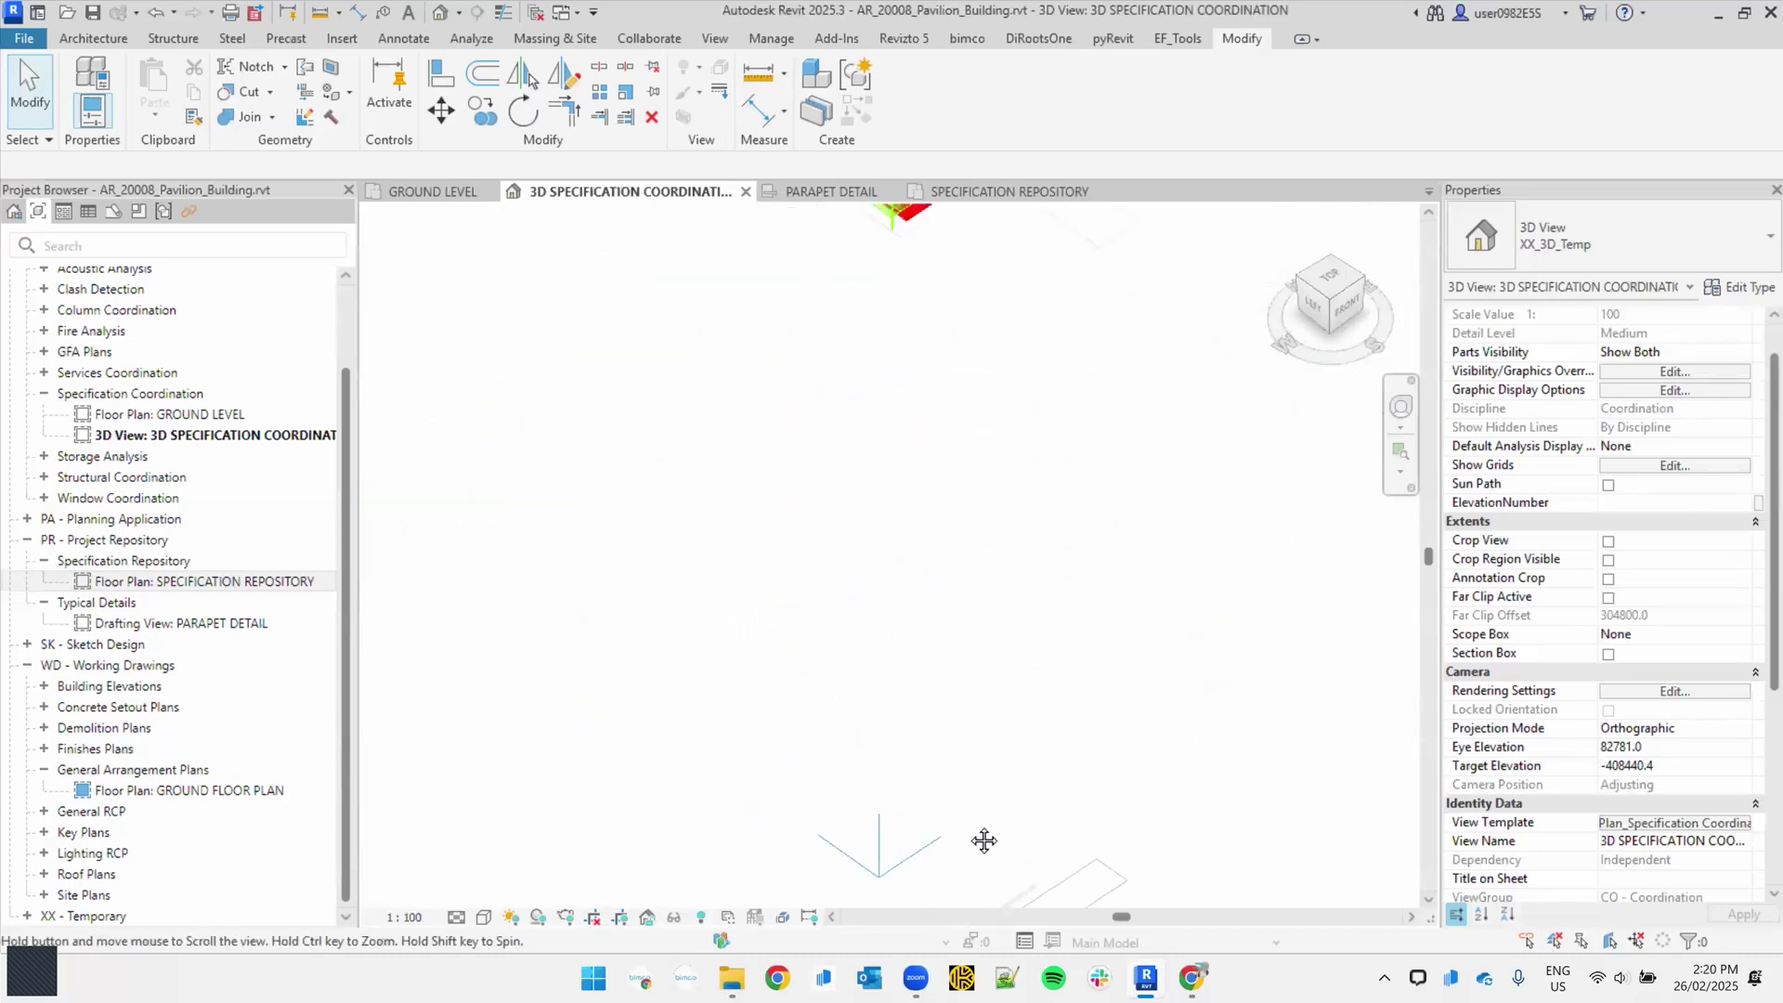
scroll(907, 227, "up", 9)
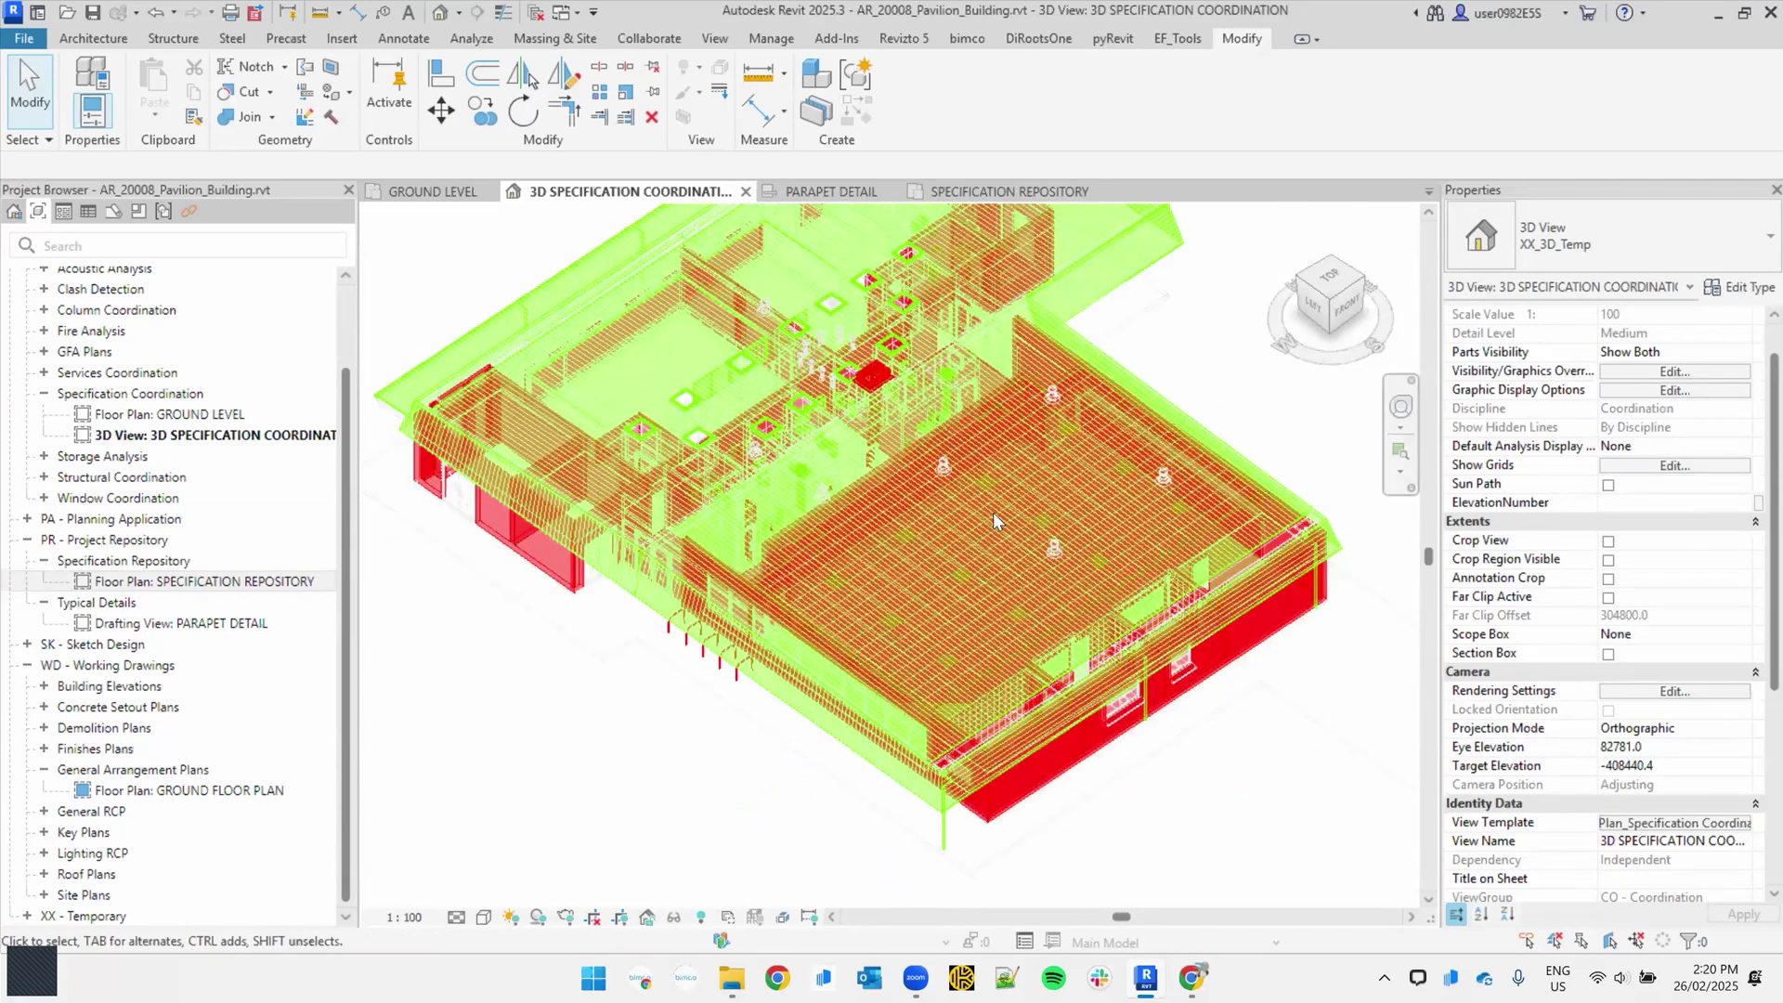
left_click(939, 562)
scroll(795, 554, "down", 1)
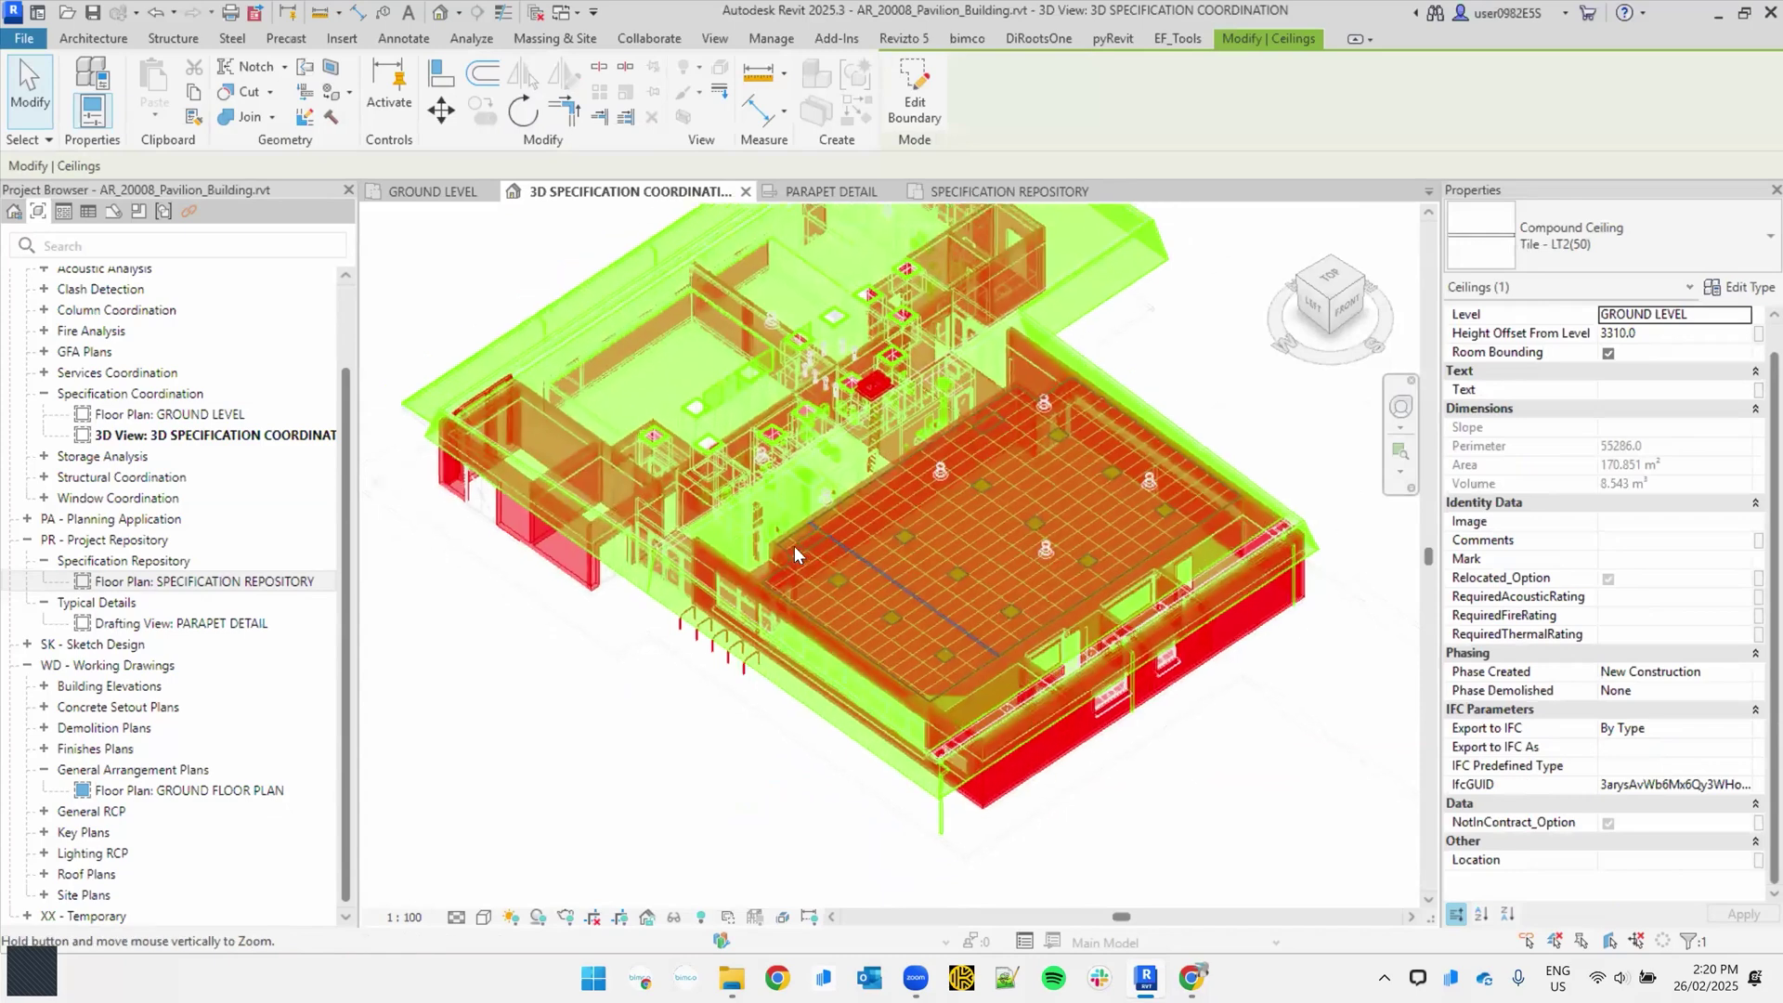
middle_click_drag(794, 555, 1047, 720, "shift")
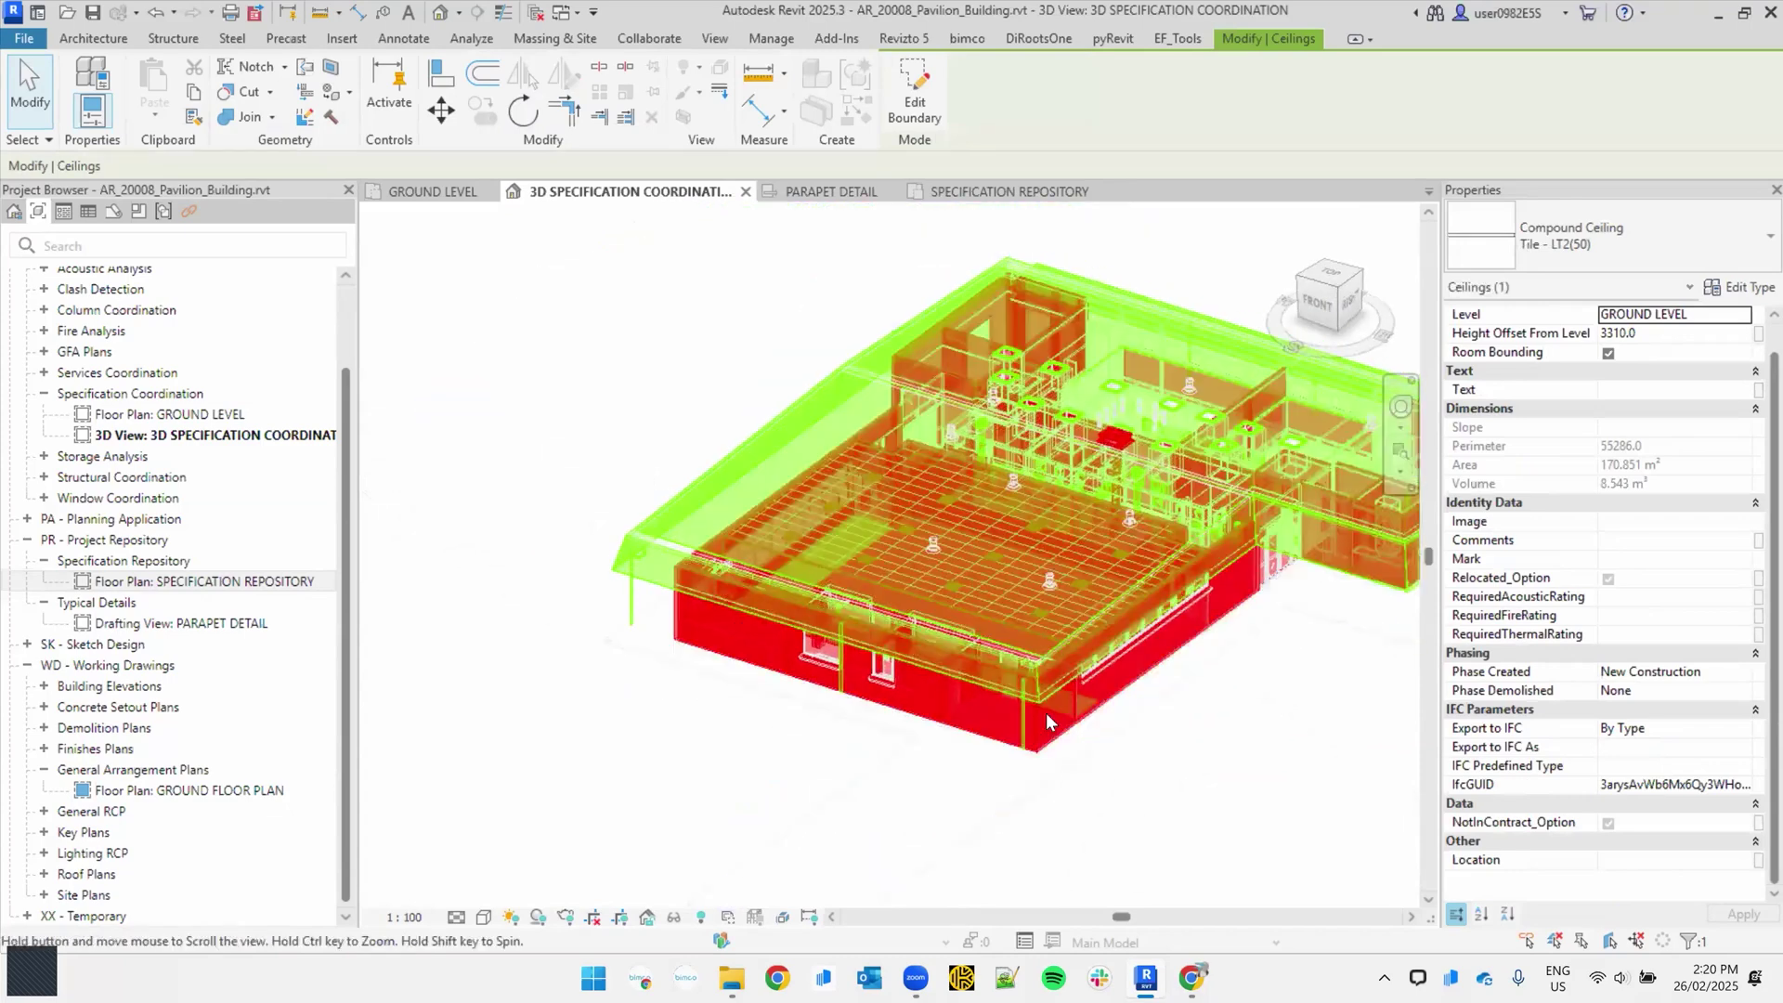
key("Escape")
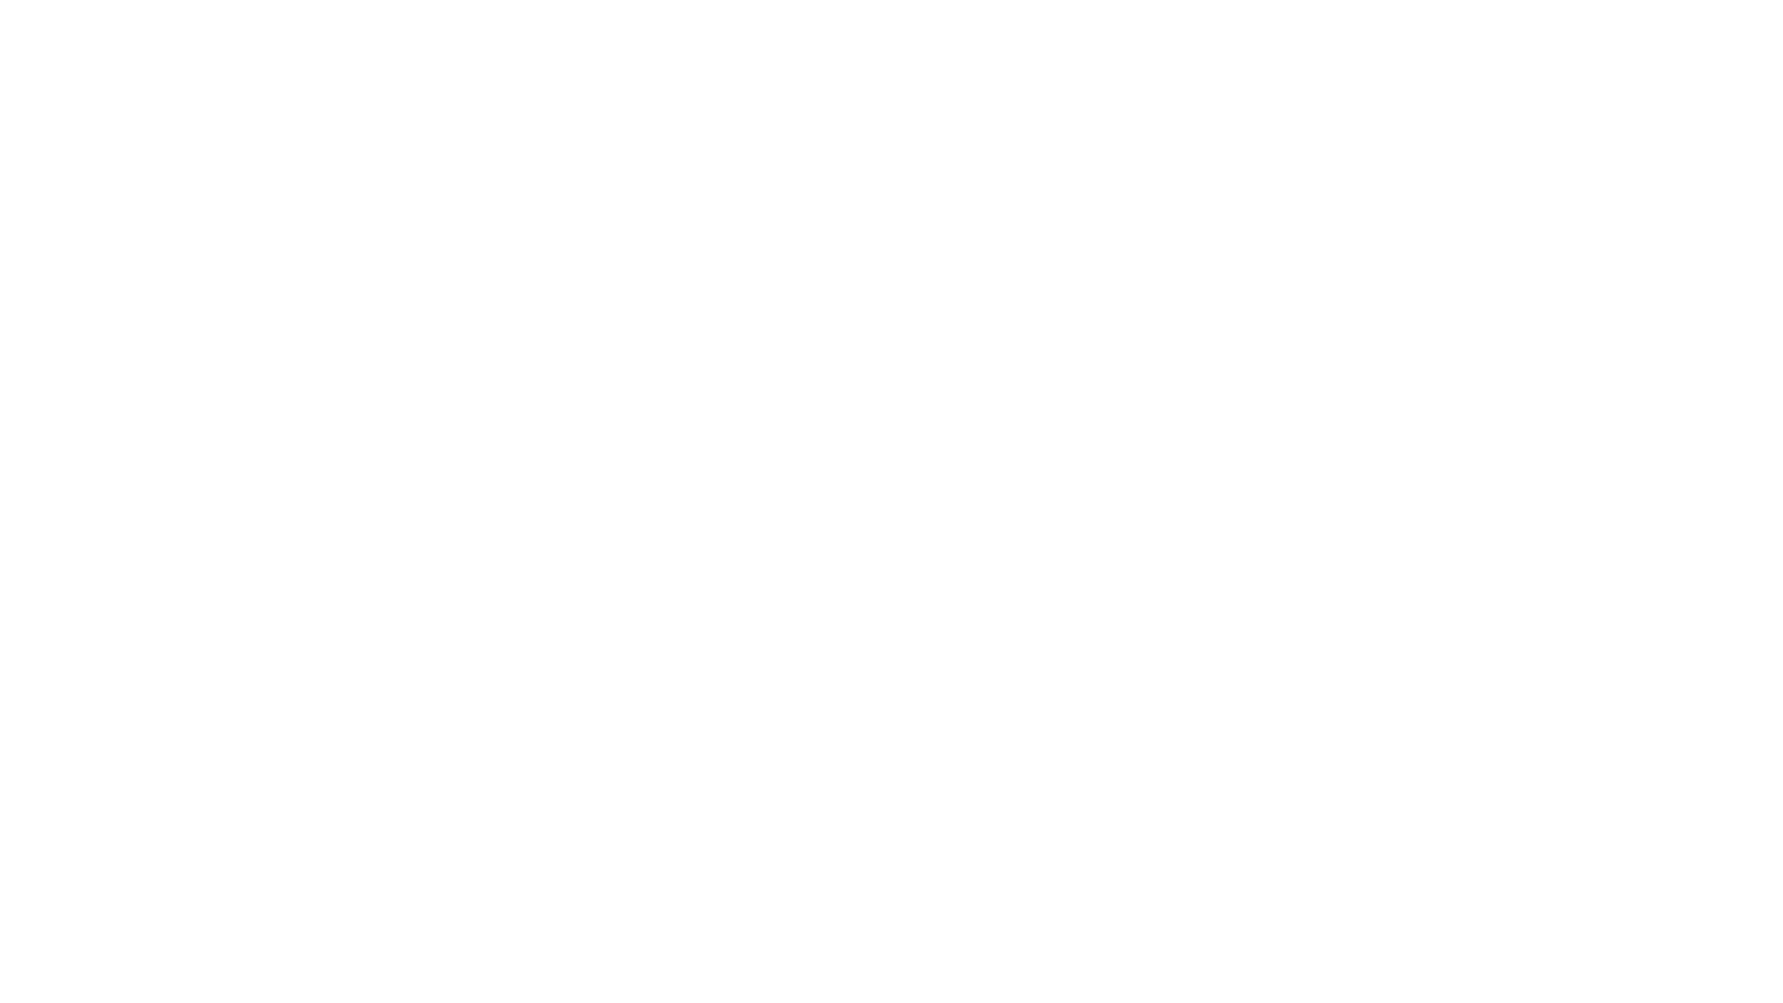